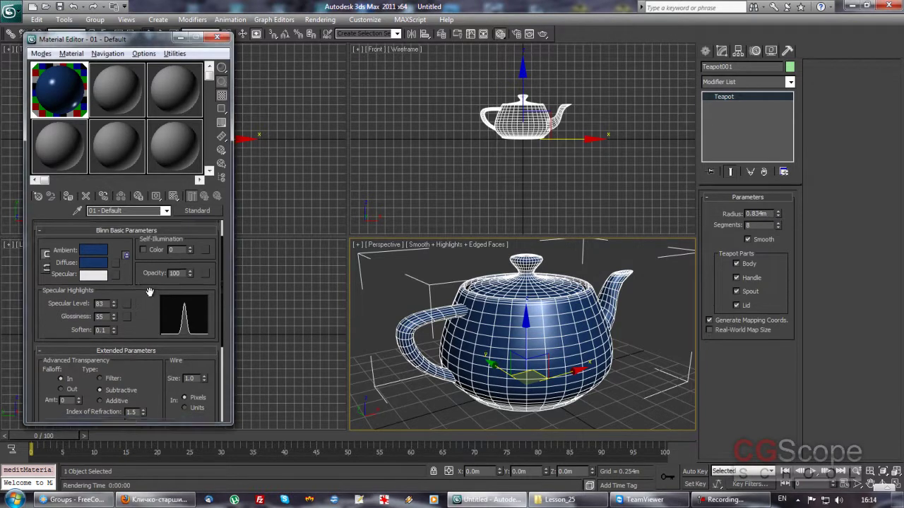
Step: Scroll through the material's rollouts, keeping Blinn as the shader
left_click_drag(144, 298, 149, 312)
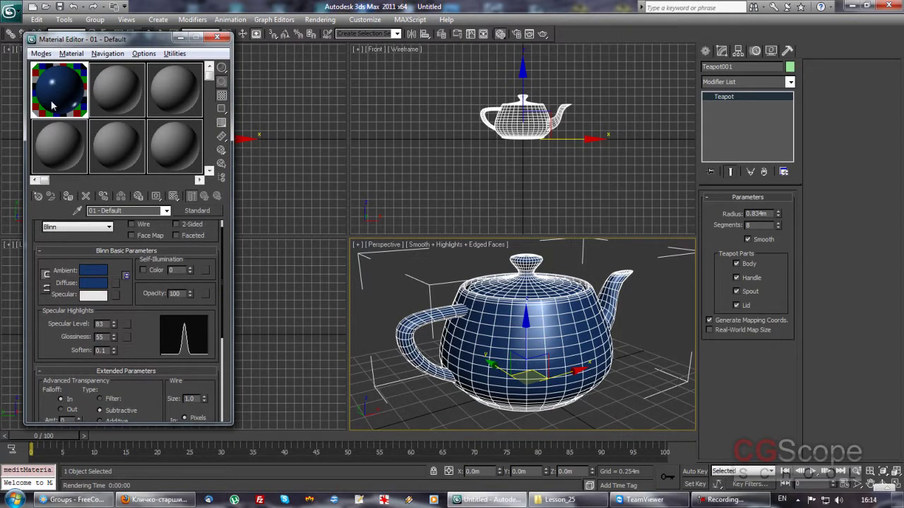
left_click_drag(213, 233, 211, 247)
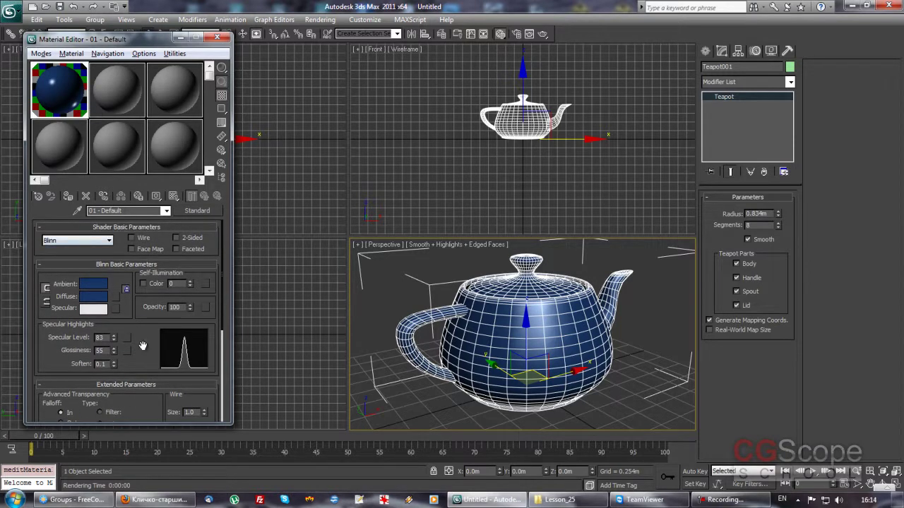
left_click_drag(141, 347, 141, 321)
scroll(140, 321, "up", 1)
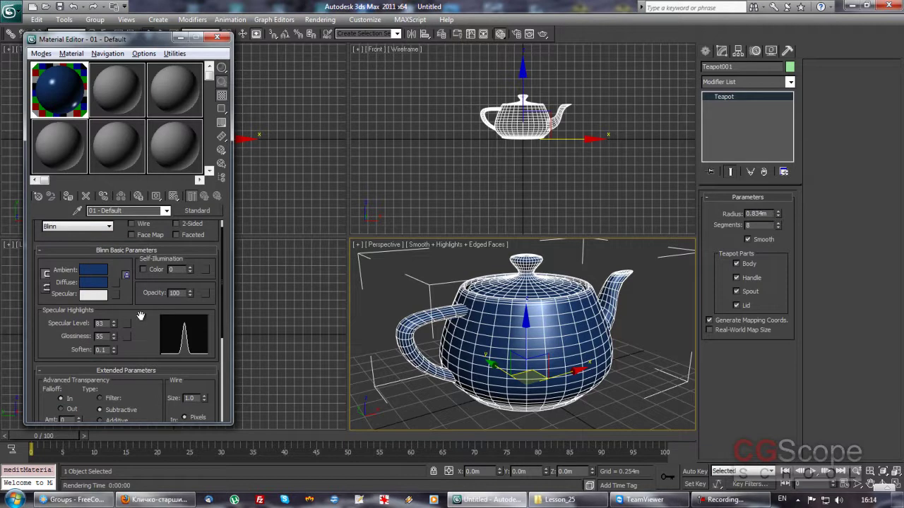
scroll(141, 328, "up", 1)
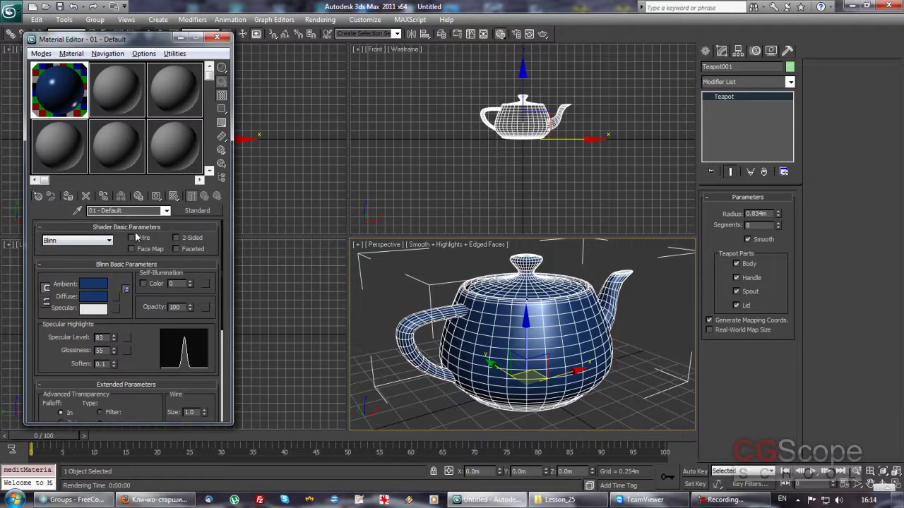
left_click(94, 240)
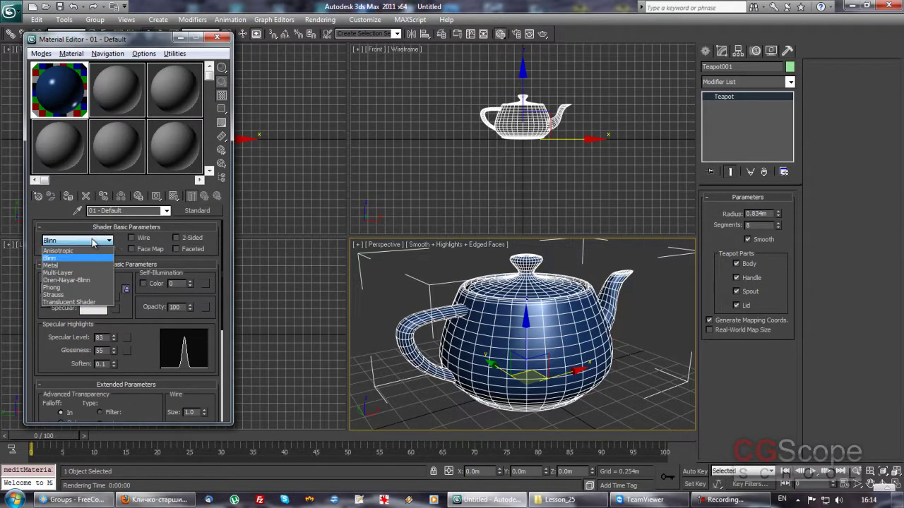
left_click(120, 244)
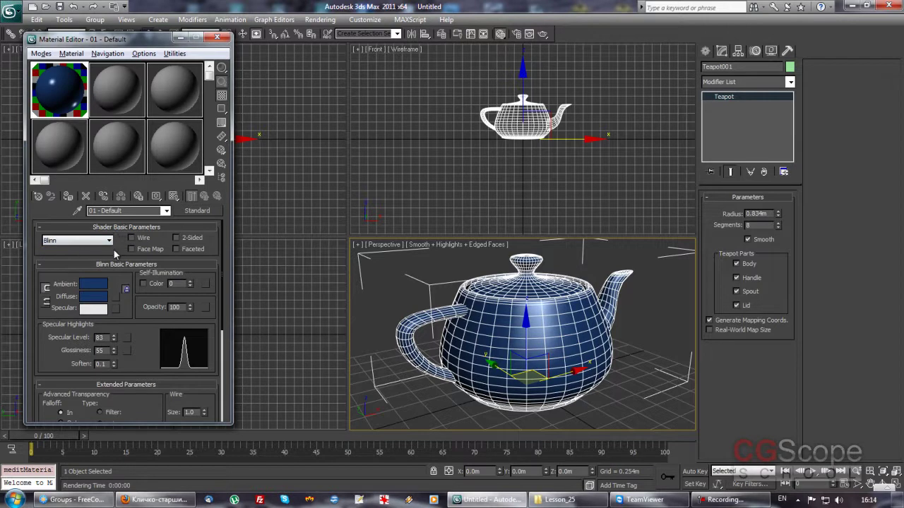
left_click_drag(133, 338, 144, 267)
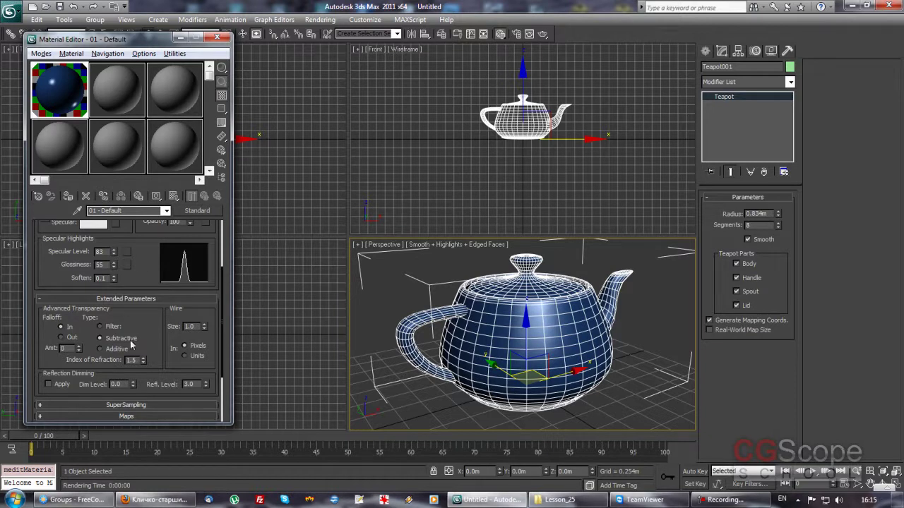
scroll(147, 327, "down", 1)
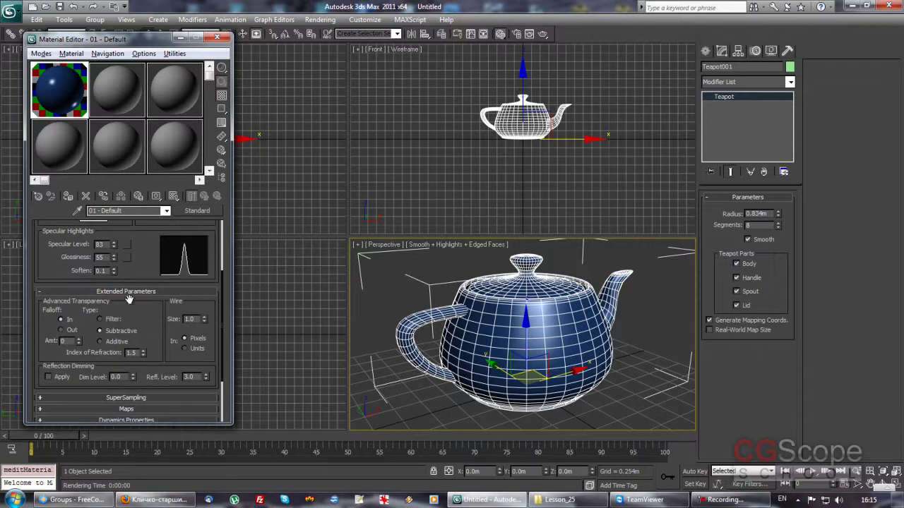
left_click_drag(143, 317, 144, 299)
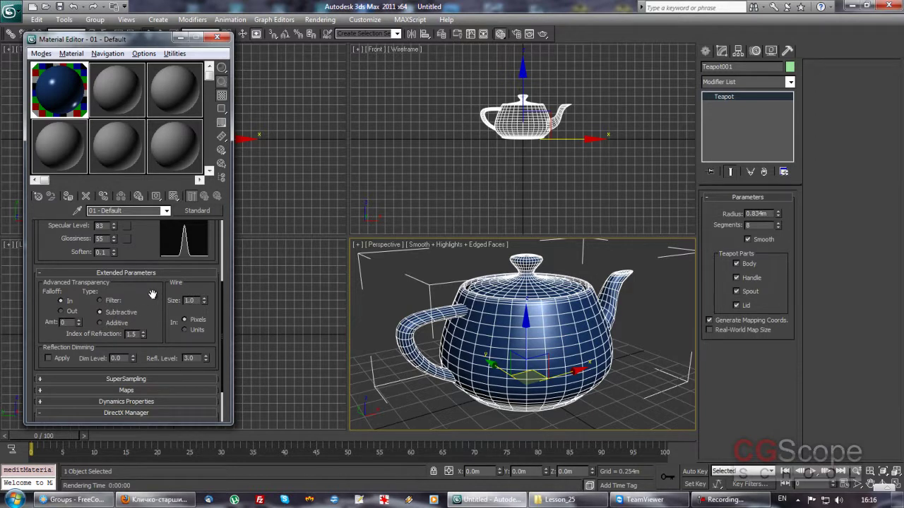
Step: Raise the transparency amount to 5 and toggle the perspective view's edged faces with F4
scroll(144, 308, "up", 2)
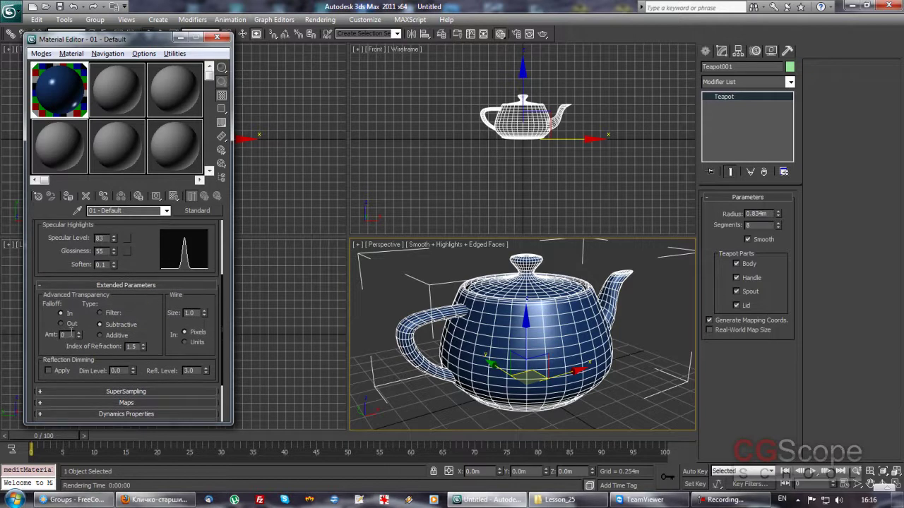
left_click_drag(81, 337, 81, 302)
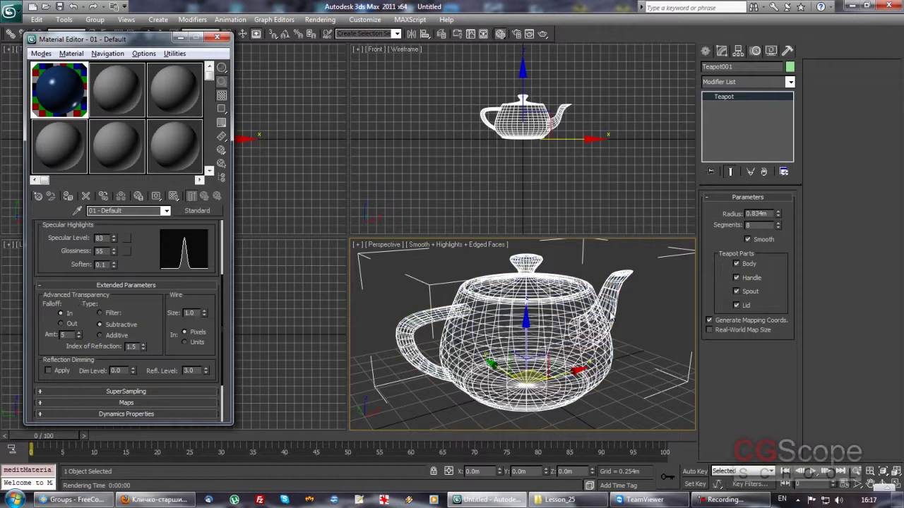
key("F4")
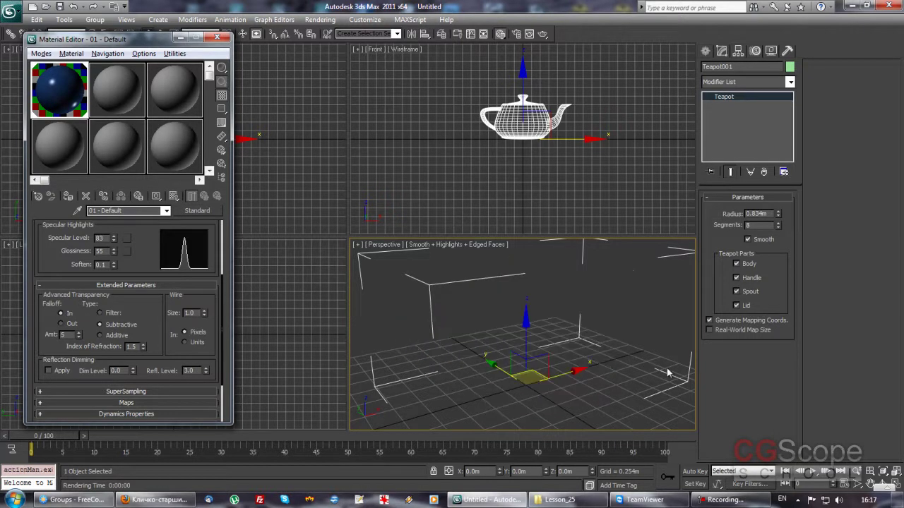
key("F4")
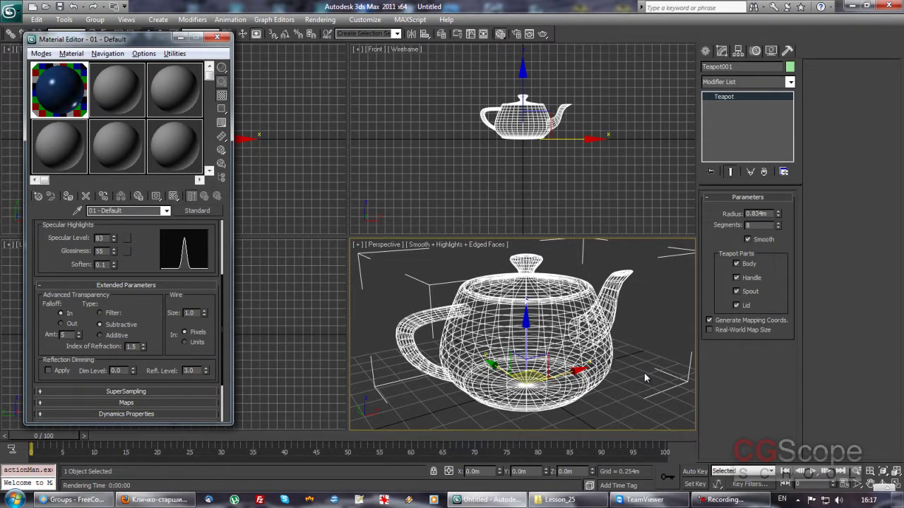
key("F4")
key("F4")
key("F4")
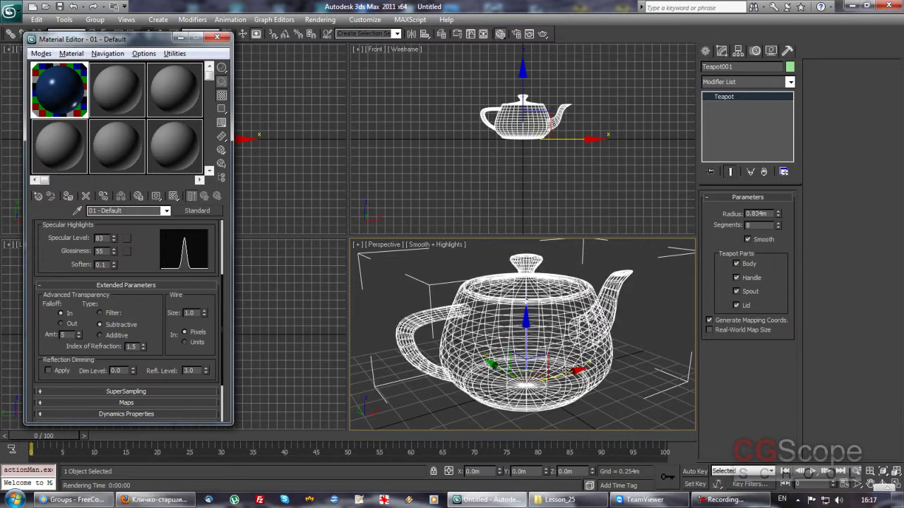
Step: Set the transparency type to Filter with an amount of 20, edged faces turned off
left_click(100, 313)
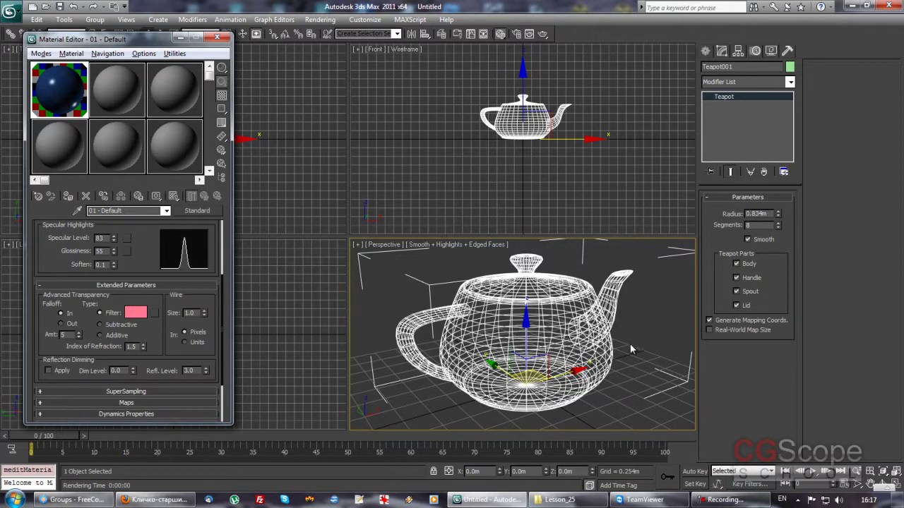
key("F4")
key("F4")
key("F4")
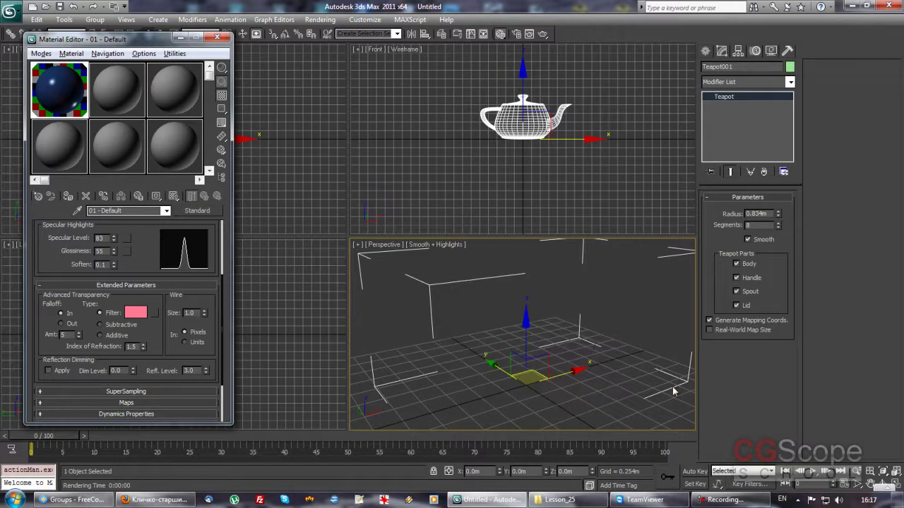
key("F4")
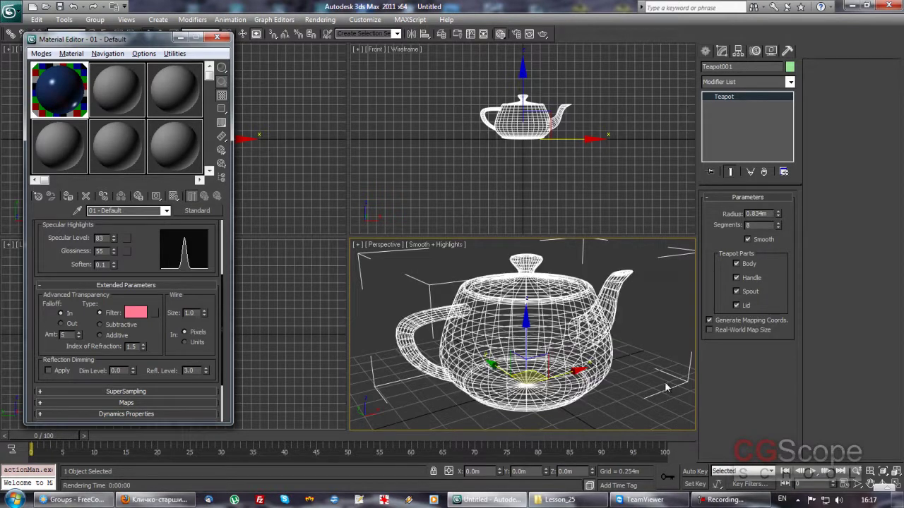
double_click(73, 334)
type("20")
key("Return")
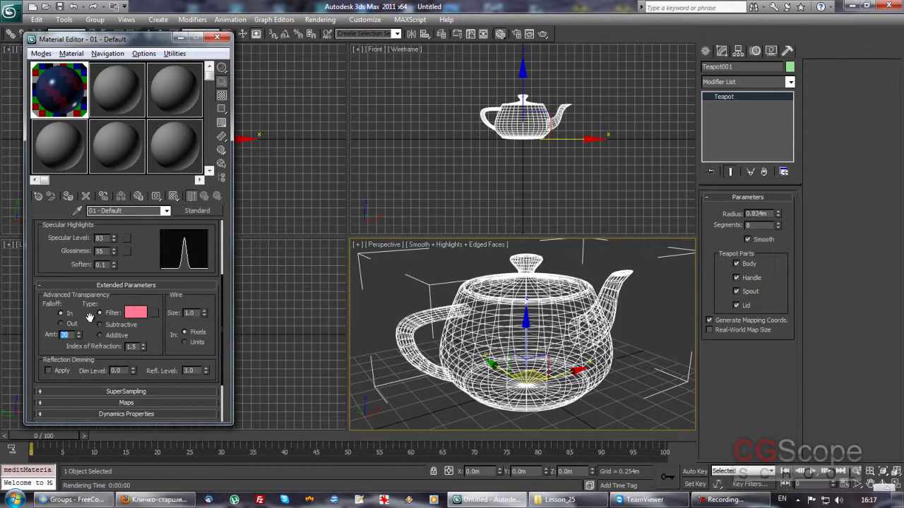
Step: Open an enlarged preview of the material sample, then resize and reposition it
double_click(54, 96)
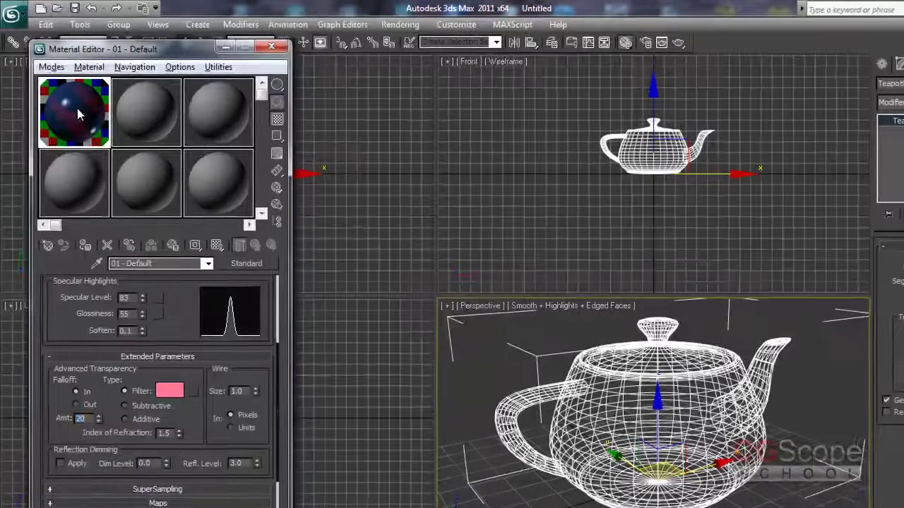
left_click_drag(240, 55, 537, 99)
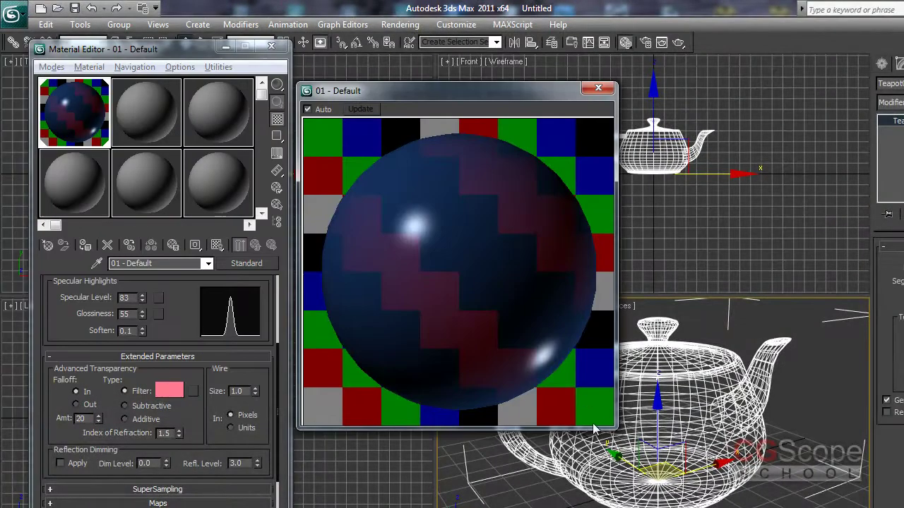
left_click_drag(611, 426, 528, 329)
left_click_drag(455, 93, 530, 104)
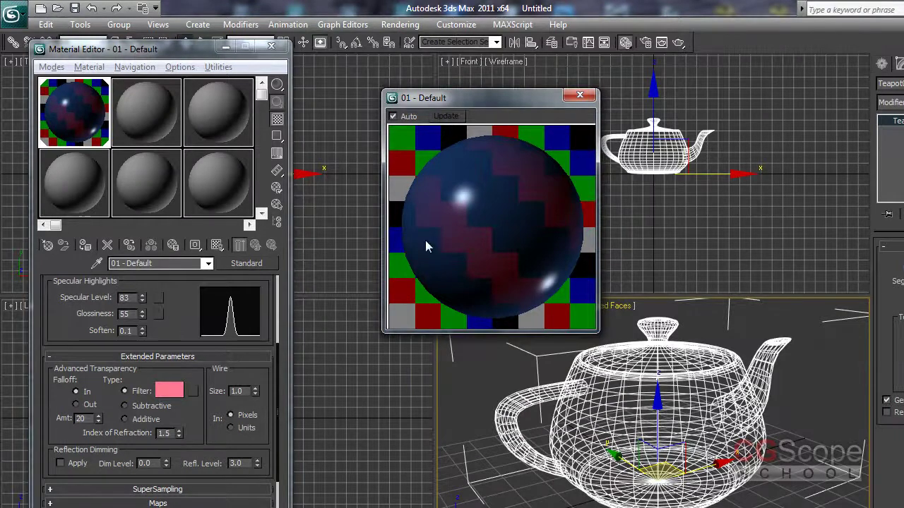
left_click_drag(501, 99, 473, 85)
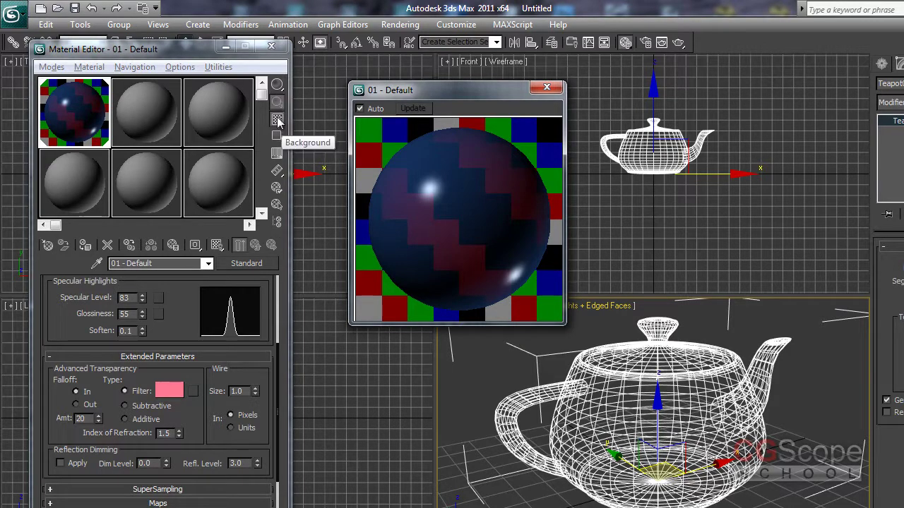
Step: Toggle the sample's checkered background, finishing with it shown, and scroll the Extended Parameters rollout
left_click(277, 120)
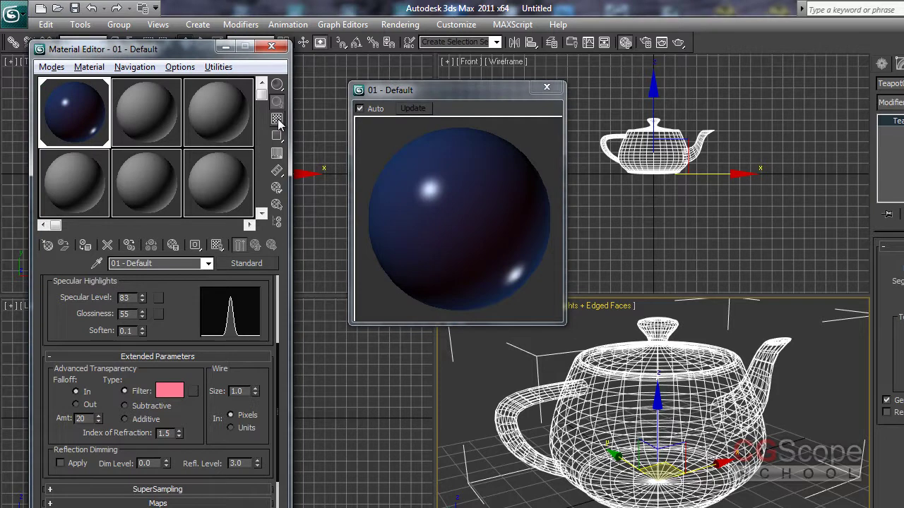
left_click(277, 120)
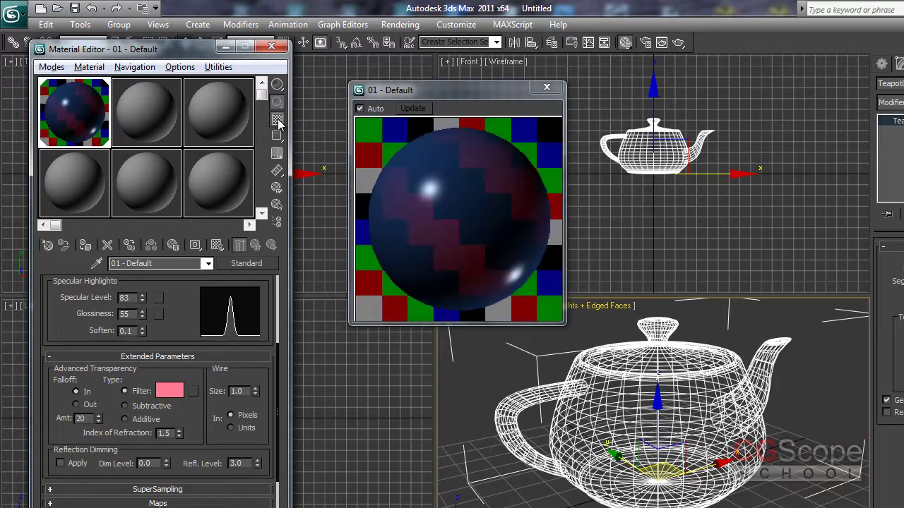
left_click(278, 120)
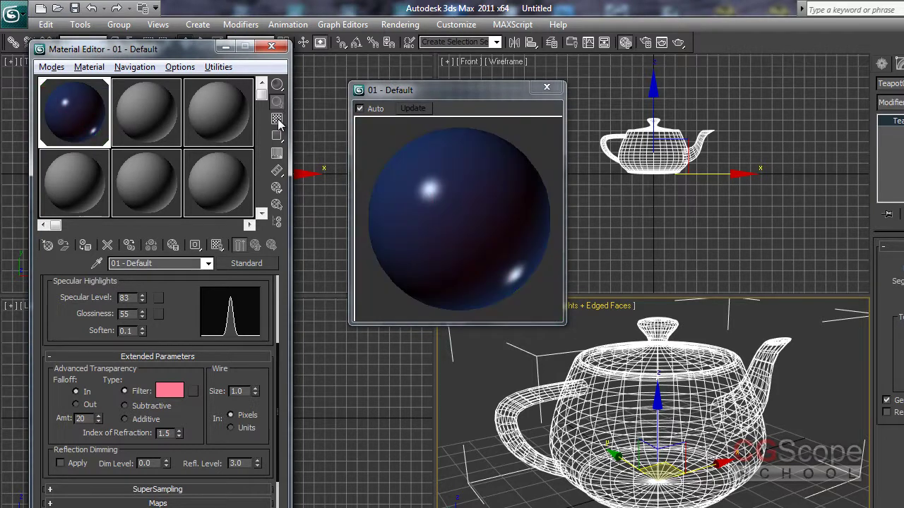
left_click(278, 120)
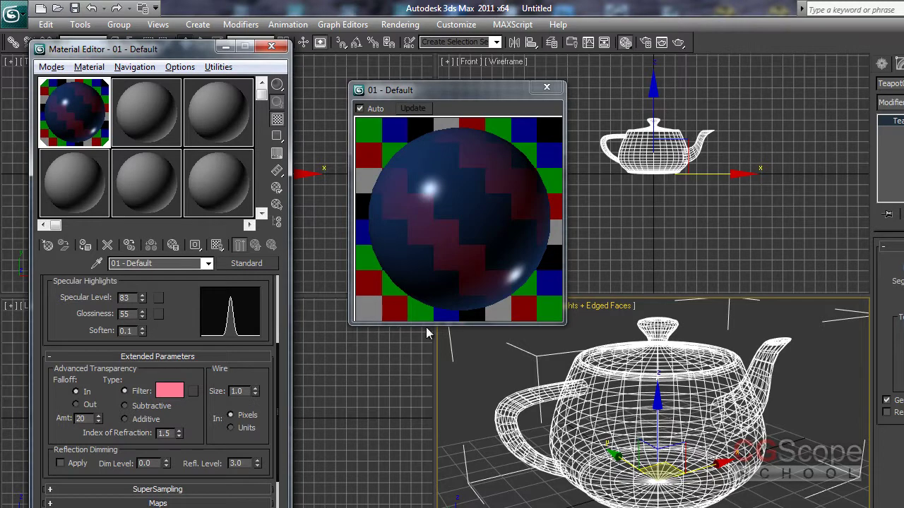
left_click_drag(453, 92, 437, 86)
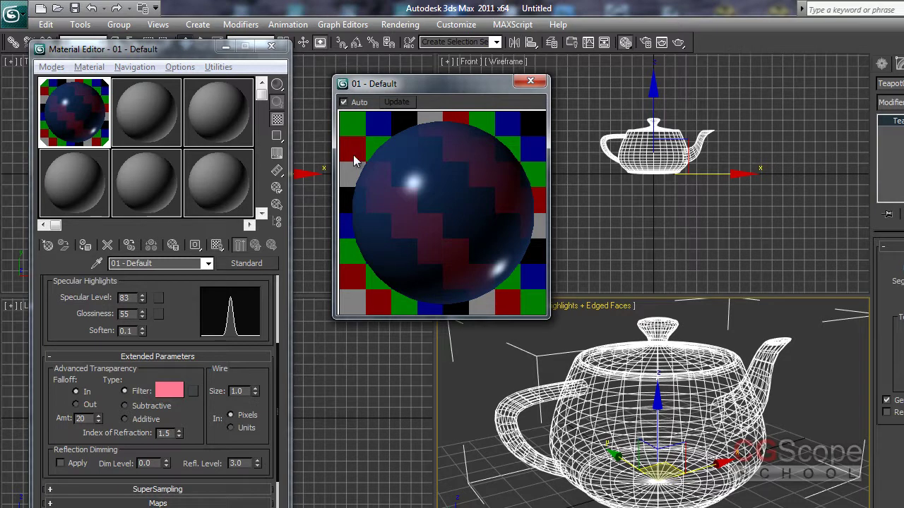
left_click_drag(181, 299, 181, 384)
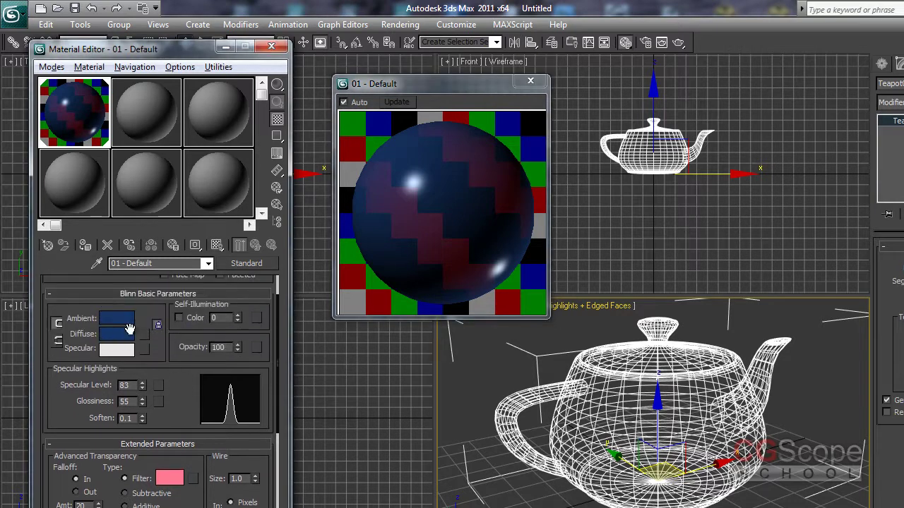
left_click_drag(192, 406, 191, 342)
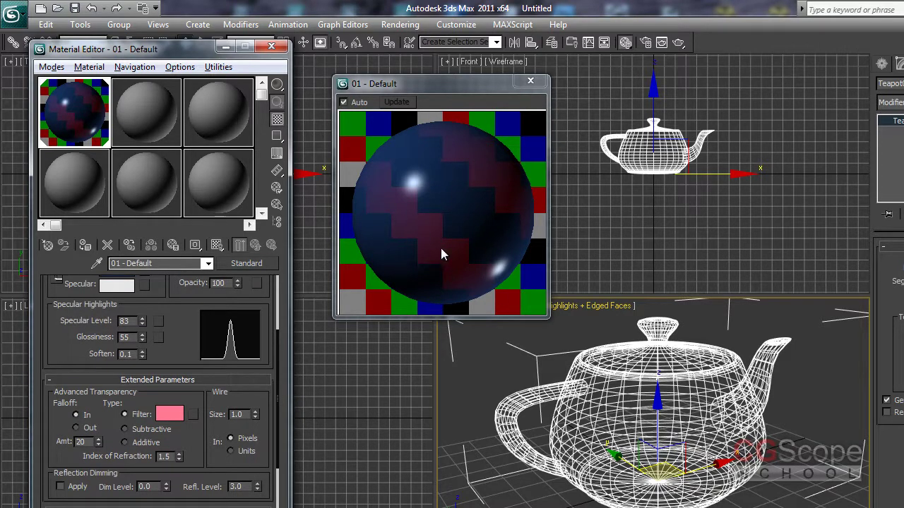
left_click_drag(187, 439, 194, 397)
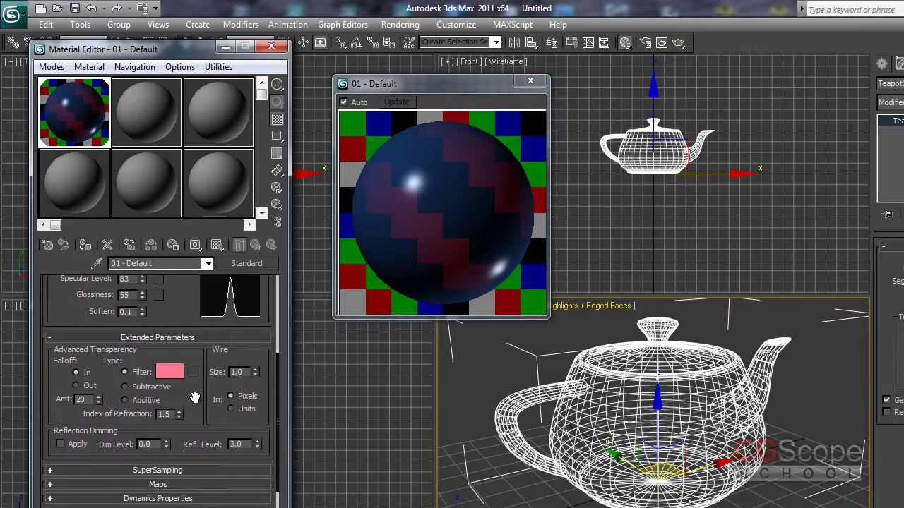
Step: Set the transparency filter colour to neutral grey (RGB 121, 121, 121)
left_click(162, 374)
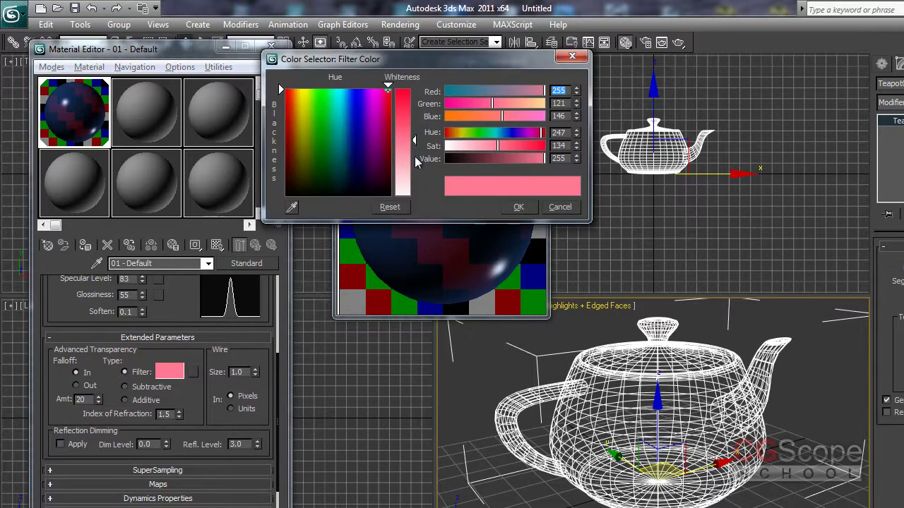
left_click(364, 167)
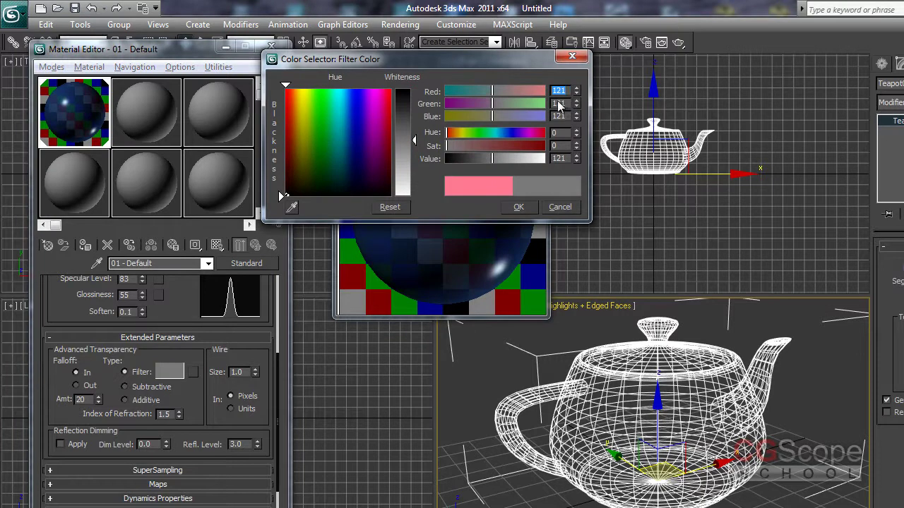
left_click(518, 207)
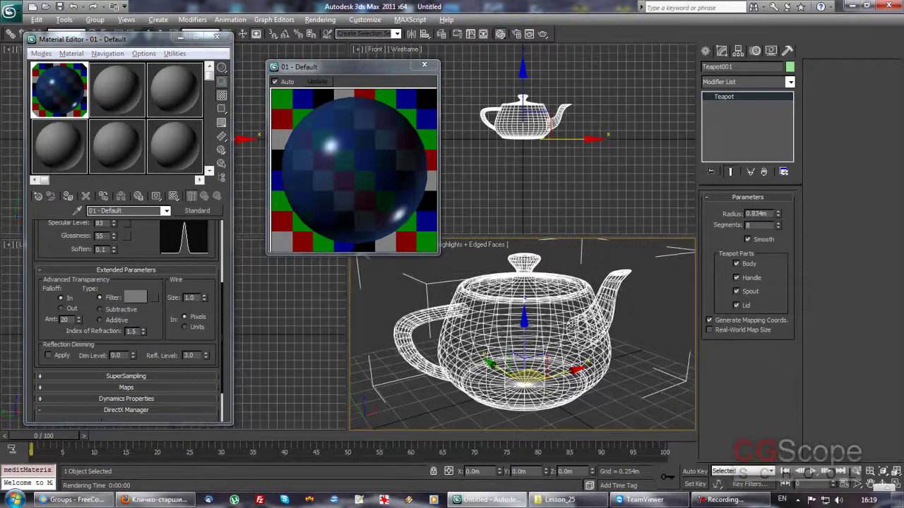
Step: Render the teapot, then set the transparency amount to 10 and re-render
middle_click_drag(544, 316, 561, 316, "alt")
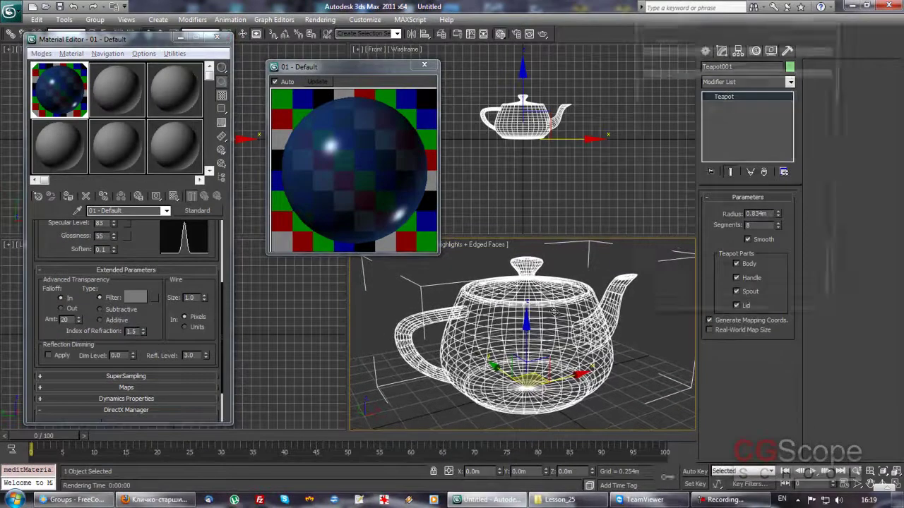
key("shift+q")
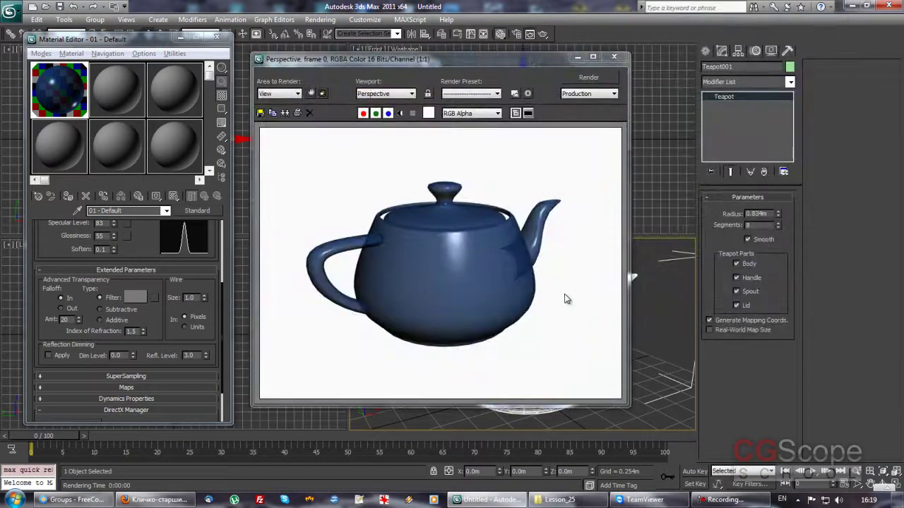
left_click(67, 319)
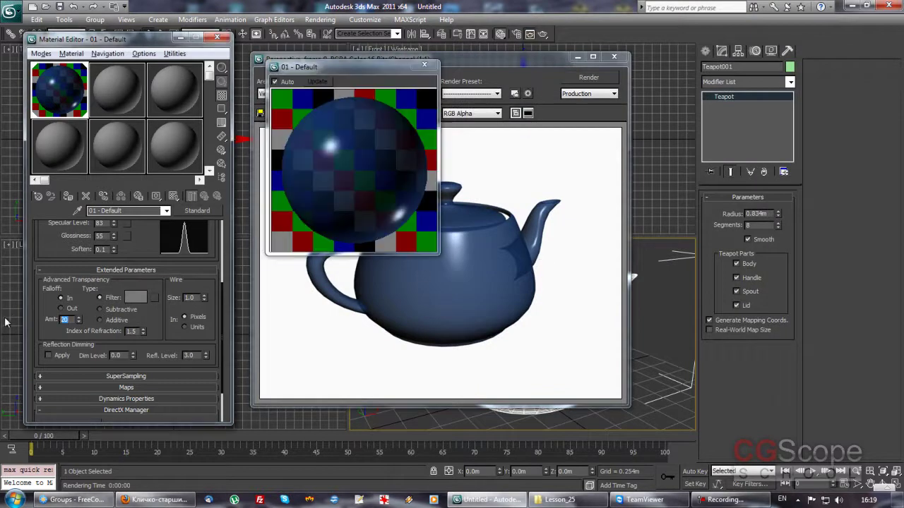
type("10")
key("Return")
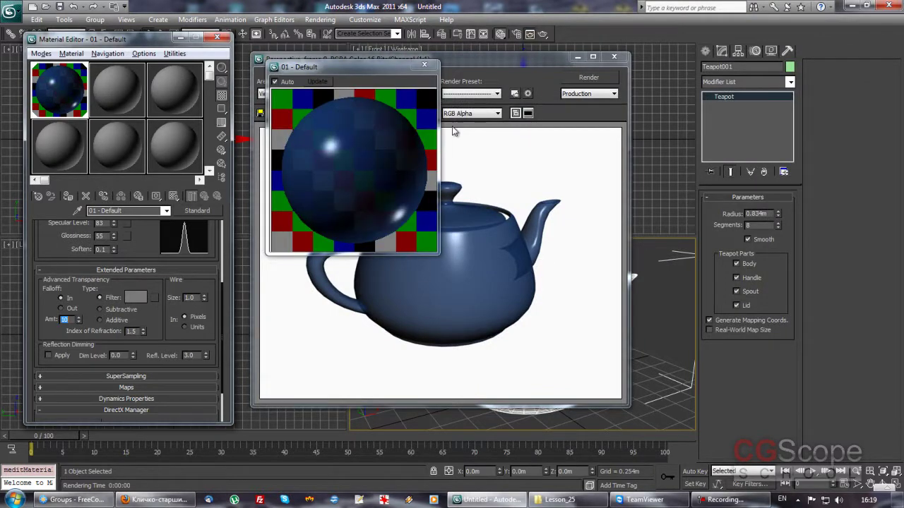
left_click(589, 77)
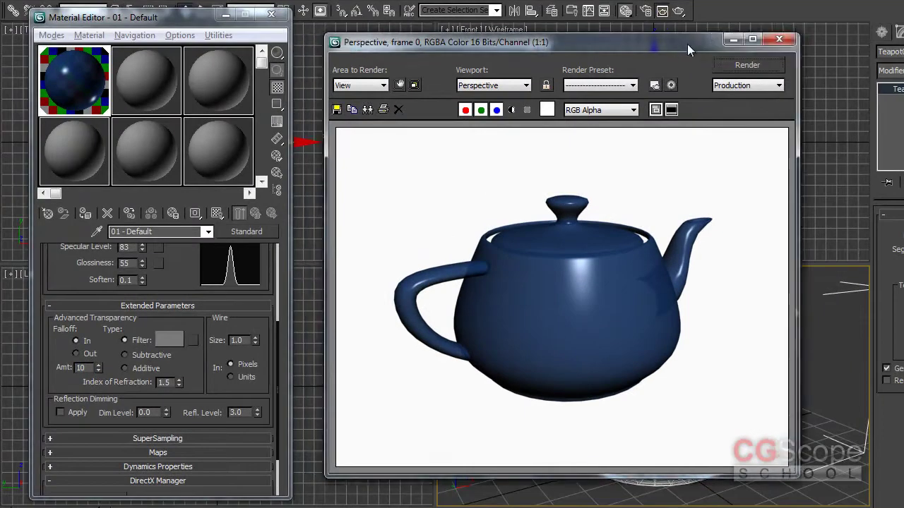
Step: Switch the transparency type to Subtractive and re-render the teapot
left_click_drag(687, 48, 706, 45)
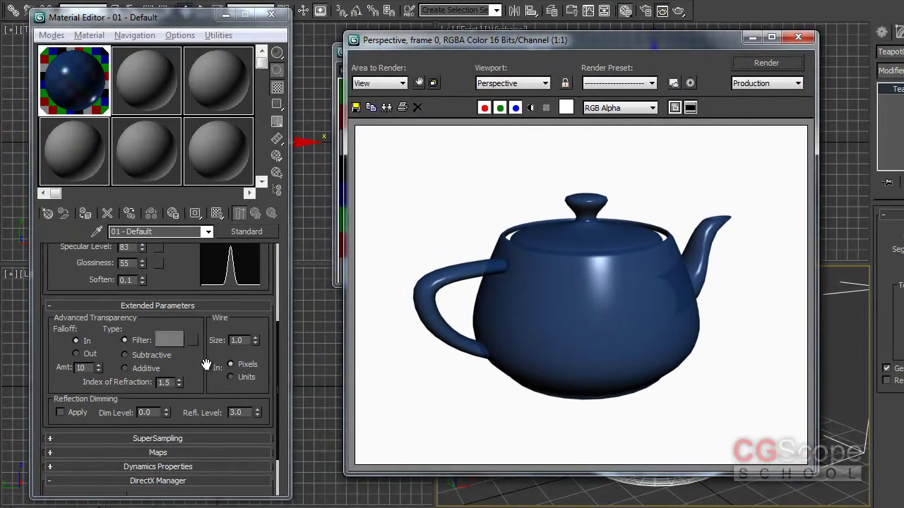
left_click(203, 363)
left_click_drag(202, 364, 202, 367)
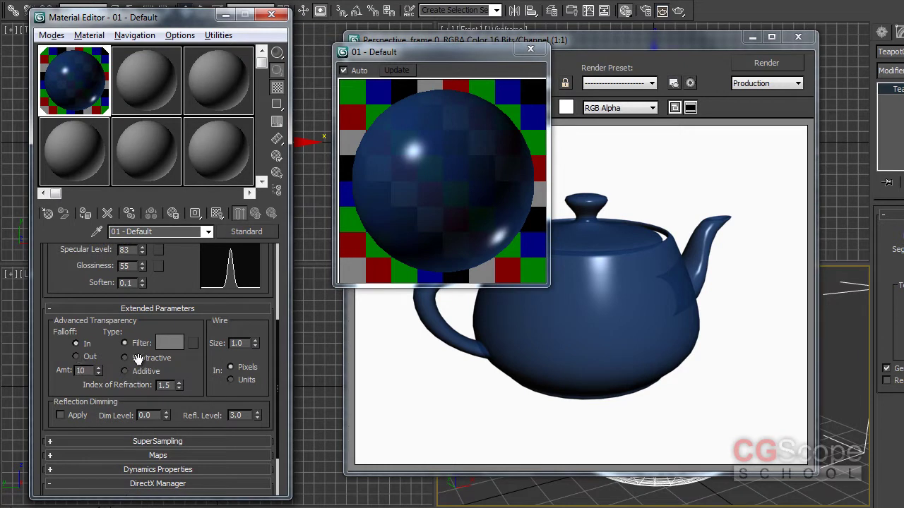
left_click_drag(148, 362, 150, 359)
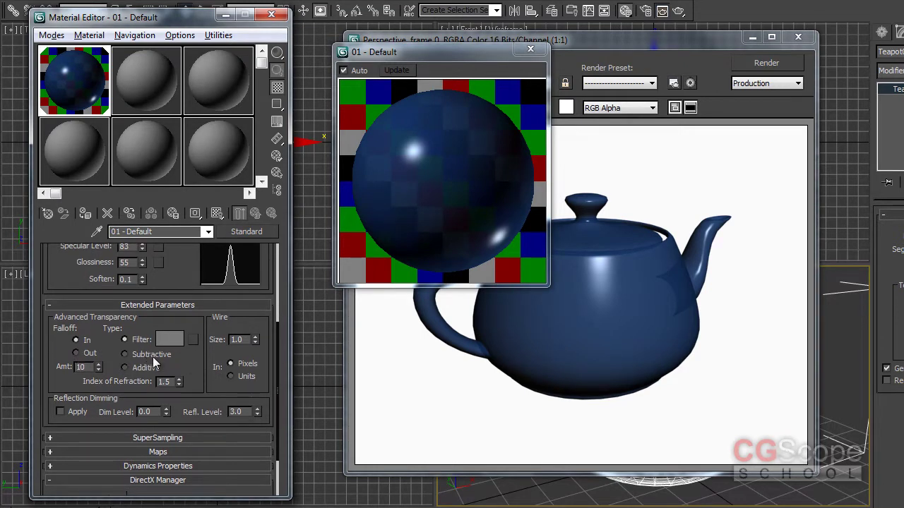
left_click(150, 354)
left_click(478, 99)
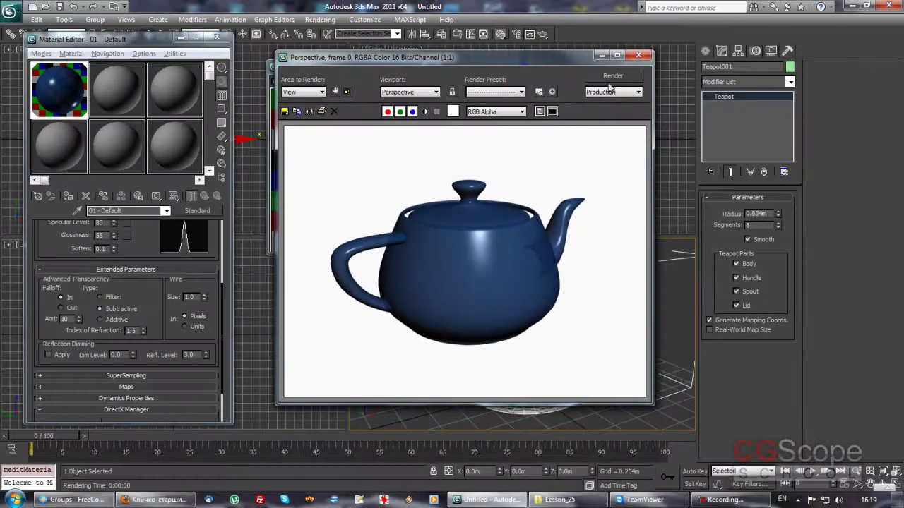
left_click(618, 80)
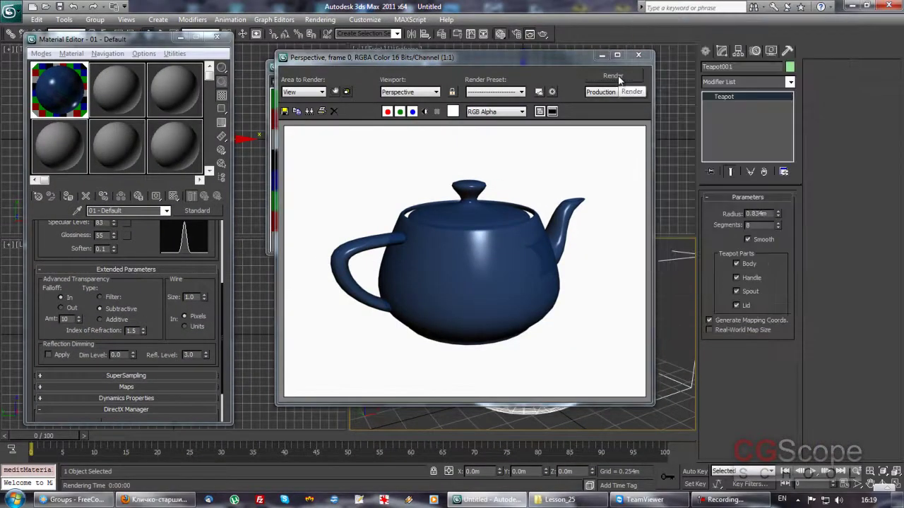
Step: Set the transparency falloff to Out and re-render the teapot
left_click(73, 310)
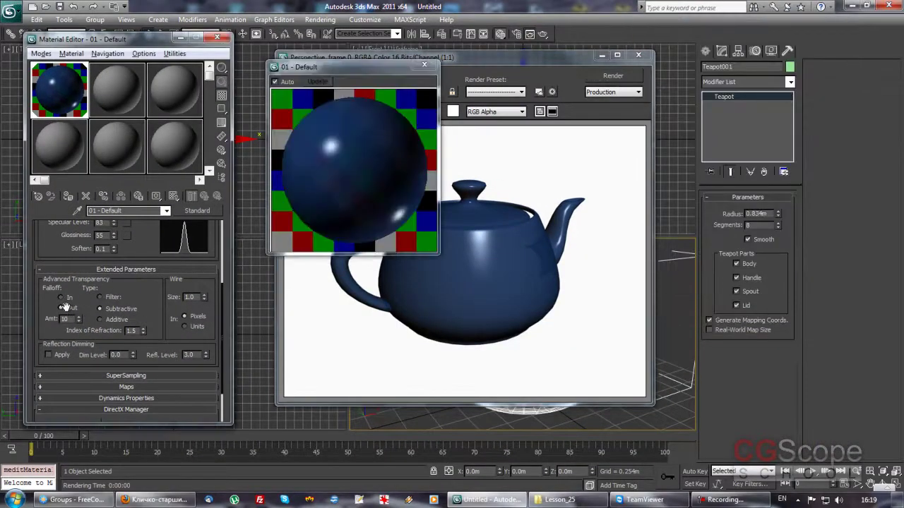
left_click(624, 75)
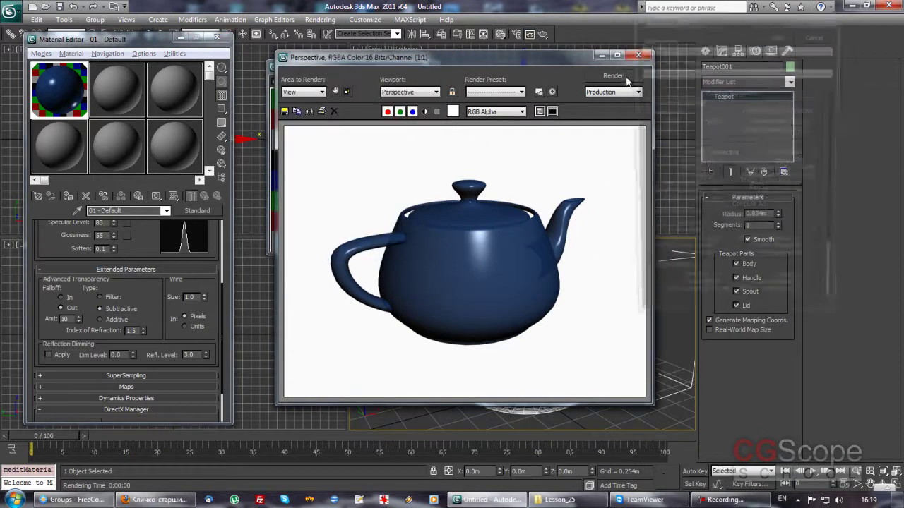
left_click(132, 297)
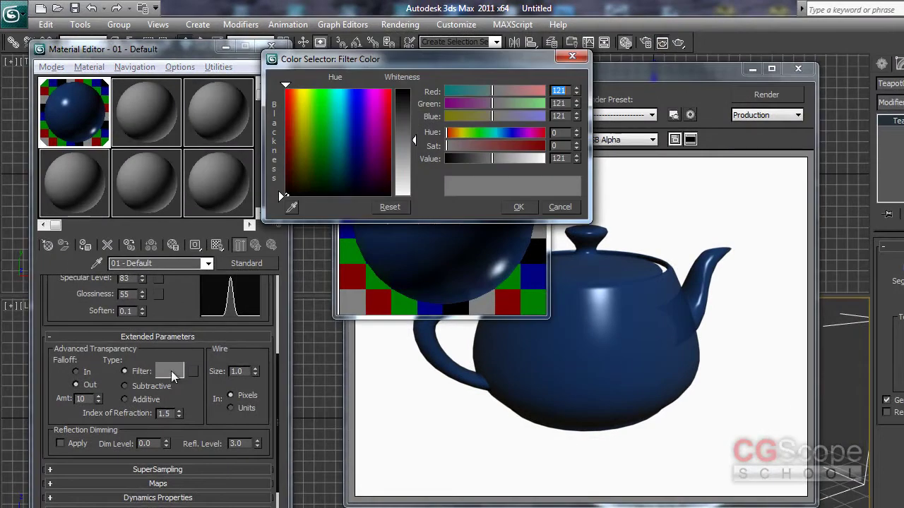
Step: Set a deep pink filter colour and inward falloff, then render the magenta-tinted teapot
left_click_drag(366, 134, 379, 108)
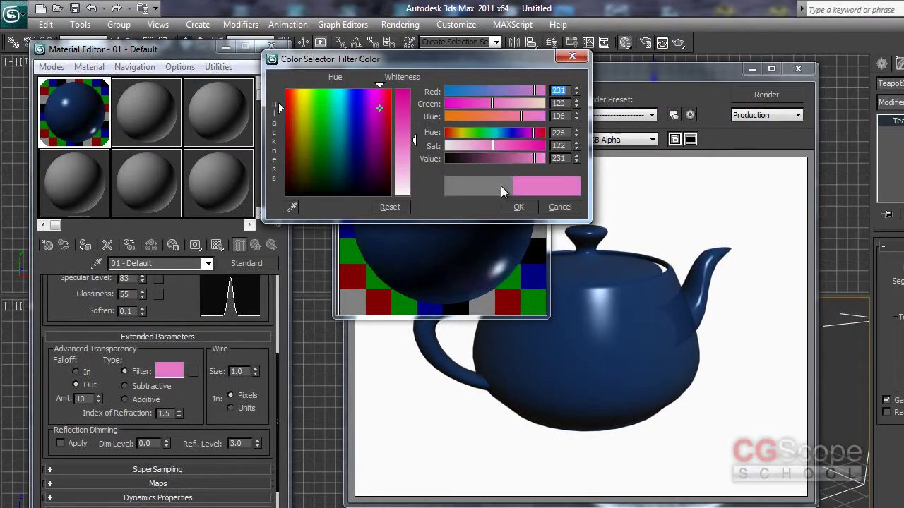
left_click_drag(415, 139, 410, 117)
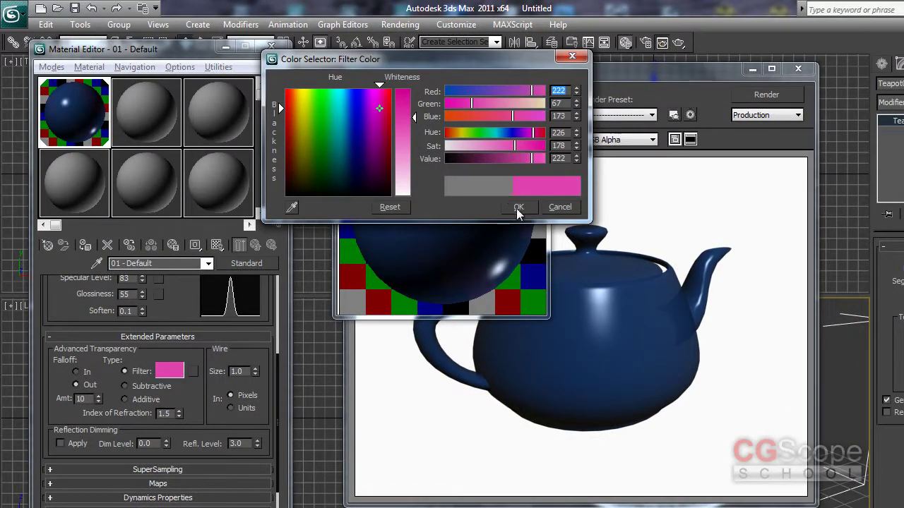
left_click(518, 207)
left_click_drag(99, 400, 98, 394)
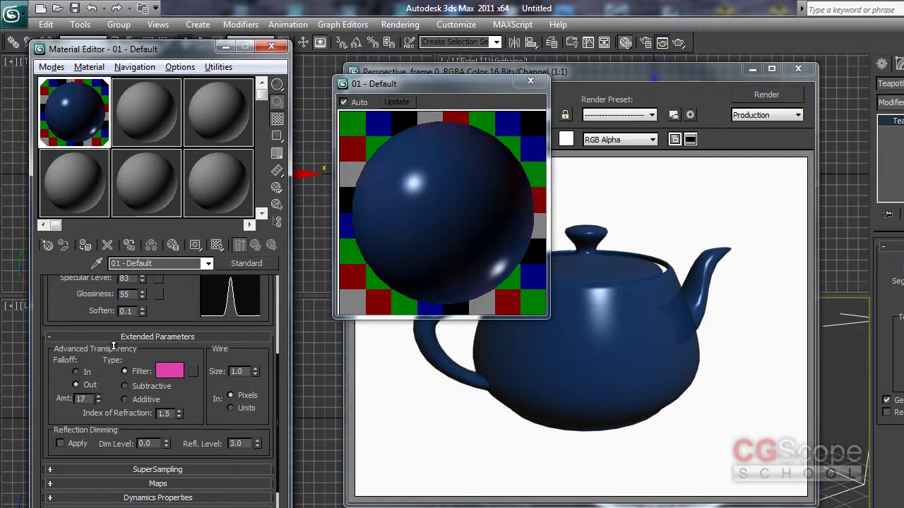
left_click(76, 371)
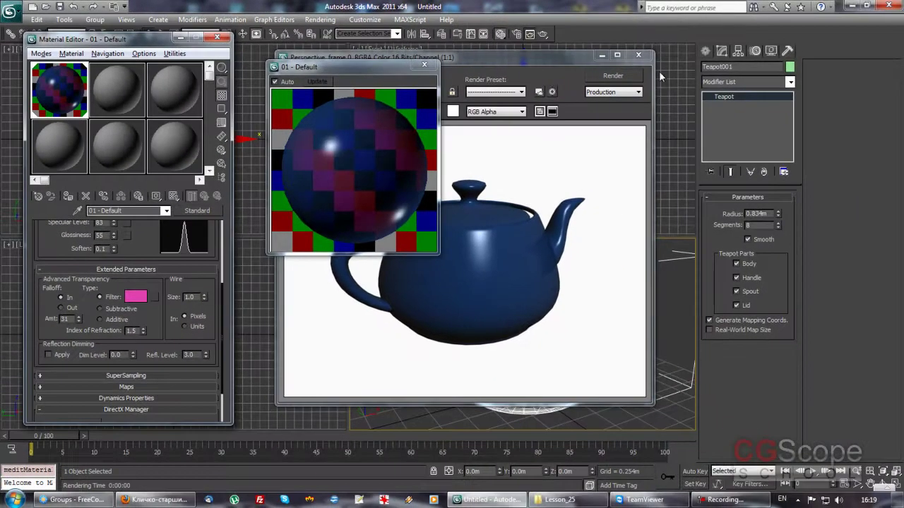
left_click(612, 76)
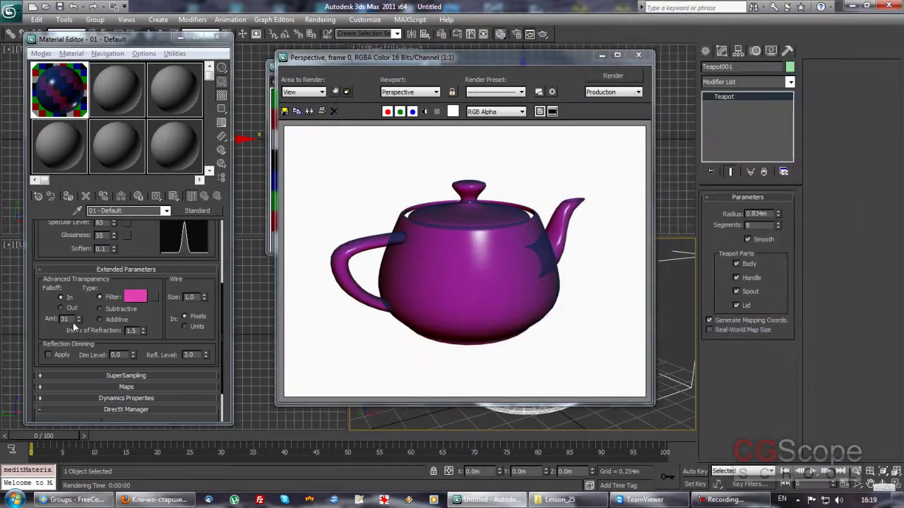
Step: Try transparency amounts 29 and 5, settling on 10, re-rendering the teapot each time
left_click_drag(78, 318, 78, 333)
left_click(605, 77)
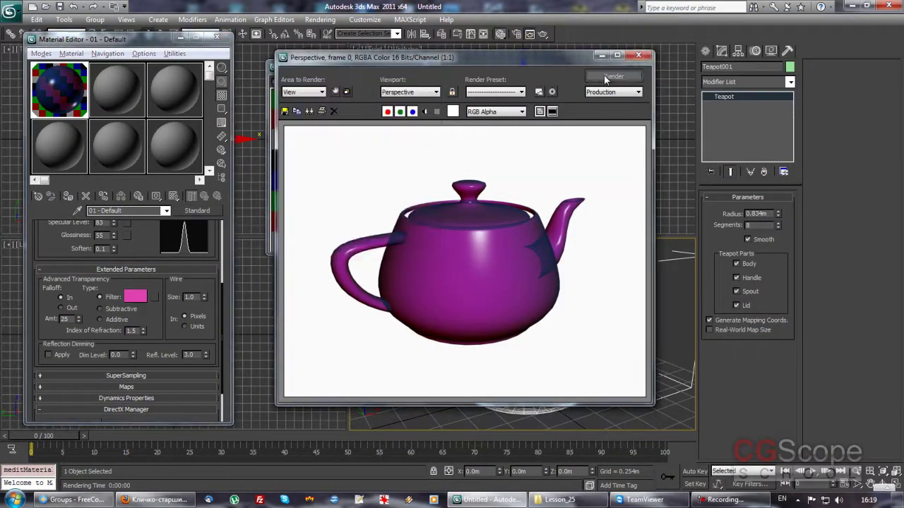
left_click(78, 319)
type("5")
key("Return")
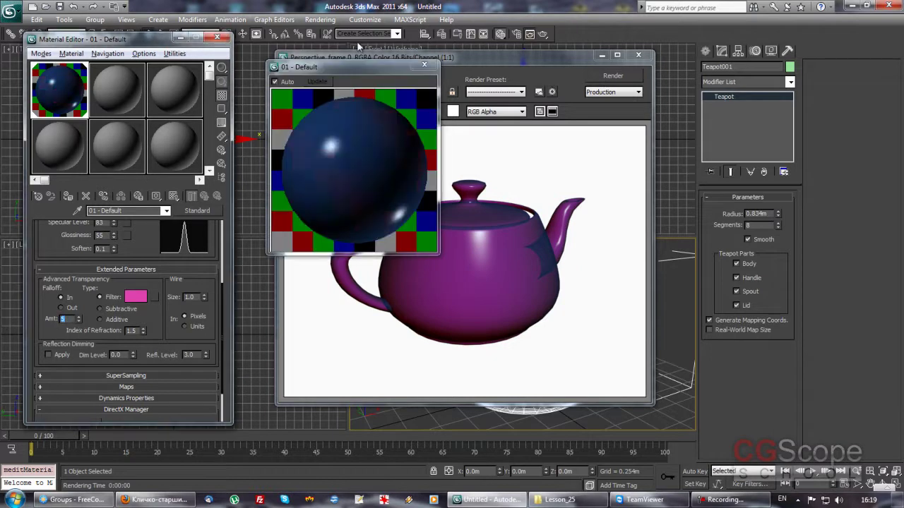
left_click(613, 76)
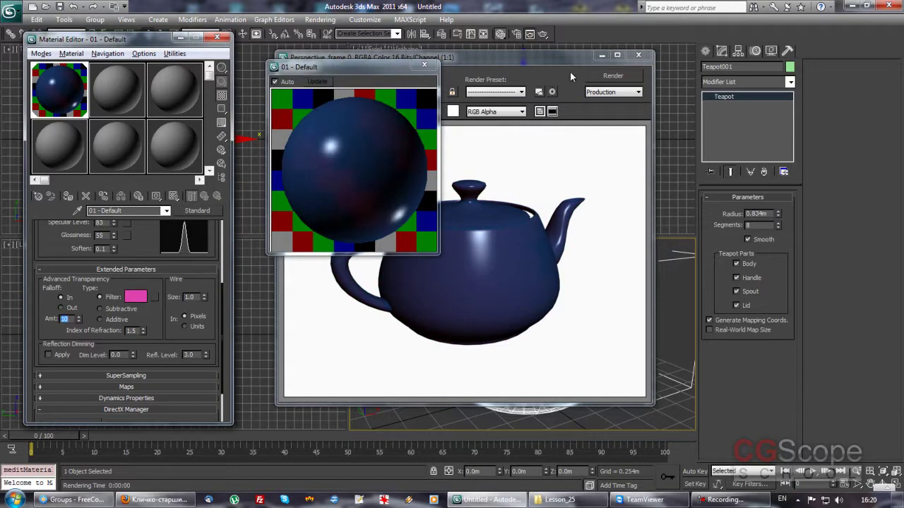
left_click(613, 75)
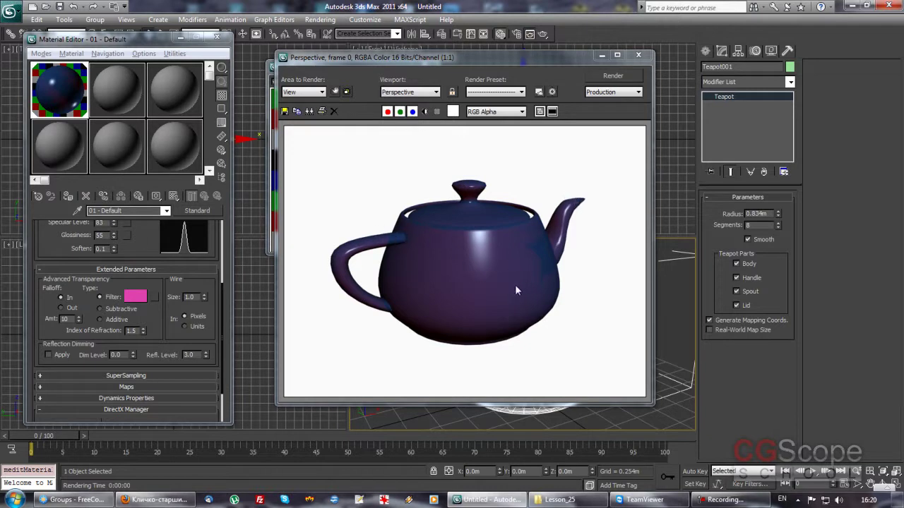
key("shift+q")
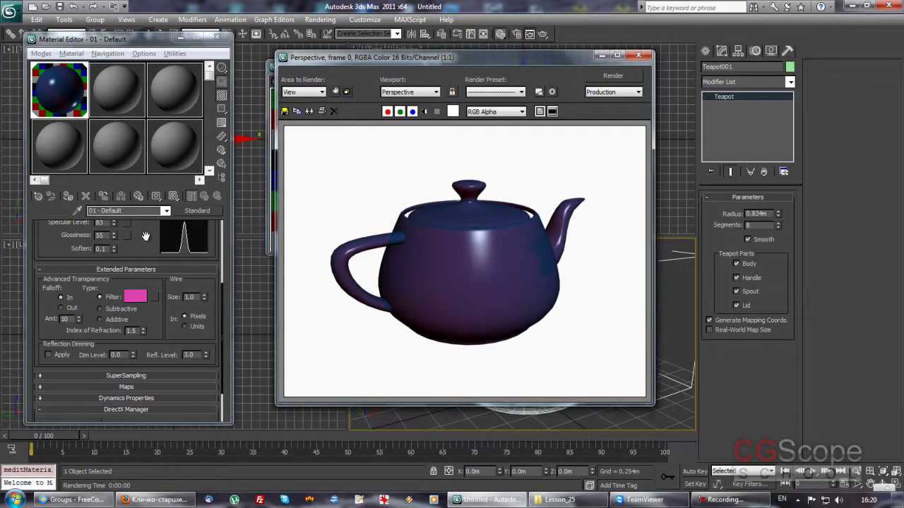
Step: Switch the falloff to Out, close the enlarged preview, and render the teapot
left_click(61, 308)
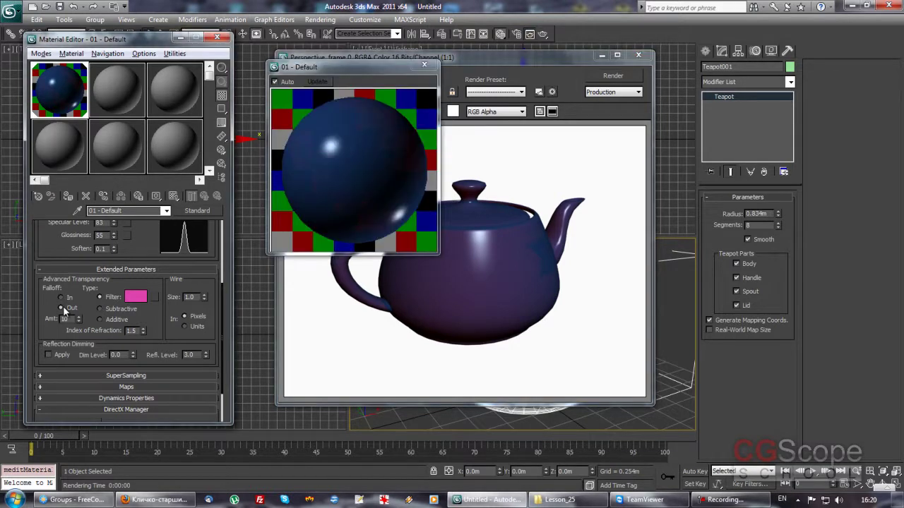
left_click(424, 66)
left_click(613, 75)
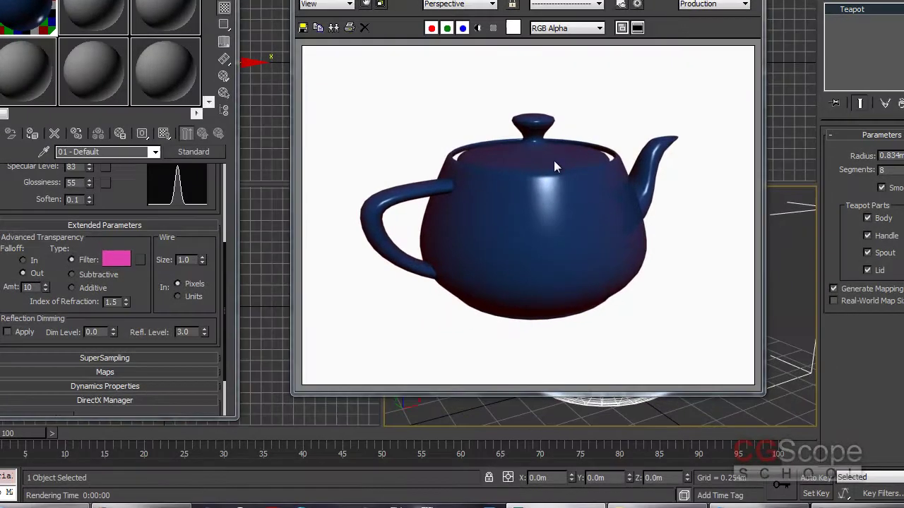
left_click_drag(131, 285, 137, 282)
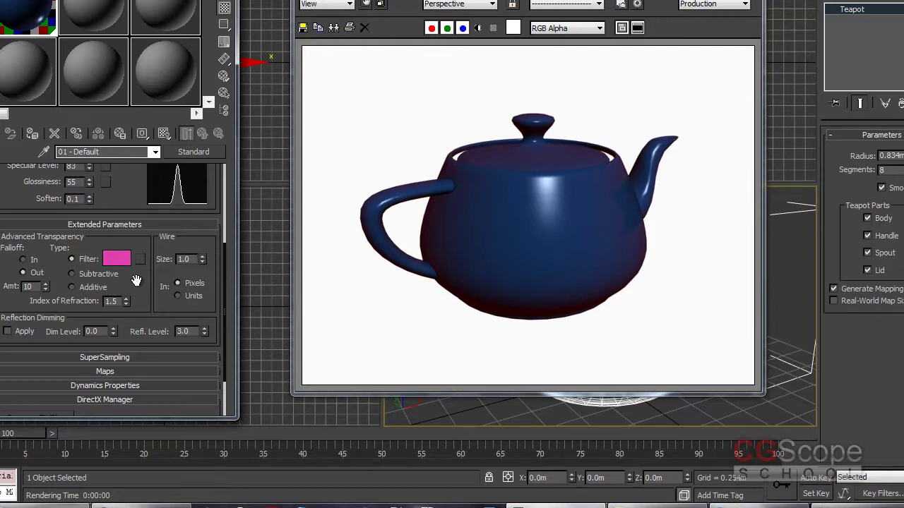
scroll(152, 282, "down", 1)
scroll(152, 282, "down", 1)
Step: Raise the falloff amount through 16 and 21 to 32, re-rendering each time
double_click(17, 279)
type("16")
key("Return")
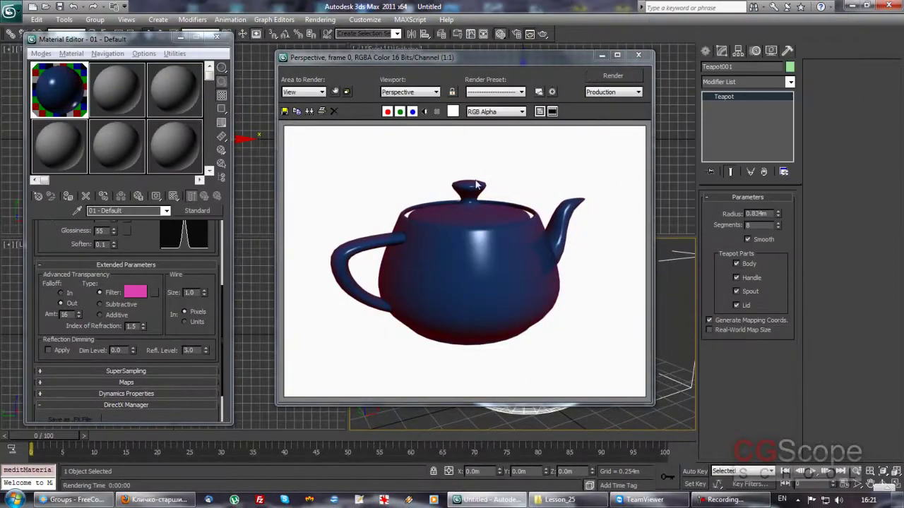
left_click_drag(78, 312, 79, 303)
left_click(615, 76)
left_click_drag(76, 315, 76, 303)
left_click(630, 77)
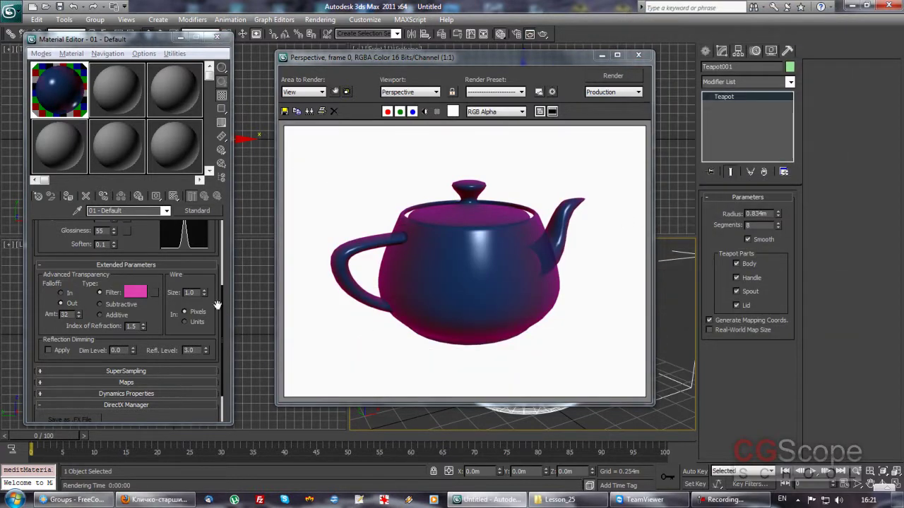
scroll(159, 310, "down", 2)
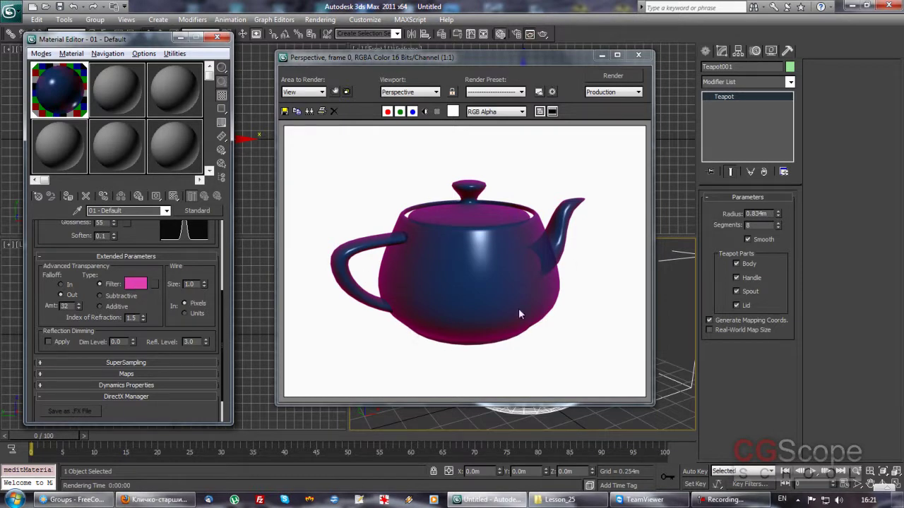
Step: Change the filter colour to green and re-render the teapot
left_click(135, 283)
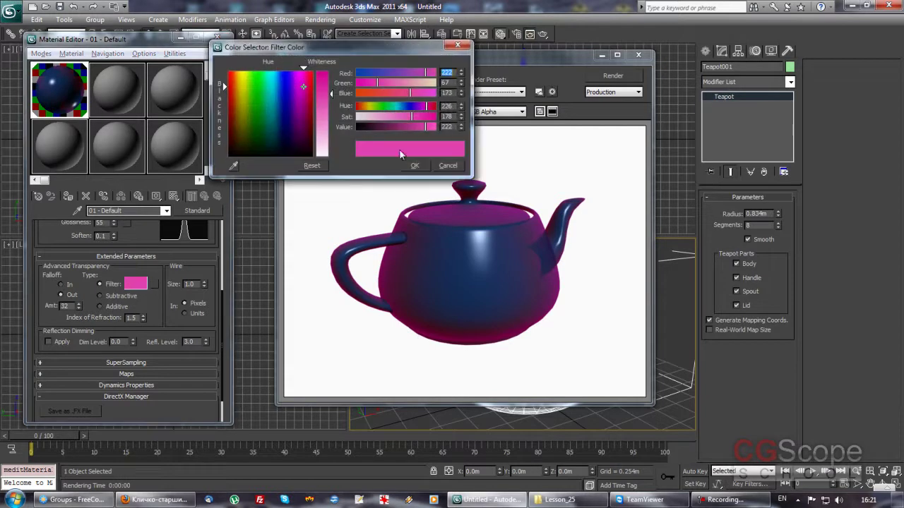
left_click_drag(247, 83, 251, 109)
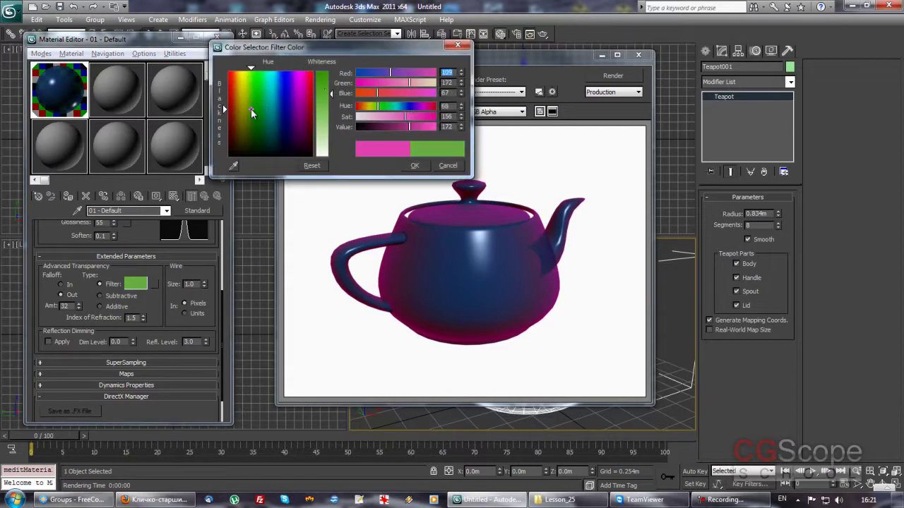
left_click_drag(325, 90, 325, 70)
left_click(414, 165)
left_click(613, 75)
Step: Change the filter colour to white and re-render the teapot
left_click(141, 284)
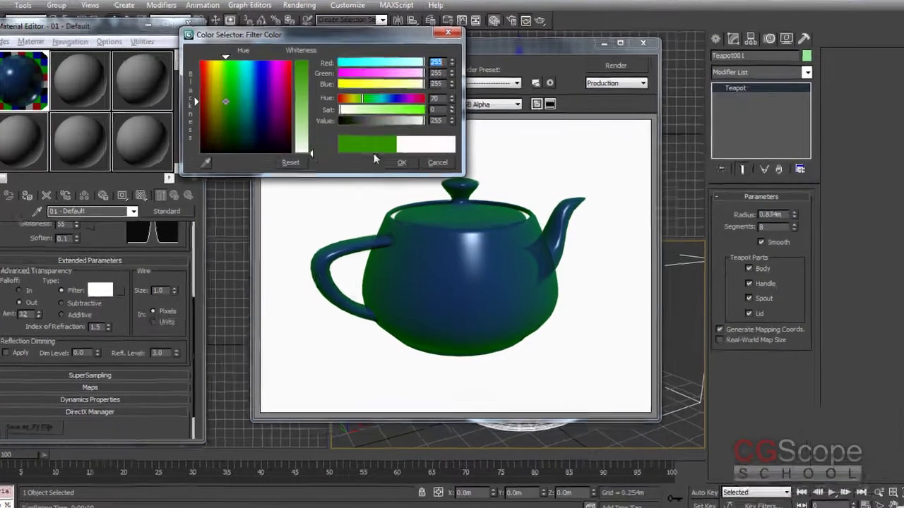
left_click(321, 149)
left_click(415, 165)
left_click(612, 76)
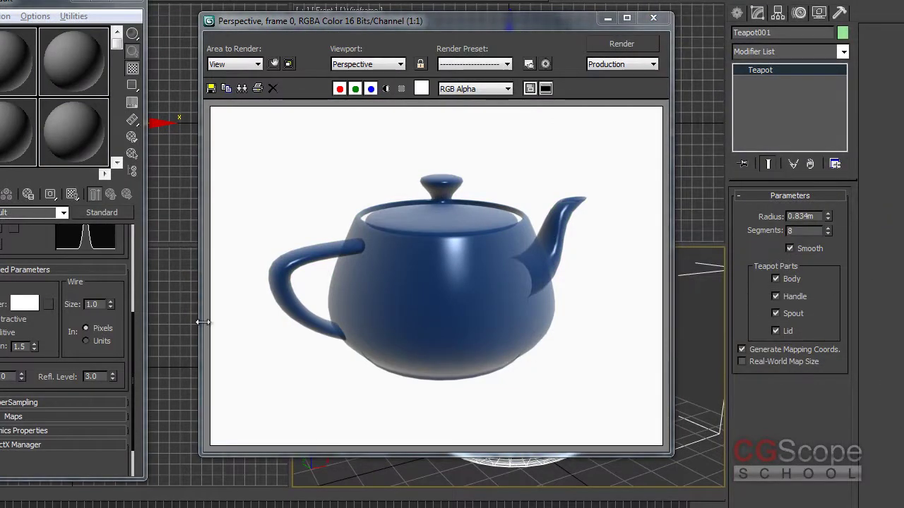
Step: Change the filter colour to red and re-render the teapot twice
left_click(25, 303)
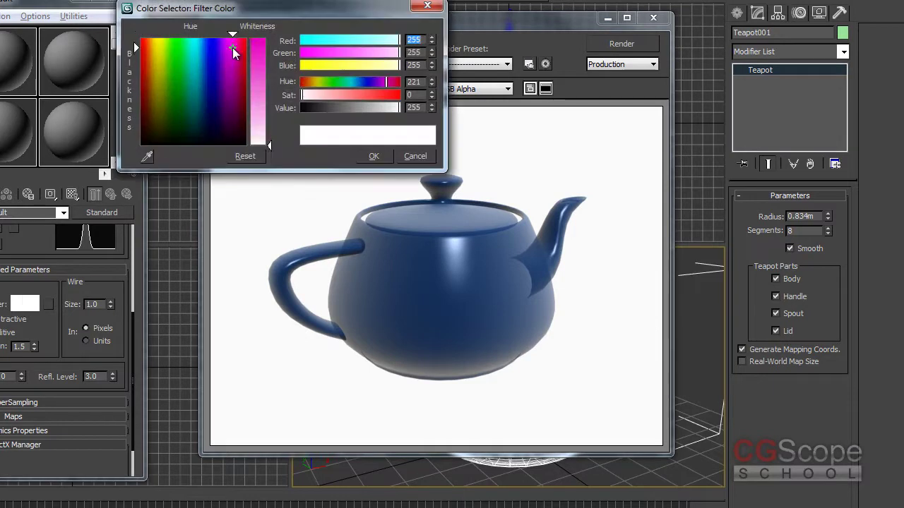
left_click_drag(268, 141, 268, 37)
left_click(373, 156)
left_click(606, 48)
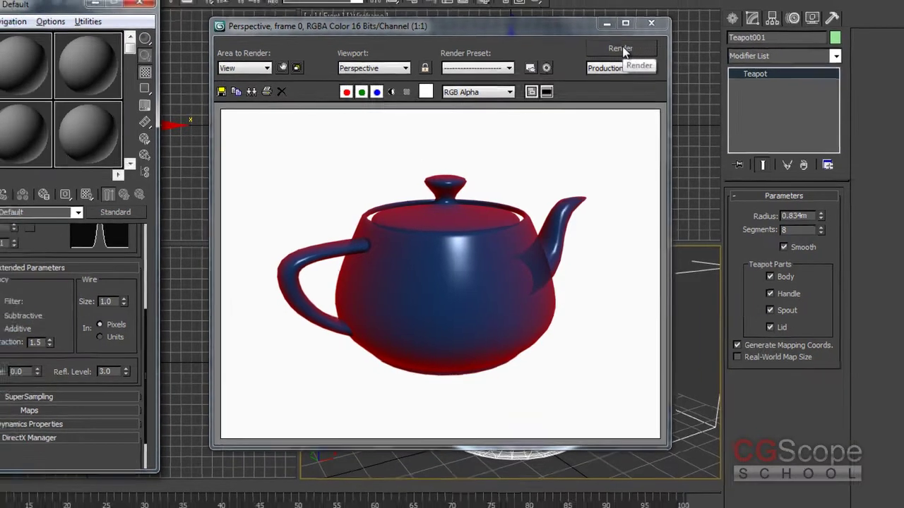
left_click(622, 43)
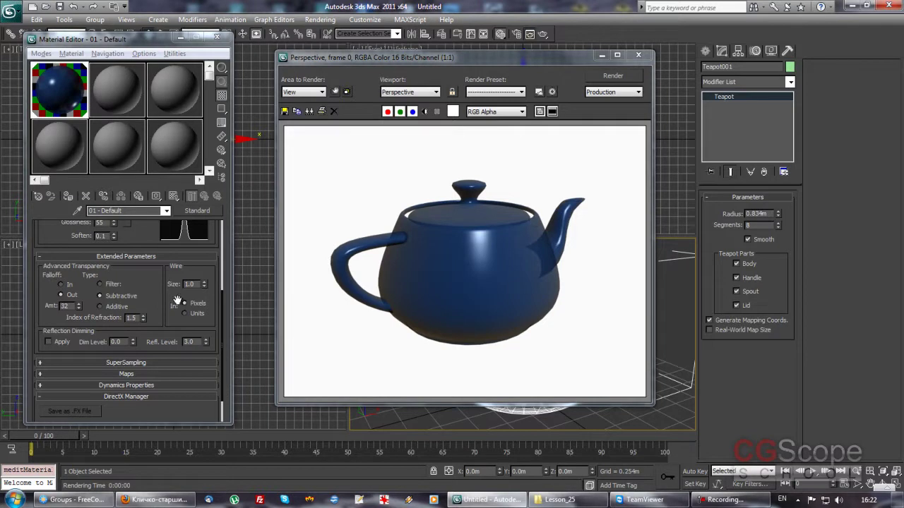
Step: Render with Additive transparency, then lower the falloff amount to 1 and re-render
left_click(106, 307)
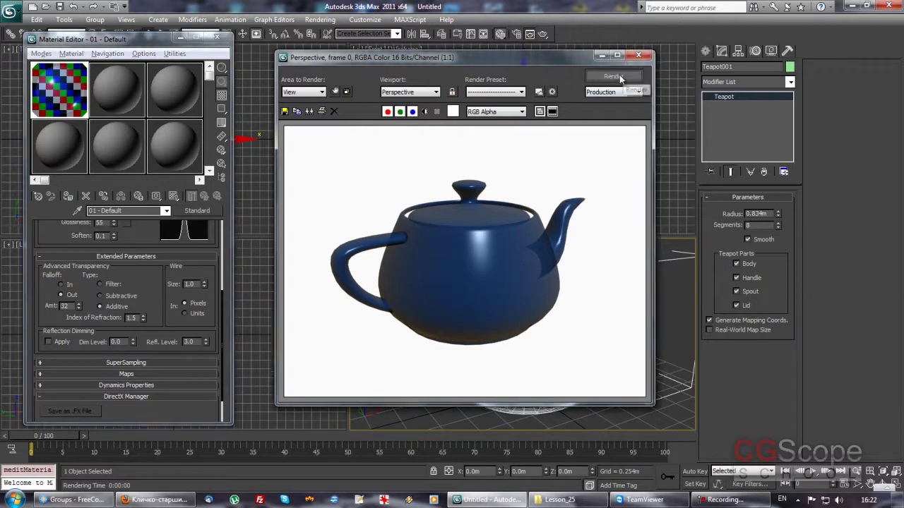
left_click(618, 76)
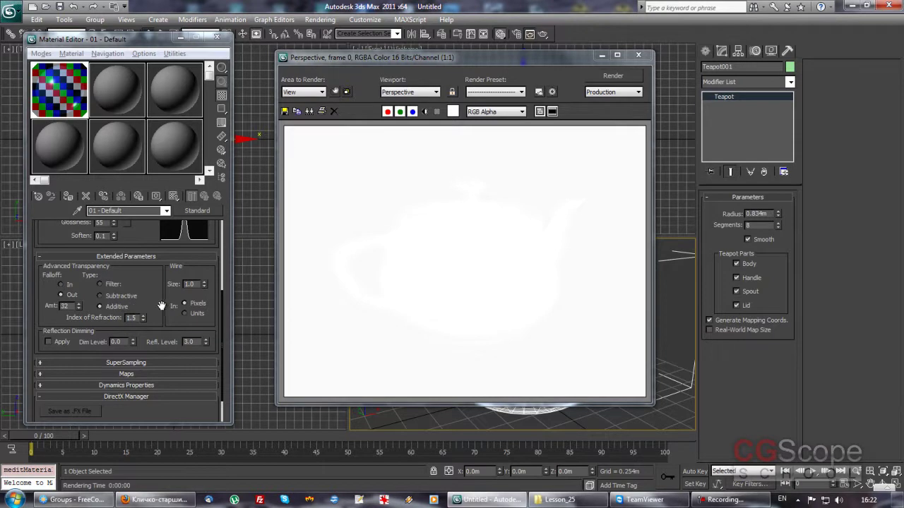
scroll(76, 302, "down", 1)
left_click_drag(79, 299, 79, 325)
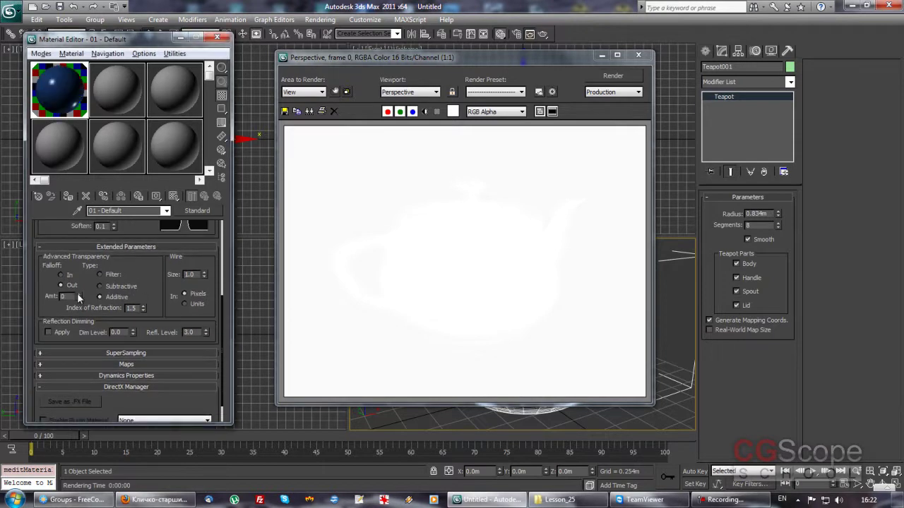
left_click(608, 76)
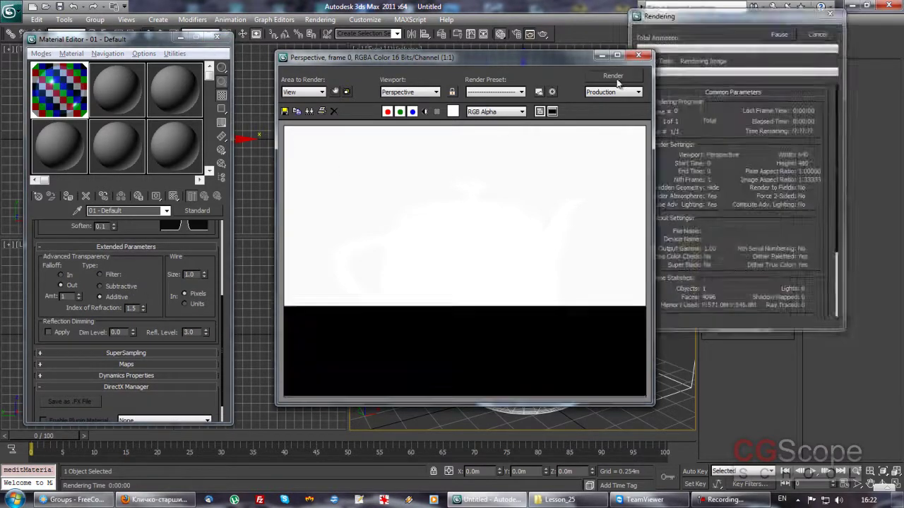
Step: Render with Subtractive transparency, then return to Filter and reset the falloff amount to 0
left_click(99, 286)
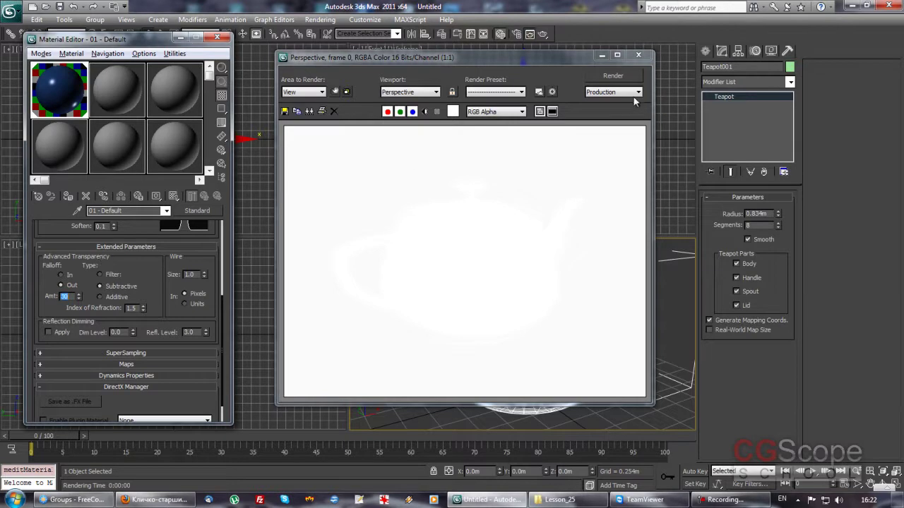
left_click(612, 76)
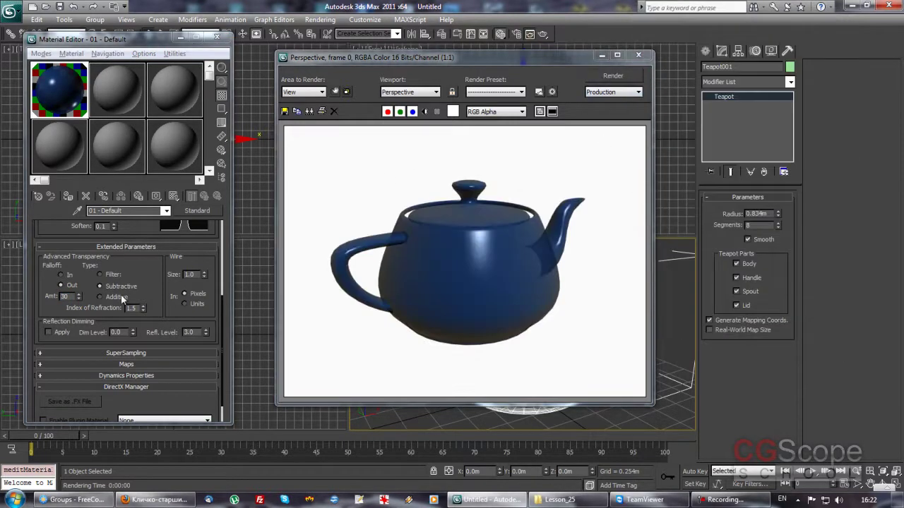
left_click(111, 274)
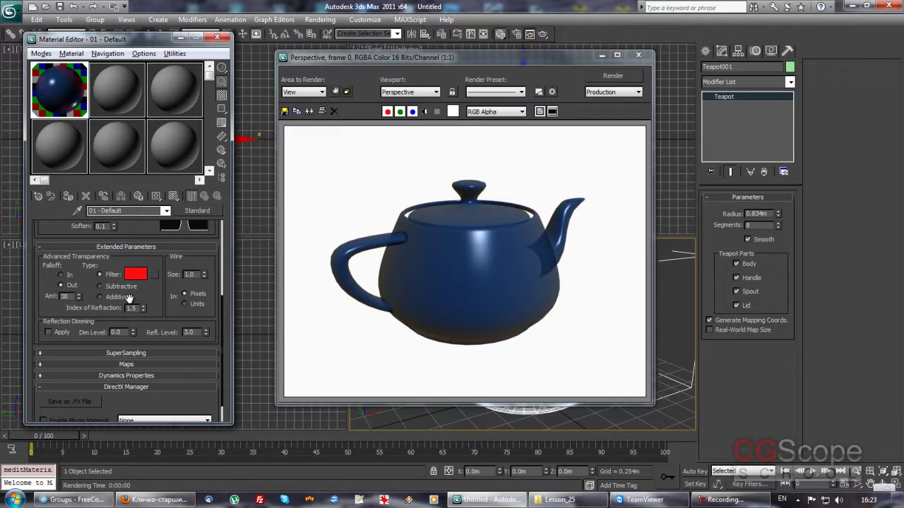
left_click_drag(153, 298, 154, 295)
scroll(153, 295, "up", 2)
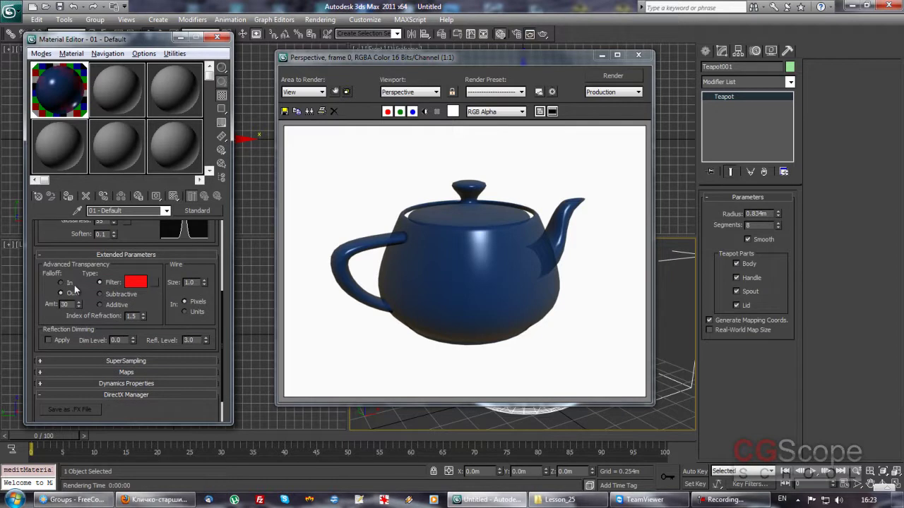
right_click(79, 307)
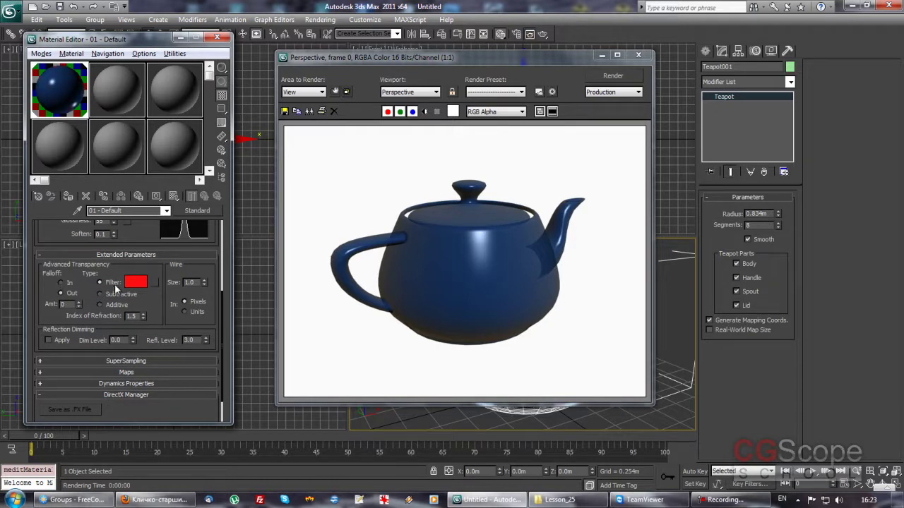
mouse_move(162, 308)
left_mouse_down()
mouse_move(163, 295)
mouse_move(164, 313)
left_mouse_up()
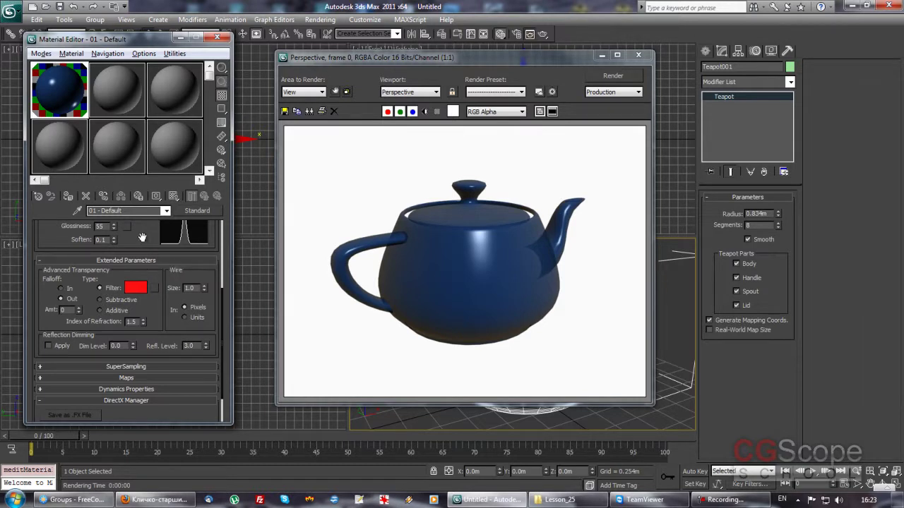
left_click_drag(142, 233, 142, 358)
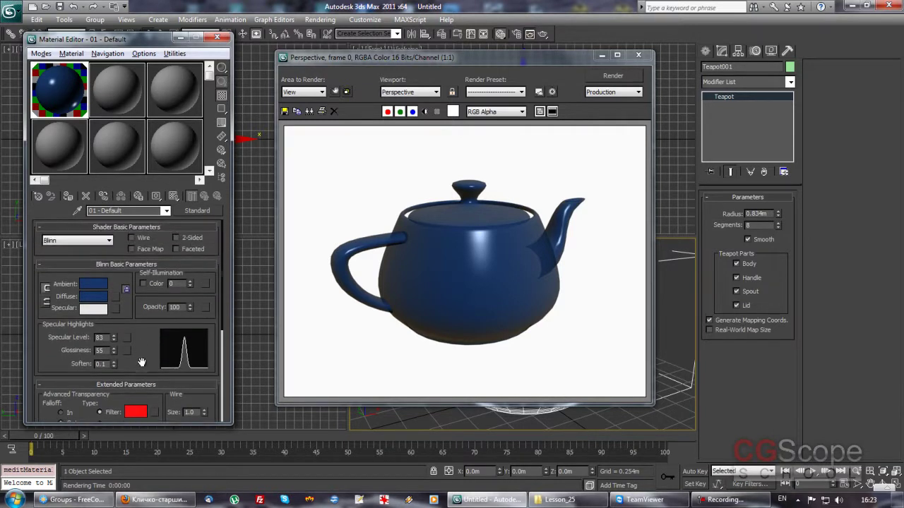
Step: Make the material wireframe and two-sided, rendering the teapot after each change
left_click(131, 238)
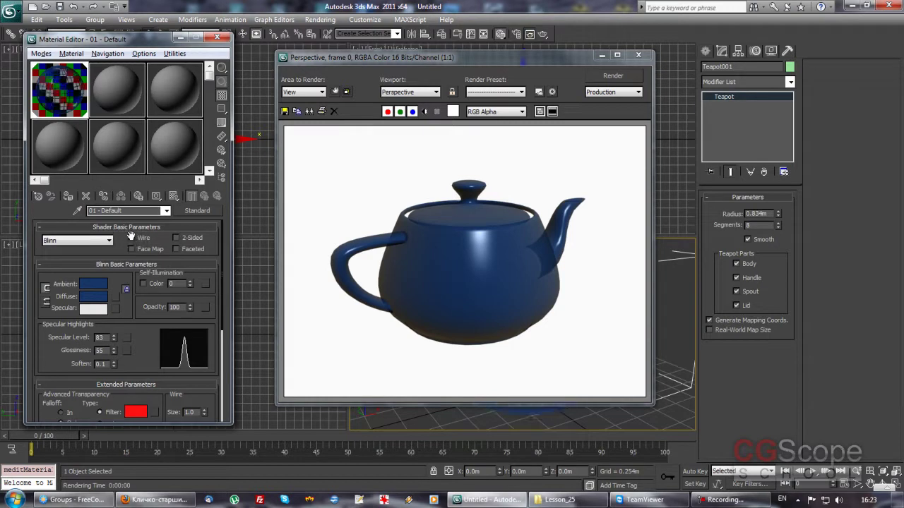
left_click(612, 76)
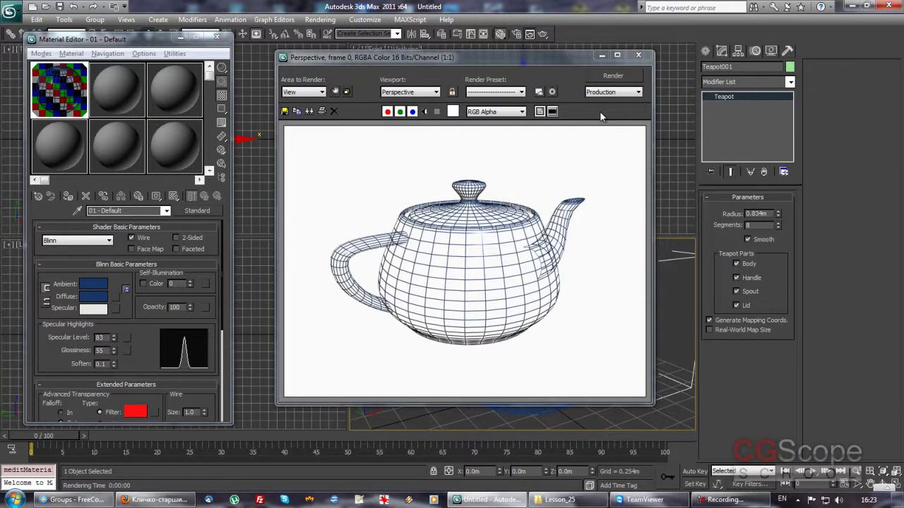
left_click(185, 239)
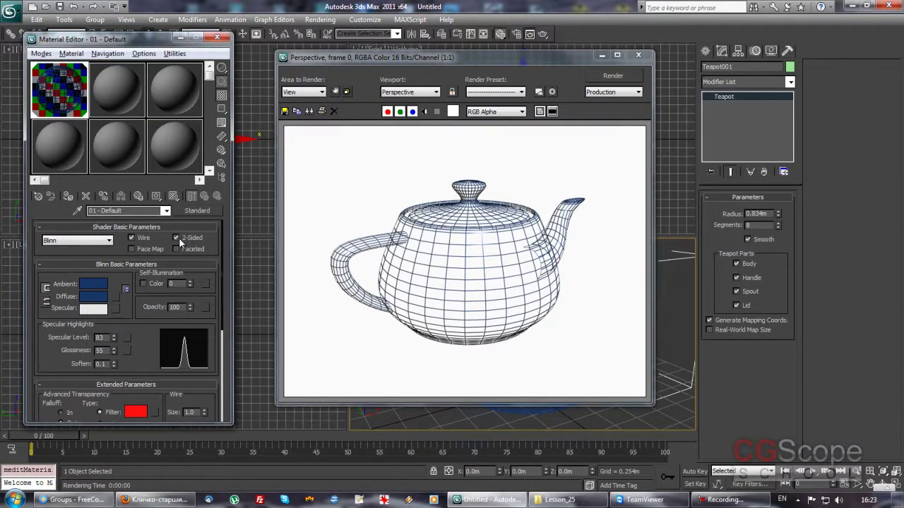
left_click(621, 75)
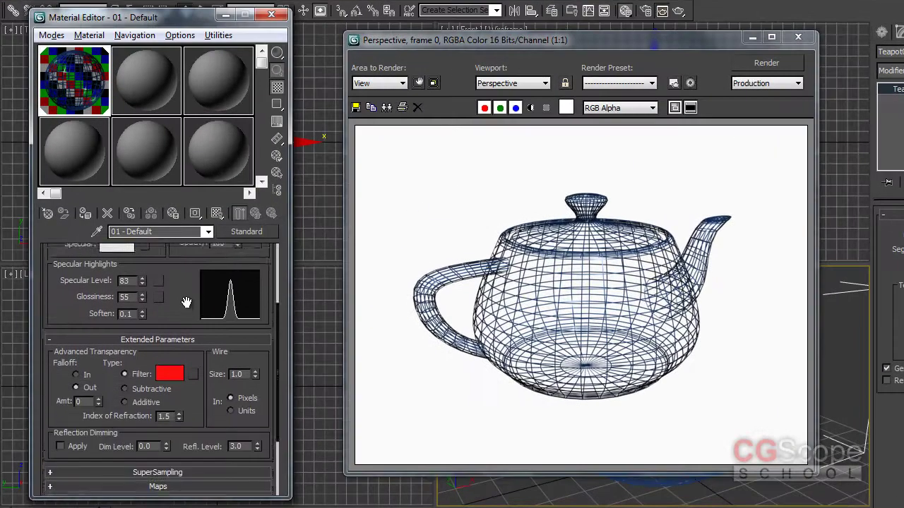
Step: Set Wire Size to 2.0, then 3.0, re-rendering the teapot after each
left_click_drag(202, 346, 160, 247)
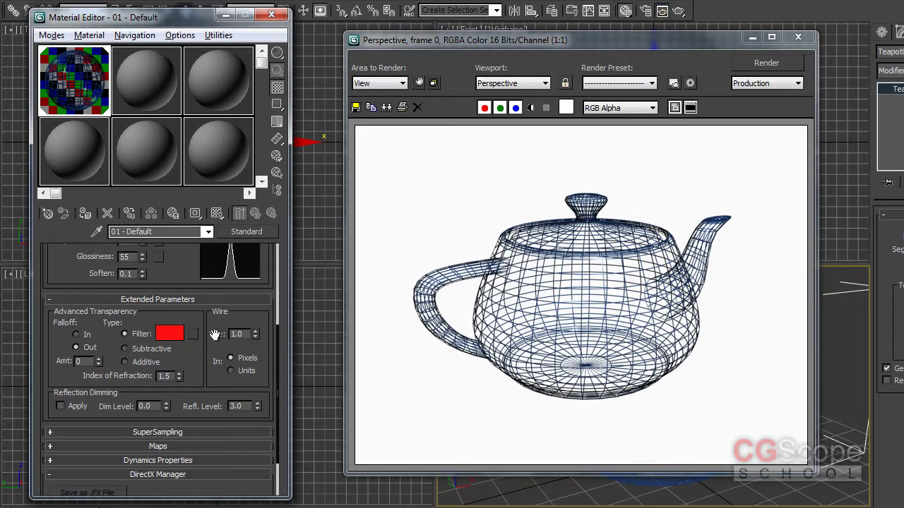
double_click(238, 334)
type("2")
key("Return")
left_click(767, 62)
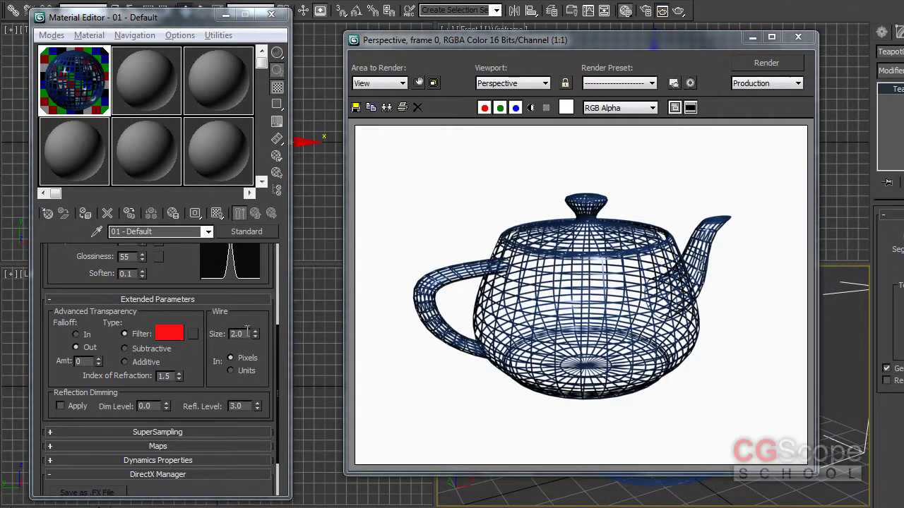
left_click(197, 343)
type("3")
key("Return")
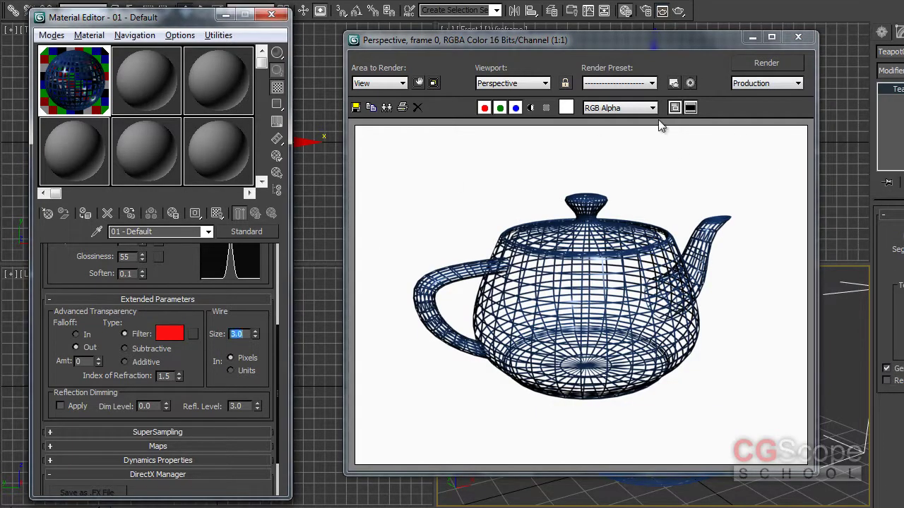
left_click(765, 63)
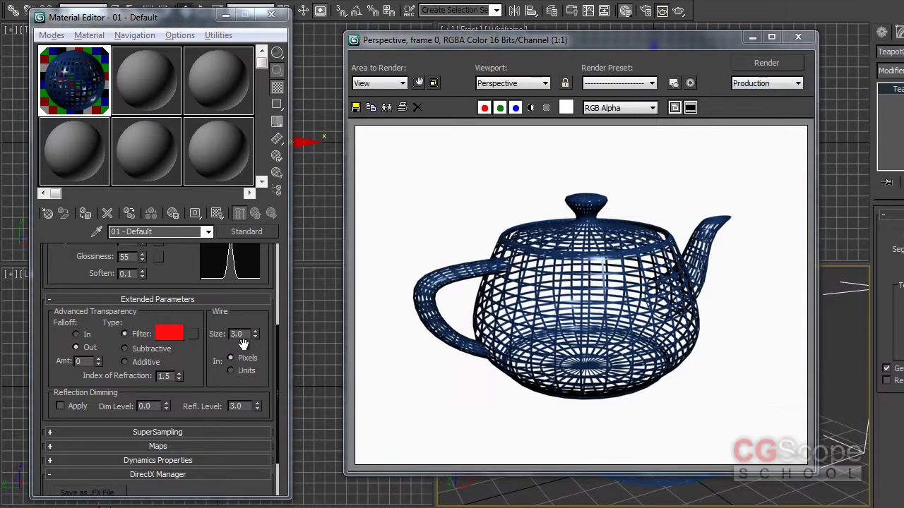
Step: Change Wire Size from 3.0 to 0.2 and render the thin-lined wireframe teapot
left_click(243, 344)
key("BackSpace")
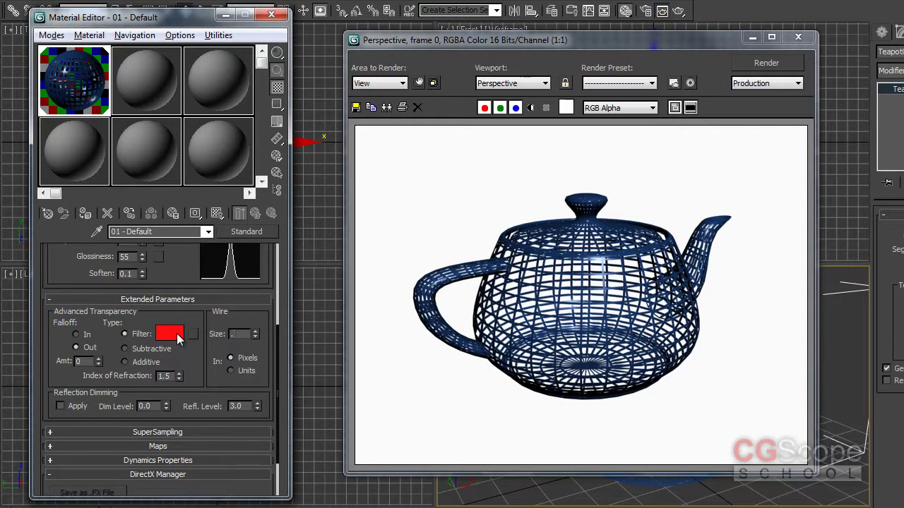
type("0.2")
key("Return")
left_click(766, 63)
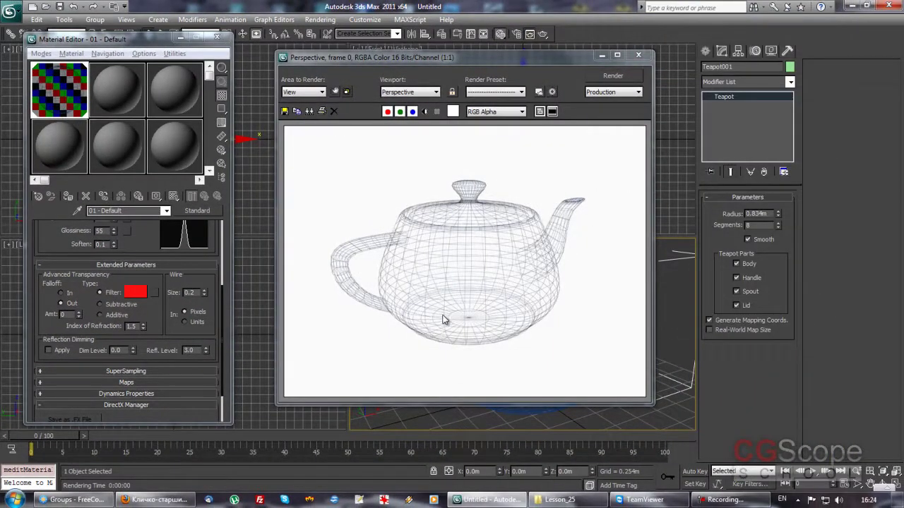
scroll(172, 302, "up", 2)
scroll(173, 296, "down", 2)
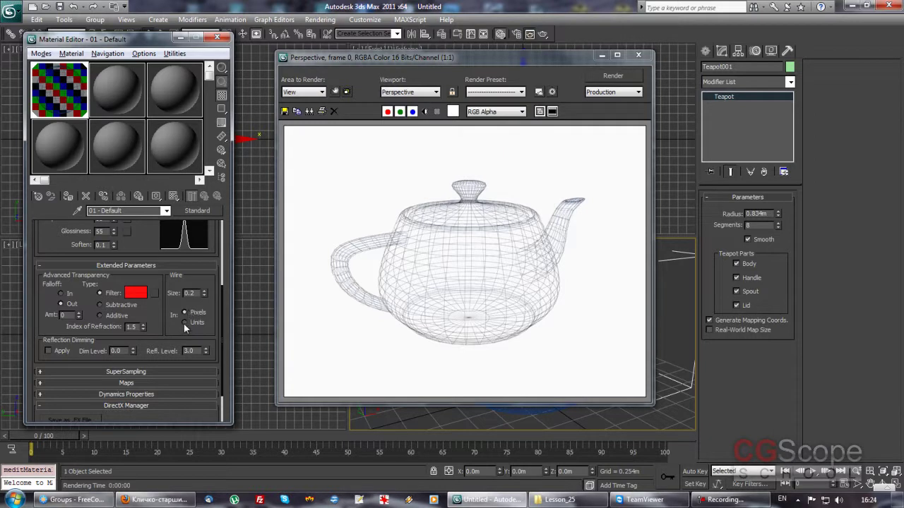
Step: Render the teapot with its 0.2 wire width in Units, then set Wire In back to Pixels
left_click(184, 322)
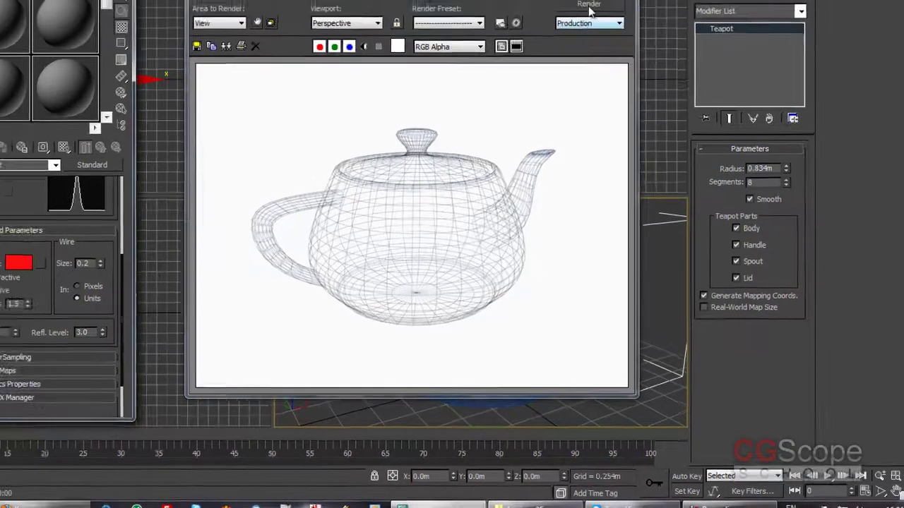
left_click(609, 68)
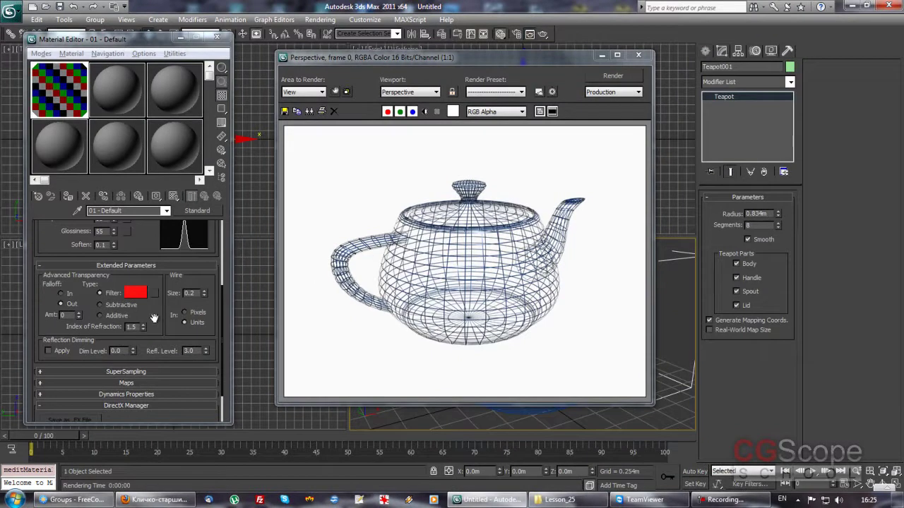
left_click(194, 312)
scroll(169, 292, "down", 1)
left_click_drag(169, 291, 162, 308)
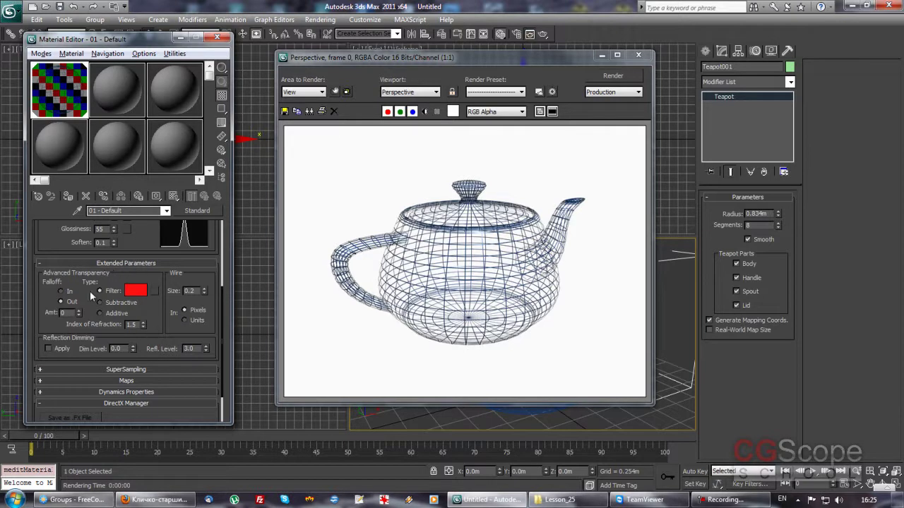
Step: Uncheck Wire and 2-Sided in Shader Basic Parameters and collapse Extended Parameters
scroll(152, 319, "up", 1)
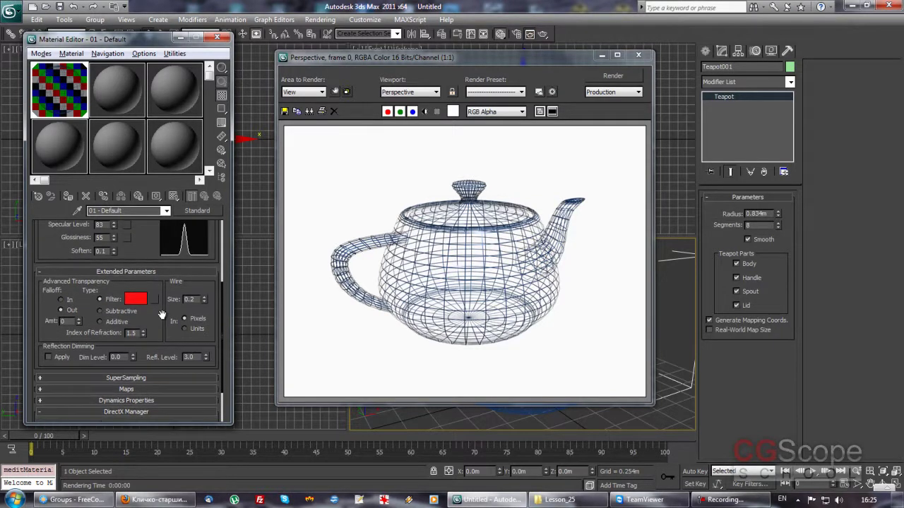
left_click_drag(137, 231, 146, 315)
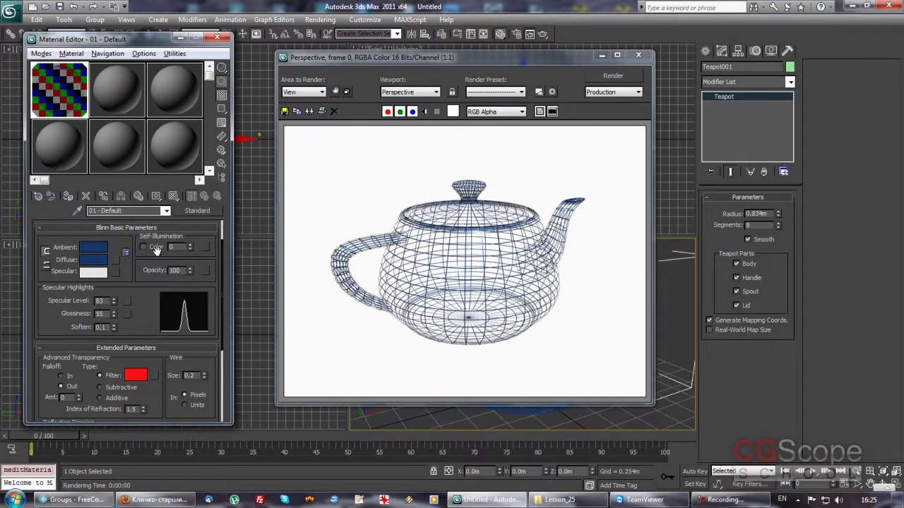
scroll(145, 254, "up", 2)
left_click(131, 237)
left_click(176, 238)
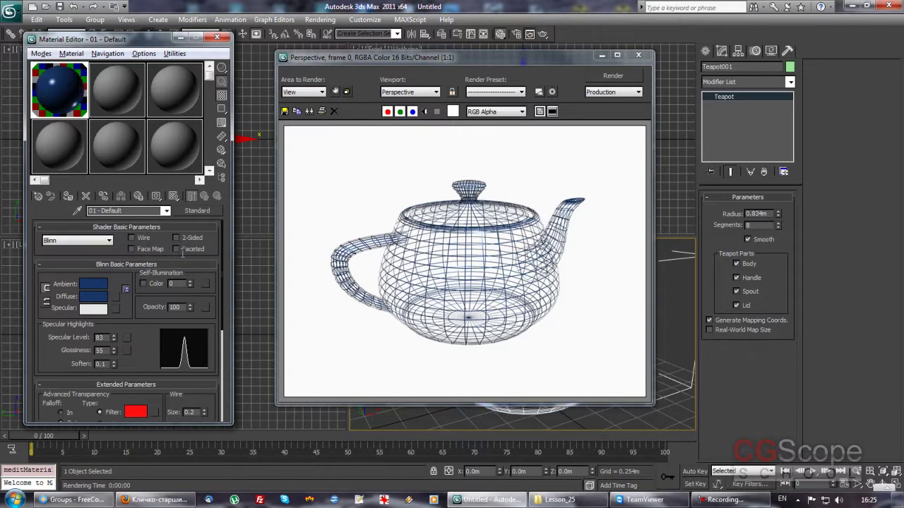
left_click(138, 385)
left_click_drag(140, 363, 154, 276)
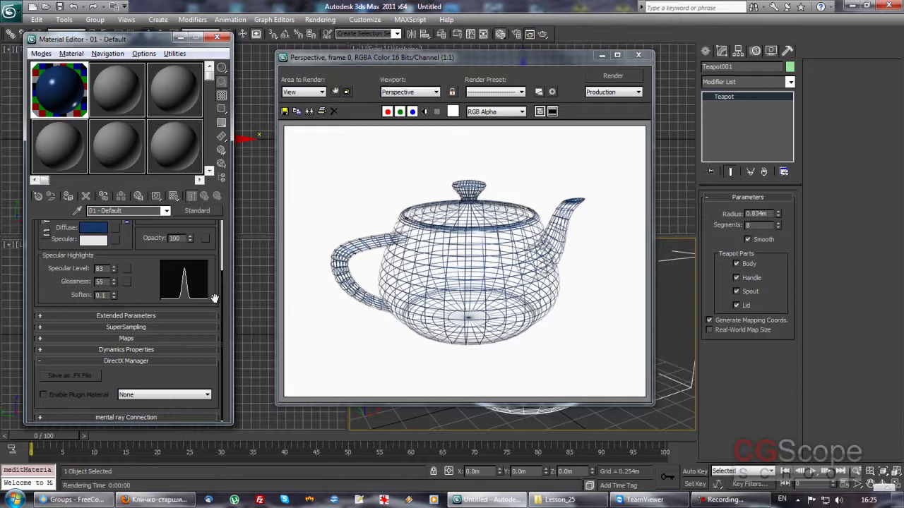
left_click_drag(146, 266, 149, 324)
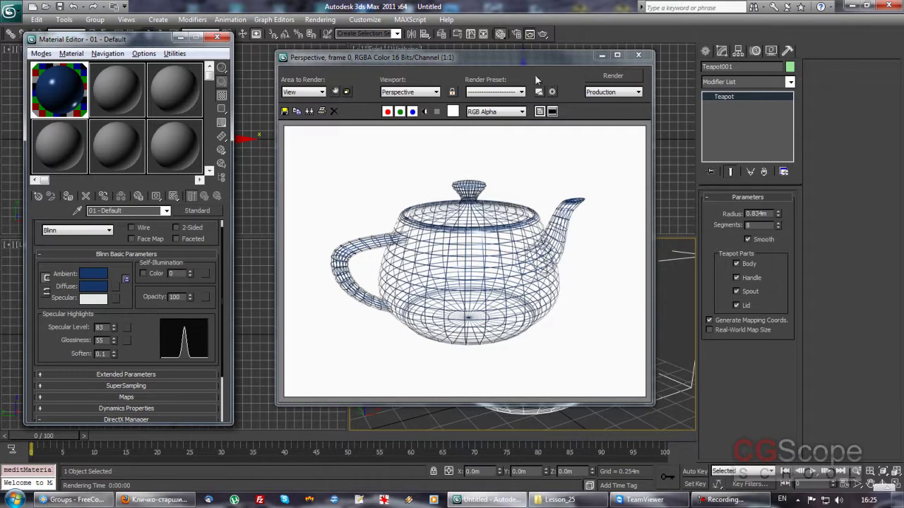
Step: Close the Rendered Frame Window and orbit the Perspective view to see the teapot from above
left_click_drag(557, 64, 548, 69)
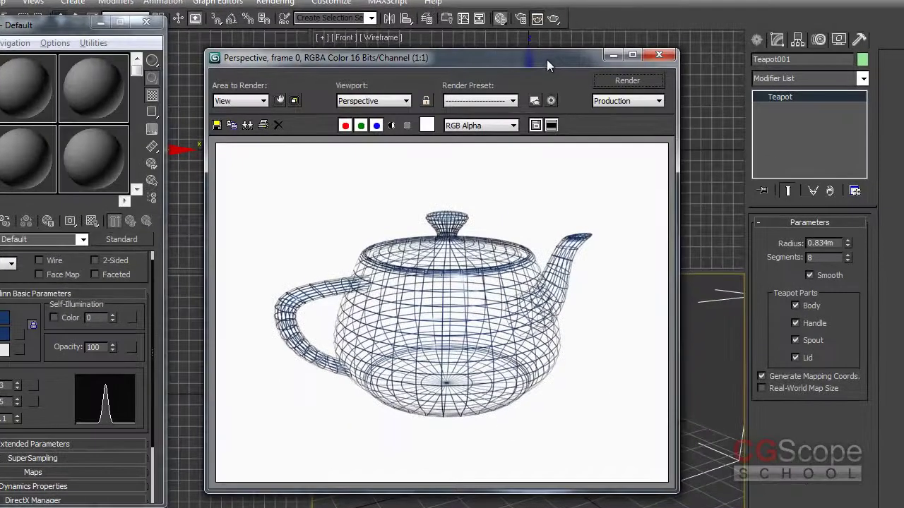
left_click_drag(547, 60, 560, 57)
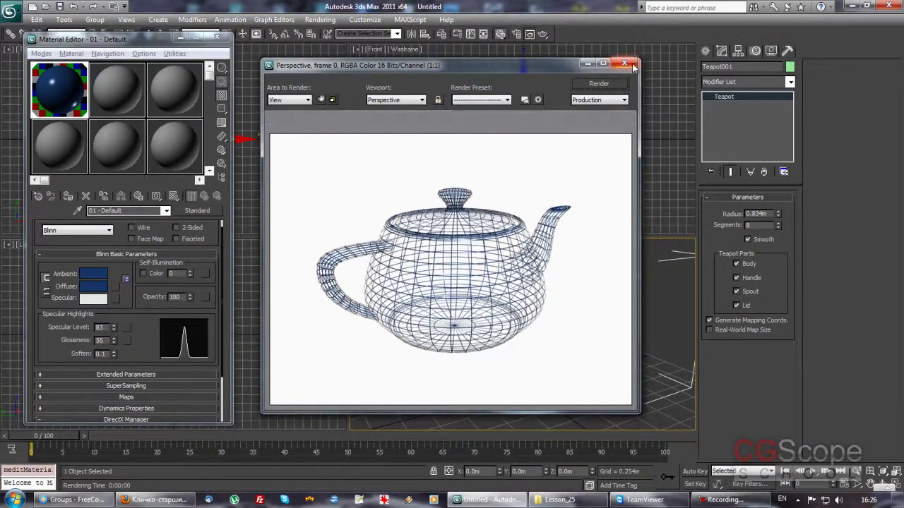
left_click(624, 63)
scroll(515, 342, "up", 2)
middle_click_drag(516, 342, 497, 327, "alt")
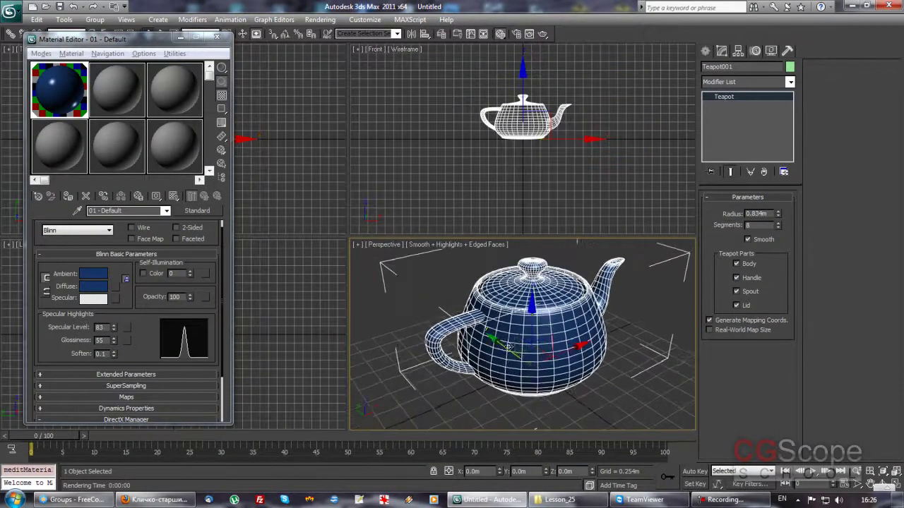
left_click_drag(145, 46, 167, 46)
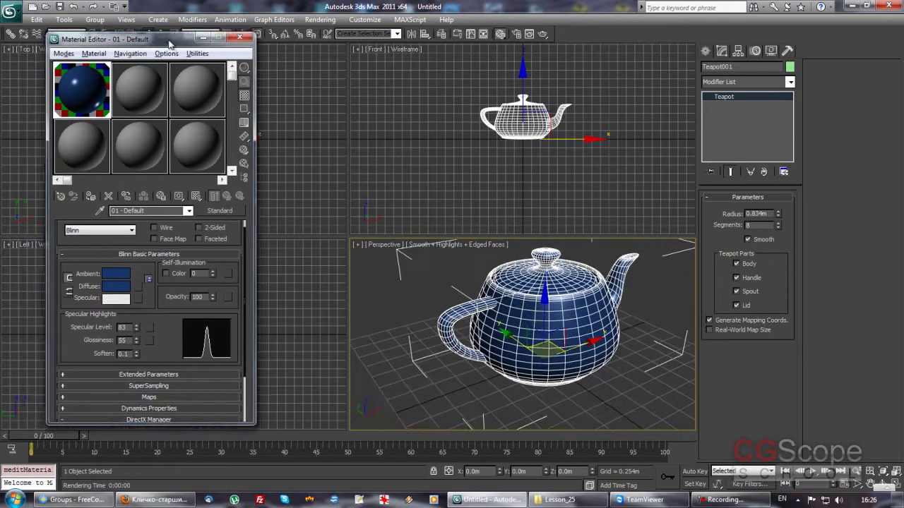
left_click(62, 53)
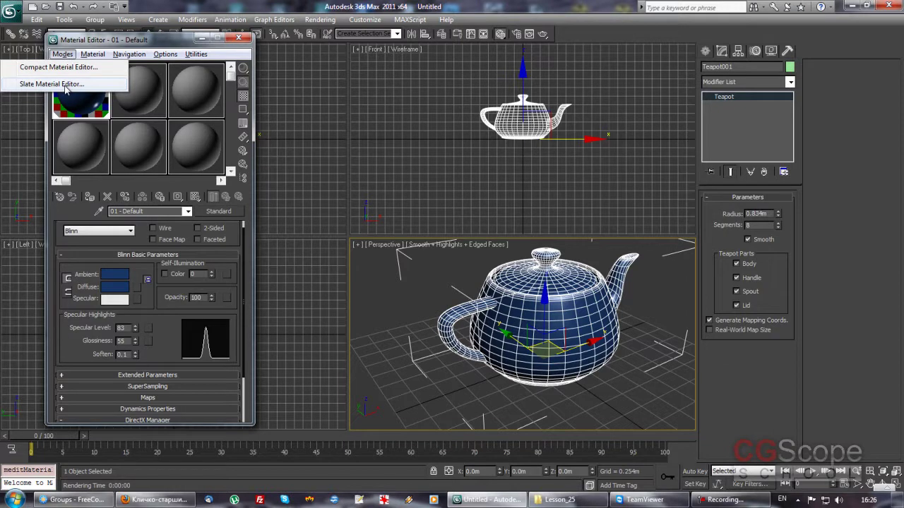
Step: Switch to the Slate Material Editor, position its window, and widen the viewports
left_click(65, 84)
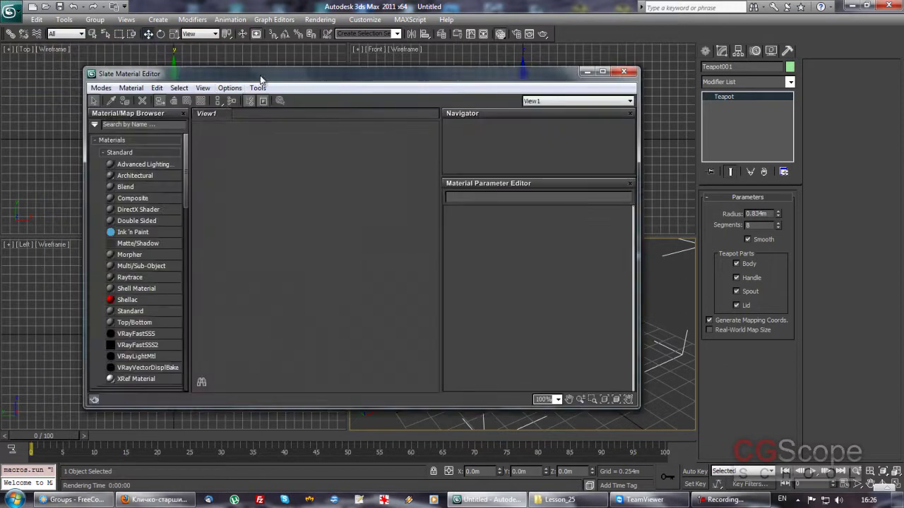
left_click_drag(260, 75, 194, 59)
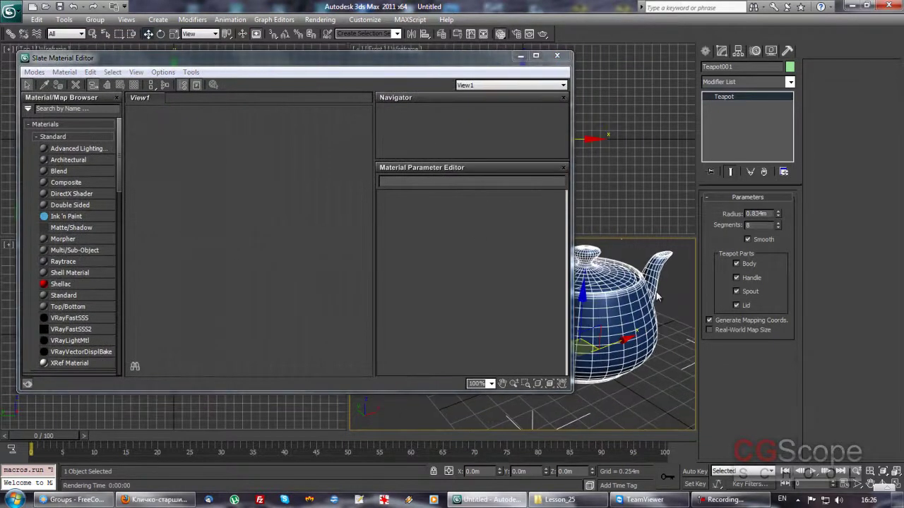
left_click_drag(697, 287, 802, 294)
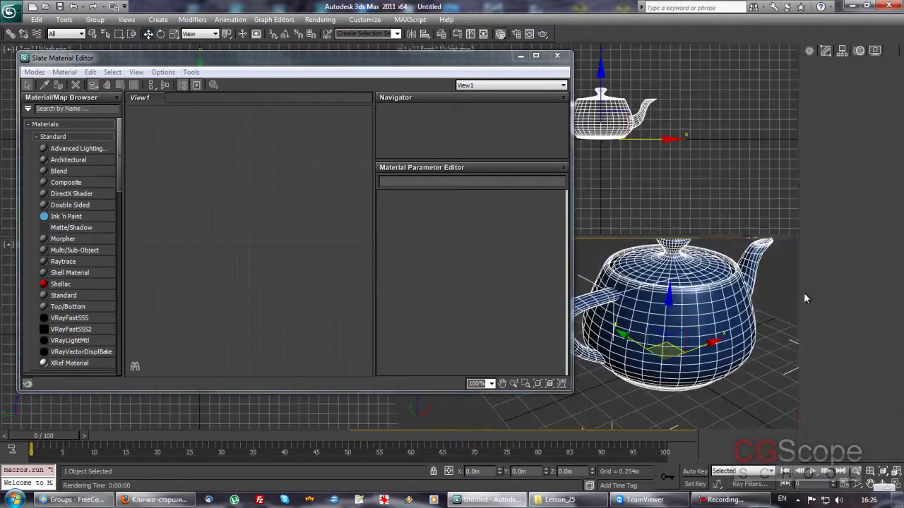
left_click_drag(323, 63, 345, 70)
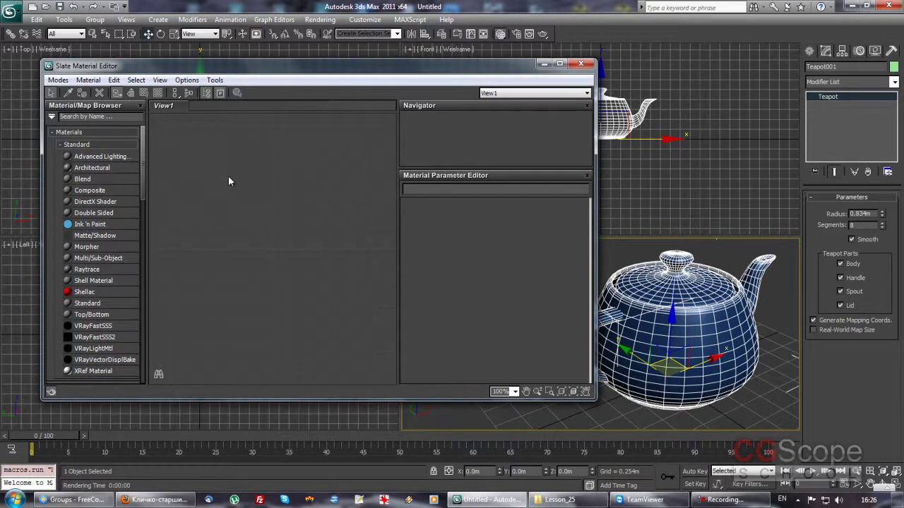
left_click_drag(320, 72, 306, 69)
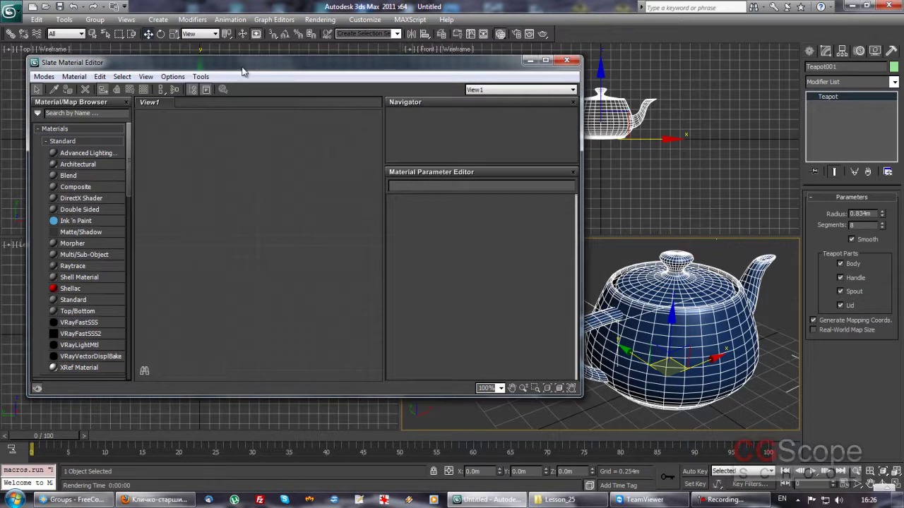
left_click_drag(246, 68, 249, 66)
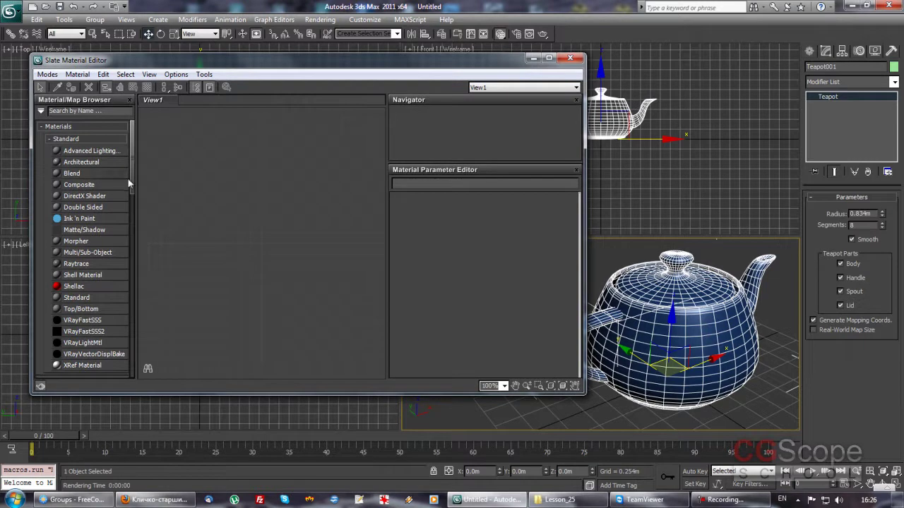
scroll(133, 180, "down", 2)
scroll(137, 175, "up", 2)
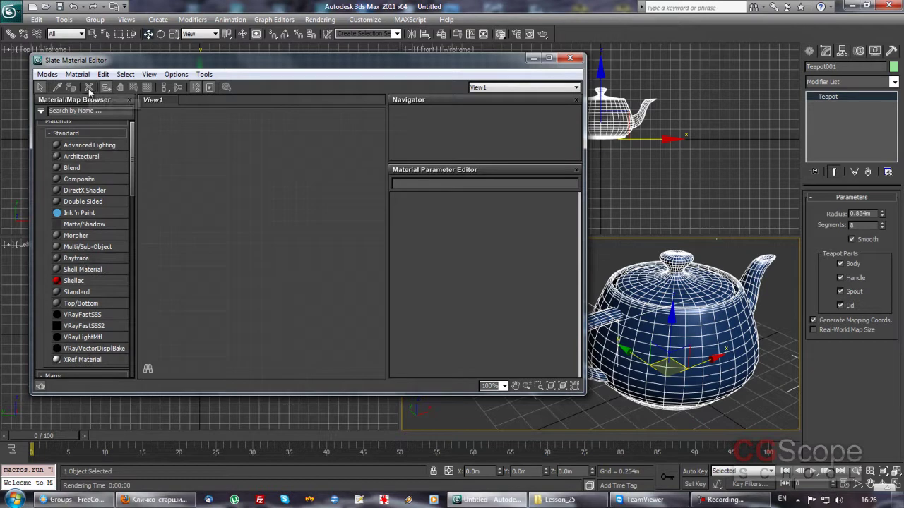
left_click(48, 75)
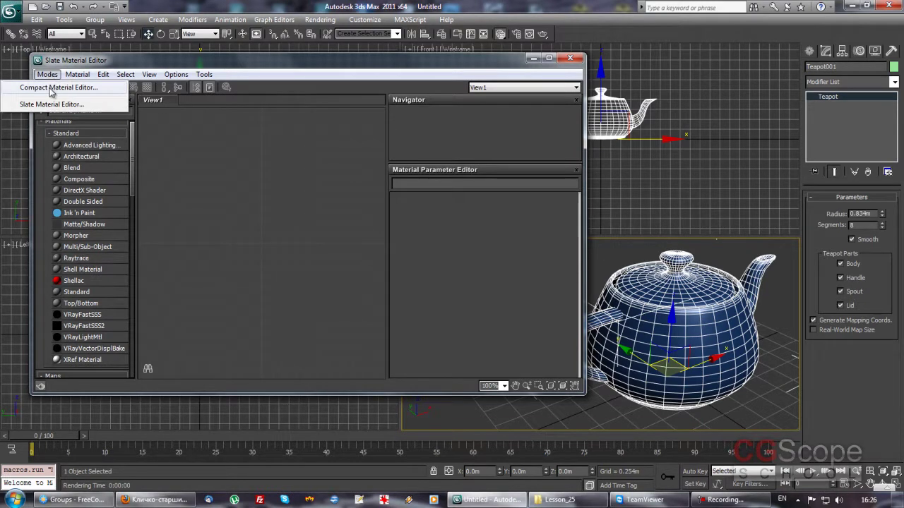
Step: Return to the compact Material Editor and select the second sample slot
left_click(54, 88)
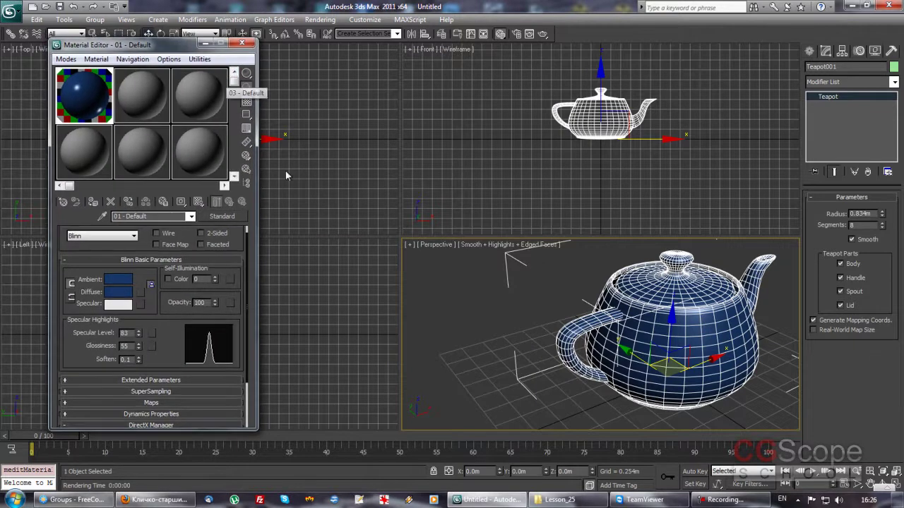
left_click(146, 87)
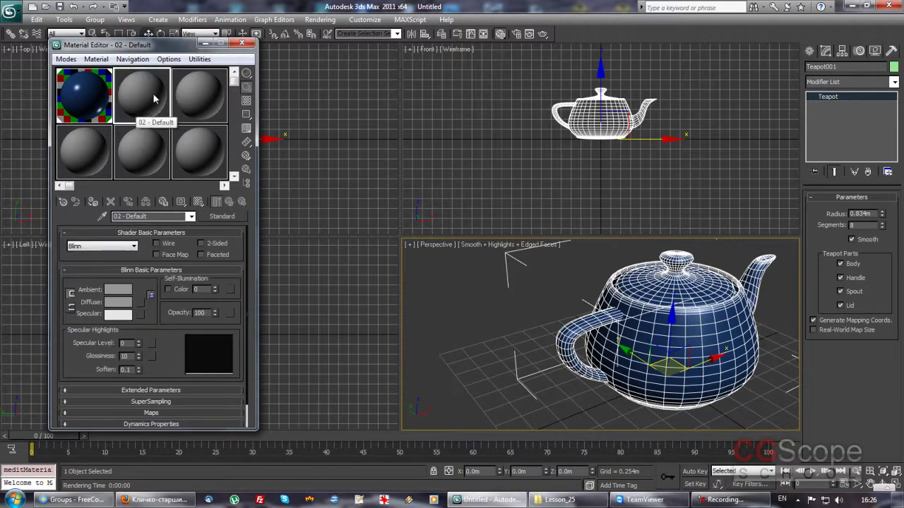
left_click(235, 216)
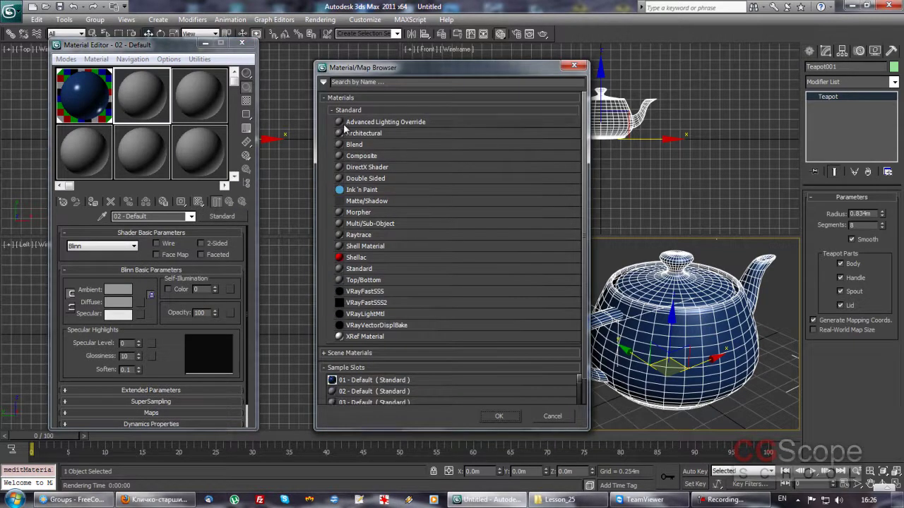
left_click(573, 65)
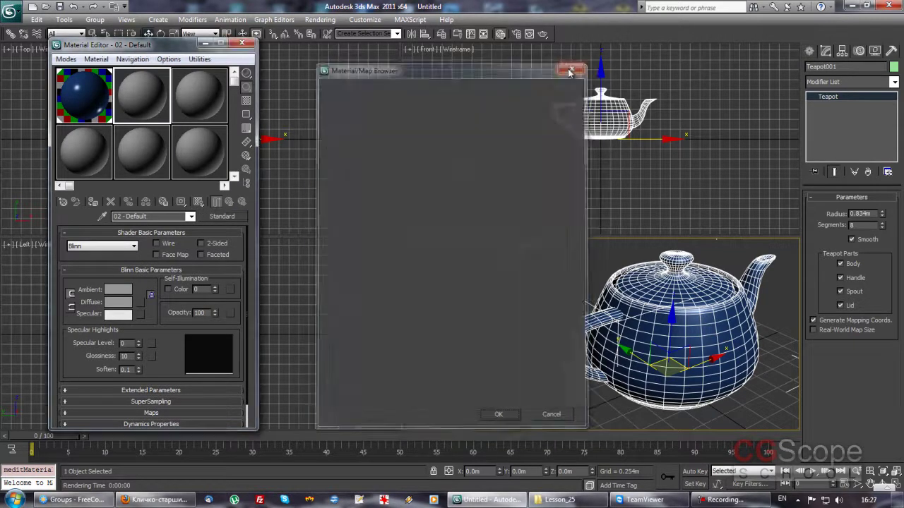
Step: Drag a Standard material from the Material/Map Browser onto the empty sample slot
left_click(329, 22)
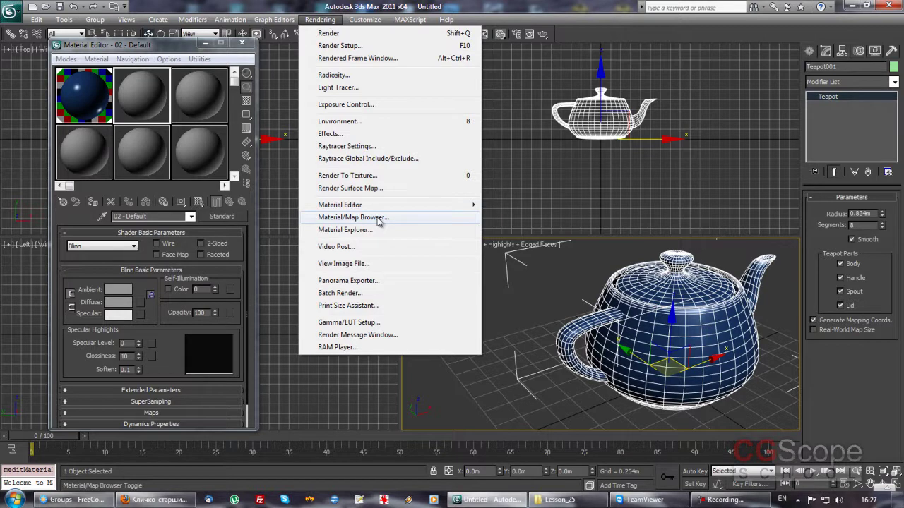
left_click(378, 221)
left_click_drag(435, 75, 477, 64)
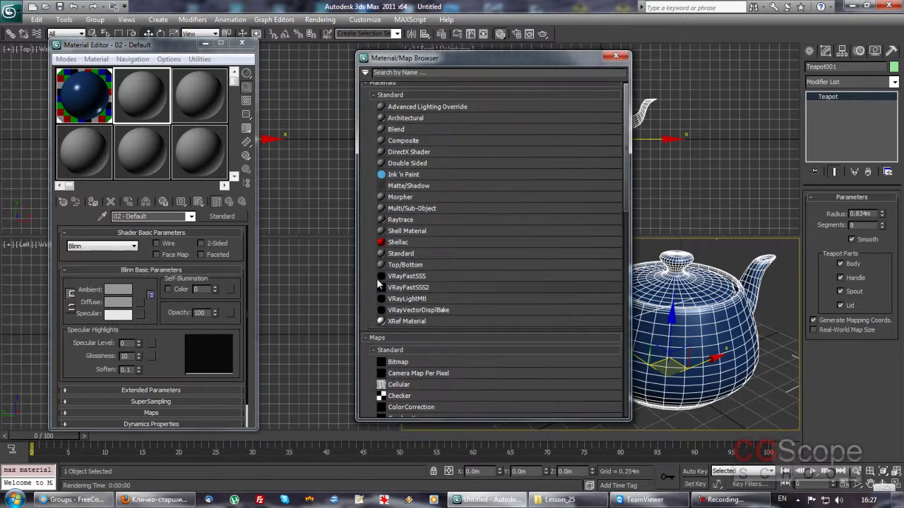
left_click_drag(403, 257, 201, 149)
left_click_drag(197, 148, 199, 148)
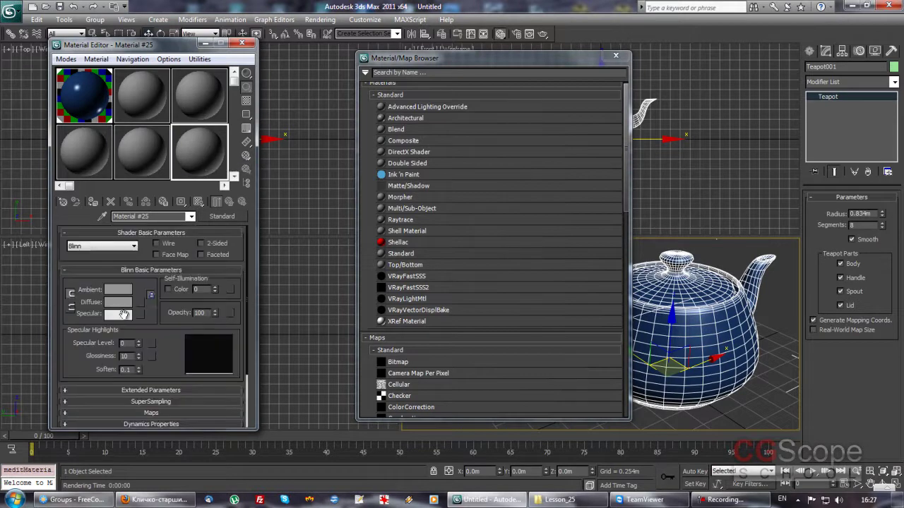
left_click(624, 57)
Step: Switch to the Slate editor and drop a Blend material node, Material #28, into View1
left_click(66, 59)
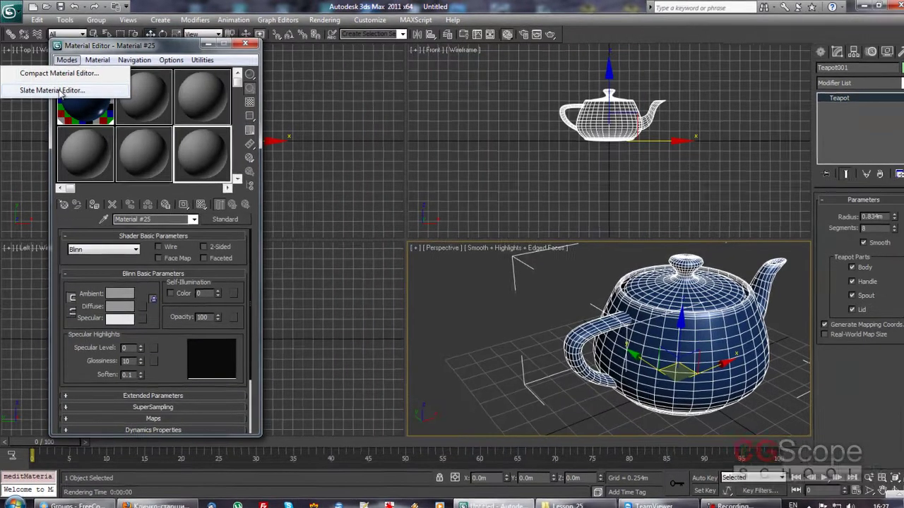
left_click(61, 91)
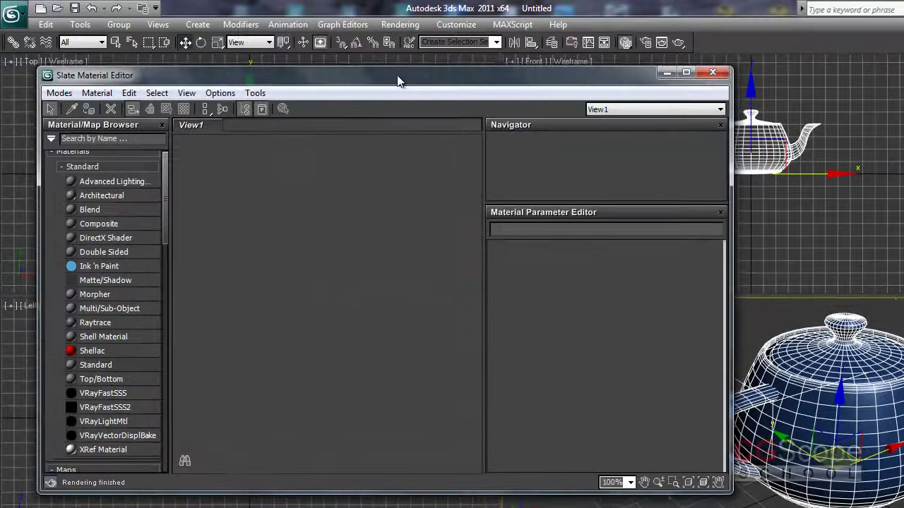
left_click_drag(378, 85, 378, 85)
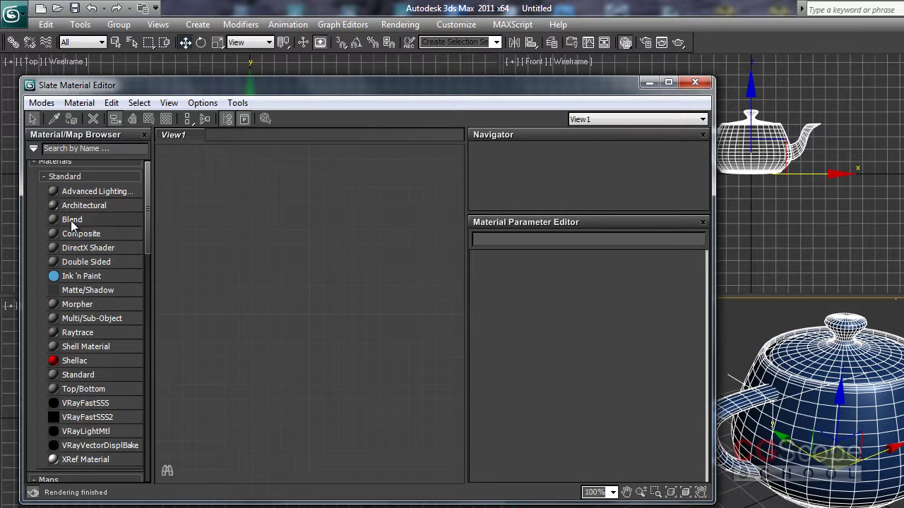
left_click_drag(69, 224, 376, 255)
left_click_drag(313, 234, 313, 233)
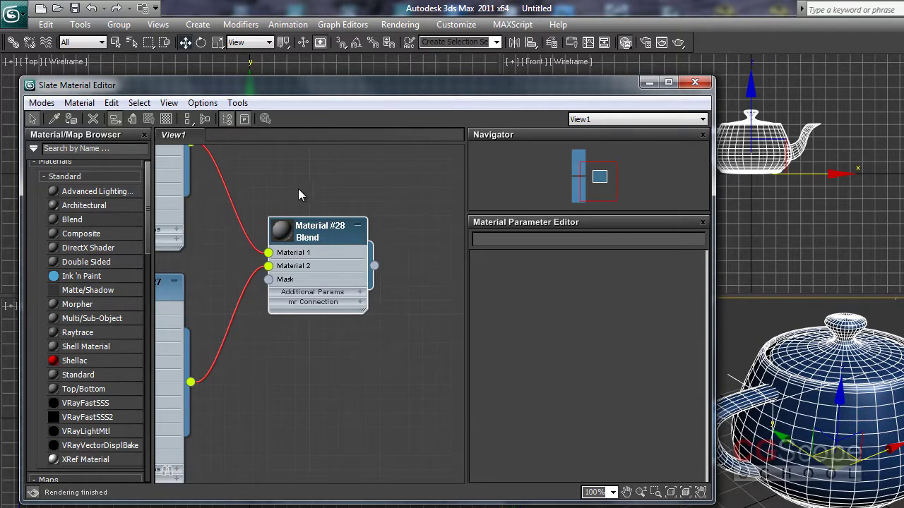
Step: Pan View1 and load the Material #28 Blend node's parameters
middle_click_drag(291, 182, 401, 308)
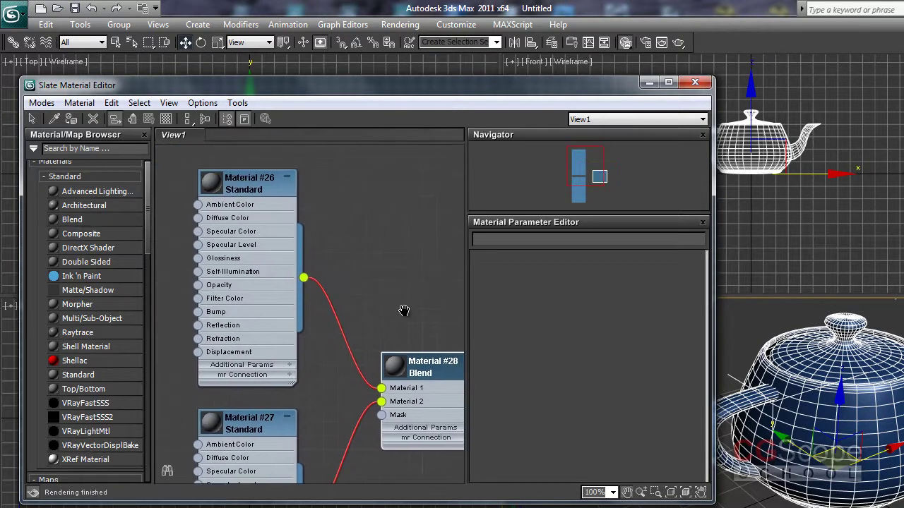
left_click(248, 177)
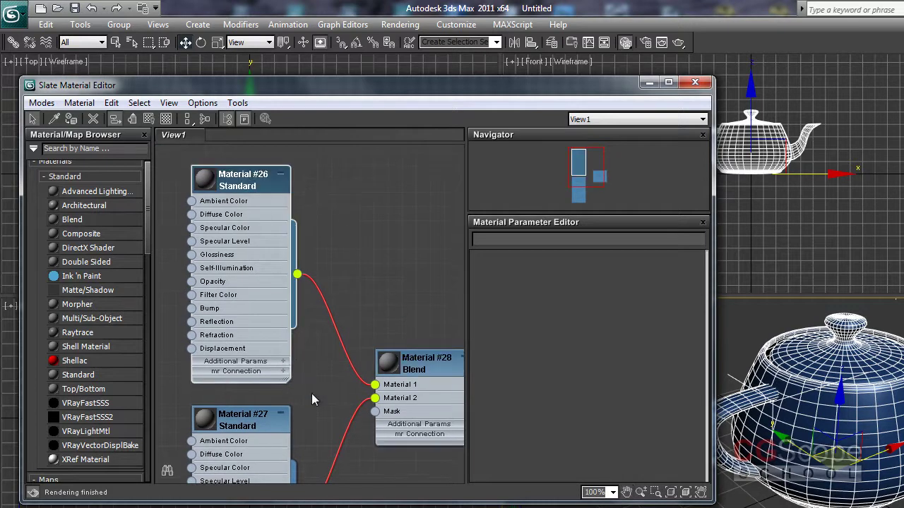
middle_click_drag(311, 400, 302, 257)
middle_click_drag(363, 375, 328, 458)
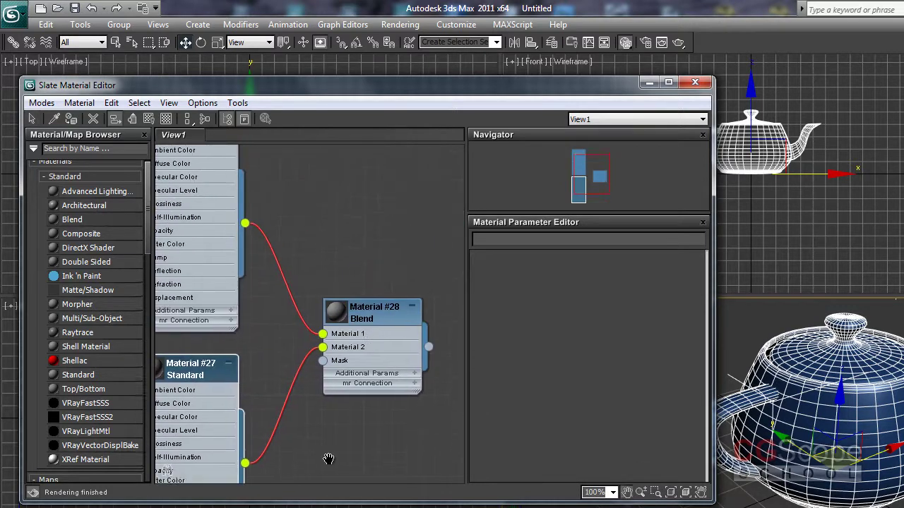
middle_click_drag(333, 217, 377, 268)
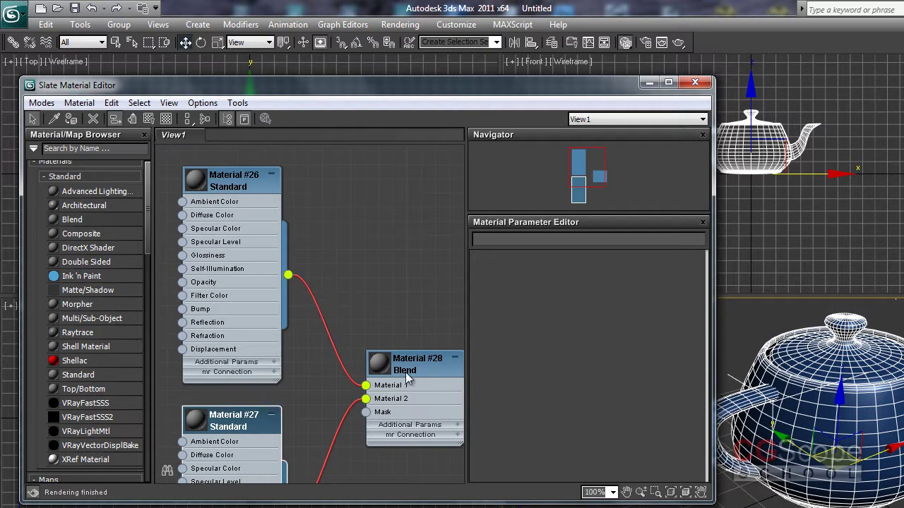
middle_click_drag(396, 286, 361, 211)
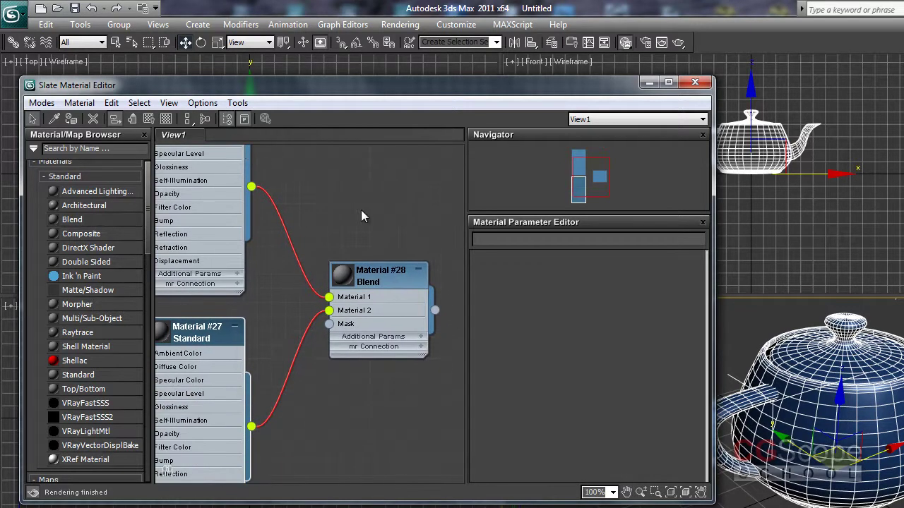
double_click(385, 277)
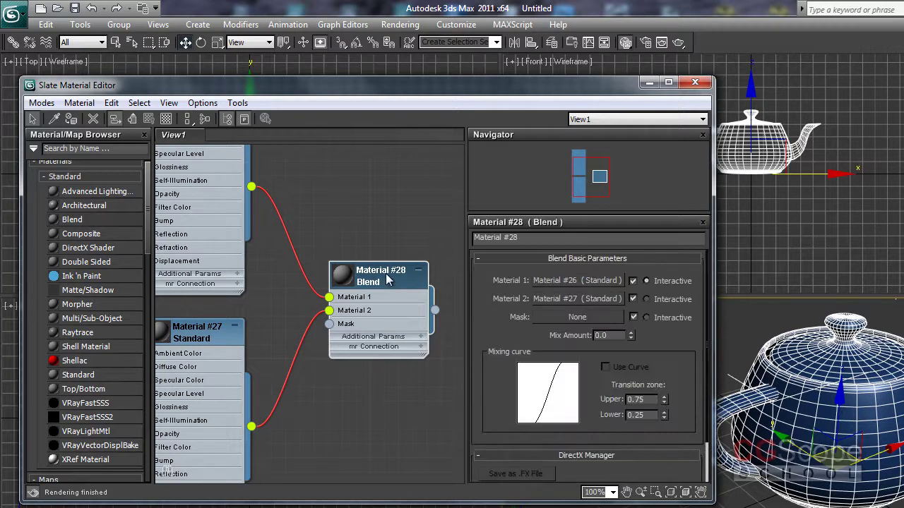
Step: Assign the Blend material #28 to the selected teapot
mouse_move(677, 348)
left_mouse_down()
mouse_move(678, 338)
mouse_move(678, 365)
left_mouse_up()
mouse_move(354, 212)
middle_mouse_down()
mouse_move(372, 222)
mouse_move(383, 262)
mouse_move(363, 272)
mouse_move(329, 253)
mouse_move(329, 234)
middle_mouse_up()
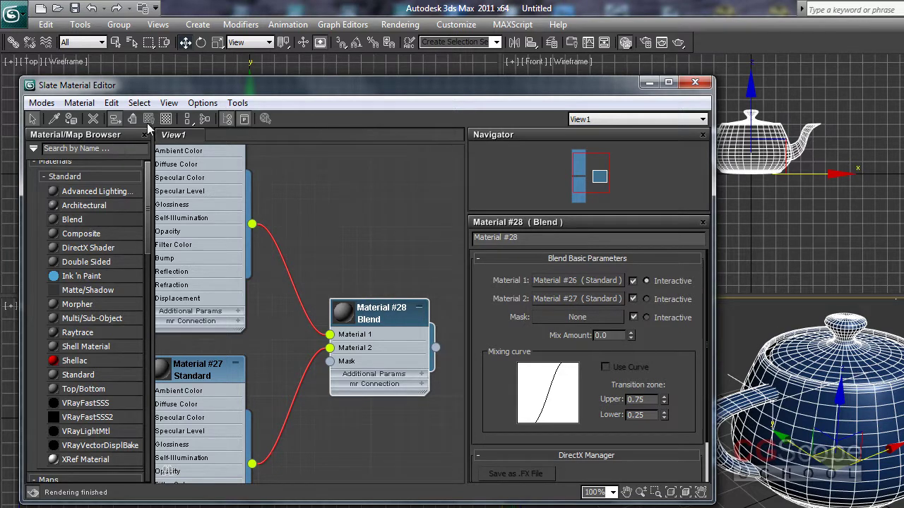
left_click(73, 120)
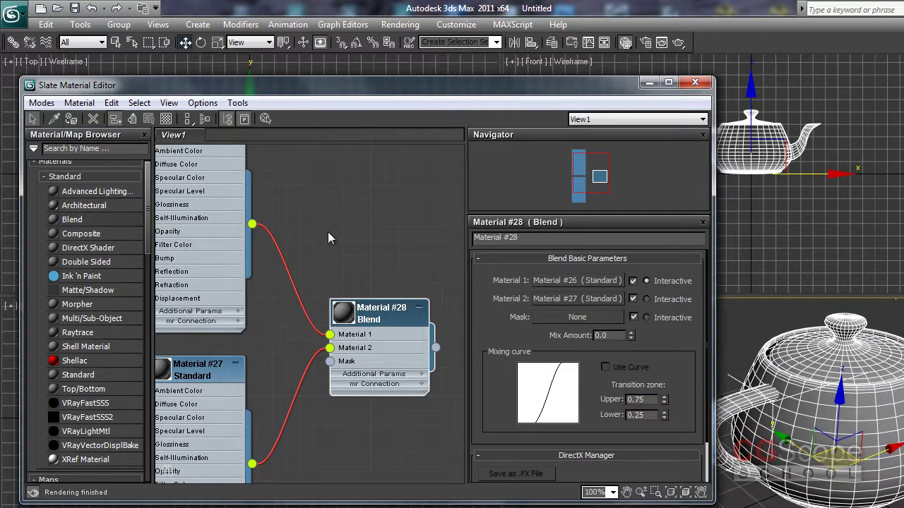
mouse_move(310, 206)
middle_mouse_down()
mouse_move(322, 226)
mouse_move(309, 216)
middle_mouse_up()
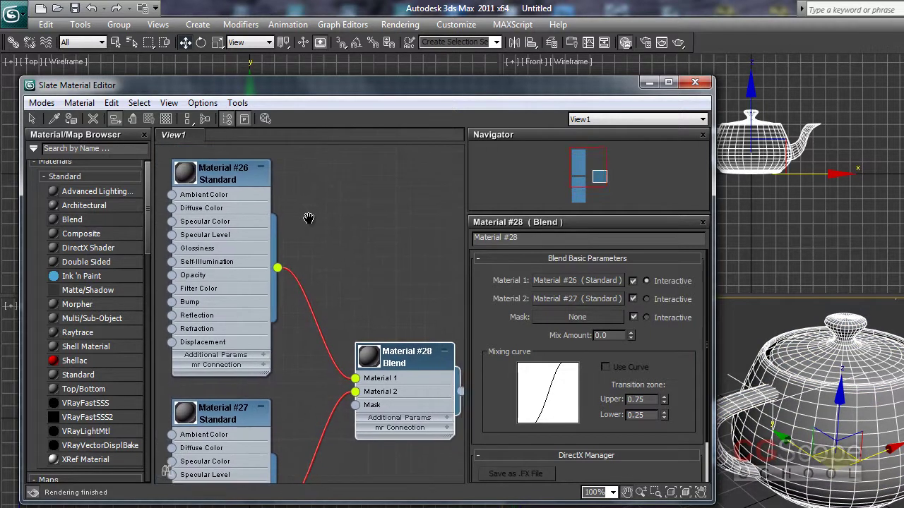
Step: Set Material #26's diffuse colour to pure red (255,0,0)
left_click(221, 182)
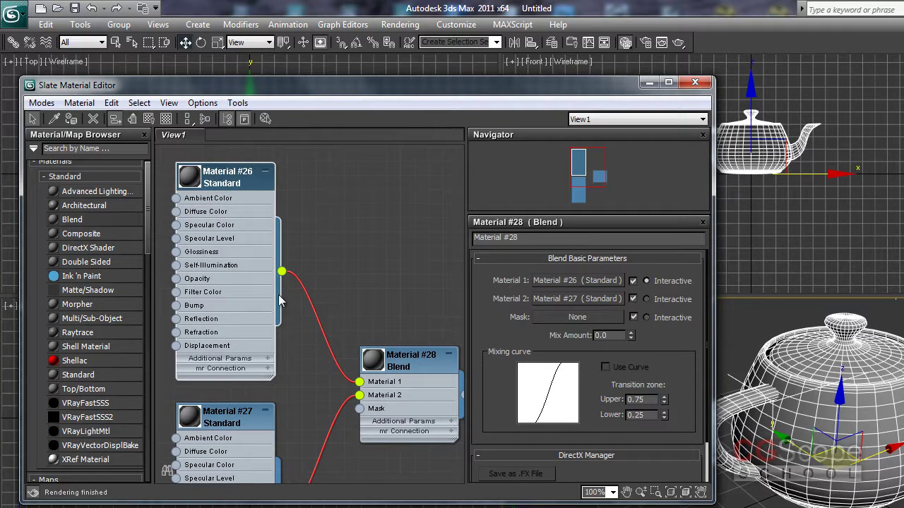
middle_click_drag(362, 264, 362, 256)
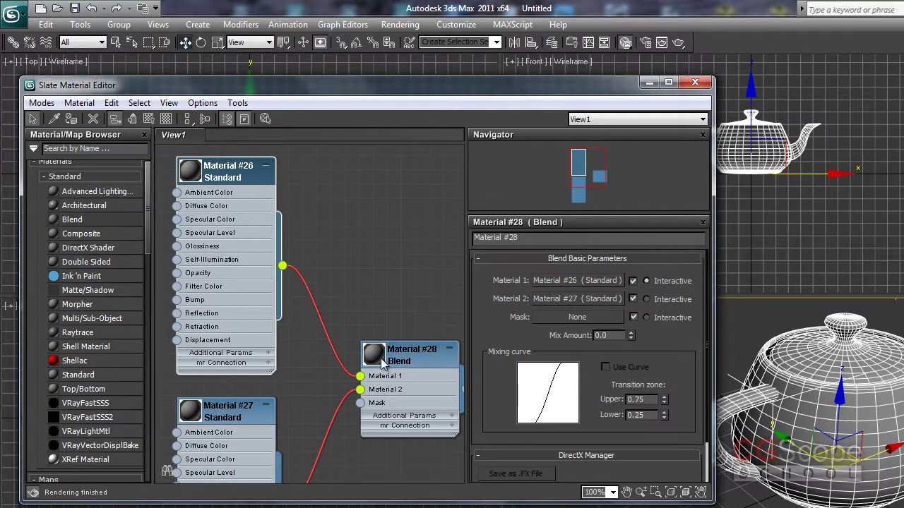
double_click(222, 177)
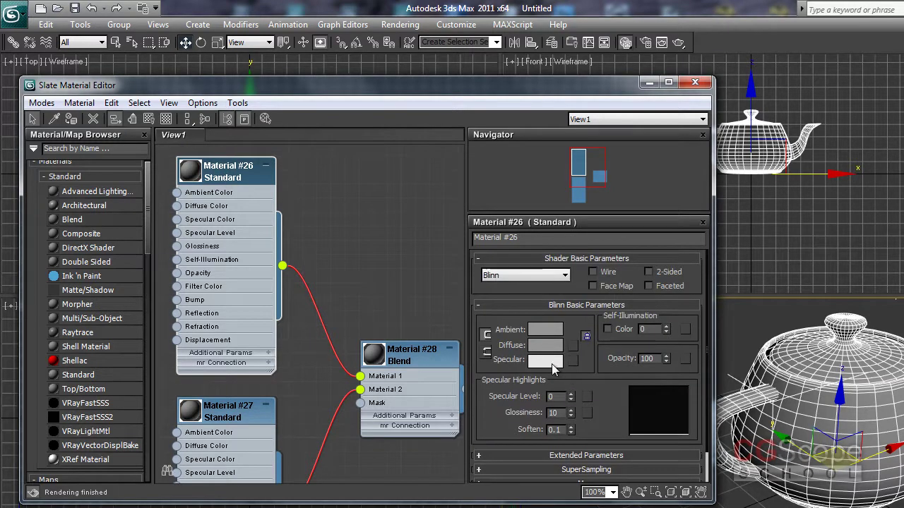
left_click(550, 346)
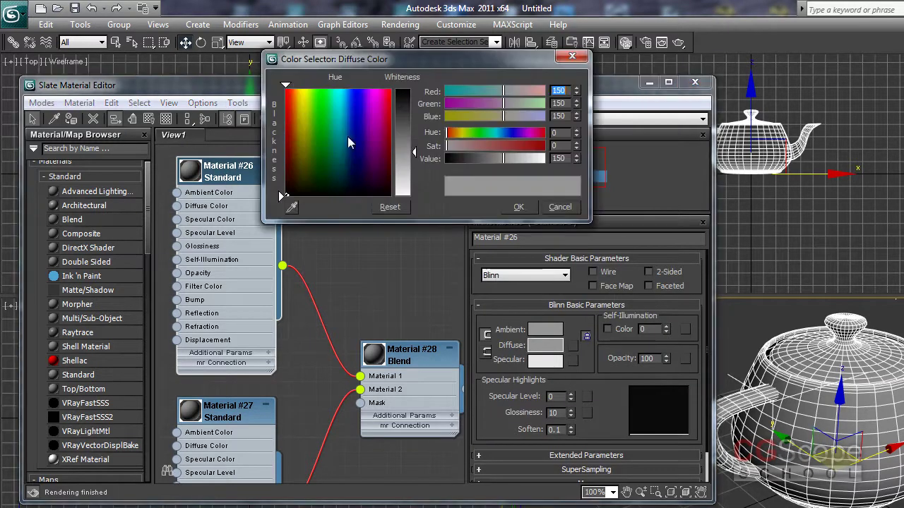
left_click(389, 89)
left_click_drag(415, 152, 410, 90)
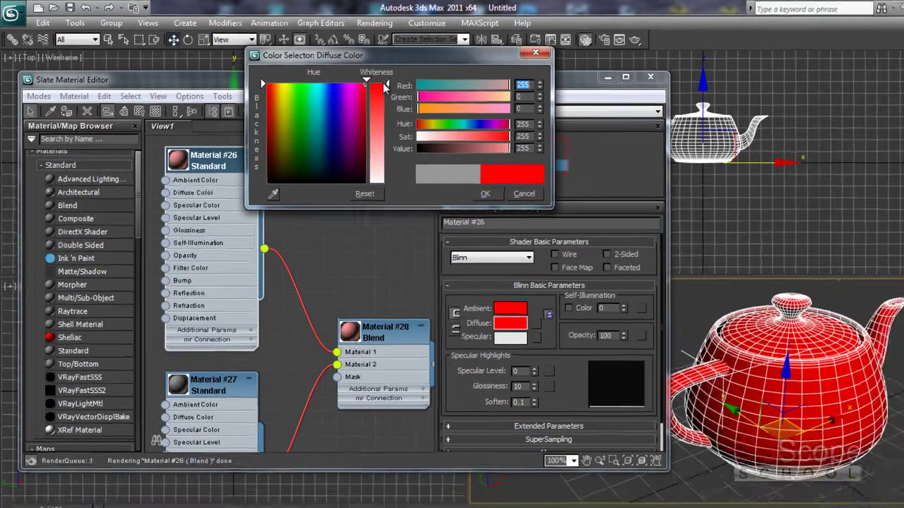
left_click(468, 161)
Step: Set Material #27's diffuse colour to a saturated green
middle_click_drag(279, 237, 283, 147)
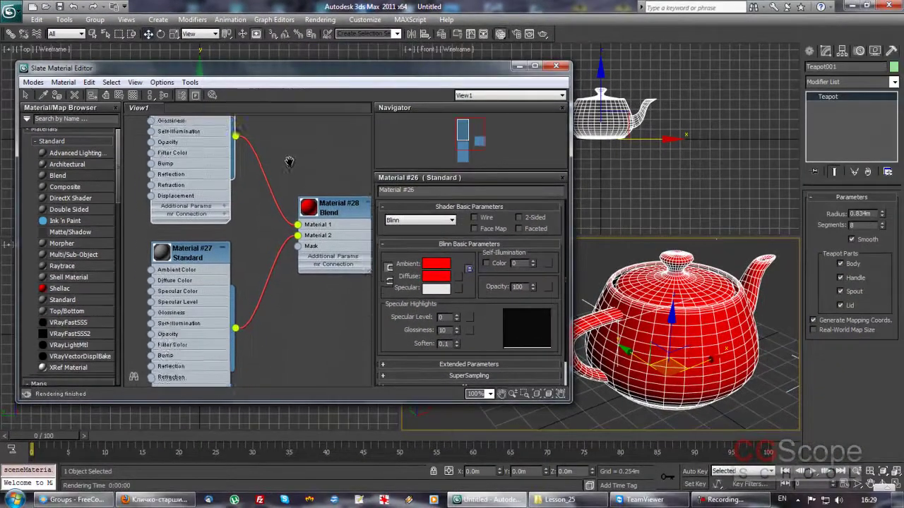
double_click(185, 239)
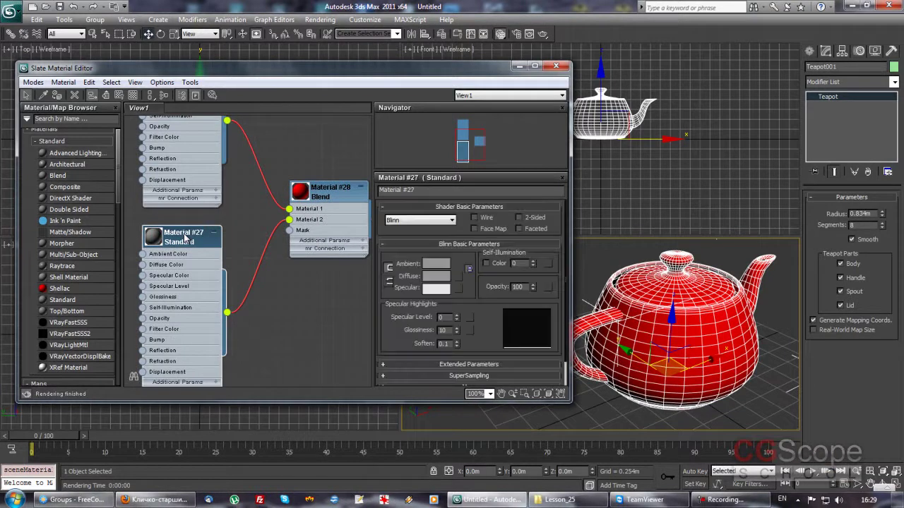
left_click(436, 276)
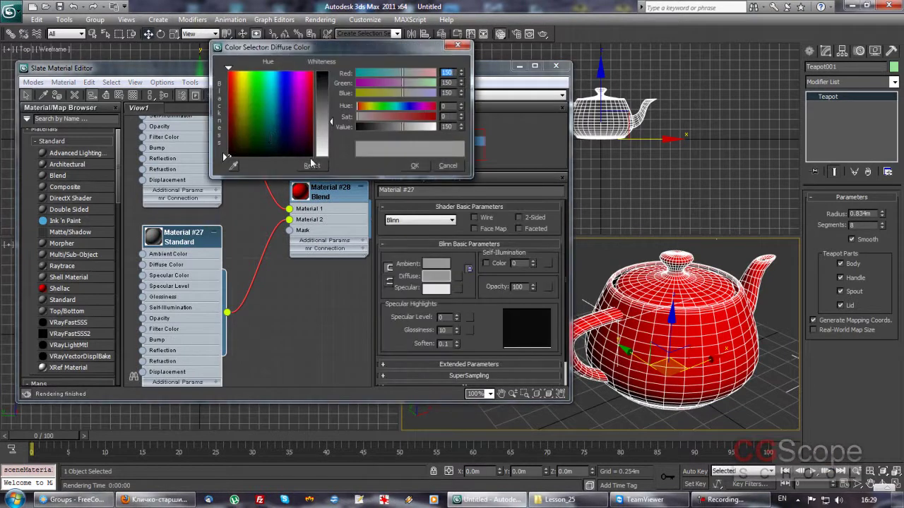
left_click(257, 92)
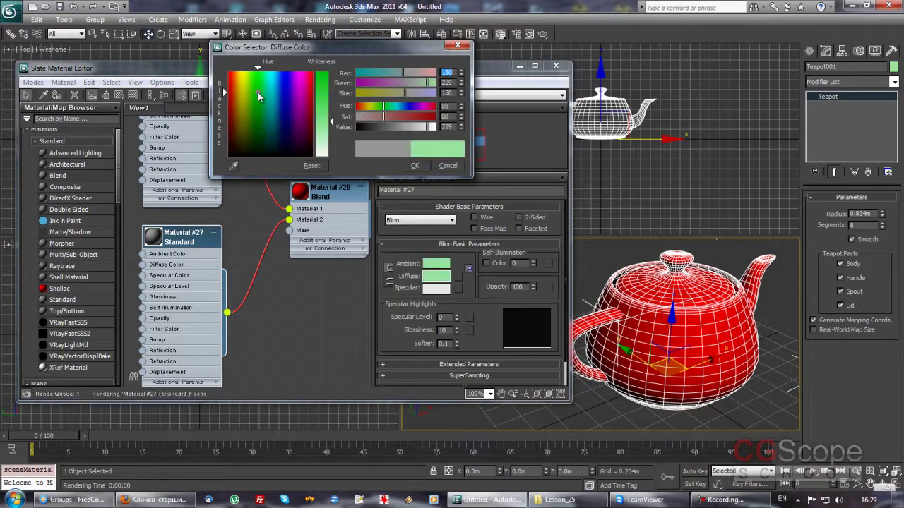
left_click_drag(332, 121, 332, 152)
left_click(414, 165)
middle_click_drag(253, 200, 254, 285)
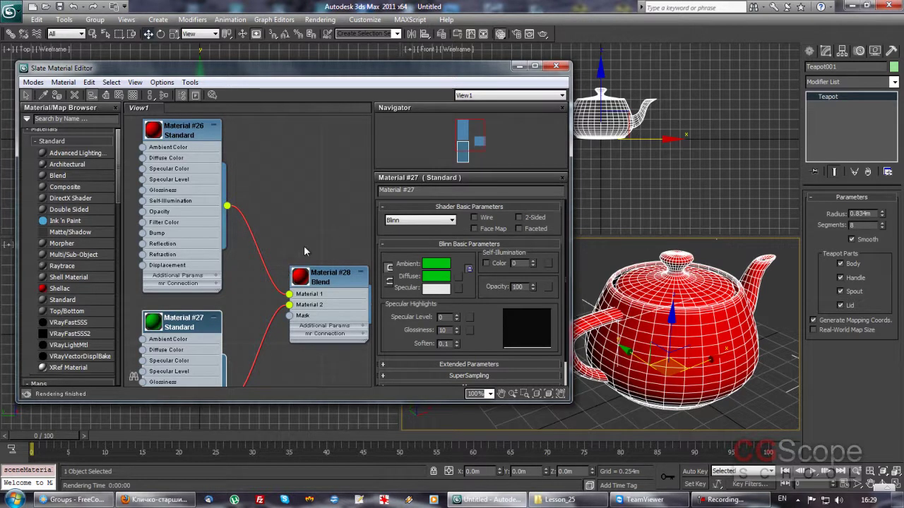
Step: Reopen Material #28's Blend parameters and show its large preview sphere
middle_click_drag(308, 235, 291, 229)
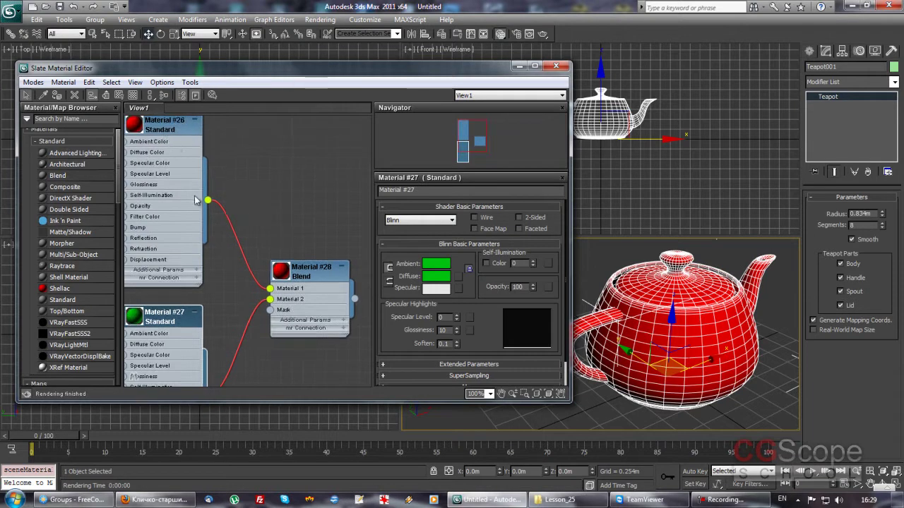
middle_click_drag(259, 299, 233, 269)
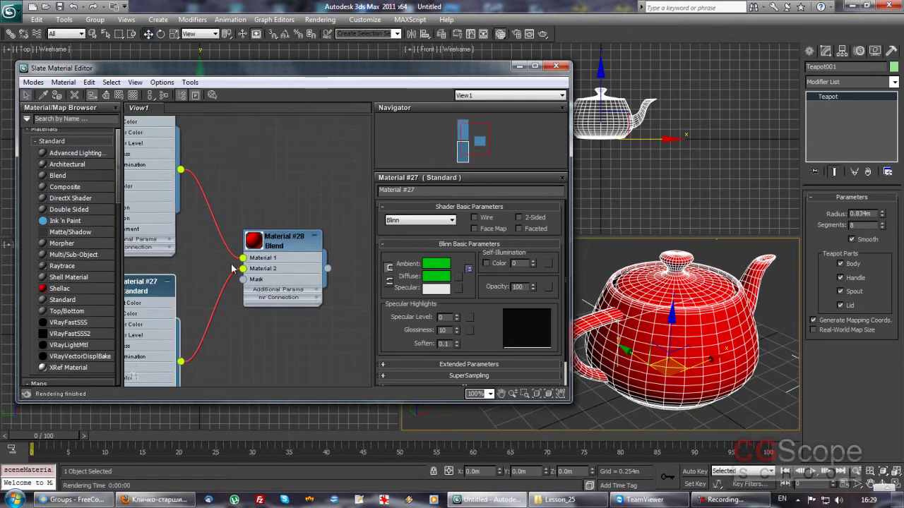
double_click(289, 245)
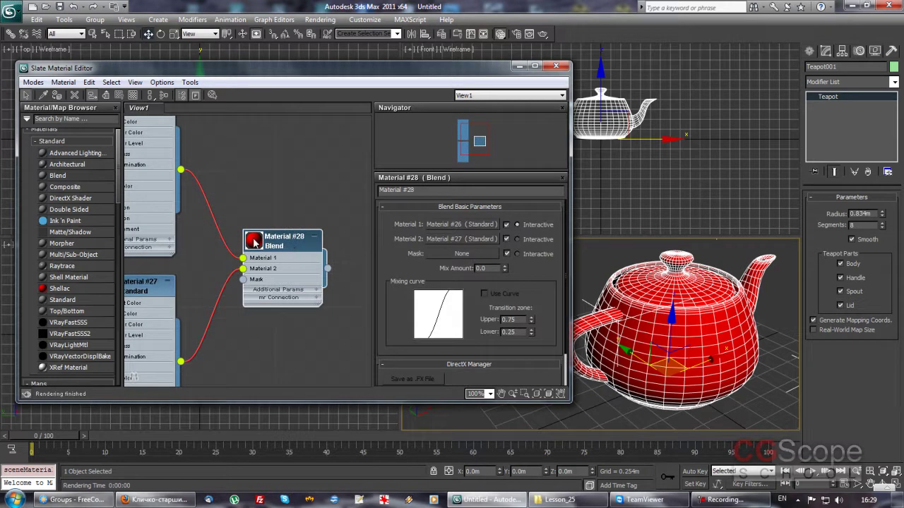
double_click(254, 241)
mouse_move(279, 183)
middle_mouse_down()
mouse_move(335, 168)
mouse_move(322, 251)
mouse_move(252, 131)
middle_mouse_up()
middle_click_drag(288, 219, 278, 171)
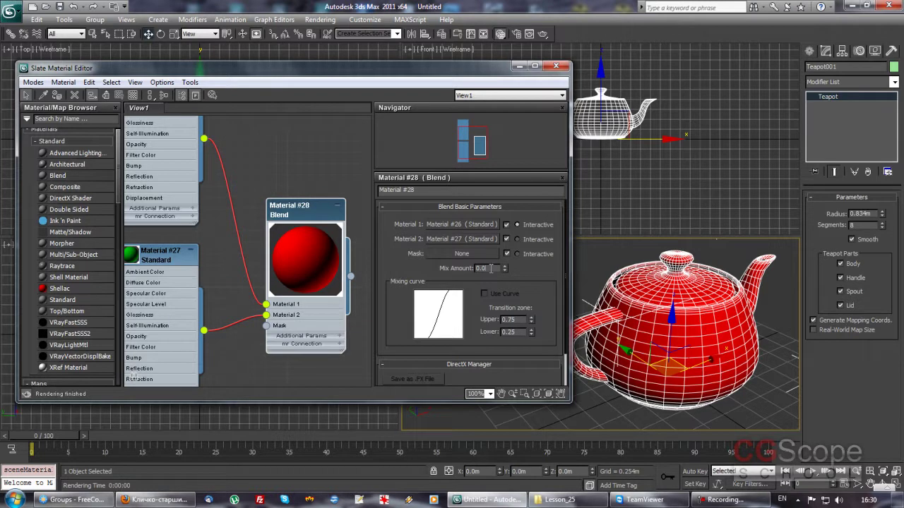
Step: Set the Blend Mix Amount to 100, then to 50
double_click(491, 269)
type("1")
key("Return")
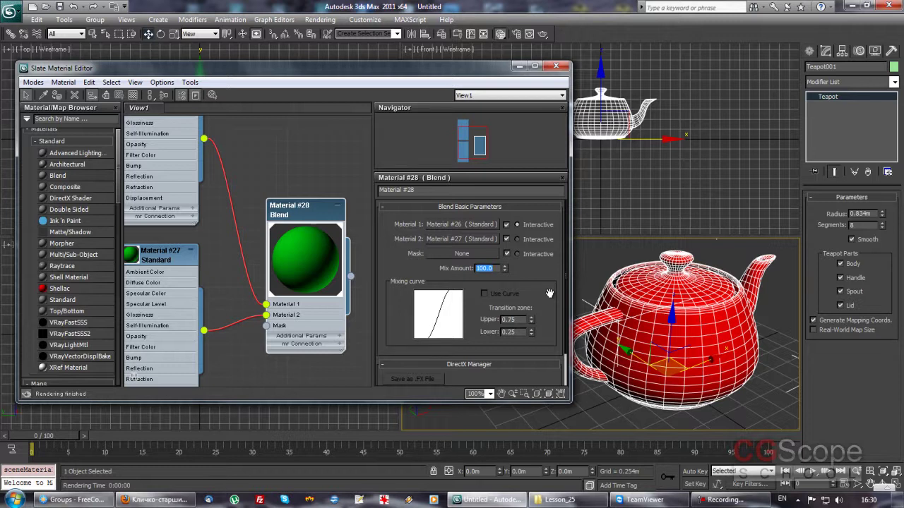
type("50")
key("Return")
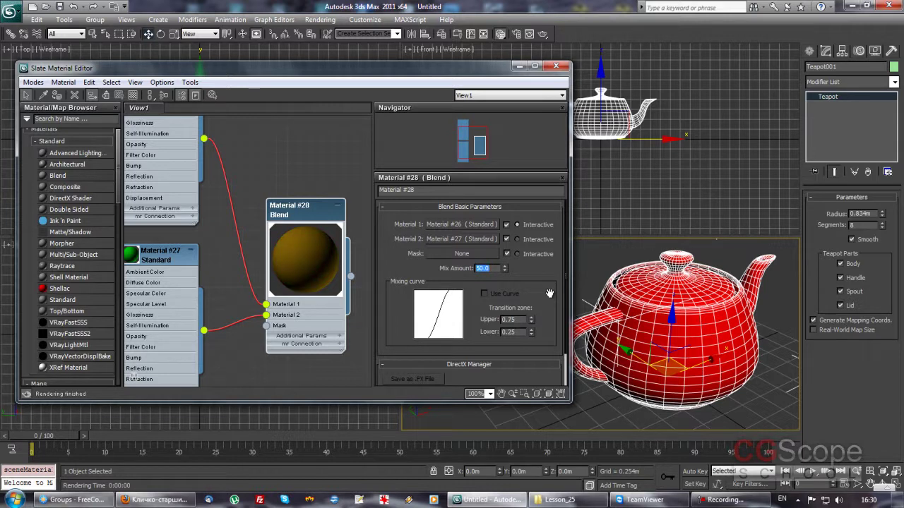
Step: Orbit the Perspective view to inspect the olive-toned teapot
mouse_move(296, 170)
middle_mouse_down()
mouse_move(315, 235)
mouse_move(302, 177)
mouse_move(296, 181)
middle_mouse_up()
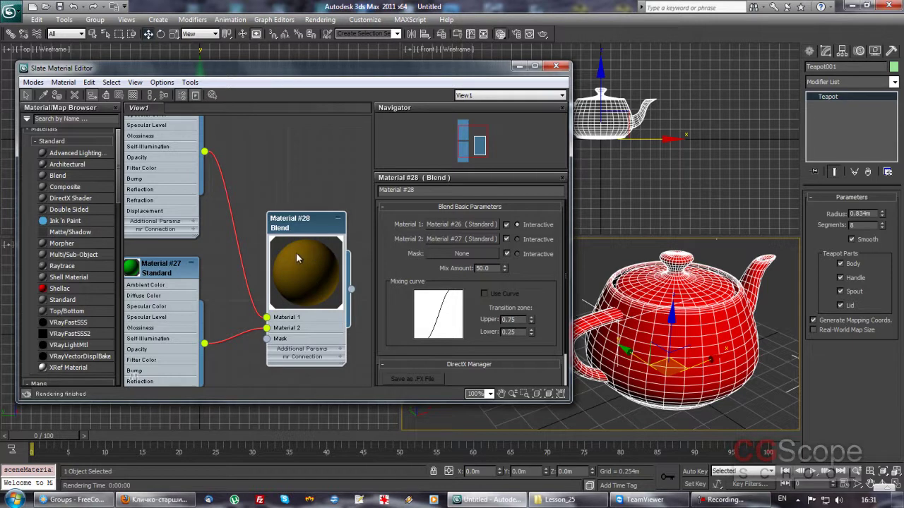
mouse_move(667, 298)
middle_mouse_down("alt")
mouse_move(655, 299)
mouse_move(671, 292)
middle_mouse_up("alt")
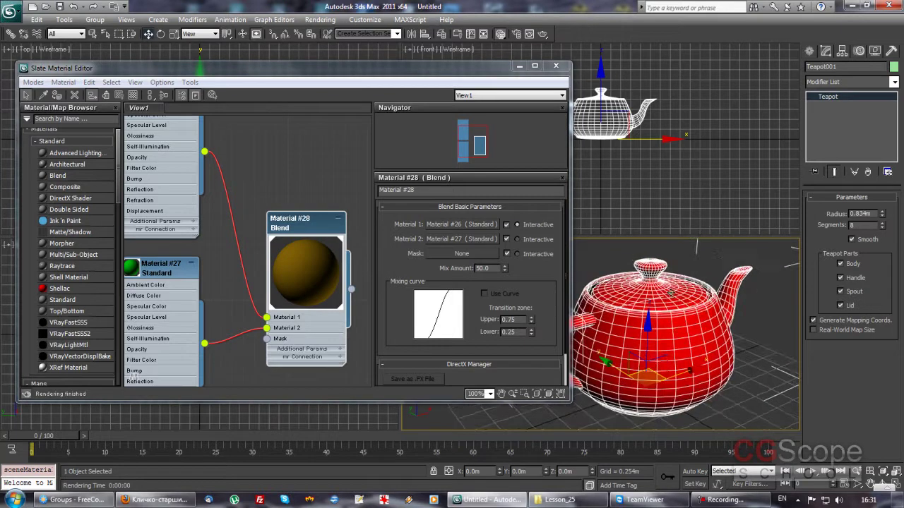
mouse_move(688, 320)
middle_mouse_down("alt")
mouse_move(701, 317)
mouse_move(696, 297)
mouse_move(660, 298)
middle_mouse_up("alt")
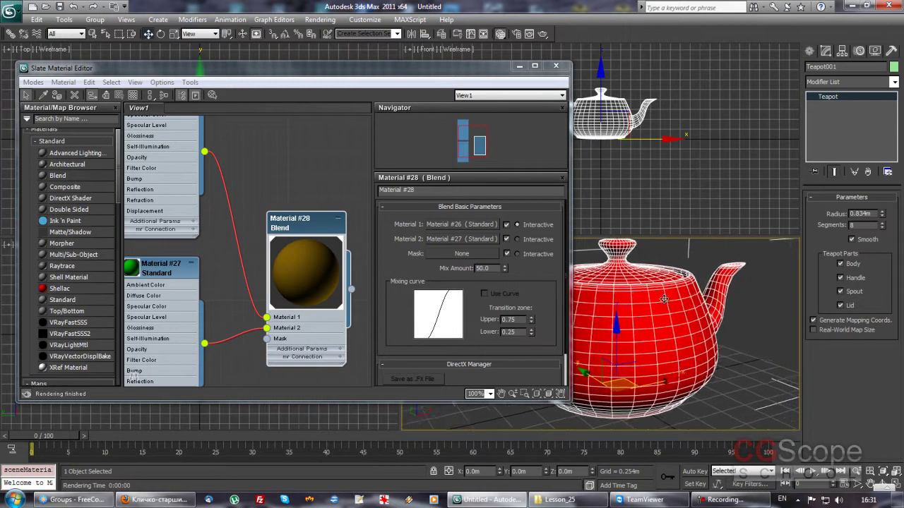
middle_click_drag(603, 263, 586, 251, "alt")
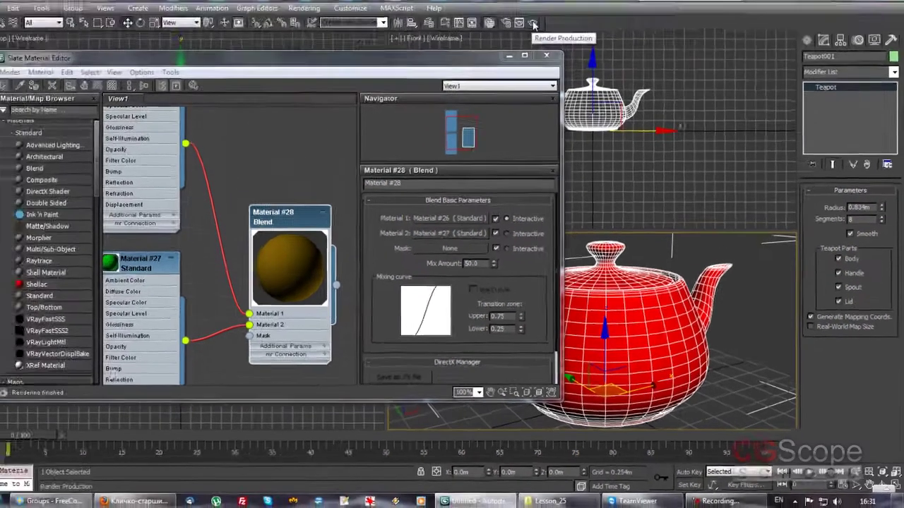
left_click(544, 34)
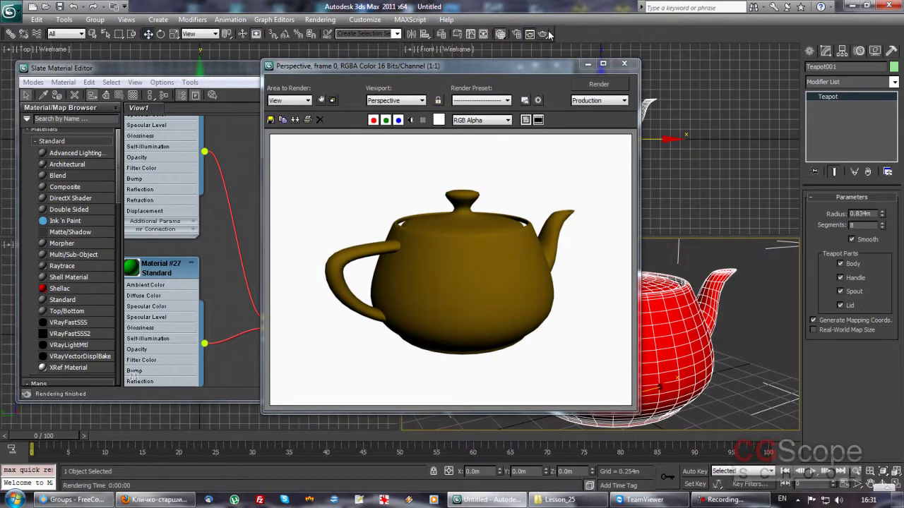
left_click_drag(524, 68, 578, 65)
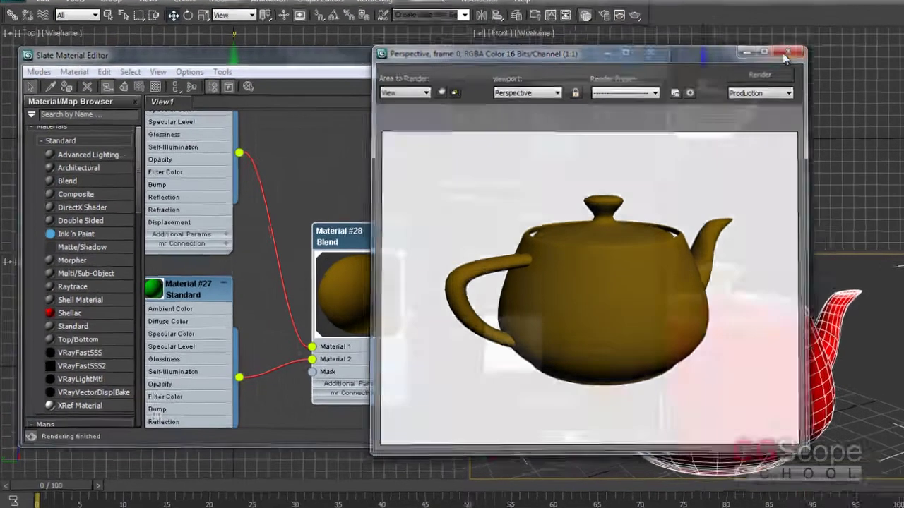
left_click(676, 62)
middle_click_drag(391, 161, 412, 158)
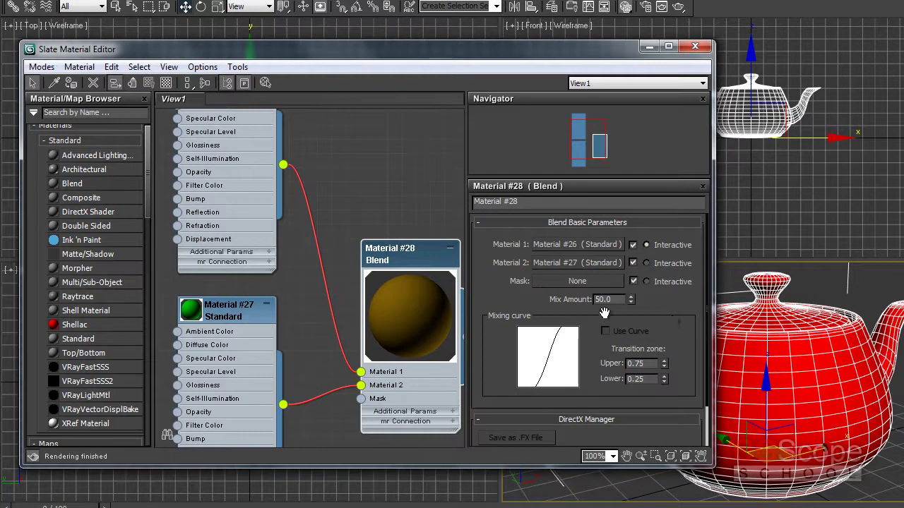
middle_click_drag(348, 198, 343, 194)
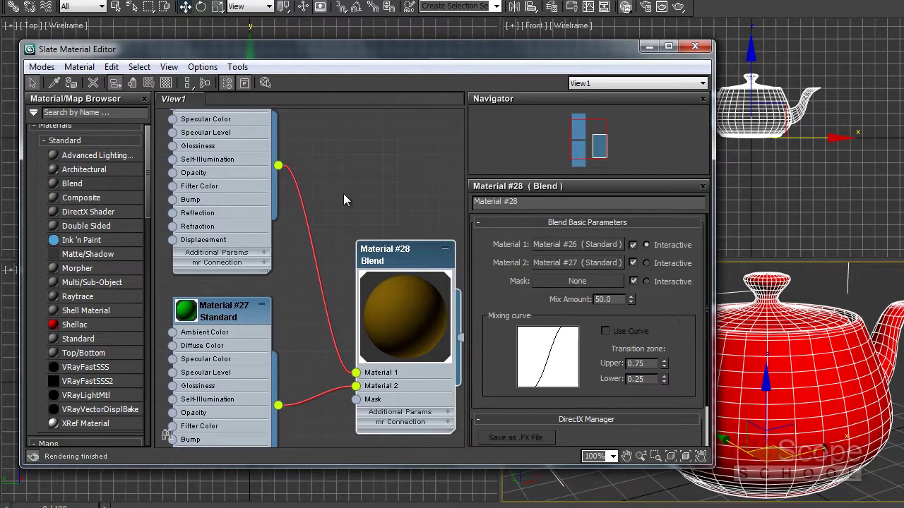
middle_click_drag(408, 220, 407, 185)
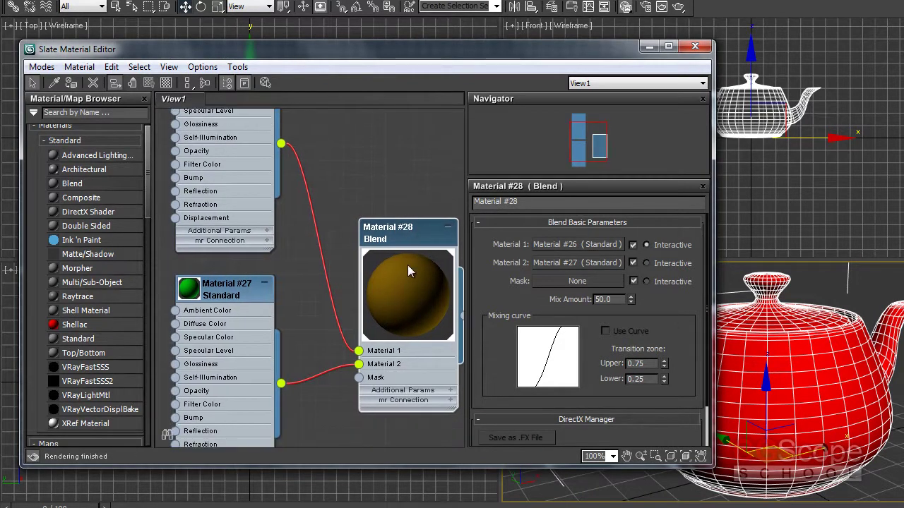
middle_click_drag(346, 247, 329, 195)
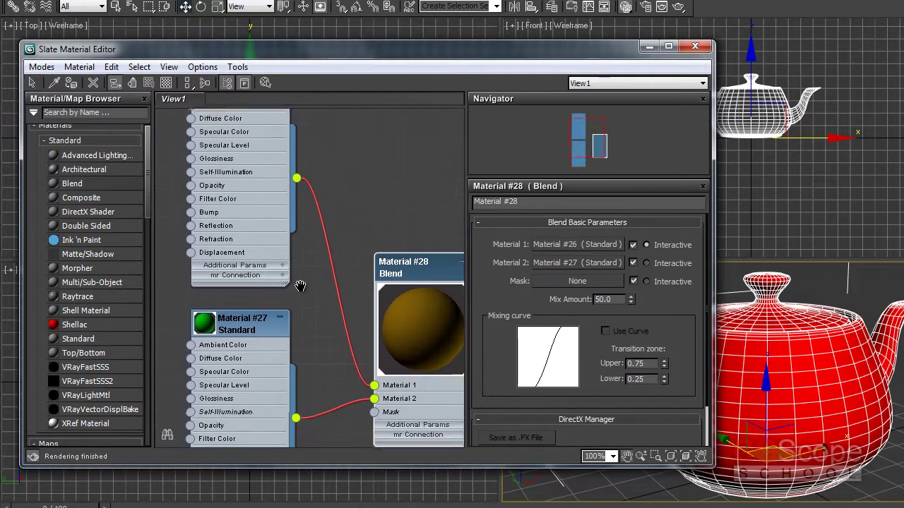
mouse_move(254, 223)
middle_mouse_down()
mouse_move(225, 159)
mouse_move(247, 177)
middle_mouse_up()
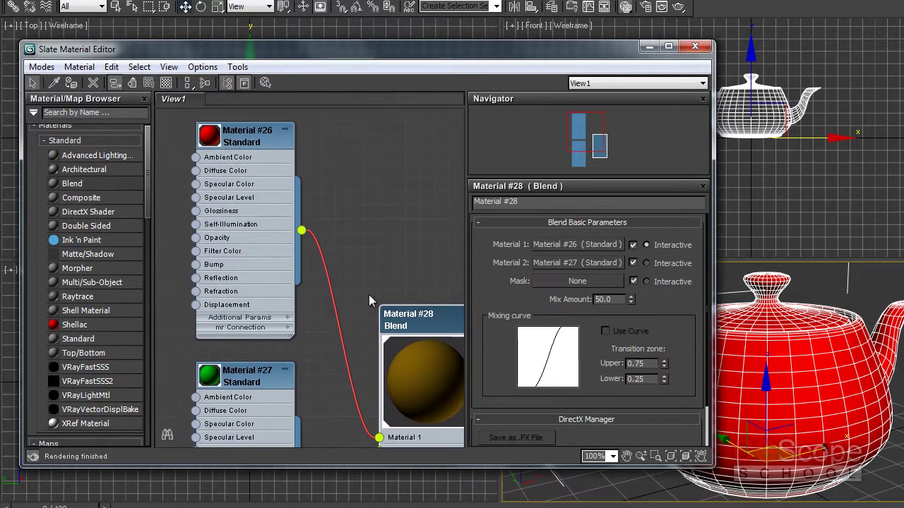
middle_click_drag(371, 298, 364, 258)
mouse_move(341, 179)
middle_mouse_down()
mouse_move(355, 221)
mouse_move(372, 189)
mouse_move(364, 207)
middle_mouse_up()
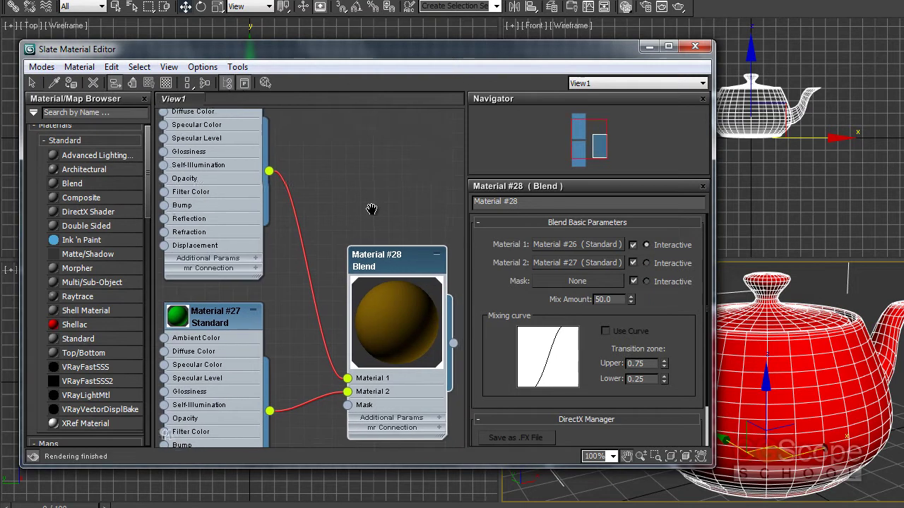
mouse_move(340, 201)
middle_mouse_down()
mouse_move(335, 180)
mouse_move(345, 177)
middle_mouse_up()
middle_click_drag(401, 192, 388, 166)
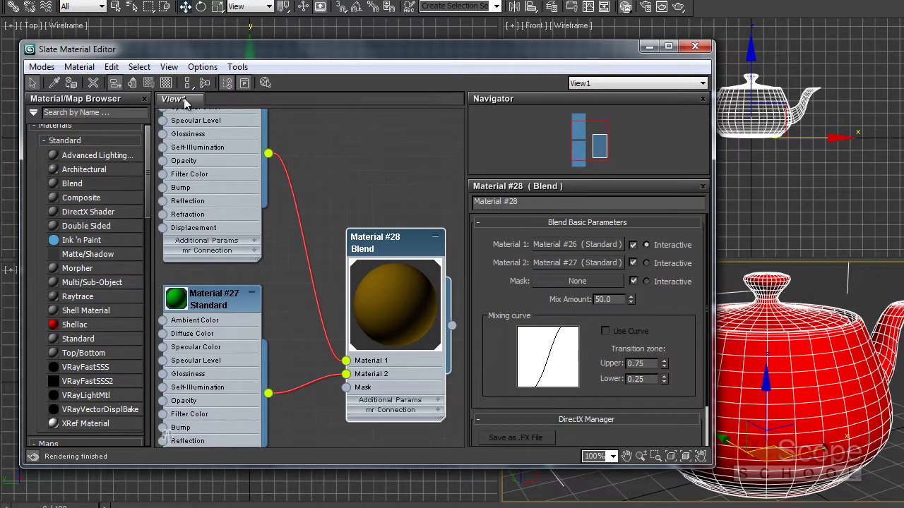
middle_click_drag(357, 125, 358, 137)
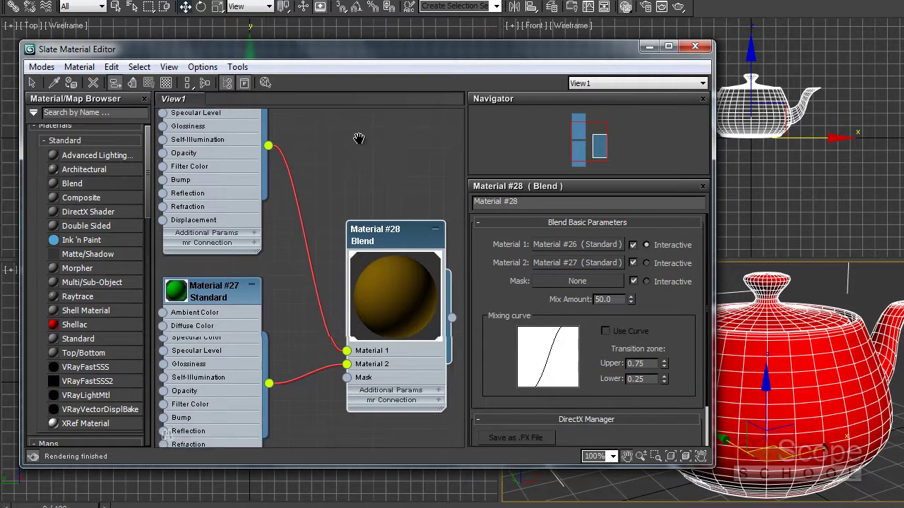
Step: Create a new node view named View2 from the View1 tab menu and switch to it
right_click(191, 102)
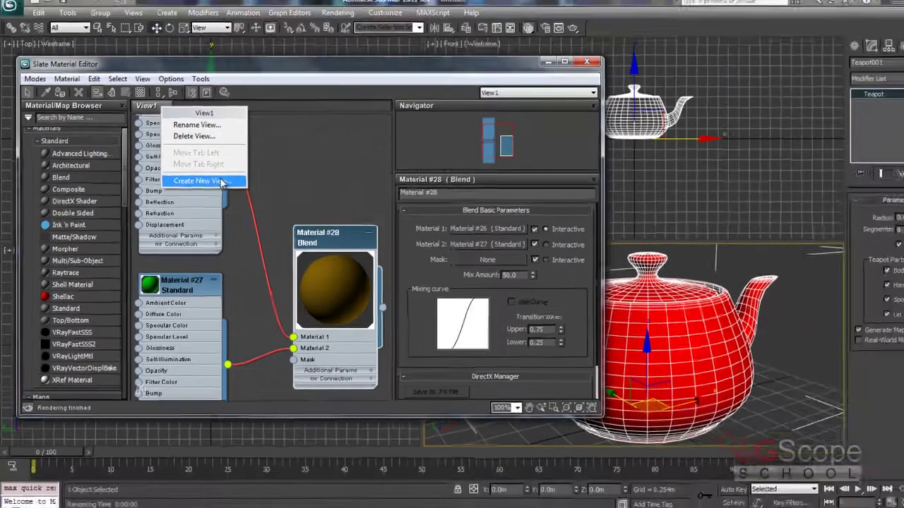
left_click(233, 188)
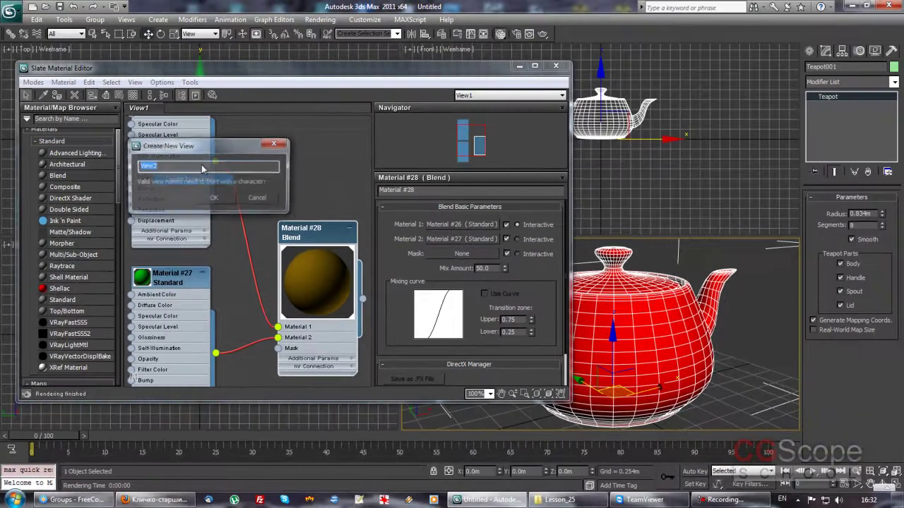
left_click(215, 198)
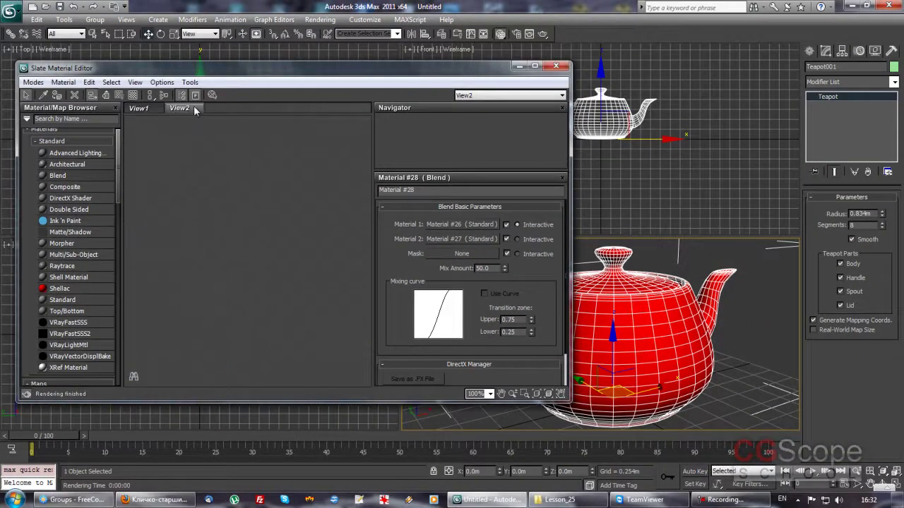
left_click(140, 108)
left_click(181, 108)
left_click(151, 108)
middle_click_drag(320, 201, 322, 177)
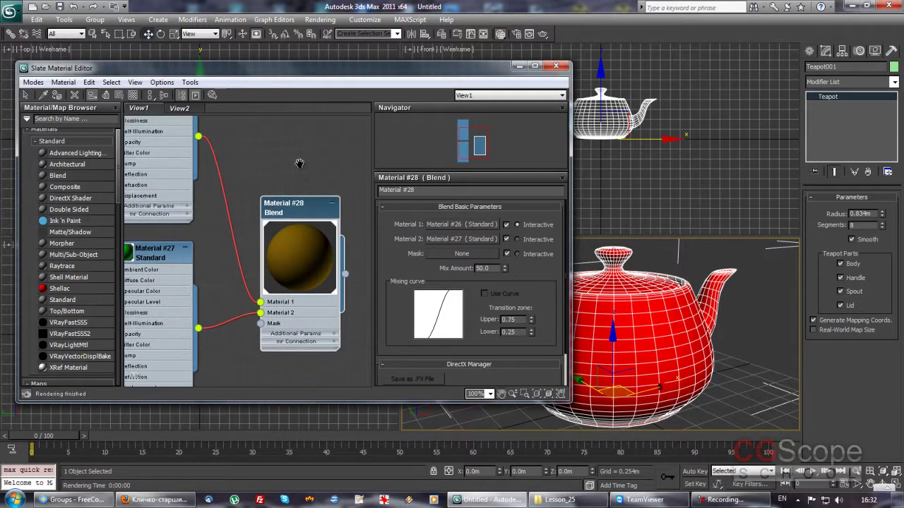
left_click(180, 108)
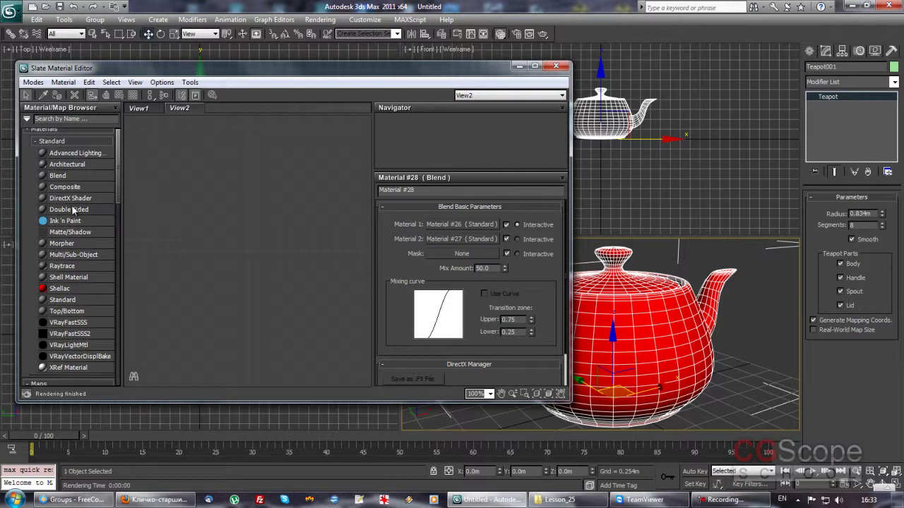
Step: Add Double Sided Material #33 to View2, with Material #31 facing and #32 back, and show its parameters
left_click_drag(67, 211, 287, 240)
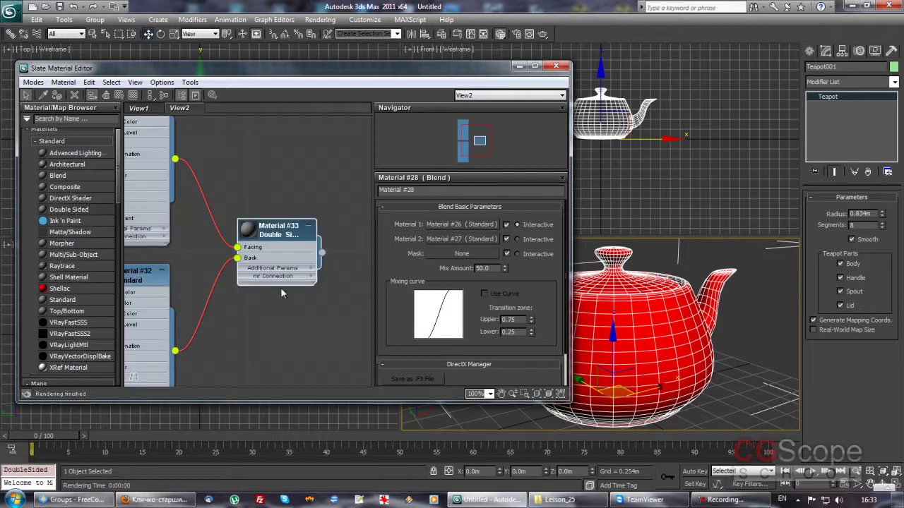
middle_click_drag(252, 299, 250, 294)
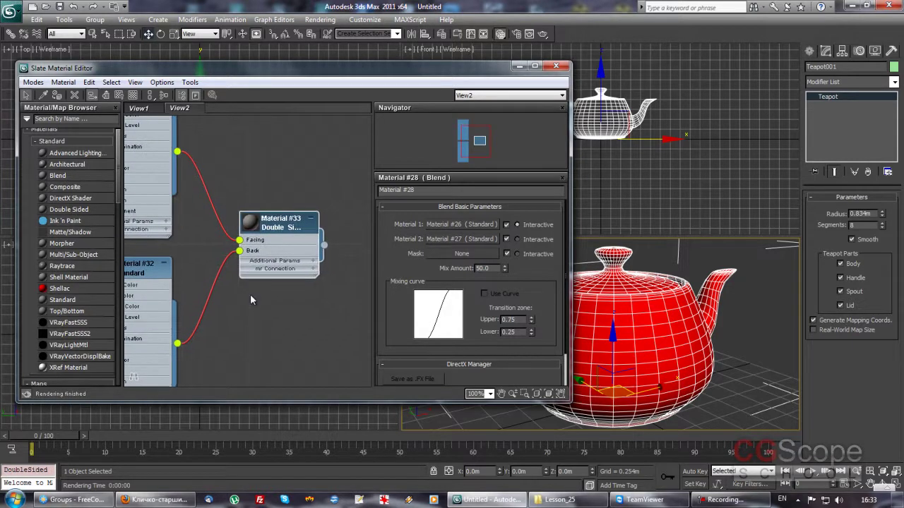
double_click(281, 224)
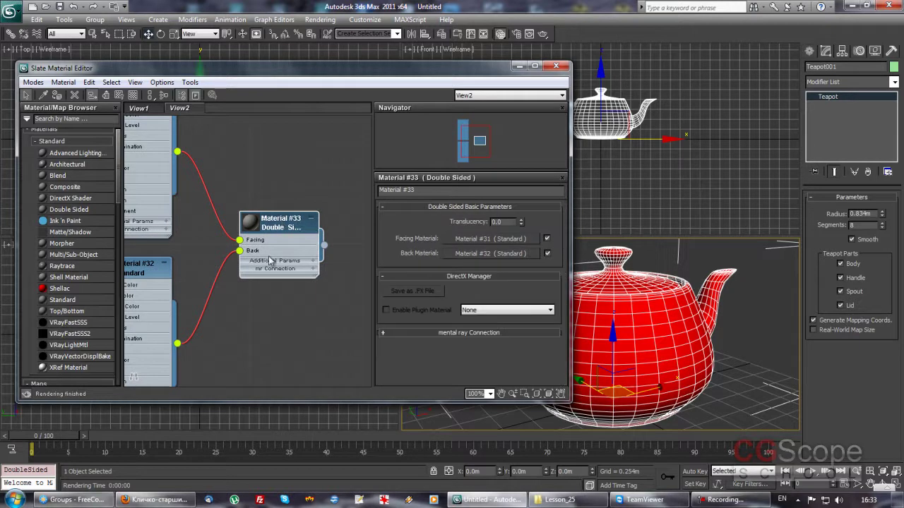
mouse_move(290, 181)
middle_mouse_down()
mouse_move(305, 187)
mouse_move(315, 241)
middle_mouse_up()
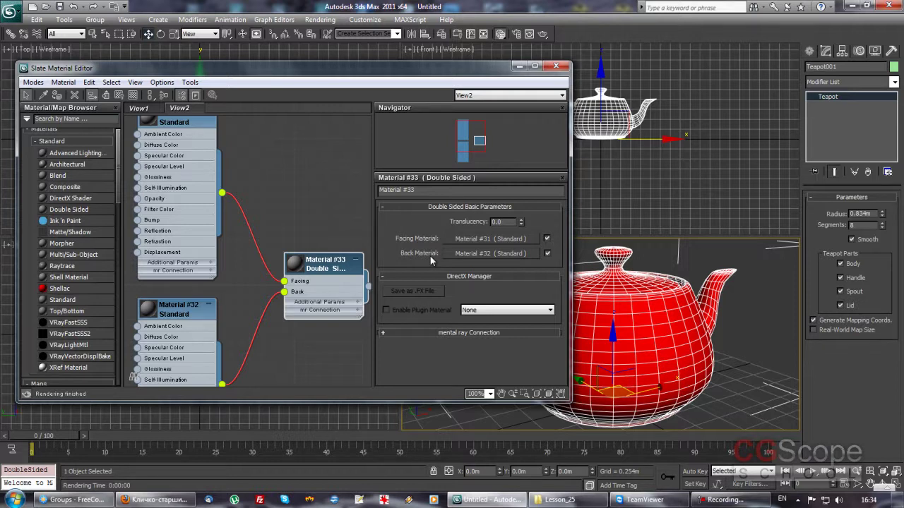
Step: Turn off the teapot's lid, deselect it, and quick-render the open teapot
middle_click_drag(694, 283, 667, 311, "alt")
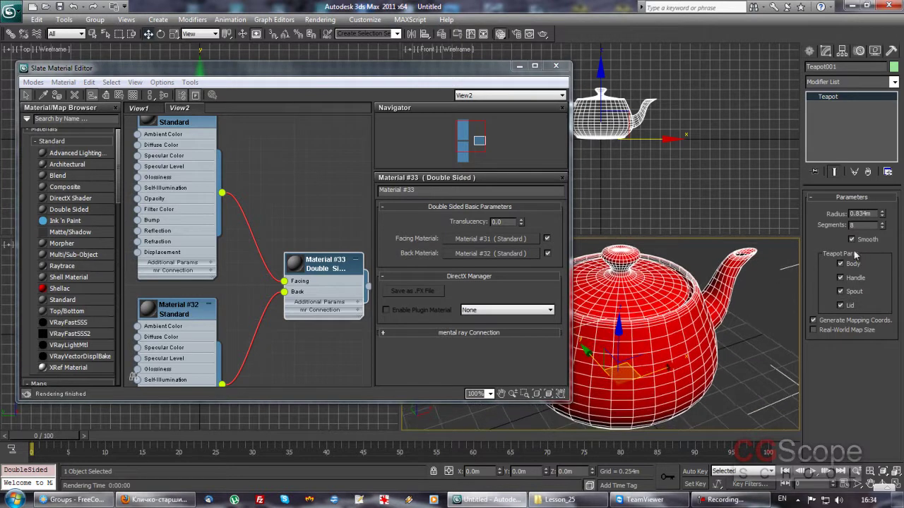
middle_click_drag(676, 300, 741, 285, "alt")
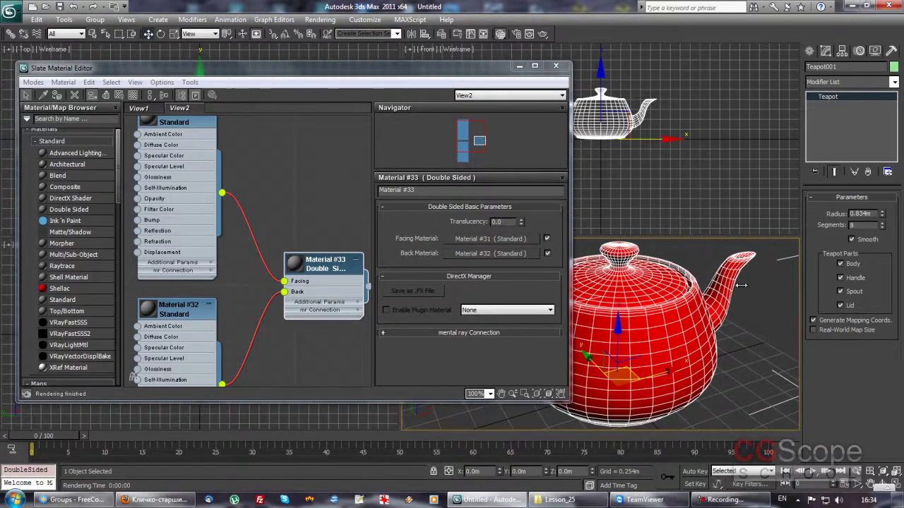
left_click(840, 305)
middle_click_drag(667, 298, 666, 304, "alt")
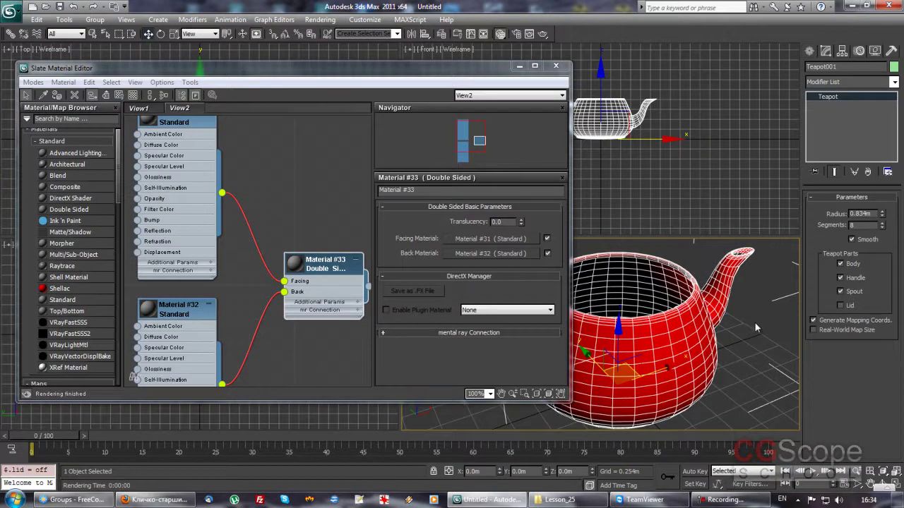
key("ctrl+d")
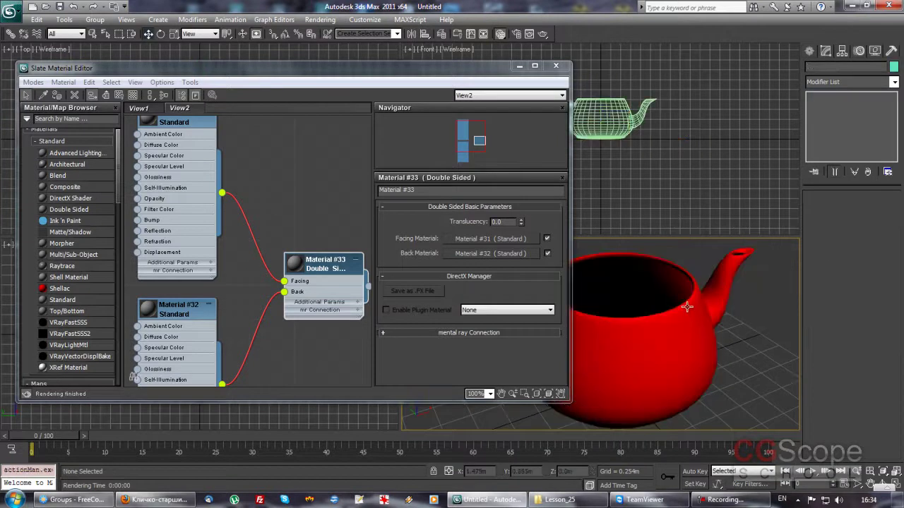
key("shift+q")
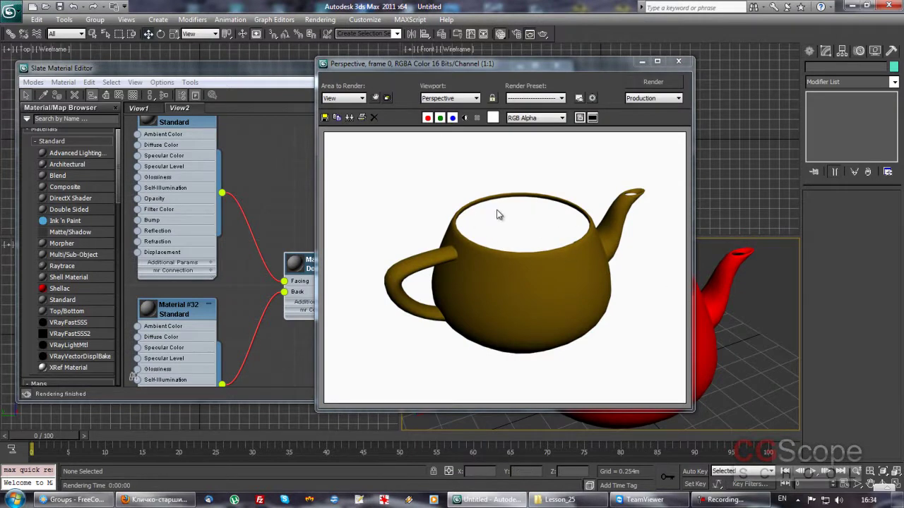
Step: Close the render window and assign the Double Sided material to the teapot
left_click(677, 62)
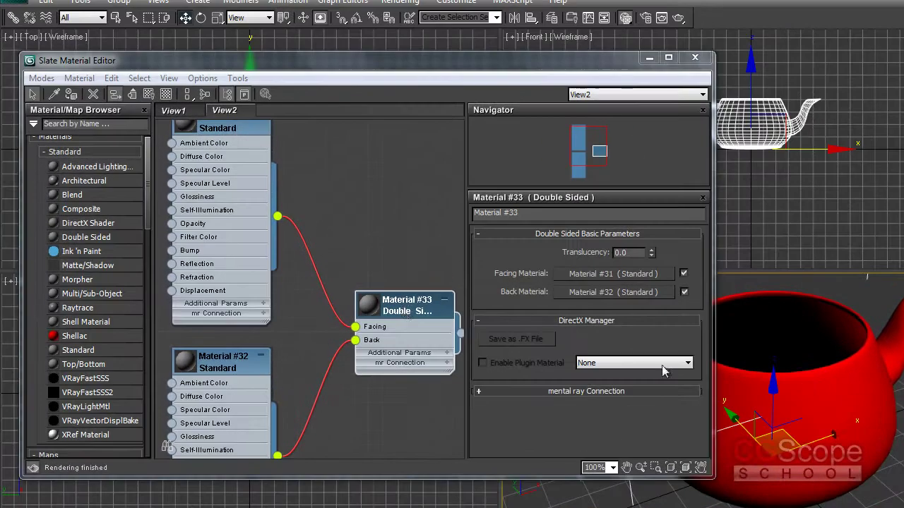
left_click(72, 94)
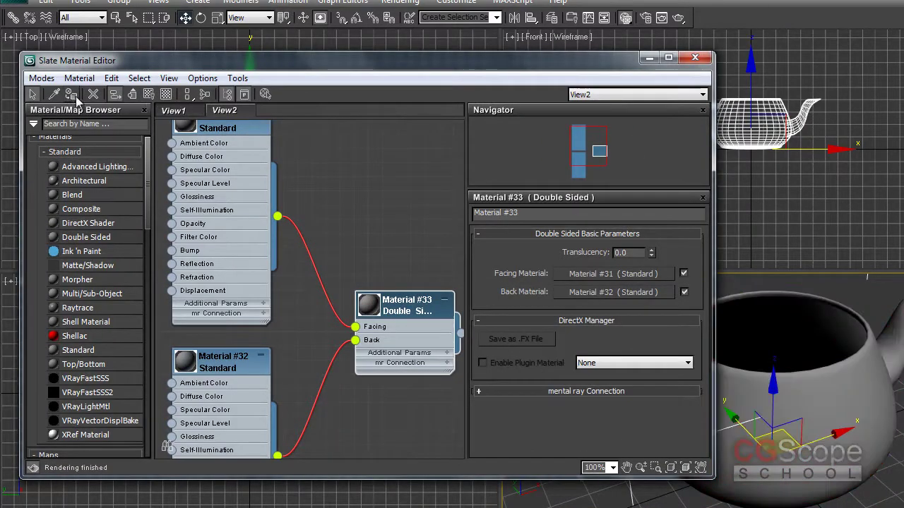
middle_click_drag(355, 228, 351, 248)
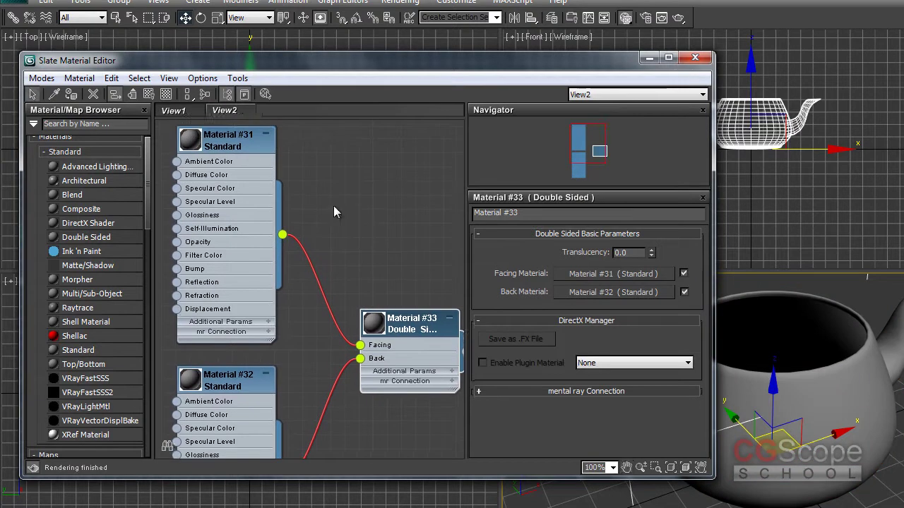
Step: Set Material #31's diffuse colour to dark navy blue
left_click(212, 145)
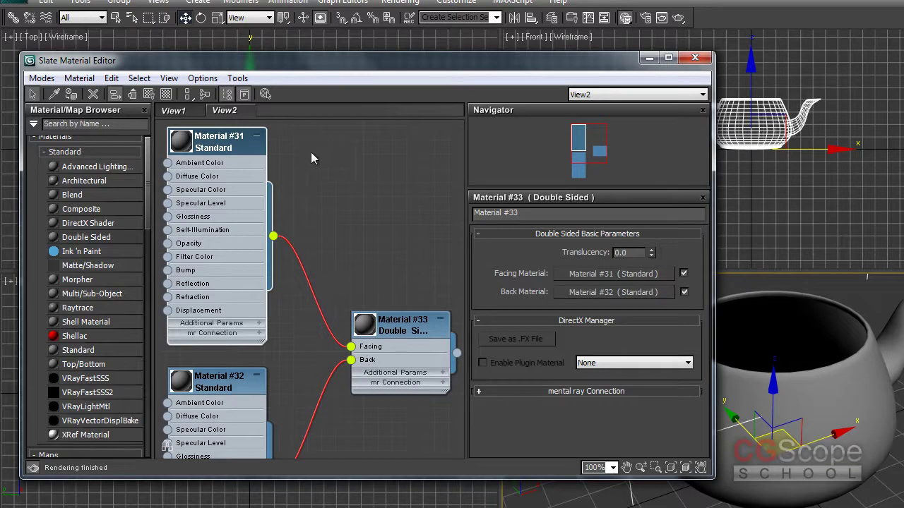
double_click(222, 145)
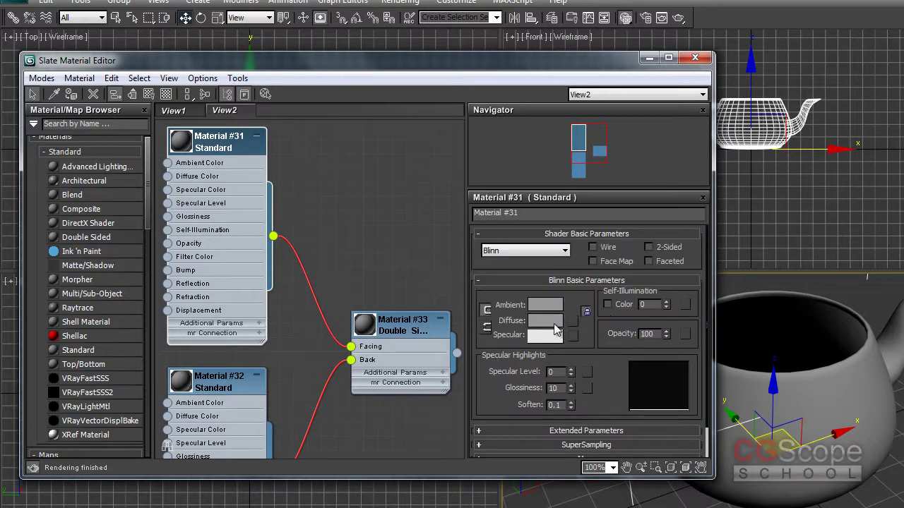
left_click(545, 321)
left_click_drag(357, 126, 352, 148)
left_click_drag(414, 127, 418, 76)
left_click(526, 183)
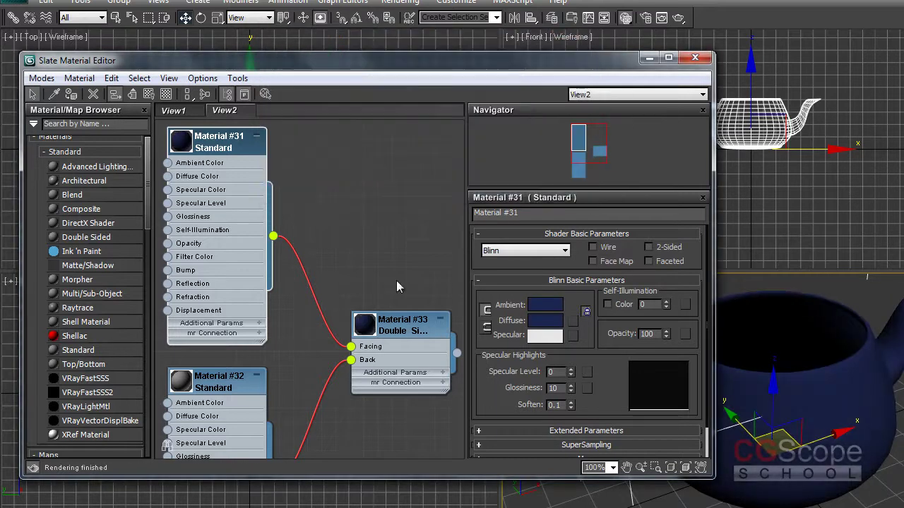
mouse_move(323, 349)
middle_mouse_down()
mouse_move(348, 272)
mouse_move(339, 252)
middle_mouse_up()
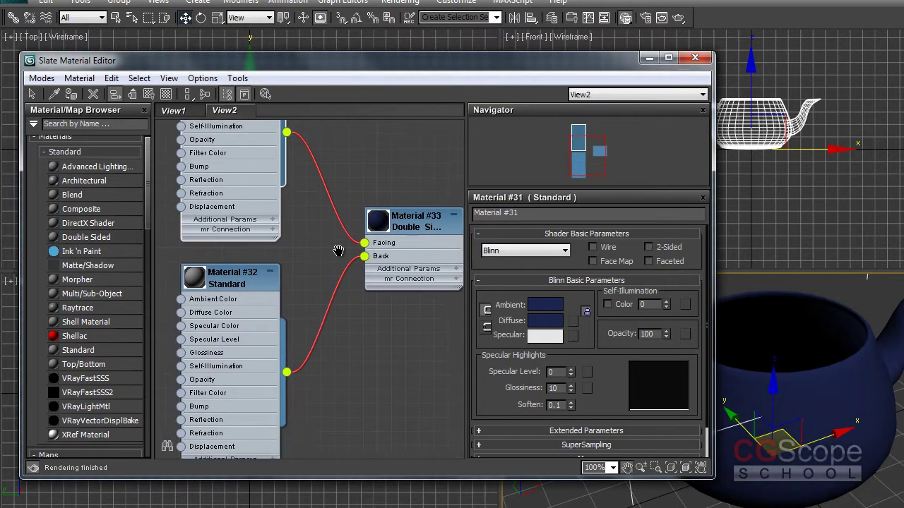
Step: Set back Material #32's diffuse colour to tan-gold
double_click(235, 282)
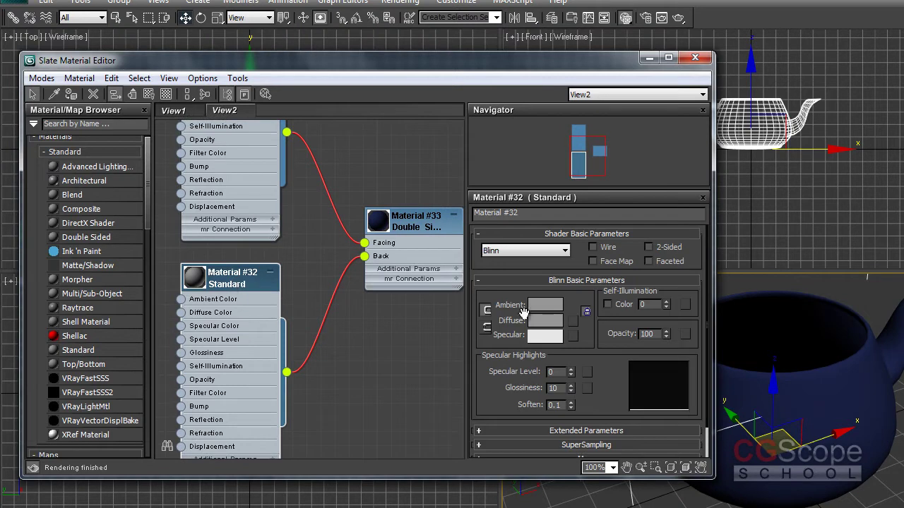
left_click(545, 321)
left_click(300, 118)
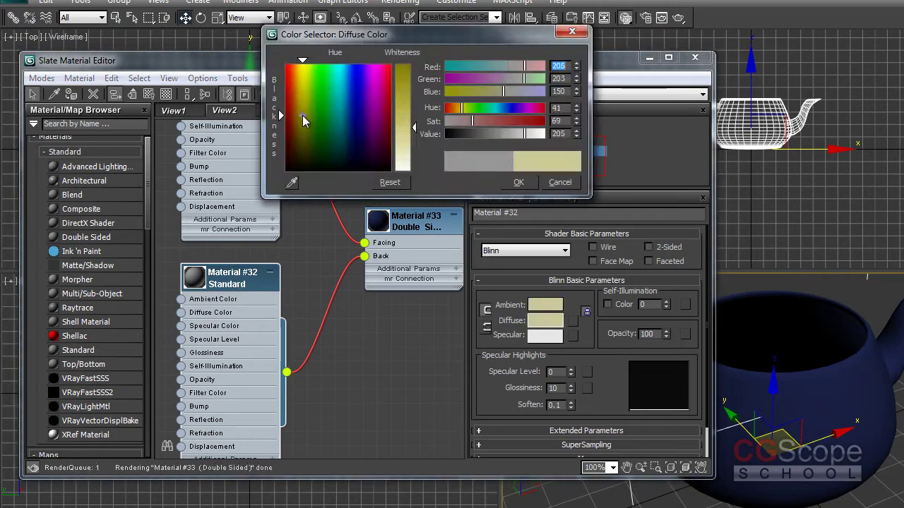
left_click(413, 105)
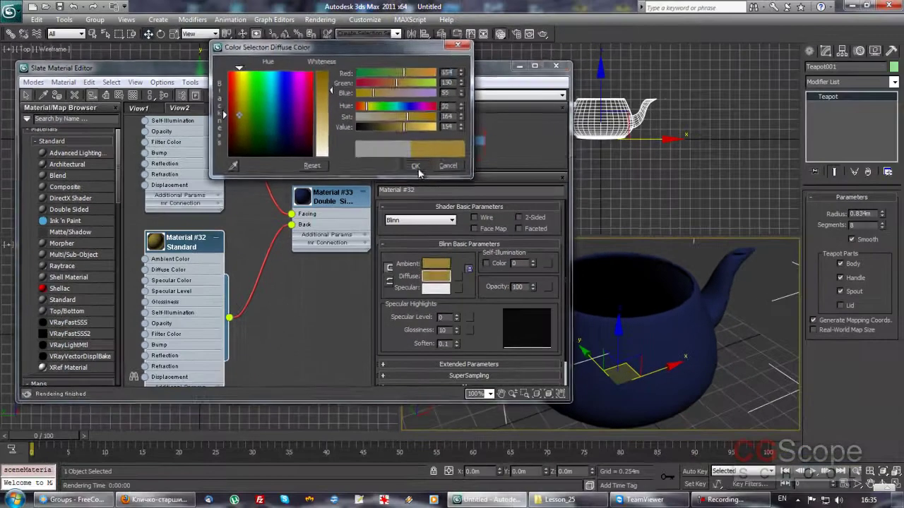
left_click(518, 182)
Step: Quick-render the teapot, showing navy outside and gold inside
left_click_drag(394, 76, 389, 77)
middle_click_drag(305, 131, 315, 220)
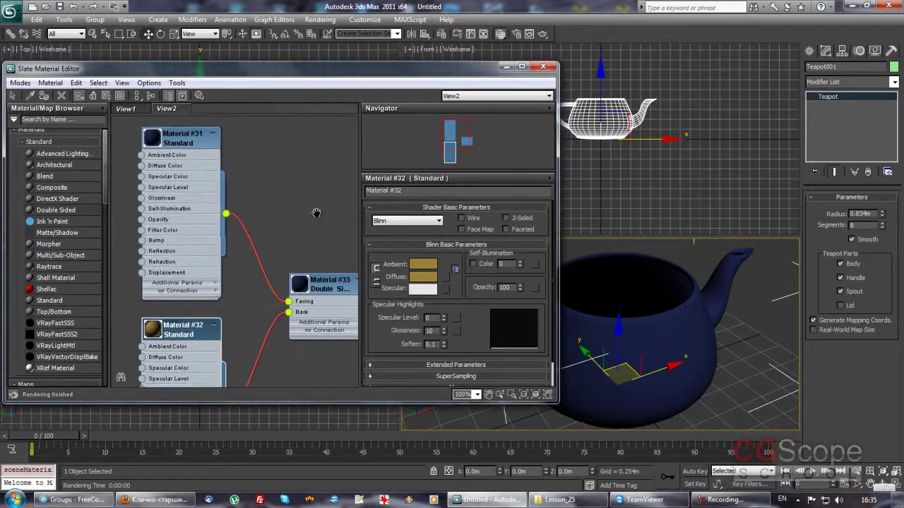
middle_click_drag(664, 265, 658, 262)
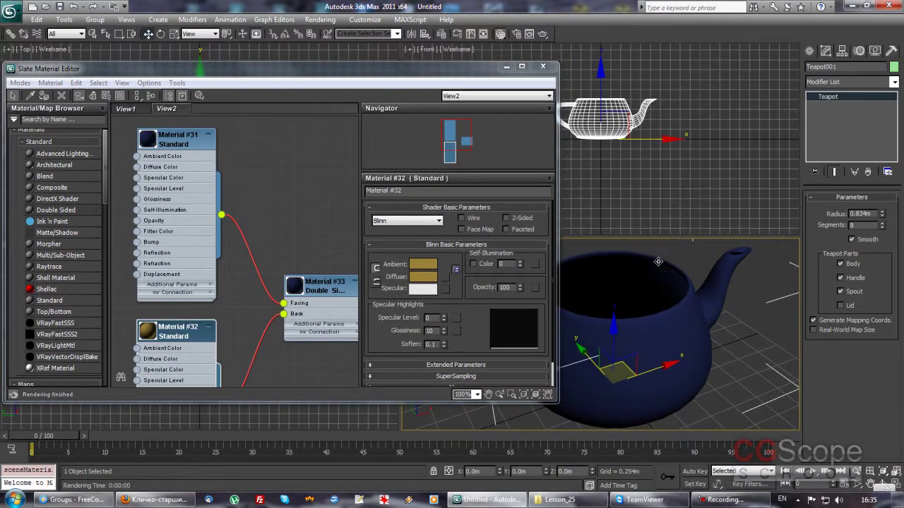
key("shift+q")
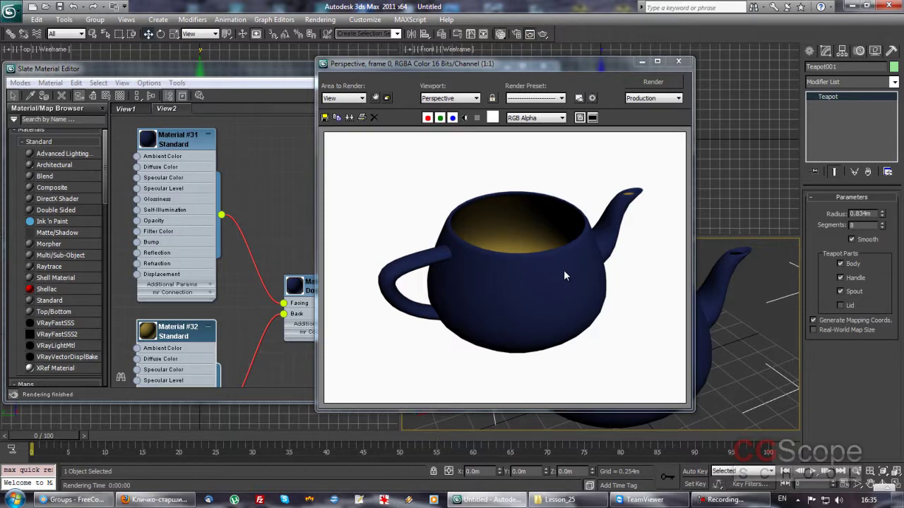
Step: Set Material #31's Specular Level to 122 and Glossiness to 60, then re-render the teapot
left_click_drag(613, 64, 648, 67)
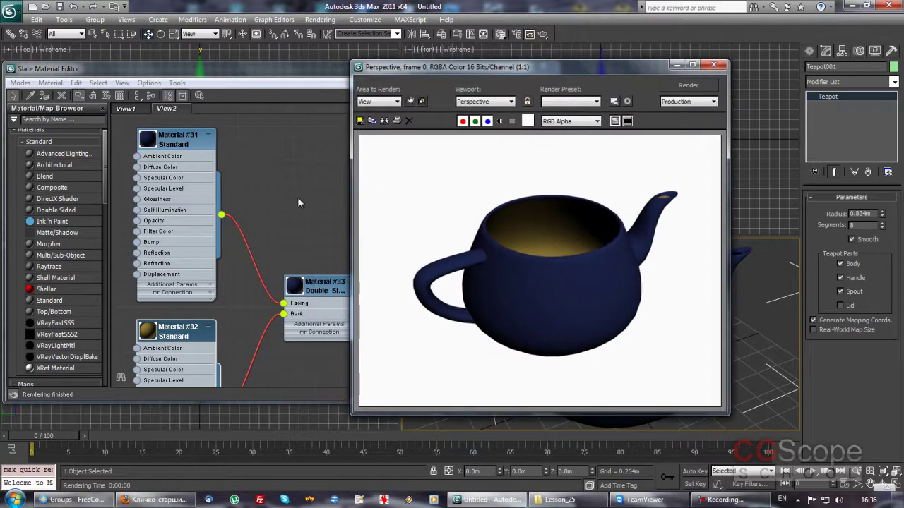
left_click(250, 190)
double_click(156, 139)
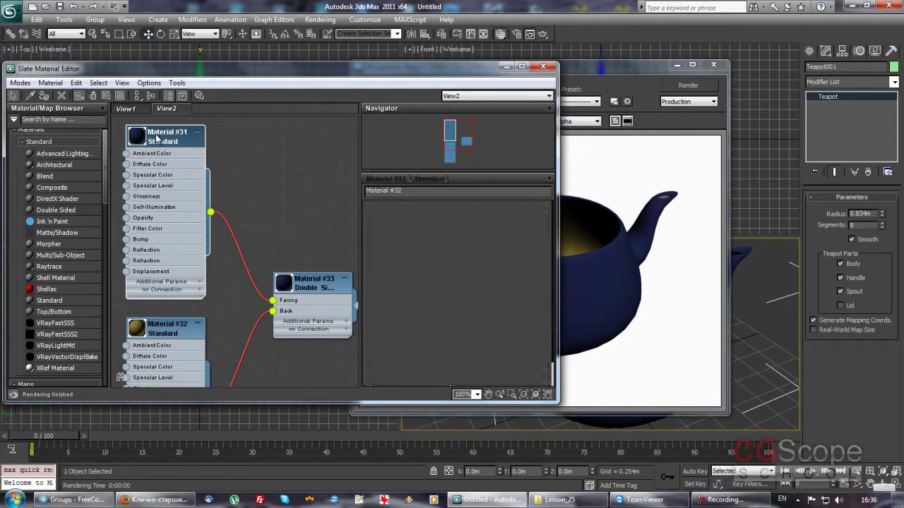
scroll(443, 313, "down", 1)
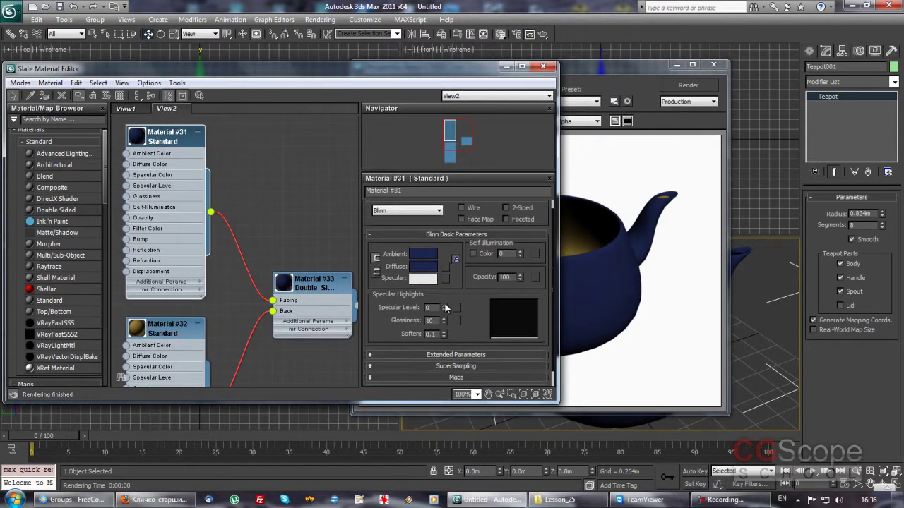
left_click_drag(445, 308, 457, 235)
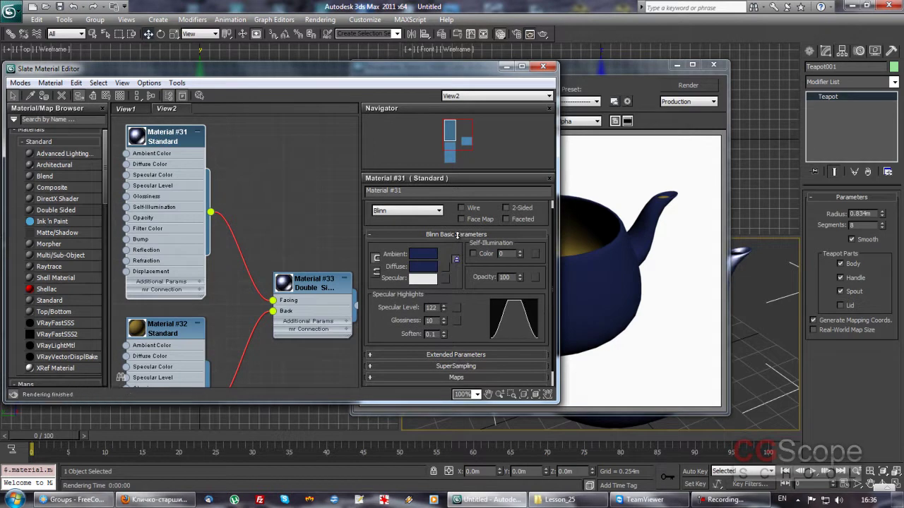
left_click_drag(443, 320, 448, 290)
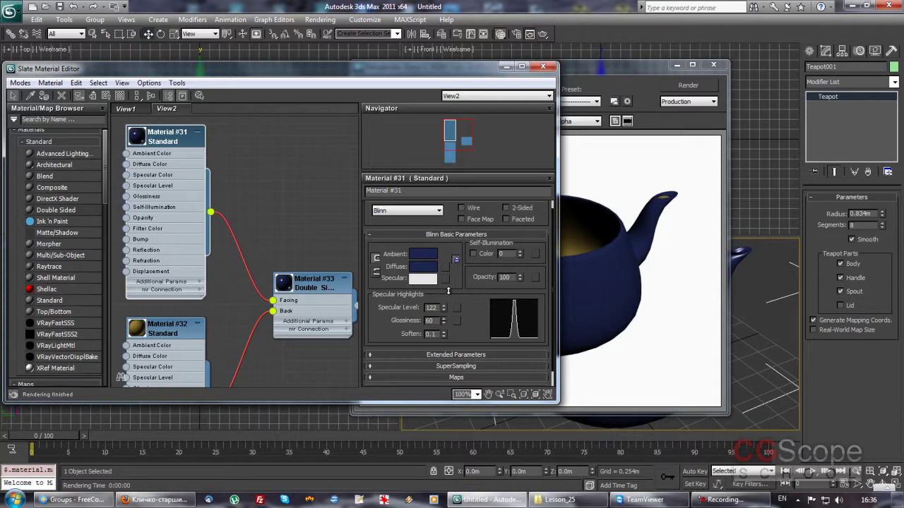
mouse_move(446, 72)
left_mouse_down()
mouse_move(454, 70)
mouse_move(437, 67)
left_mouse_up()
left_click(688, 84)
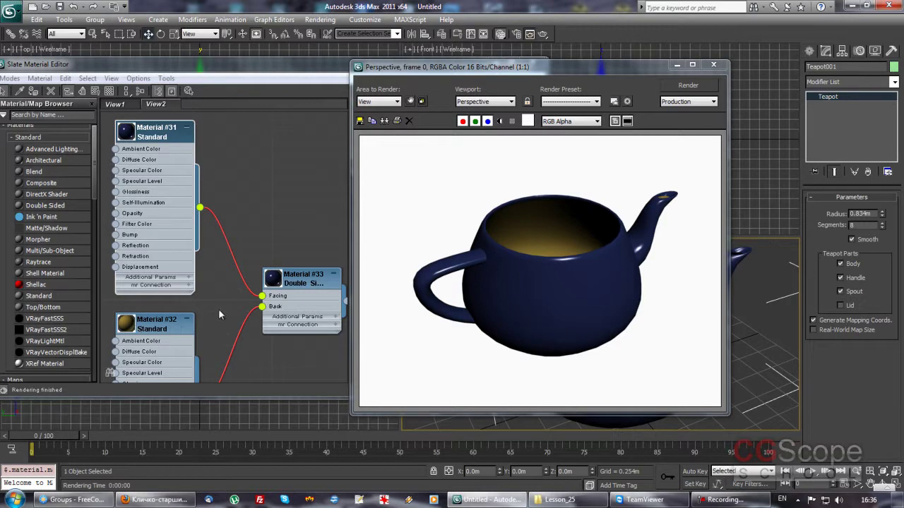
Step: Set Double Sided Material #33's Translucency to 20 and re-render
left_click(286, 236)
double_click(294, 257)
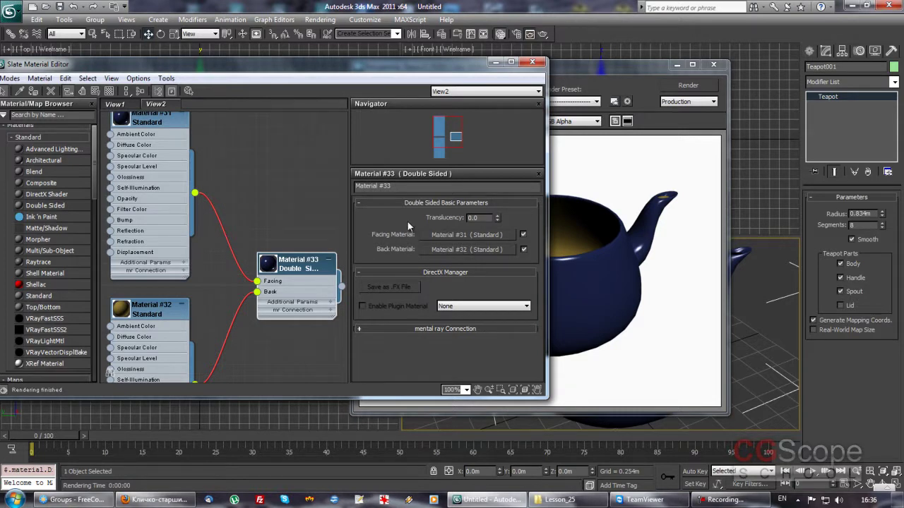
double_click(481, 219)
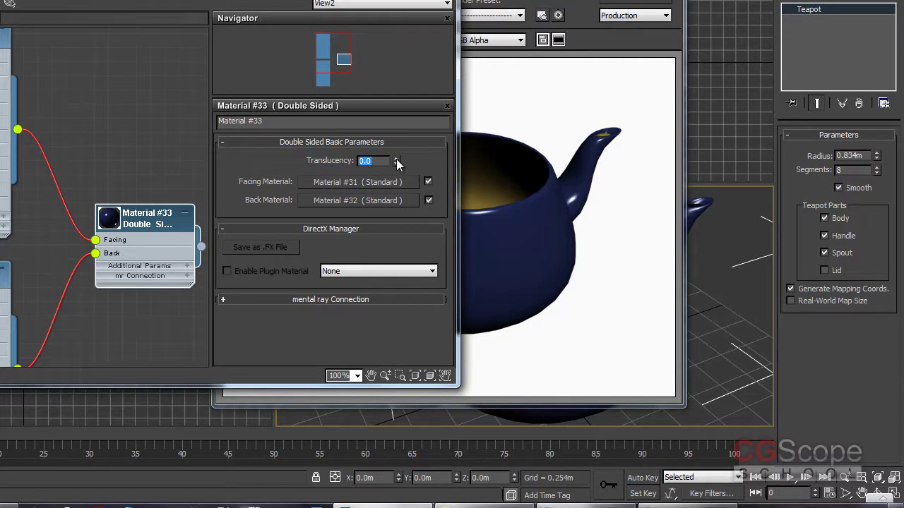
type("20")
key("Return")
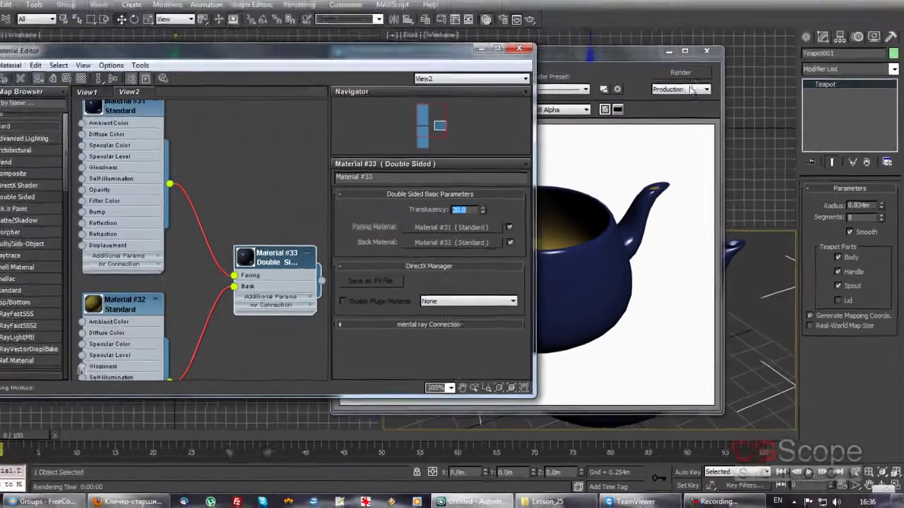
left_click(680, 72)
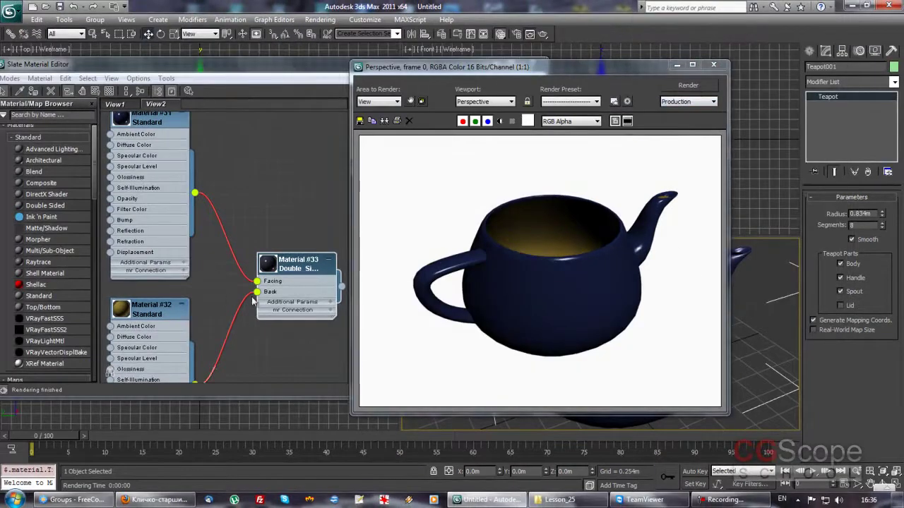
Step: Raise the Translucency from 50 to 80, re-render, and close the render window
left_click(308, 269)
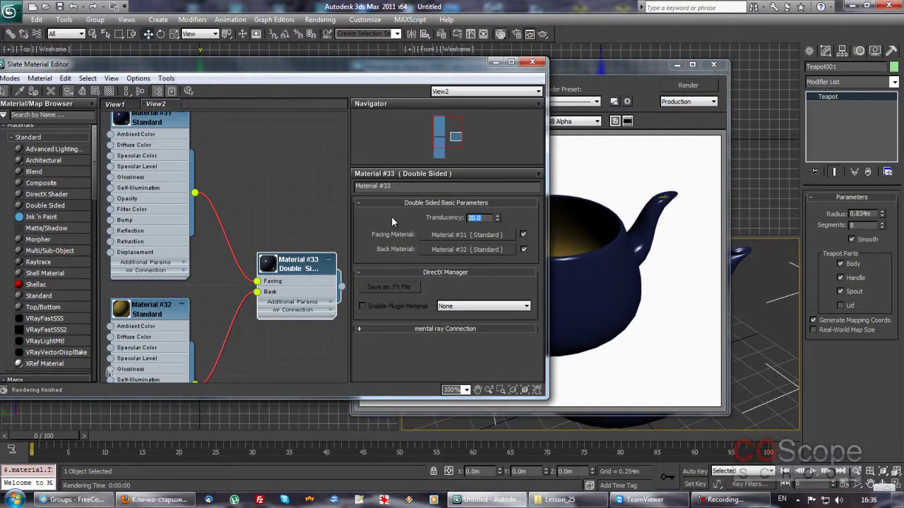
left_click(689, 86)
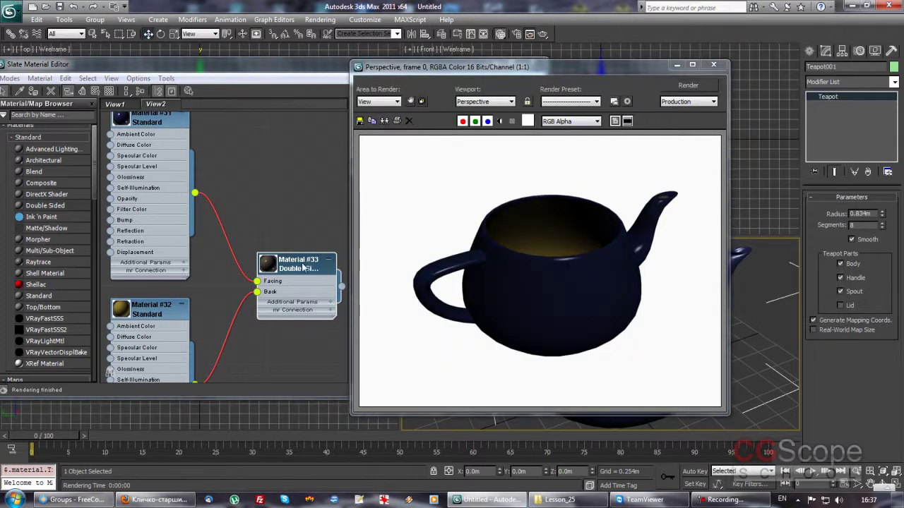
left_click(300, 267)
left_click_drag(484, 217, 393, 219)
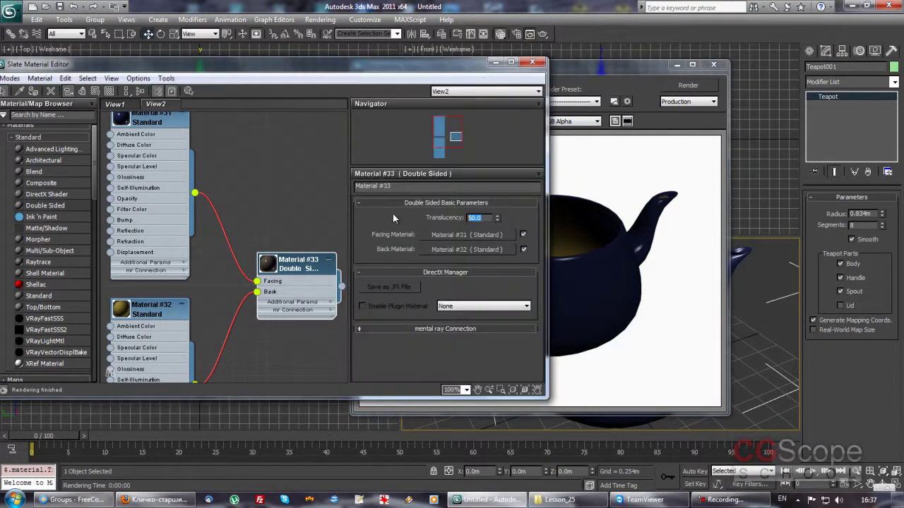
type("80")
key("Return")
left_click(682, 85)
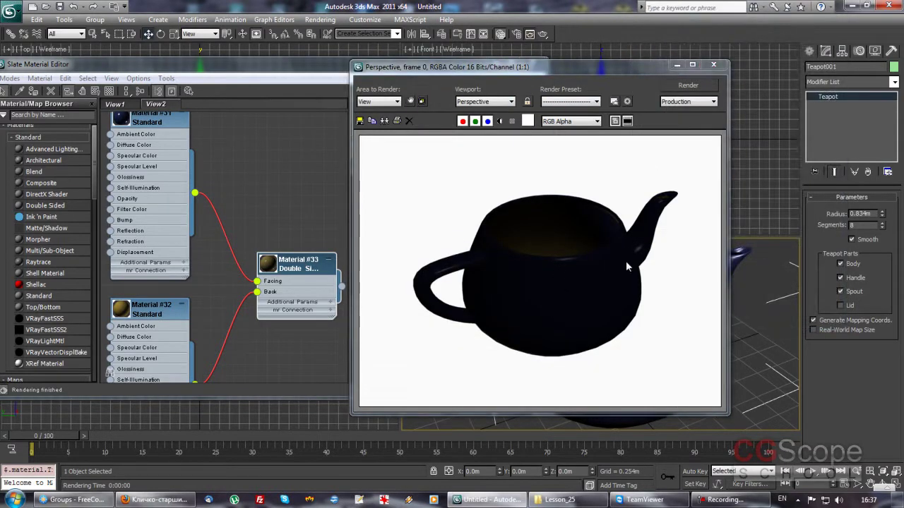
left_click(716, 68)
left_click_drag(483, 68, 310, 92)
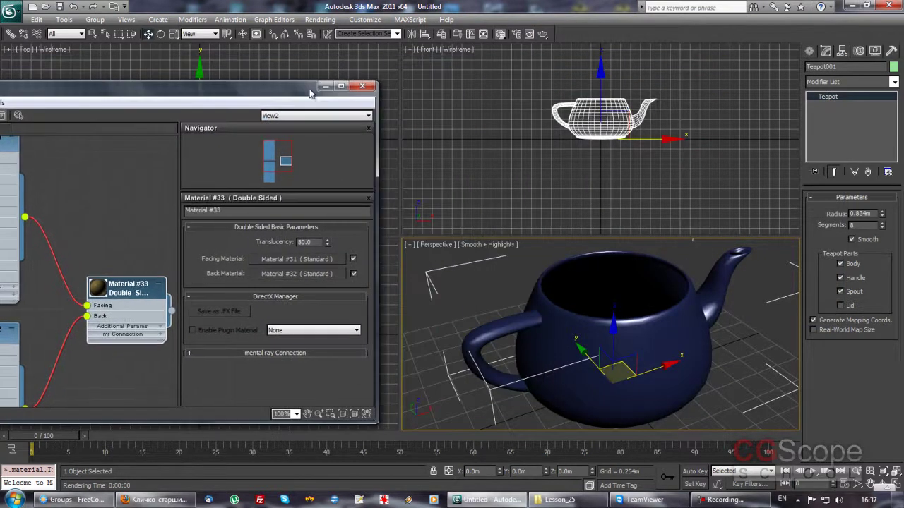
Step: Create a Standard Omni light and raise it above the teapot
left_click(812, 53)
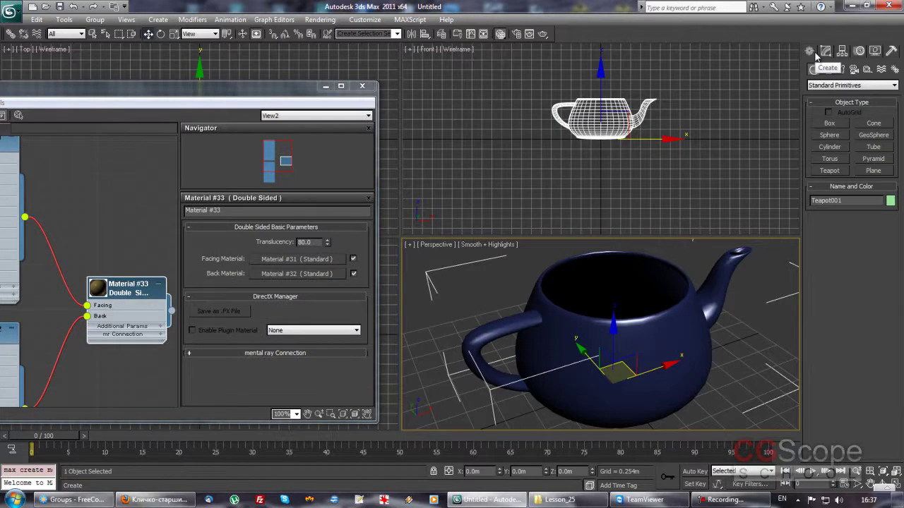
scroll(660, 357, "down", 2)
scroll(660, 356, "down", 3)
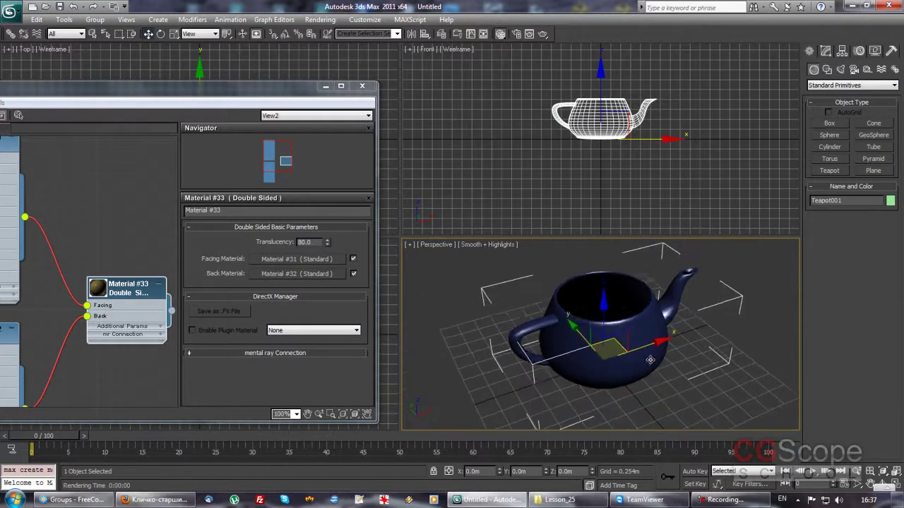
scroll(660, 352, "down", 3)
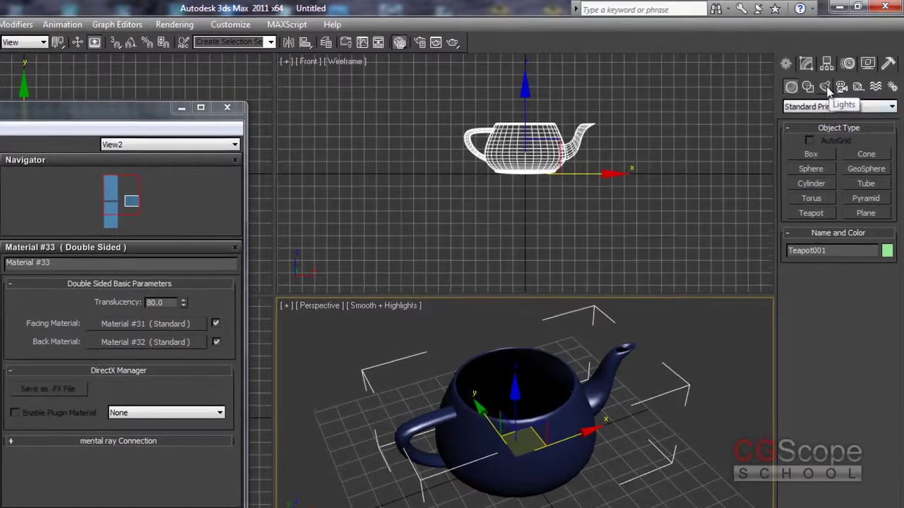
left_click(833, 78)
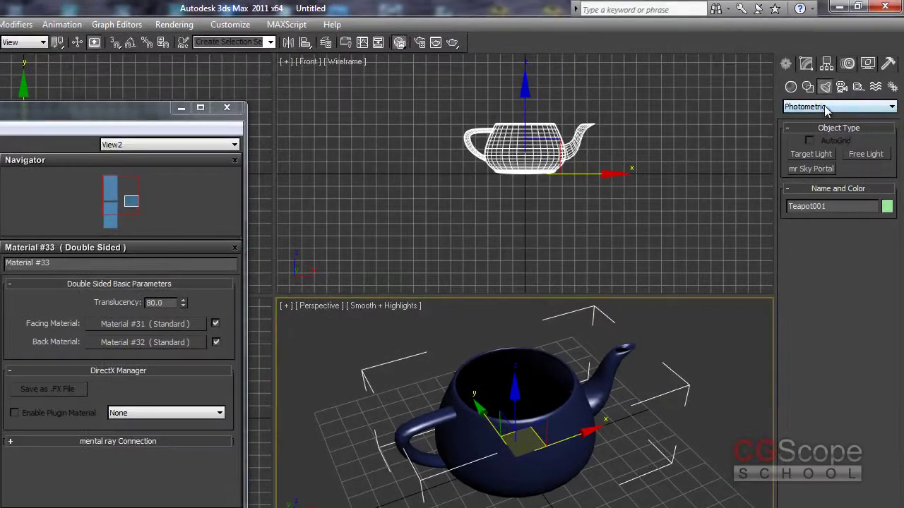
left_click(826, 95)
left_click(799, 128)
left_click(810, 184)
left_click(518, 425)
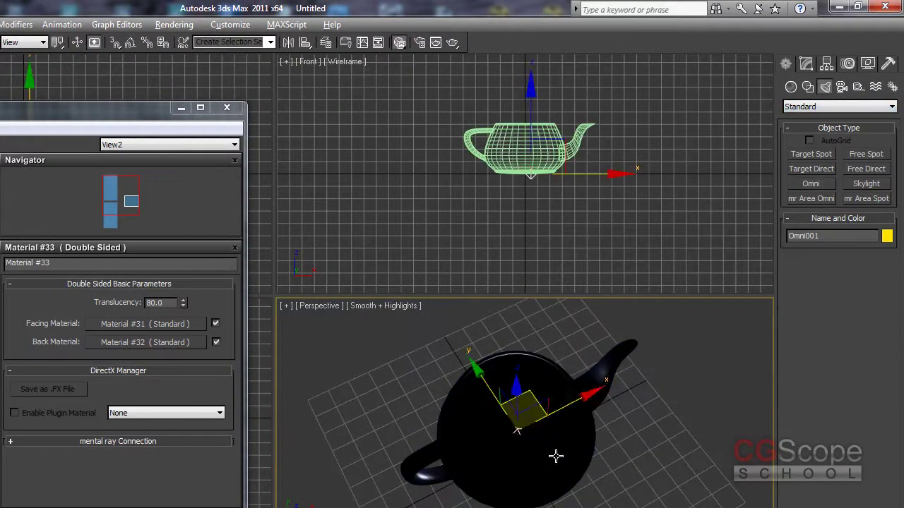
left_click_drag(532, 396, 531, 360)
mouse_move(531, 360)
middle_mouse_down("alt")
mouse_move(529, 389)
mouse_move(581, 395)
middle_mouse_up("alt")
left_click_drag(581, 396, 523, 391)
mouse_move(470, 417)
middle_mouse_down("alt")
mouse_move(488, 397)
mouse_move(500, 434)
middle_mouse_up("alt")
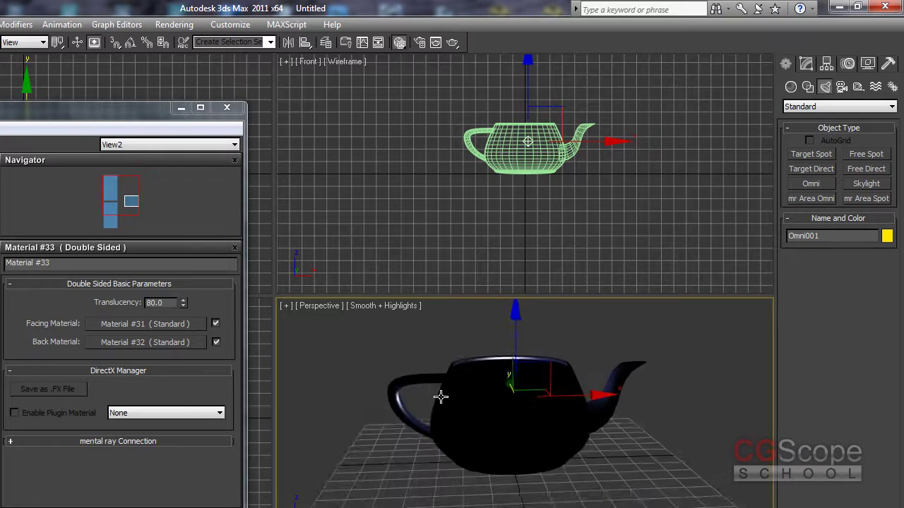
Step: Give the omni light Inverse Square decay with a Start of 1.717m
left_click(806, 63)
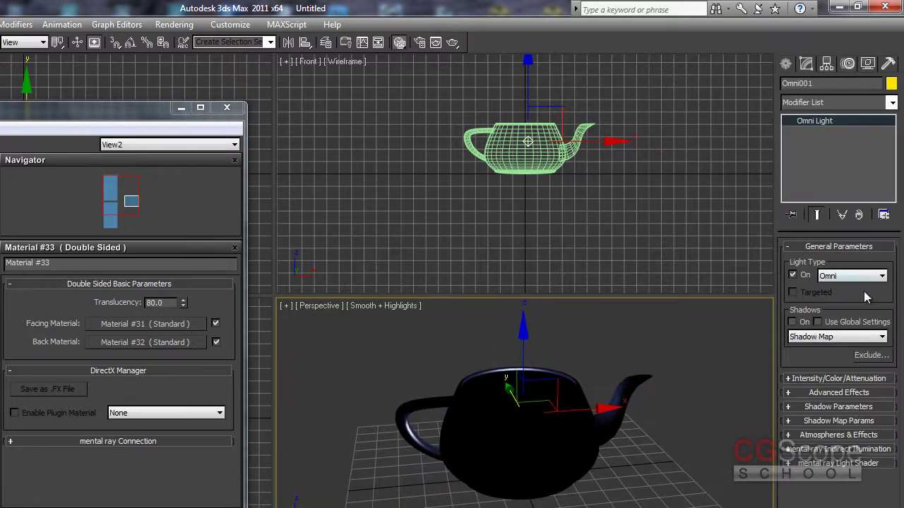
left_click(838, 378)
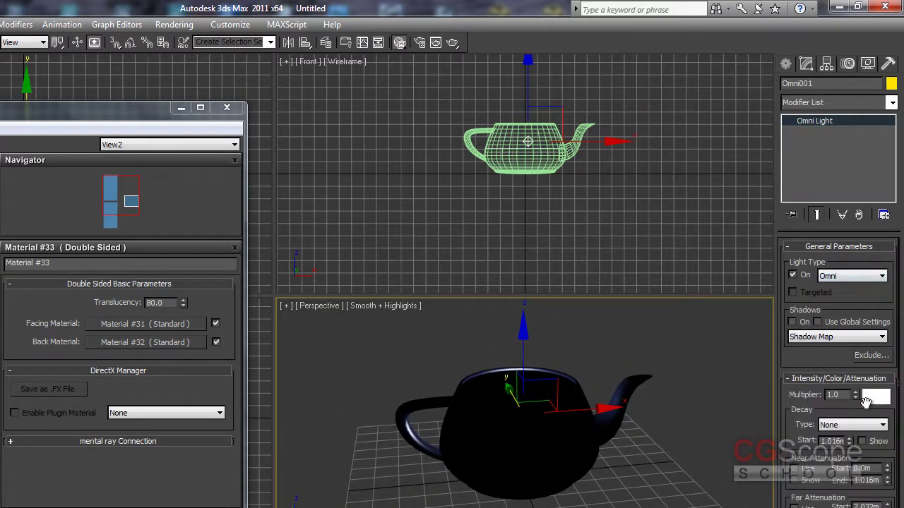
left_click(852, 424)
left_click(847, 456)
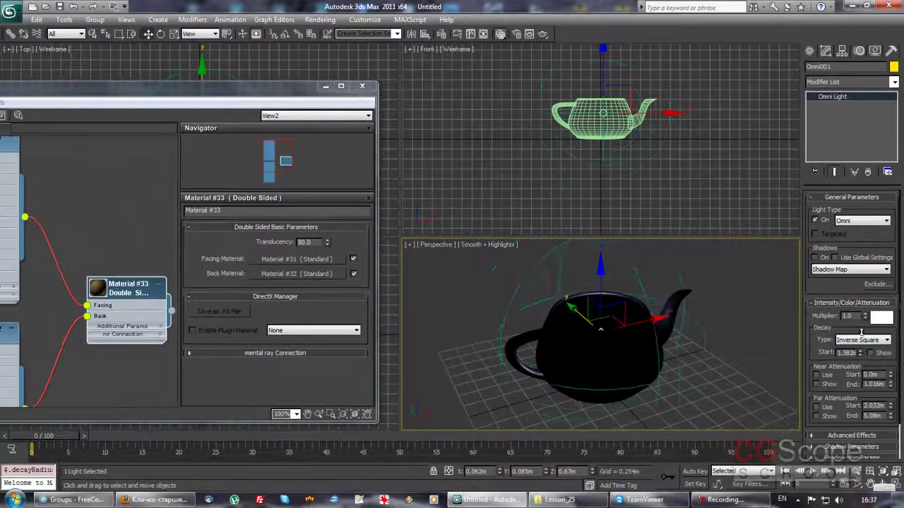
left_click_drag(858, 371, 864, 346)
scroll(572, 325, "up", 2)
scroll(573, 325, "up", 3)
mouse_move(572, 325)
middle_mouse_down("alt")
mouse_move(593, 321)
mouse_move(571, 310)
middle_mouse_up("alt")
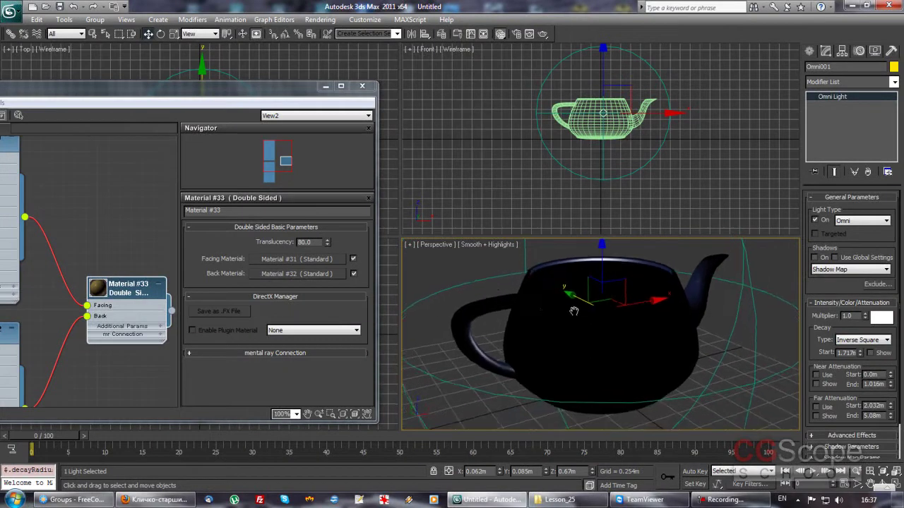
Step: Render the teapot, then set Translucency to 50 and re-render
key("shift+q")
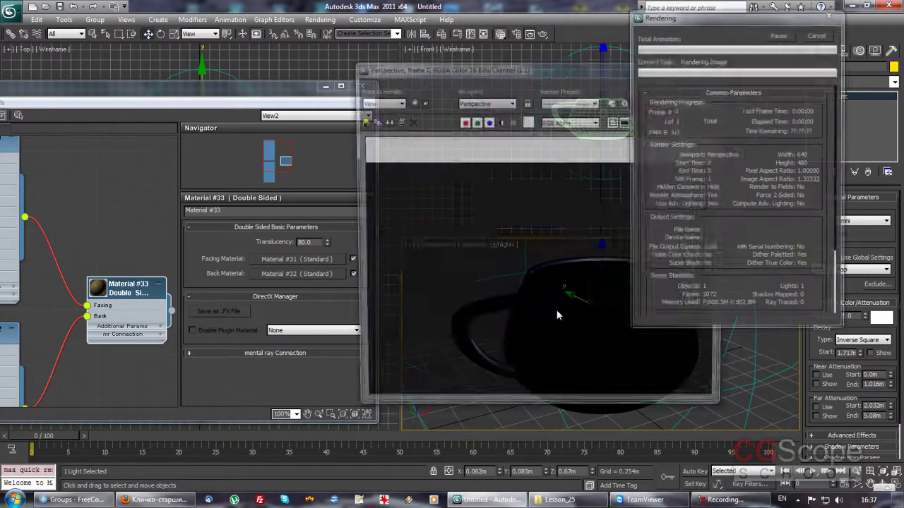
left_click(213, 247)
left_click_drag(317, 242, 268, 243)
type("50")
key("Return")
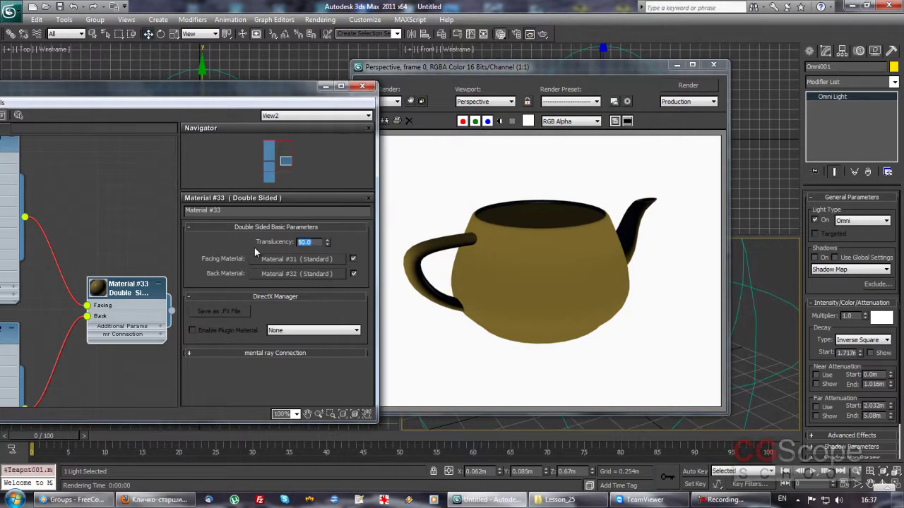
left_click(688, 85)
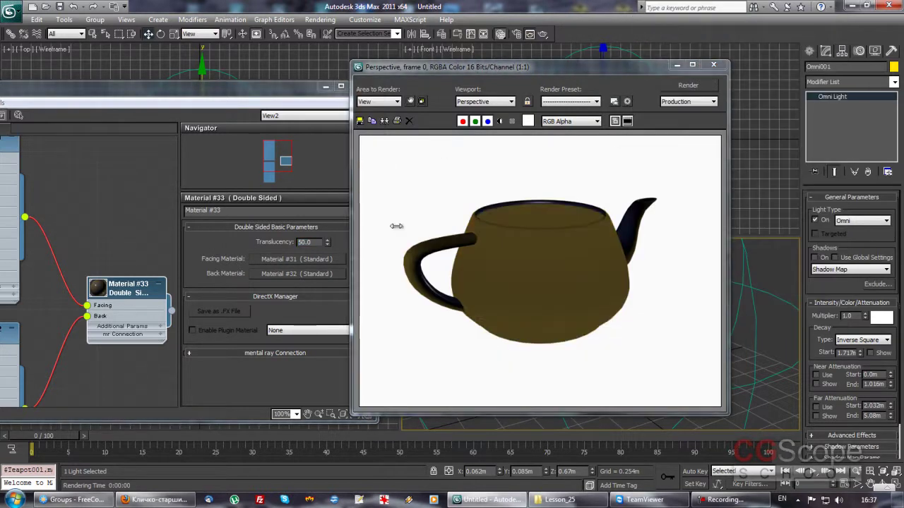
Step: Lower Translucency to 10, re-render, and close the render window
double_click(315, 242)
type("10")
key("Return")
left_click(704, 86)
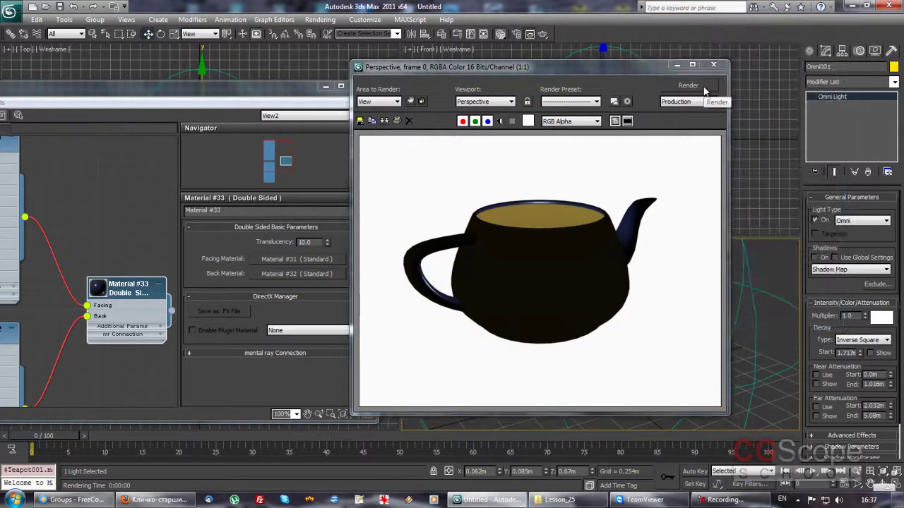
left_click(713, 65)
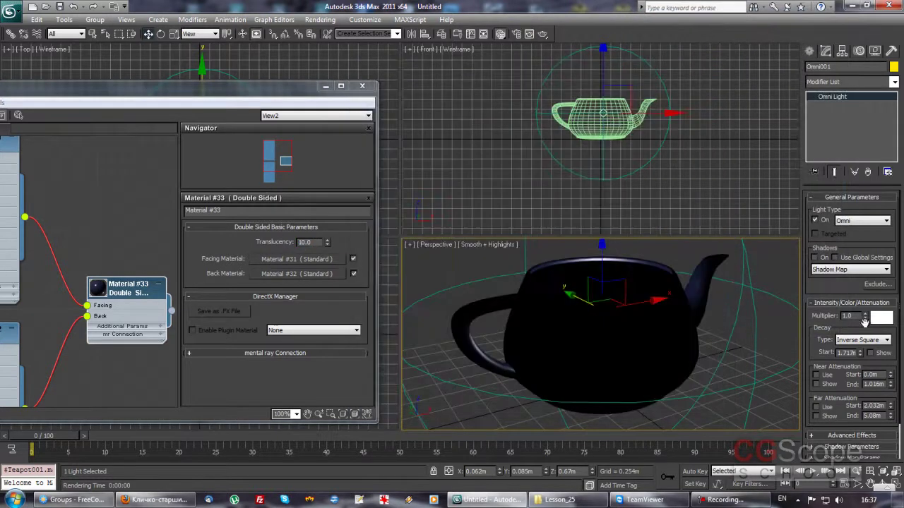
Step: Set the omni light's decay Start to 0.79m and Multiplier to 3.0, then render
left_click_drag(860, 353, 858, 385)
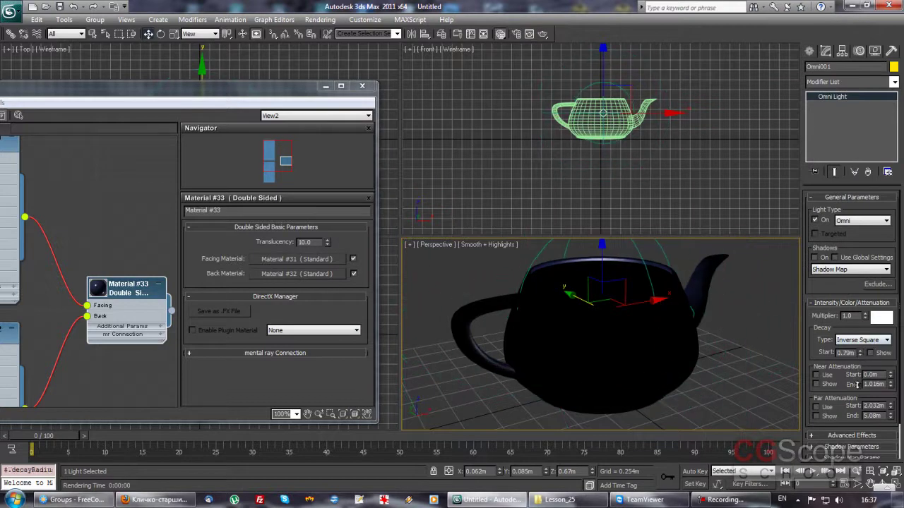
double_click(853, 315)
type("3")
key("Return")
key("shift+q")
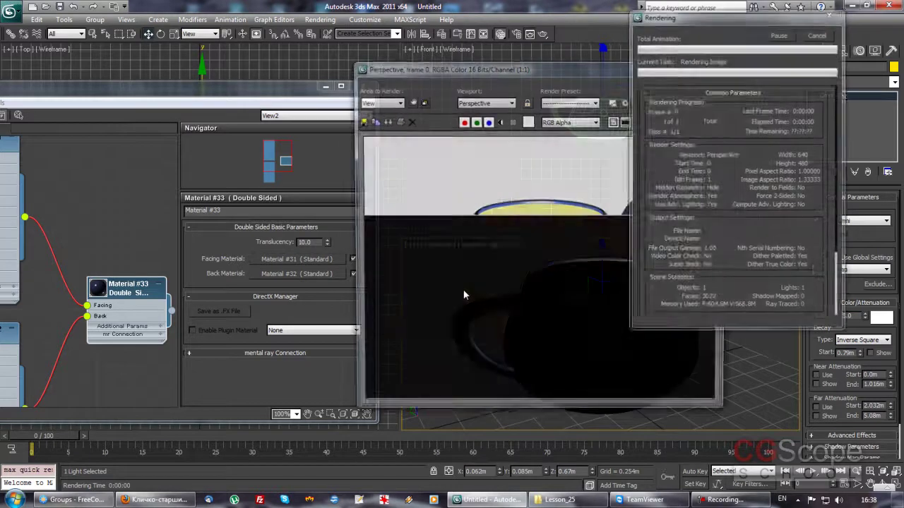
Step: Lower Translucency to 4.7, then reset it to 0.0, re-rendering each time
left_click(297, 305)
left_click_drag(327, 242, 332, 268)
key("shift+q")
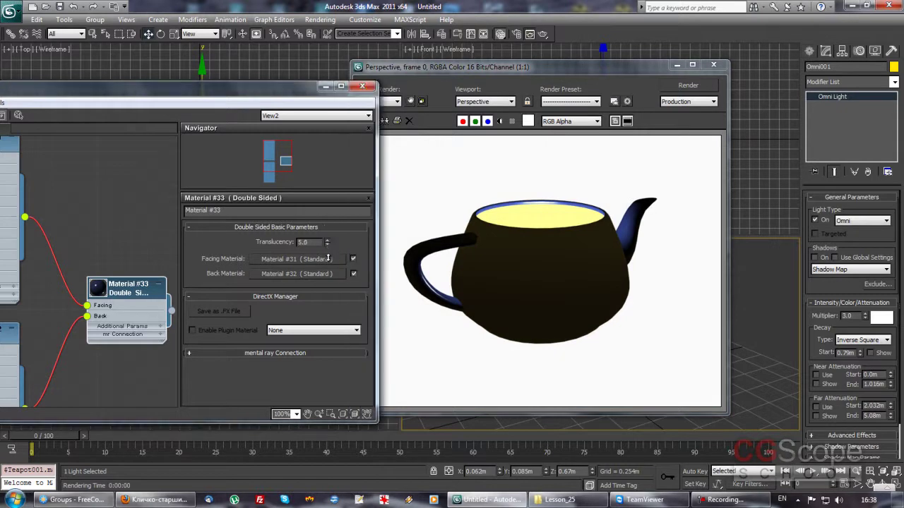
left_click(680, 86)
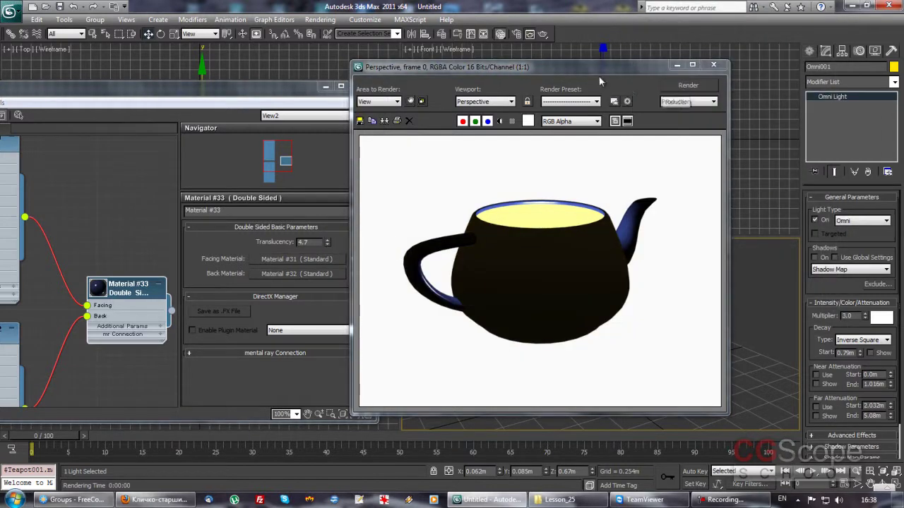
left_click_drag(598, 68, 650, 63)
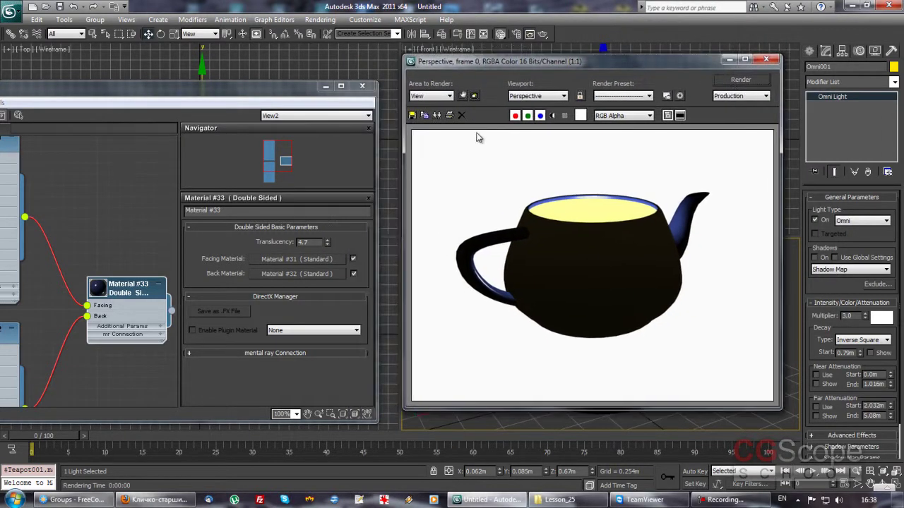
right_click(328, 243)
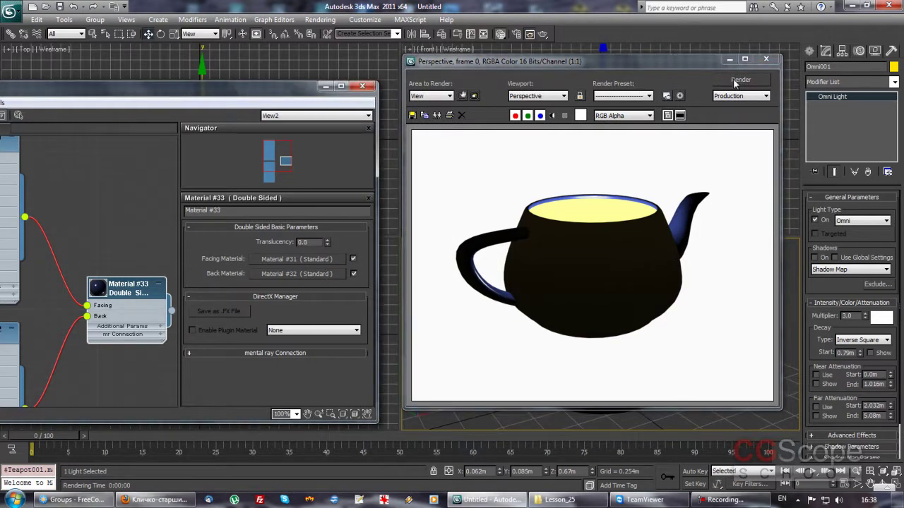
left_click(740, 80)
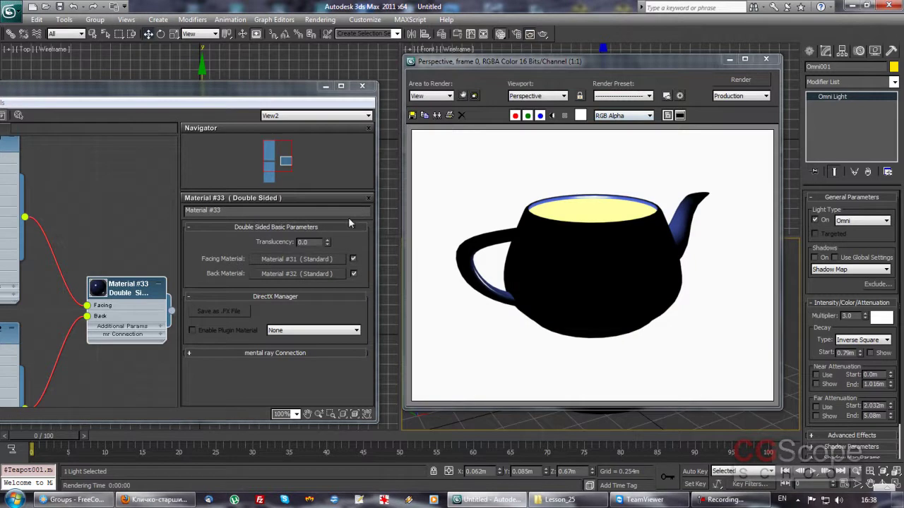
left_click_drag(826, 286, 826, 284)
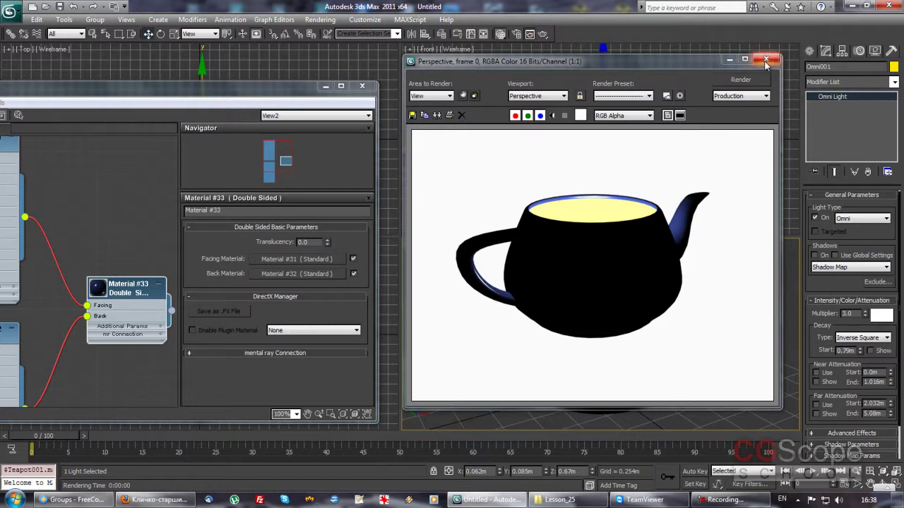
Step: Clone the omni light as Omni002, set Multiplier 1.0 and raise its decay Start to 1.99m
left_click(766, 59)
middle_click_drag(647, 262, 600, 308, "alt")
left_click_drag(601, 311, 575, 449, "shift")
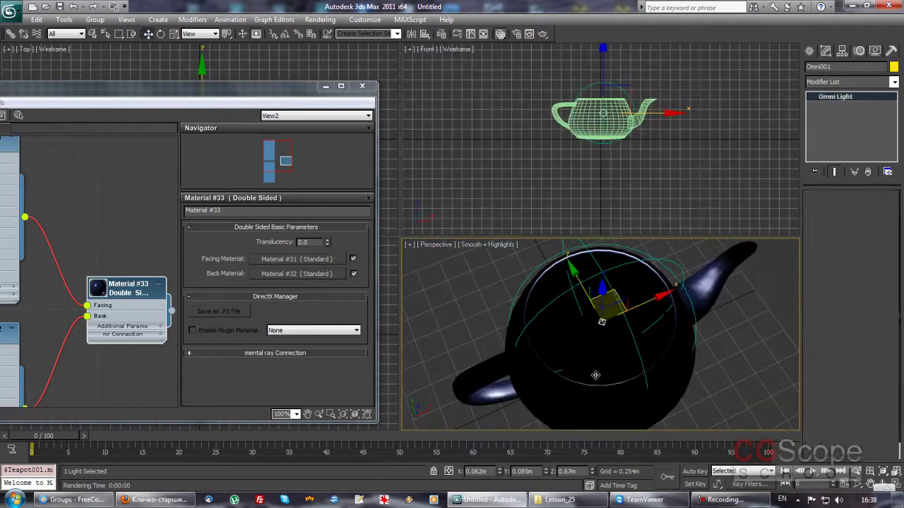
left_click(461, 300)
middle_click_drag(469, 306, 610, 349, "alt")
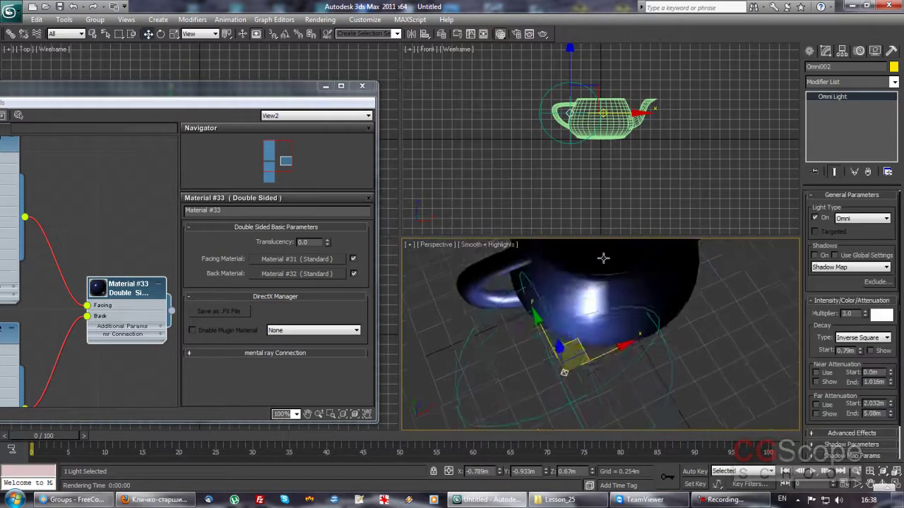
left_click_drag(611, 351, 614, 385)
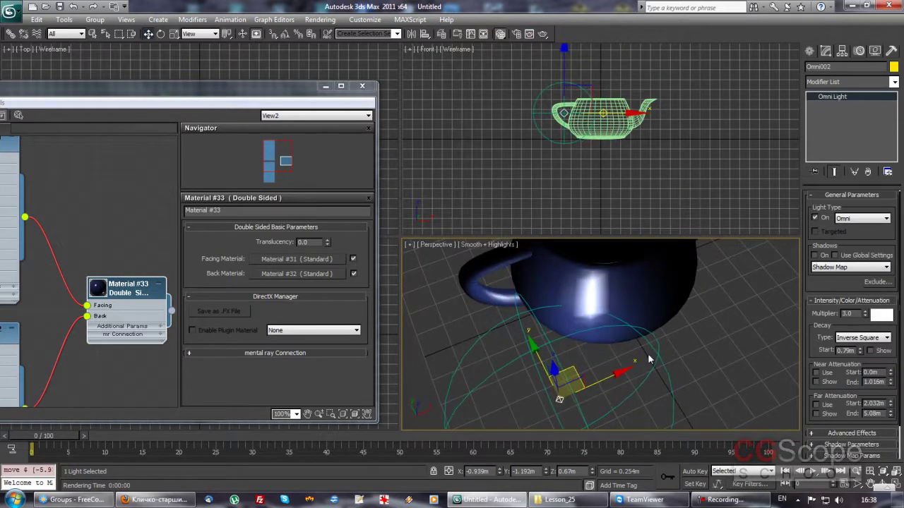
double_click(847, 313)
type("1")
key("Return")
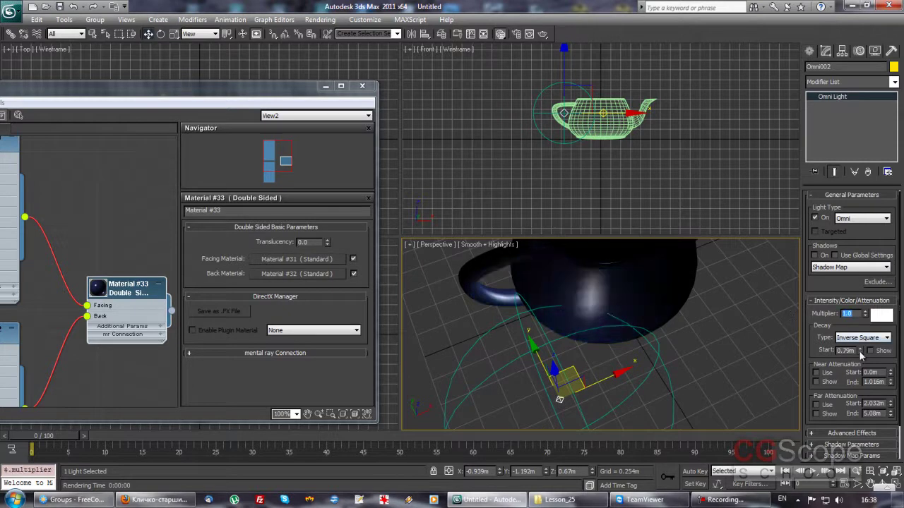
left_click_drag(865, 350, 850, 257)
Step: Render the teapot, then dim the light Multiplier to 0.7 and re-render
middle_click_drag(519, 313, 589, 365, "alt")
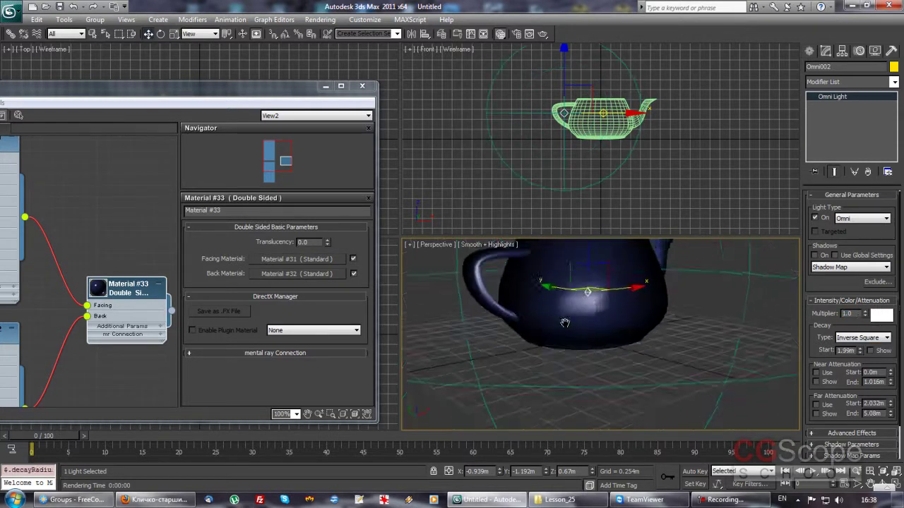
scroll(589, 365, "up", 2)
scroll(595, 363, "up", 2)
scroll(600, 353, "up", 2)
scroll(618, 325, "up", 1)
key("shift+q")
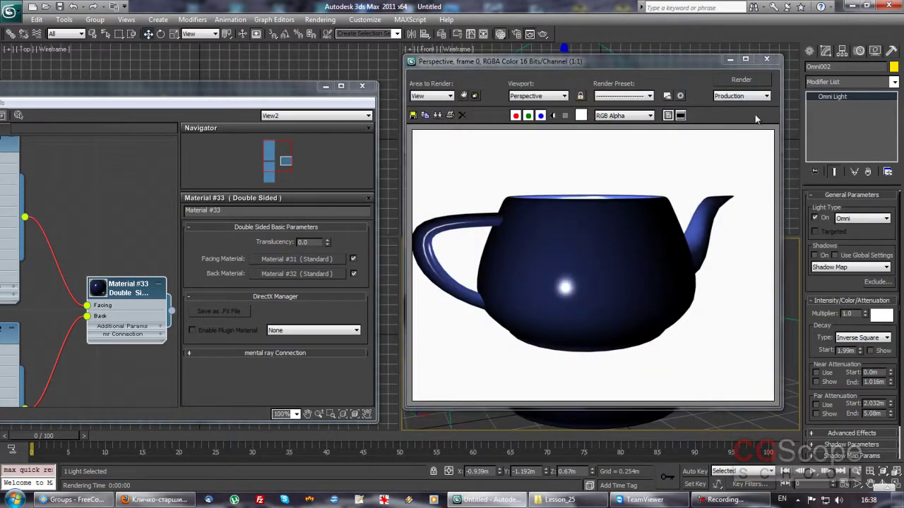
left_click_drag(703, 60, 701, 60)
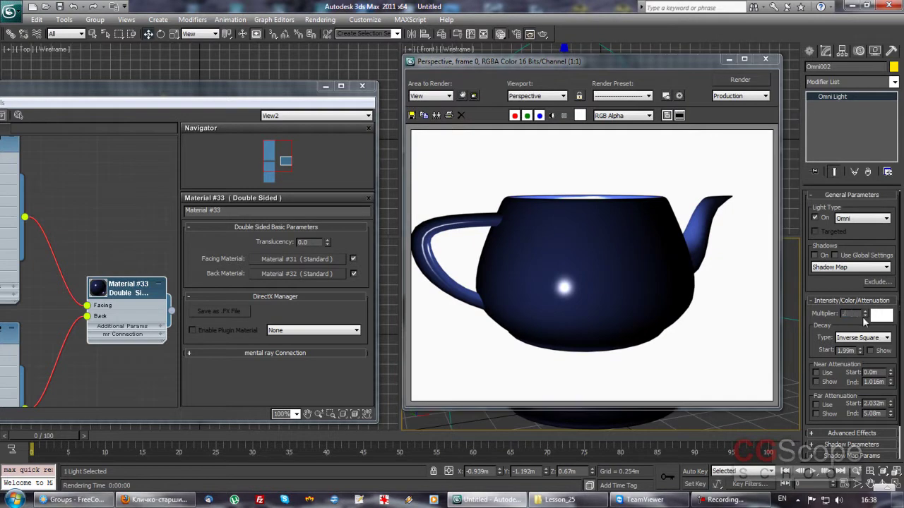
type("7")
key("Return")
left_click(739, 79)
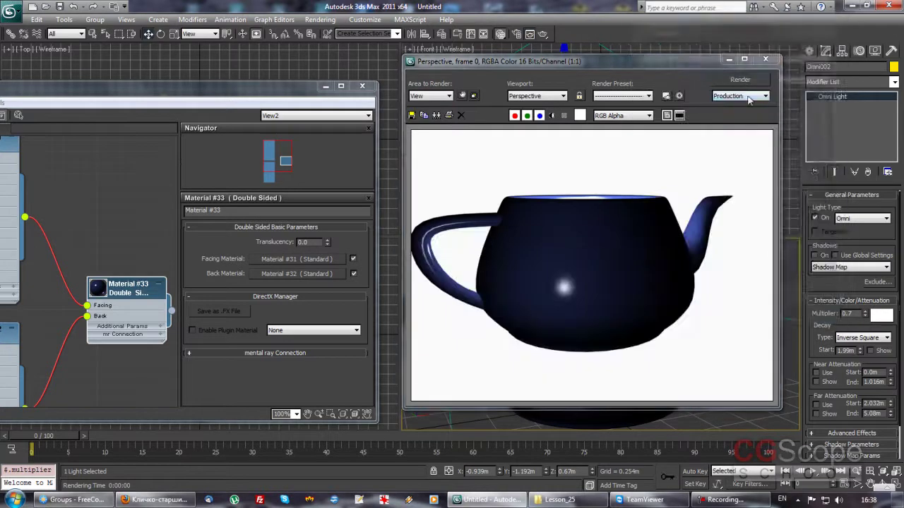
Step: Raise the Double Sided Translucency stepwise to 2.7 and 4.6, re-rendering each time
left_click(327, 241)
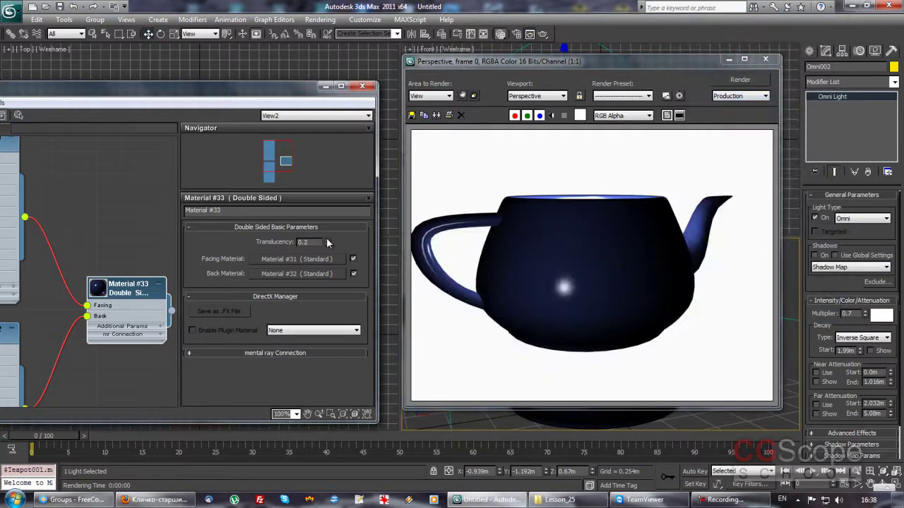
left_click(739, 79)
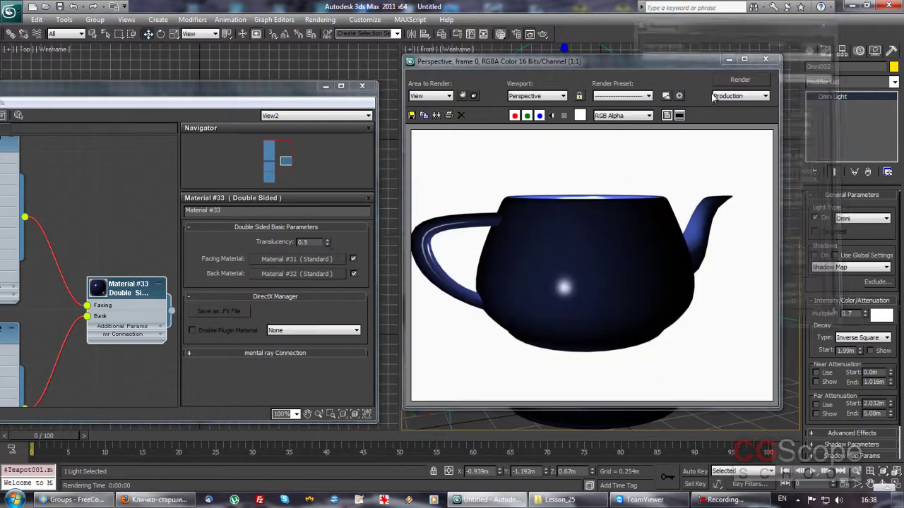
left_click_drag(326, 241, 332, 229)
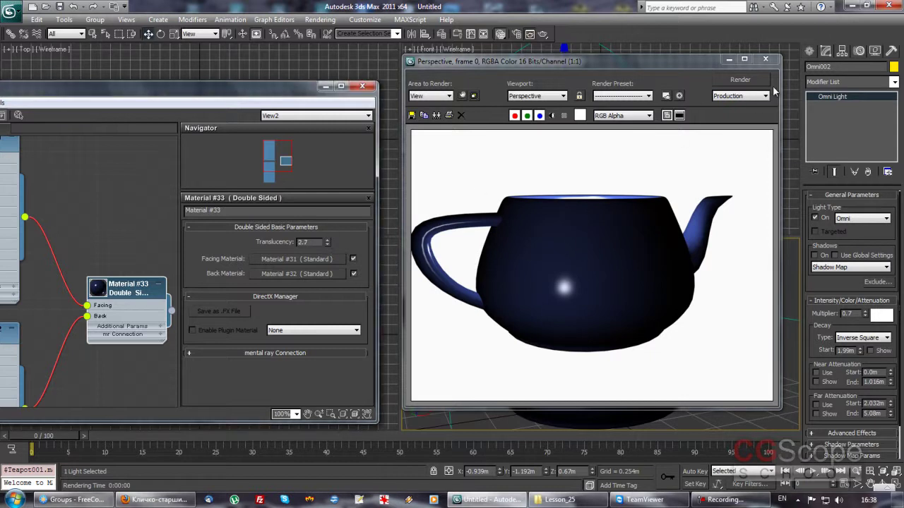
left_click(740, 79)
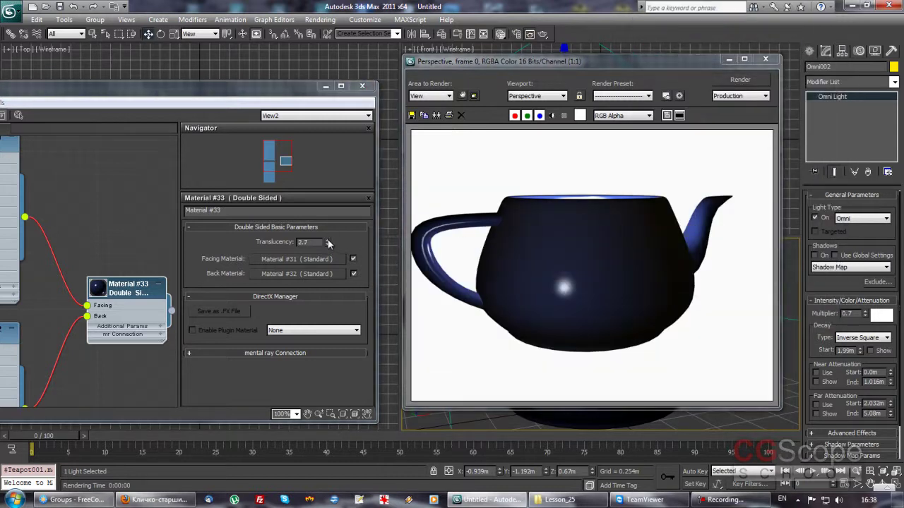
left_click_drag(328, 244, 329, 233)
left_click(740, 79)
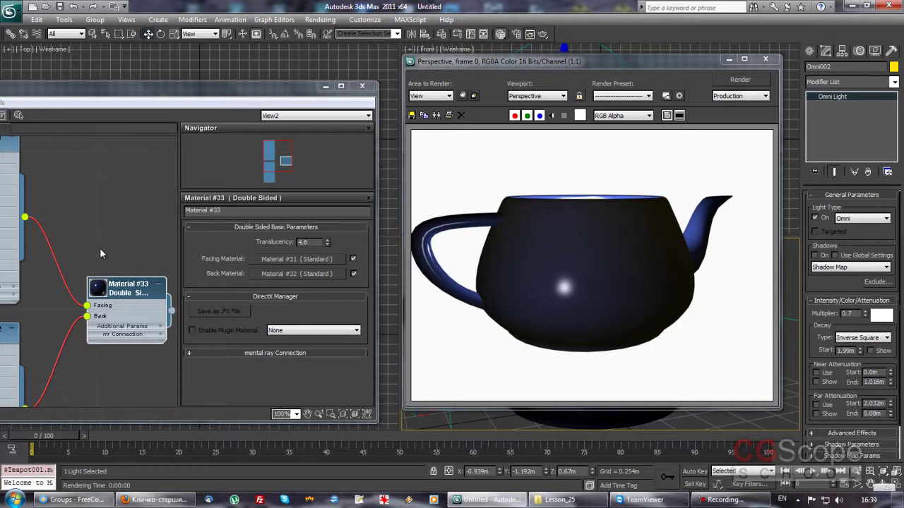
Step: Raise Translucency to 7.2 and then 9.0, re-rendering after each change
middle_click_drag(116, 250, 146, 239)
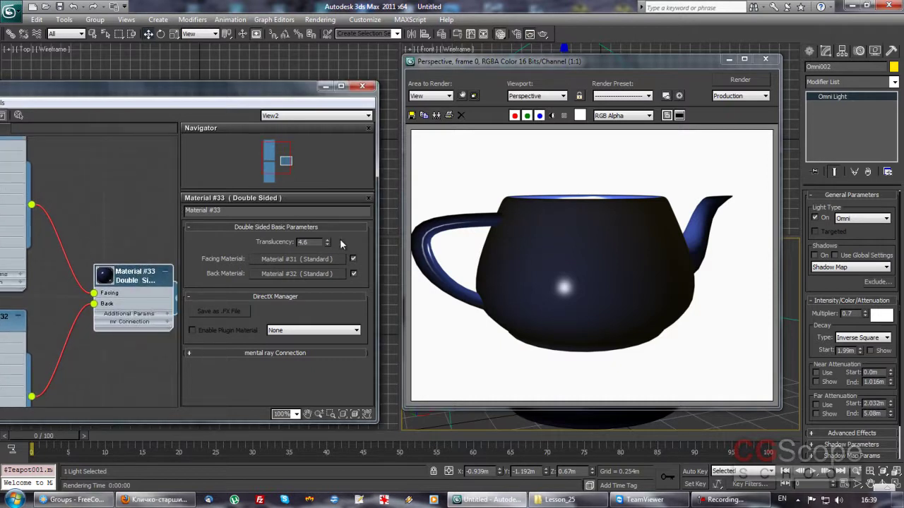
left_click_drag(327, 242, 330, 230)
left_click(728, 83)
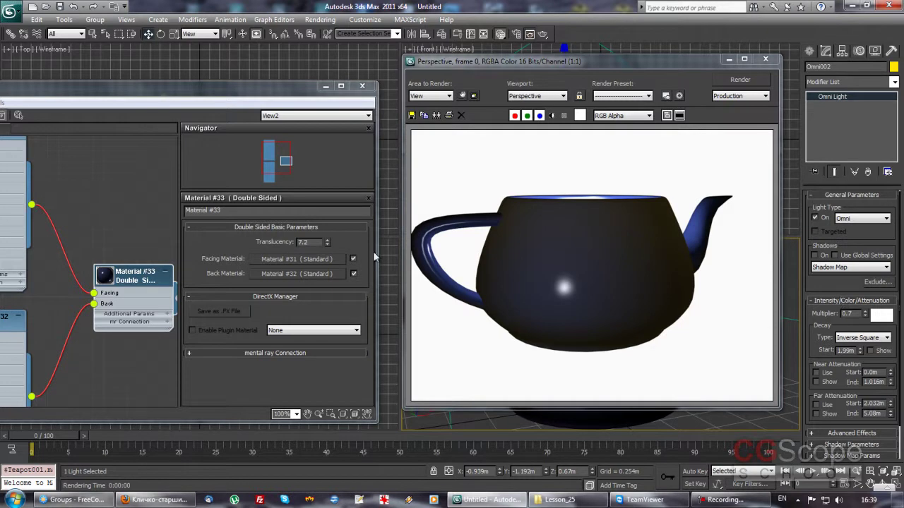
left_click_drag(327, 244, 326, 235)
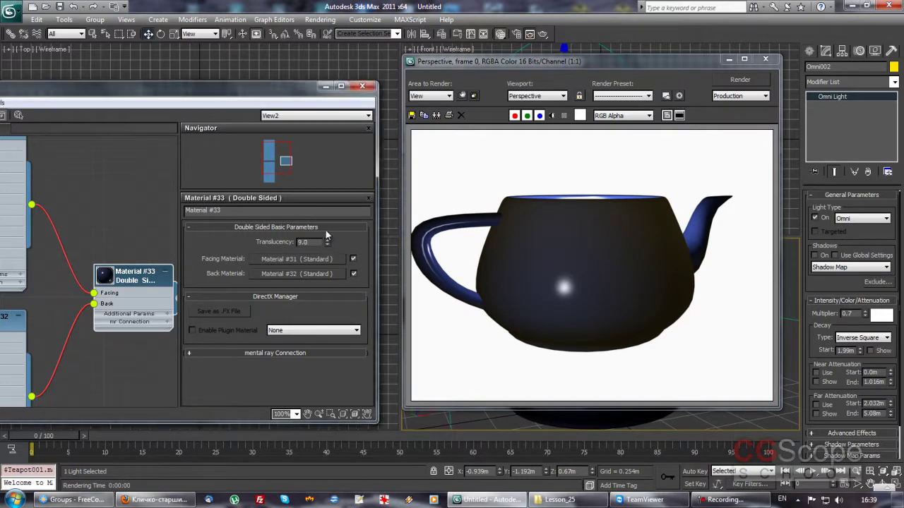
left_click(738, 81)
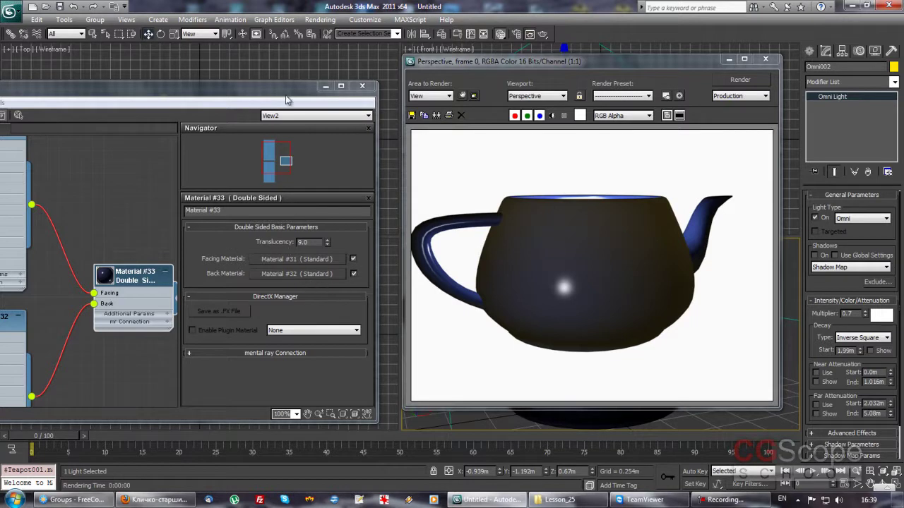
left_click_drag(287, 87, 341, 66)
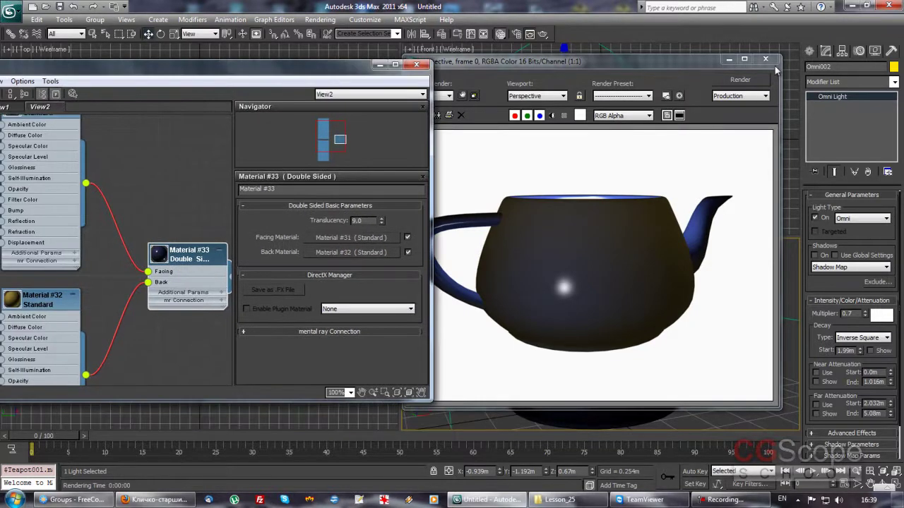
Step: Close the render window and delete the omni light from the scene
left_click(765, 58)
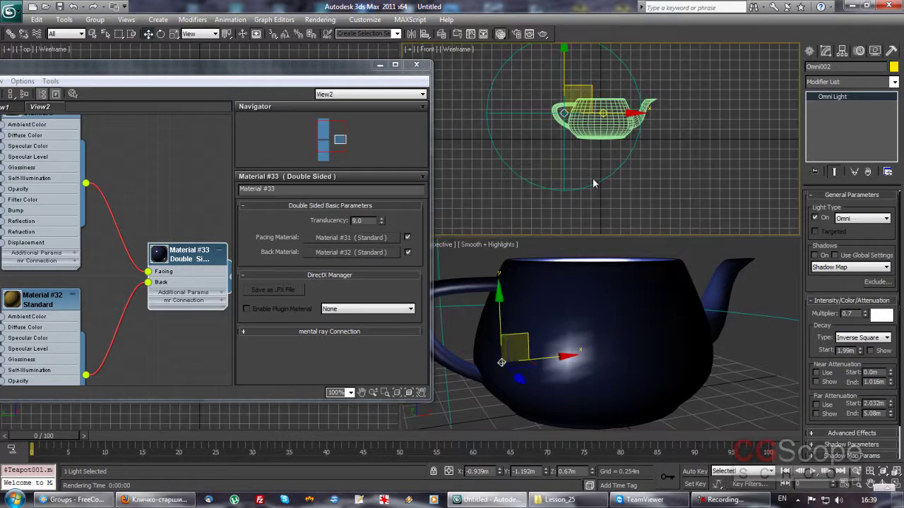
key("Delete")
key("ctrl+z")
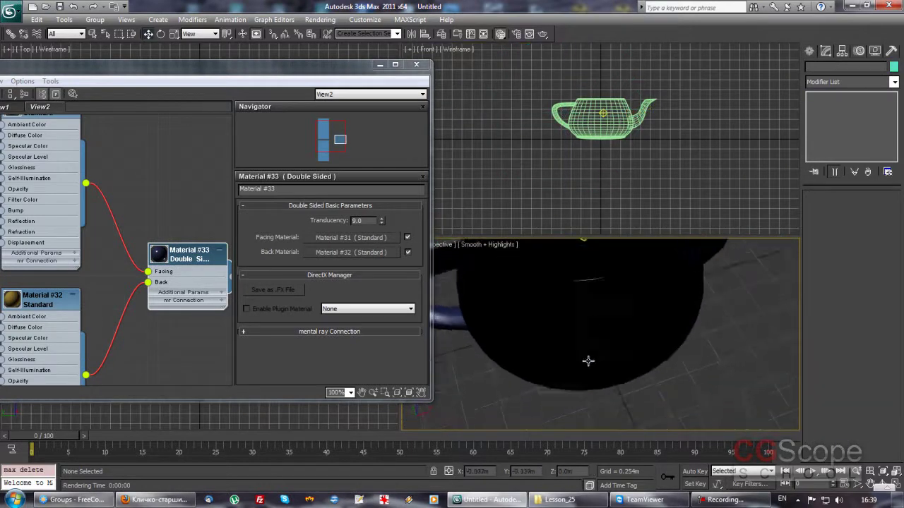
left_click(597, 296)
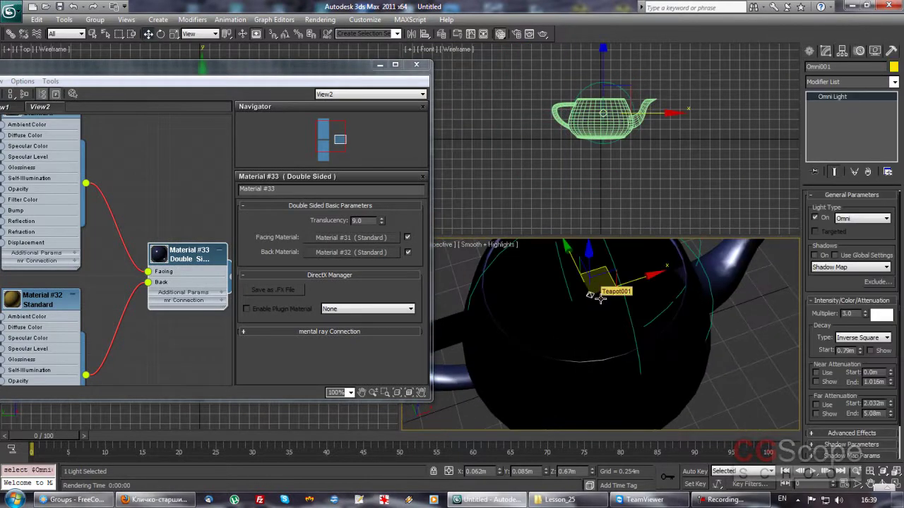
key("Delete")
key("shift+z")
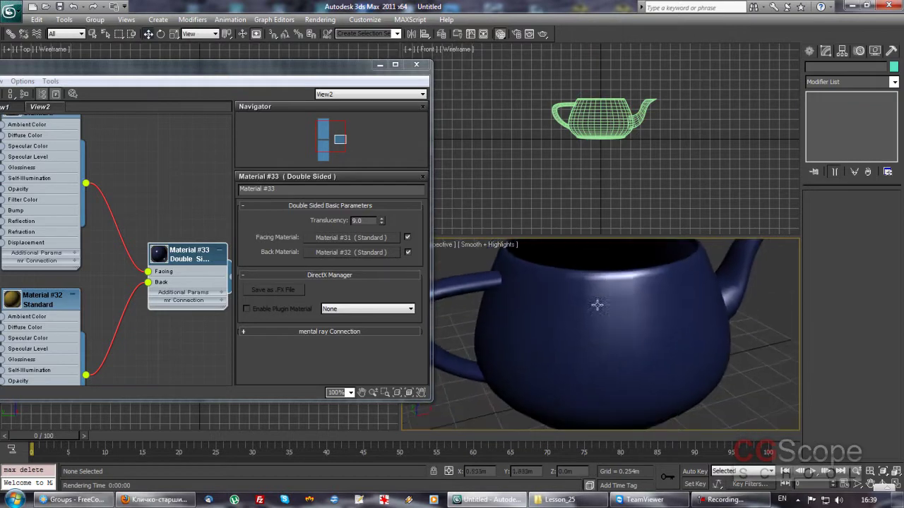
Step: Reset Translucency to 0.0 and render the plain navy teapot
left_click_drag(236, 67, 361, 71)
middle_click_drag(262, 165, 246, 162)
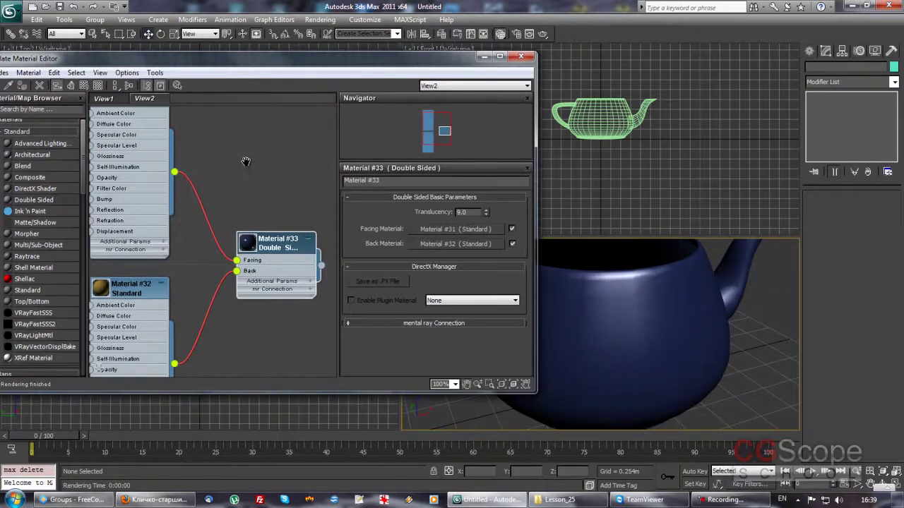
right_click(486, 212)
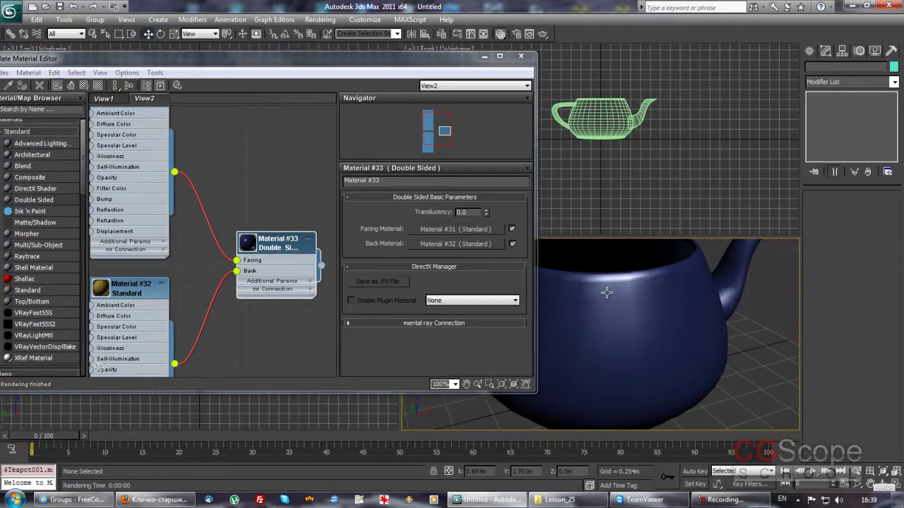
key("shift+q")
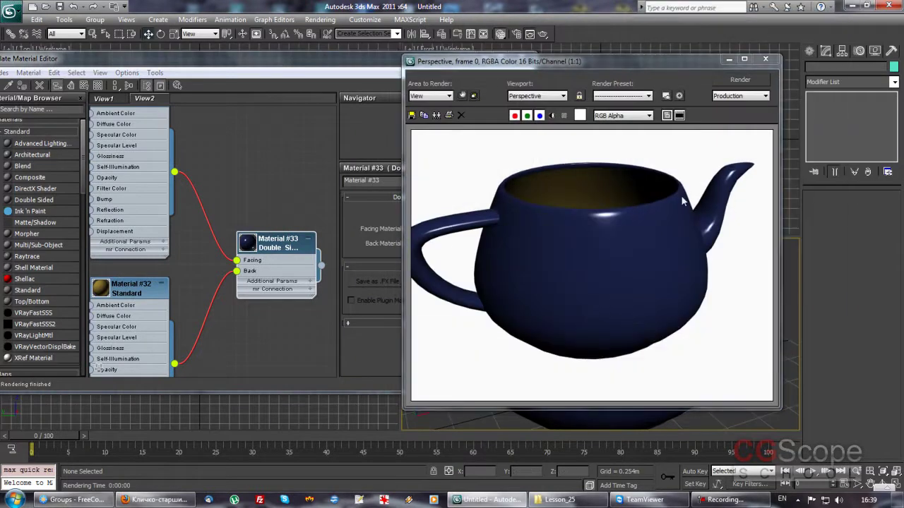
left_click(768, 62)
mouse_move(283, 192)
middle_mouse_down()
mouse_move(296, 167)
mouse_move(291, 197)
middle_mouse_up()
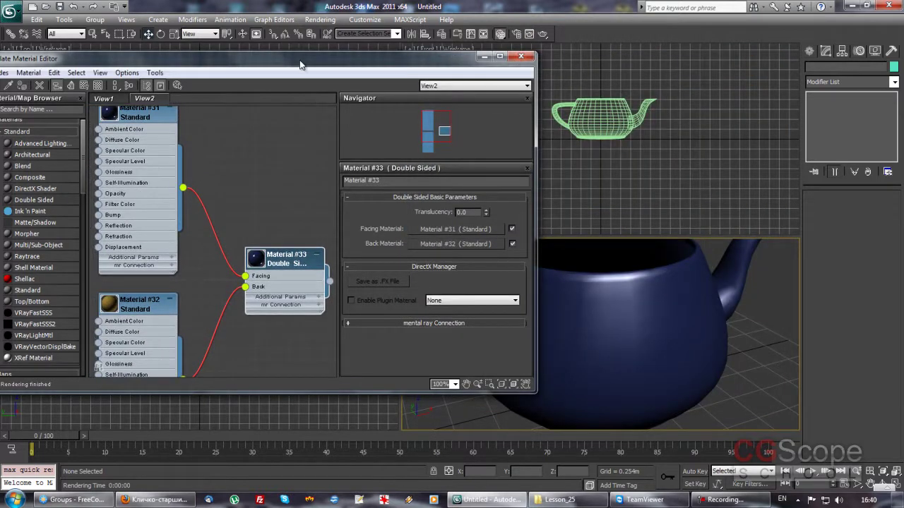
left_click_drag(303, 63, 351, 63)
Step: Create a new Slate material view, accepting the default name View3
right_click(201, 98)
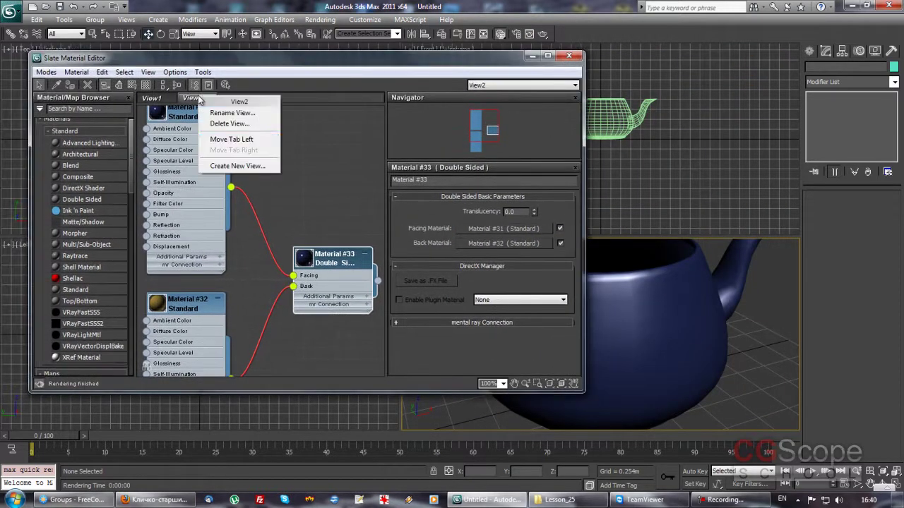
left_click(233, 163)
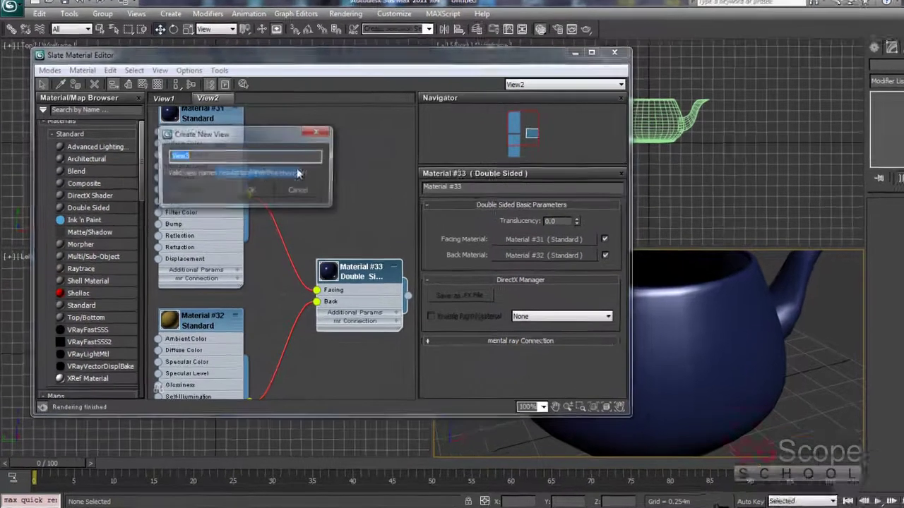
key("Return")
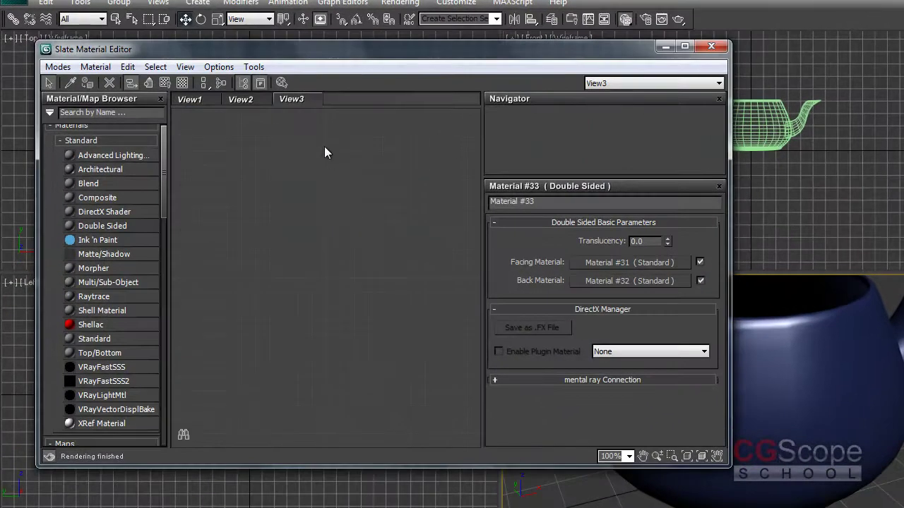
left_click_drag(163, 194, 165, 196)
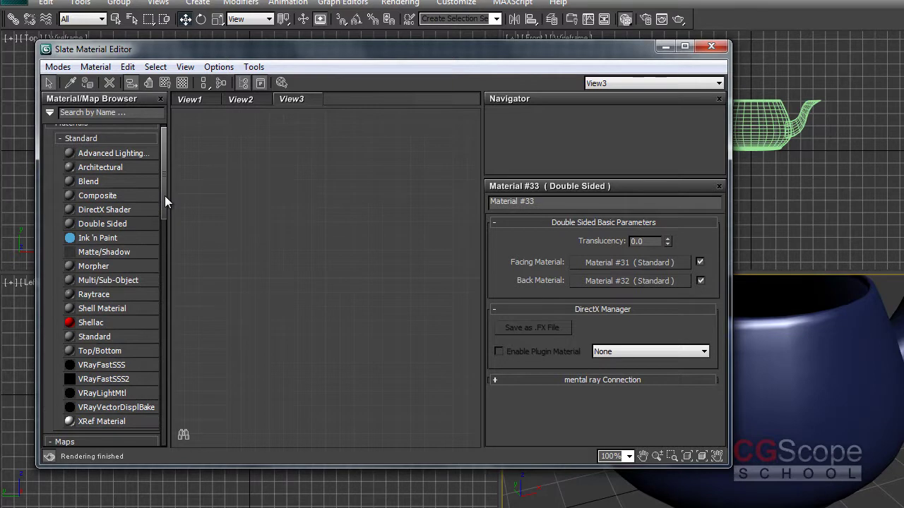
left_click_drag(165, 196, 169, 195)
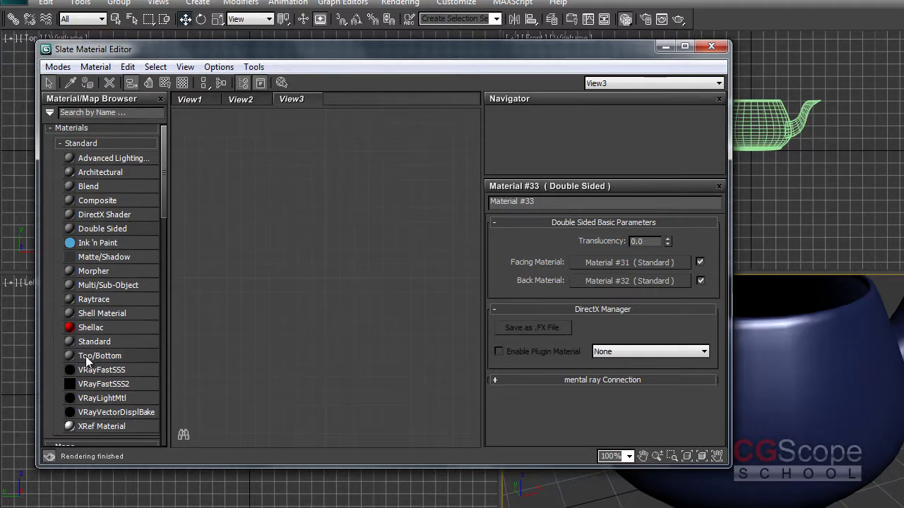
Step: Add a Top/Bottom material node (Material #38) to View3 and enlarge its preview sphere
left_click_drag(87, 361, 304, 275)
left_click_drag(311, 217, 311, 217)
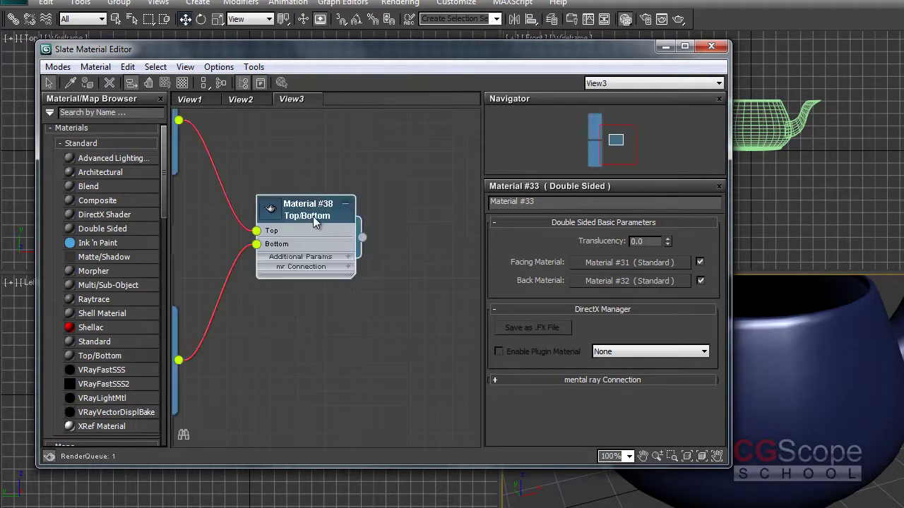
double_click(324, 209)
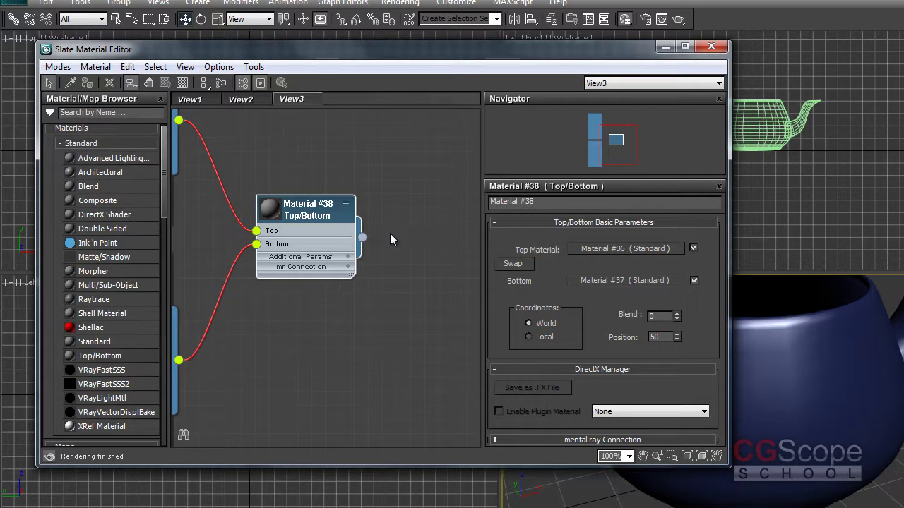
double_click(268, 209)
middle_click_drag(300, 228, 352, 202)
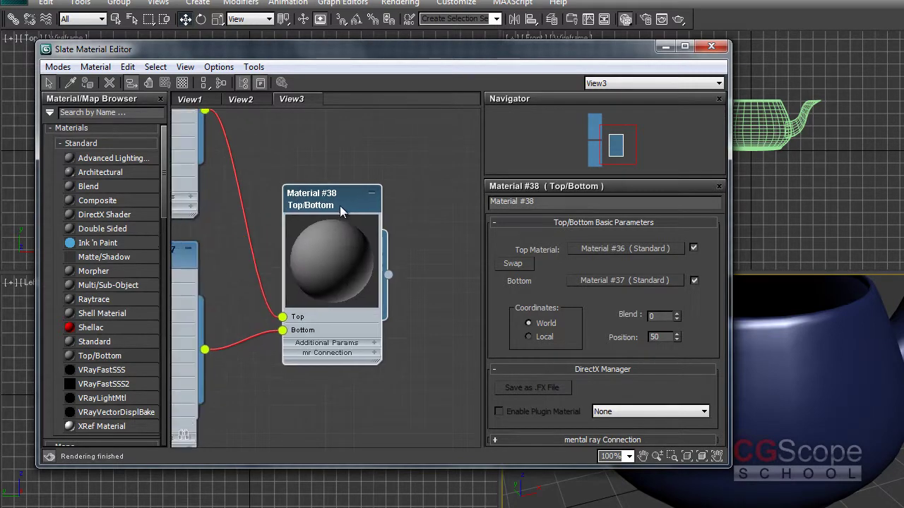
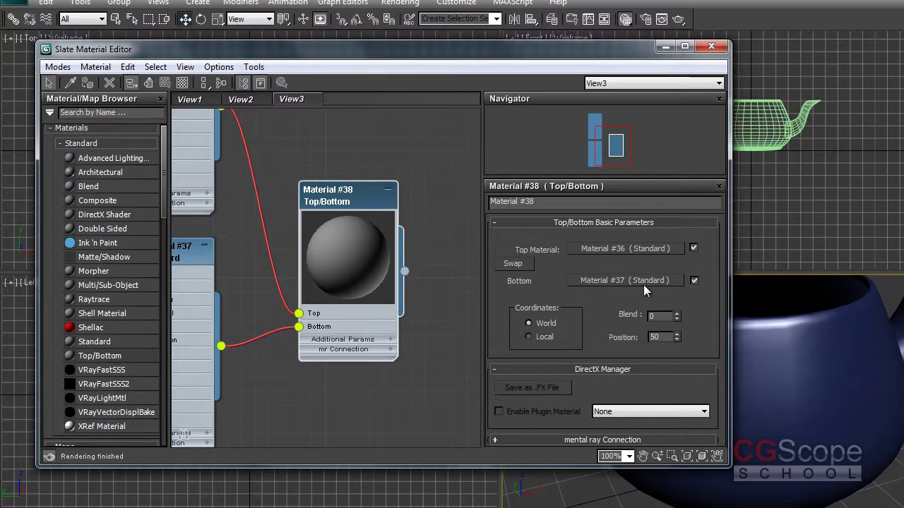
Step: Pan the Slate node view to the Top/Bottom material, then minimize the editor
middle_click_drag(316, 353, 369, 349)
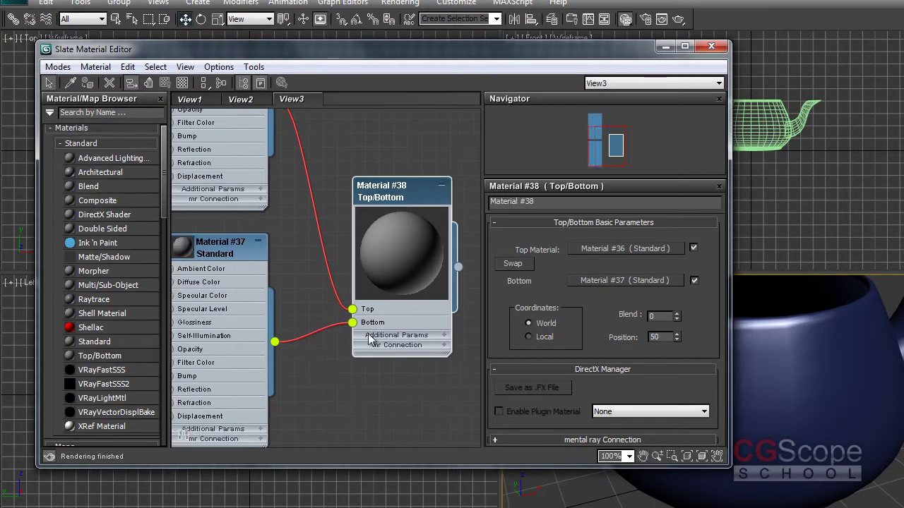
middle_click_drag(309, 313, 293, 306)
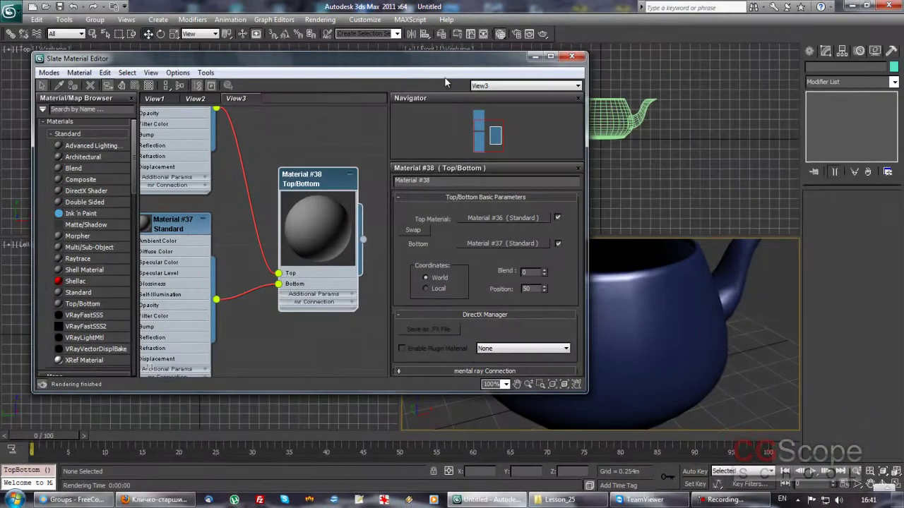
left_click(534, 56)
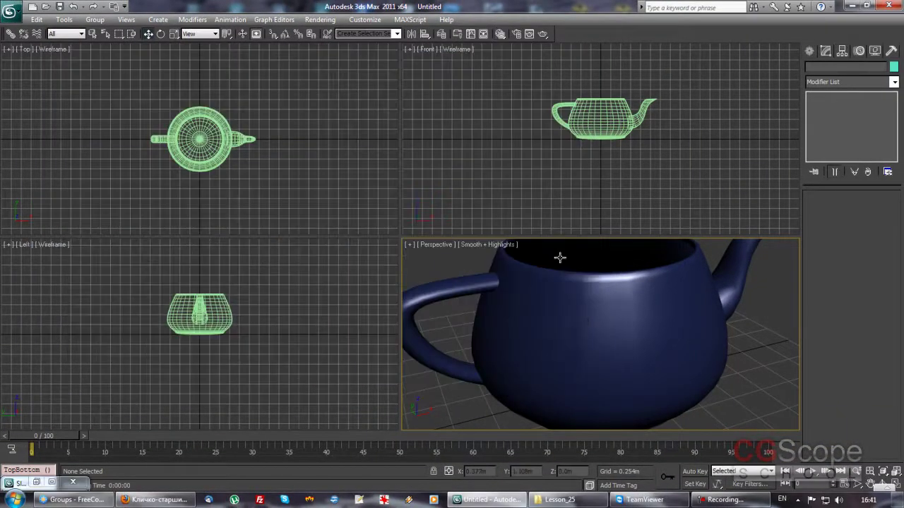
Step: Zoom out the Perspective viewport and select the teapot
scroll(577, 319, "down", 3)
scroll(578, 319, "down", 4)
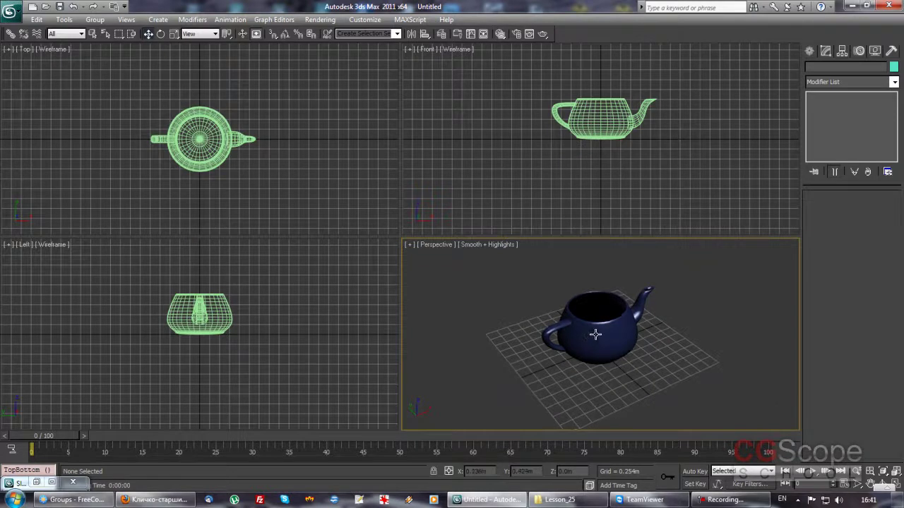
left_click(583, 335)
middle_click_drag(584, 334, 557, 326)
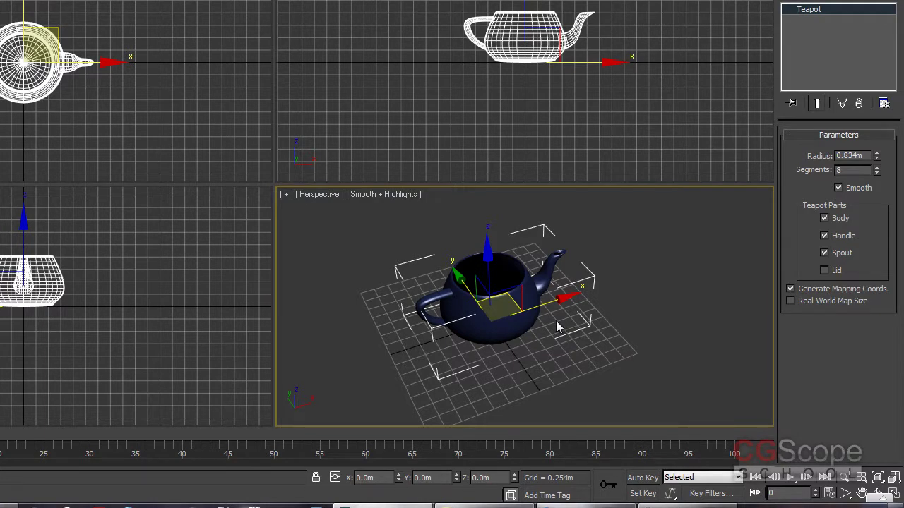
middle_click_drag(556, 322, 553, 323)
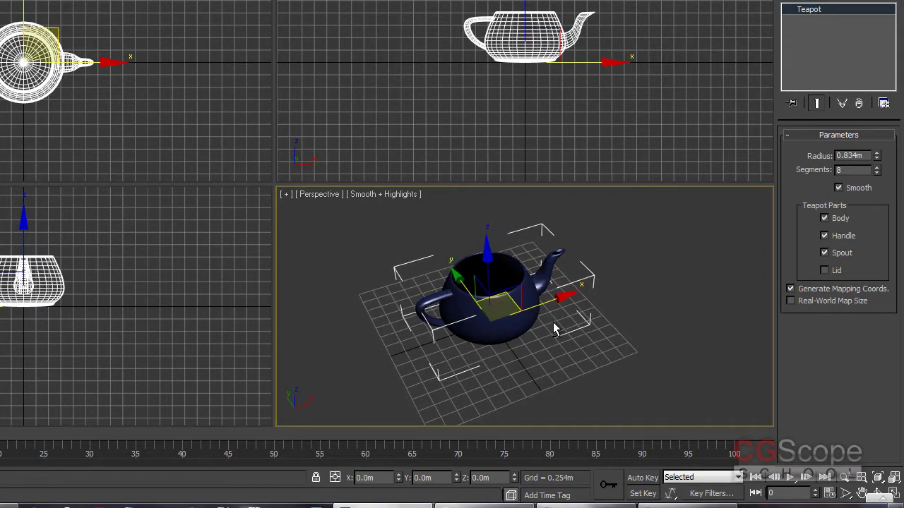
Step: Delete the teapot and drag out a new Plane across the grid
key("Delete")
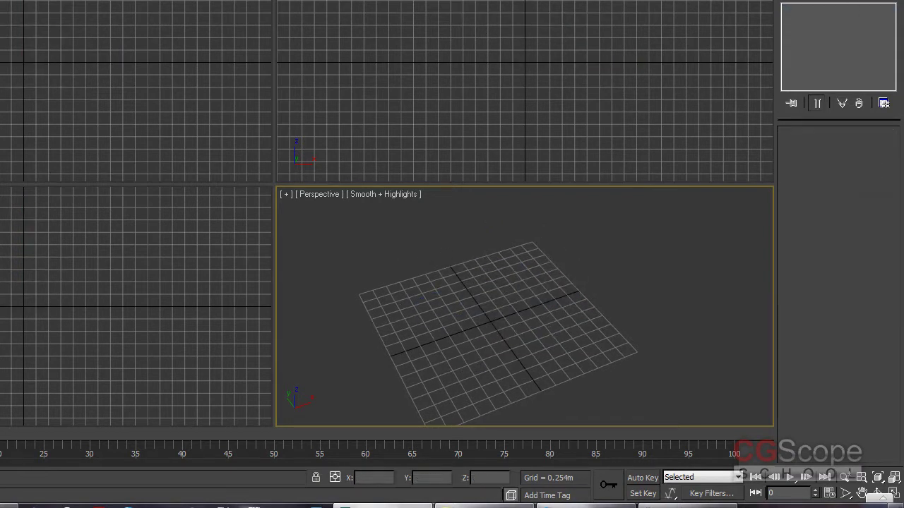
mouse_move(563, 341)
middle_mouse_down("alt")
mouse_move(547, 308)
mouse_move(521, 321)
middle_mouse_up("alt")
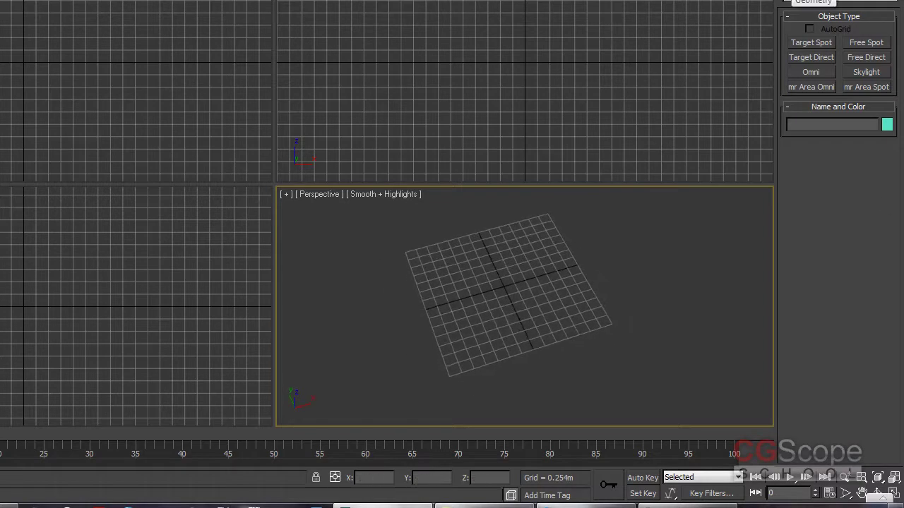
left_click(794, 0)
left_click(866, 103)
scroll(476, 244, "down", 1)
scroll(492, 262, "down", 3)
mouse_move(492, 263)
middle_mouse_down("alt")
mouse_move(483, 283)
mouse_move(437, 240)
middle_mouse_up("alt")
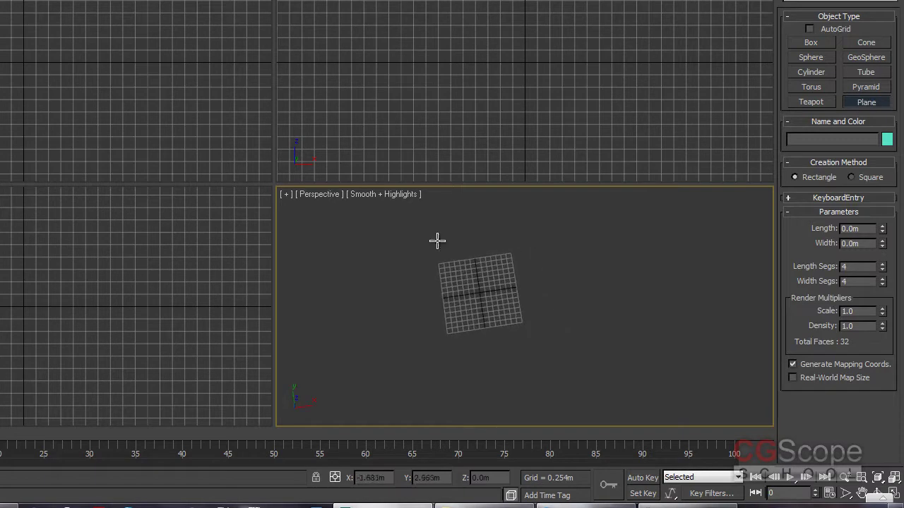
left_click_drag(410, 221, 616, 369)
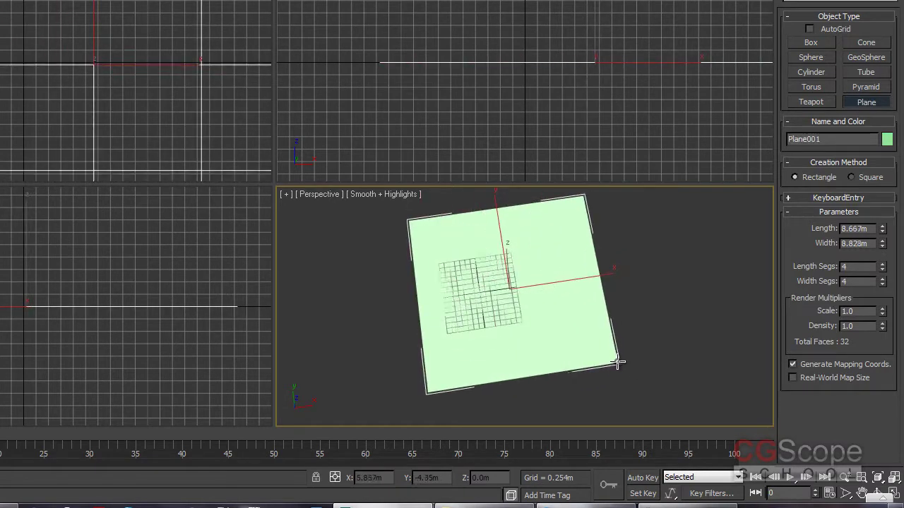
key("w")
middle_click_drag(616, 367, 553, 321, "alt")
Step: Center the plane at X/Y 0, show Edged Faces, and set 60×60 length/width segments
right_click(399, 478)
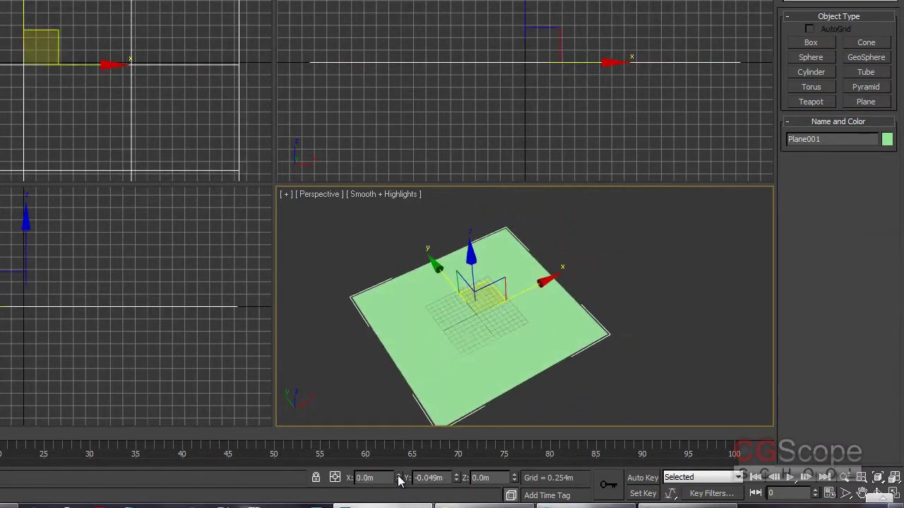
right_click(456, 480)
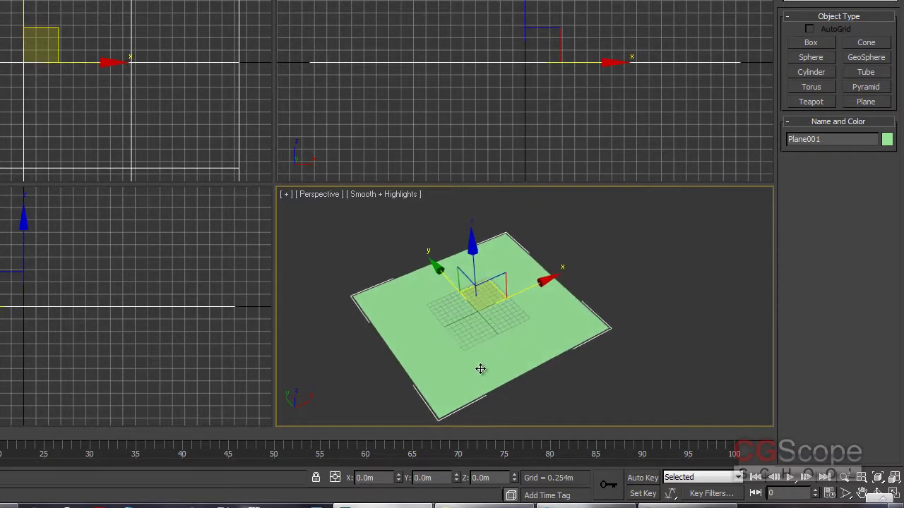
key("F4")
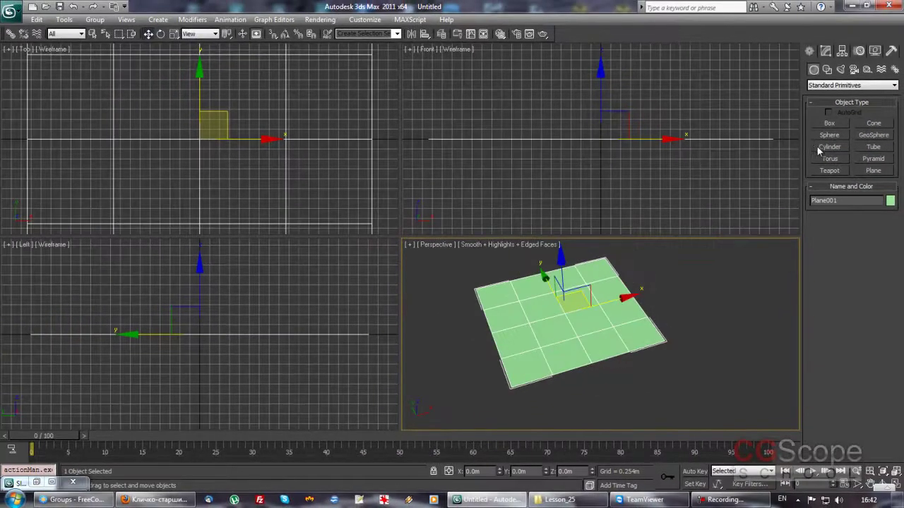
left_click(826, 54)
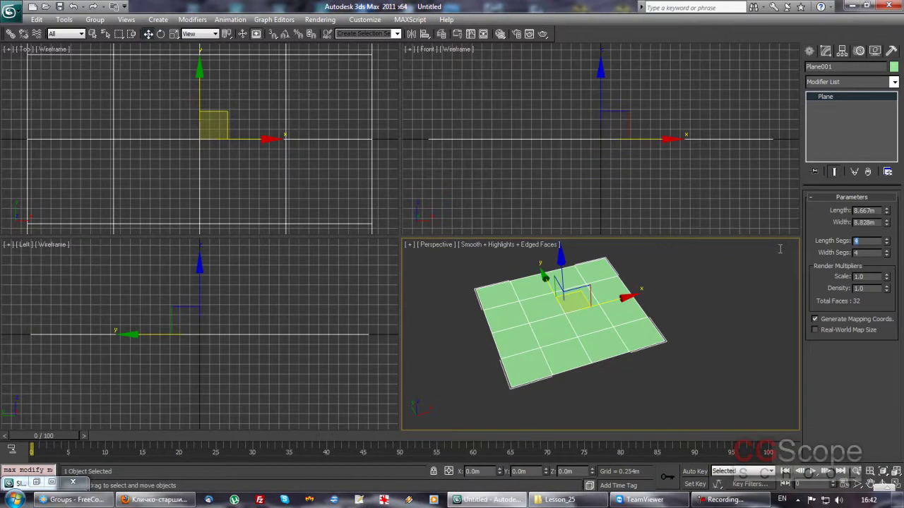
type("60")
key("Tab")
type("60")
key("Tab")
Step: Orbit and zoom around the plane, then maximize the Perspective viewport with Alt+W
mouse_move(531, 335)
middle_mouse_down("alt")
mouse_move(563, 345)
mouse_move(595, 336)
middle_mouse_up("alt")
scroll(596, 337, "up", 2)
scroll(596, 345, "up", 3)
scroll(596, 346, "down", 1)
scroll(581, 353, "down", 2)
scroll(584, 311, "down", 2)
key("alt+w")
mouse_move(565, 302)
middle_mouse_down("alt")
mouse_move(490, 273)
mouse_move(478, 280)
middle_mouse_up("alt")
Step: Add a Noise modifier to the plane
left_click(893, 83)
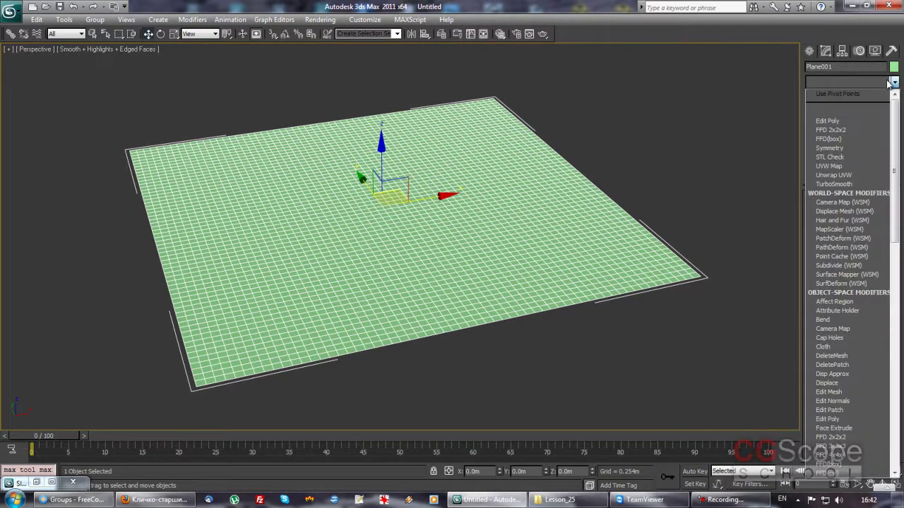
key("n")
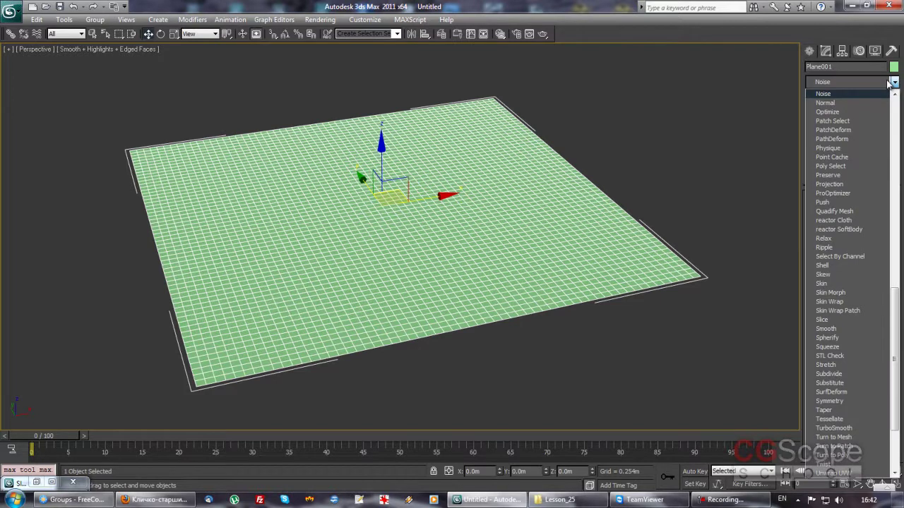
key("Return")
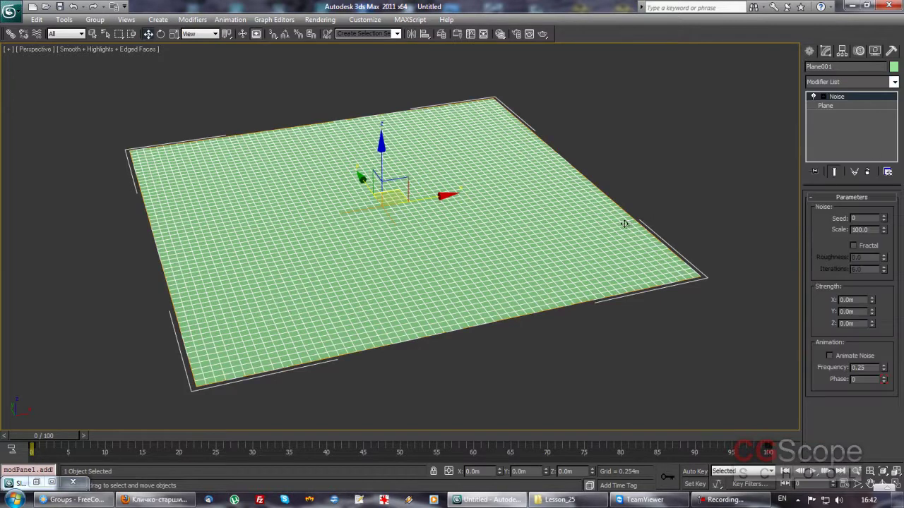
mouse_move(492, 211)
middle_mouse_down()
mouse_move(454, 211)
mouse_move(452, 223)
mouse_move(462, 218)
middle_mouse_up()
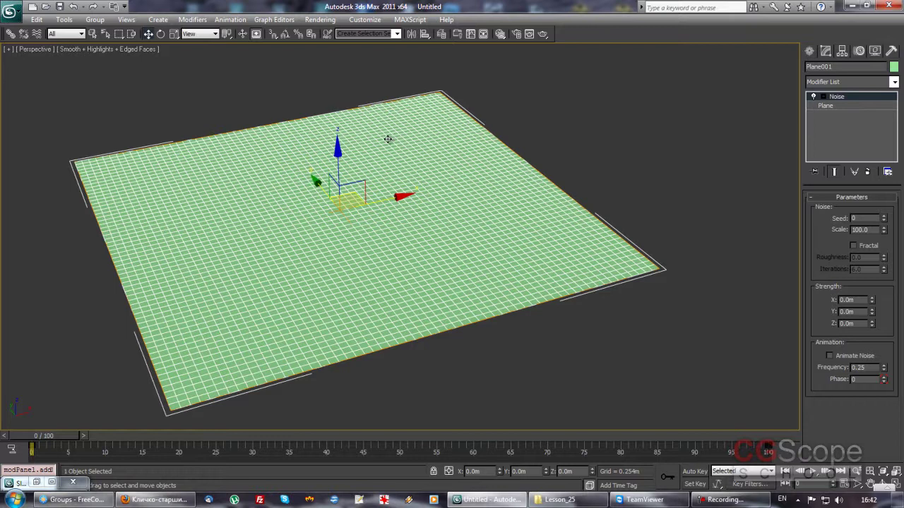
middle_click_drag(400, 180, 427, 173, "alt")
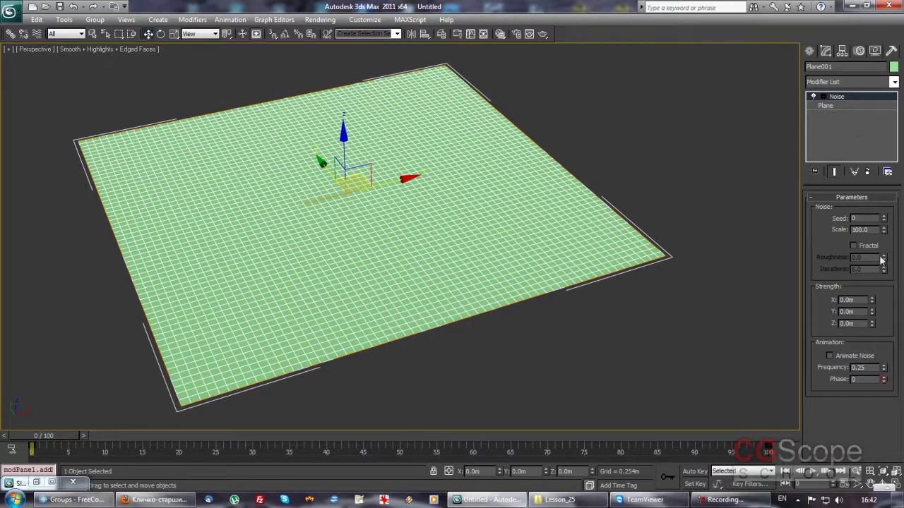
middle_click_drag(632, 206, 620, 239, "alt")
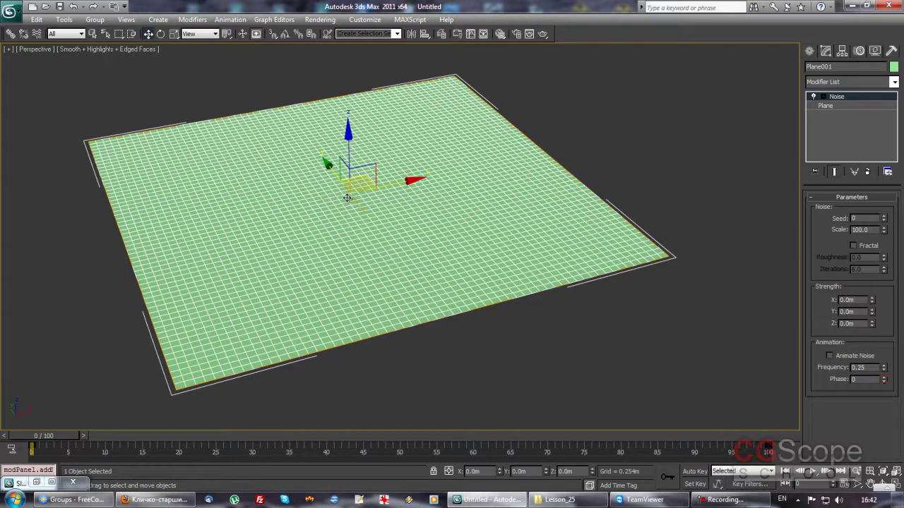
Step: Set the Noise Z strength to 5.281m and the scale to 111
left_click_drag(872, 324, 872, 268)
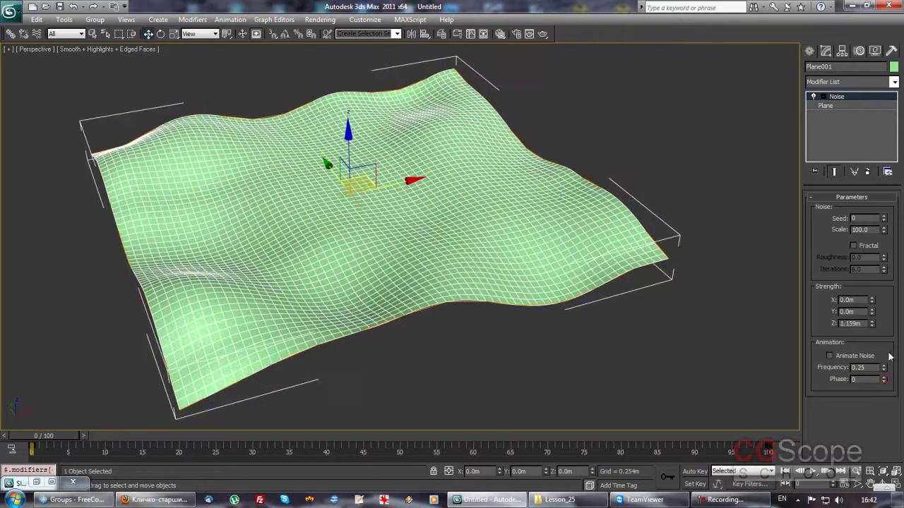
mouse_move(874, 324)
left_mouse_down()
mouse_move(850, 205)
mouse_move(661, 141)
left_mouse_up()
middle_click_drag(661, 140, 502, 199, "alt")
mouse_move(882, 231)
left_mouse_down()
mouse_move(886, 206)
mouse_move(886, 227)
left_mouse_up()
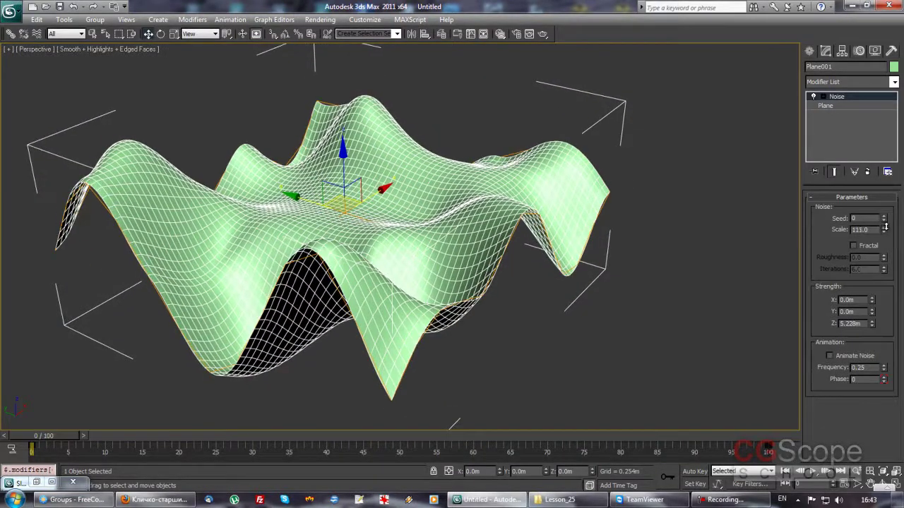
middle_click_drag(396, 212, 419, 220, "alt")
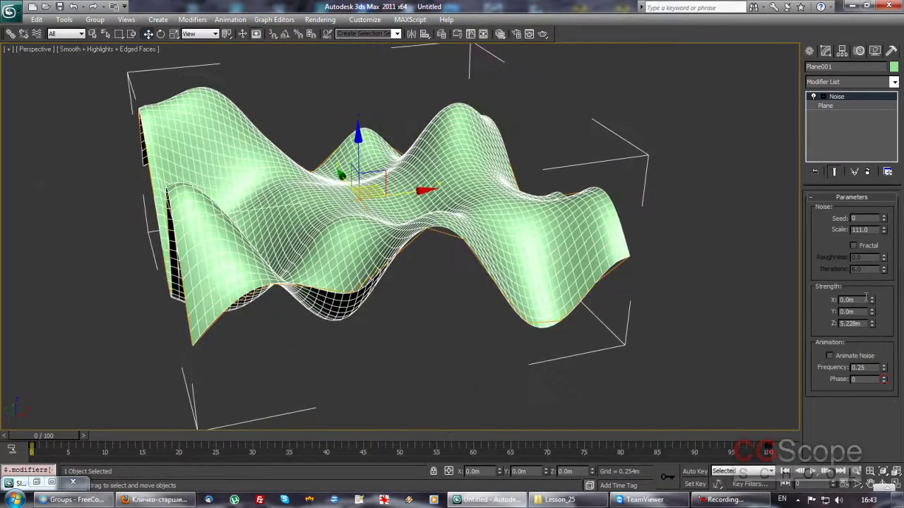
left_click_drag(873, 323, 874, 324)
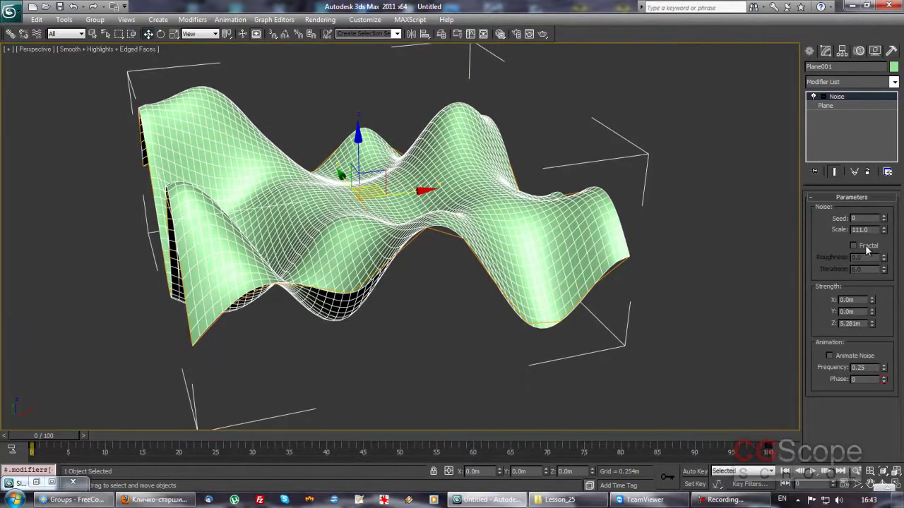
Step: Turn on Fractal and raise Noise Iterations to about 2.02
left_click(854, 246)
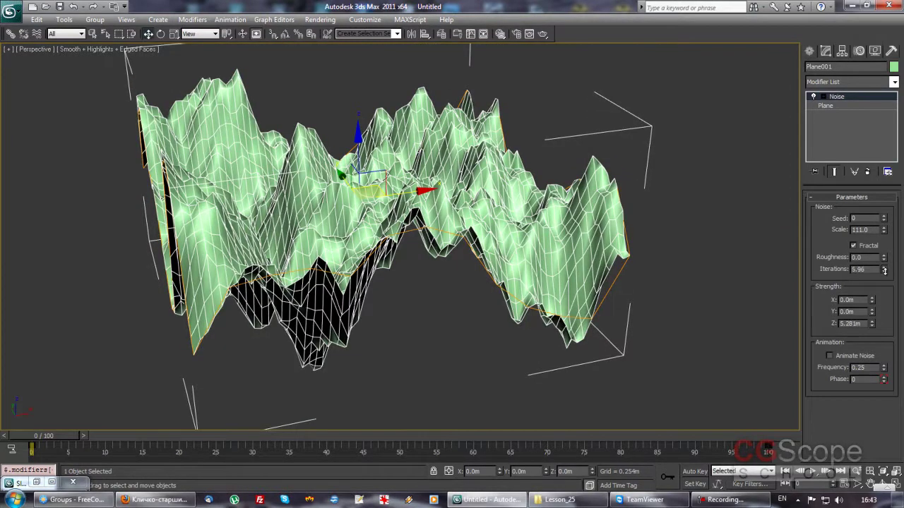
right_click(884, 271)
left_click_drag(888, 81, 888, 502)
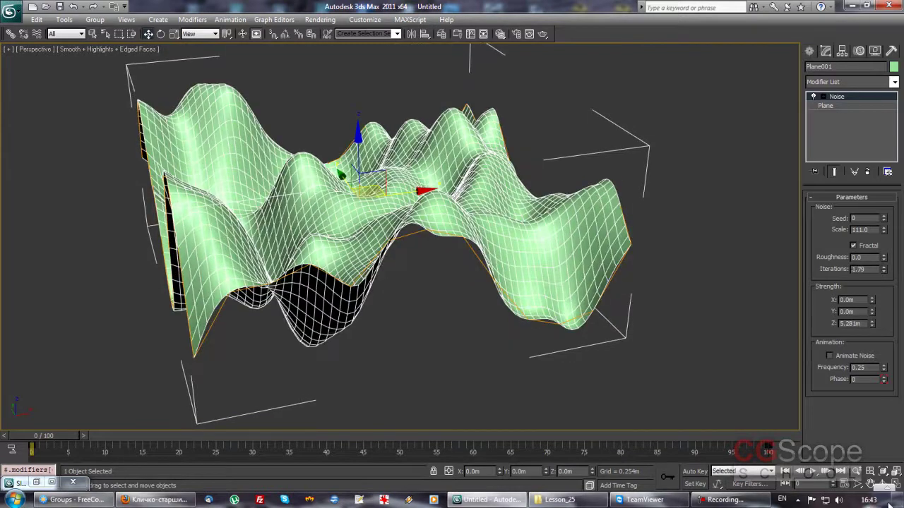
left_click_drag(884, 273, 884, 254)
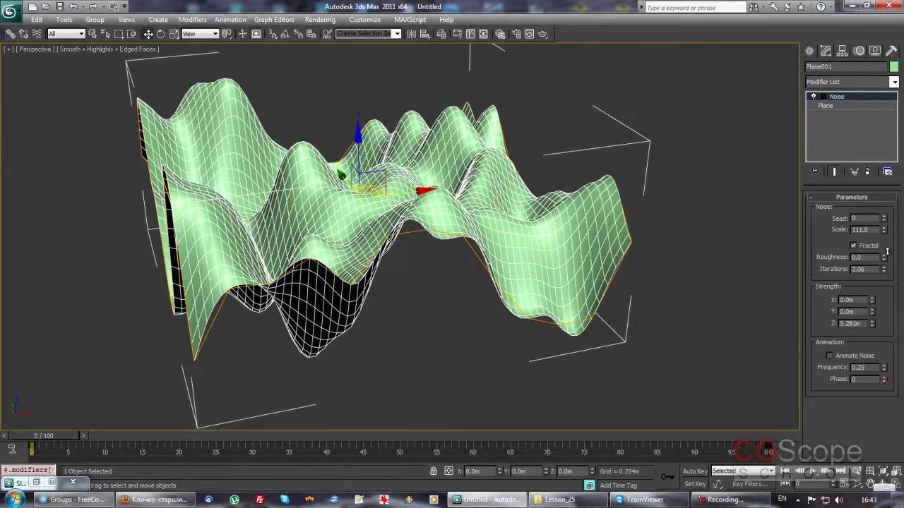
mouse_move(619, 260)
middle_mouse_down("alt")
mouse_move(517, 254)
mouse_move(558, 243)
middle_mouse_up("alt")
Step: Stack a second Noise modifier on the plane
left_click(894, 81)
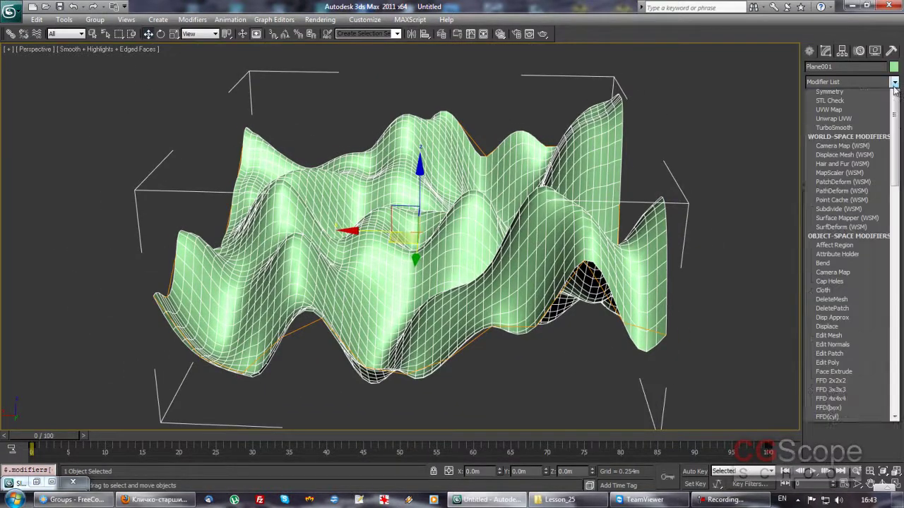
key("n")
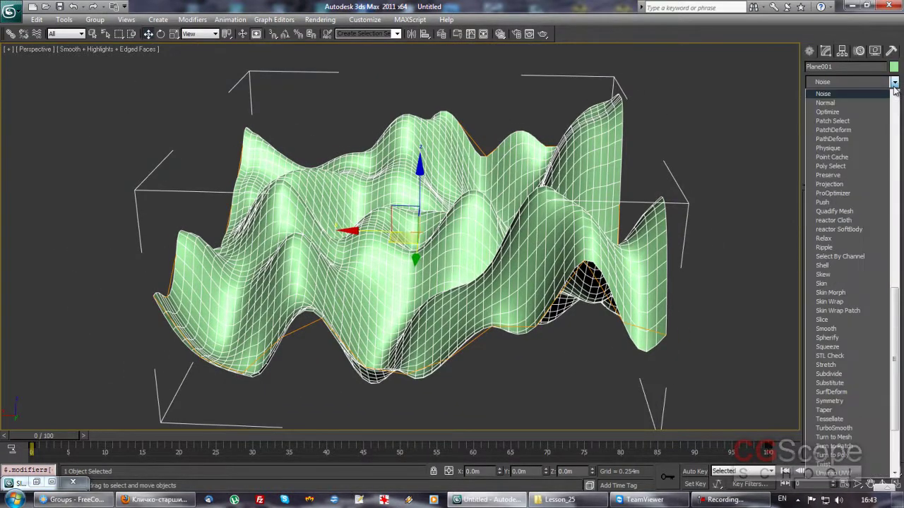
key("Return")
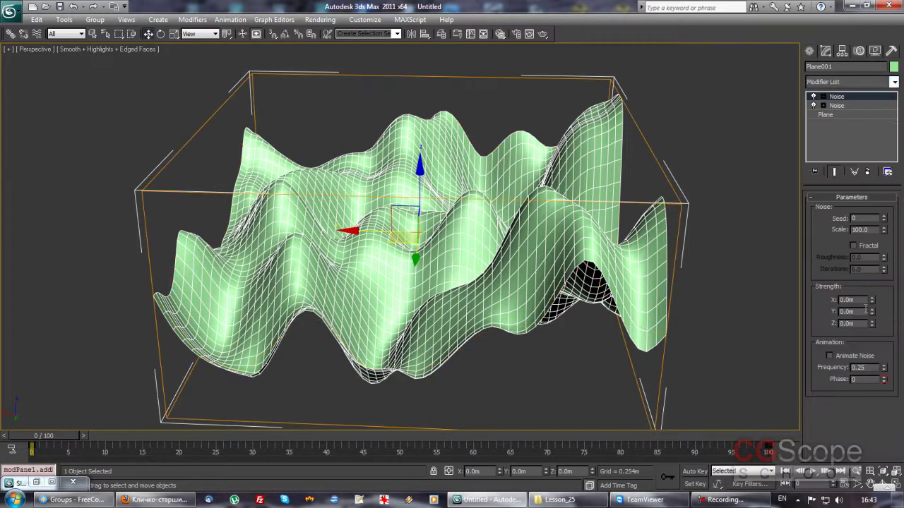
Step: Set the second Noise scale to 10 and Z strength to about 0.489m
left_click_drag(873, 227, 803, 228)
middle_click_drag(462, 192, 794, 245, "alt")
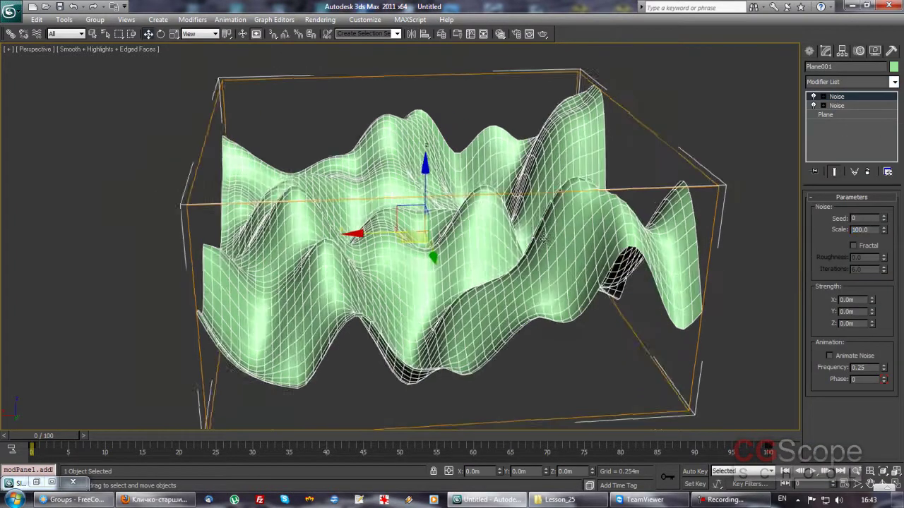
left_click_drag(863, 230, 807, 228)
type("10")
key("Return")
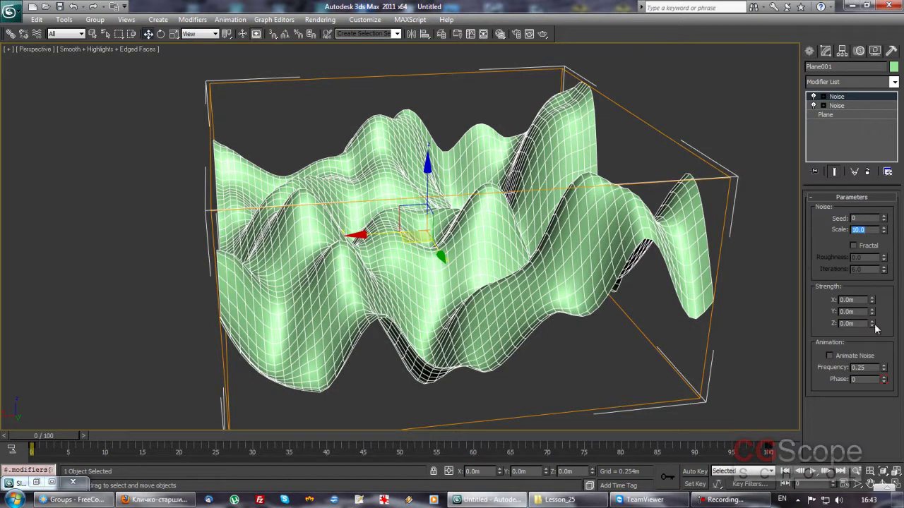
left_click_drag(872, 325, 871, 302)
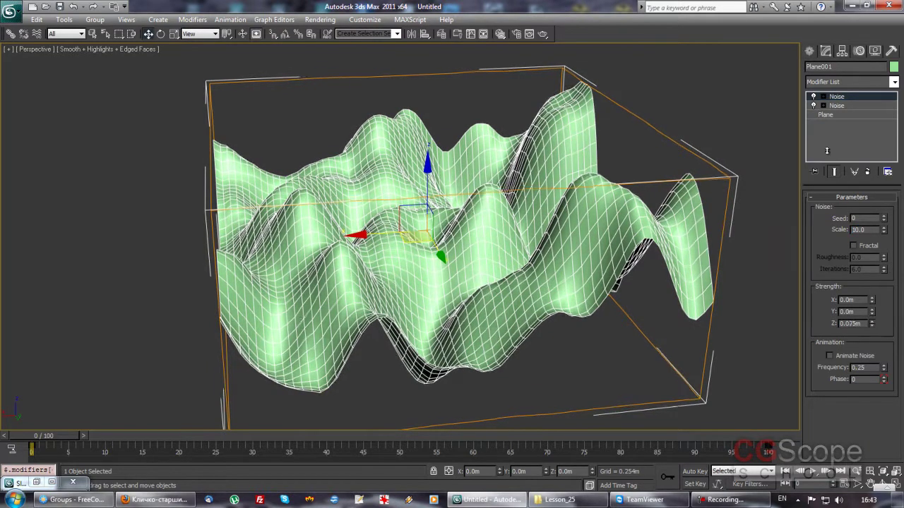
mouse_move(840, 335)
left_mouse_down()
mouse_move(804, 164)
mouse_move(767, 358)
mouse_move(767, 238)
left_mouse_up()
mouse_move(766, 238)
middle_mouse_down("alt")
mouse_move(573, 250)
mouse_move(577, 238)
middle_mouse_up("alt")
Step: Add TurboSmooth to the plane and turn off Edged Faces
left_click(894, 82)
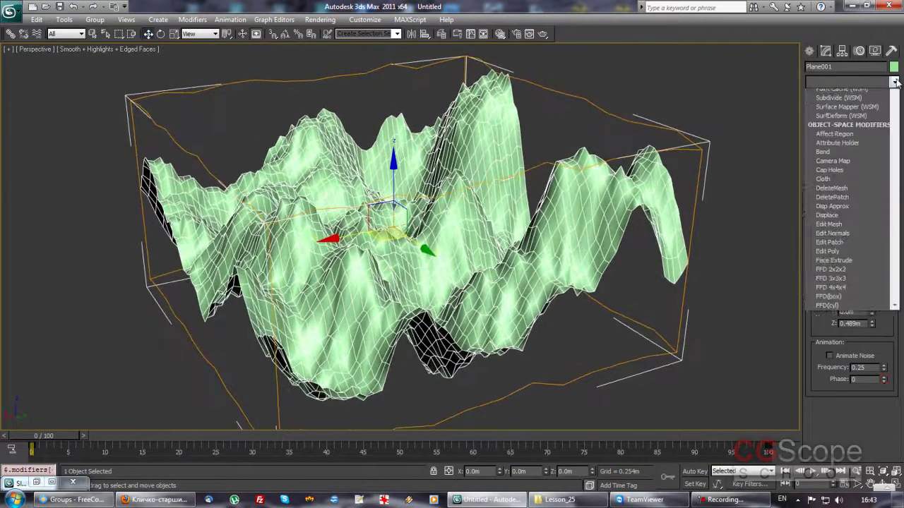
key("t")
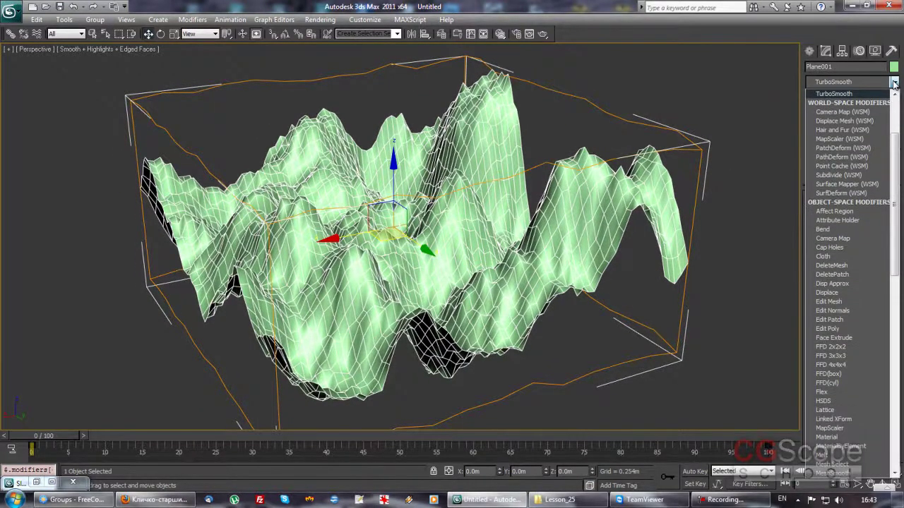
key("Return")
mouse_move(536, 283)
middle_mouse_down("alt")
mouse_move(431, 278)
mouse_move(494, 296)
middle_mouse_up("alt")
key("F4")
middle_click_drag(318, 228, 452, 238, "alt")
Step: Toggle TurboSmooth off and on to compare, then open the Slate Material Editor
left_click(813, 97)
left_click(813, 96)
left_click(813, 96)
left_click(813, 97)
mouse_move(732, 116)
middle_mouse_down("alt")
mouse_move(385, 220)
mouse_move(430, 262)
mouse_move(515, 252)
mouse_move(545, 221)
mouse_move(525, 222)
mouse_move(577, 210)
middle_mouse_up("alt")
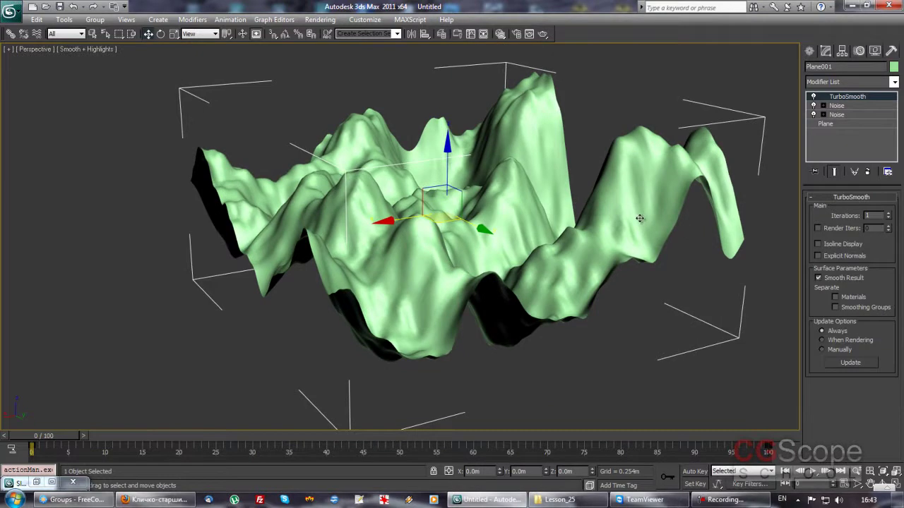
key("m")
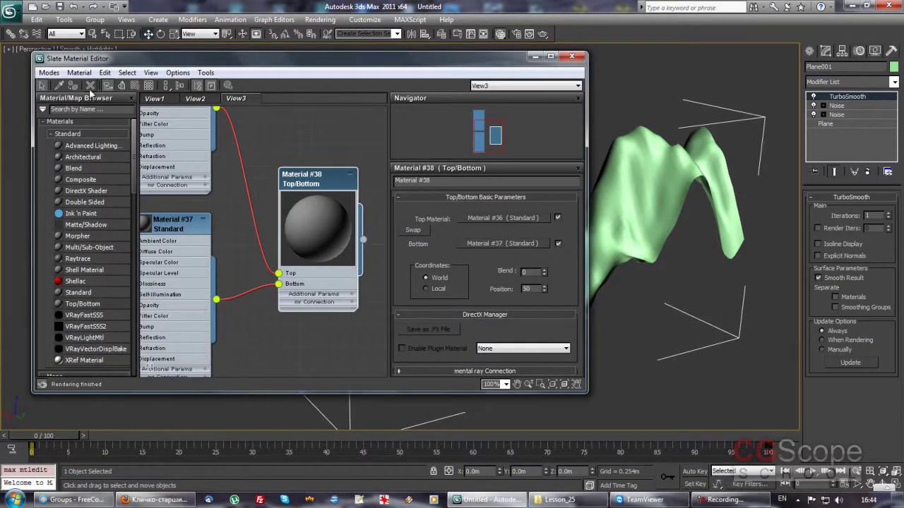
Step: Reselect Plane001 and assign Top/Bottom Material #38 to it
left_click_drag(390, 64, 278, 87)
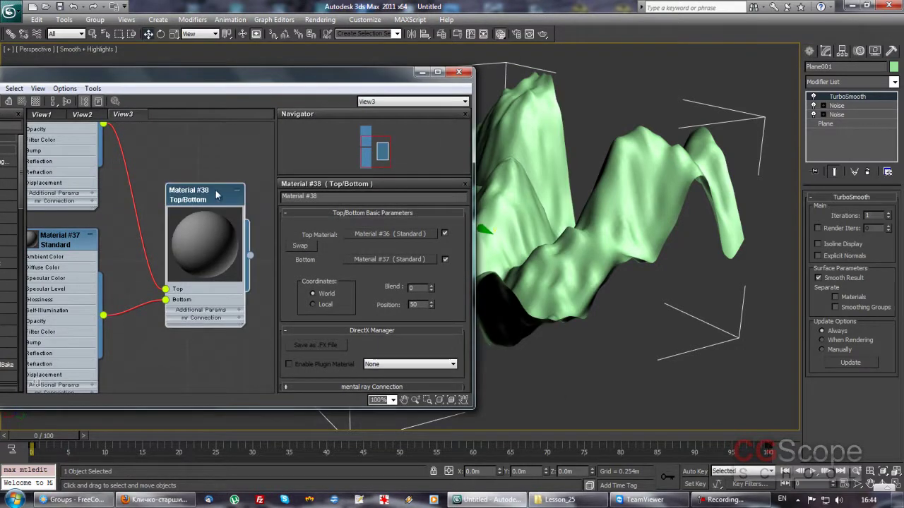
left_click(610, 118)
left_click(475, 158)
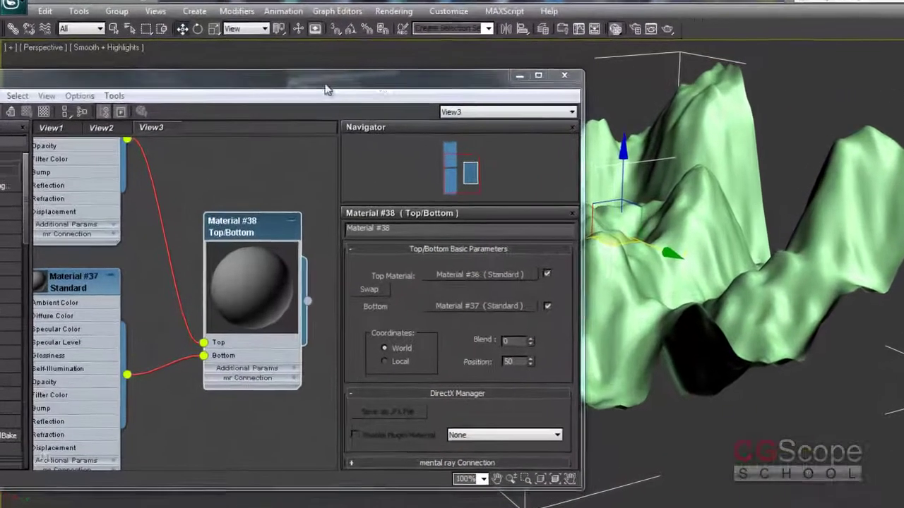
left_click_drag(327, 85, 454, 83)
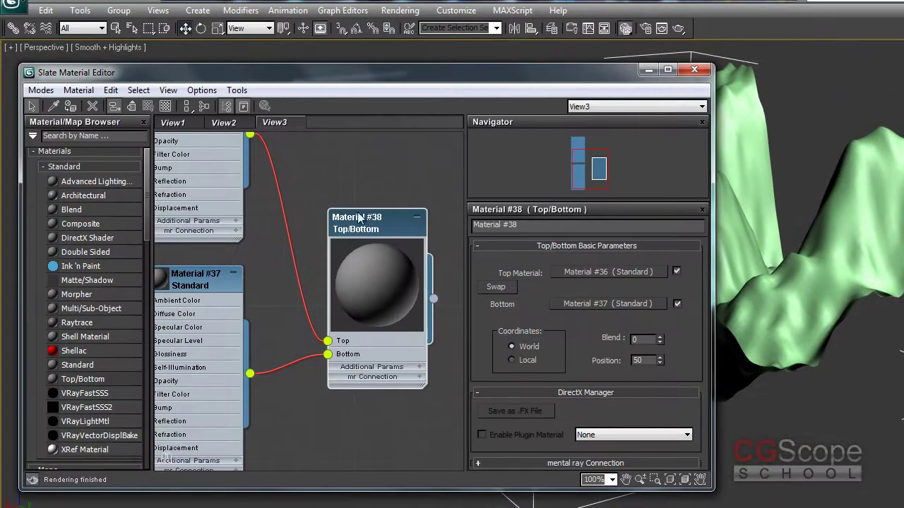
left_click(70, 106)
Step: Set Material #37's diffuse colour to dark brown (80,59,48)
left_click_drag(537, 73, 524, 75)
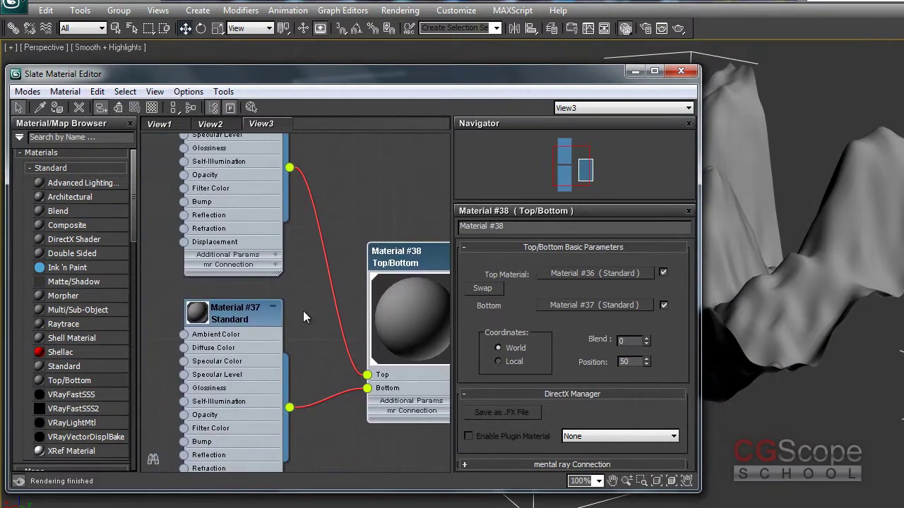
middle_click_drag(367, 157, 320, 302)
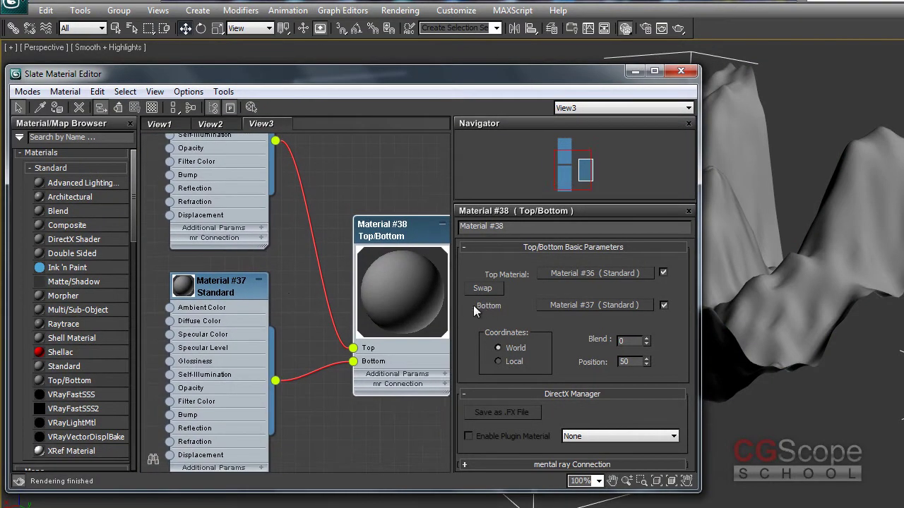
double_click(219, 290)
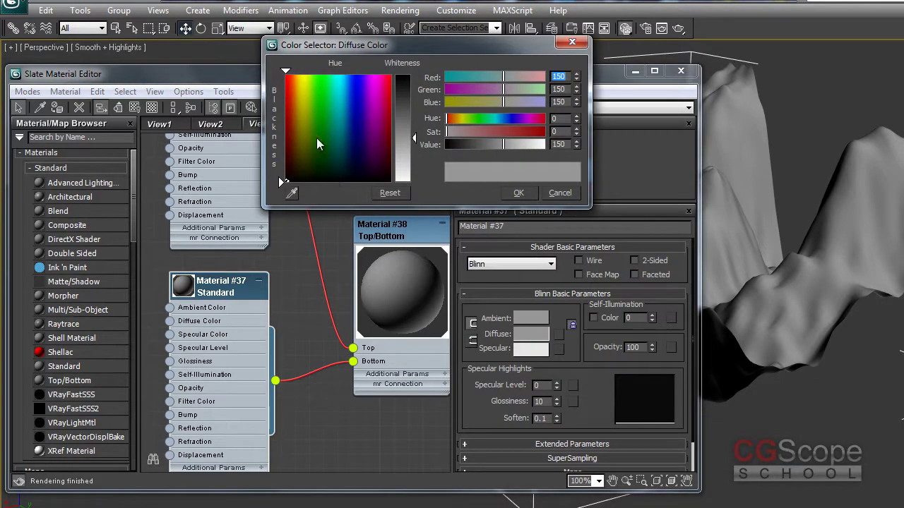
left_click(291, 157)
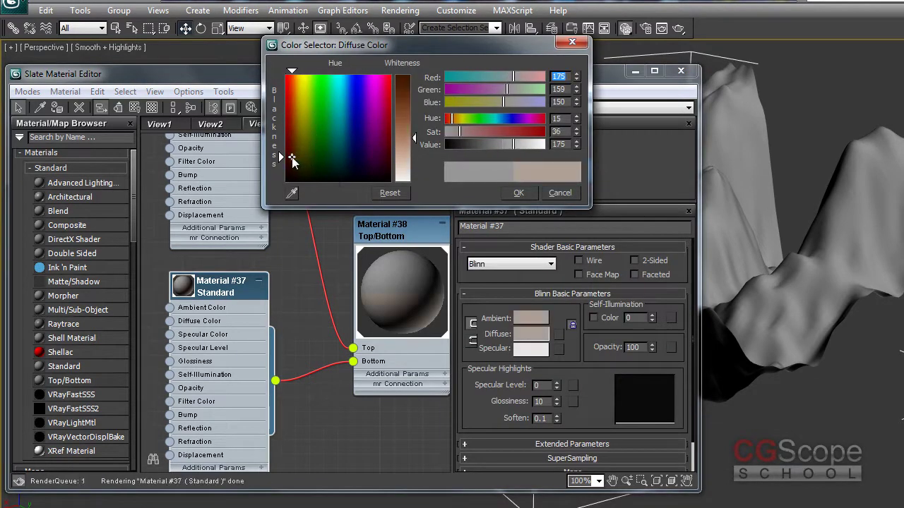
left_click_drag(412, 141, 414, 104)
left_click_drag(490, 143, 476, 142)
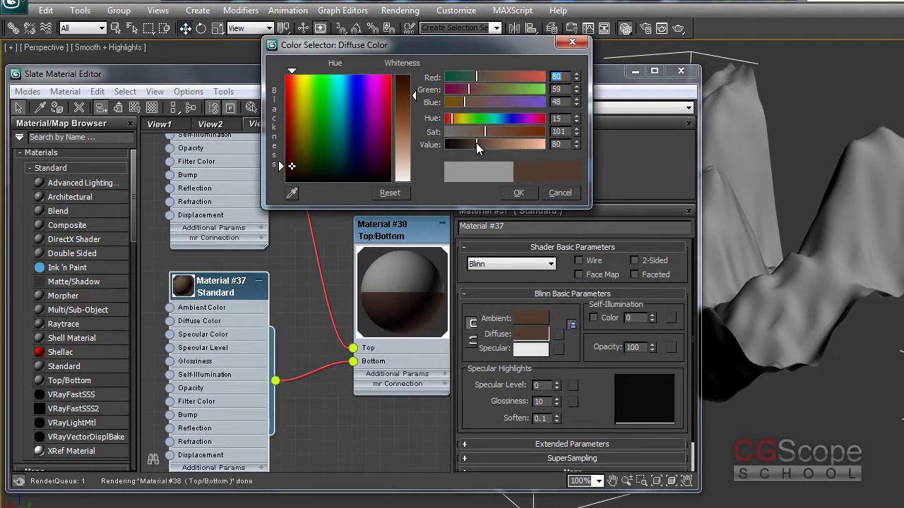
left_click(518, 193)
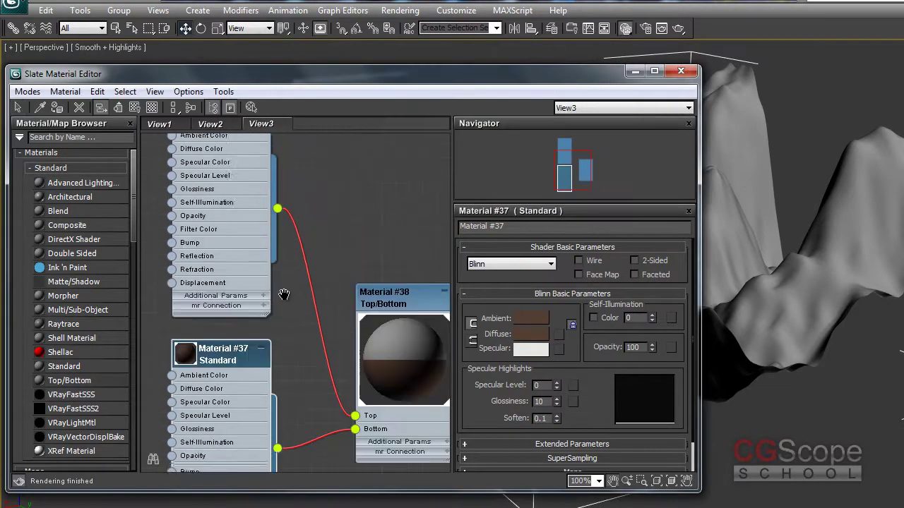
Step: Set Material #36's diffuse colour to near-white 237
middle_click_drag(363, 275, 360, 403)
double_click(217, 179)
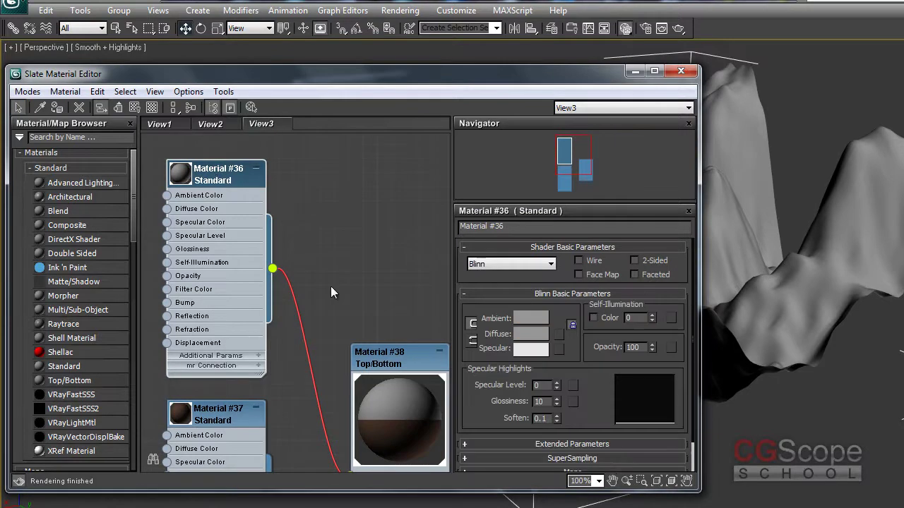
middle_click_drag(217, 179, 203, 116)
left_click(531, 333)
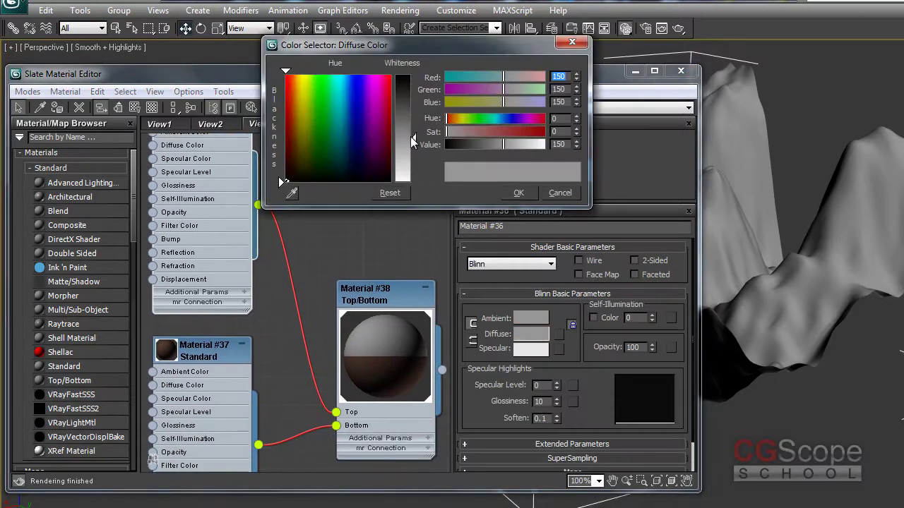
left_click_drag(414, 136, 415, 175)
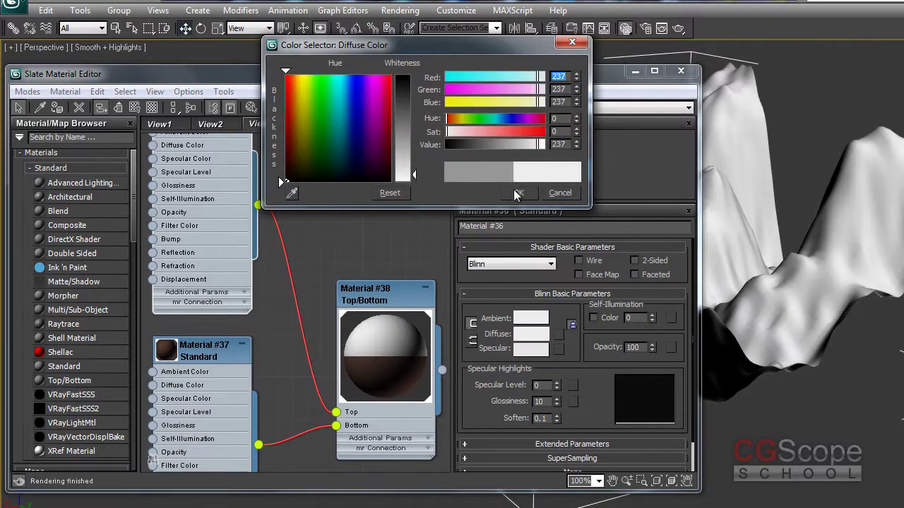
left_click(516, 193)
mouse_move(298, 189)
middle_mouse_down()
mouse_move(340, 252)
mouse_move(343, 219)
middle_mouse_up()
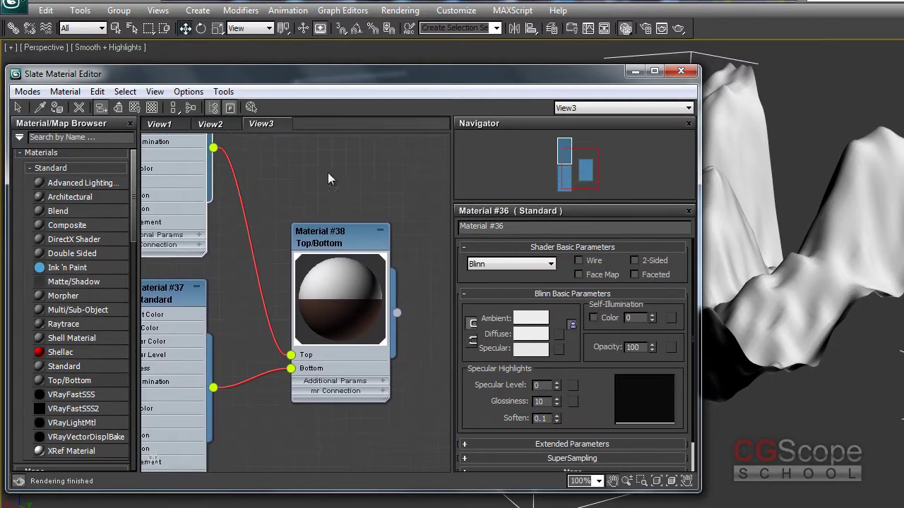
Step: Open Material #38's Top/Bottom settings and reposition the material editor
left_click(346, 244)
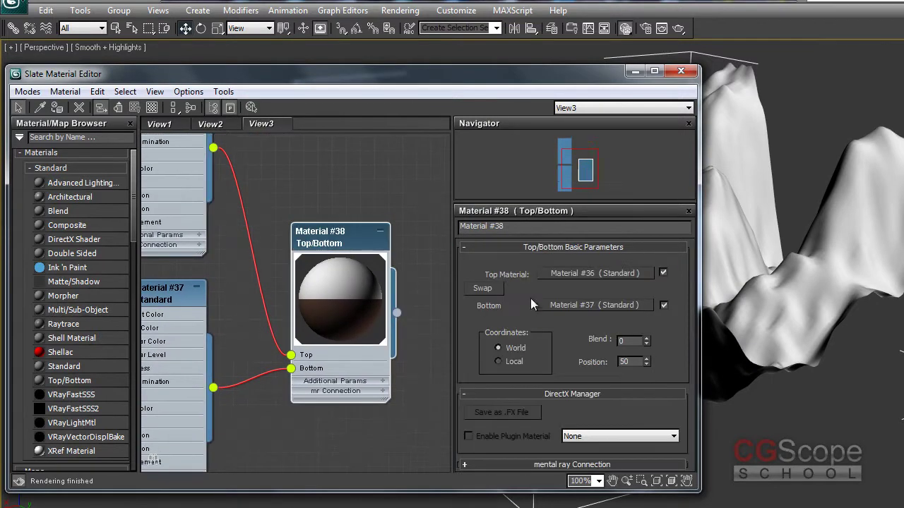
left_click_drag(432, 76, 426, 64)
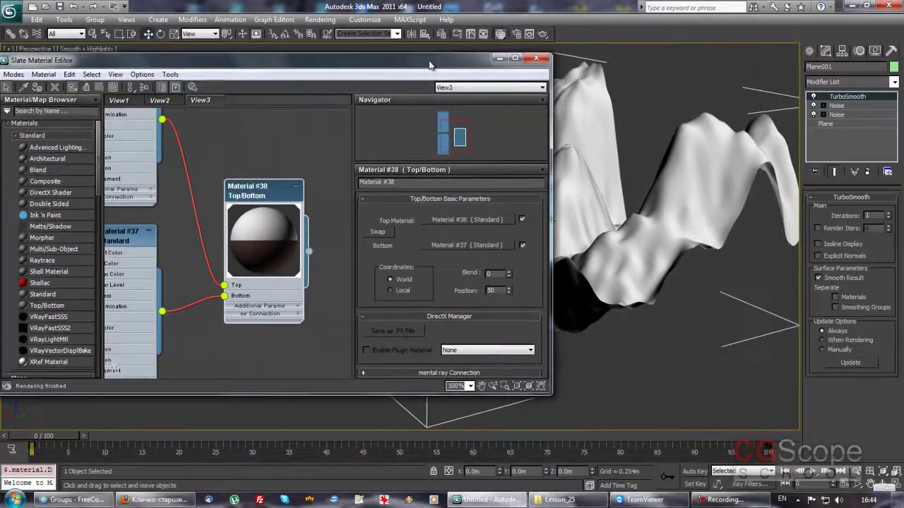
left_click_drag(429, 65, 344, 65)
mouse_move(536, 212)
middle_mouse_down("alt")
mouse_move(585, 172)
mouse_move(582, 187)
mouse_move(538, 162)
middle_mouse_up("alt")
Step: Render the Perspective view, check the mostly white terrain, then close the render
key("shift+q")
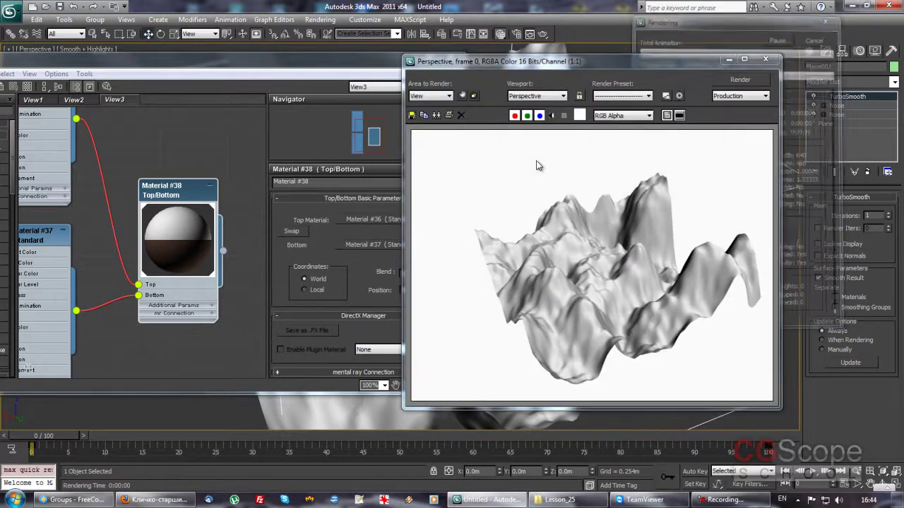
left_click_drag(624, 59, 663, 63)
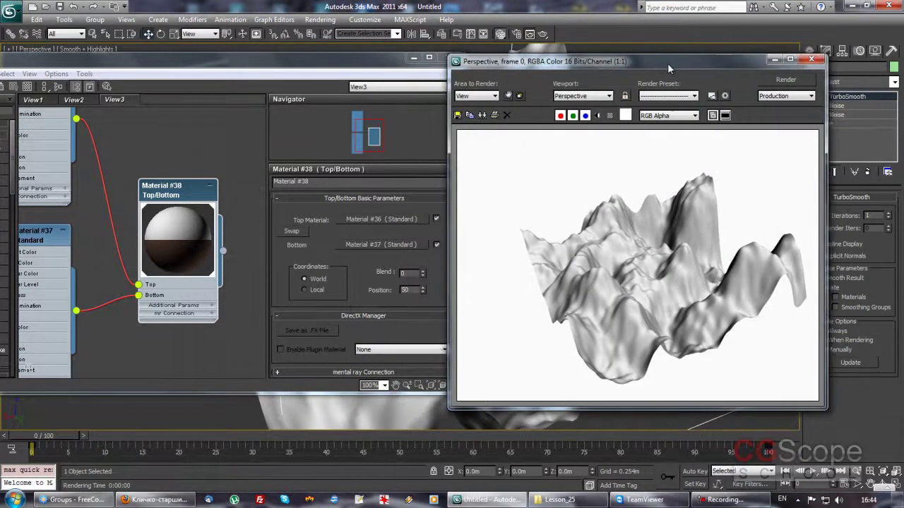
left_click(806, 59)
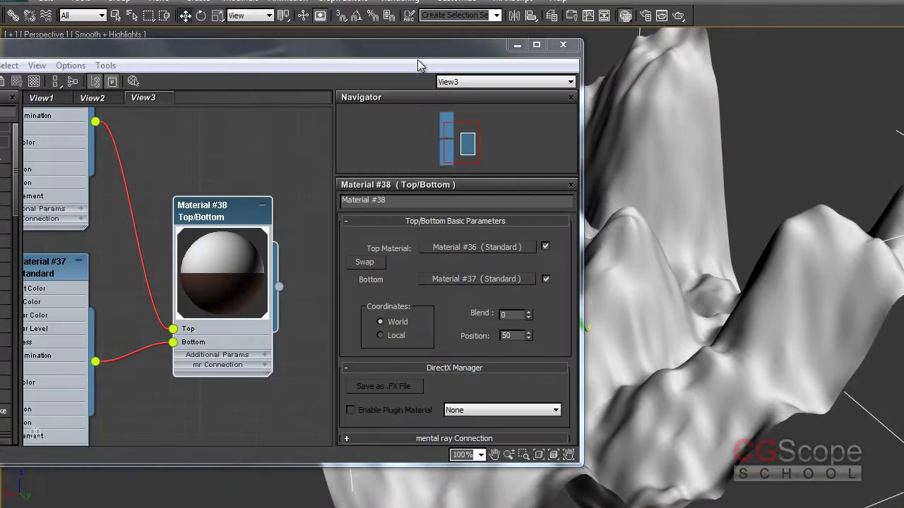
Step: Reposition the editor and raise Material #38's Top/Bottom Position from 50 to 94
left_click_drag(417, 59, 447, 61)
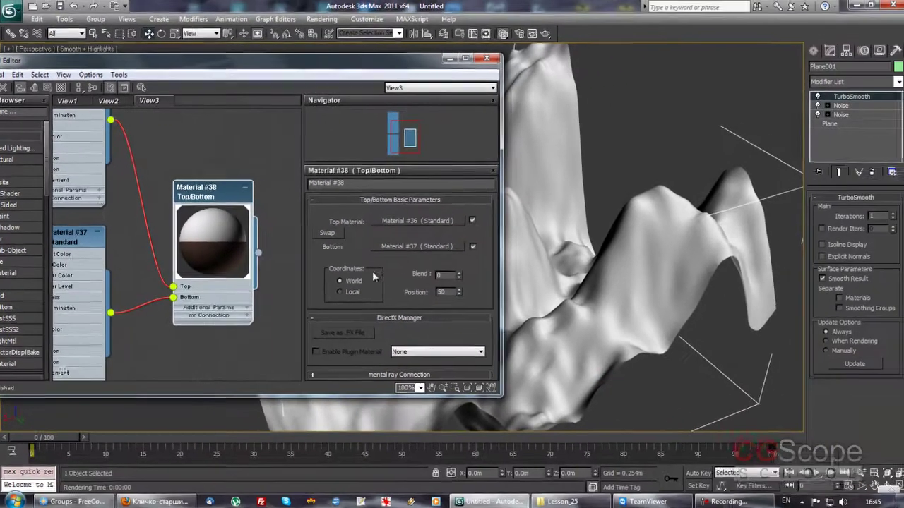
left_click_drag(416, 68, 368, 67)
middle_click_drag(559, 262, 610, 254)
left_click_drag(345, 60, 407, 65)
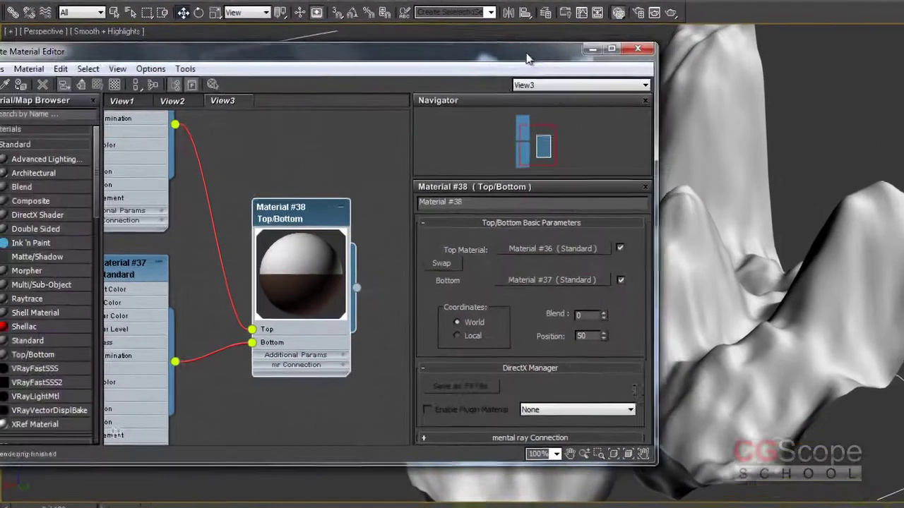
left_click_drag(509, 49, 495, 50)
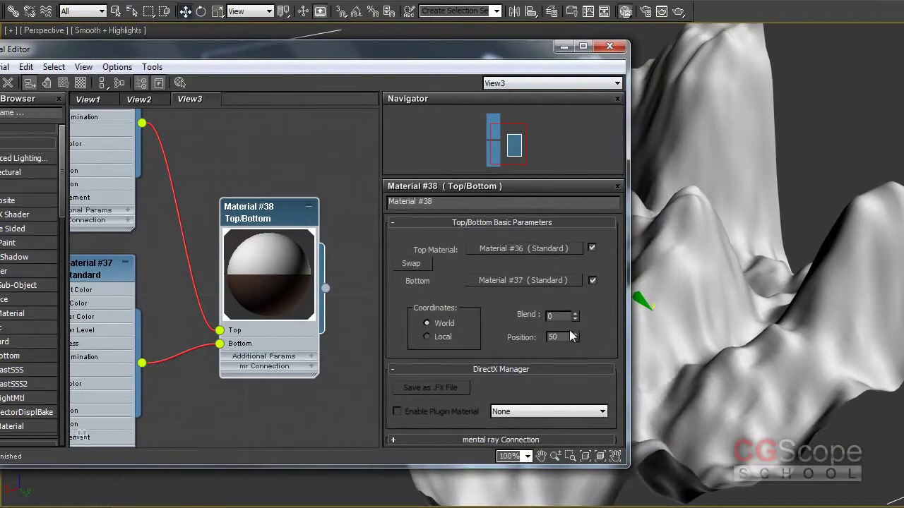
left_click_drag(575, 339, 576, 316)
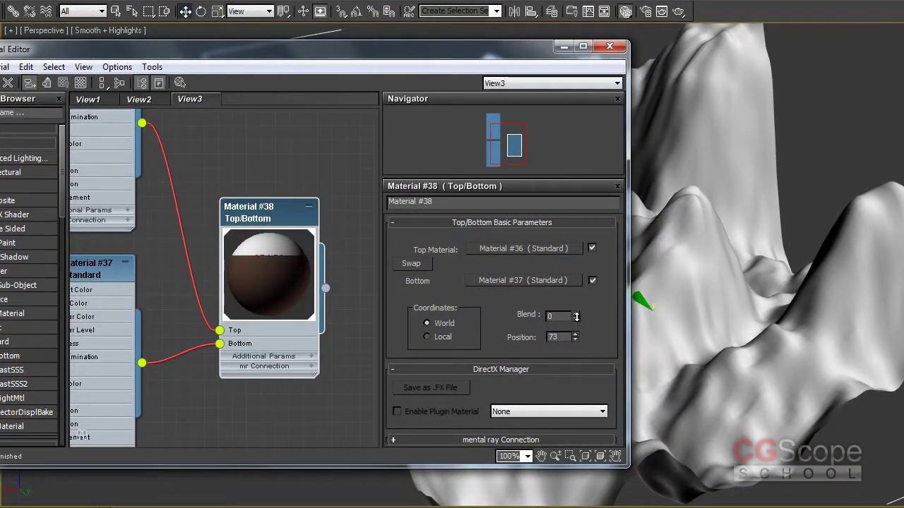
left_click_drag(575, 335, 578, 301)
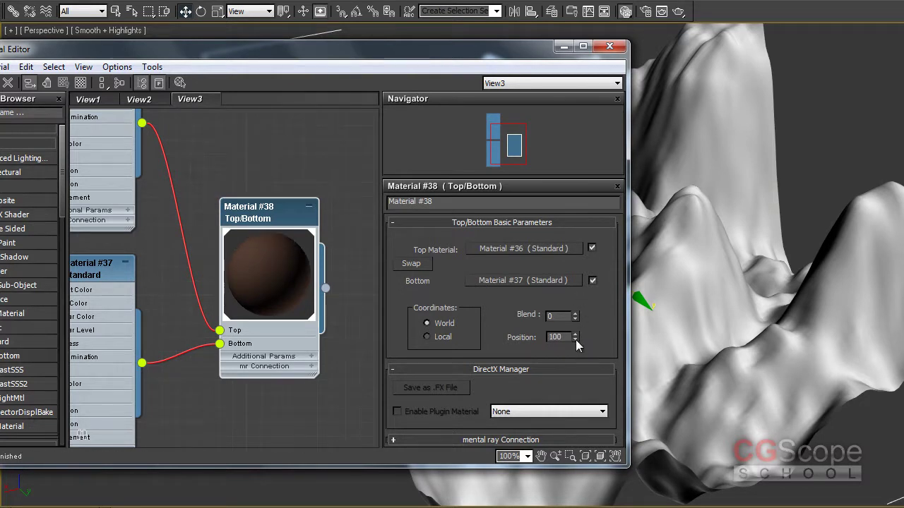
left_click_drag(575, 340, 576, 342)
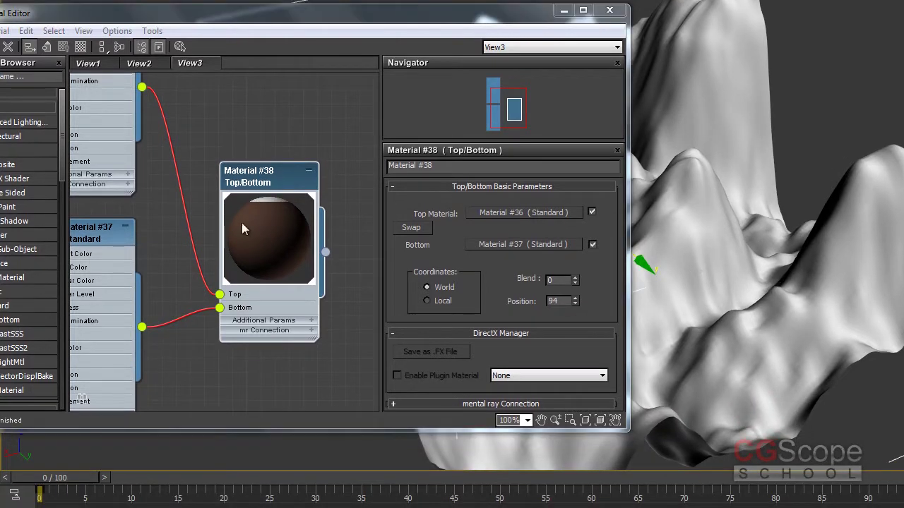
Step: Render, then lower Position to 86 and 82, re-rendering brown slopes with snow patches
key("shift+q")
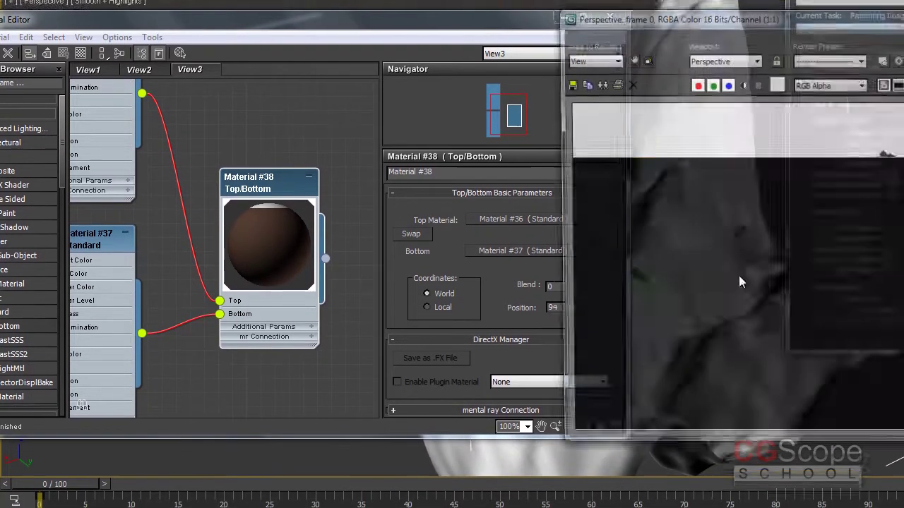
left_click_drag(466, 51, 331, 51)
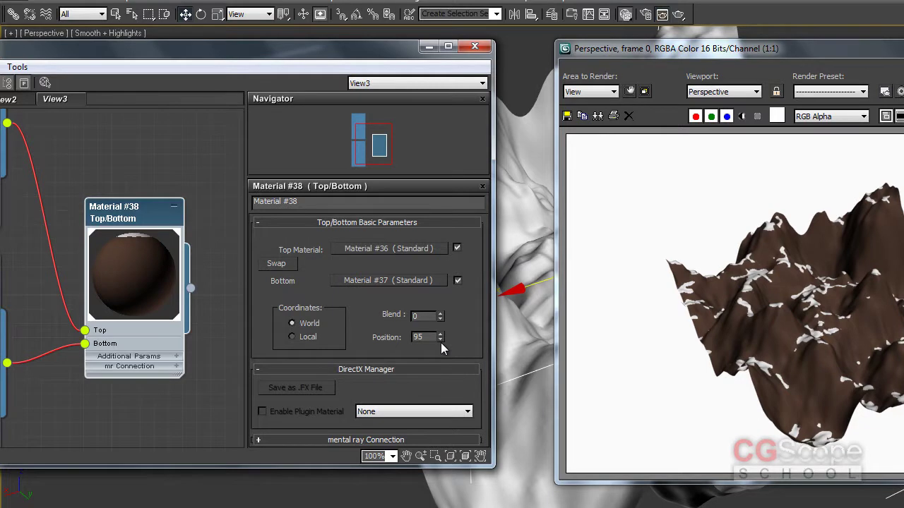
left_click(440, 340)
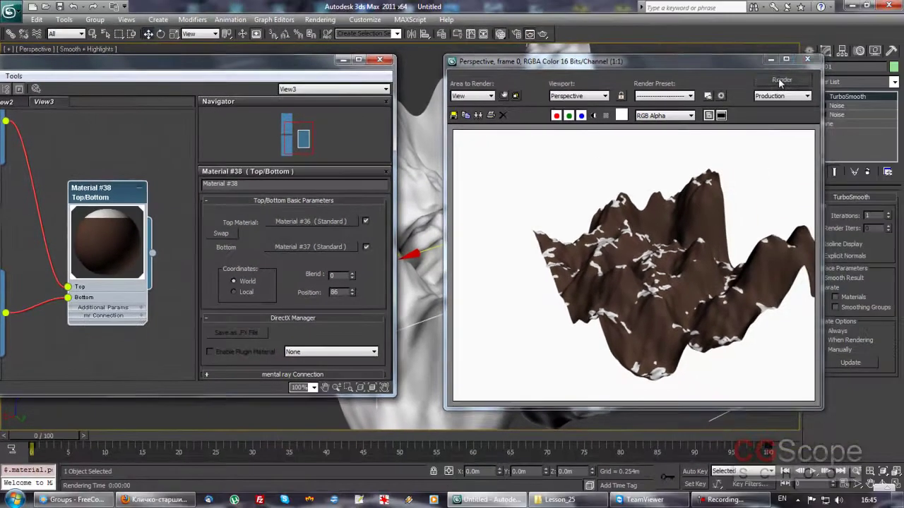
left_click(780, 83)
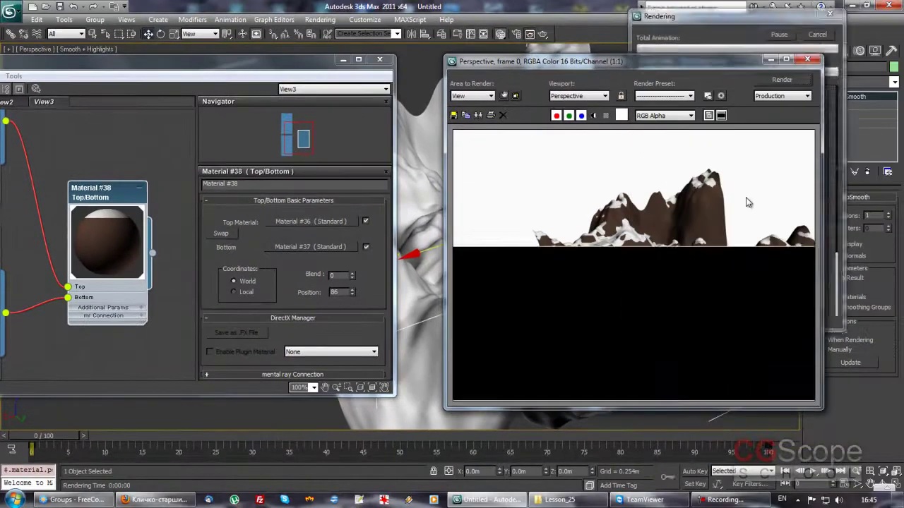
left_click(352, 295)
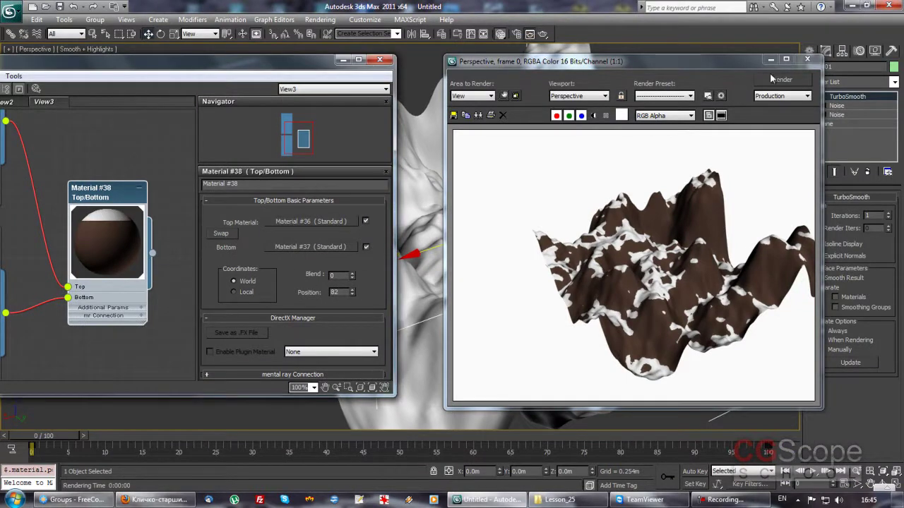
left_click(780, 83)
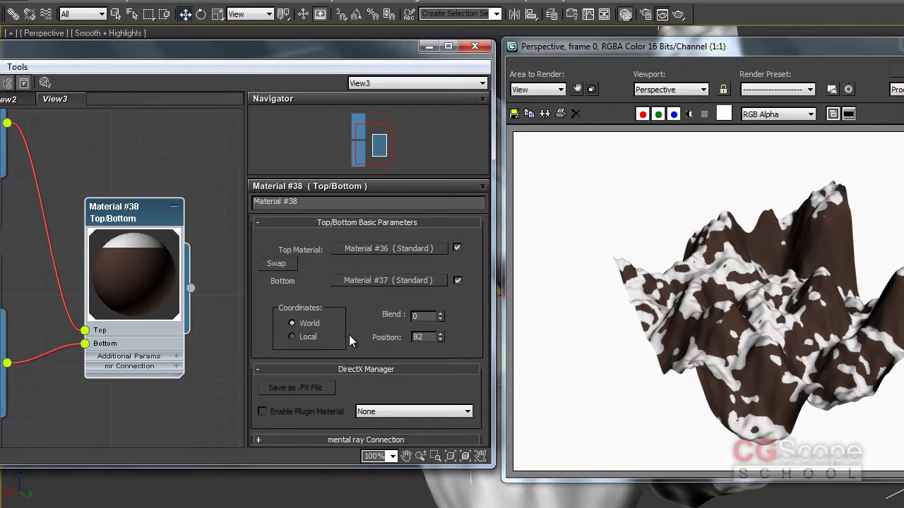
Step: Set Material #38's Top/Bottom coordinates to Local, re-render, and raise Blend to 12
left_click(303, 336)
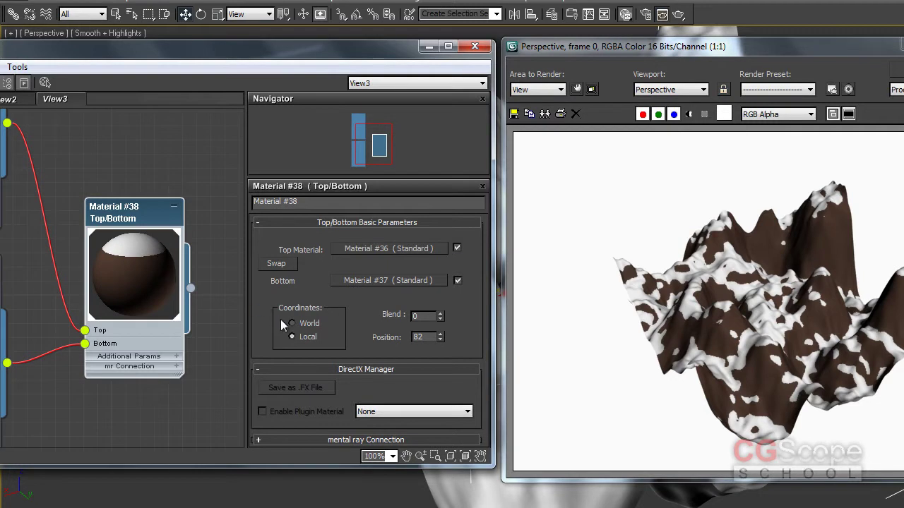
left_click(308, 326)
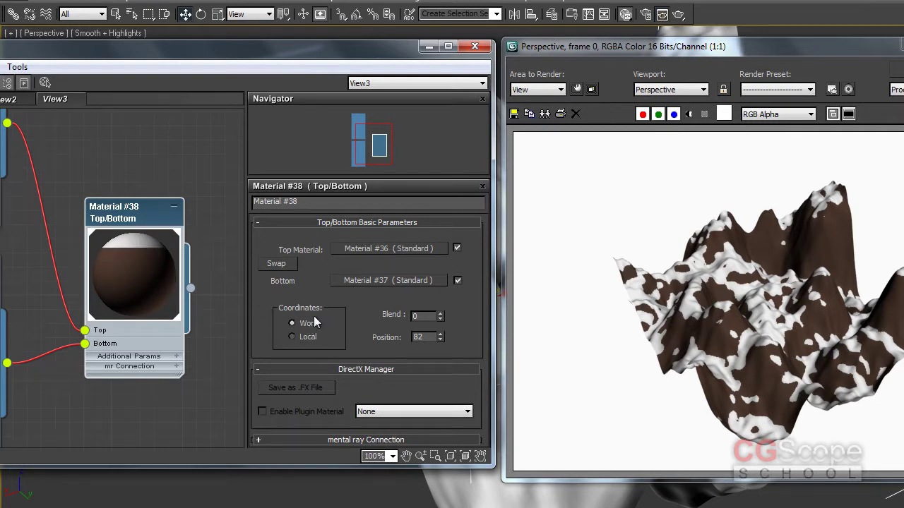
left_click(305, 339)
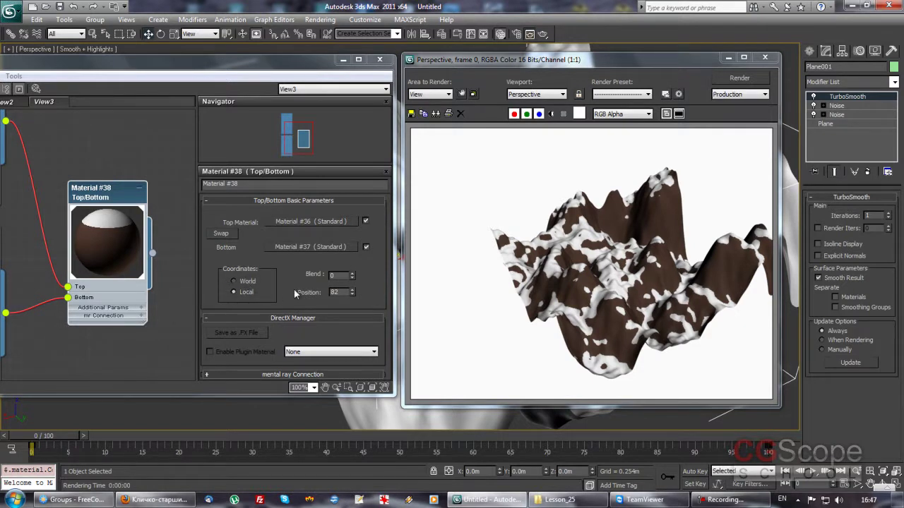
left_click(748, 76)
left_click_drag(353, 277, 353, 265)
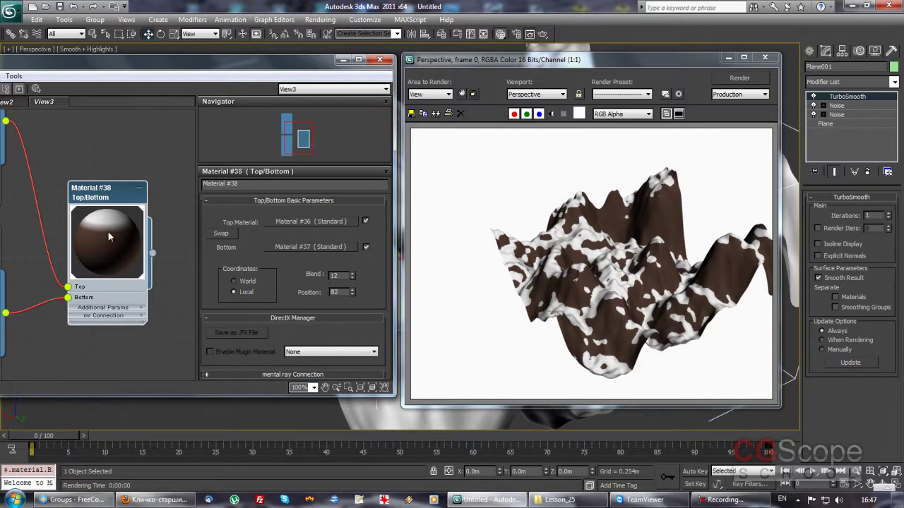
Step: Test a Top/Bottom Blend of 28 with a render, then settle on Blend 7 and re-render
left_click(739, 77)
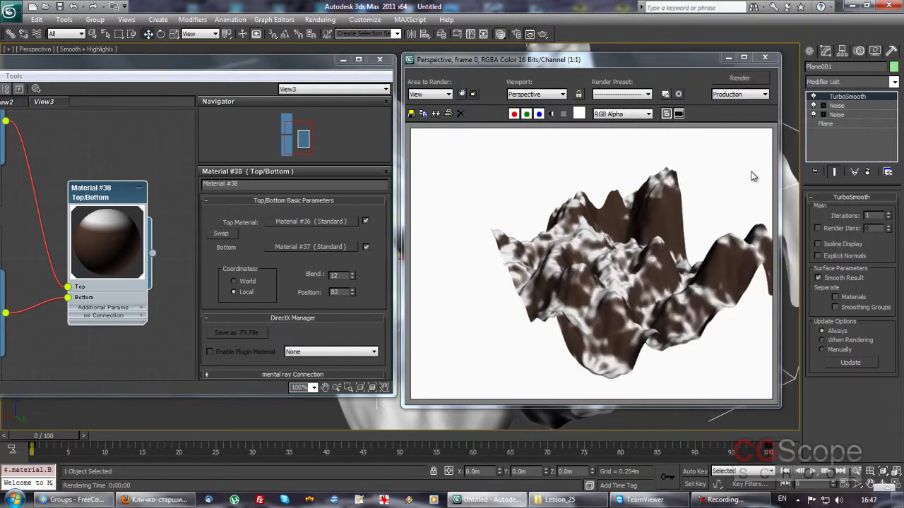
left_click_drag(353, 288, 354, 276)
left_click(740, 78)
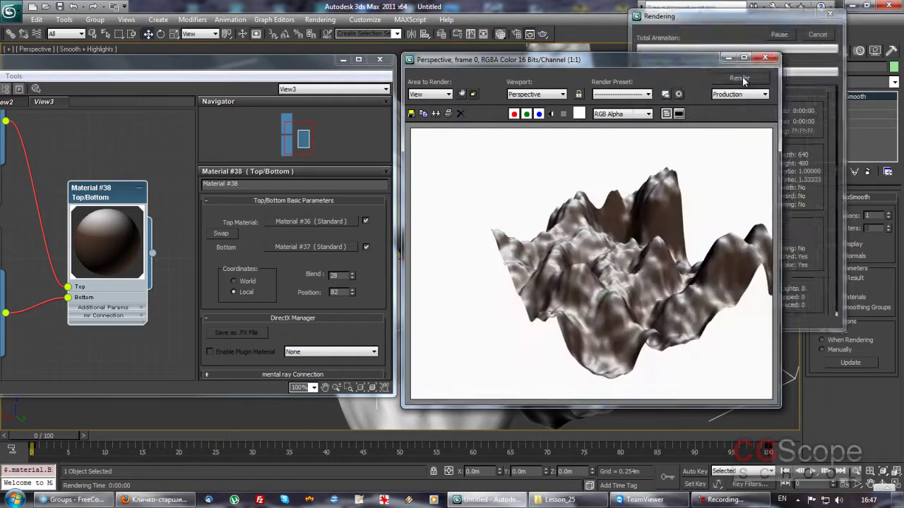
left_click_drag(351, 275, 351, 290)
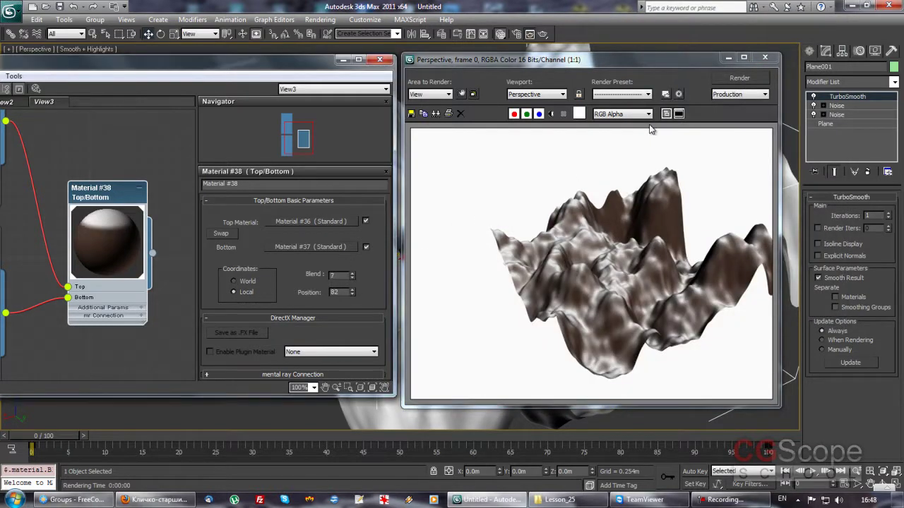
left_click(734, 80)
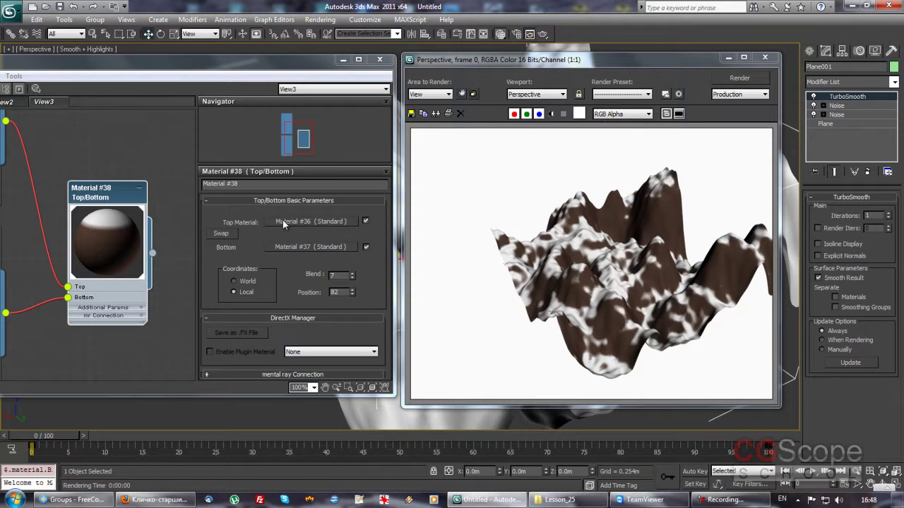
Step: Swap Material #38's top and bottom sub-materials and re-render the terrain mostly brown
left_click(222, 233)
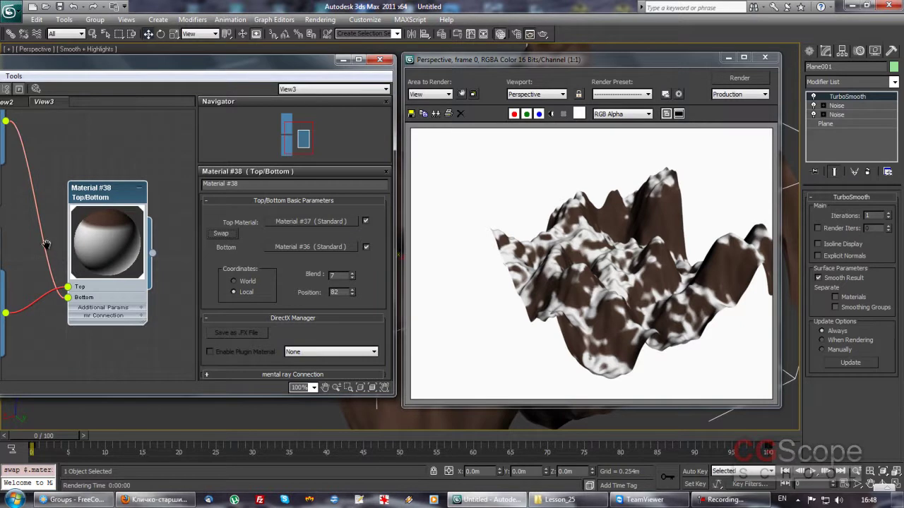
middle_click_drag(32, 195, 97, 192)
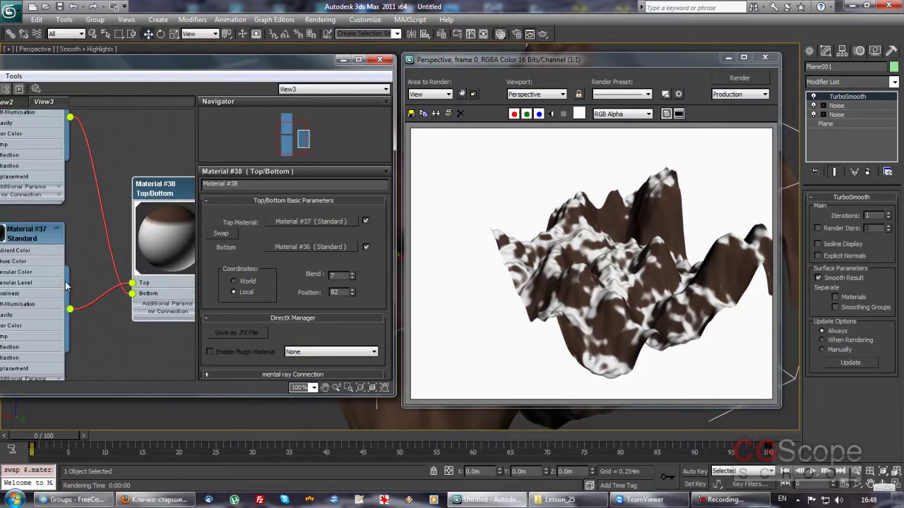
middle_click_drag(87, 268, 118, 278)
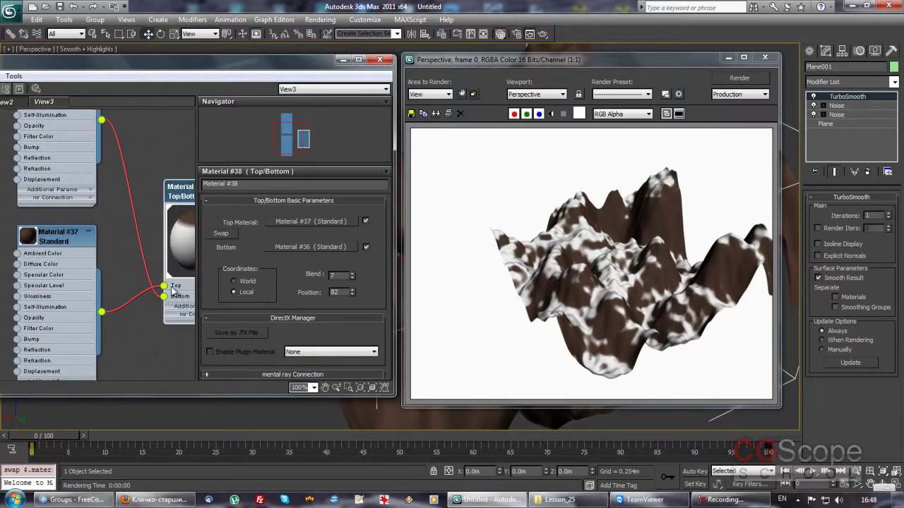
middle_click_drag(130, 202, 110, 216)
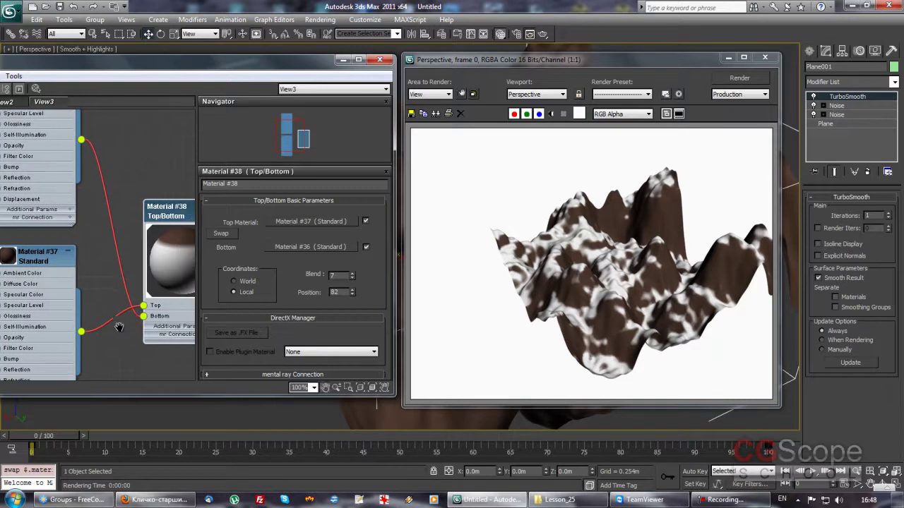
left_click(221, 234)
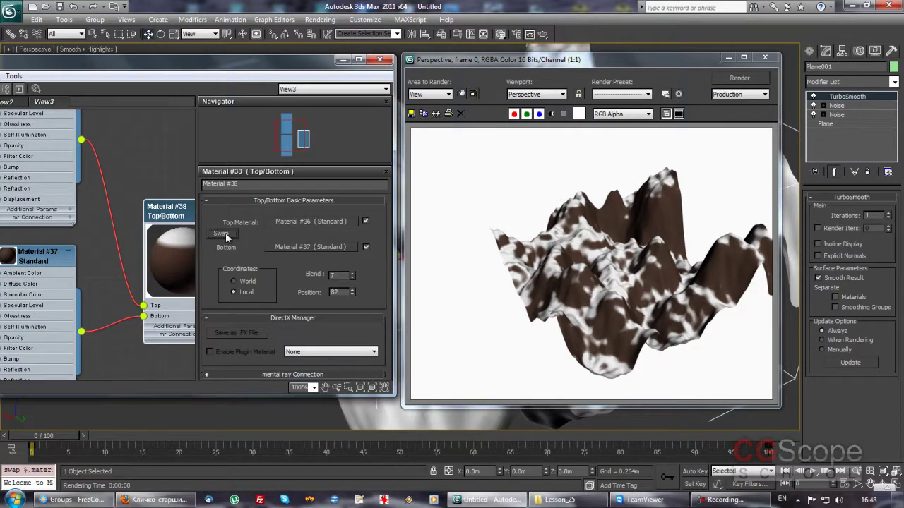
left_click(224, 234)
left_click(738, 78)
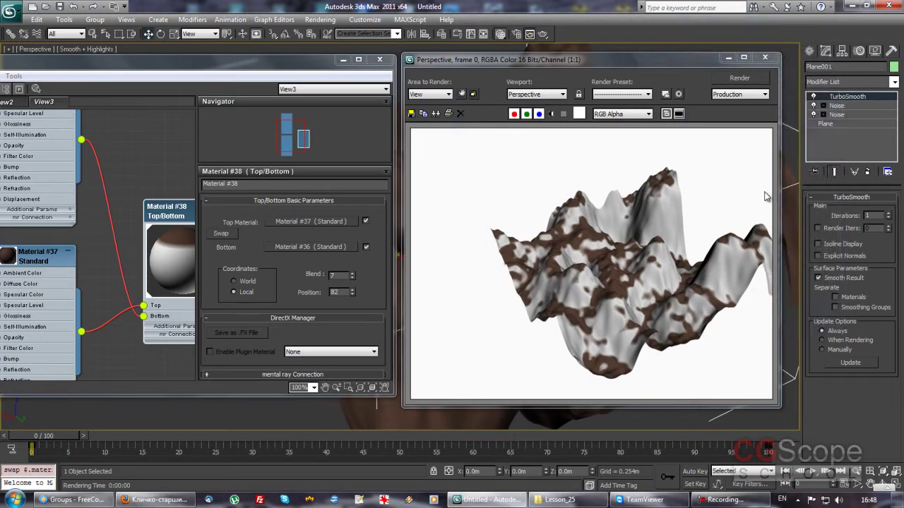
left_click(224, 235)
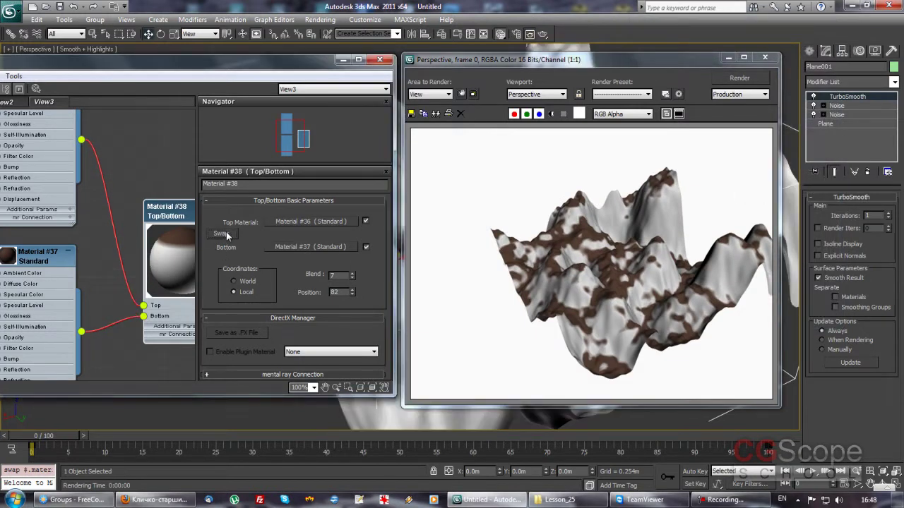
left_click(739, 77)
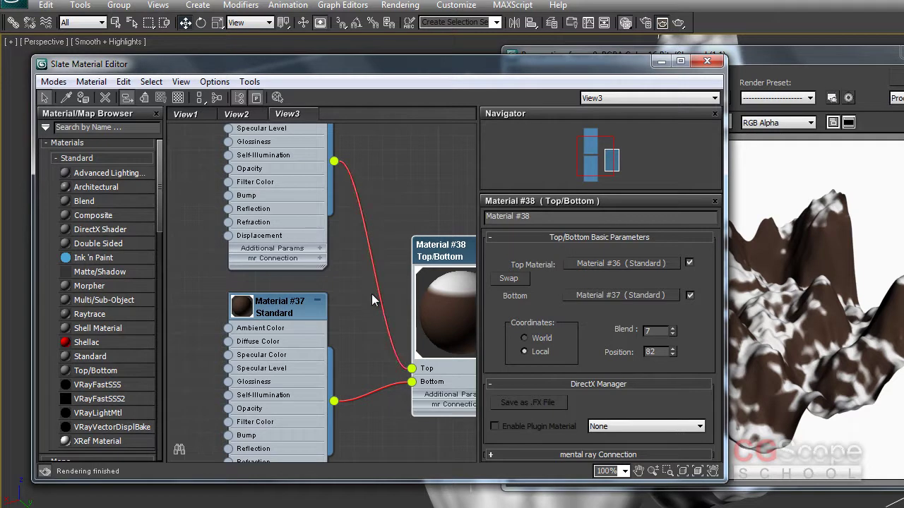
middle_click_drag(413, 243, 320, 253)
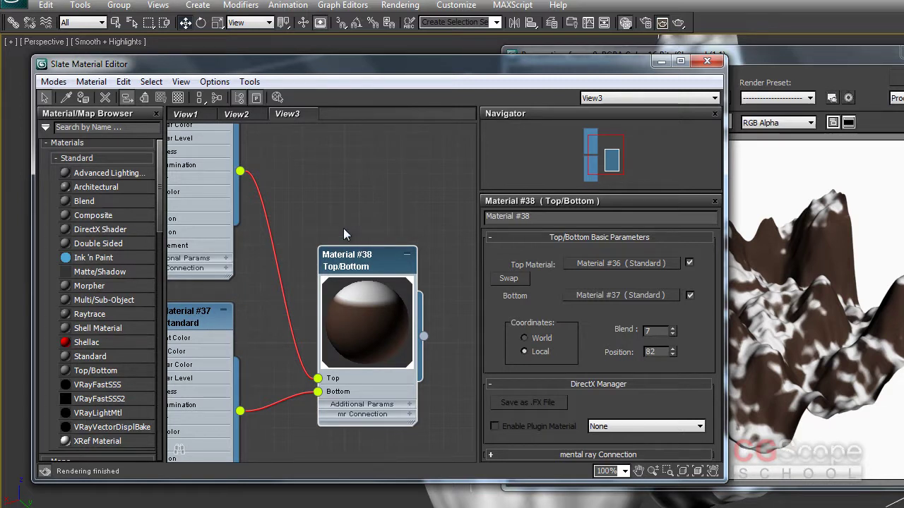
Step: Create a new node view from the View3 tab's menu, keeping the name View4
right_click(305, 116)
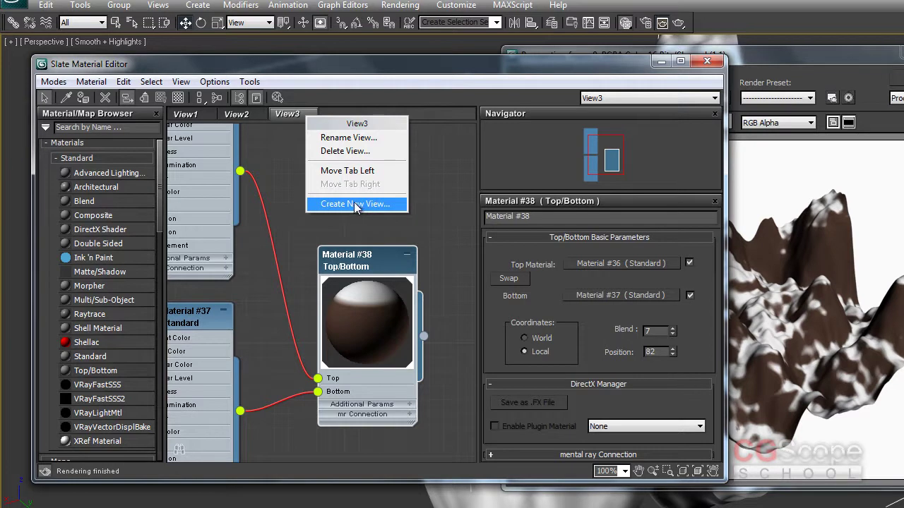
left_click(353, 203)
left_click(359, 230)
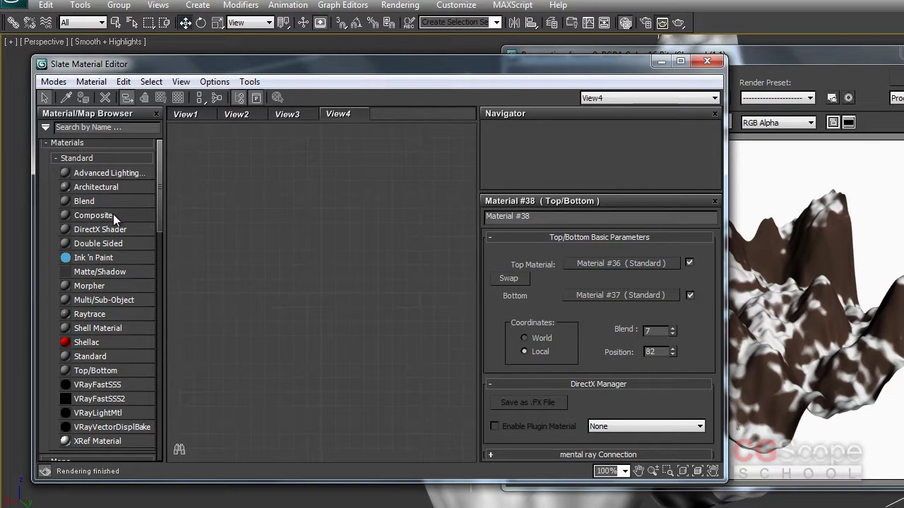
Step: Drop Composite Material #41 into View4 and arrange it beside its base Material #42
left_click_drag(122, 215, 355, 238)
mouse_move(355, 238)
middle_mouse_down()
mouse_move(374, 240)
mouse_move(353, 240)
middle_mouse_up()
double_click(354, 241)
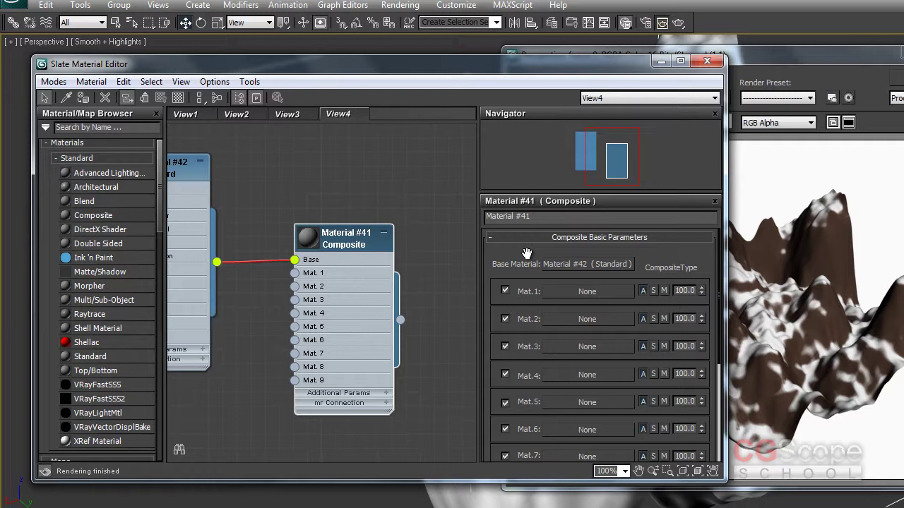
middle_click_drag(283, 194, 316, 192)
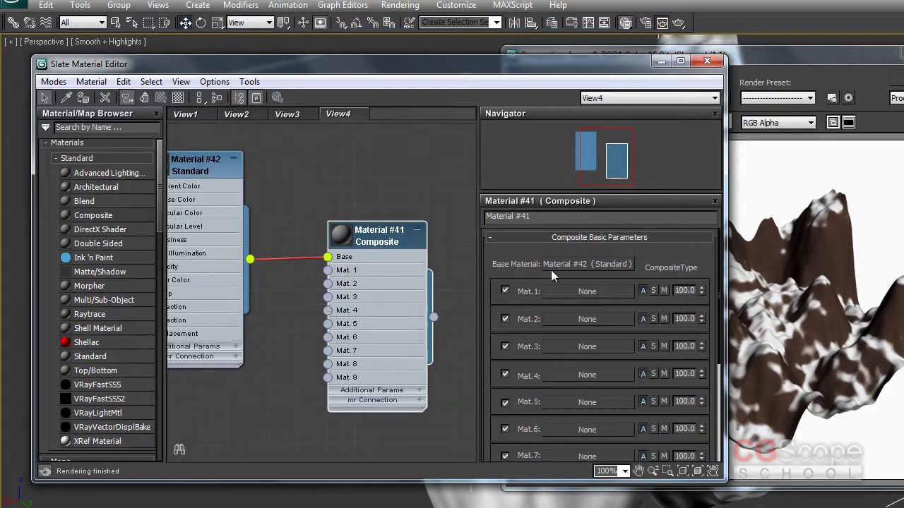
mouse_move(534, 248)
left_mouse_down()
mouse_move(531, 219)
mouse_move(531, 251)
left_mouse_up()
middle_click_drag(303, 186, 362, 189)
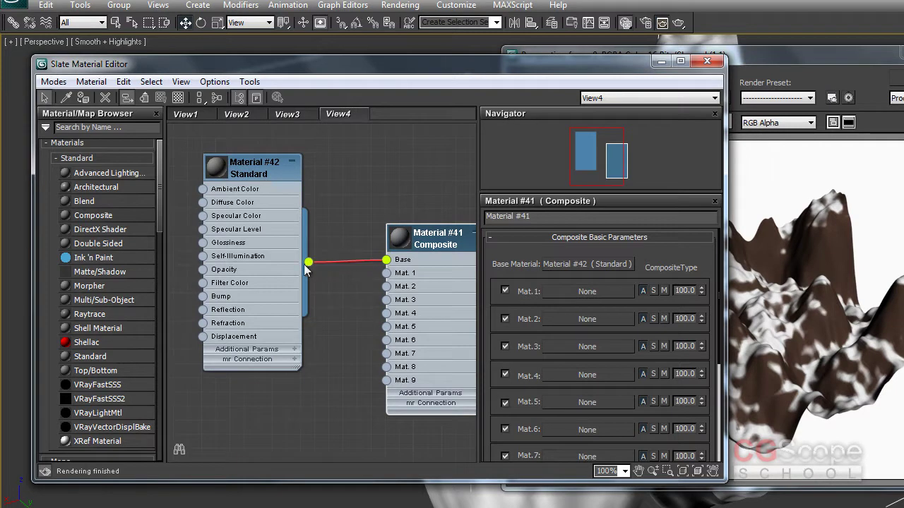
left_click_drag(264, 171, 248, 156)
middle_click_drag(384, 206, 360, 203)
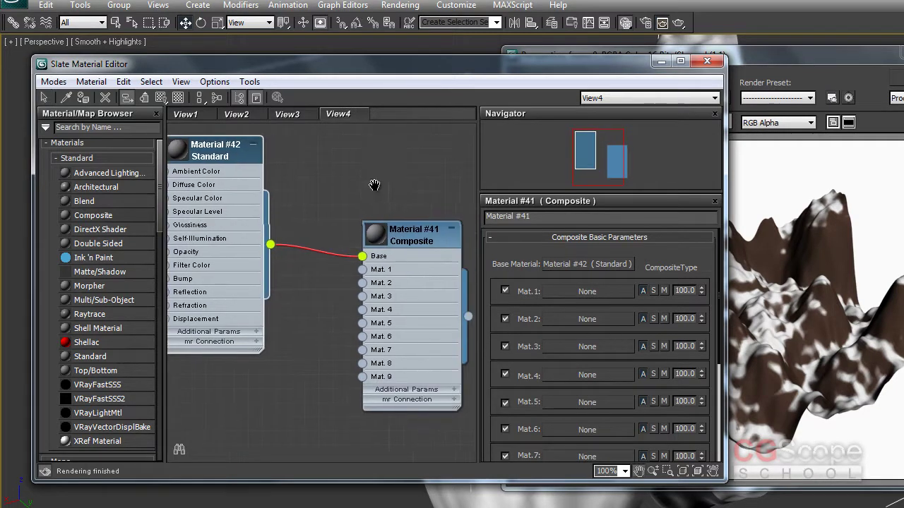
scroll(528, 254, "down", 3)
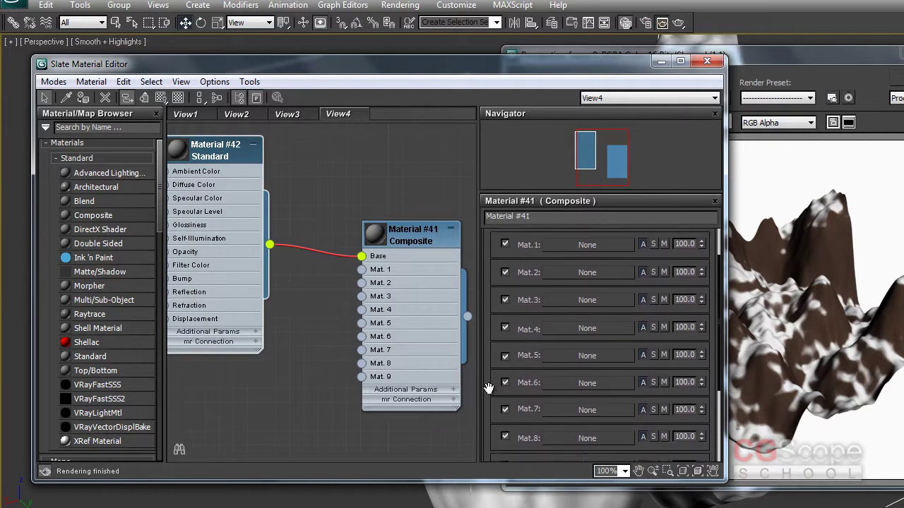
scroll(508, 332, "up", 1)
scroll(494, 310, "down", 2)
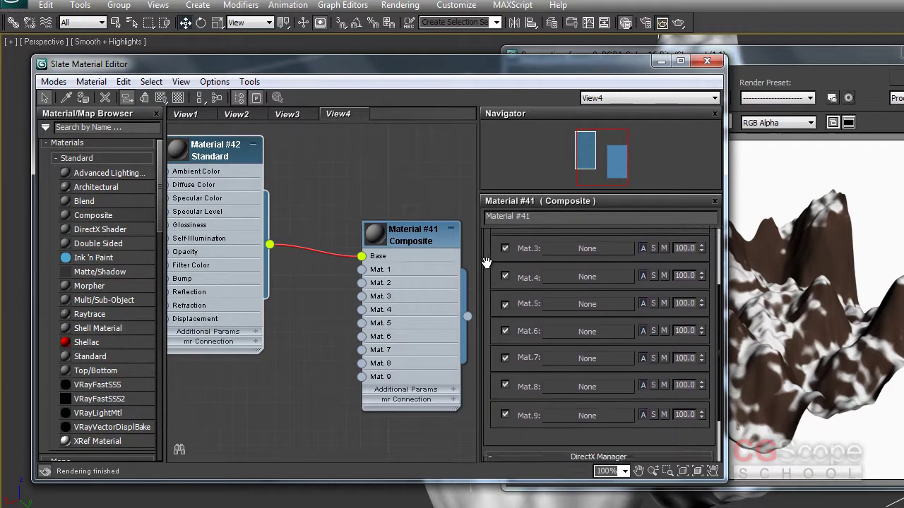
scroll(486, 259, "down", 2)
scroll(486, 256, "up", 3)
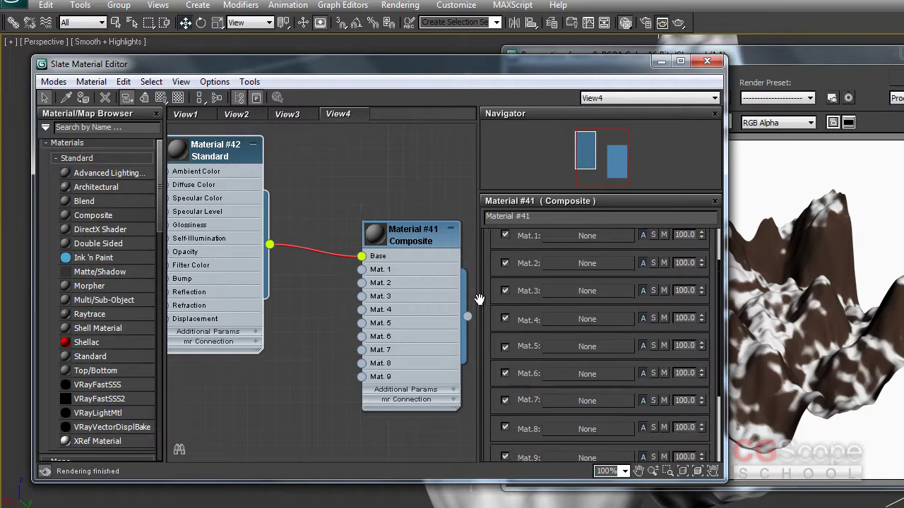
scroll(480, 297, "up", 3)
scroll(653, 256, "down", 1)
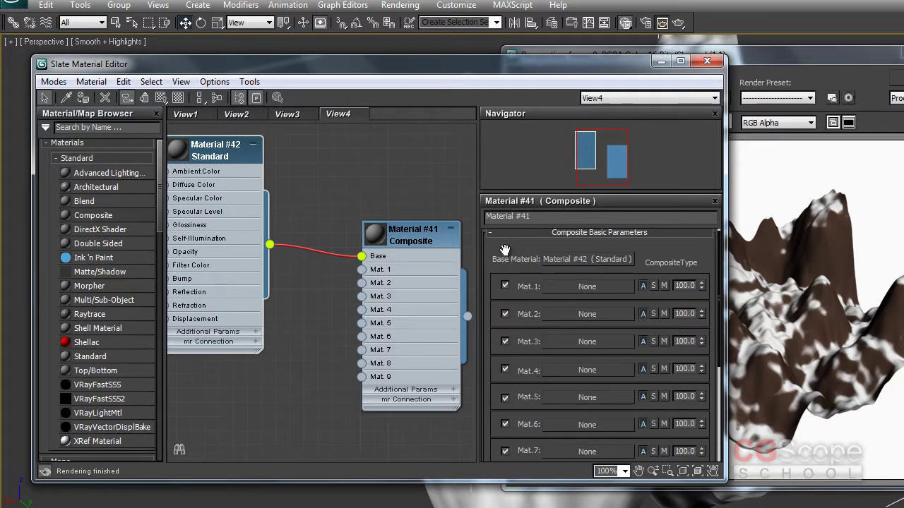
scroll(505, 251, "down", 1)
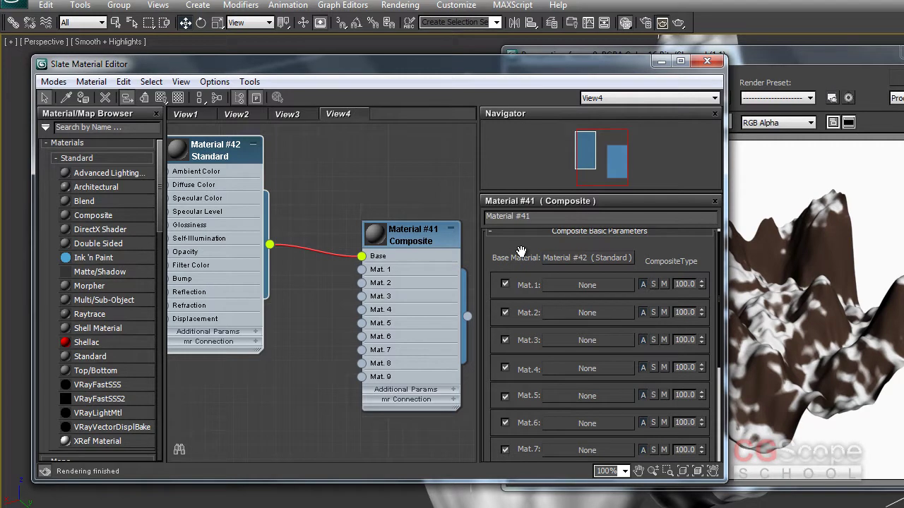
Step: Give Material #42 a dark blue diffuse colour (0,24,60)
middle_click_drag(311, 204, 347, 225)
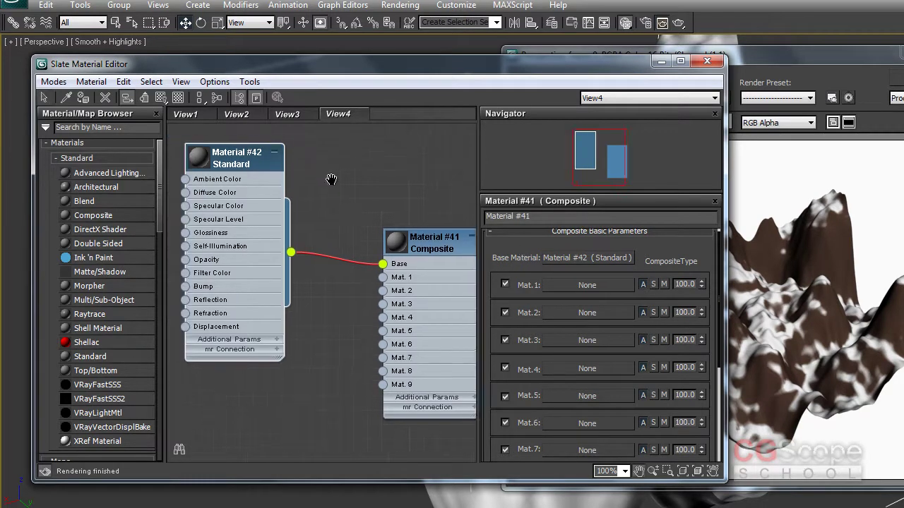
left_click(243, 175)
key("l")
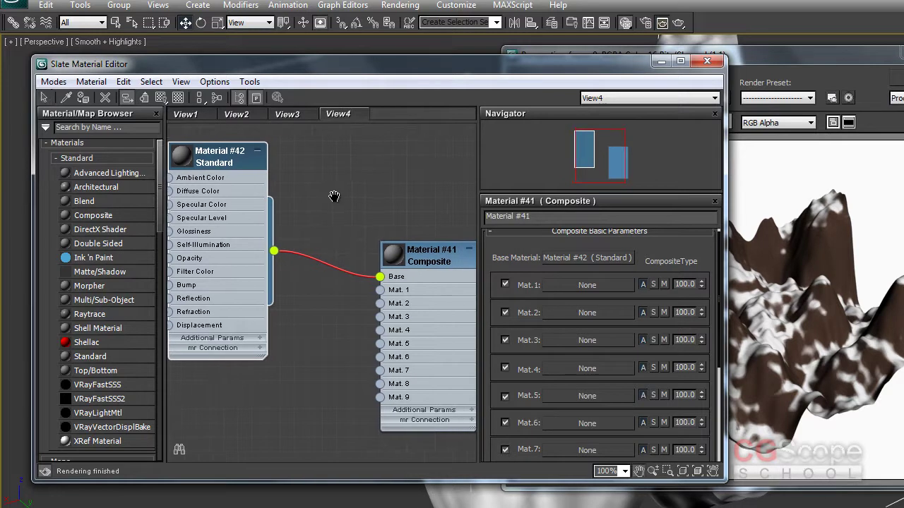
middle_click_drag(325, 186, 336, 192)
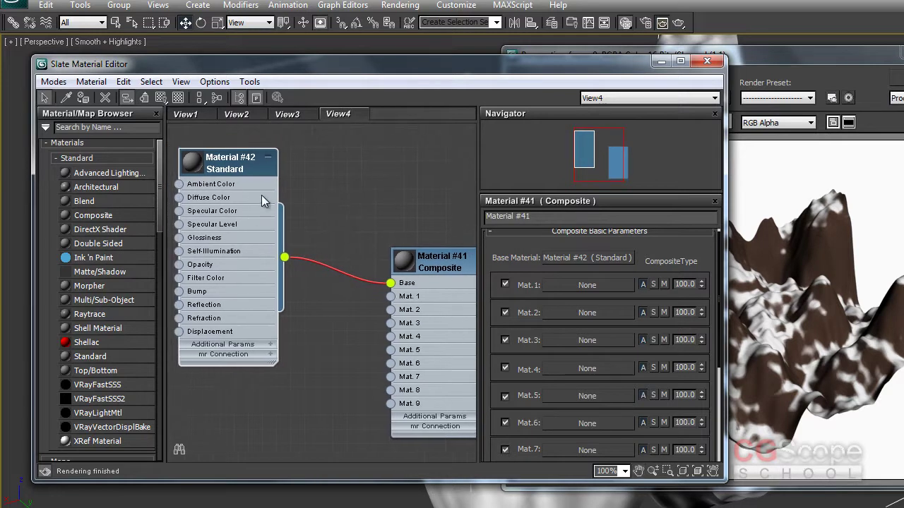
double_click(230, 166)
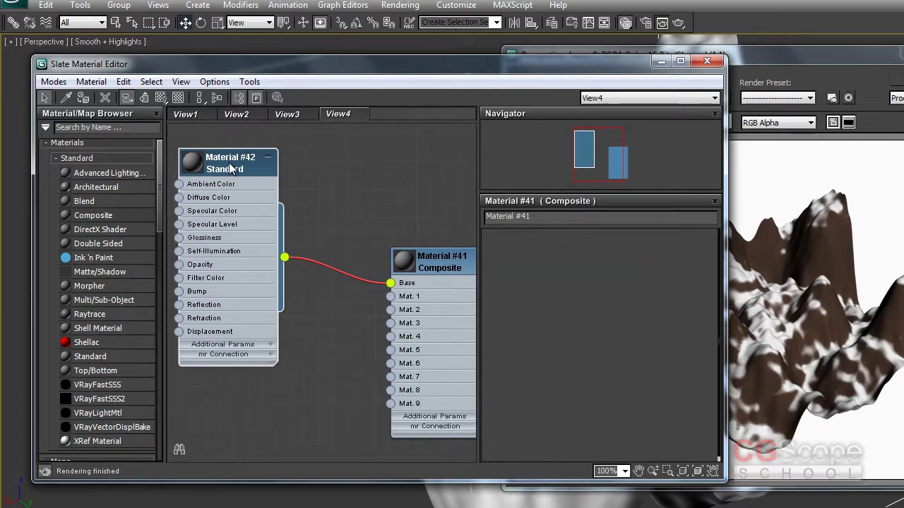
left_click(559, 322)
left_click_drag(333, 131, 349, 151)
left_click_drag(417, 125, 414, 69)
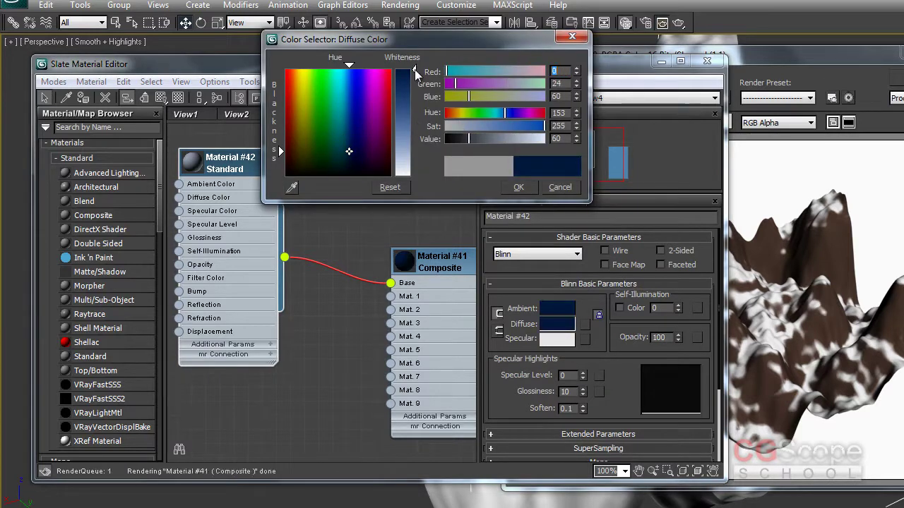
left_click(519, 187)
Step: Assign Composite Material #41 to the terrain and render the Perspective view
middle_click_drag(367, 336, 326, 322)
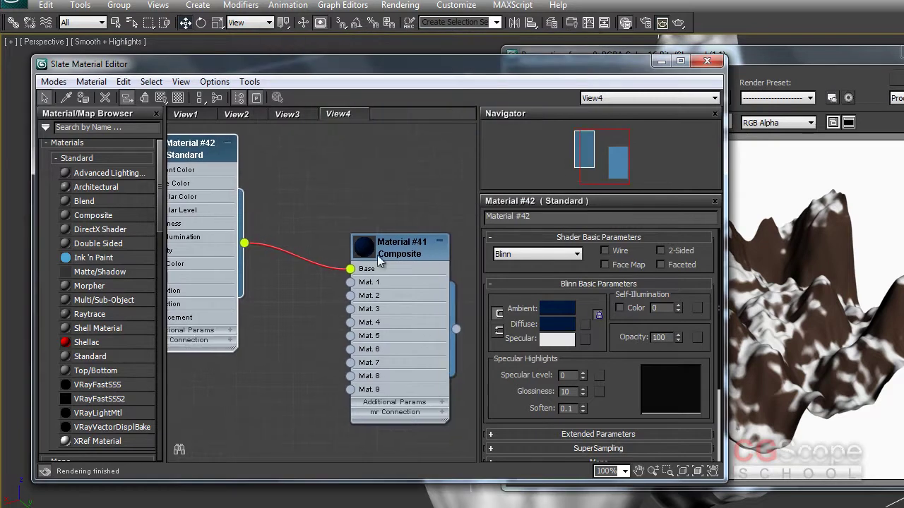
double_click(377, 252)
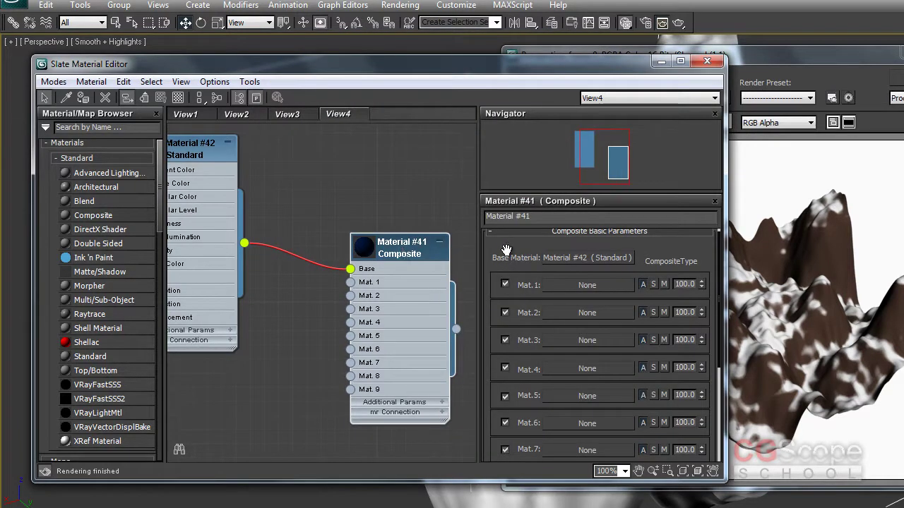
scroll(504, 259, "up", 1)
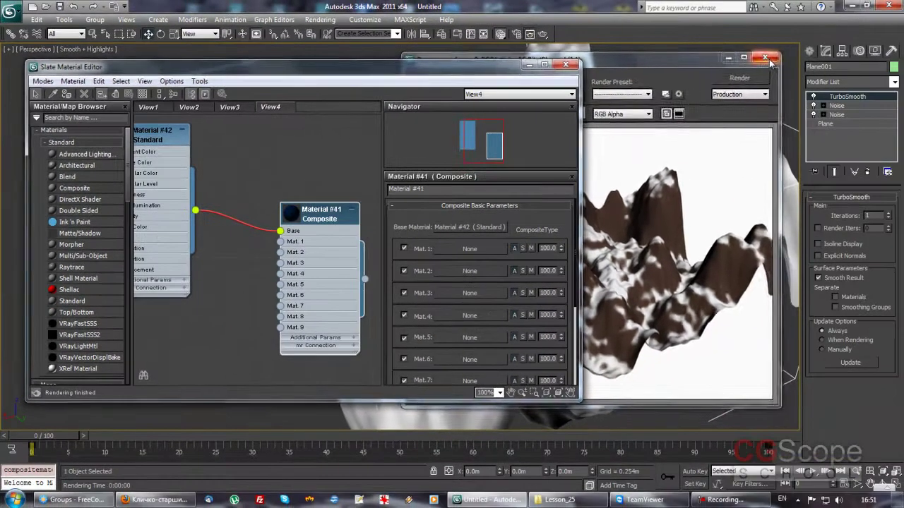
left_click(768, 59)
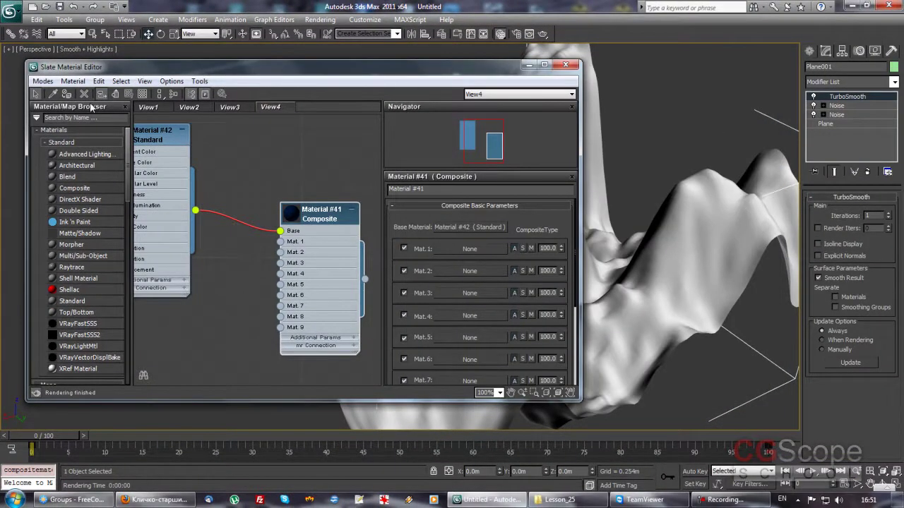
left_click(66, 93)
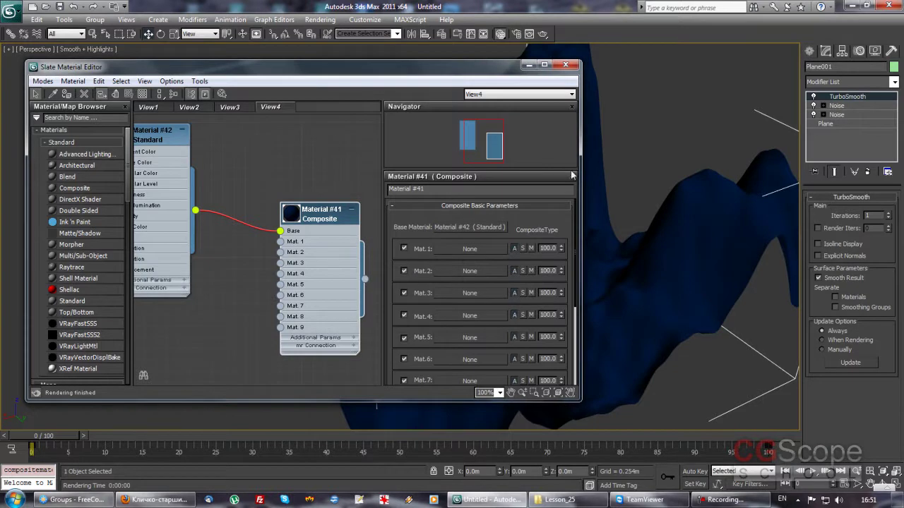
key("shift+q")
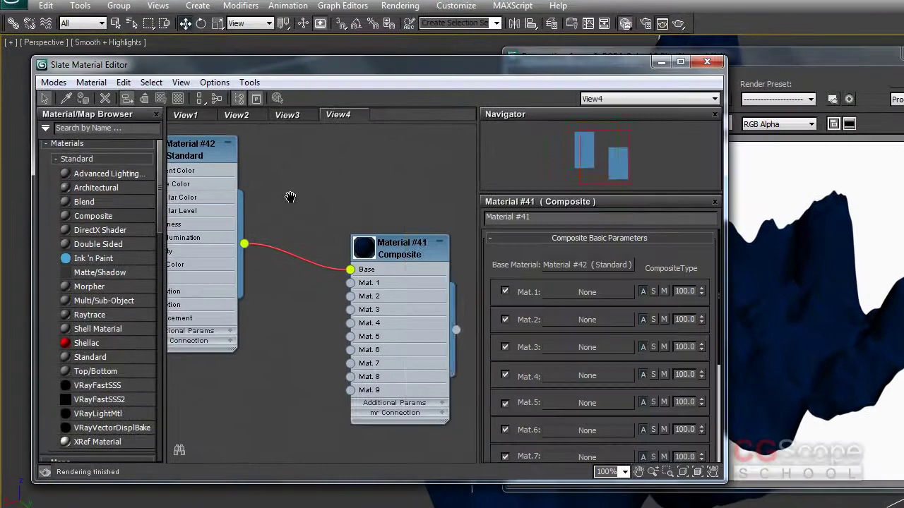
Step: Add Standard Material #43 and wire it into the composite's Mat. 1 slot
middle_click_drag(159, 136, 216, 176)
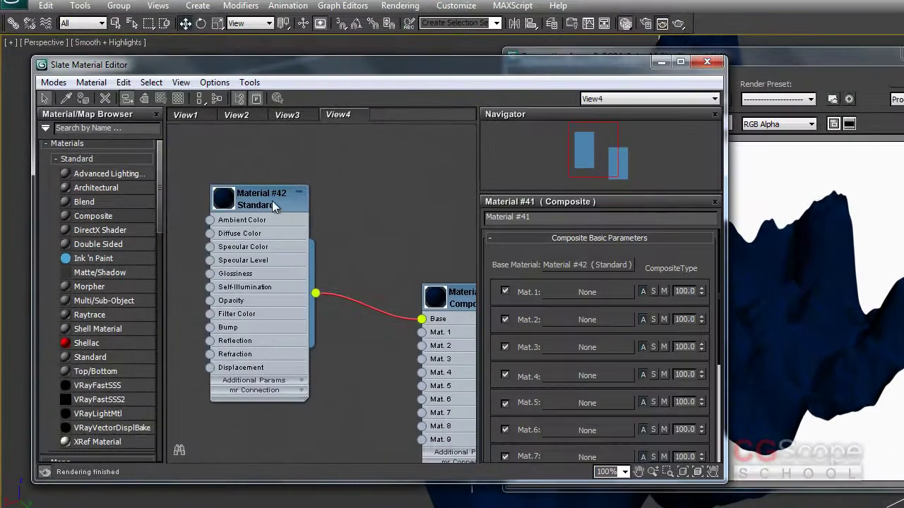
left_click_drag(272, 200, 243, 144)
double_click(436, 298)
middle_click_drag(397, 320, 308, 285)
left_click_drag(91, 359, 169, 344)
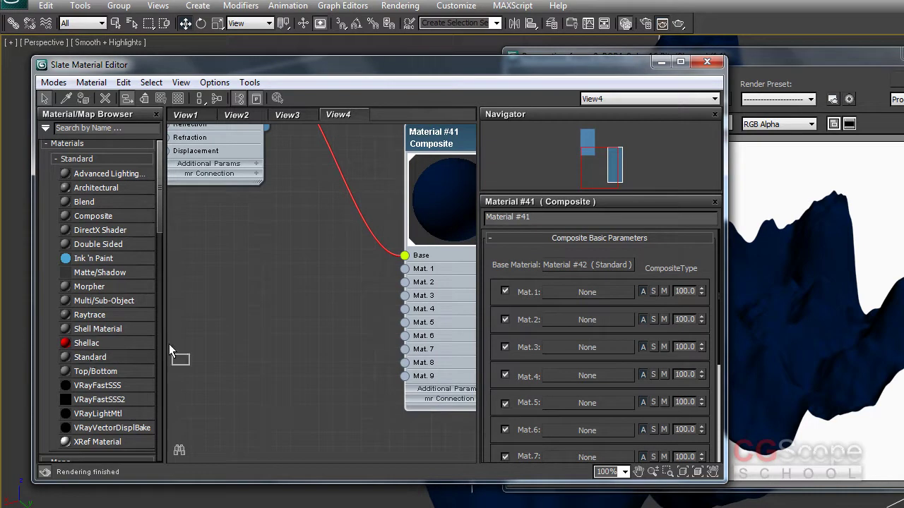
left_click_drag(233, 276, 234, 277)
middle_click_drag(277, 298, 351, 304)
left_click_drag(307, 274, 286, 260)
middle_click_drag(411, 256, 317, 262)
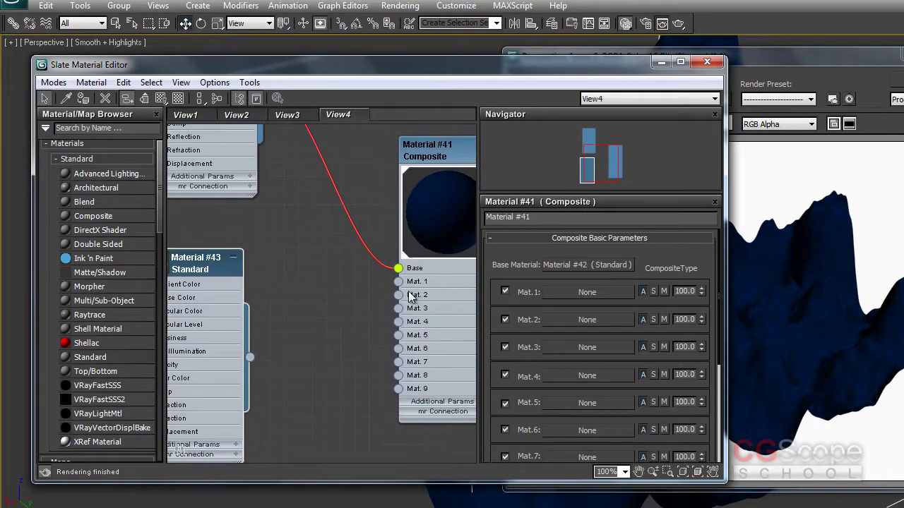
middle_click_drag(250, 358, 293, 348)
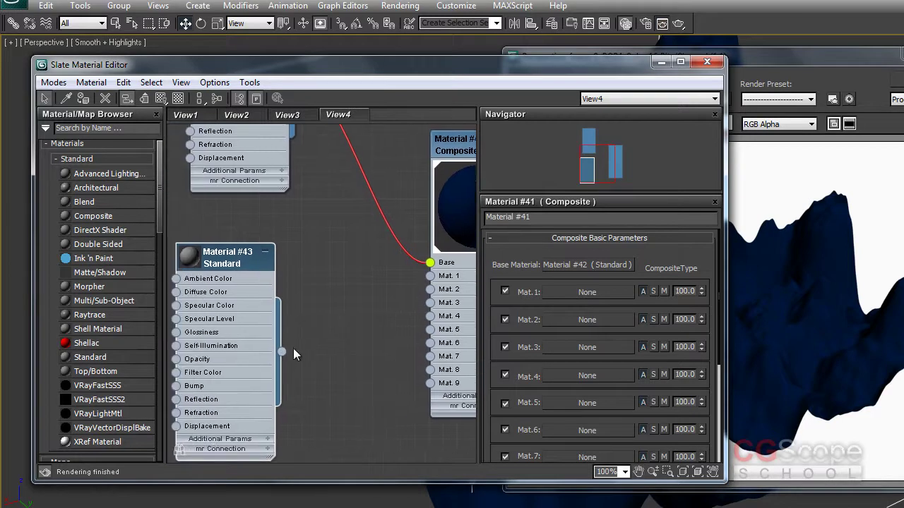
left_click_drag(281, 353, 431, 276)
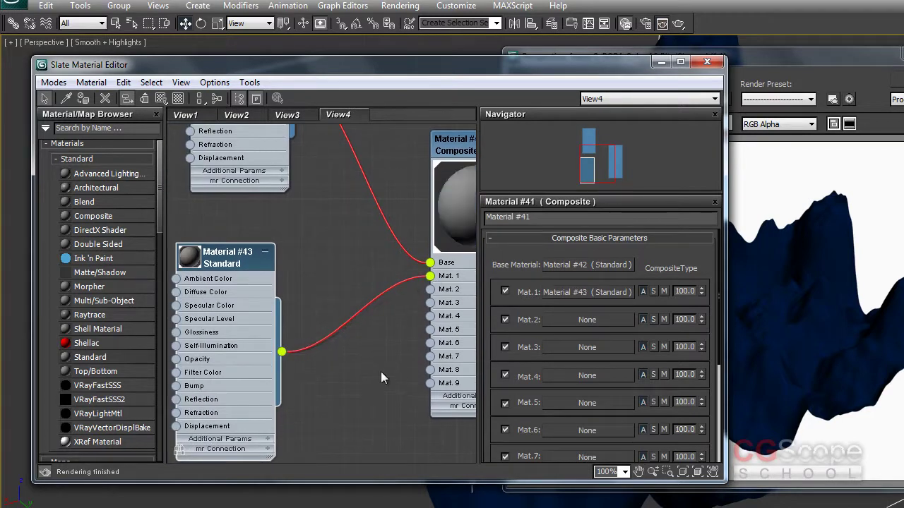
Step: Make Material #43's diffuse colour red and re-render the terrain red
middle_click_drag(380, 371, 337, 371)
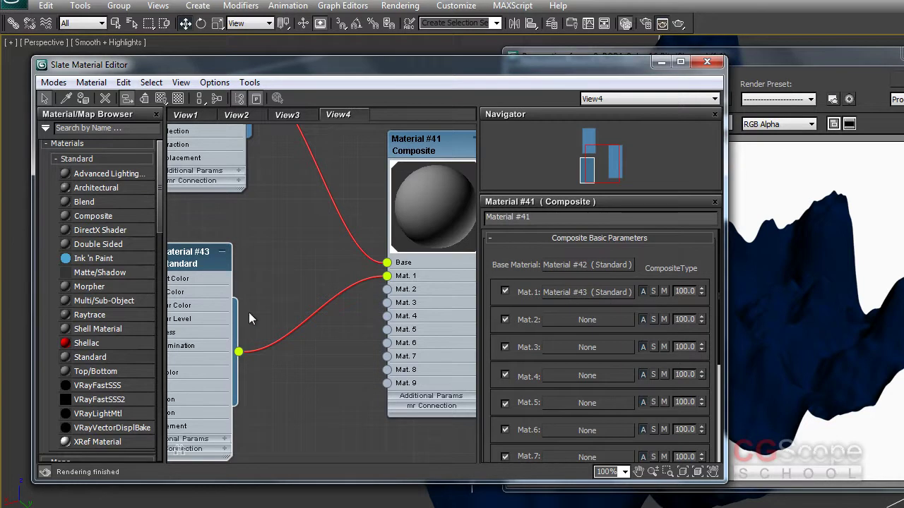
middle_click_drag(212, 275, 322, 273)
double_click(322, 273)
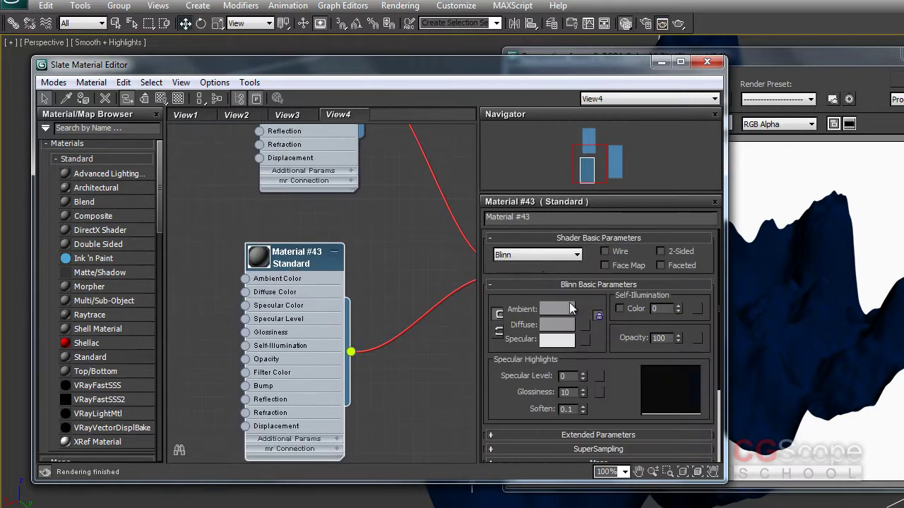
left_click(564, 325)
left_click_drag(380, 169, 390, 94)
left_click_drag(414, 133, 414, 79)
left_click(519, 188)
middle_click_drag(395, 268, 284, 316)
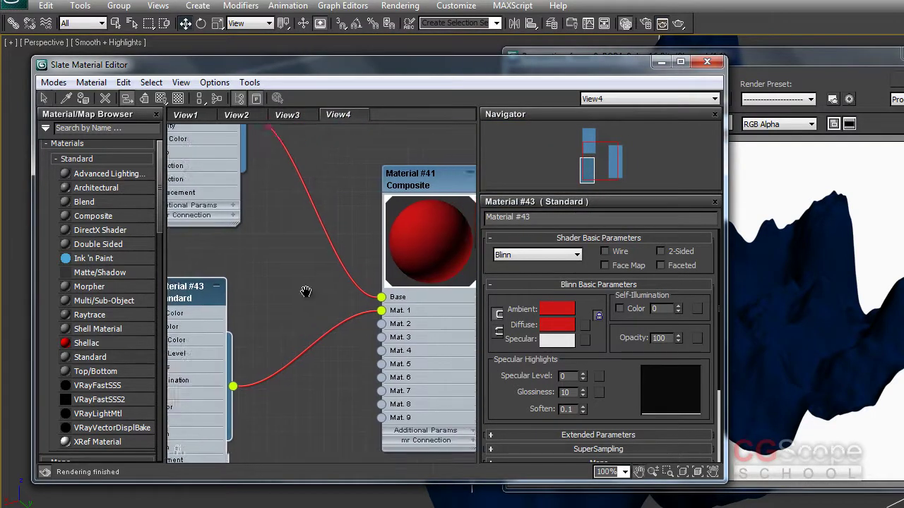
double_click(417, 187)
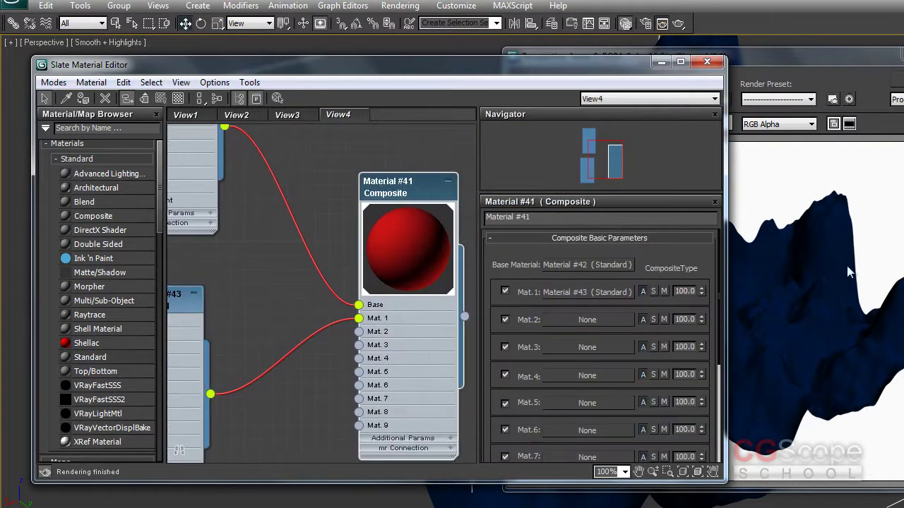
left_click(899, 99)
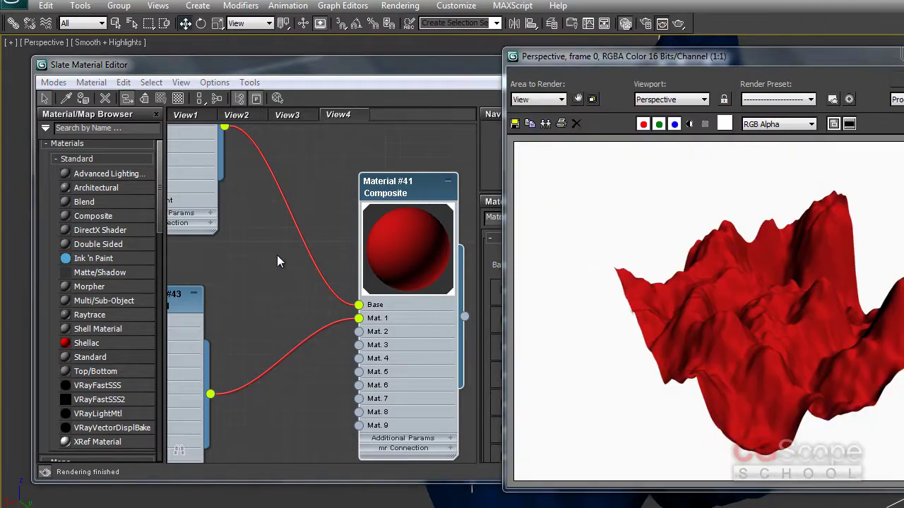
Step: Shift the Slate editor left and drag the composite's Mat. 1 amount down from 100
left_click(276, 255)
middle_click_drag(276, 255, 329, 262)
middle_click_drag(344, 309, 350, 290)
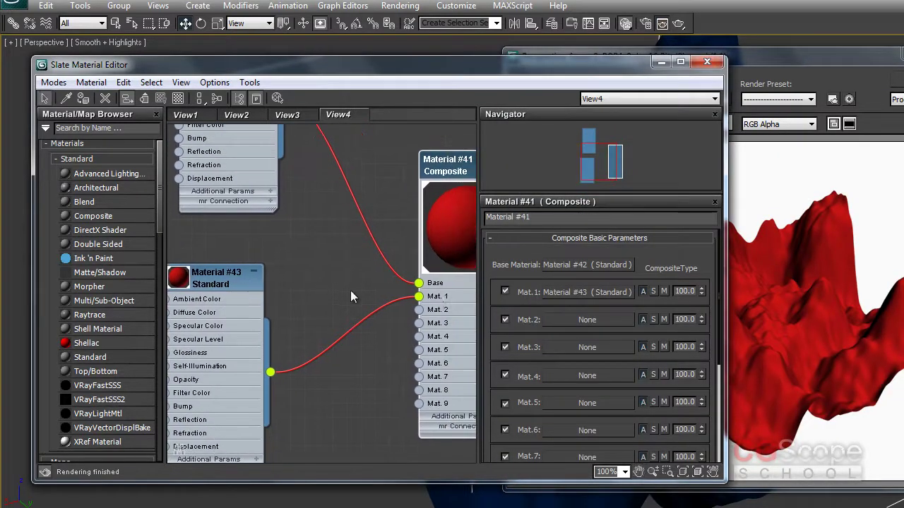
mouse_move(349, 247)
middle_mouse_down()
mouse_move(342, 352)
mouse_move(365, 393)
middle_mouse_up()
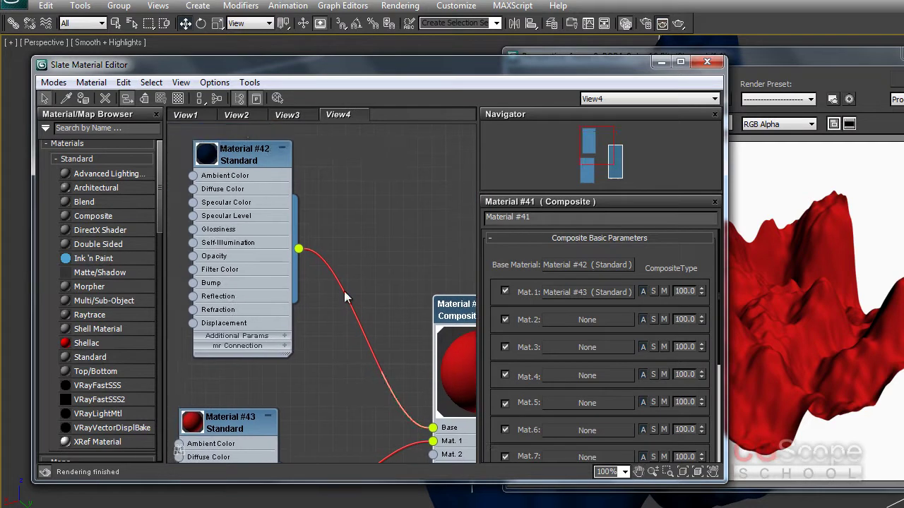
mouse_move(348, 424)
middle_mouse_down()
mouse_move(307, 250)
mouse_move(319, 214)
middle_mouse_up()
mouse_move(309, 309)
middle_mouse_down()
mouse_move(306, 301)
mouse_move(392, 360)
middle_mouse_up()
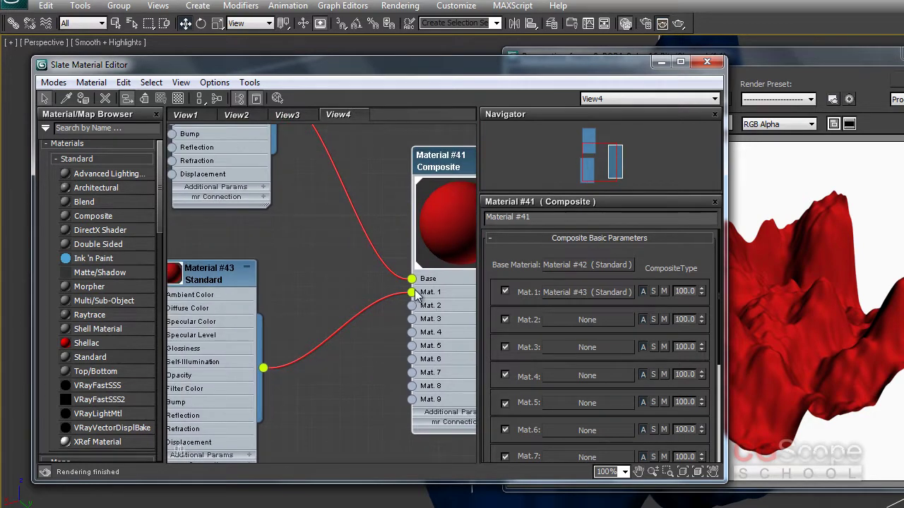
middle_click_drag(357, 404, 339, 372)
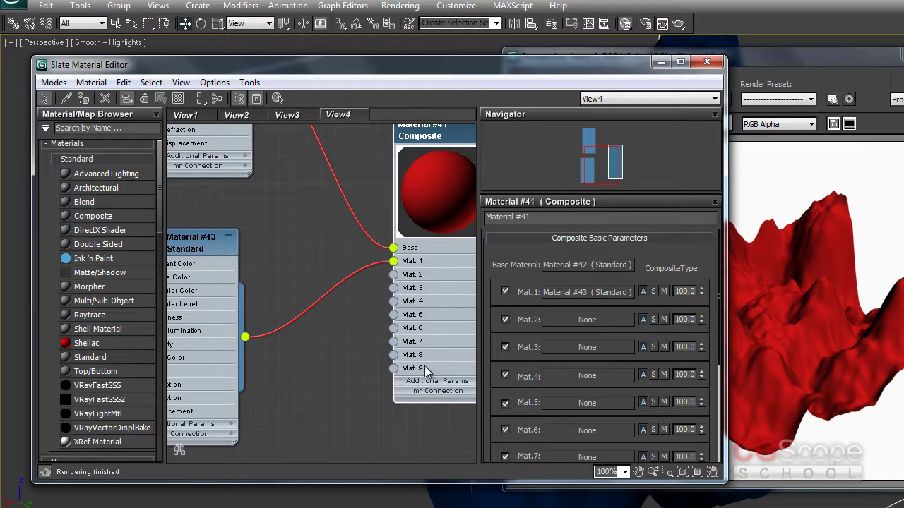
mouse_move(323, 262)
middle_mouse_down()
mouse_move(346, 296)
mouse_move(259, 274)
middle_mouse_up()
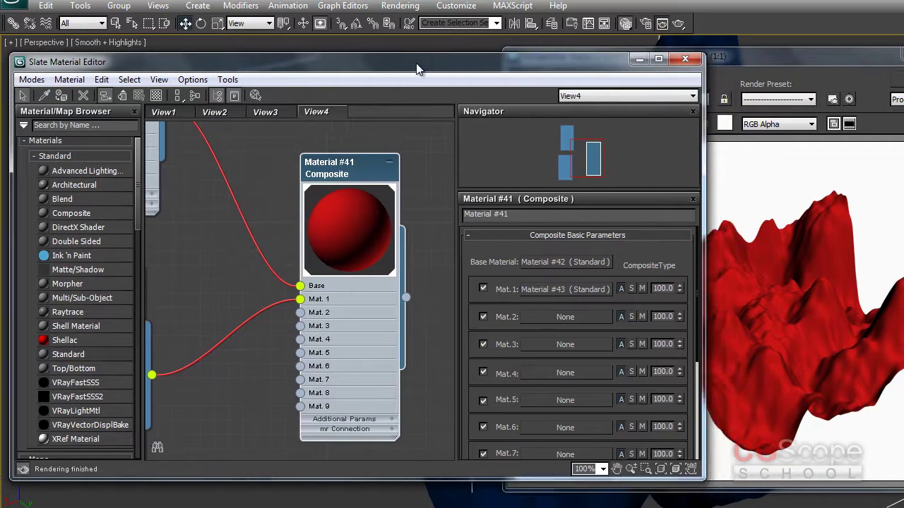
left_click_drag(443, 67, 400, 64)
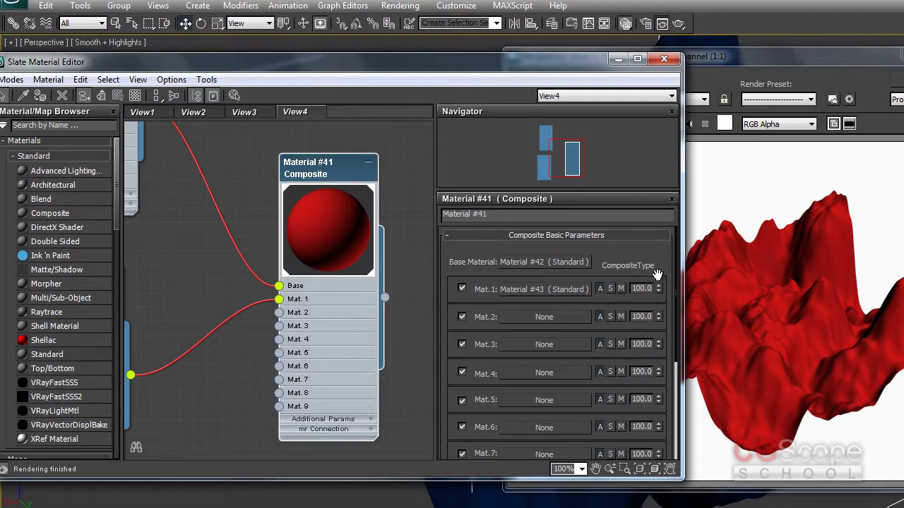
mouse_move(546, 68)
left_mouse_down()
mouse_move(536, 75)
mouse_move(548, 78)
left_mouse_up()
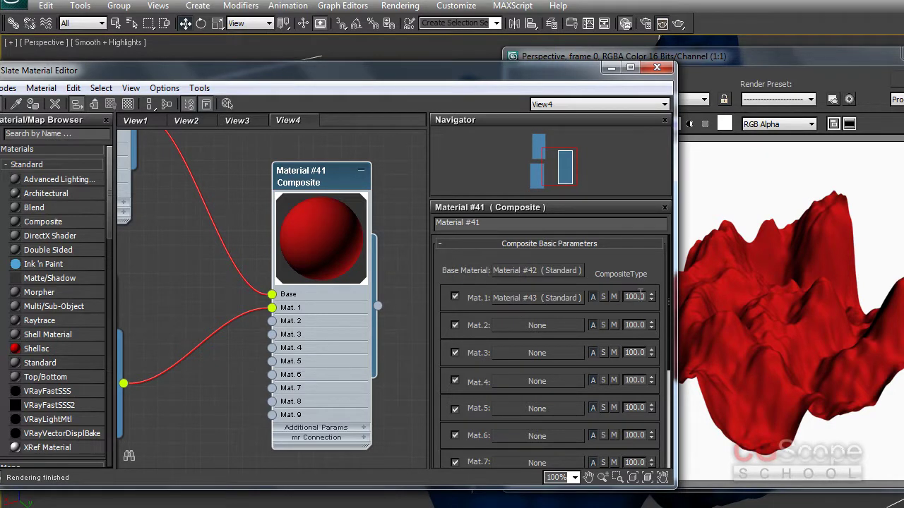
left_click_drag(650, 299, 650, 370)
Step: Lower the Mat. 1 amount from about 58 and enter 50
left_click_drag(650, 370, 651, 377)
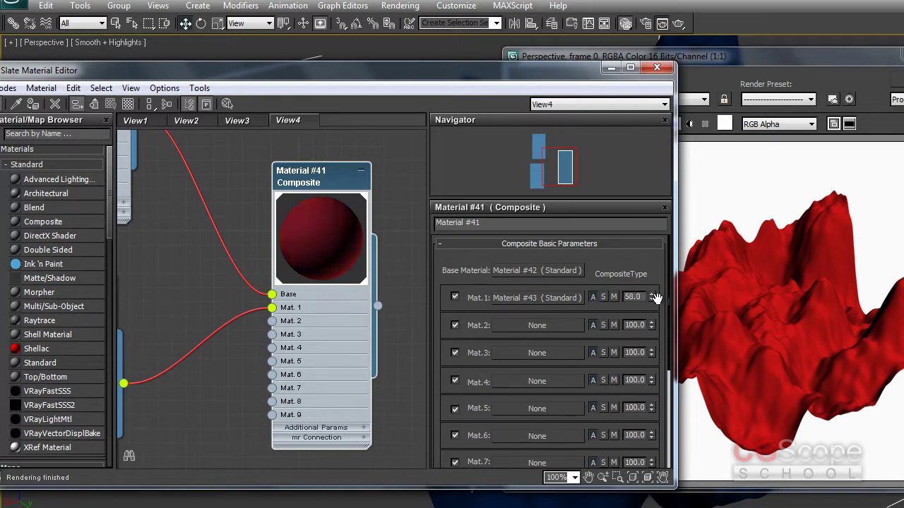
mouse_move(654, 299)
left_mouse_down()
mouse_move(651, 321)
mouse_move(654, 300)
left_mouse_up()
double_click(635, 296)
type("50")
key("Return")
left_click(607, 270)
Step: Reset the Mat. 1 amount to 0, then re-enter 50
middle_click_drag(294, 254, 283, 380)
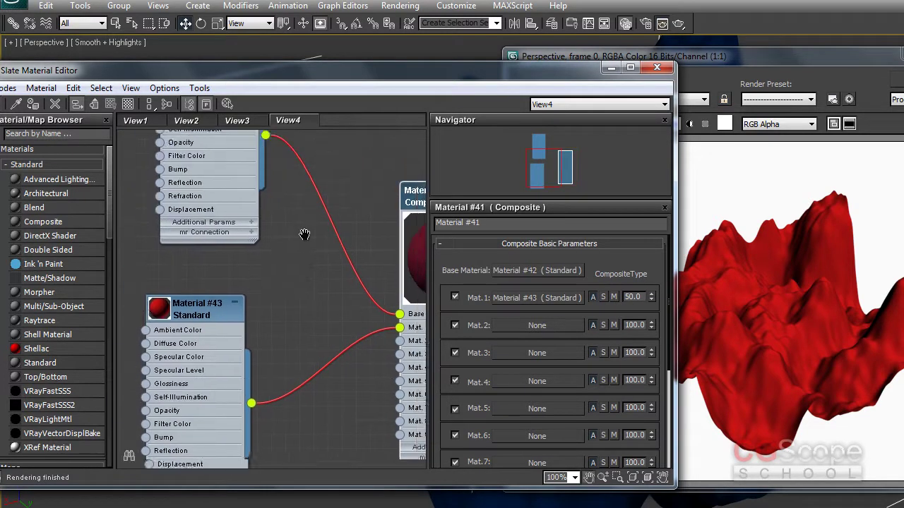
mouse_move(403, 271)
middle_mouse_down()
mouse_move(359, 232)
mouse_move(257, 200)
mouse_move(325, 240)
mouse_move(203, 131)
middle_mouse_up()
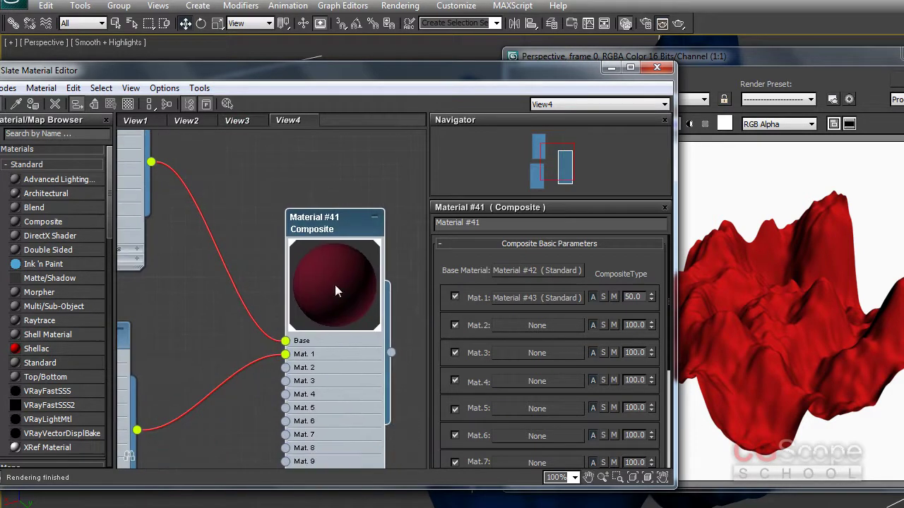
left_click_drag(653, 302, 650, 359)
right_click(653, 298)
middle_click_drag(229, 211, 305, 283)
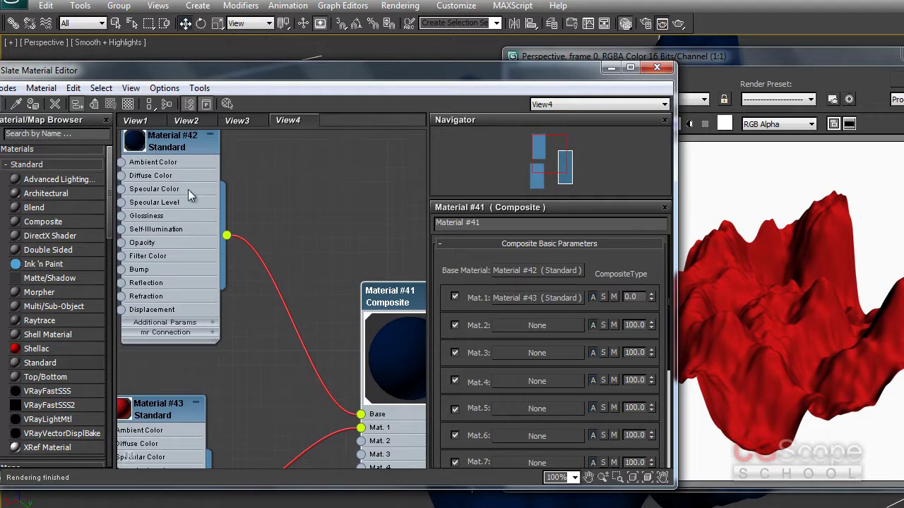
double_click(633, 297)
type("50")
key("Return")
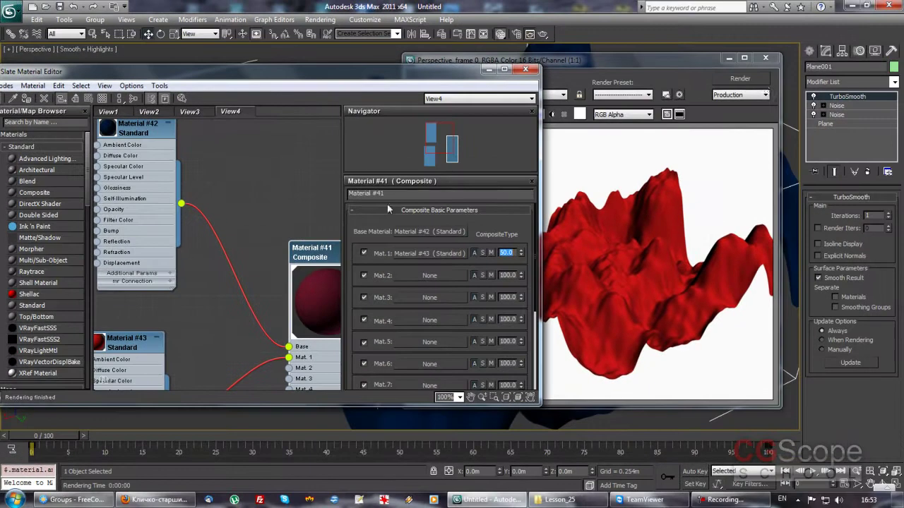
Step: Re-render the Perspective view to show the deep maroon half-blended terrain
left_click(762, 82)
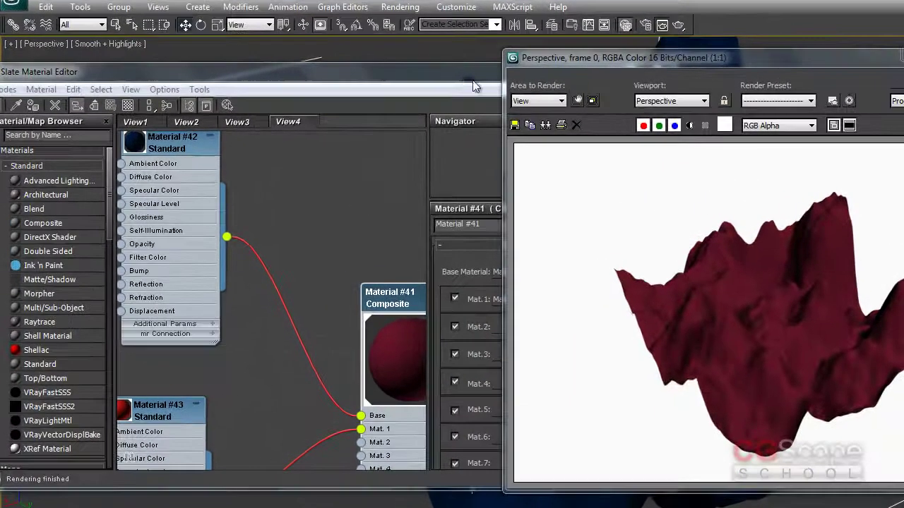
scroll(597, 260, "down", 1)
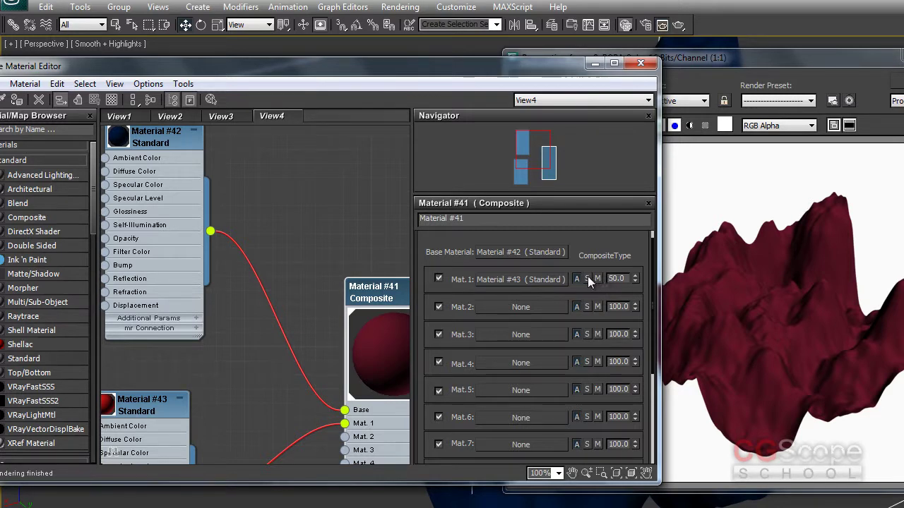
left_click(588, 278)
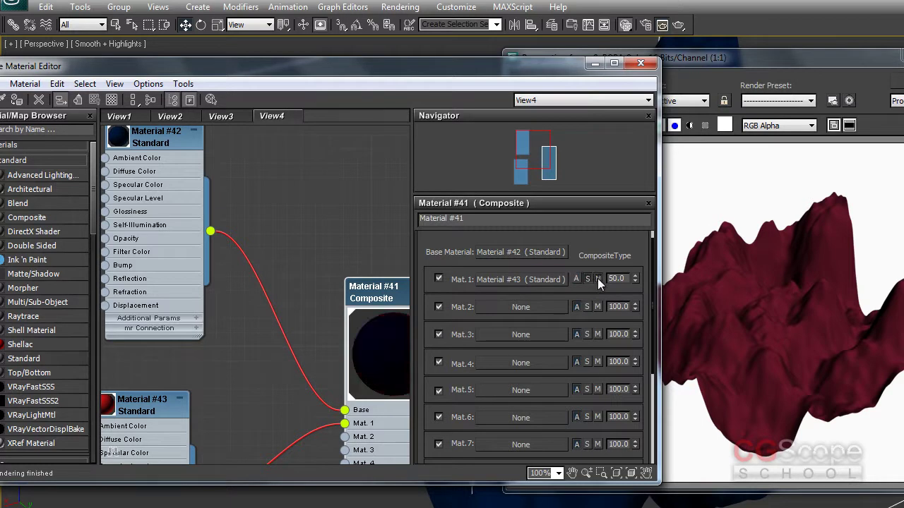
left_click(576, 279)
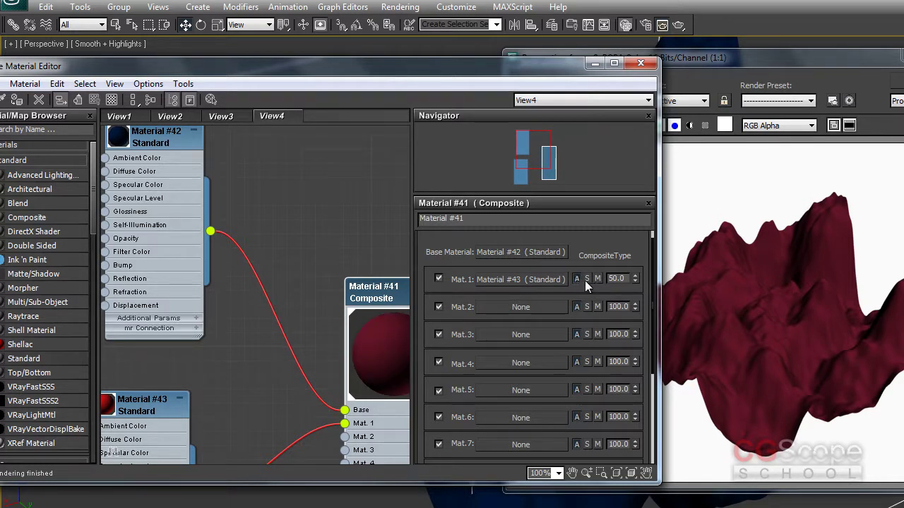
left_click(587, 278)
middle_click_drag(200, 185, 217, 180)
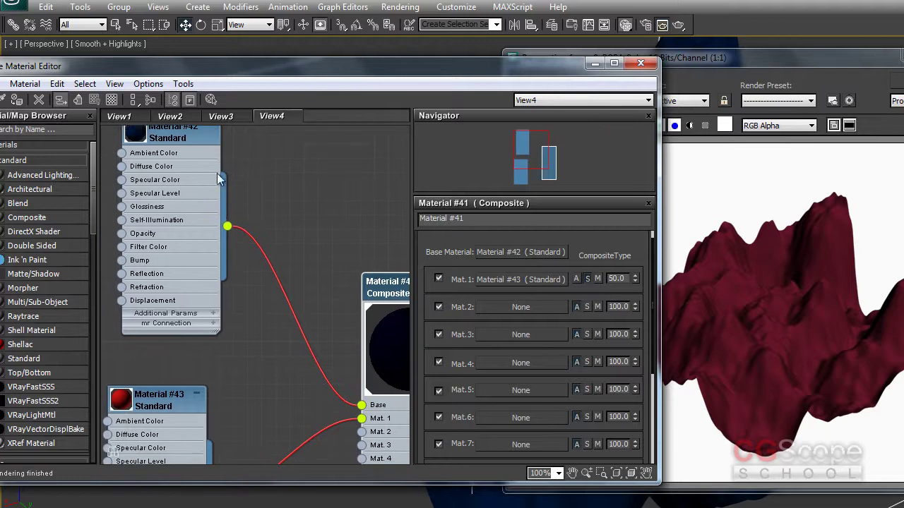
middle_click_drag(322, 339, 304, 333)
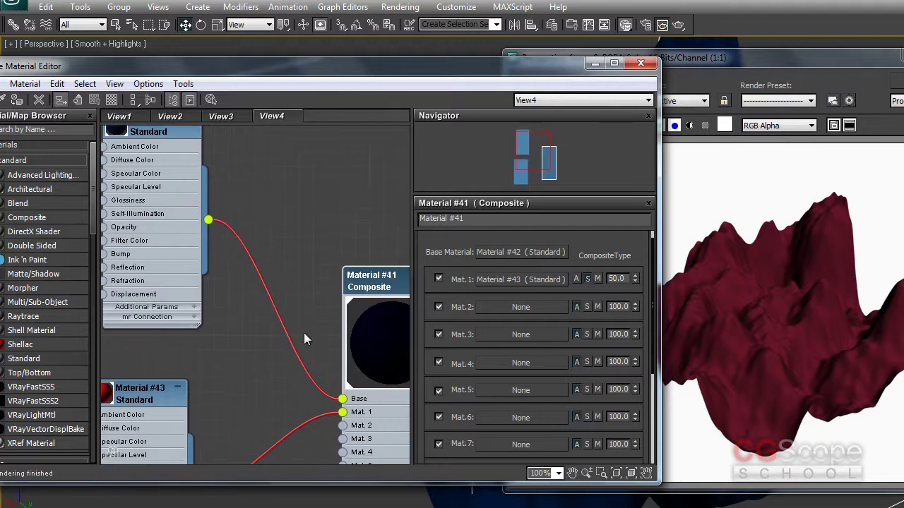
double_click(630, 278)
left_click(597, 278)
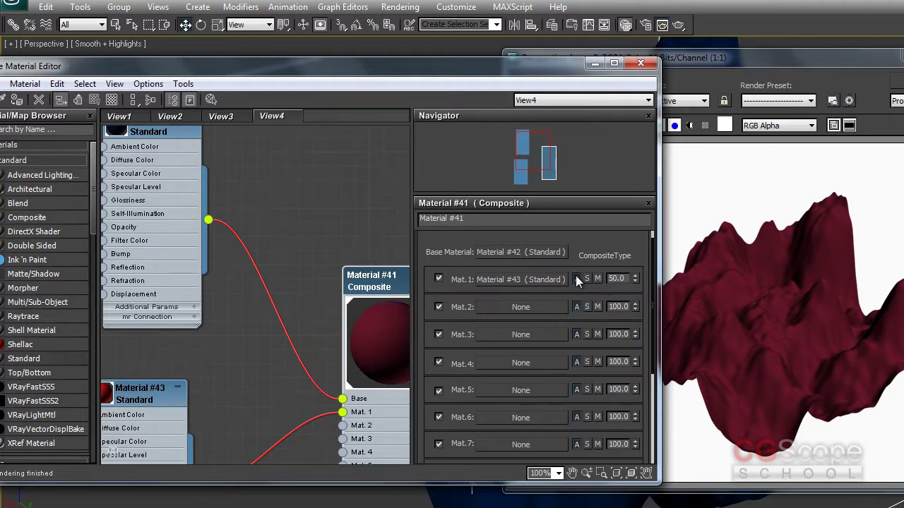
left_click_drag(578, 247, 579, 274)
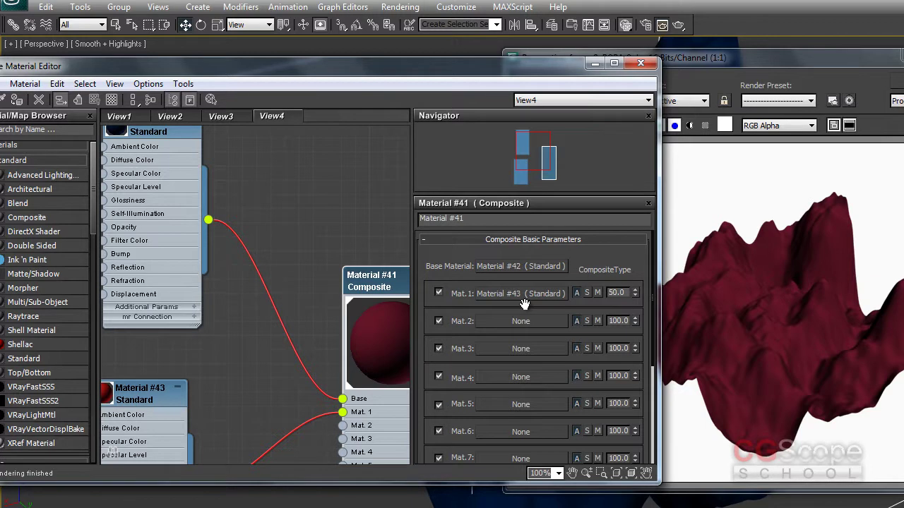
left_click_drag(591, 267, 588, 268)
left_click_drag(606, 258, 600, 252)
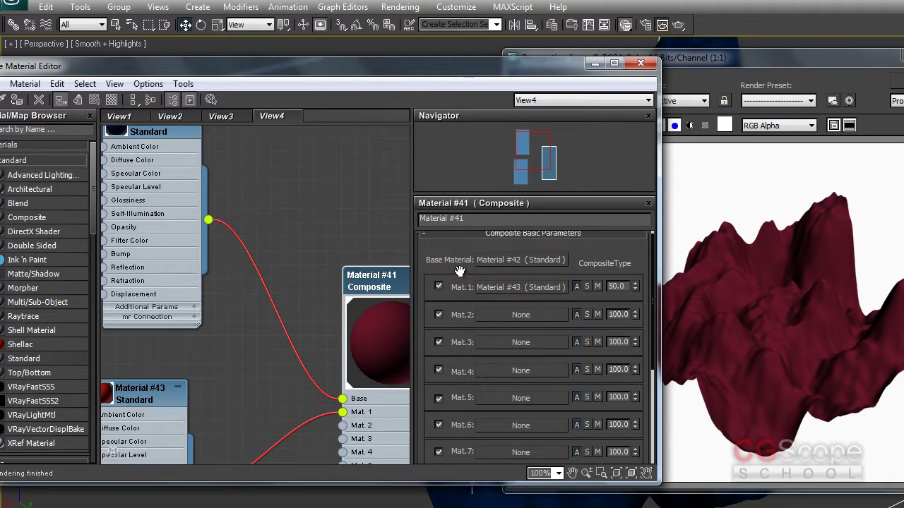
double_click(614, 287)
left_click(623, 286)
Step: Set the Composite's Mat.1 amount to 100 so red Material #43 fills the preview
double_click(616, 286)
type("100")
key("Return")
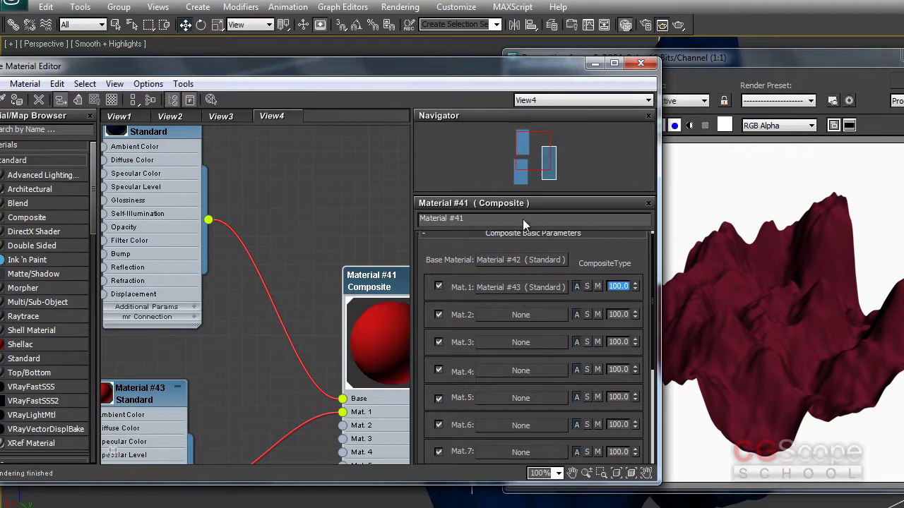
left_click_drag(461, 69, 572, 72)
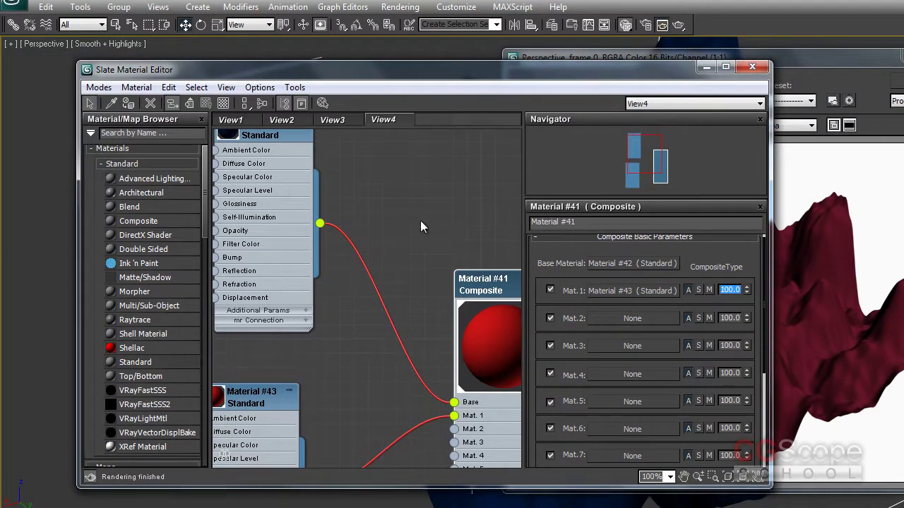
middle_click_drag(420, 220, 404, 196)
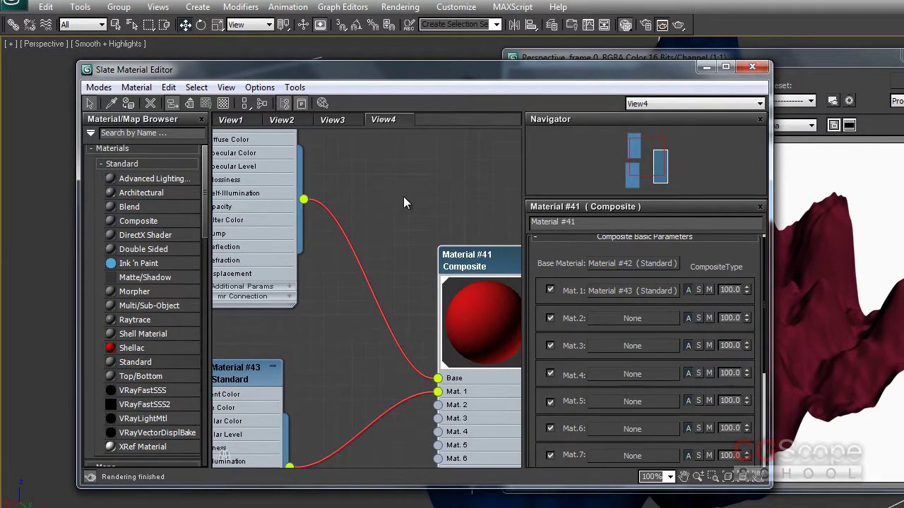
middle_click_drag(415, 208, 353, 183)
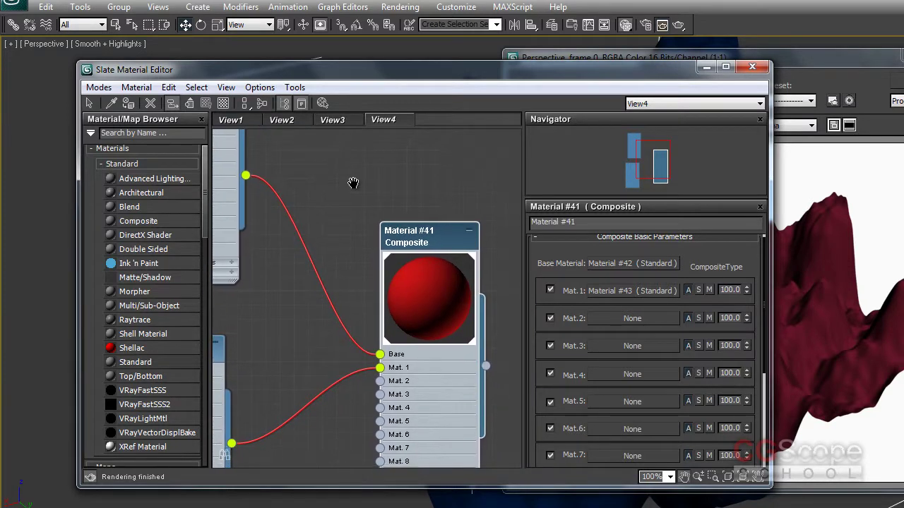
Step: Create a new node view named View5 in the Slate editor and reposition the window
right_click(403, 119)
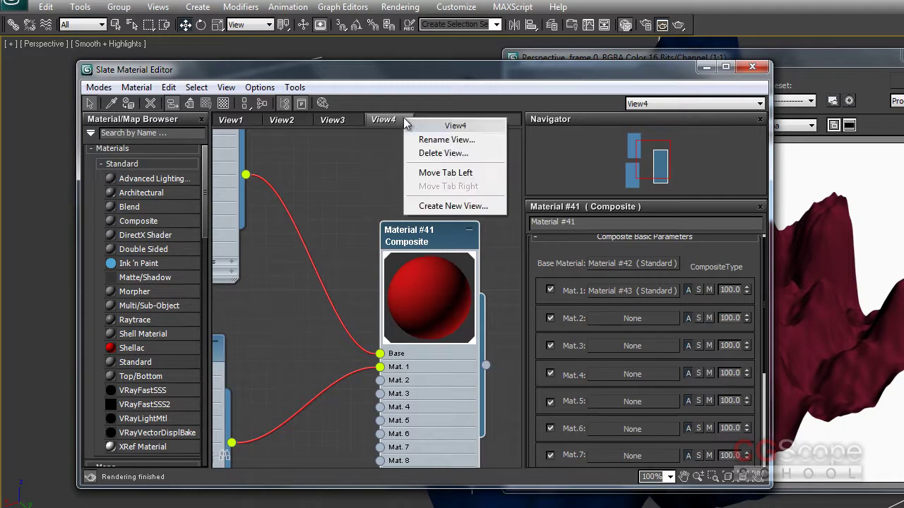
left_click(456, 207)
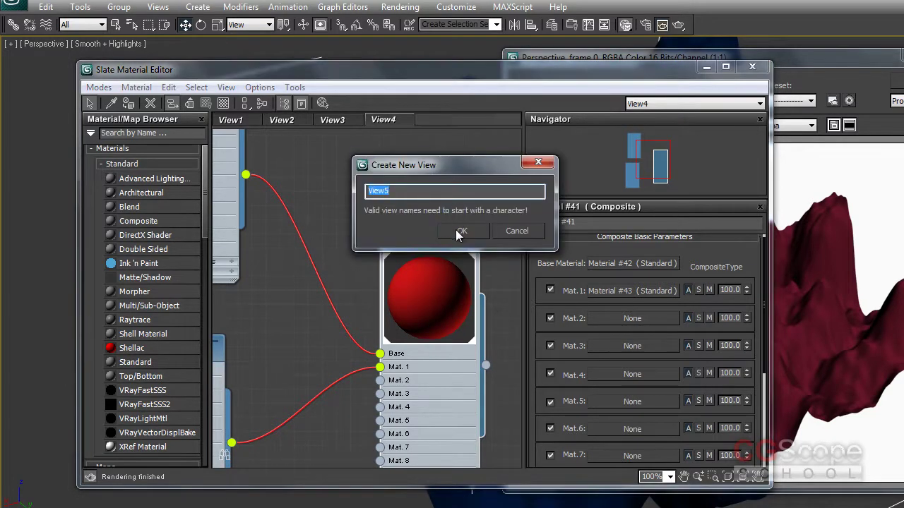
left_click(458, 231)
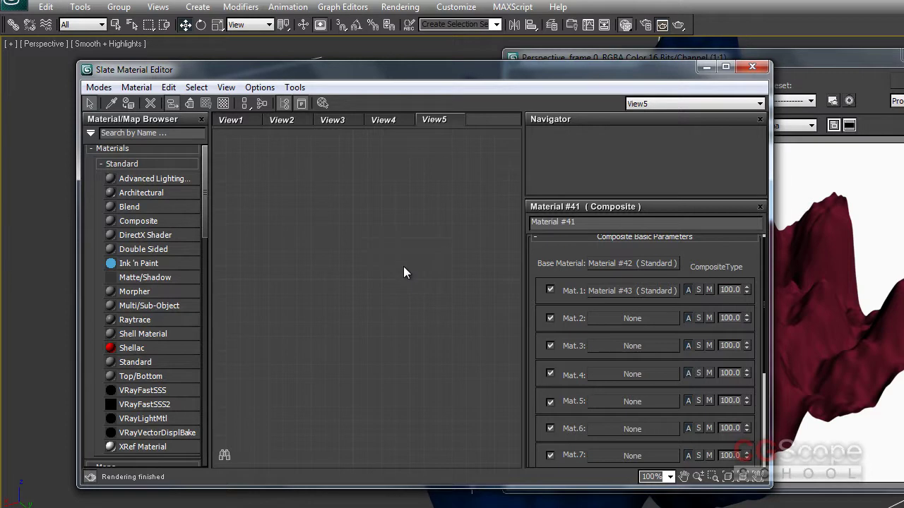
left_click_drag(604, 71, 598, 85)
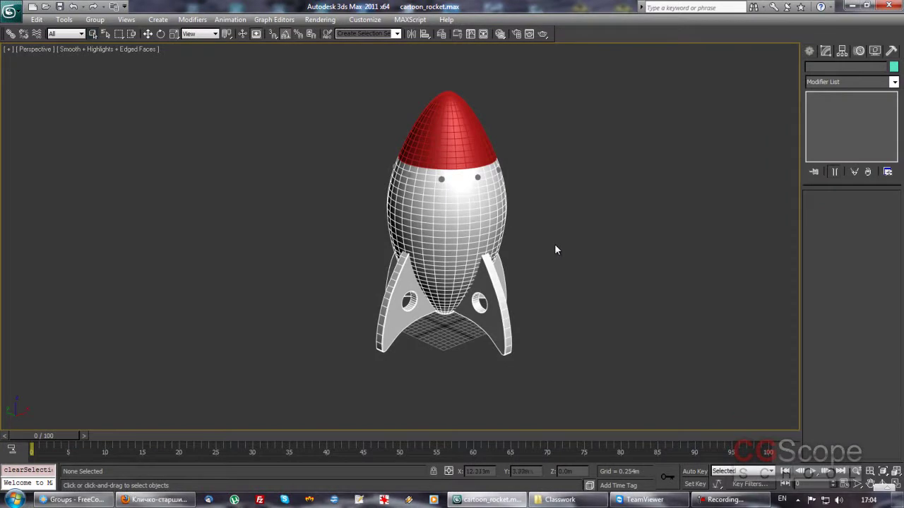
Step: Select the rocket group and explode it with Group > Explode
key("F4")
middle_click_drag(561, 260, 439, 250, "alt")
mouse_move(445, 300)
middle_mouse_down("alt")
mouse_move(403, 292)
mouse_move(431, 286)
middle_mouse_up("alt")
key("F4")
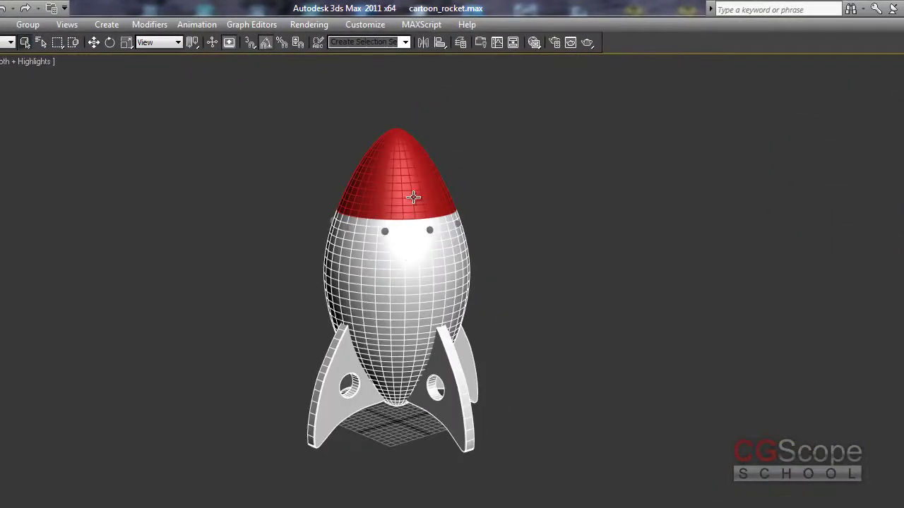
left_click(414, 197)
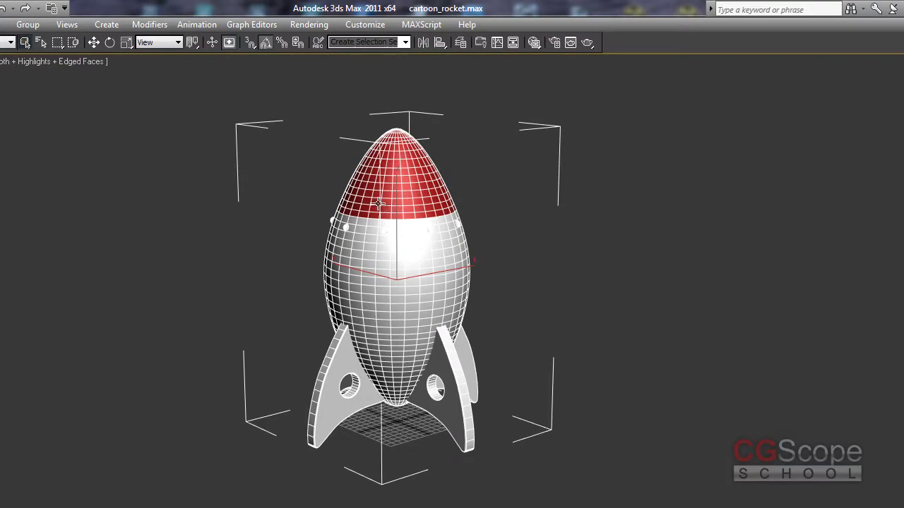
left_click(4, 24)
mouse_move(27, 24)
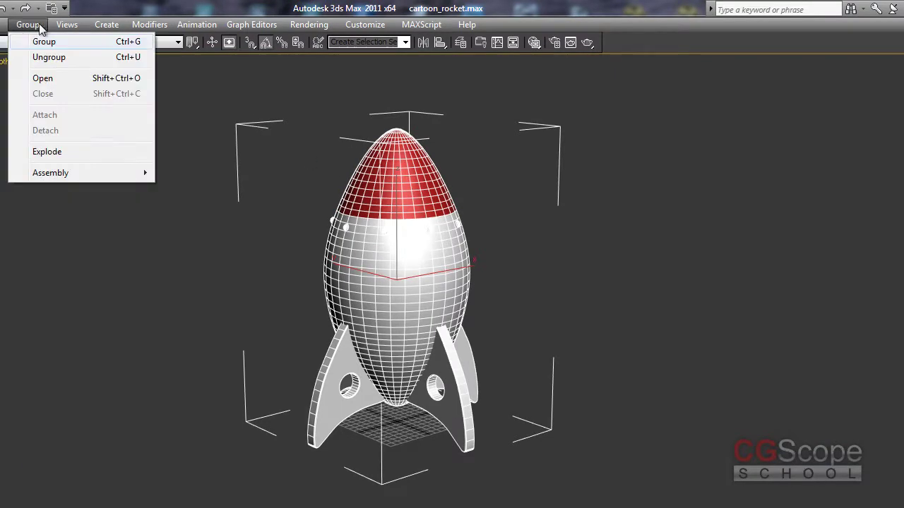
left_click(56, 152)
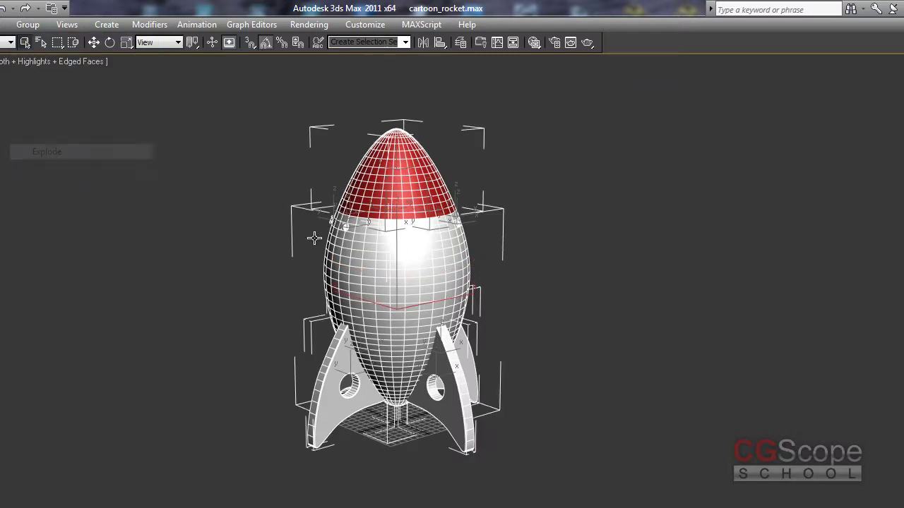
left_click(485, 369)
Step: Orbit around the exploded rocket to inspect its parts, then select all objects
mouse_move(607, 341)
middle_mouse_down("alt")
mouse_move(568, 338)
mouse_move(525, 302)
mouse_move(449, 286)
mouse_move(414, 297)
mouse_move(494, 316)
mouse_move(507, 329)
middle_mouse_up("alt")
mouse_move(583, 284)
middle_mouse_down("alt")
mouse_move(624, 296)
mouse_move(541, 297)
mouse_move(601, 289)
mouse_move(545, 295)
mouse_move(555, 276)
middle_mouse_up("alt")
key("ctrl+a")
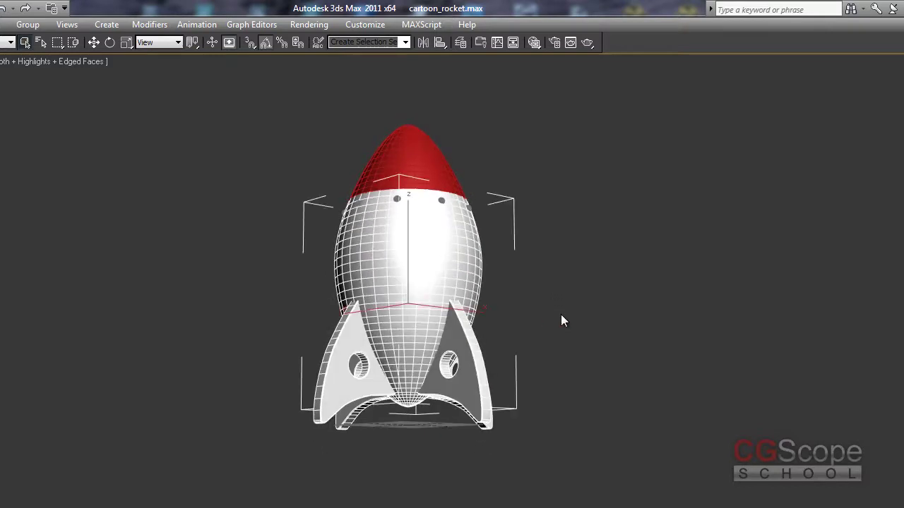
left_click(564, 322)
mouse_move(559, 318)
middle_mouse_down("alt")
mouse_move(562, 234)
mouse_move(551, 348)
middle_mouse_up("alt")
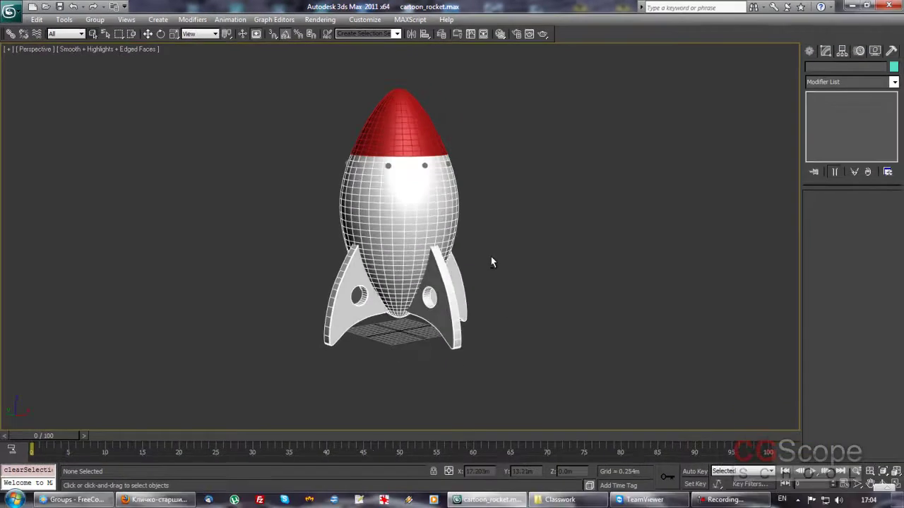
mouse_move(482, 263)
middle_mouse_down("alt")
mouse_move(413, 272)
mouse_move(485, 255)
mouse_move(486, 264)
mouse_move(468, 268)
mouse_move(460, 254)
middle_mouse_up("alt")
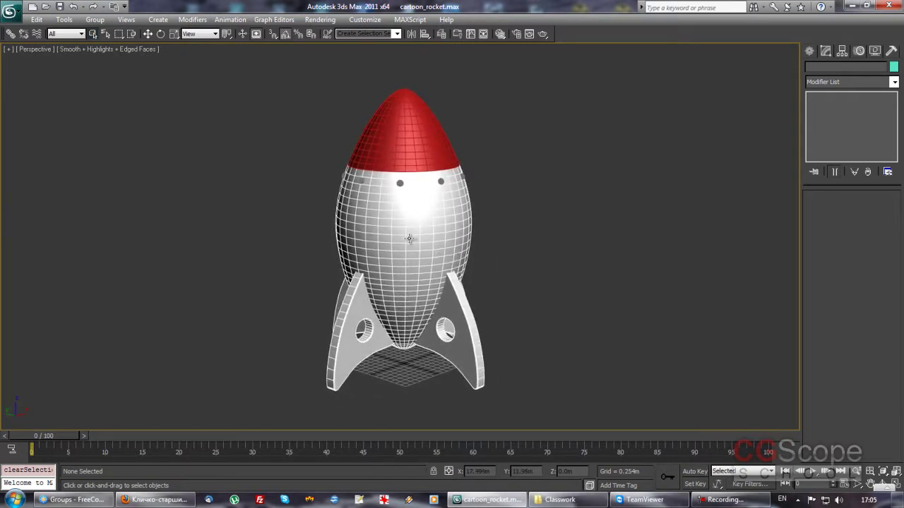
left_click(411, 240)
middle_click_drag(537, 281, 478, 249, "alt")
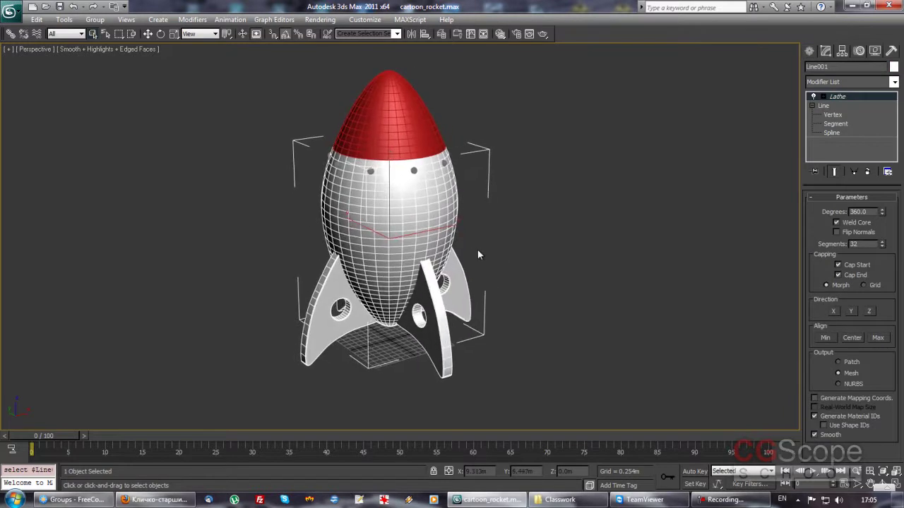
key("ctrl+a")
right_click(379, 191)
mouse_move(400, 293)
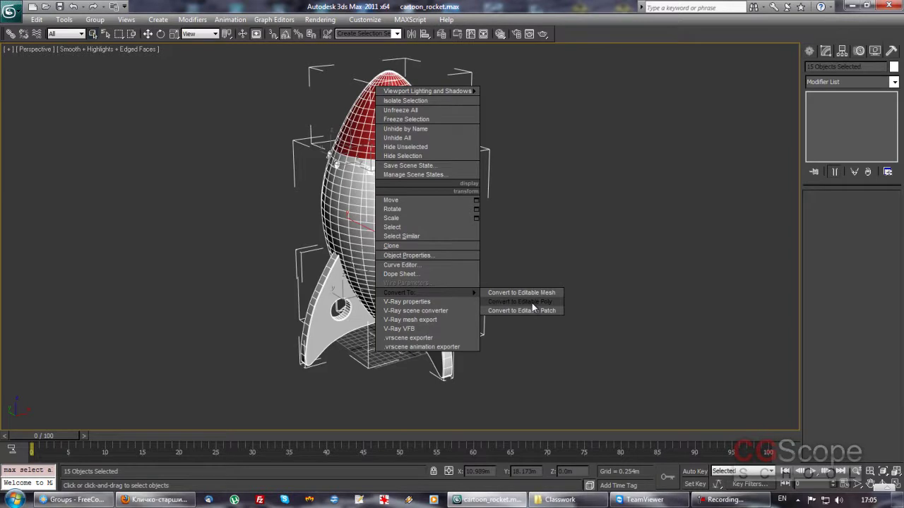
left_click(540, 304)
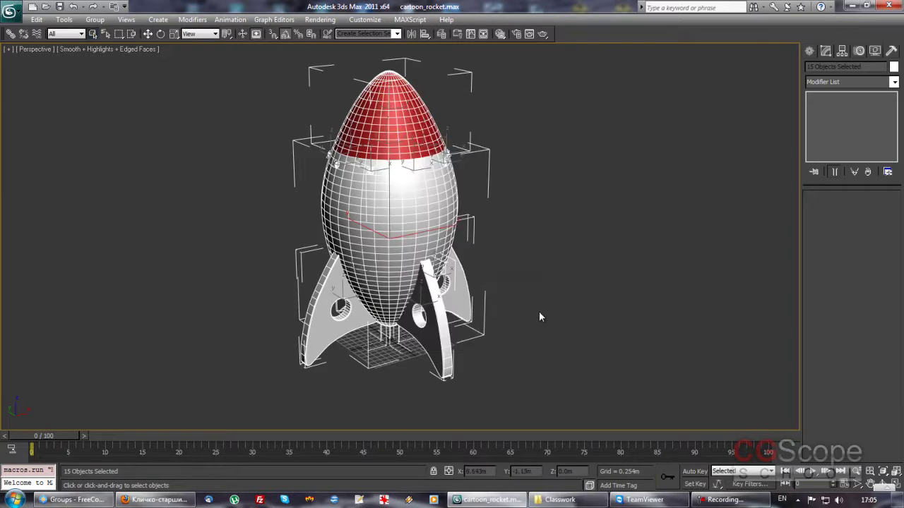
left_click(539, 311)
left_click(401, 214)
mouse_move(510, 272)
middle_mouse_down("alt")
mouse_move(525, 258)
mouse_move(518, 281)
mouse_move(486, 262)
mouse_move(490, 278)
mouse_move(508, 269)
middle_mouse_up("alt")
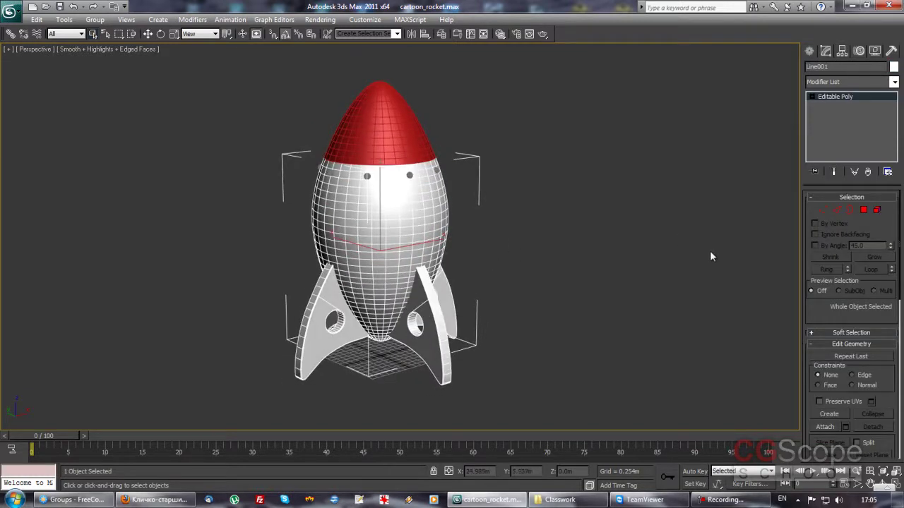
left_click_drag(803, 303, 774, 306)
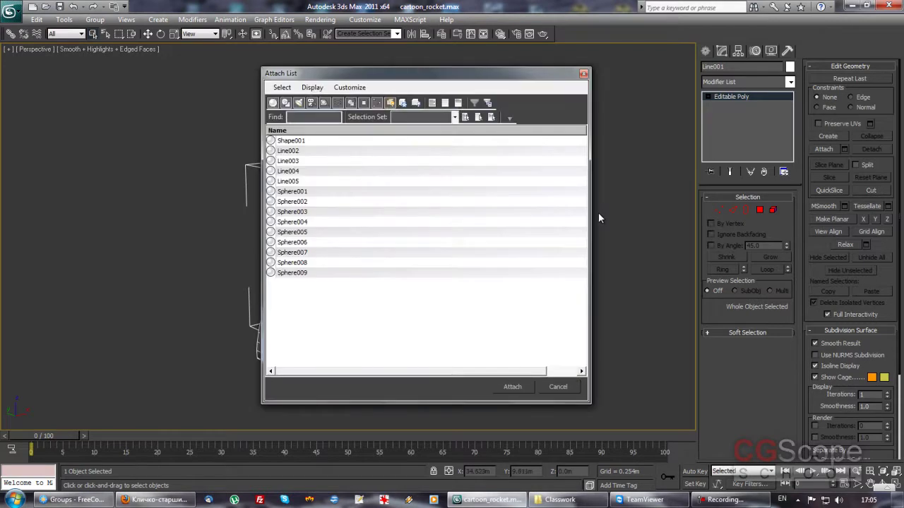
left_click_drag(313, 285, 304, 140)
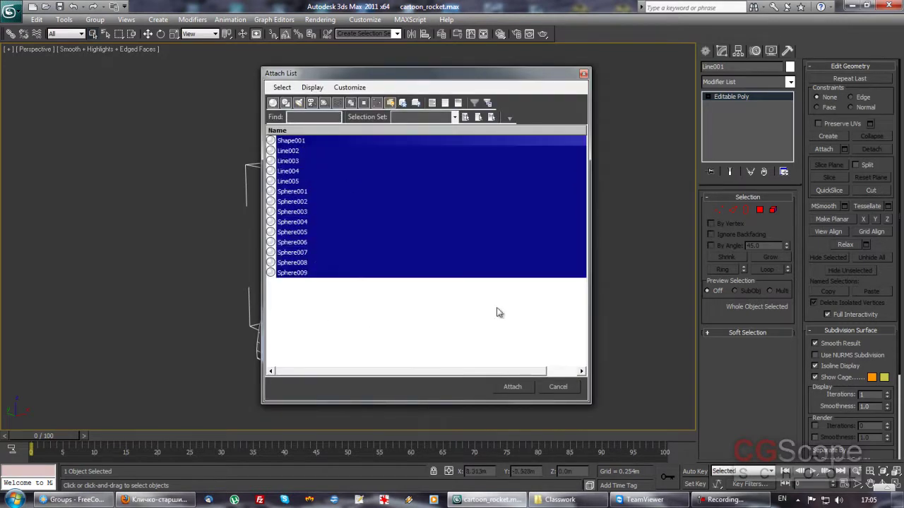
left_click(515, 387)
left_click(537, 311)
mouse_move(423, 300)
middle_mouse_down("alt")
mouse_move(367, 272)
mouse_move(348, 208)
middle_mouse_up("alt")
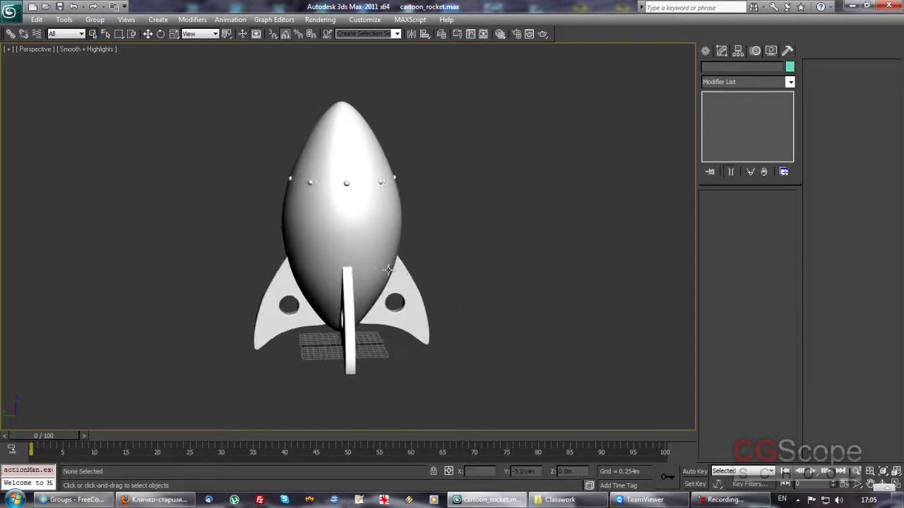
left_click(347, 208)
middle_click_drag(490, 235, 491, 242, "alt")
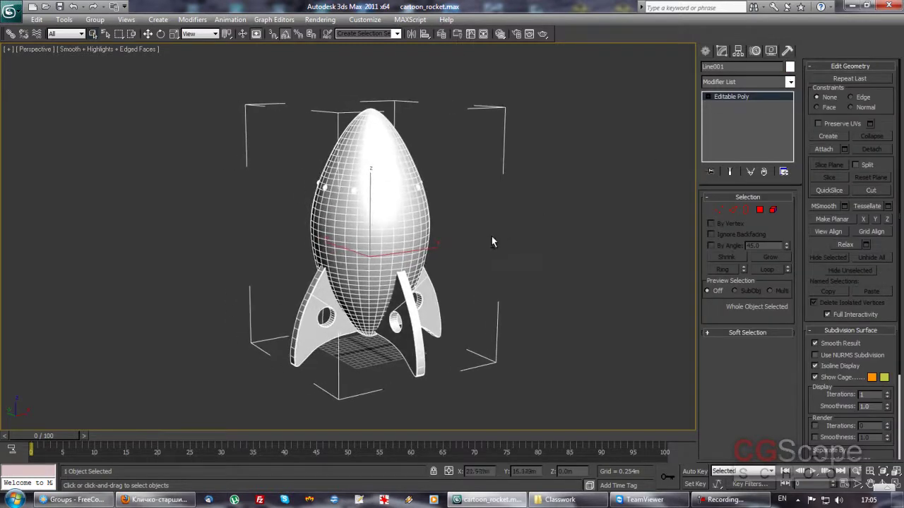
mouse_move(518, 202)
middle_mouse_down("alt")
mouse_move(555, 202)
mouse_move(548, 174)
mouse_move(545, 190)
mouse_move(549, 181)
mouse_move(520, 174)
middle_mouse_up("alt")
scroll(539, 191, "up", 4)
mouse_move(429, 245)
middle_mouse_down("alt")
mouse_move(483, 269)
mouse_move(397, 247)
mouse_move(337, 248)
mouse_move(424, 252)
mouse_move(471, 278)
mouse_move(504, 248)
mouse_move(599, 268)
mouse_move(557, 272)
mouse_move(550, 260)
mouse_move(609, 272)
mouse_move(598, 266)
mouse_move(625, 265)
middle_mouse_up("alt")
scroll(472, 277, "down", 3)
left_click(504, 248)
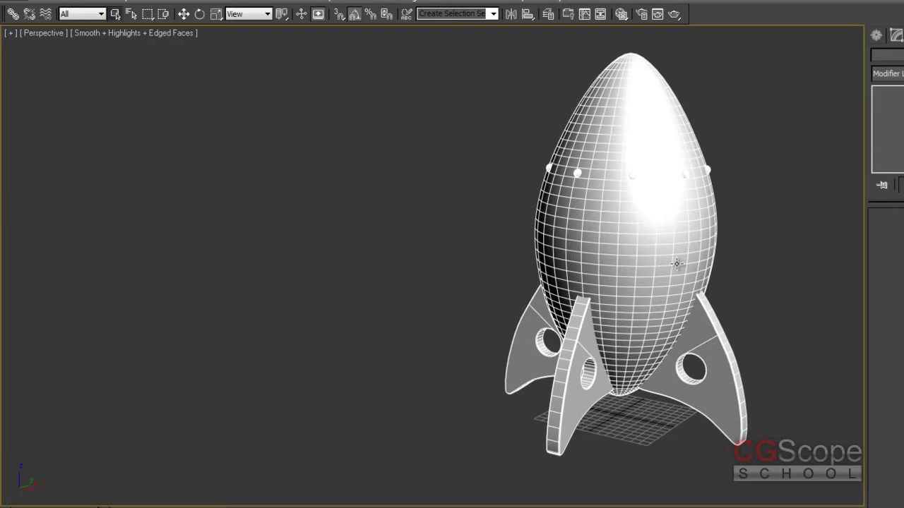
Step: Open the material editor with M and switch it to Compact Material Editor mode
key("m")
left_click_drag(561, 85, 544, 78)
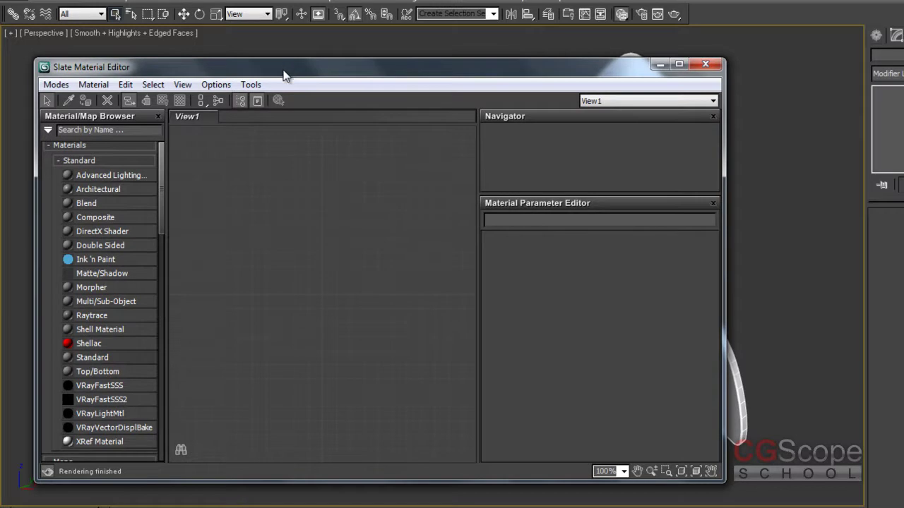
left_click_drag(262, 66, 273, 57)
left_click(70, 85)
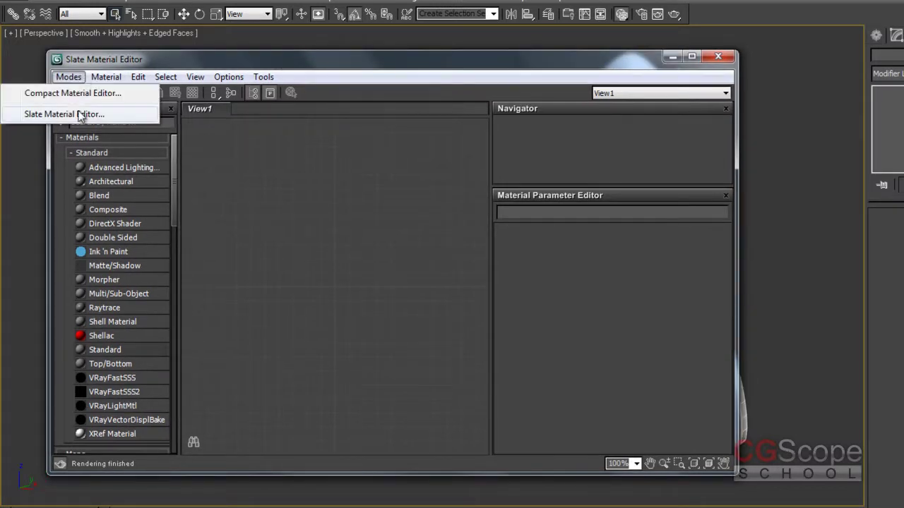
left_click(64, 94)
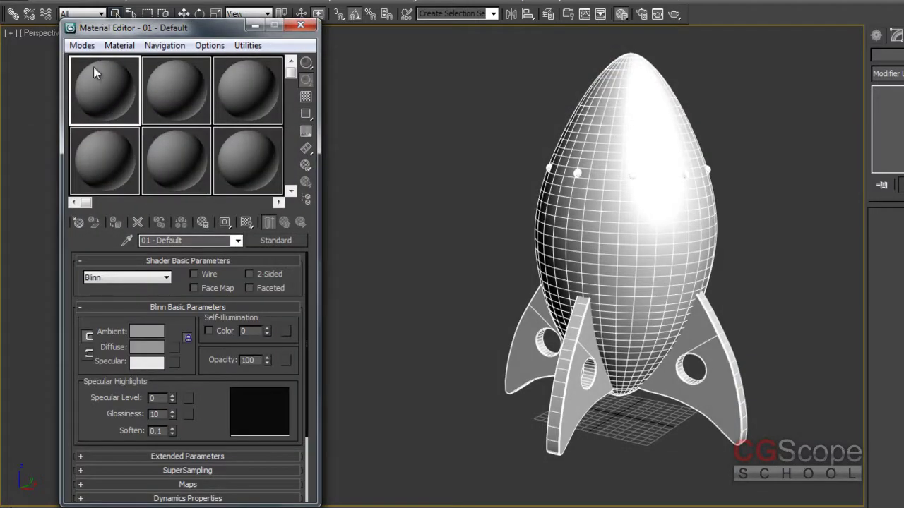
Step: Change 01 - Default's type to Multi/Sub-Object, choosing Discard old material
left_click(279, 241)
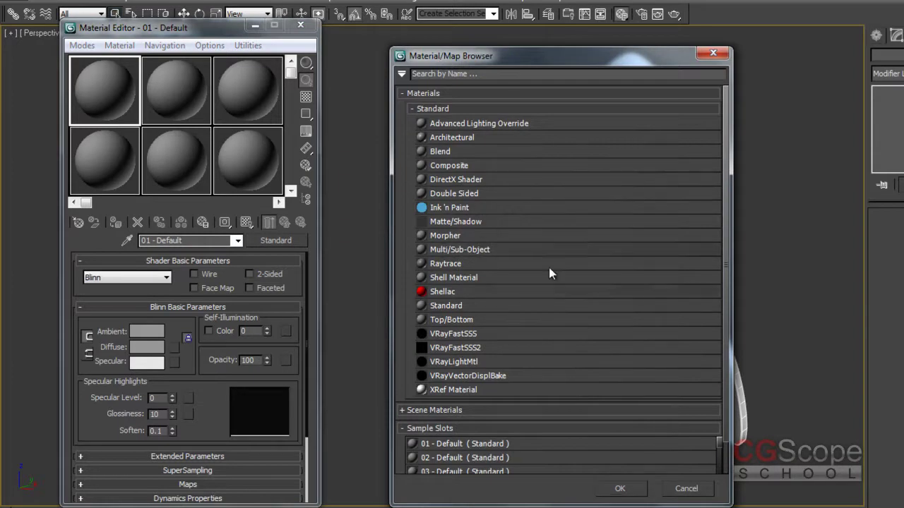
left_click(625, 489)
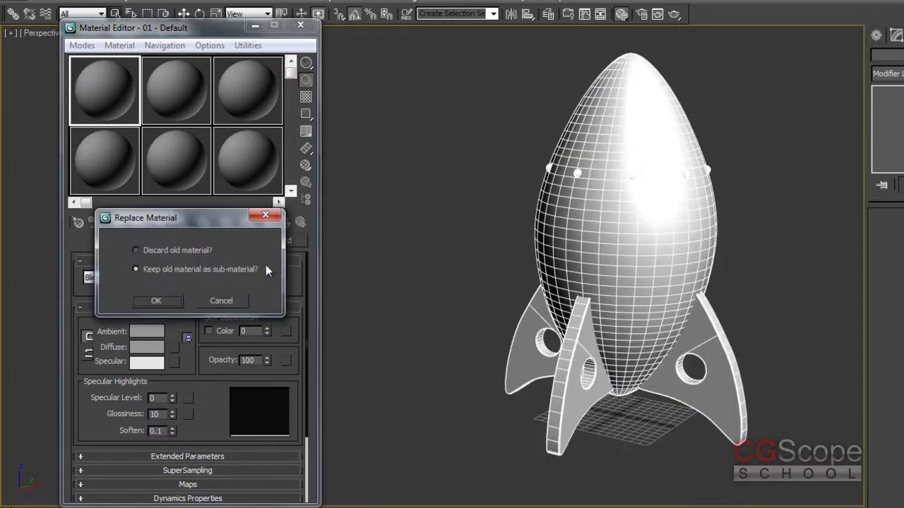
left_click_drag(258, 219, 419, 199)
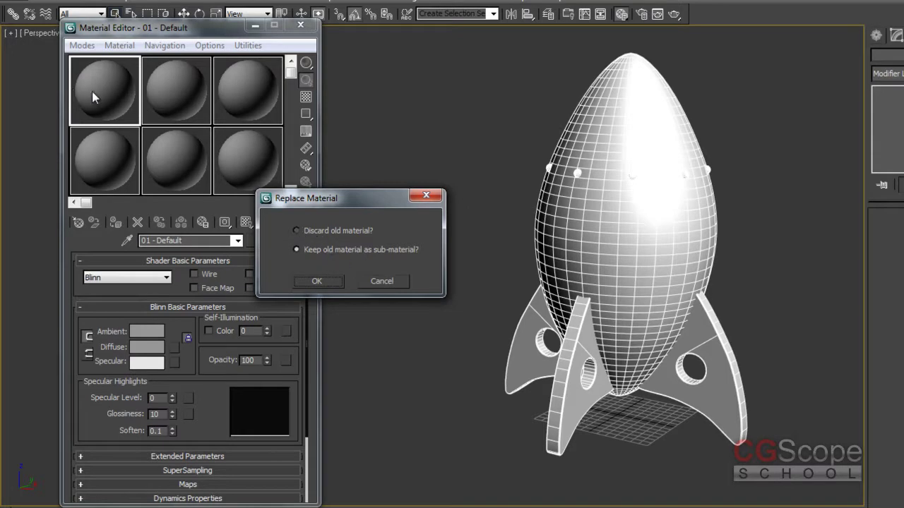
left_click_drag(334, 197, 333, 174)
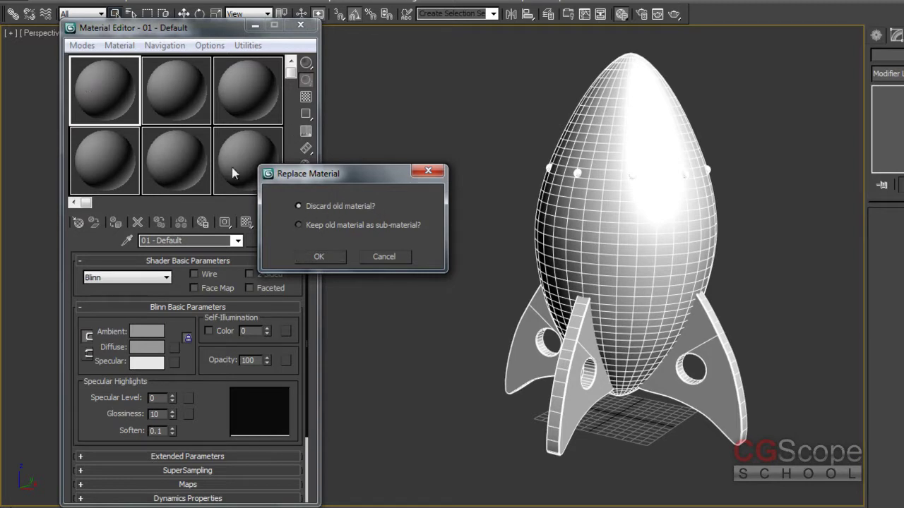
left_click(319, 225)
Step: Confirm the replacement and review the ten sub-materials, Material #2 through #11
left_click(329, 257)
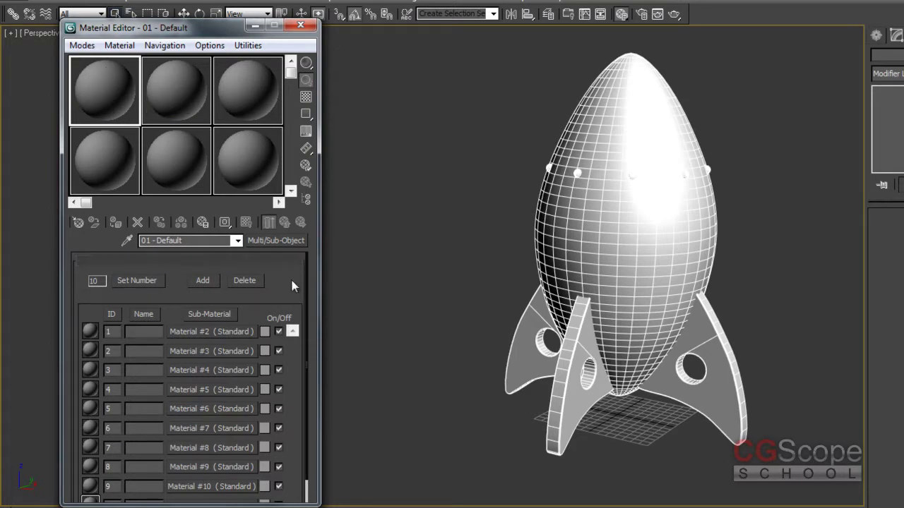
left_click_drag(205, 25, 206, 7)
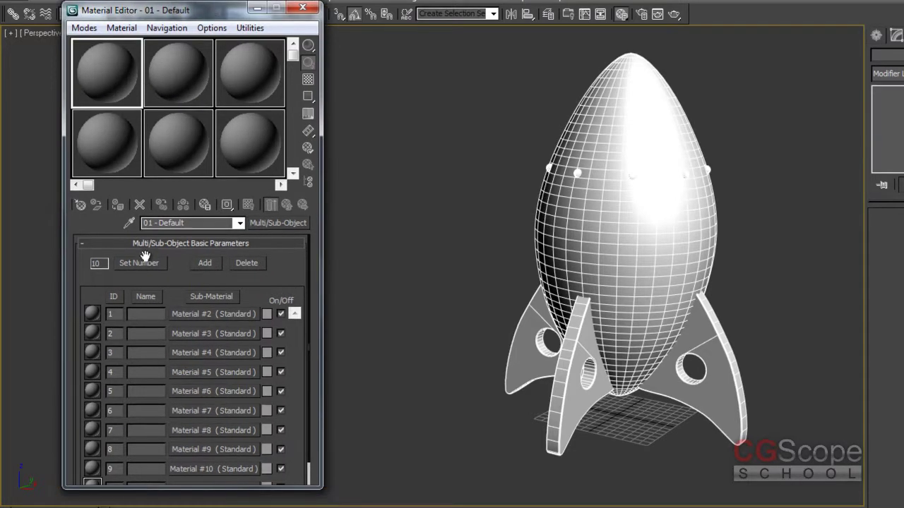
left_click_drag(290, 267, 291, 235)
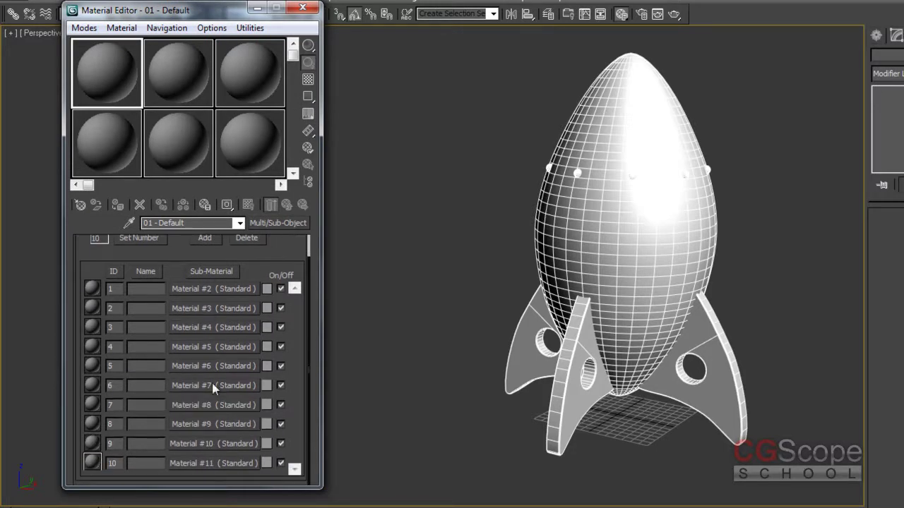
left_click_drag(177, 262, 179, 287)
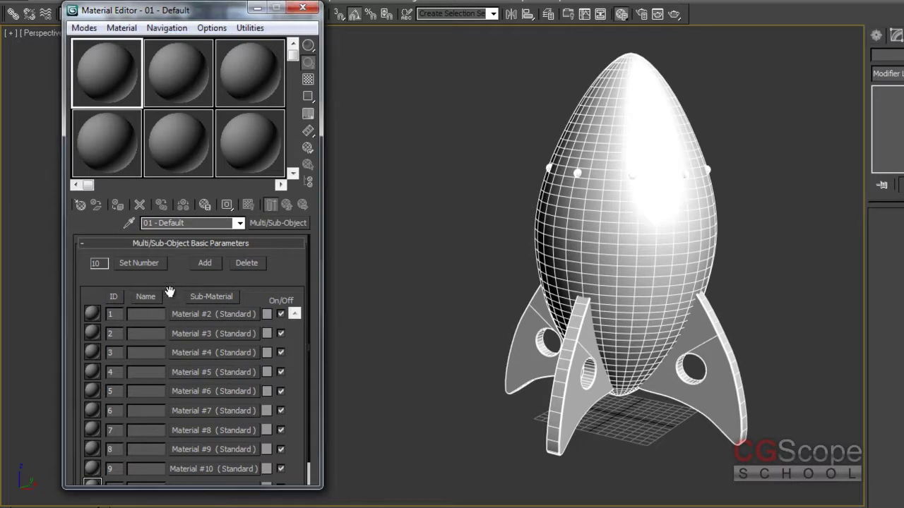
scroll(169, 289, "down", 1)
scroll(105, 353, "down", 1)
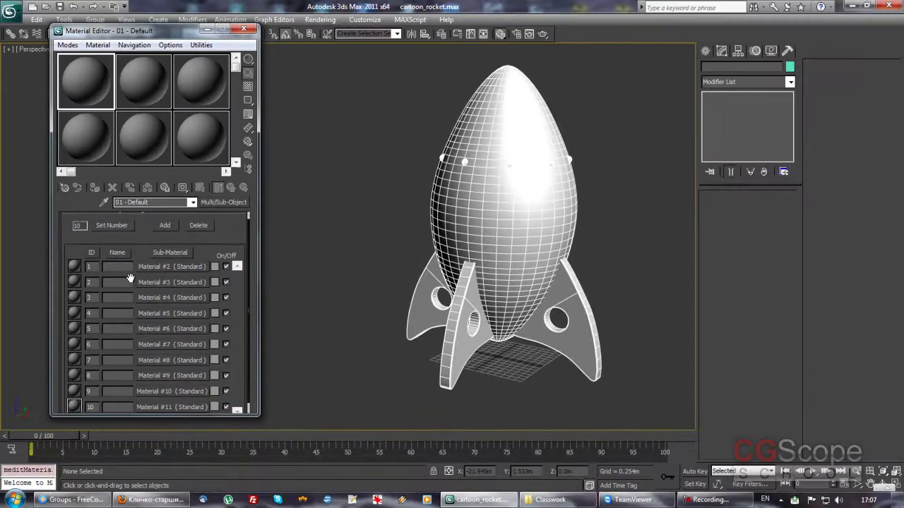
scroll(143, 229, "down", 1)
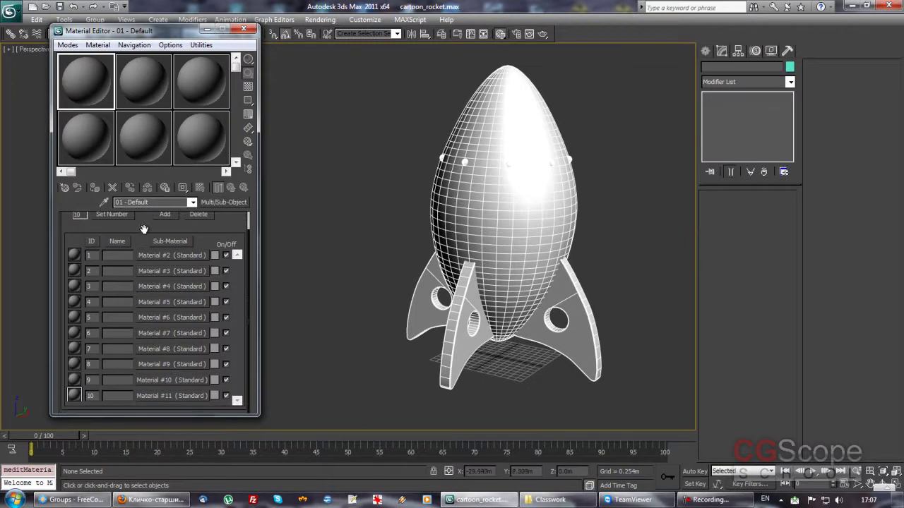
scroll(144, 228, "up", 1)
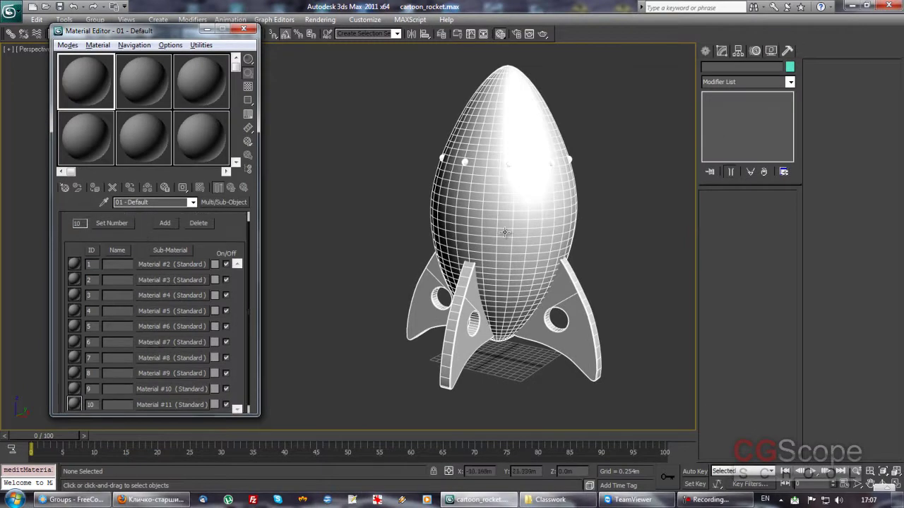
middle_click_drag(506, 233, 498, 233, "alt")
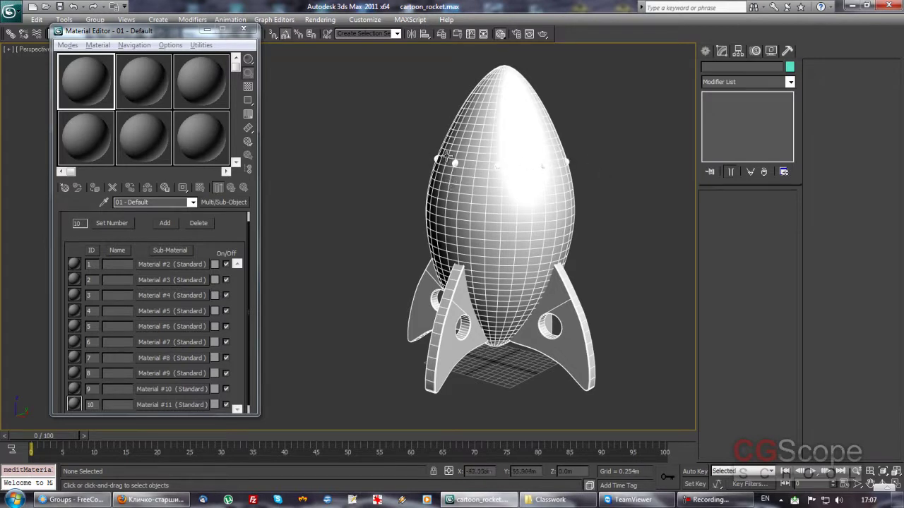
mouse_move(503, 221)
middle_mouse_down("alt")
mouse_move(528, 220)
mouse_move(505, 224)
middle_mouse_up("alt")
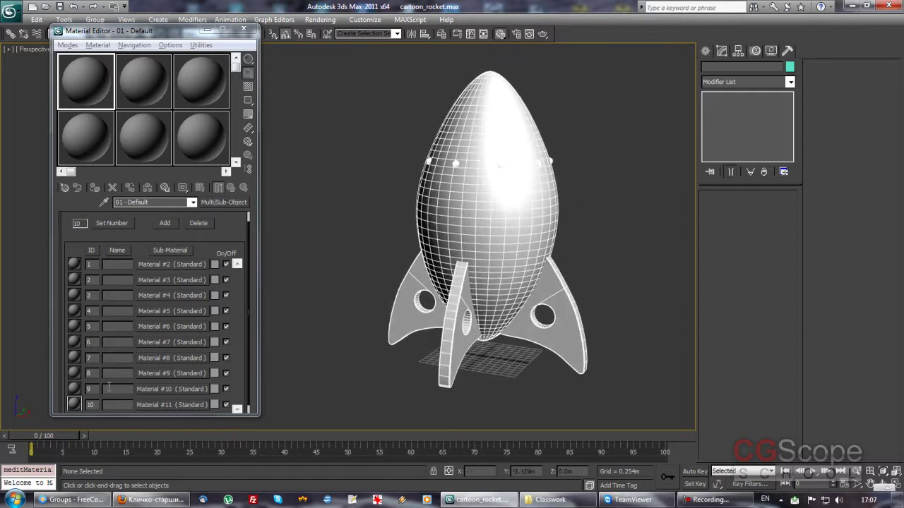
left_click_drag(223, 231, 226, 243)
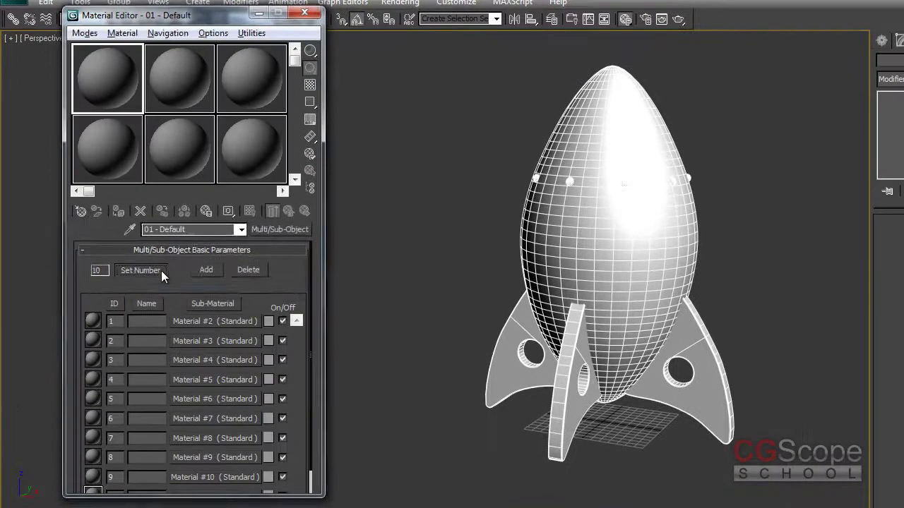
Step: Set the Multi/Sub-Object sub-material count to 3
left_click(127, 237)
left_click_drag(201, 225, 314, 186)
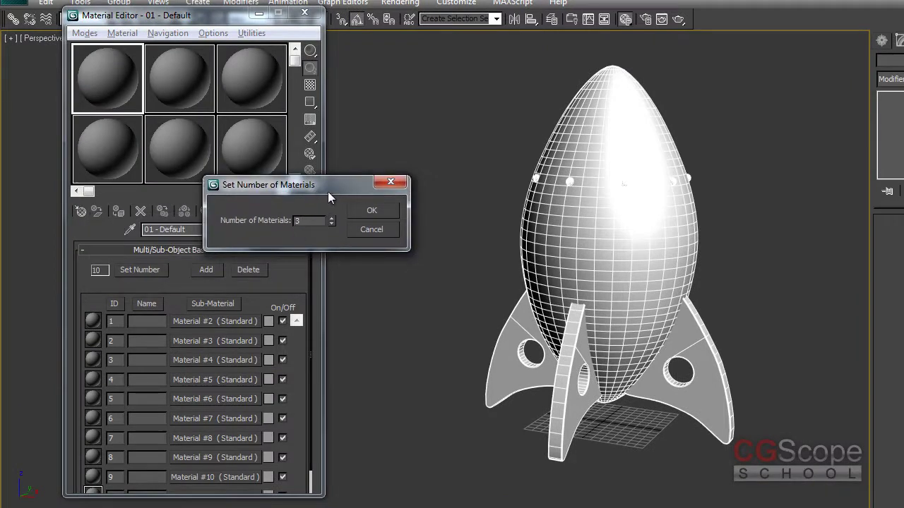
left_click_drag(328, 197, 341, 189)
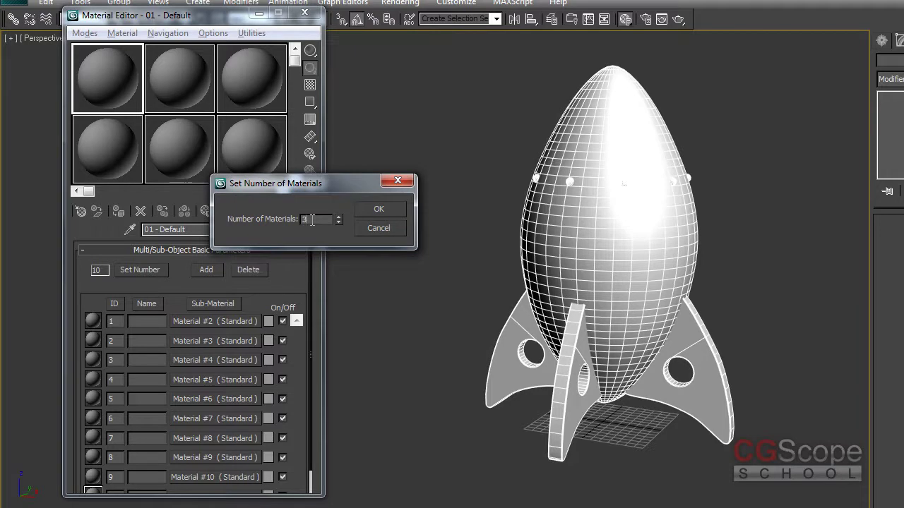
left_click(396, 207)
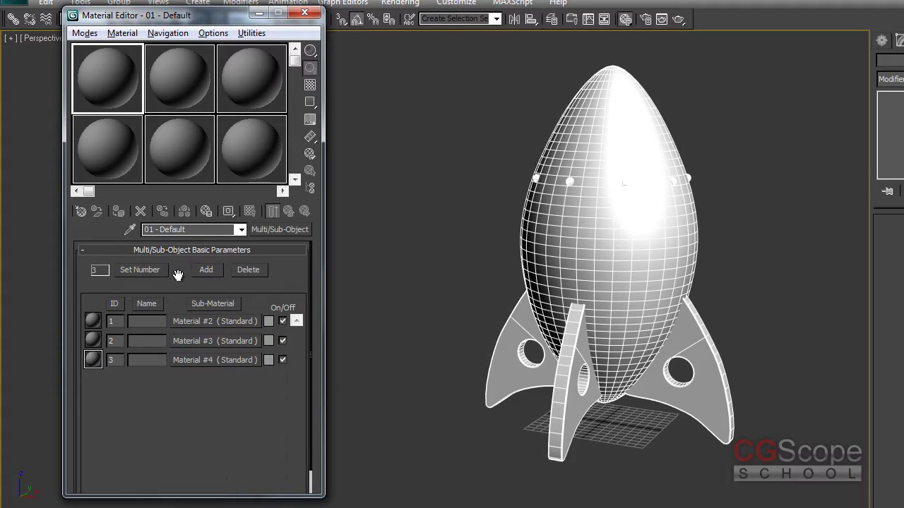
Step: Add sub-materials four through six, then delete them back to three
left_click(215, 267)
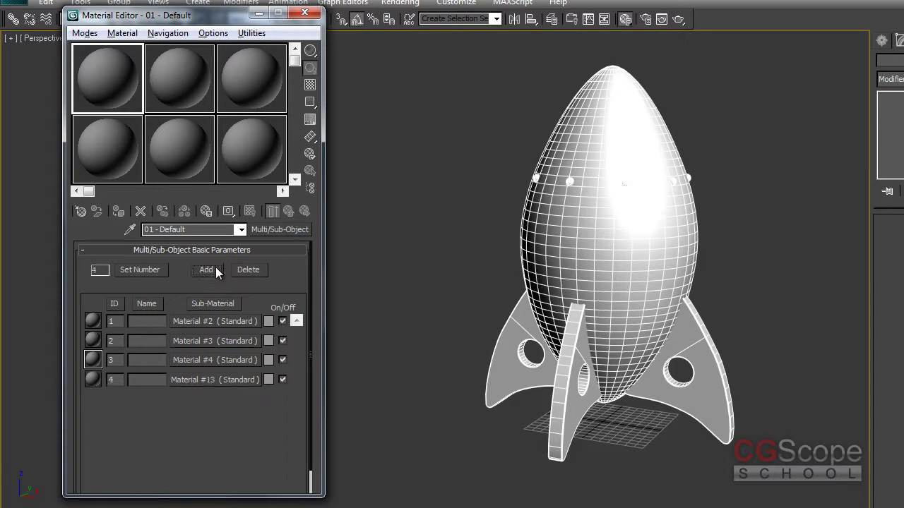
left_click(214, 269)
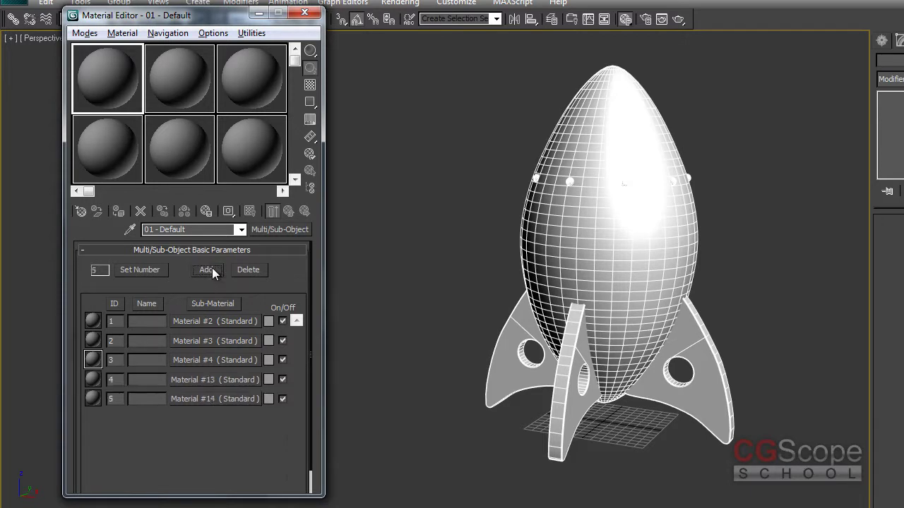
left_click(213, 271)
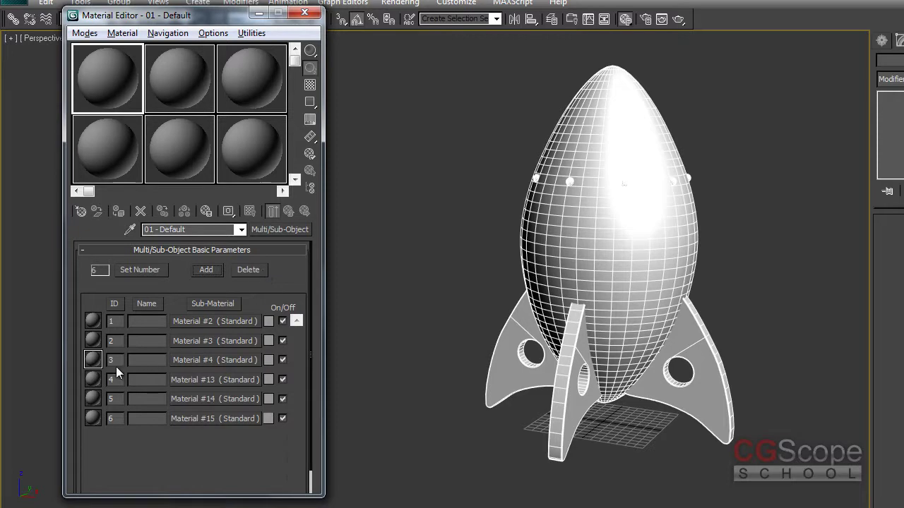
left_click(94, 421)
left_click(256, 271)
left_click(256, 271)
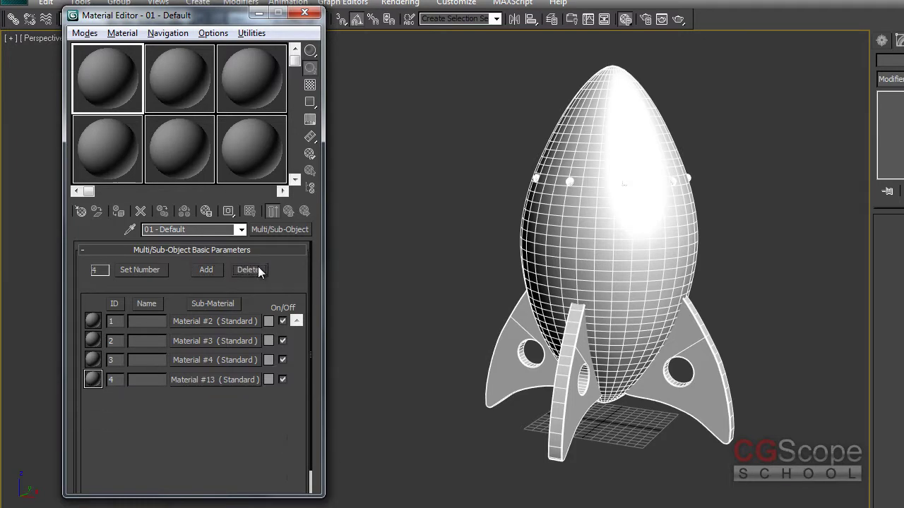
left_click(258, 272)
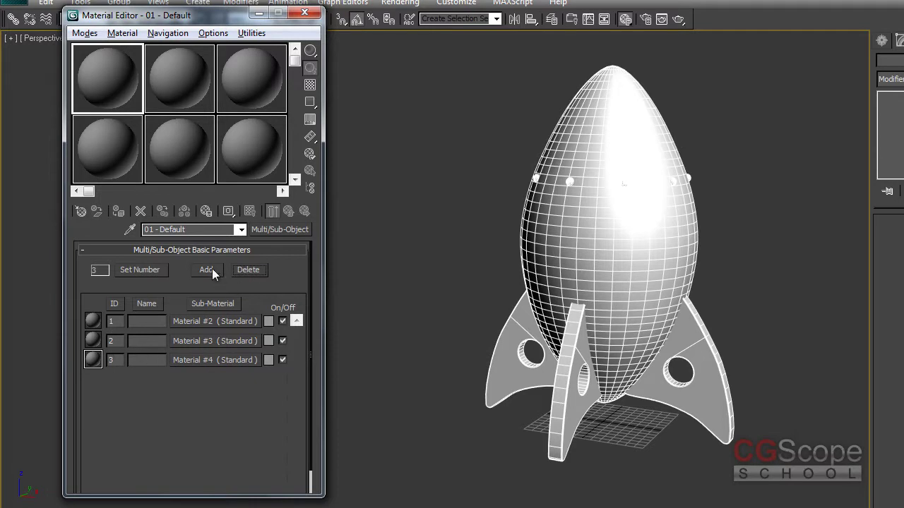
Step: Add and remove a fourth sub-material twice more, leaving Materials #2, #3 and #4
left_click(210, 272)
left_click(95, 381)
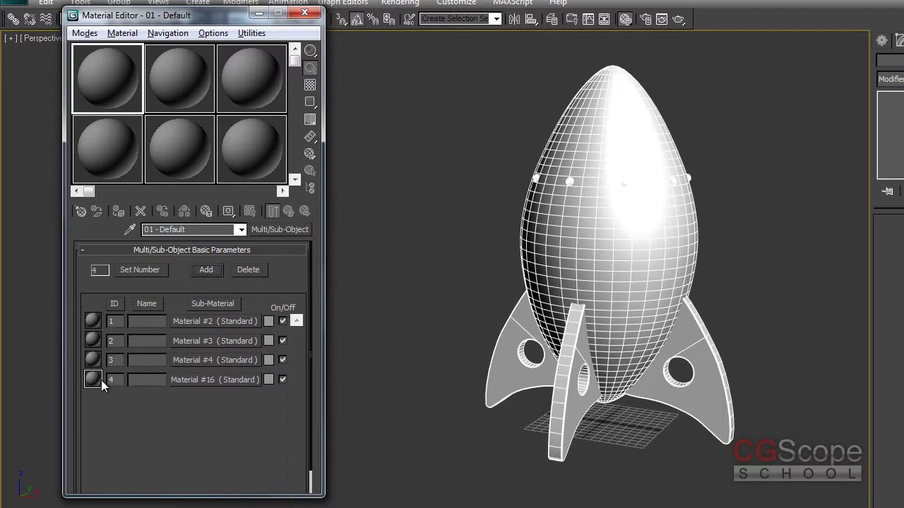
left_click(259, 270)
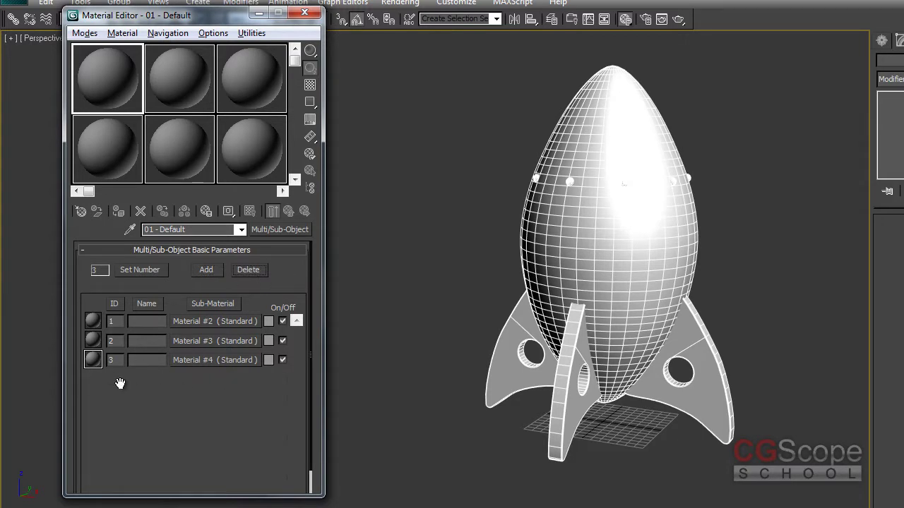
left_click(205, 273)
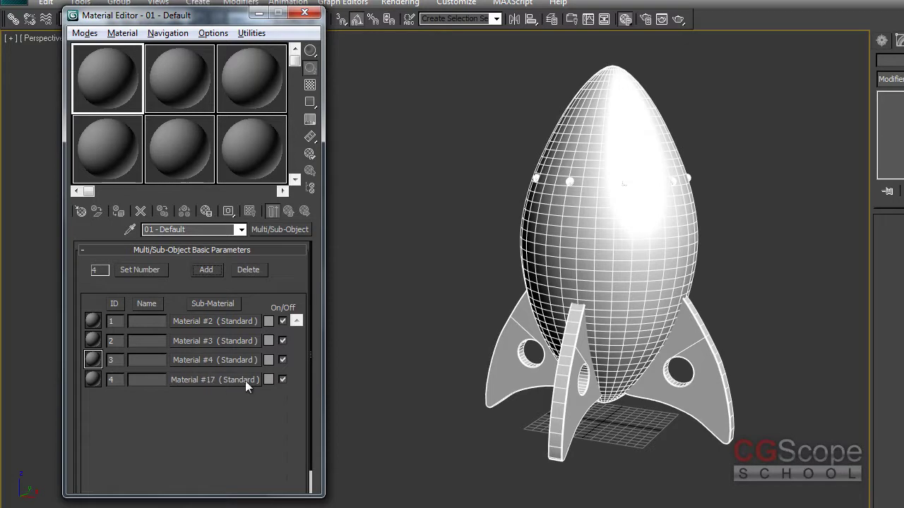
left_click(92, 380)
left_click(250, 270)
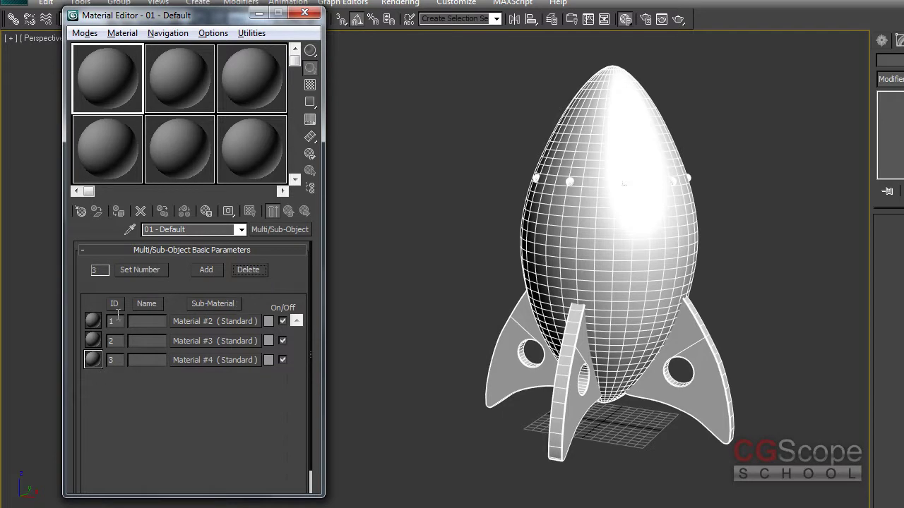
left_click_drag(225, 21, 233, 25)
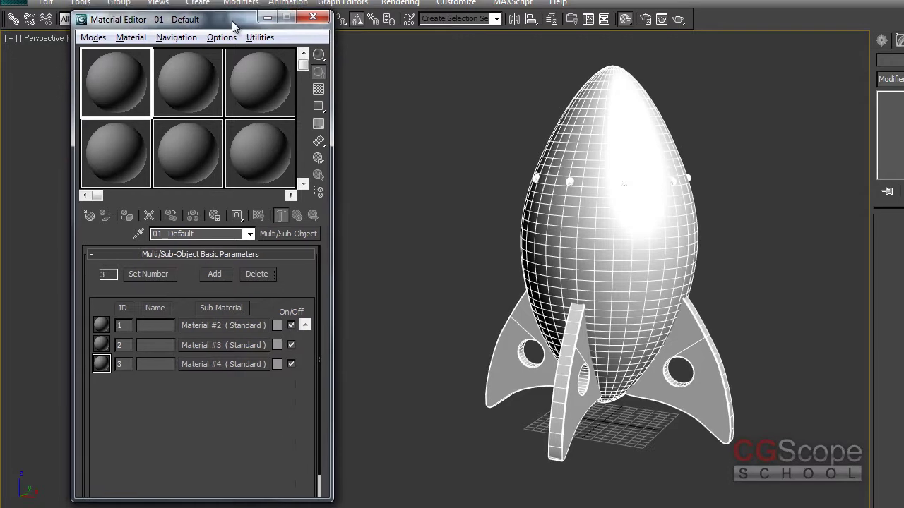
Step: Switch the material editor to Slate mode and scroll through the node view
left_click(97, 42)
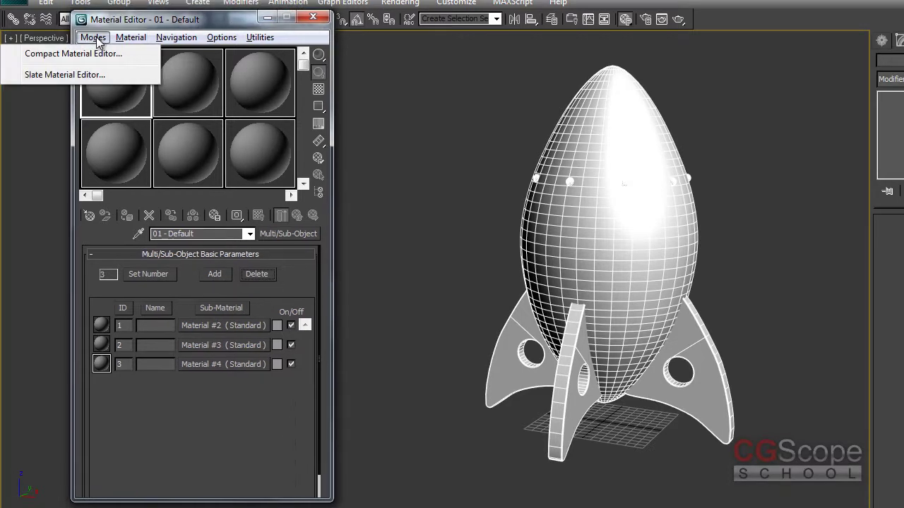
left_click(79, 76)
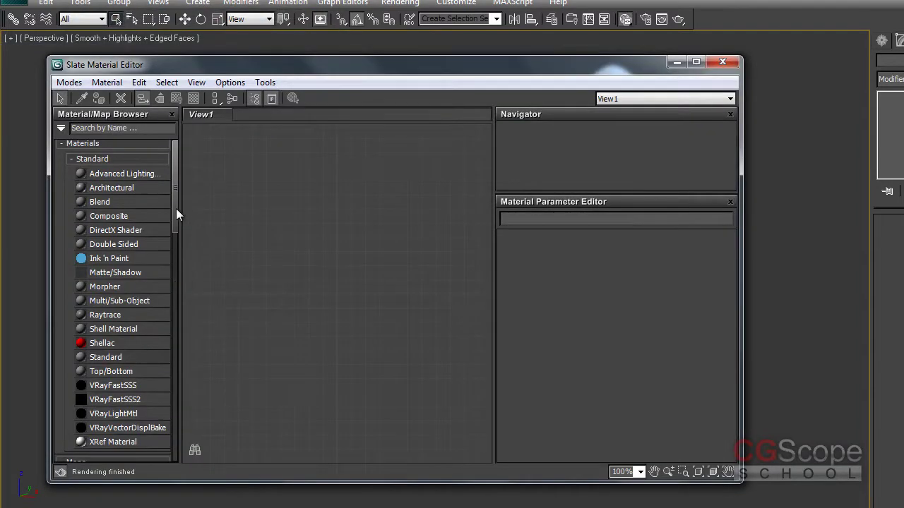
left_click_drag(176, 208, 174, 236)
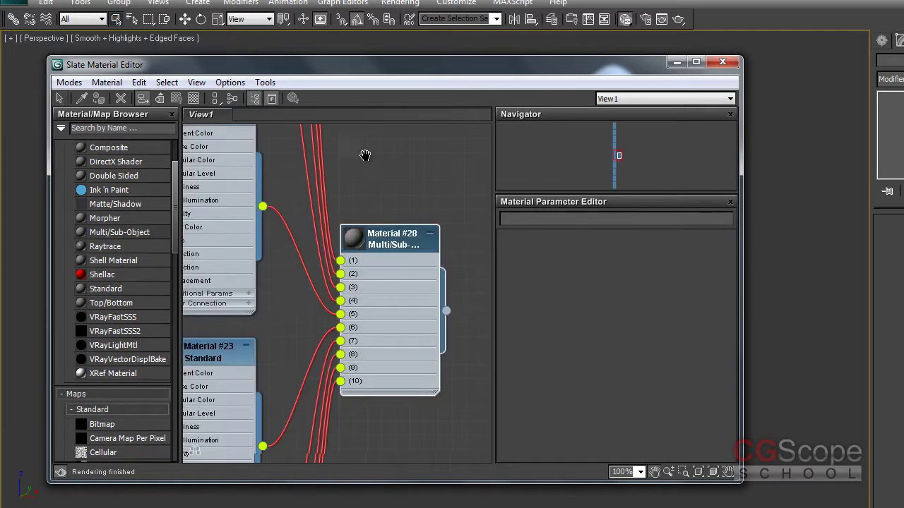
scroll(412, 276, "up", 3)
scroll(403, 330, "up", 3)
scroll(403, 282, "up", 3)
scroll(413, 236, "up", 3)
scroll(398, 365, "up", 2)
scroll(411, 398, "down", 3)
scroll(393, 315, "down", 3)
scroll(377, 247, "down", 3)
Step: Reduce Multi/Sub Material #28 to 2 sub-materials
middle_click_drag(375, 263, 385, 190)
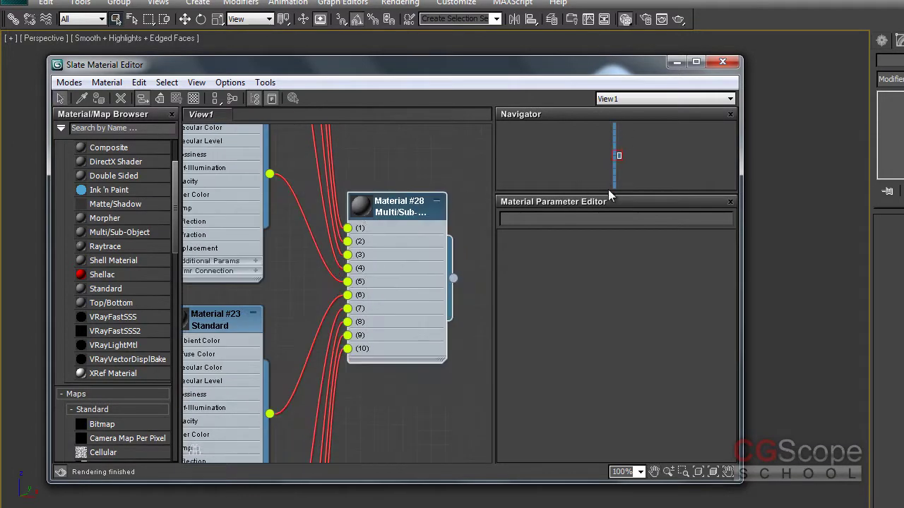
mouse_move(363, 393)
middle_mouse_down()
mouse_move(433, 289)
mouse_move(348, 364)
middle_mouse_up()
middle_click_drag(269, 275, 309, 294)
double_click(422, 196)
left_click(561, 256)
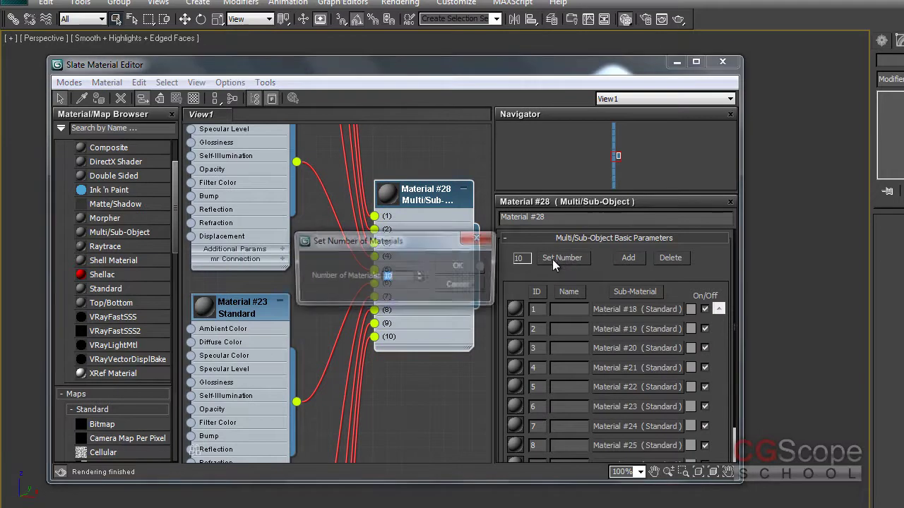
left_click(470, 266)
Step: Select every node in View1 and delete them all
mouse_move(356, 260)
middle_mouse_down()
mouse_move(429, 347)
mouse_move(390, 324)
middle_mouse_up()
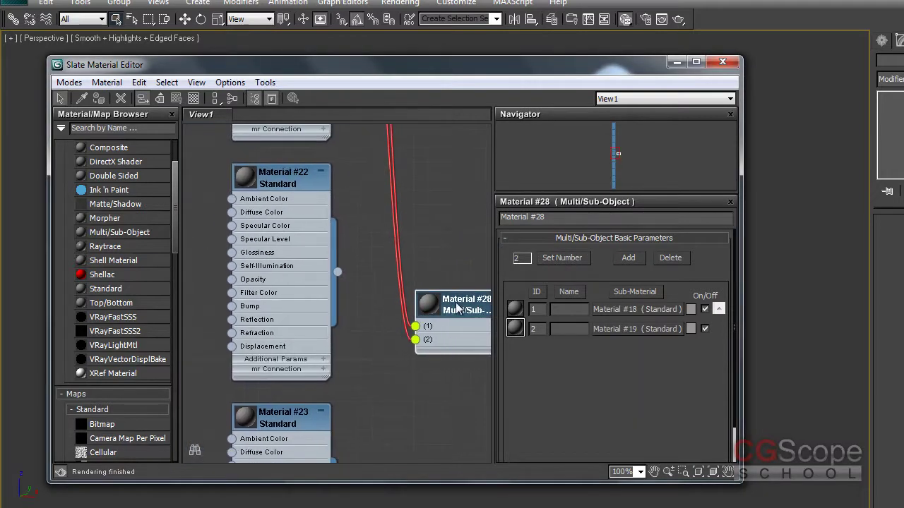
mouse_move(352, 306)
middle_mouse_down()
mouse_move(345, 197)
mouse_move(358, 264)
mouse_move(395, 247)
mouse_move(360, 288)
mouse_move(379, 307)
mouse_move(372, 369)
middle_mouse_up()
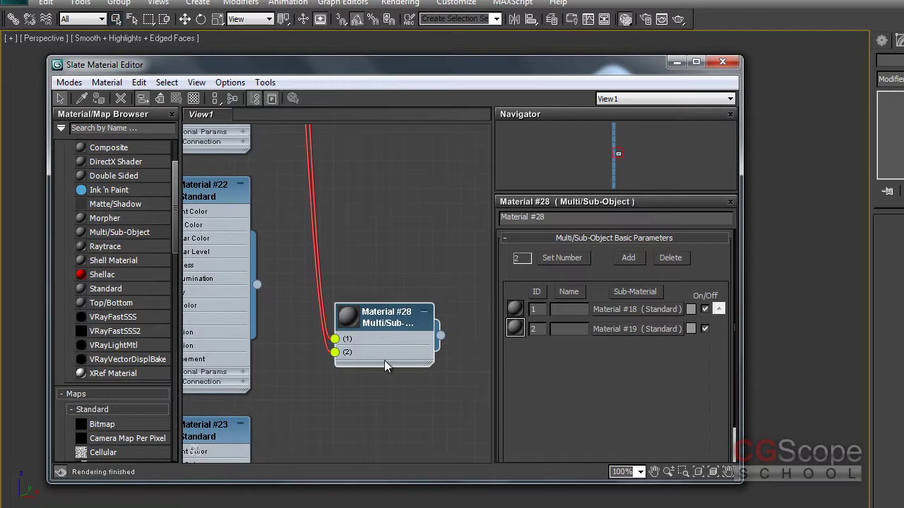
middle_click_drag(392, 225, 431, 240)
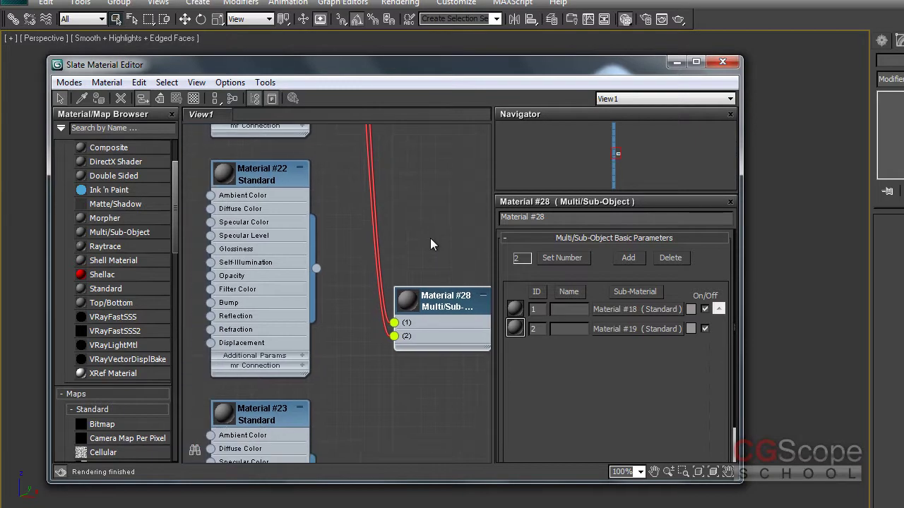
left_click(408, 241)
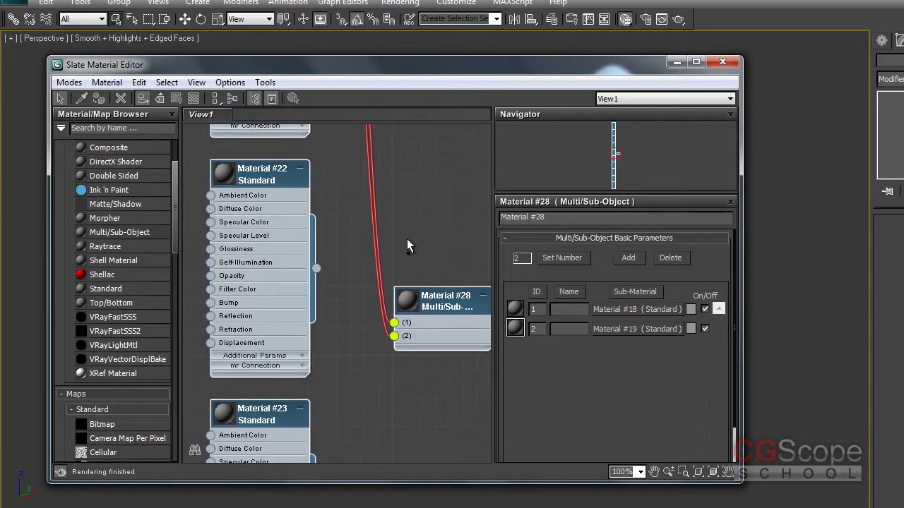
key("ctrl+a")
key("Delete")
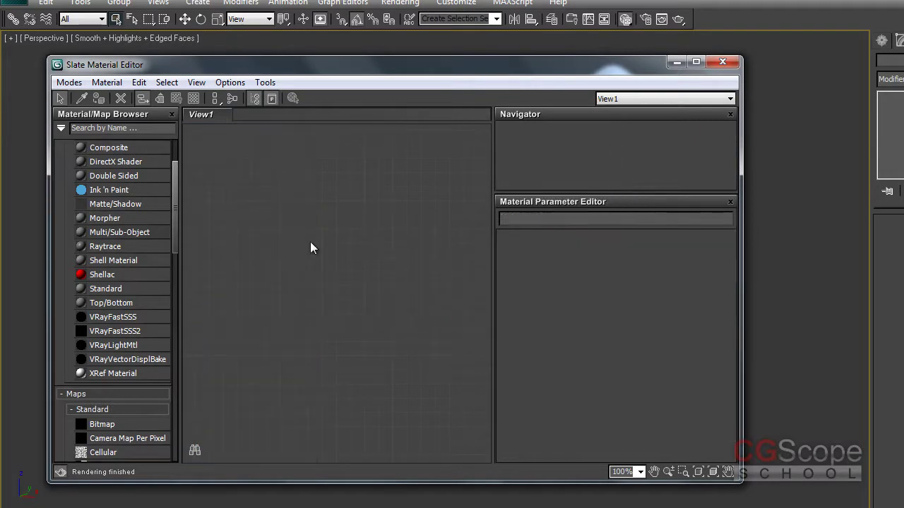
Step: Drop the 01 - Default sample slot into View1 as an instance
left_click_drag(175, 233, 159, 457)
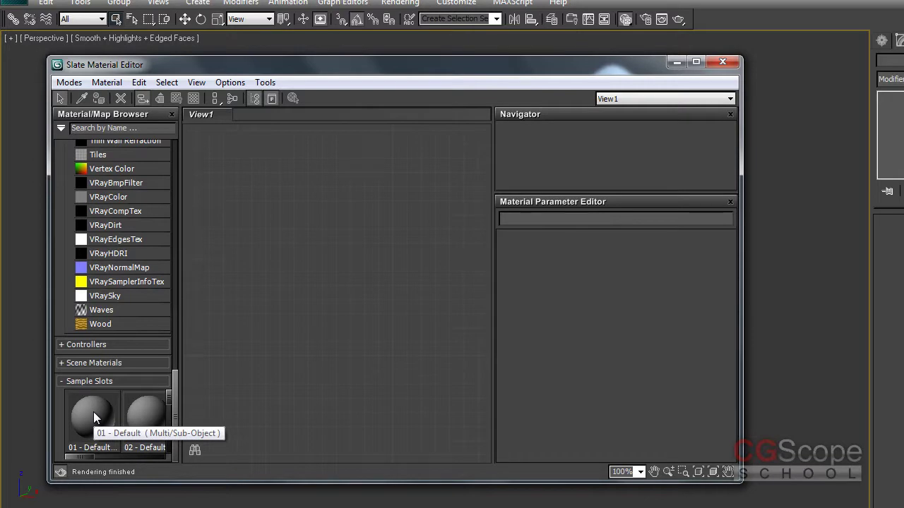
left_click_drag(92, 417, 299, 338)
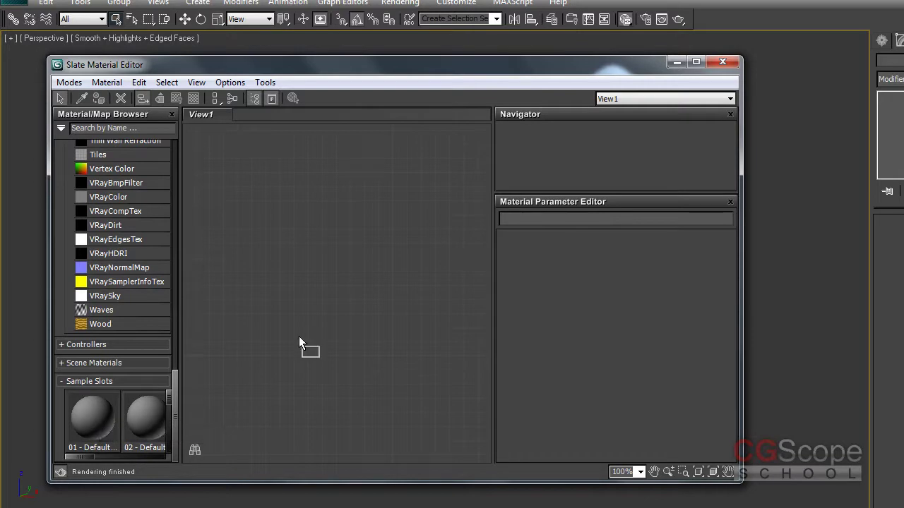
left_click_drag(404, 203, 413, 198)
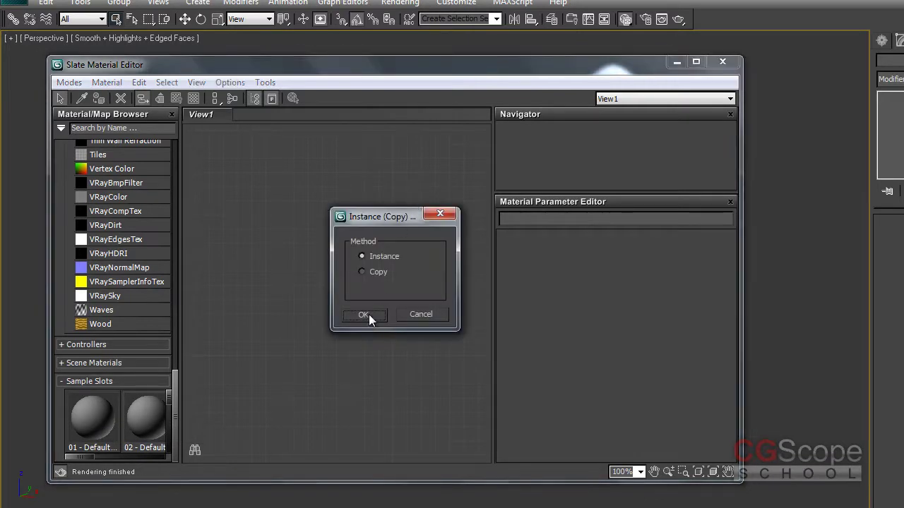
left_click(369, 313)
middle_click_drag(369, 324, 373, 363)
mouse_move(384, 206)
middle_mouse_down()
mouse_move(412, 352)
mouse_move(399, 204)
mouse_move(377, 226)
middle_mouse_up()
Step: Move the Slate window left to reveal the rocket and open Material #2's settings
left_click_drag(547, 71, 401, 65)
mouse_move(272, 224)
middle_mouse_down()
mouse_move(294, 221)
mouse_move(262, 155)
mouse_move(235, 144)
mouse_move(233, 106)
mouse_move(233, 244)
middle_mouse_up()
double_click(148, 205)
middle_click_drag(273, 281, 275, 225)
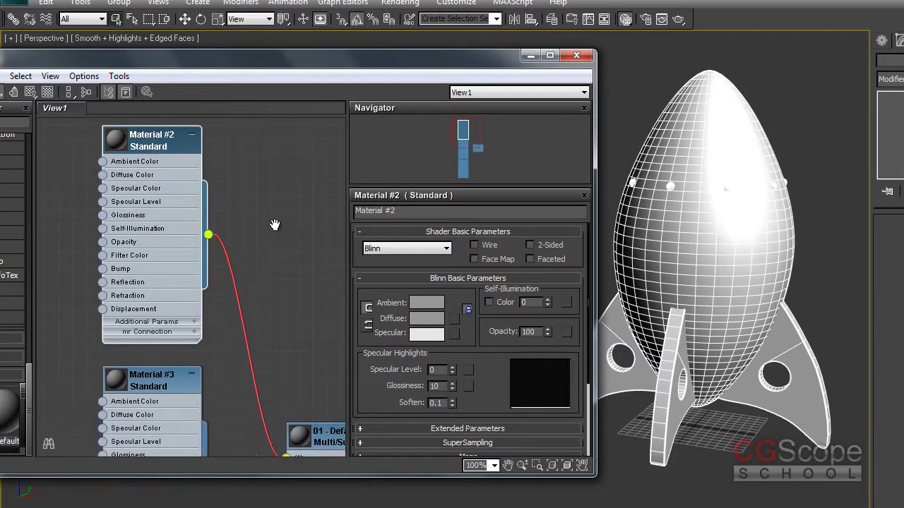
Step: Give Material #2 a near-white diffuse, Specular Level 129 and Glossiness 67
left_click(428, 318)
left_click_drag(417, 130, 415, 168)
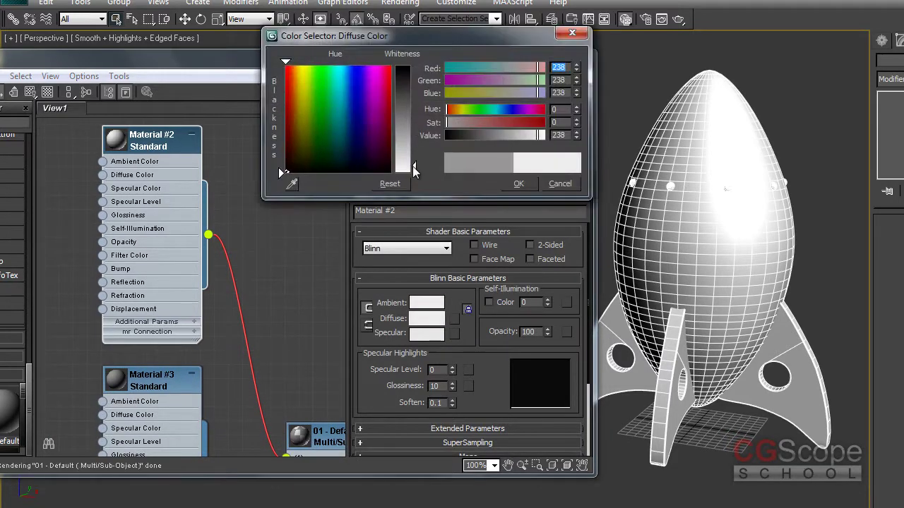
left_click(518, 184)
left_click_drag(452, 370, 460, 304)
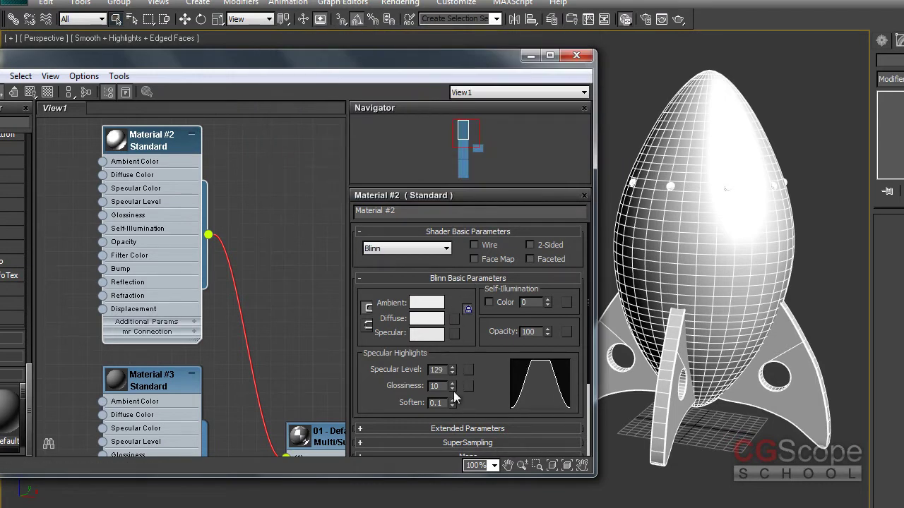
left_click_drag(452, 386, 461, 348)
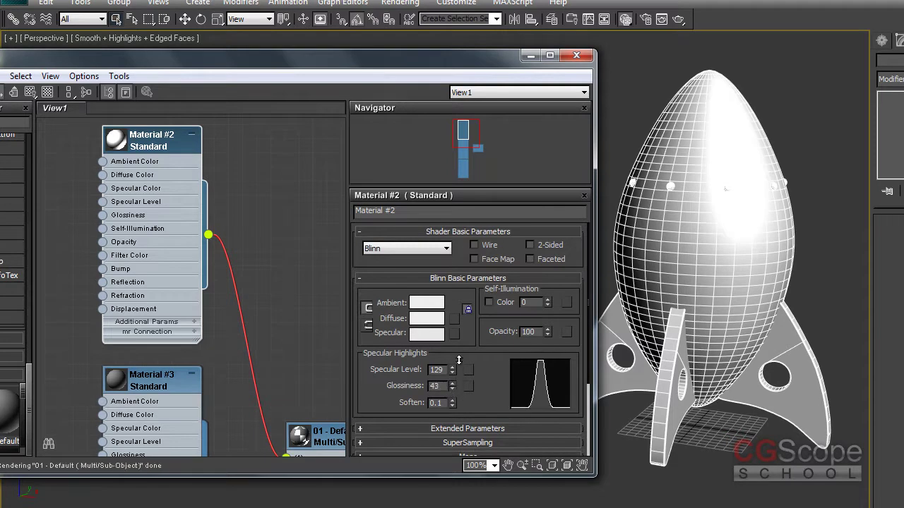
left_click_drag(460, 348, 460, 343)
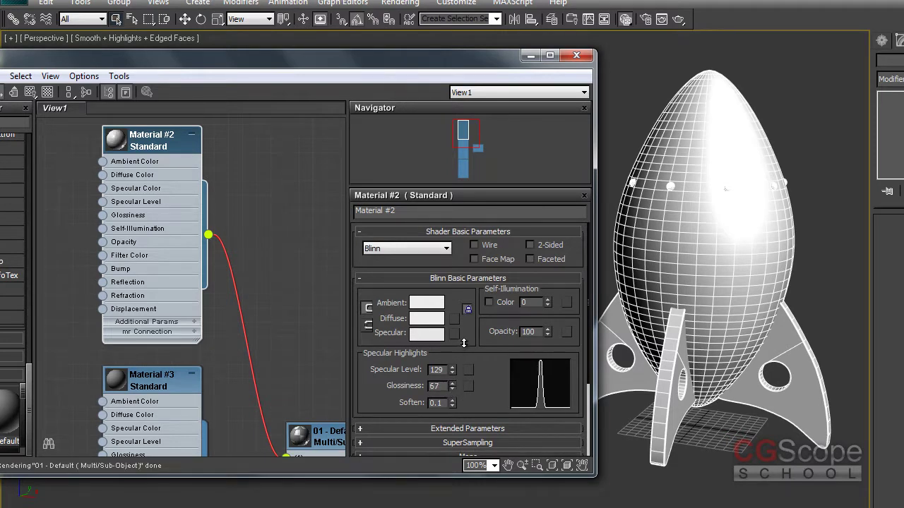
Step: Show Material #2's preview sphere and rearrange its node beside Material #3
left_click(116, 141)
left_click_drag(163, 141, 211, 137)
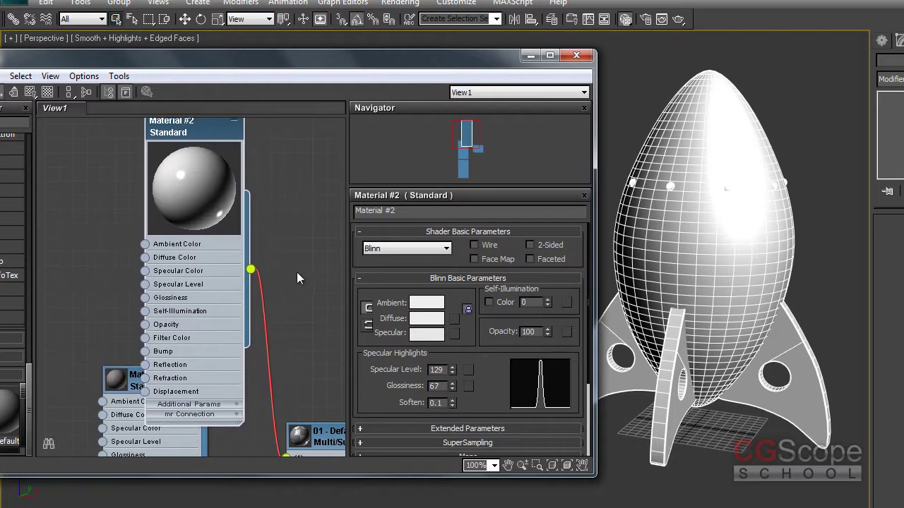
middle_click_drag(297, 271, 265, 210)
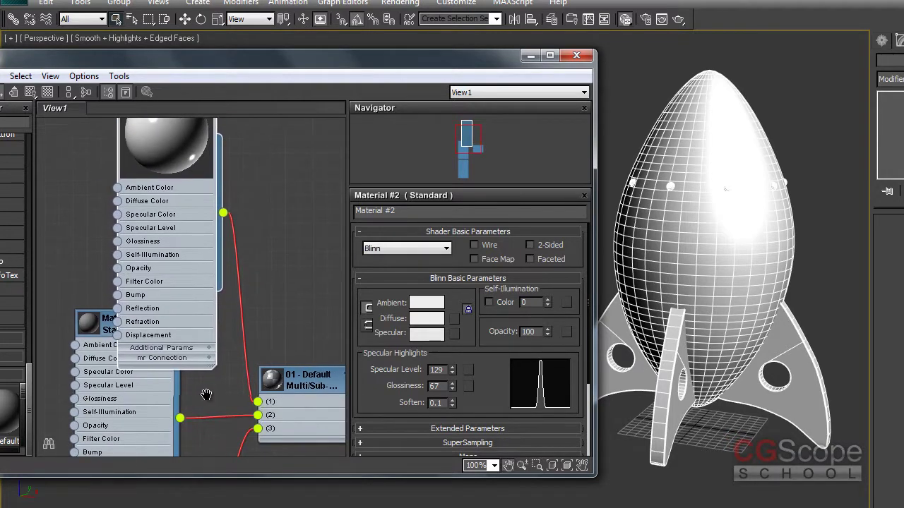
middle_click_drag(107, 329, 173, 247)
mouse_move(170, 245)
left_mouse_down()
mouse_move(86, 216)
mouse_move(103, 210)
left_mouse_up()
Step: Give Material #3 a Specular Level of 130 and Glossiness of 70
double_click(65, 212)
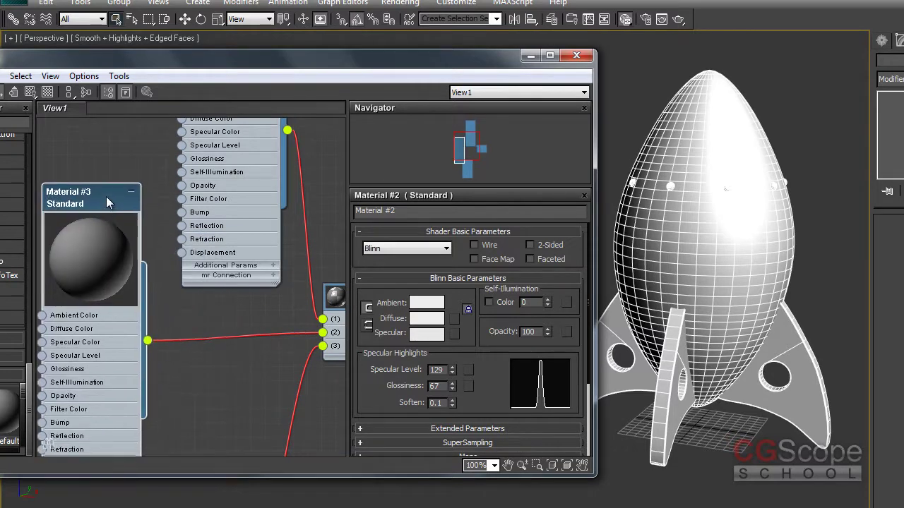
middle_click_drag(265, 316, 277, 339)
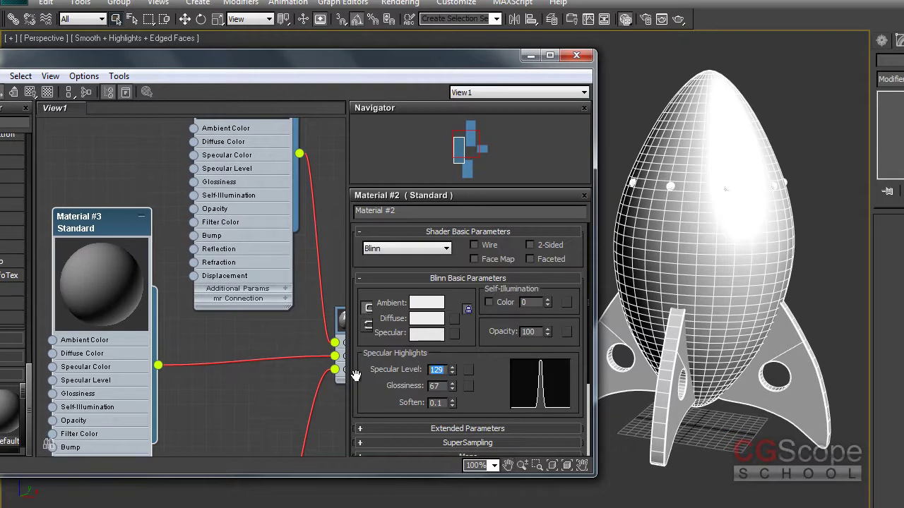
type("130")
key("Return")
key("Tab")
middle_click_drag(105, 252, 117, 258)
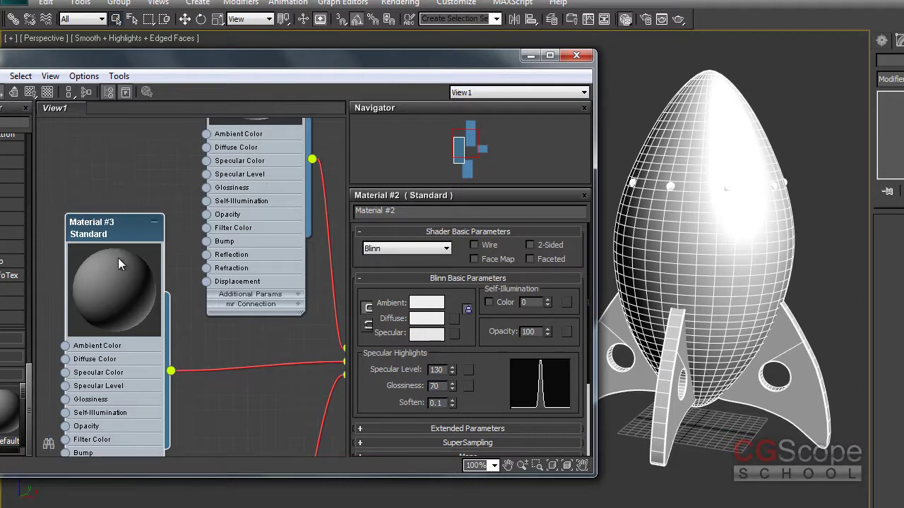
double_click(122, 224)
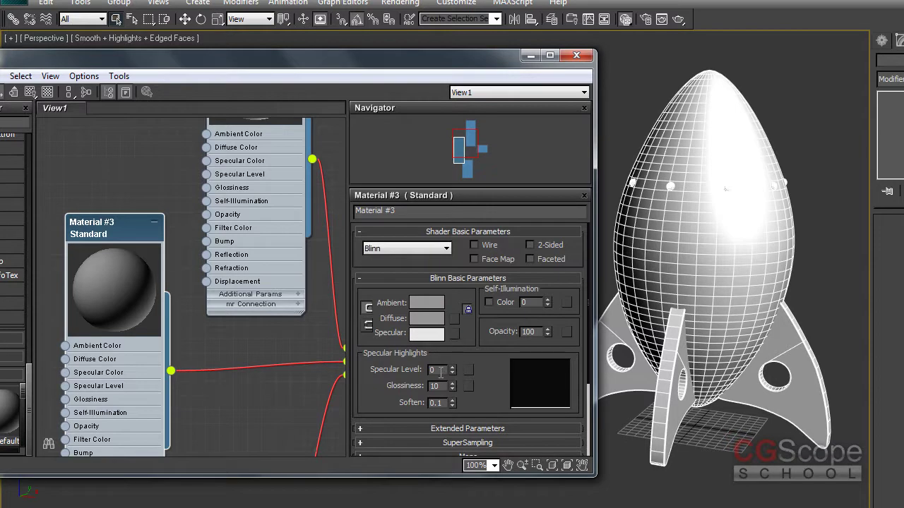
type("13")
key("Return")
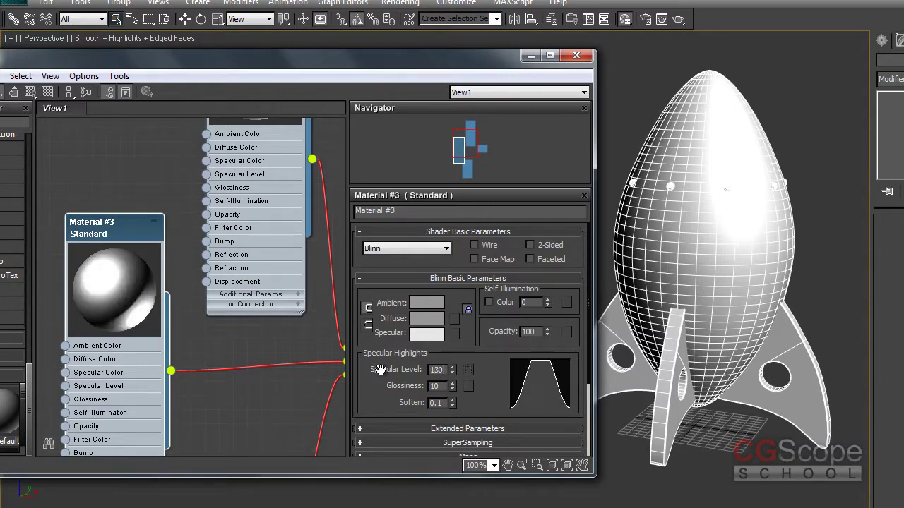
type("0")
key("Return")
Step: Set Material #3's diffuse colour to a dark red (152,10,20)
left_click(427, 318)
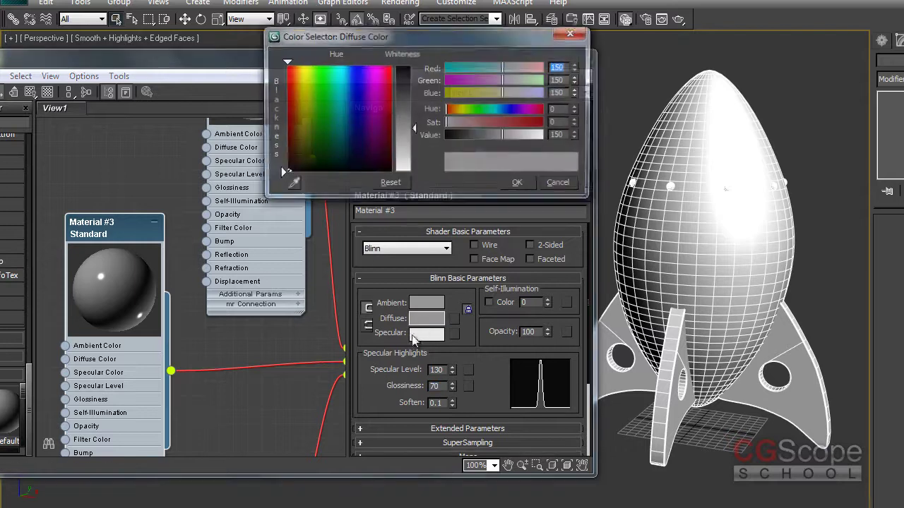
mouse_move(407, 124)
left_mouse_down()
mouse_move(414, 94)
mouse_move(387, 102)
mouse_move(391, 80)
left_mouse_up()
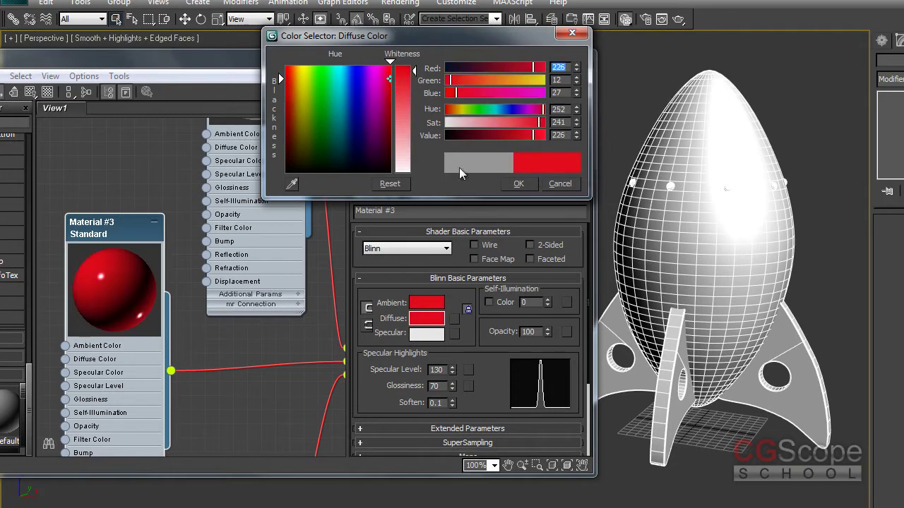
left_click_drag(533, 135, 504, 135)
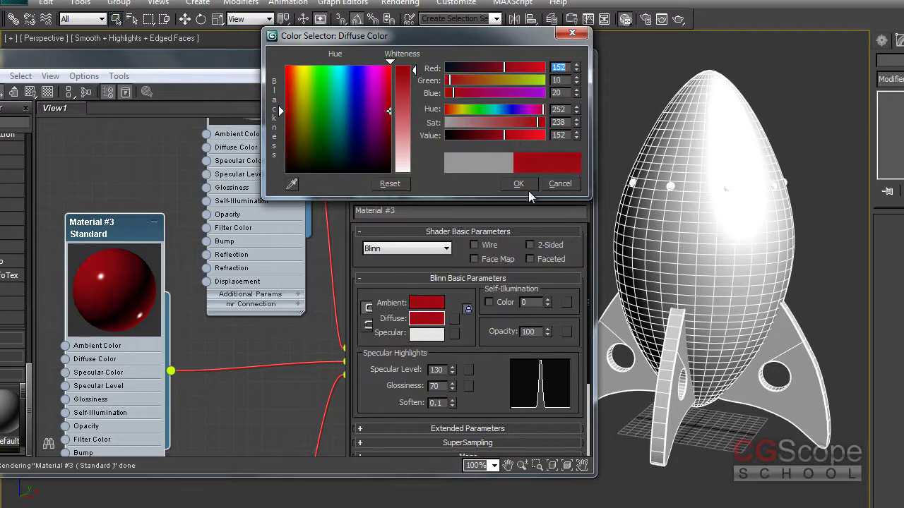
left_click(519, 185)
middle_click_drag(239, 347, 252, 329)
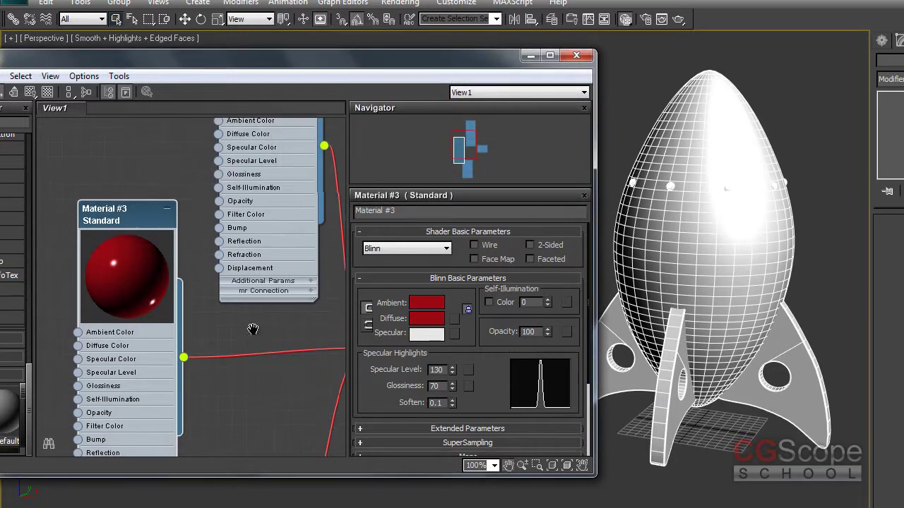
Step: Rename Material #3 to red_mat
left_click(415, 212)
type("red_mat")
key("Return")
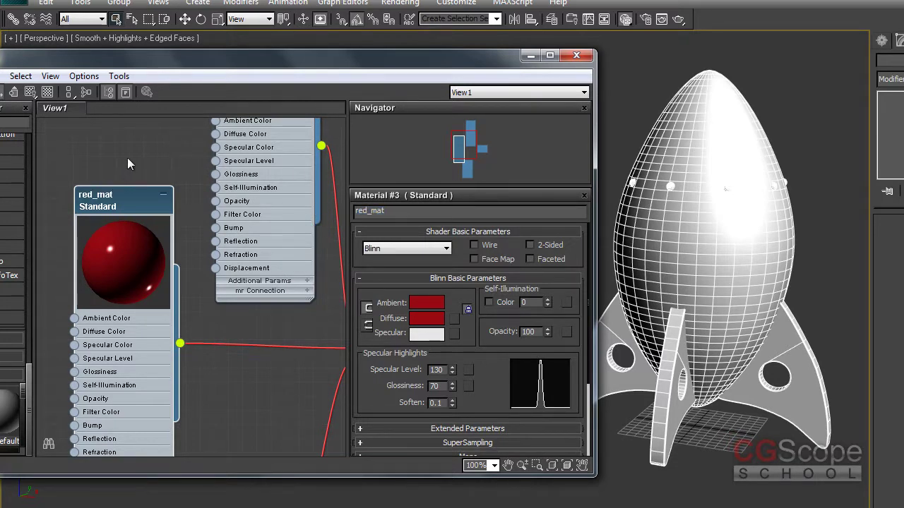
Step: Rename Material #2 to white_mat
middle_click_drag(127, 164, 92, 299)
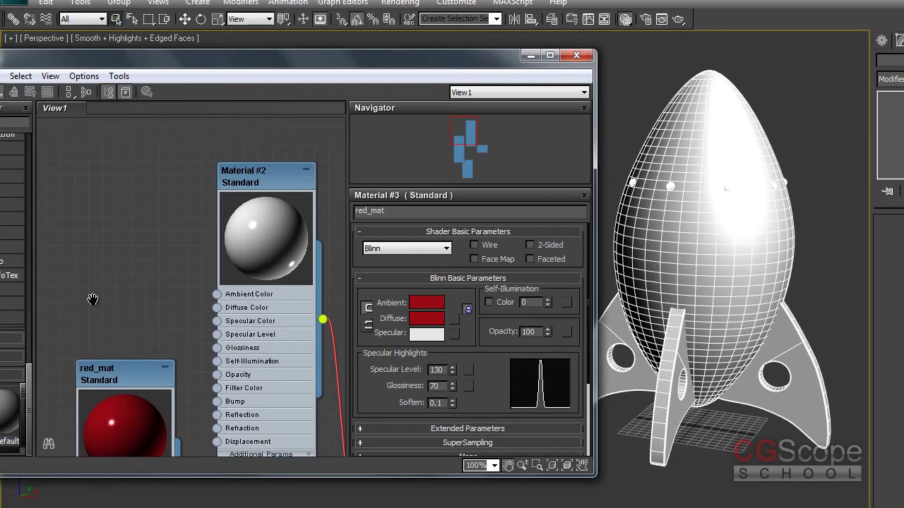
double_click(263, 173)
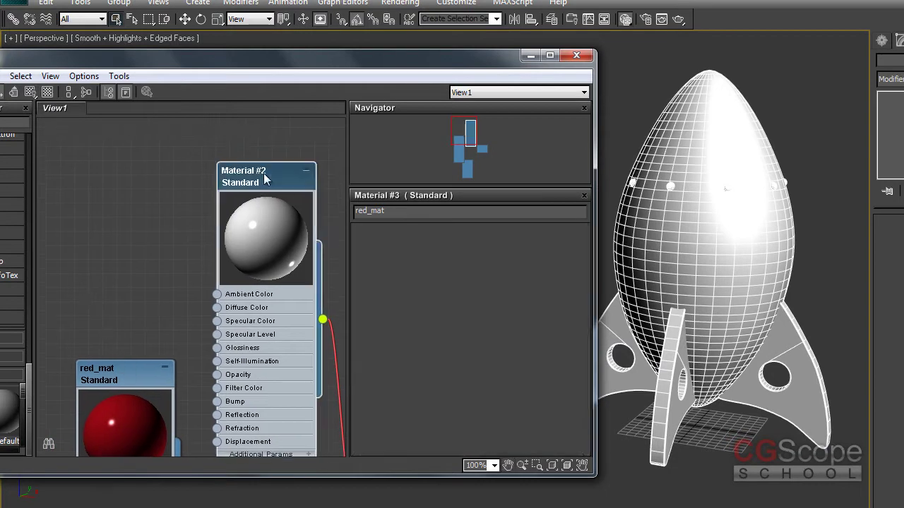
type("white_mat")
key("Return")
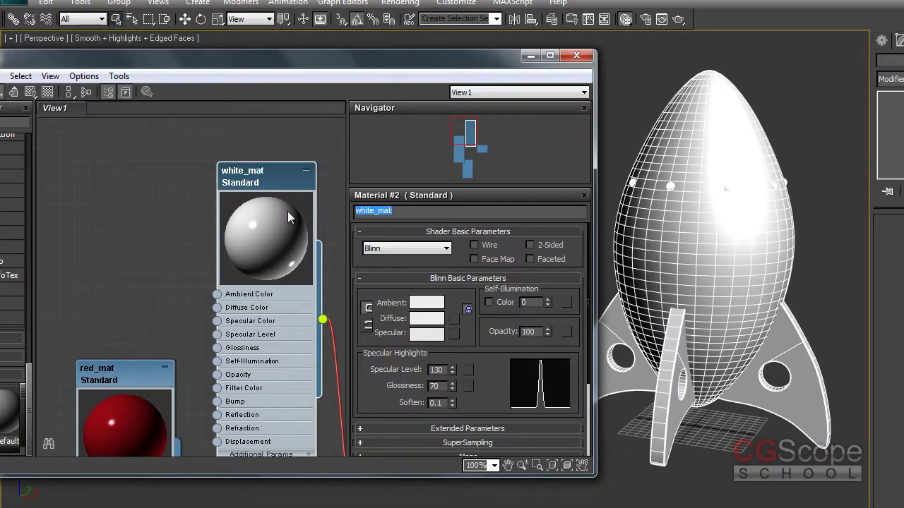
mouse_move(173, 396)
middle_mouse_down()
mouse_move(169, 293)
mouse_move(182, 276)
middle_mouse_up()
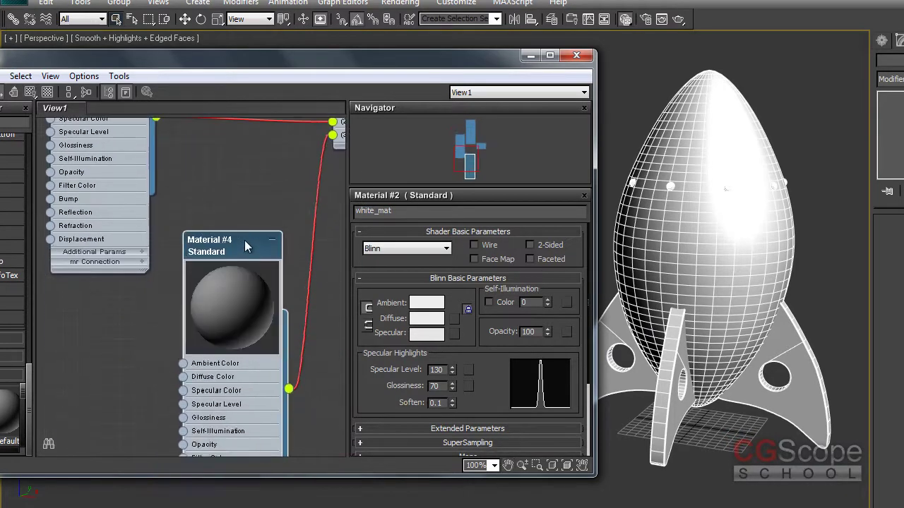
Step: Rename Material #4 to gray_metal_mat
left_click_drag(182, 276, 197, 218)
middle_click_drag(307, 337, 301, 339)
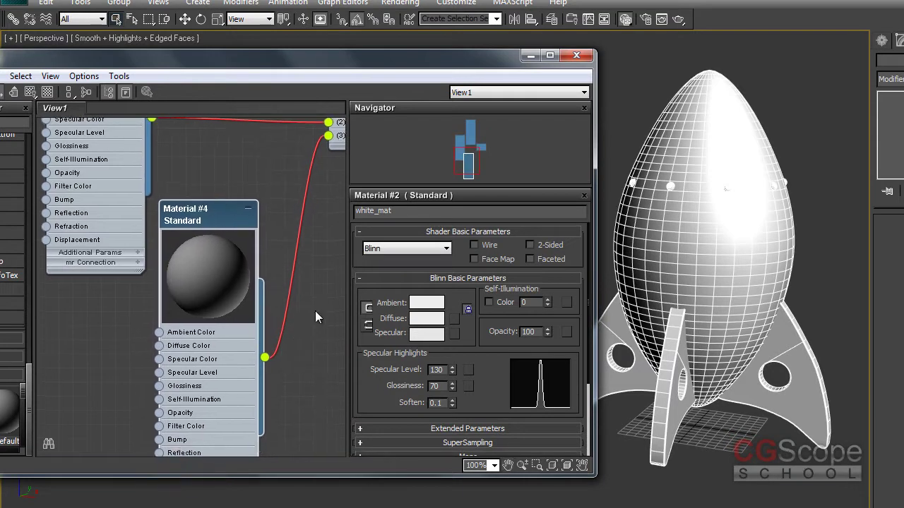
double_click(195, 227)
left_click(416, 210)
type("gray_metal_mat")
key("Return")
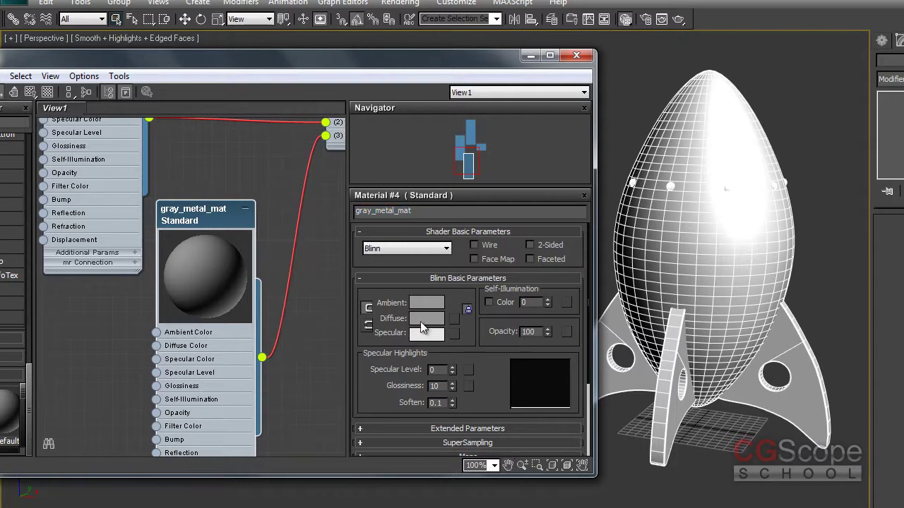
Step: Switch gray_metal_mat to the Metal shader with Specular Level 296 and Glossiness 49
mouse_move(497, 366)
left_mouse_down()
mouse_move(497, 350)
mouse_move(494, 373)
left_mouse_up()
left_click(445, 248)
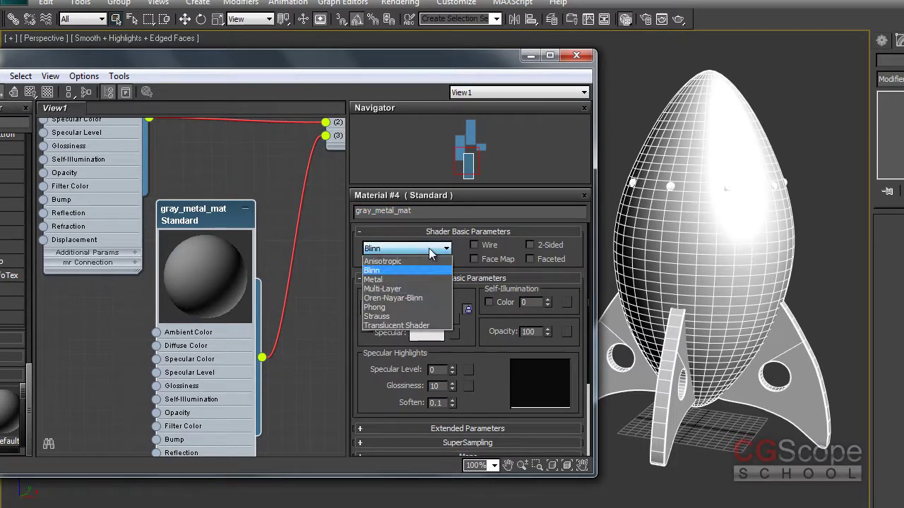
left_click(380, 280)
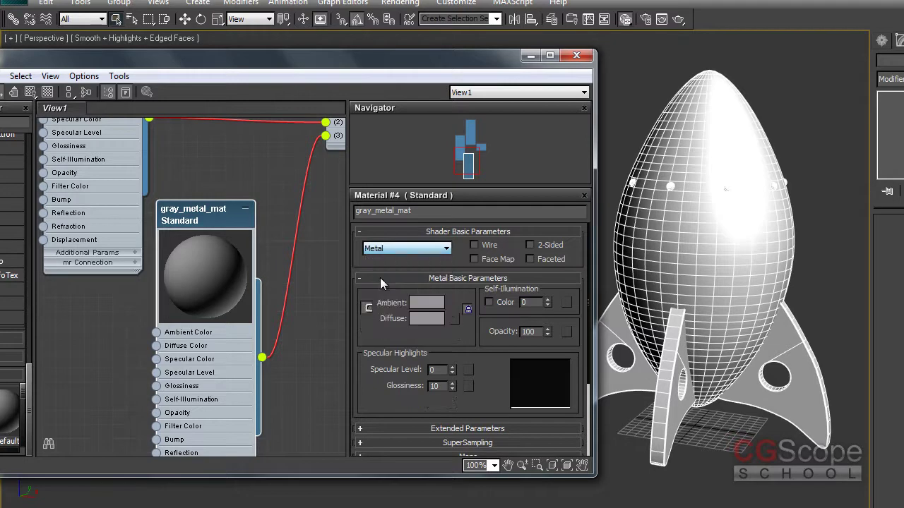
scroll(483, 341, "down", 2)
mouse_move(483, 341)
left_mouse_down()
mouse_move(455, 345)
mouse_move(467, 120)
left_mouse_up()
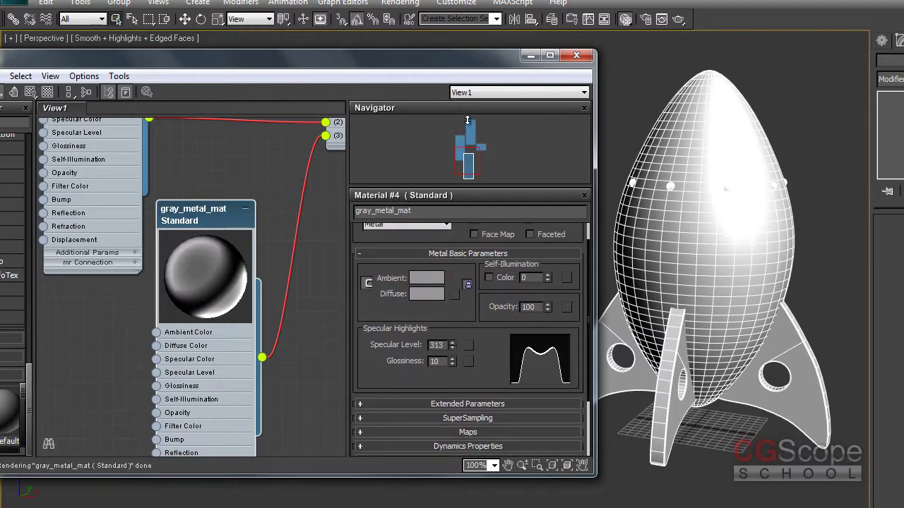
left_click_drag(467, 120, 468, 130)
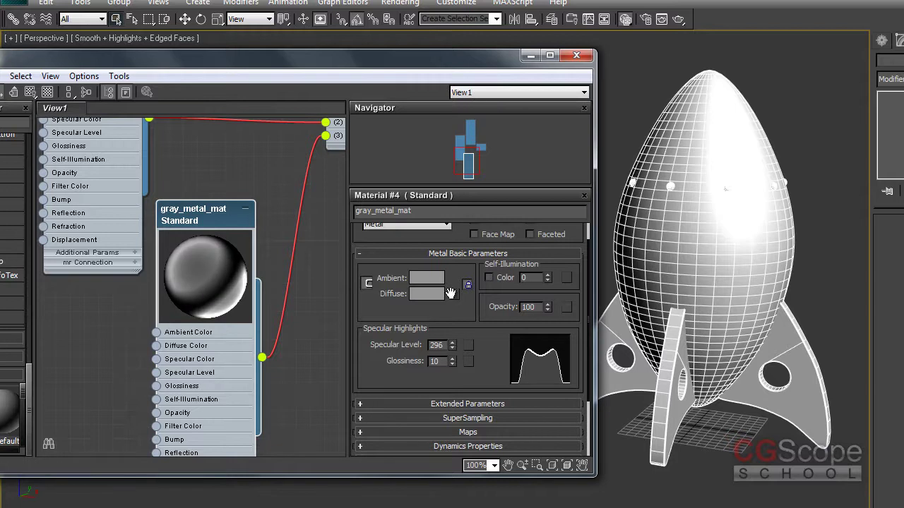
mouse_move(454, 361)
left_mouse_down()
mouse_move(451, 369)
mouse_move(462, 319)
mouse_move(464, 332)
left_mouse_up()
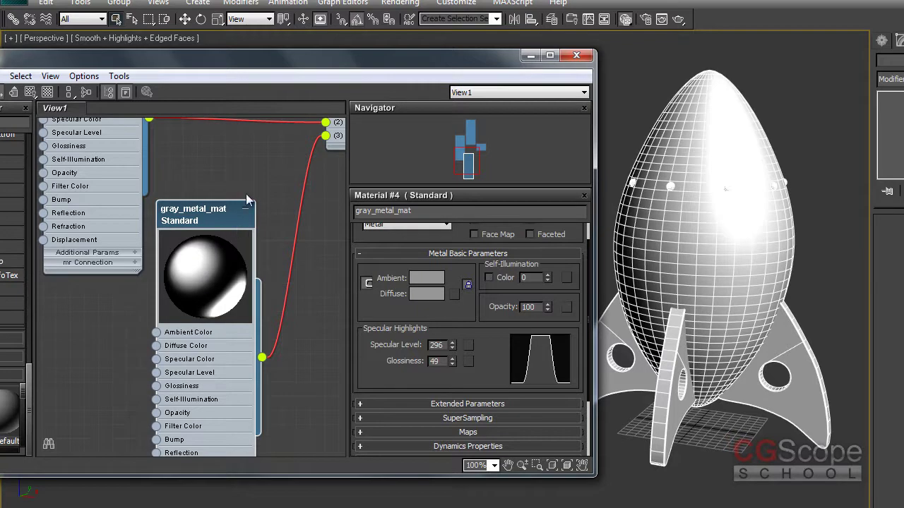
Step: Expand the 01 - Default node's preview to show its red, white and gray checkered sphere
left_click_drag(208, 223, 207, 222)
middle_click_drag(244, 173, 224, 208)
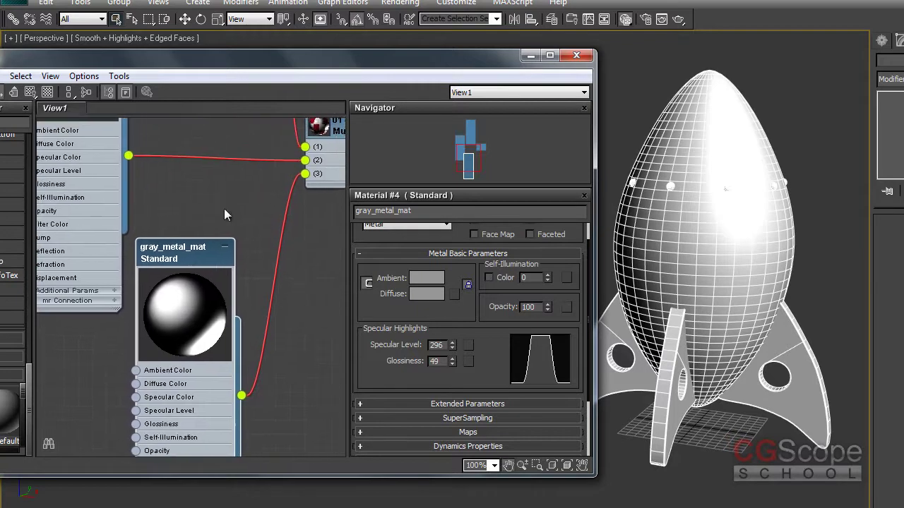
middle_click_drag(278, 221, 188, 291)
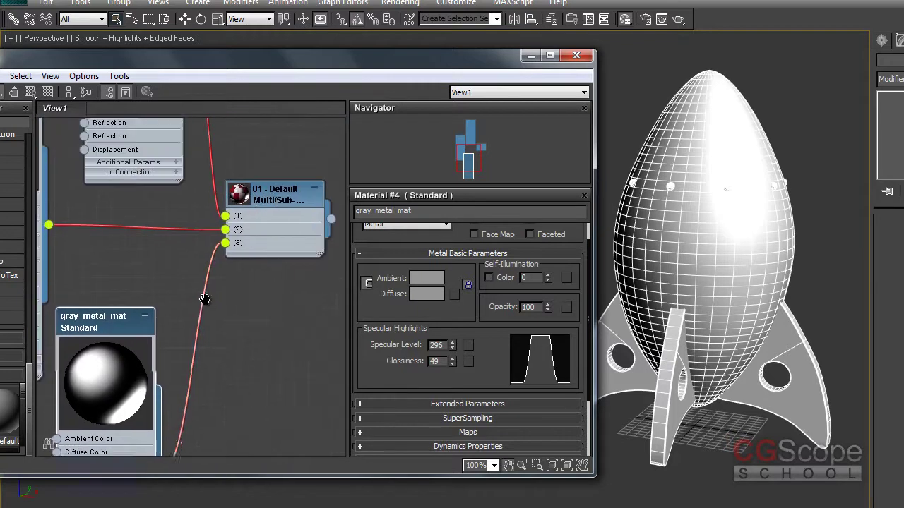
middle_click_drag(693, 279, 697, 281, "alt")
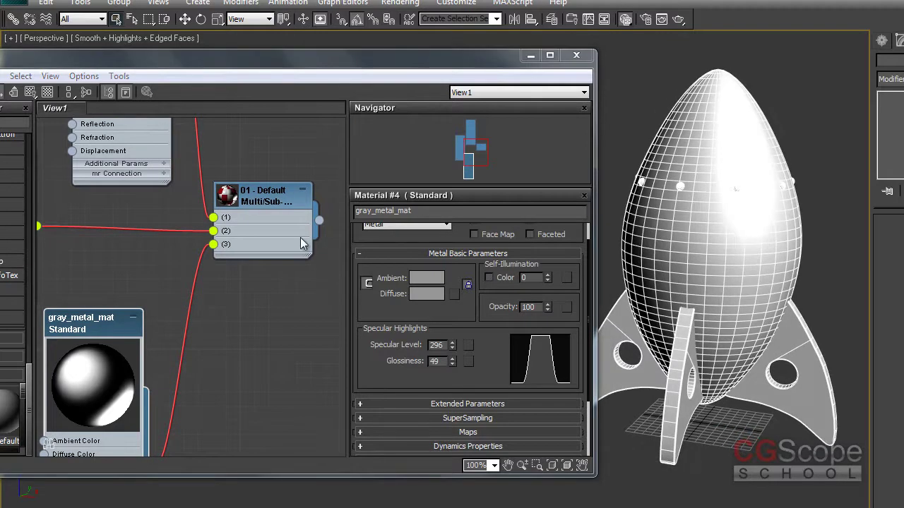
double_click(227, 196)
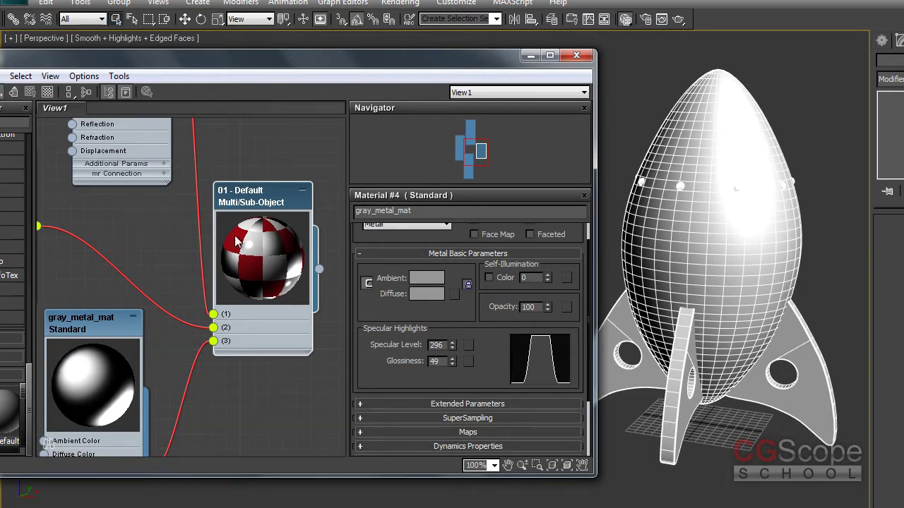
middle_click_drag(269, 170, 265, 184)
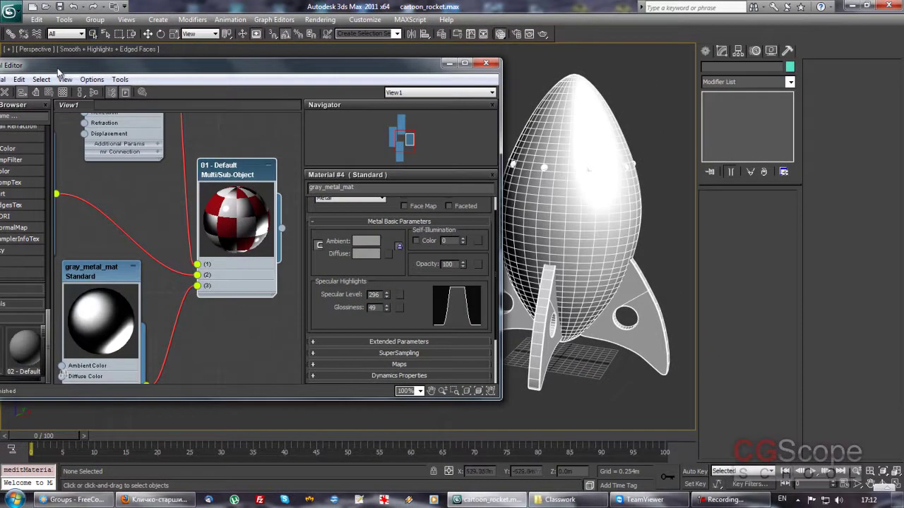
Step: Assign the 01 - Default Multi/Sub-Object material to the selected rocket
left_click_drag(60, 73, 102, 73)
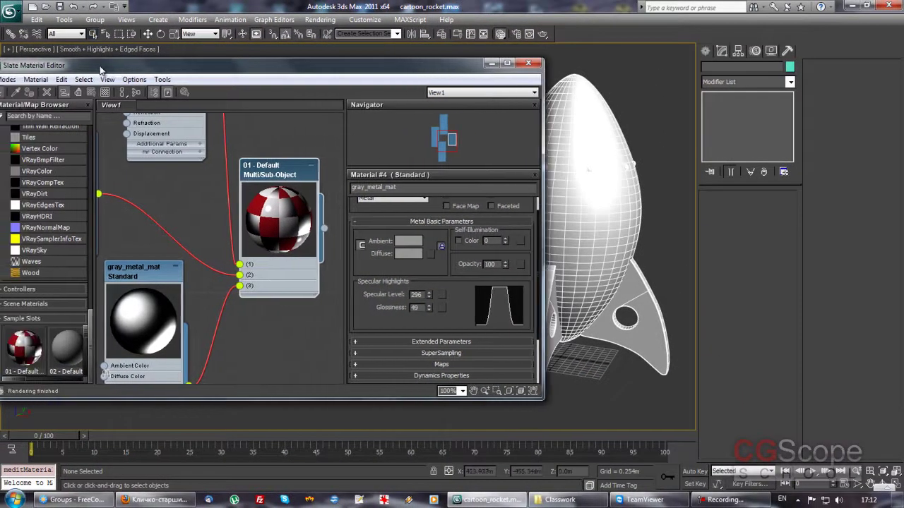
left_click(602, 151)
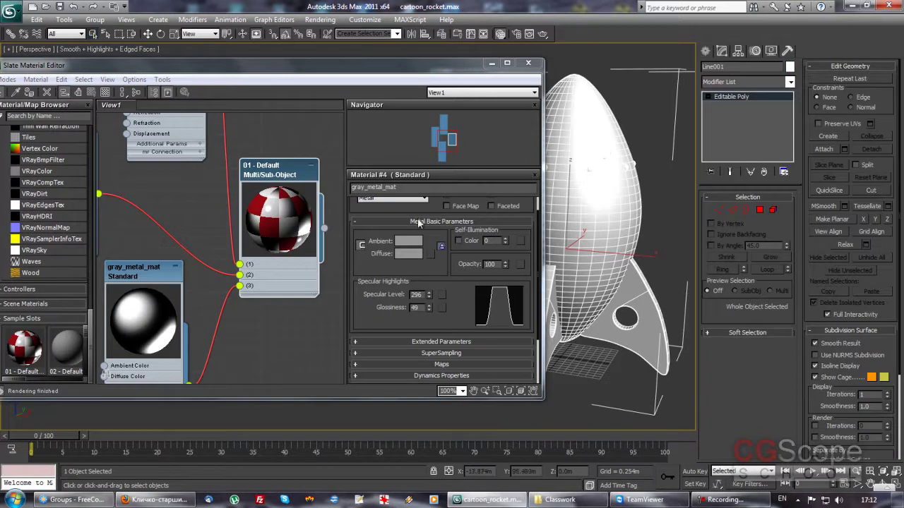
left_click(212, 164)
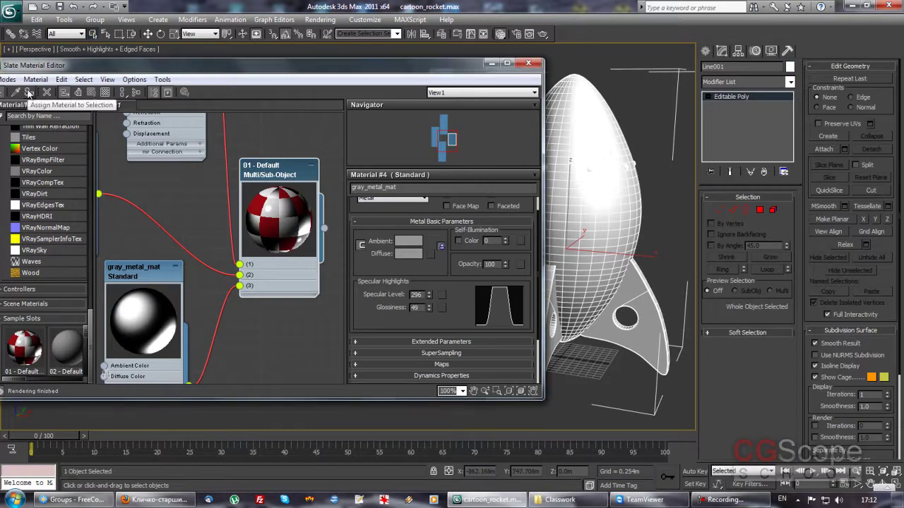
left_click(30, 93)
left_click_drag(465, 69, 250, 71)
mouse_move(635, 212)
middle_mouse_down()
mouse_move(612, 211)
mouse_move(595, 246)
mouse_move(574, 260)
mouse_move(625, 261)
mouse_move(571, 264)
mouse_move(565, 245)
mouse_move(540, 240)
mouse_move(532, 242)
mouse_move(556, 246)
mouse_move(476, 244)
mouse_move(534, 240)
mouse_move(541, 226)
mouse_move(551, 230)
mouse_move(542, 228)
middle_mouse_up()
Step: Deselect the rocket and turn off edged faces to view it shaded
left_click(629, 214)
key("F4")
scroll(540, 240, "down", 3)
scroll(552, 232, "up", 1)
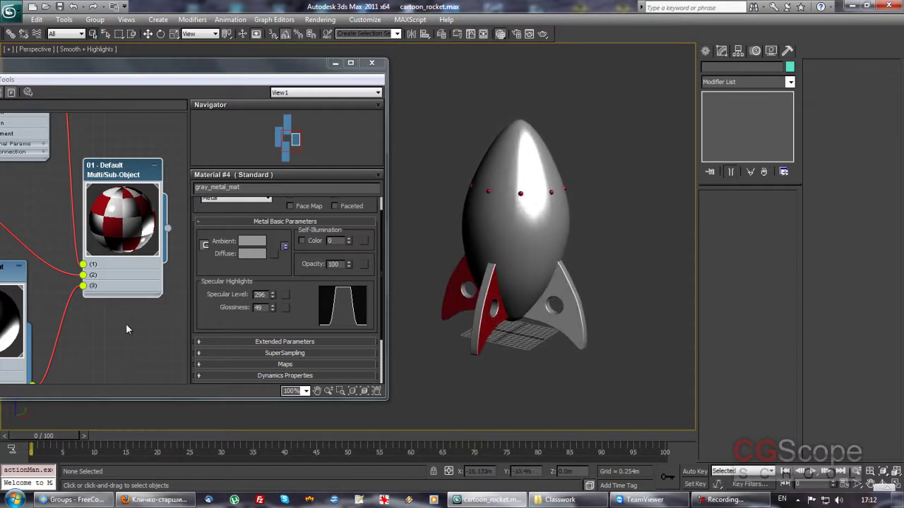
Step: Show the Multi/Sub-Object parameters listing white_mat, red_mat and gray_metal_mat as IDs 1–3
mouse_move(34, 169)
middle_mouse_down()
mouse_move(120, 268)
mouse_move(127, 332)
mouse_move(107, 302)
middle_mouse_up()
mouse_move(480, 268)
middle_mouse_down()
mouse_move(500, 212)
mouse_move(522, 255)
middle_mouse_up()
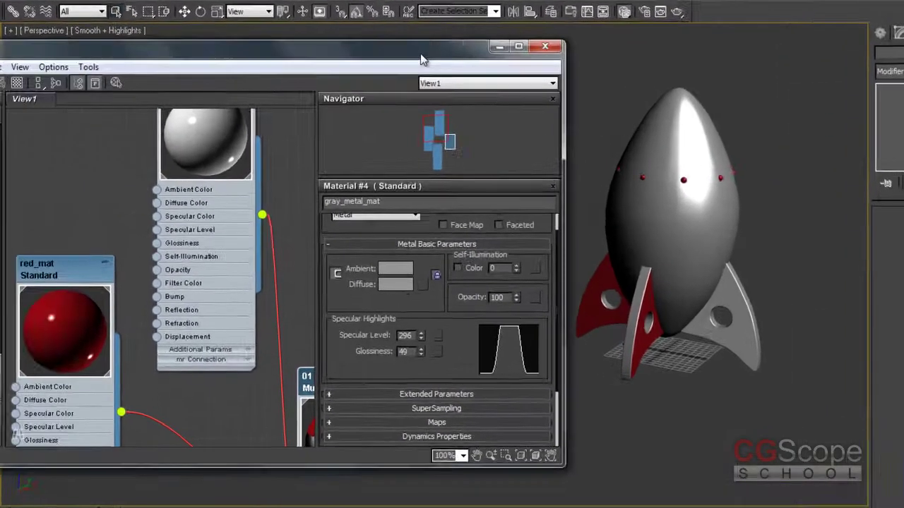
left_click_drag(421, 60, 460, 59)
mouse_move(356, 312)
middle_mouse_down()
mouse_move(295, 241)
mouse_move(244, 245)
middle_mouse_up()
double_click(243, 240)
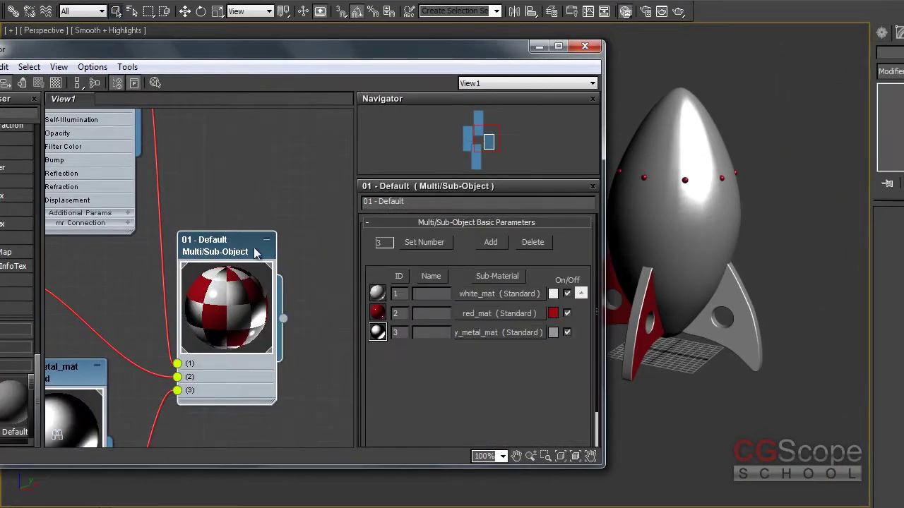
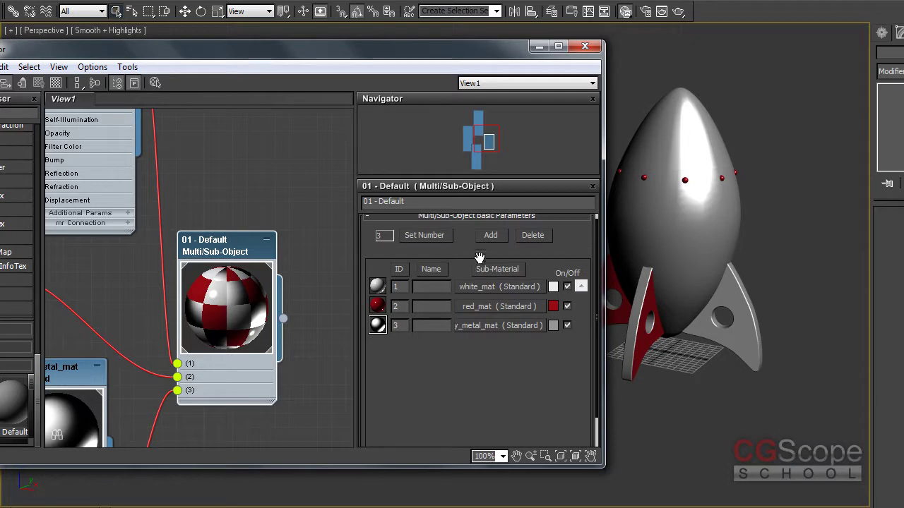
Step: Add a trial fourth sub-material slot, then delete it and the leftover Material #29 node
left_click(497, 237)
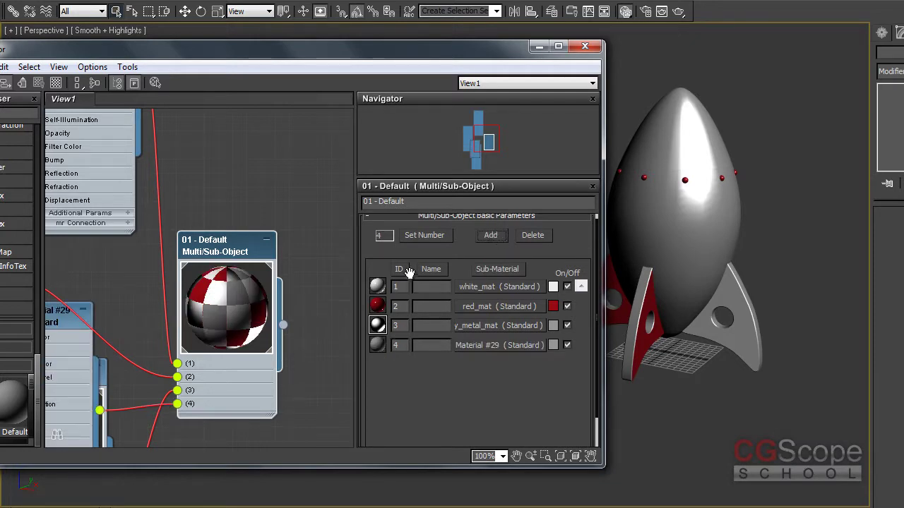
double_click(398, 344)
type("2")
key("Return")
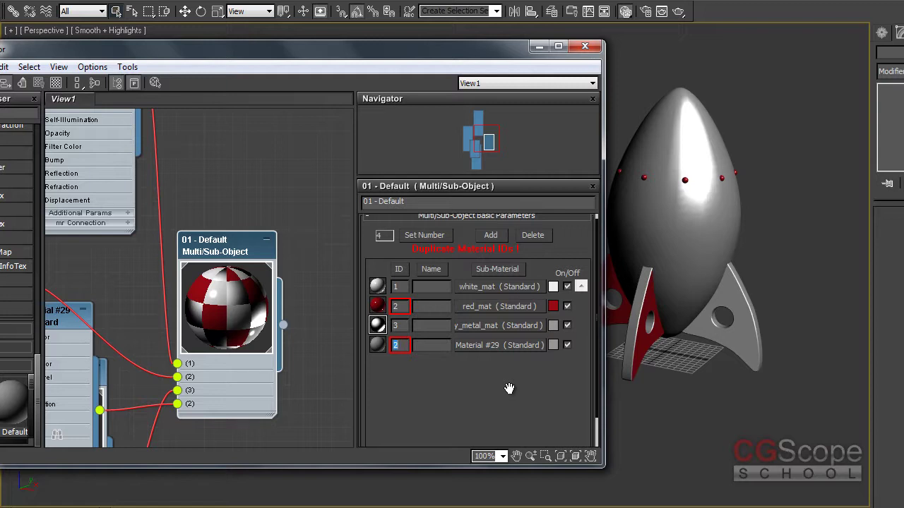
left_click(377, 346)
left_click(533, 236)
mouse_move(67, 317)
left_mouse_down()
mouse_move(246, 204)
mouse_move(148, 247)
left_mouse_up()
key("Delete")
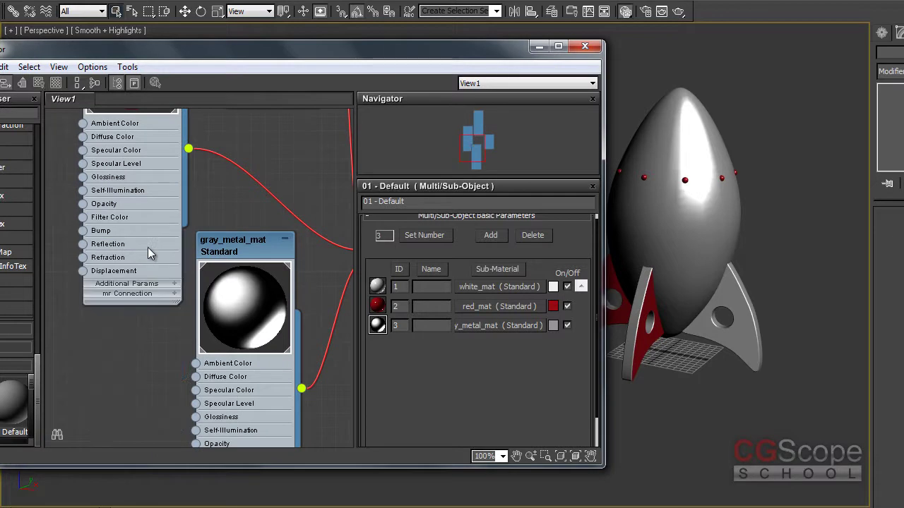
key("z")
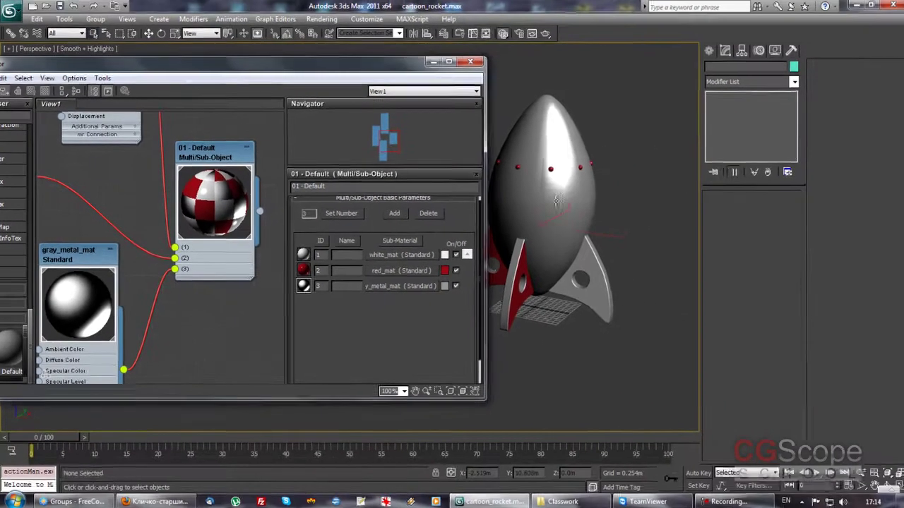
Step: Select the rocket and switch its Editable Poly to Element sub-object level
left_click(557, 200)
left_click_drag(390, 69, 334, 67)
mouse_move(508, 184)
middle_mouse_down("alt")
mouse_move(539, 186)
mouse_move(539, 194)
middle_mouse_up("alt")
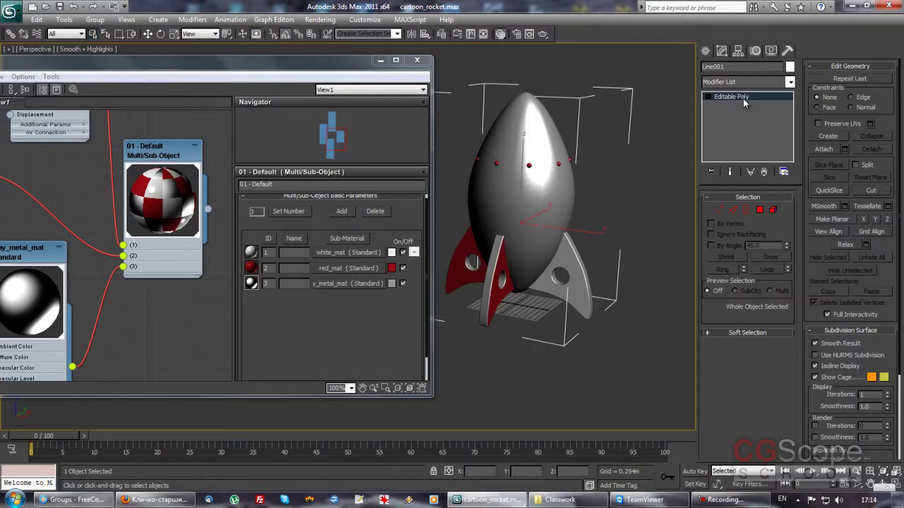
left_click(706, 96)
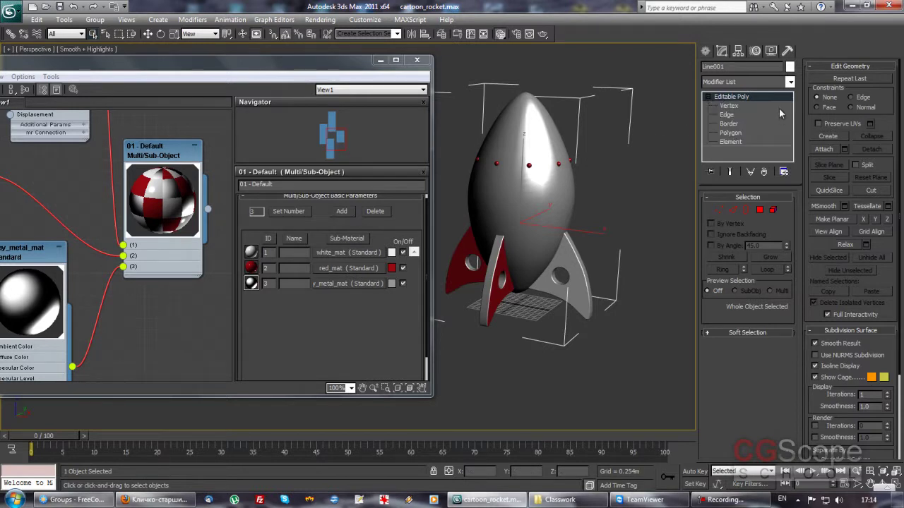
left_click(734, 133)
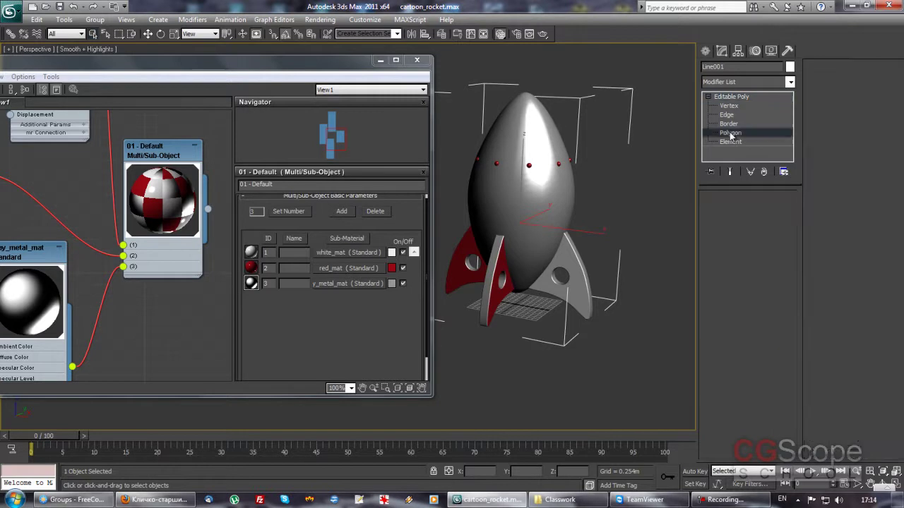
left_click(730, 141)
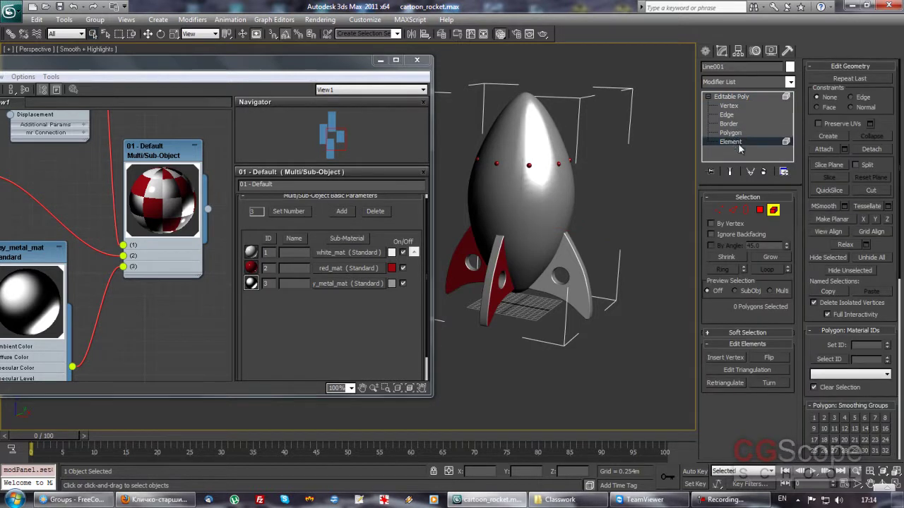
Step: Read a rocket face's material ID at Polygon level, then select the whole body element
left_click(730, 132)
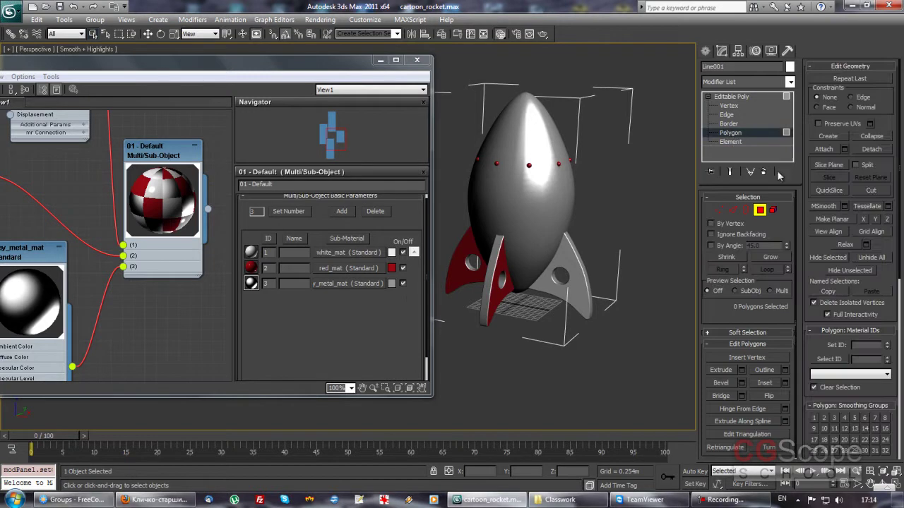
mouse_move(815, 273)
left_mouse_down()
mouse_move(807, 163)
mouse_move(797, 212)
left_mouse_up()
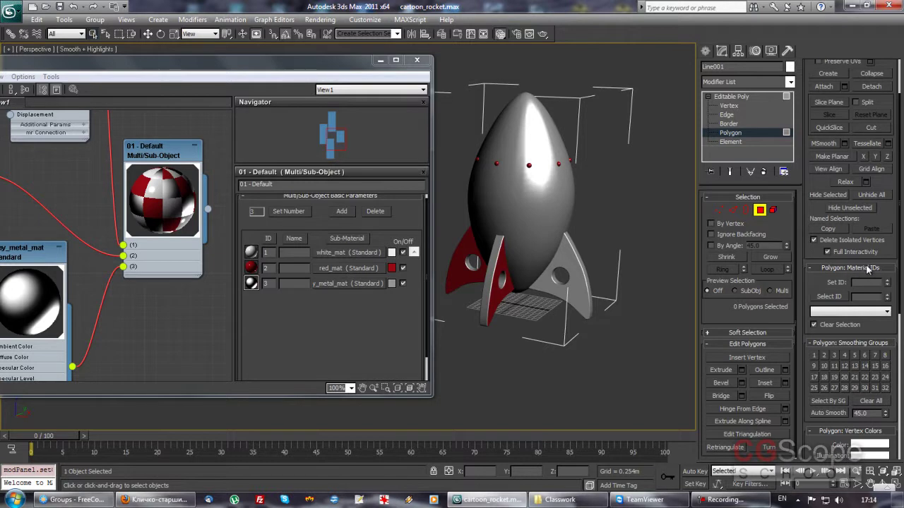
left_click(538, 189)
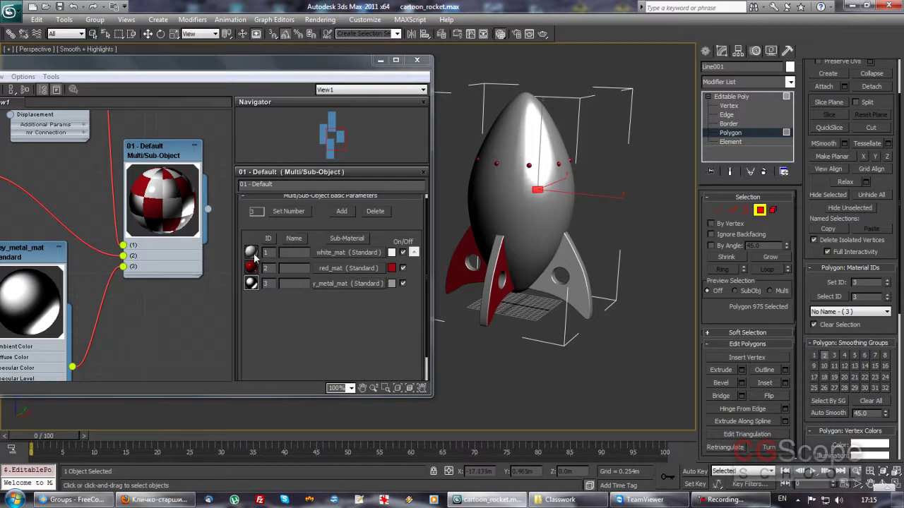
middle_click_drag(571, 247, 530, 212, "alt")
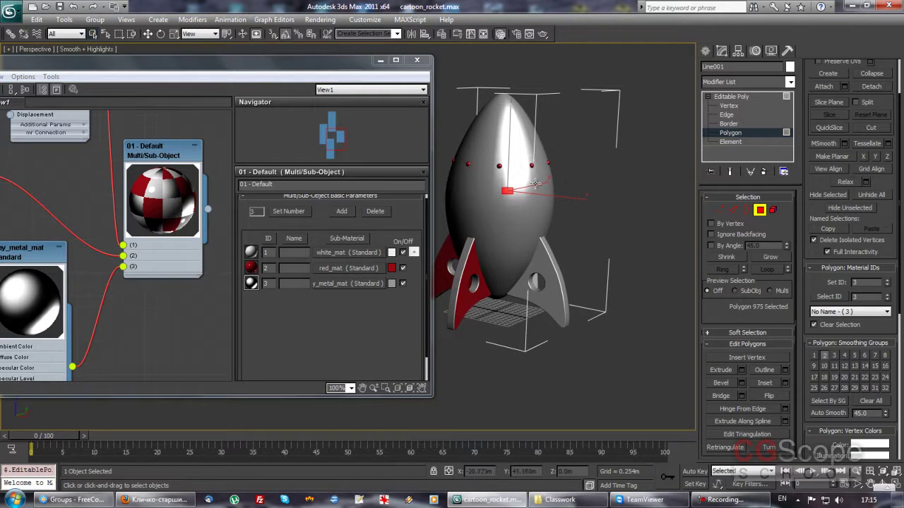
double_click(267, 252)
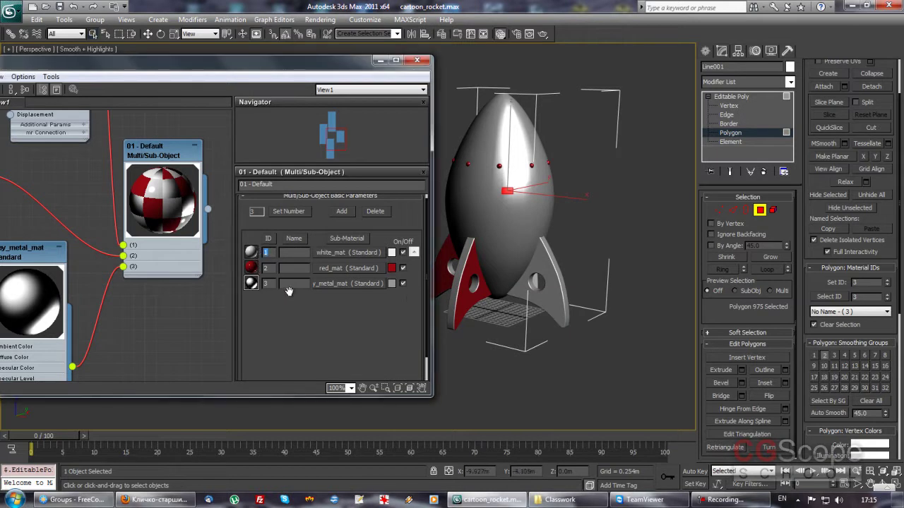
left_click(773, 210)
left_click(505, 236)
mouse_move(559, 226)
middle_mouse_down("alt")
mouse_move(605, 214)
mouse_move(596, 216)
middle_mouse_up("alt")
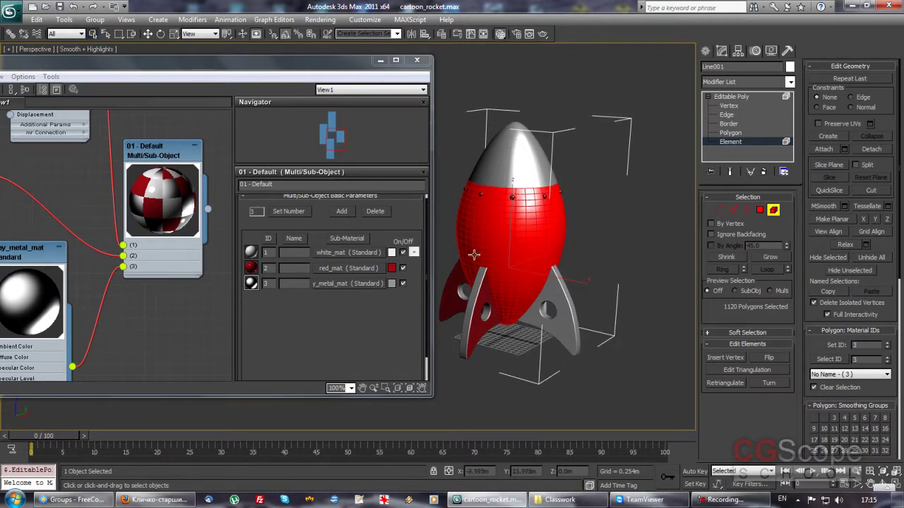
Step: Select the rocket body element, set its material ID to 1, then deselect it
left_click(620, 241)
left_click(500, 227)
left_click(522, 149)
left_click(508, 241)
middle_click_drag(529, 162, 586, 199, "alt")
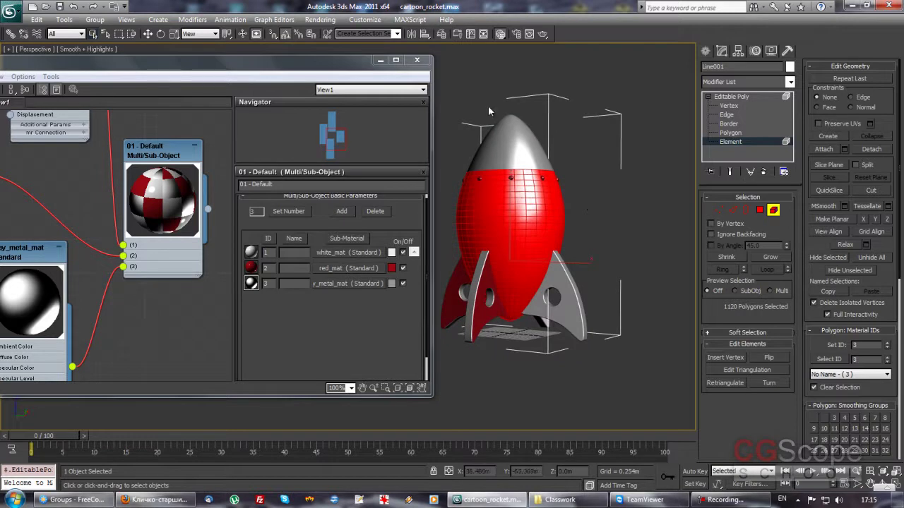
middle_click_drag(486, 137, 482, 143, "alt")
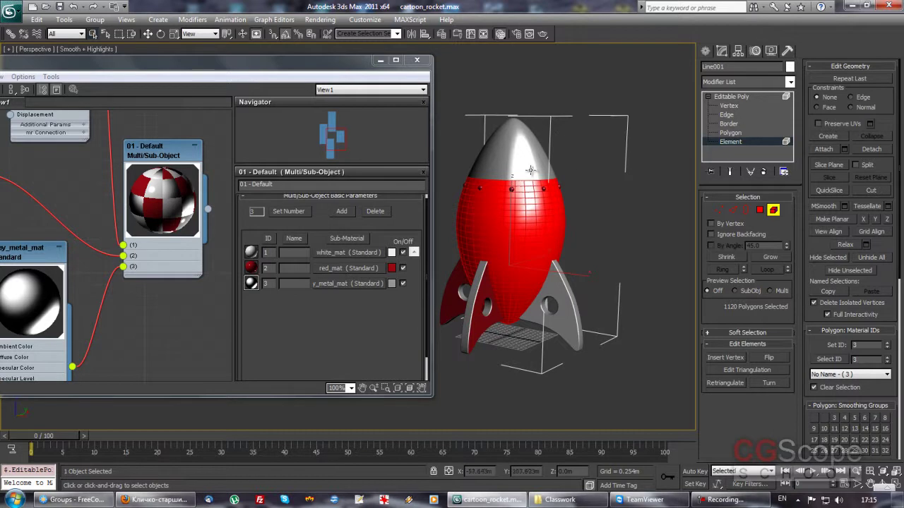
mouse_move(596, 248)
middle_mouse_down("alt")
mouse_move(583, 222)
mouse_move(594, 233)
middle_mouse_up("alt")
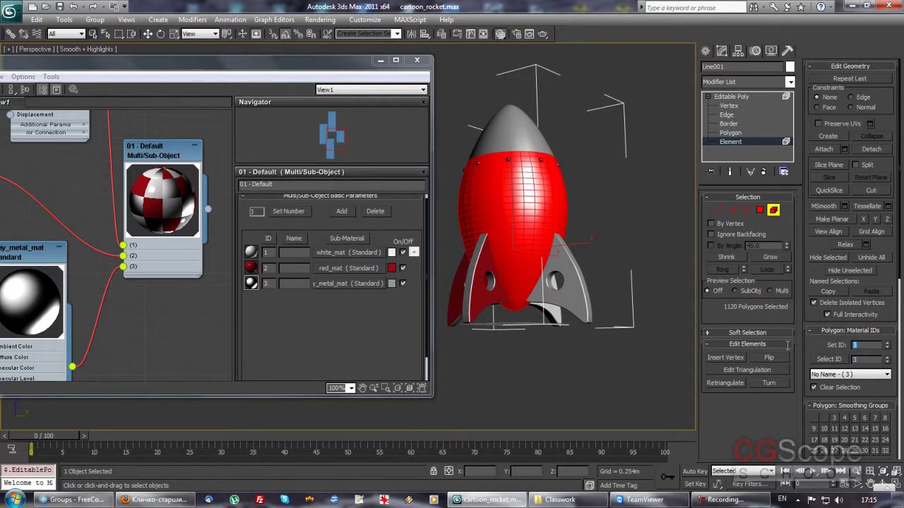
type("1")
key("Return")
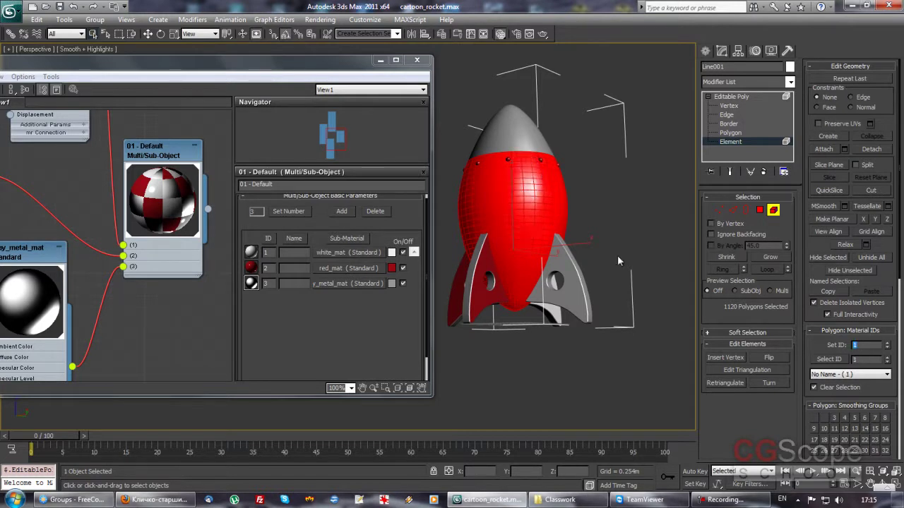
left_click(619, 199)
mouse_move(596, 209)
middle_mouse_down("alt")
mouse_move(601, 240)
mouse_move(607, 221)
mouse_move(608, 235)
middle_mouse_up("alt")
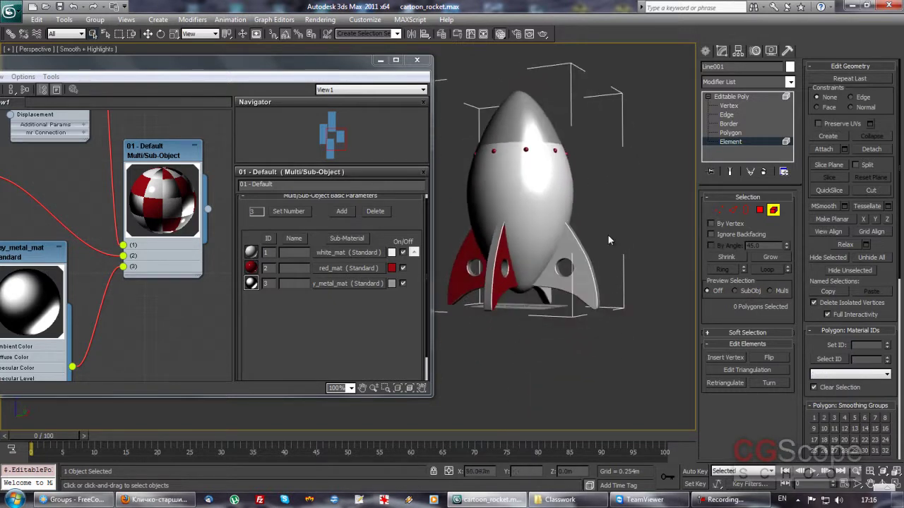
Step: Reapply material ID 1 to the rocket body element and clear the selection
left_click(496, 262)
mouse_move(496, 262)
middle_mouse_down("alt")
mouse_move(625, 302)
mouse_move(583, 278)
middle_mouse_up("alt")
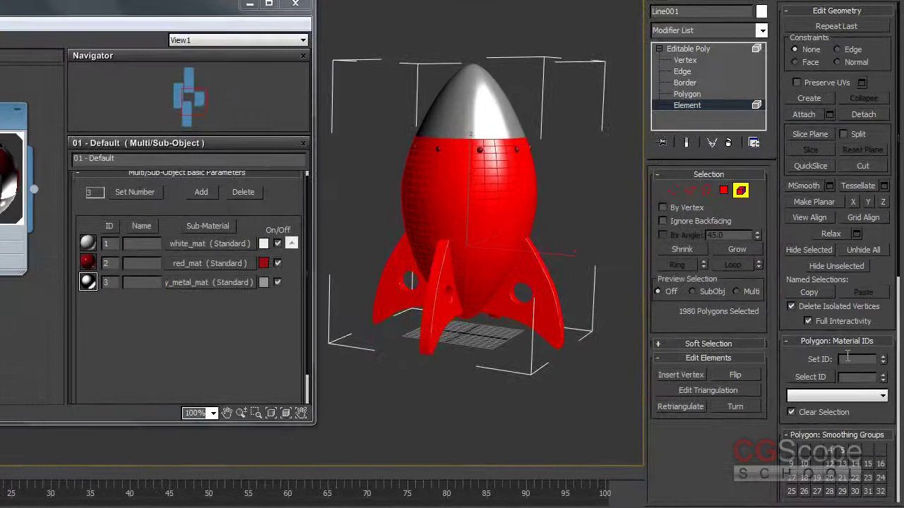
left_click(847, 358)
type("1")
key("Return")
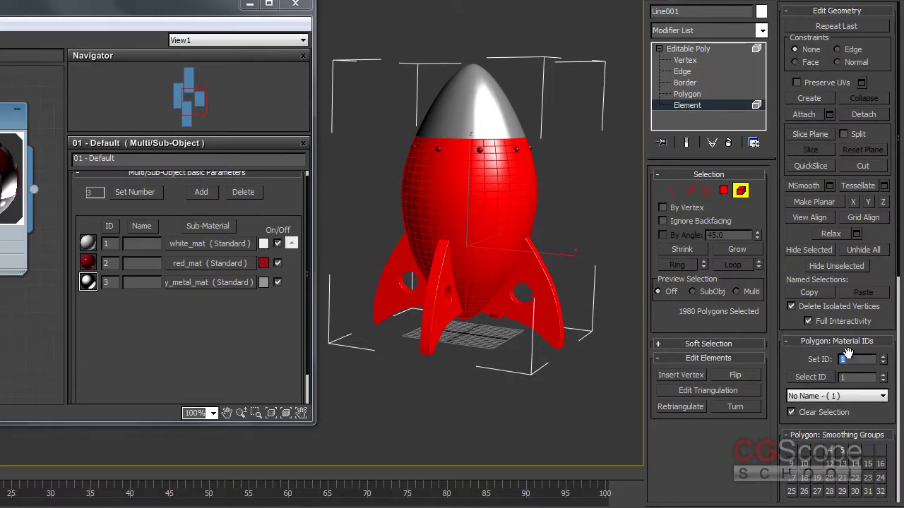
left_click(573, 422)
mouse_move(511, 373)
middle_mouse_down("alt")
mouse_move(463, 285)
mouse_move(472, 362)
middle_mouse_up("alt")
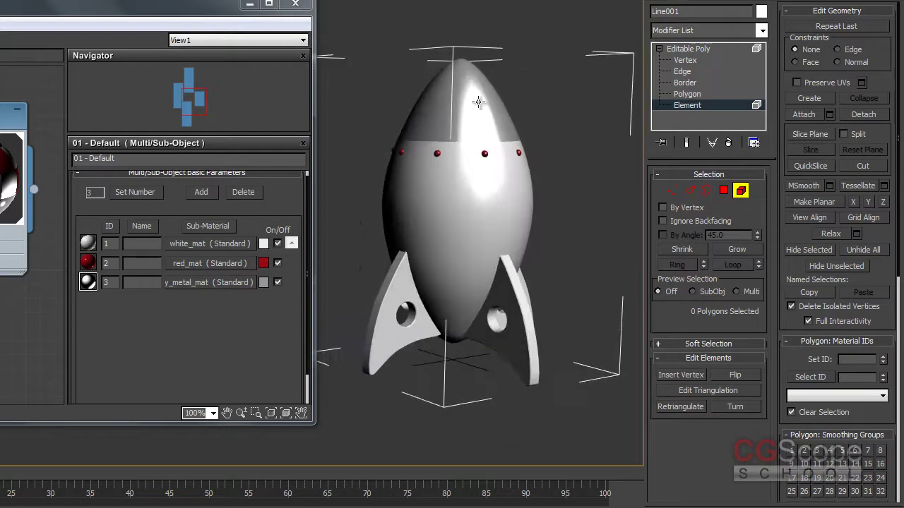
Step: Give the nose cone element material ID 2, then exit Element mode and deselect
left_click(473, 101)
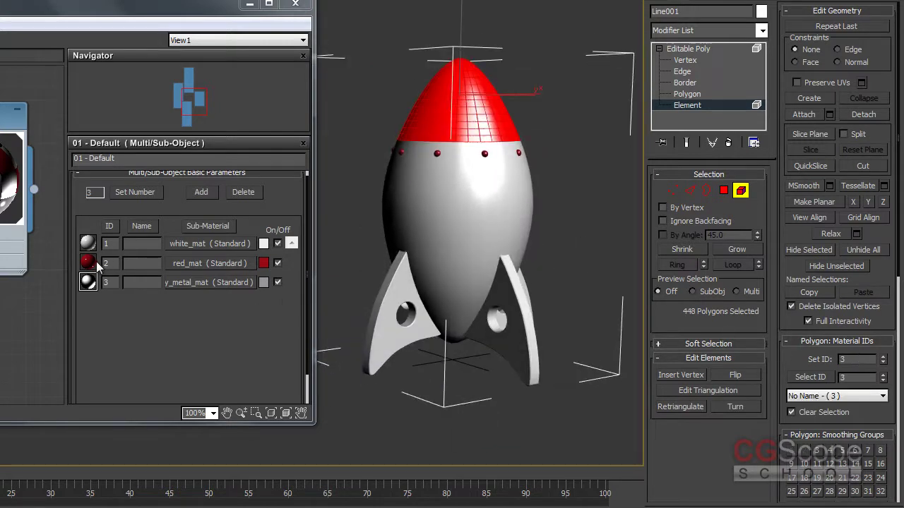
left_click(883, 363)
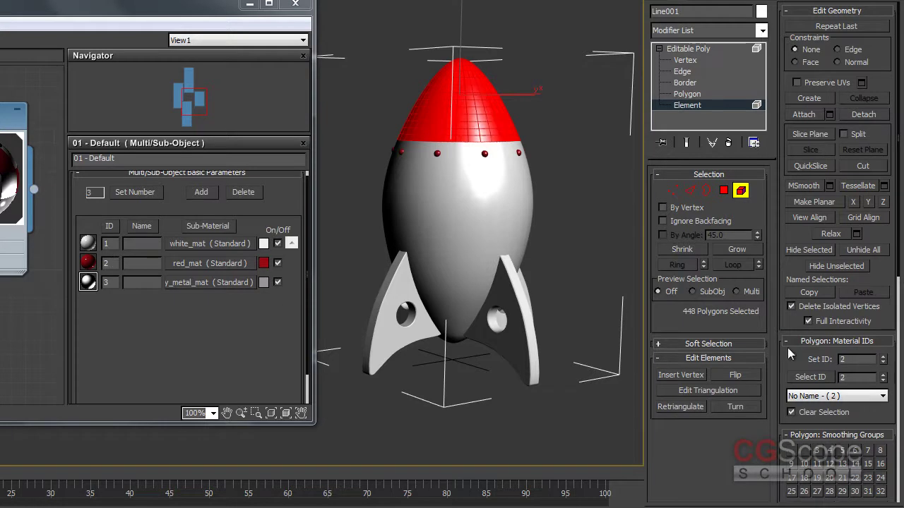
left_click(599, 266)
middle_click_drag(569, 258, 555, 236, "alt")
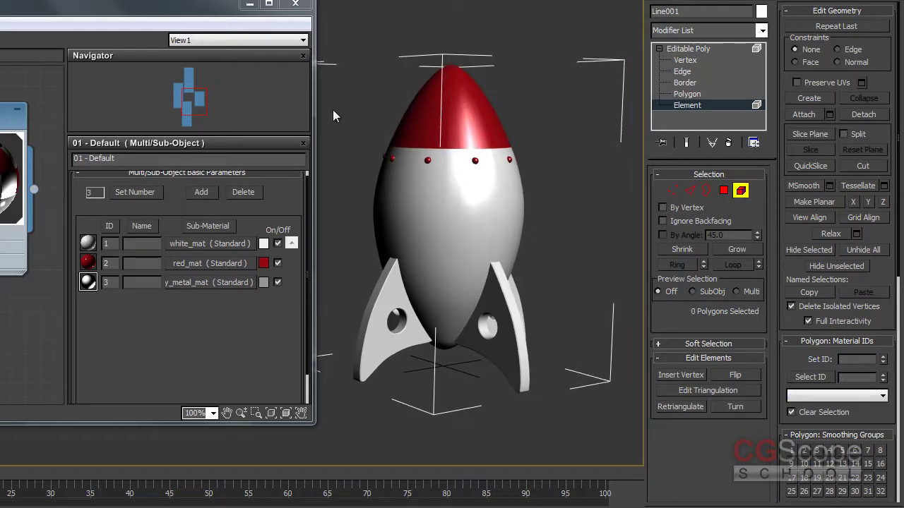
left_click_drag(325, 110, 586, 214)
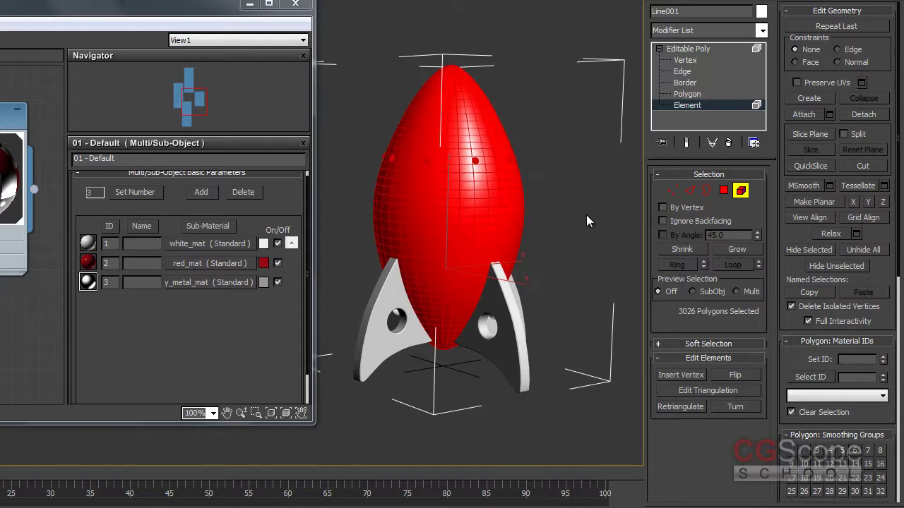
left_click_drag(544, 242, 322, 215, "alt")
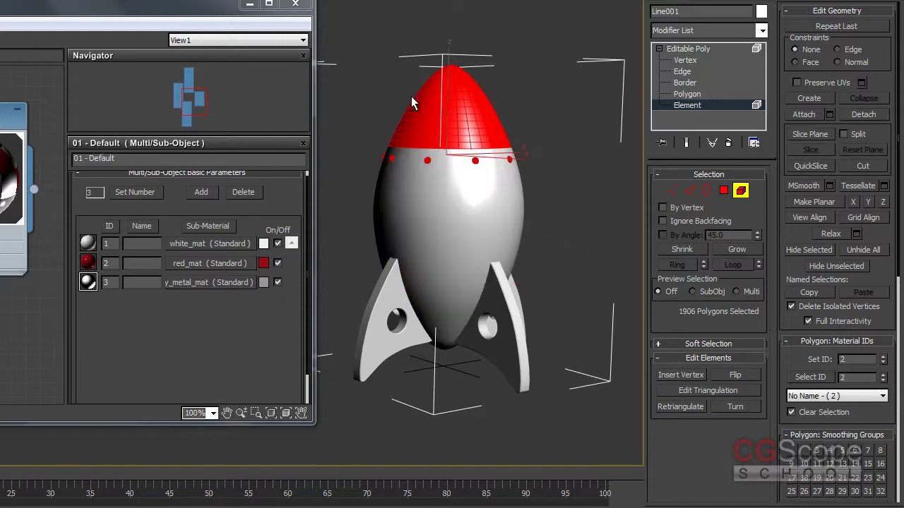
mouse_move(542, 126)
middle_mouse_down("alt")
mouse_move(549, 240)
mouse_move(572, 240)
mouse_move(453, 231)
middle_mouse_up("alt")
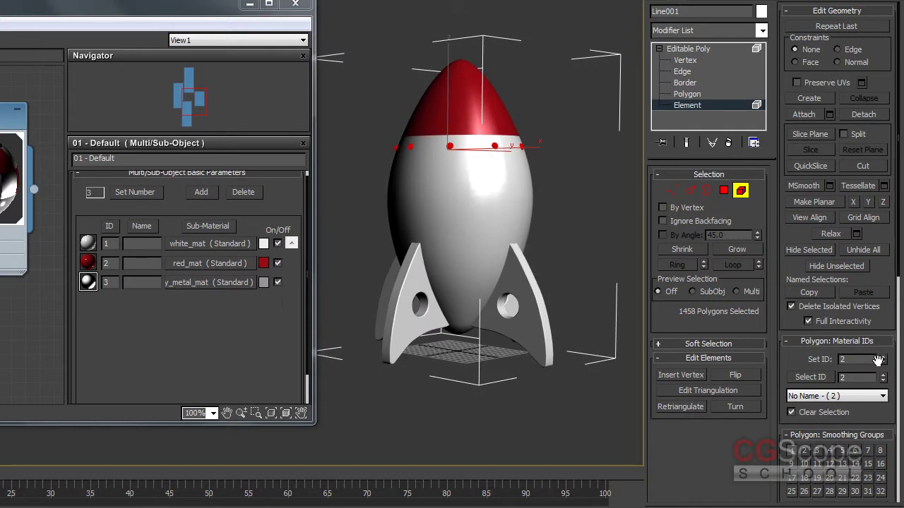
left_click(748, 197)
left_click(576, 210)
middle_click_drag(552, 242, 523, 194, "ctrl+alt")
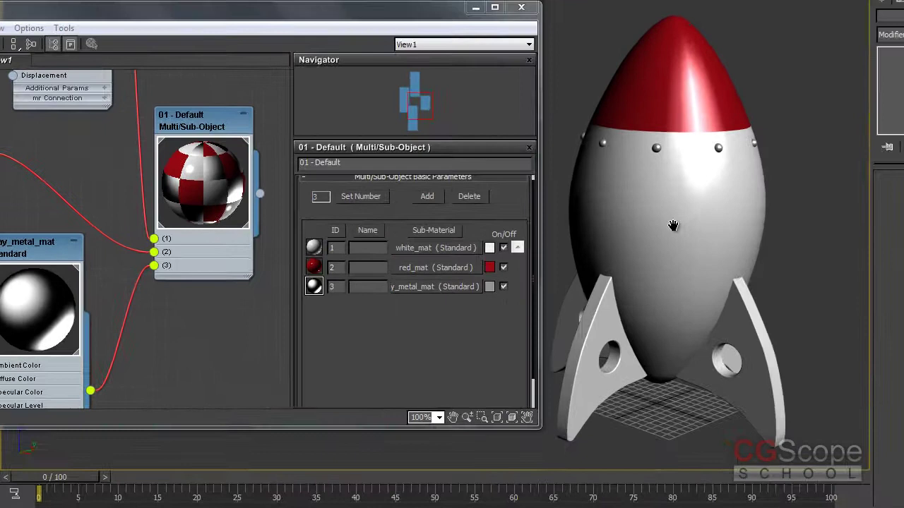
Step: Select the rocket and return to Polygon level, showing the ID 3 rivet polygons
middle_click_drag(673, 225, 706, 219, "alt")
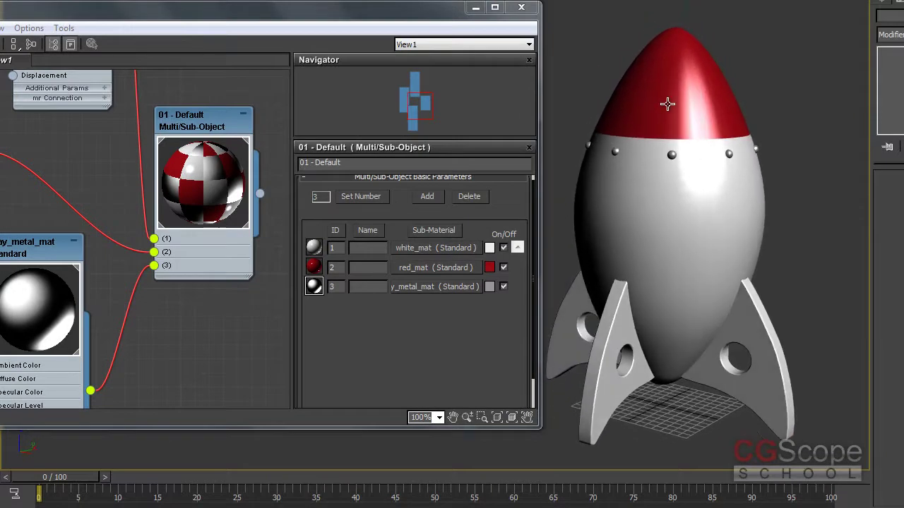
left_click(665, 98)
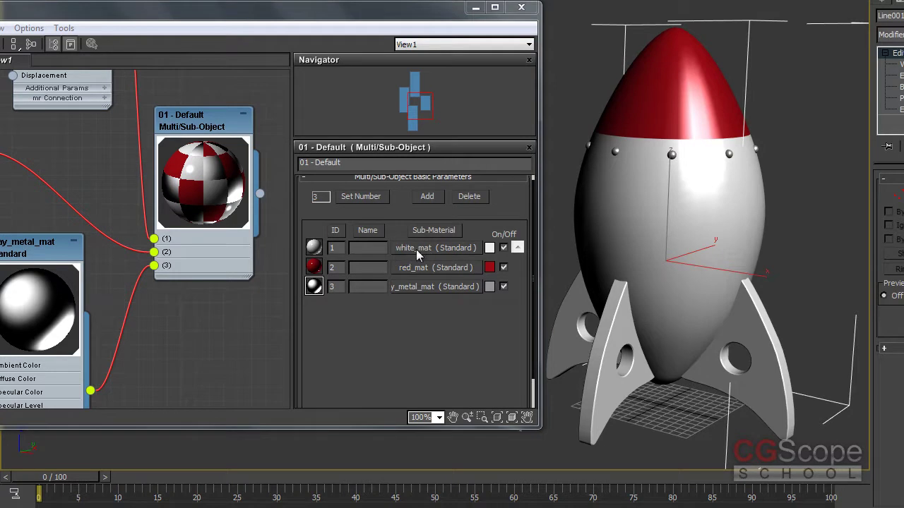
scroll(393, 212, "up", 1)
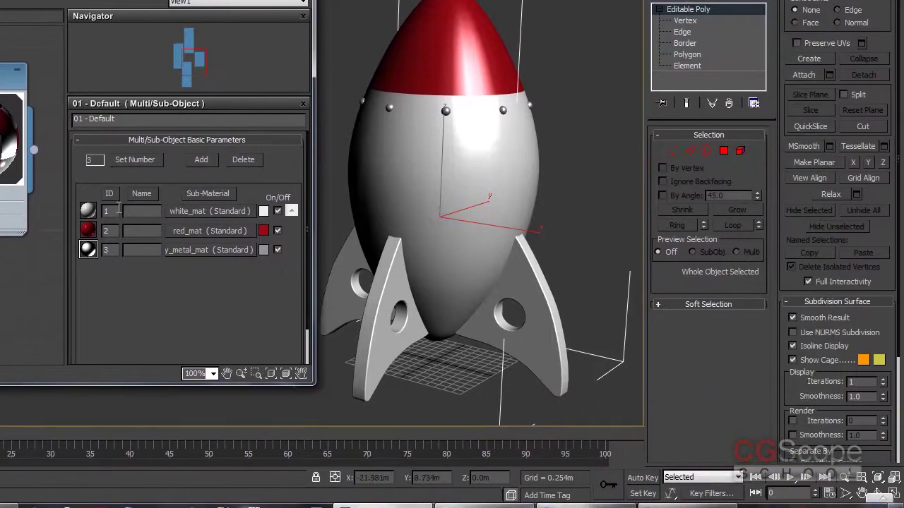
left_click(724, 151)
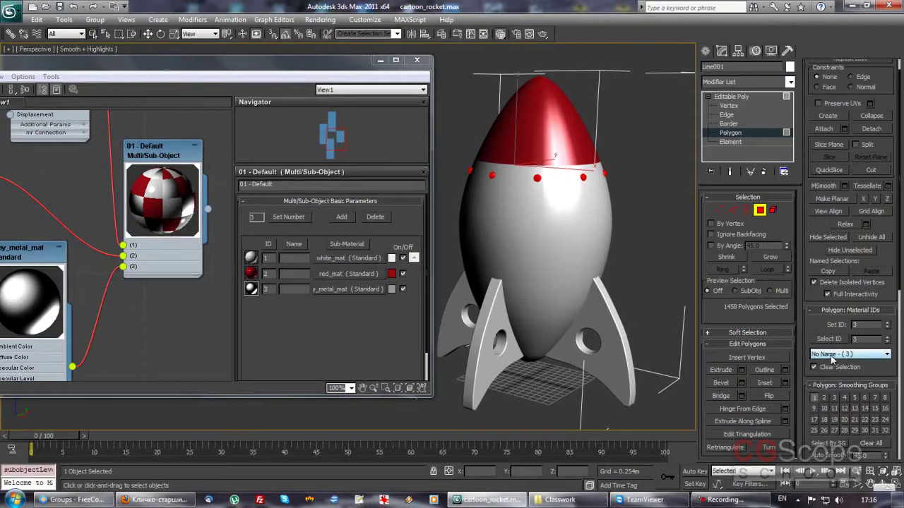
Step: Name Multi/Sub-Object slot 1 white_mat by pasting the sub-material's name
left_click(341, 258)
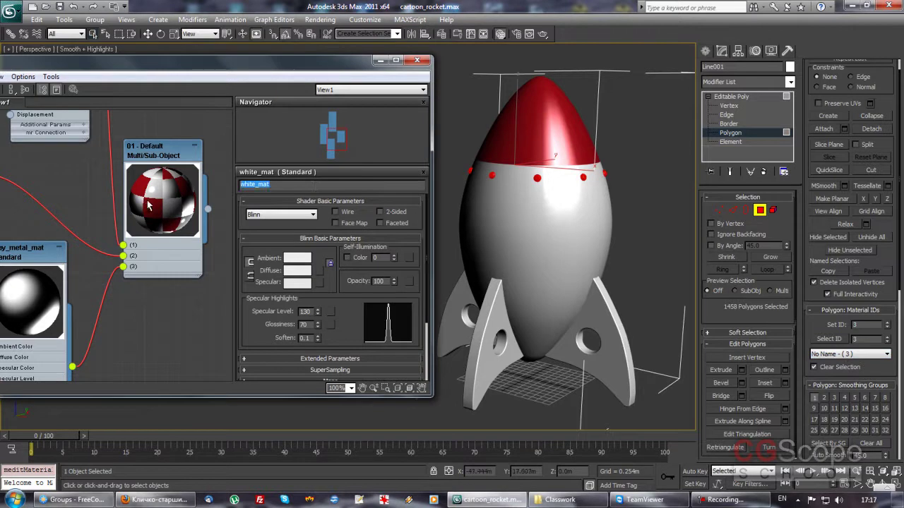
left_click(267, 225)
double_click(164, 151)
left_click(304, 260)
type("white_mat")
key("Return")
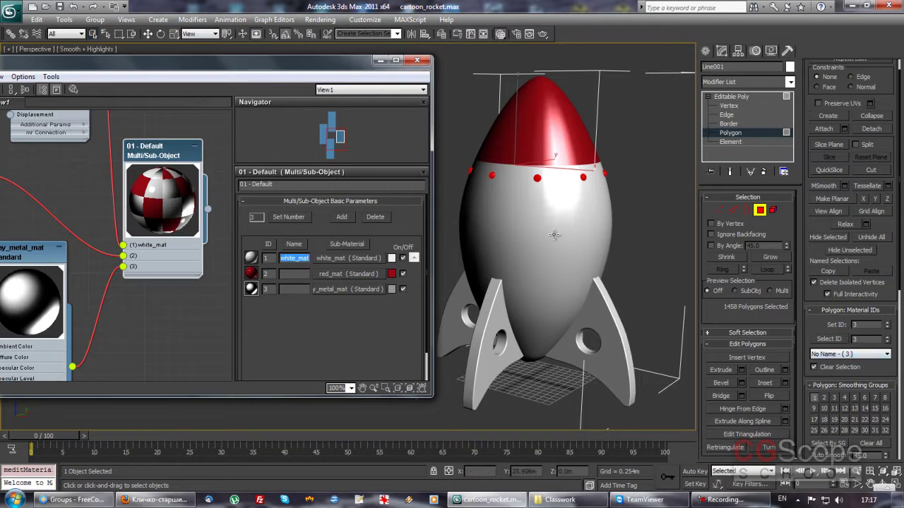
Step: Select the material ID 1 polygons and check the named material ID list
left_click(850, 354)
left_click(847, 364)
left_click(846, 358)
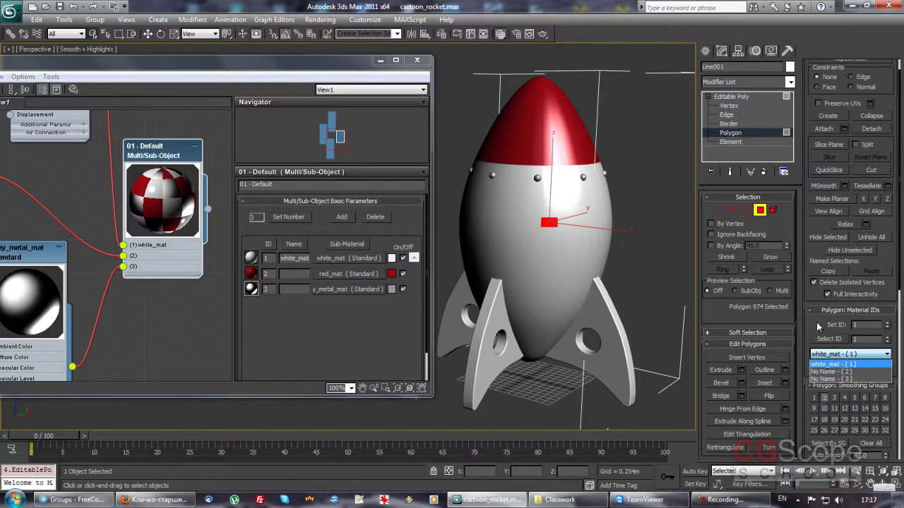
left_click(847, 363)
left_click(836, 355)
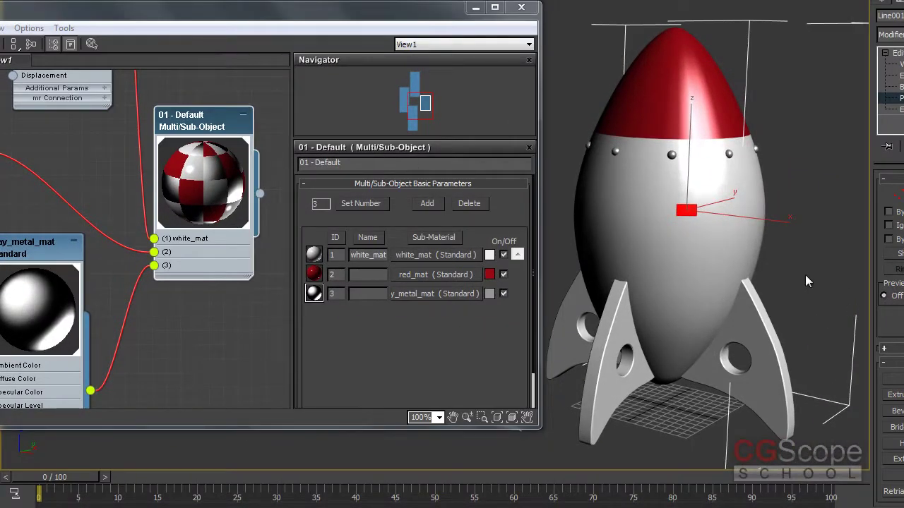
Step: Name slot 2 red_mat and slot 3 gray_metal_mat
left_click(423, 275)
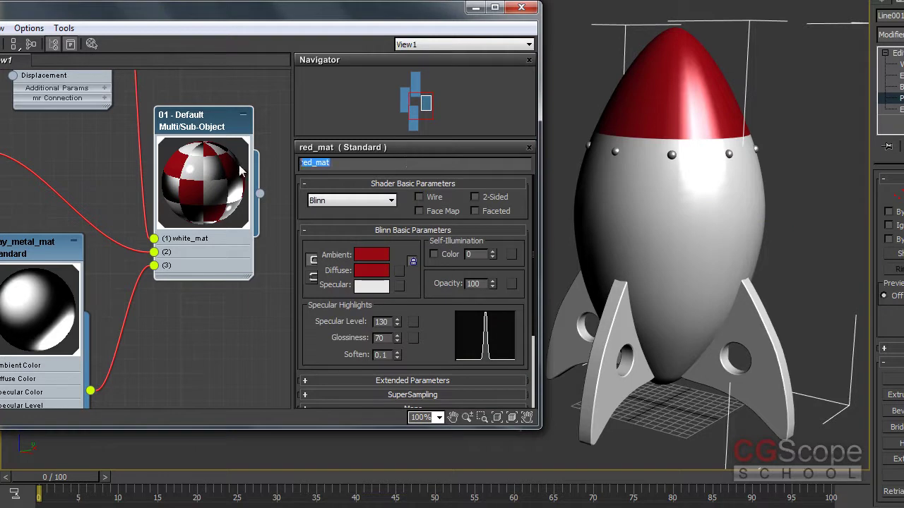
double_click(217, 127)
left_click(367, 275)
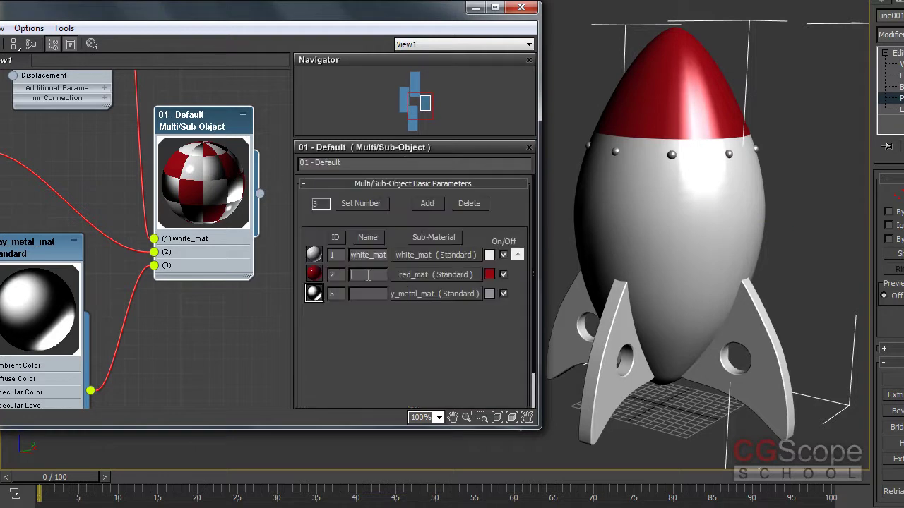
type("red_mat")
key("Return")
left_click(415, 294)
left_click(375, 164)
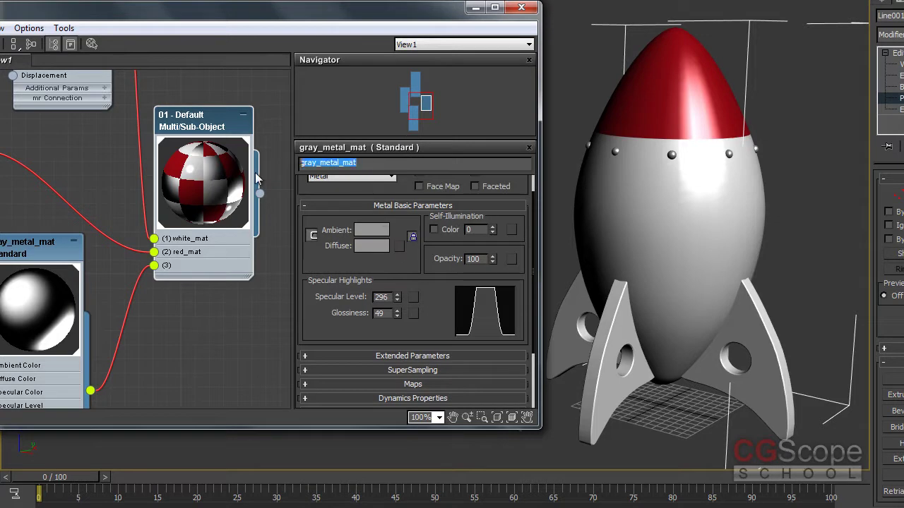
double_click(197, 125)
left_click(369, 294)
type("gray_metal_mat")
key("Return")
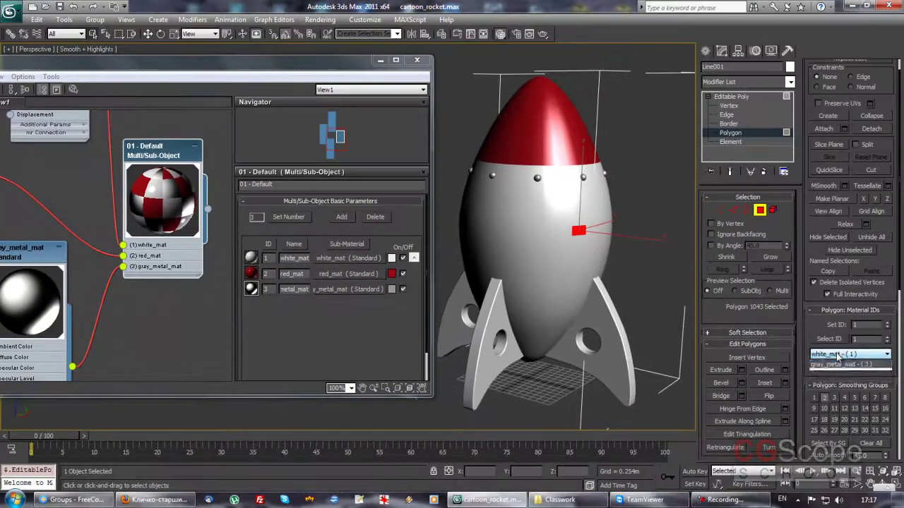
Step: Review the named ID list, exit Polygon level, and move the material editor aside
left_click(837, 354)
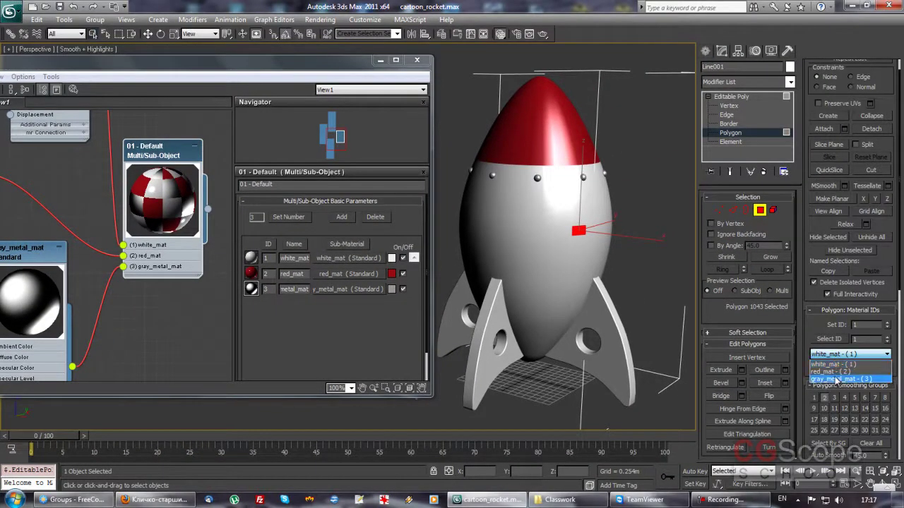
left_click(819, 319)
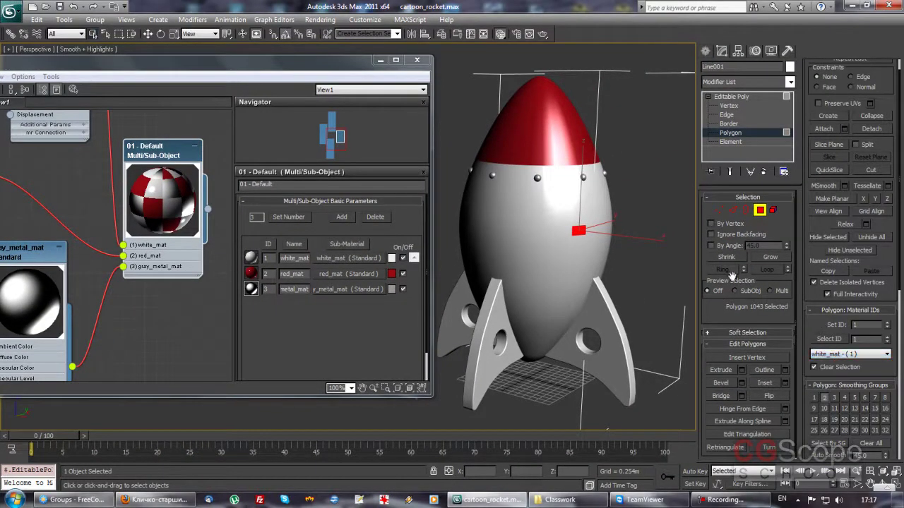
left_click(760, 212)
left_click_drag(289, 69, 297, 69)
left_click_drag(352, 61, 235, 61)
mouse_move(525, 212)
middle_mouse_down("alt")
mouse_move(506, 148)
mouse_move(471, 254)
mouse_move(484, 257)
middle_mouse_up("alt")
scroll(472, 254, "up", 2)
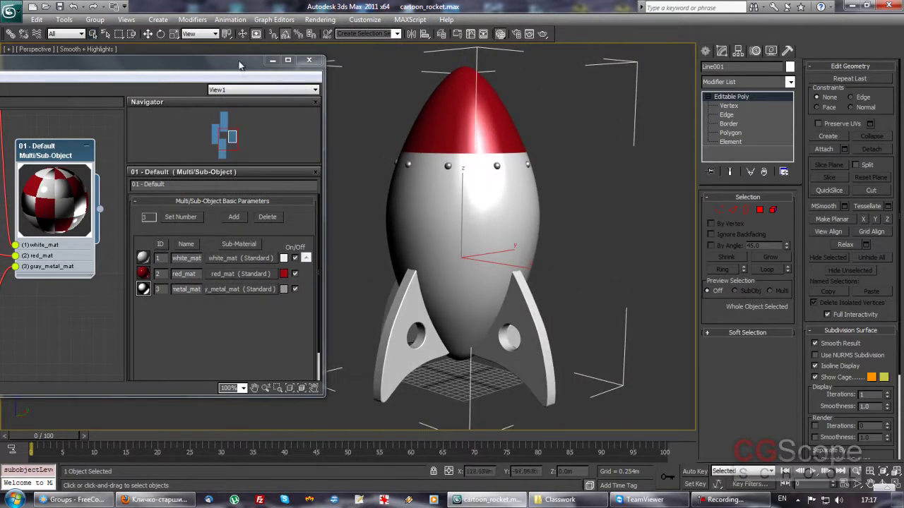
Step: Close Slate, zoom the Perspective view onto the rocket, and quick-render it with Shift+Q
left_click_drag(239, 62, 319, 57)
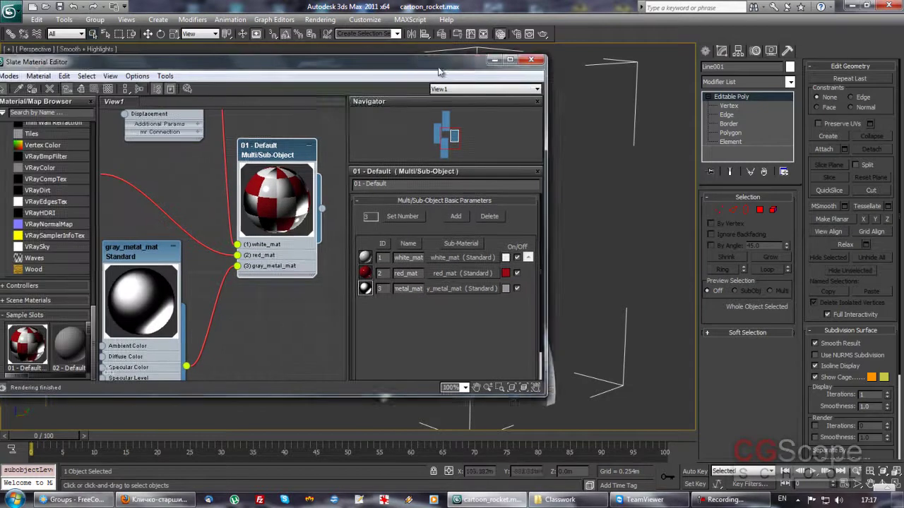
left_click_drag(258, 60, 425, 67)
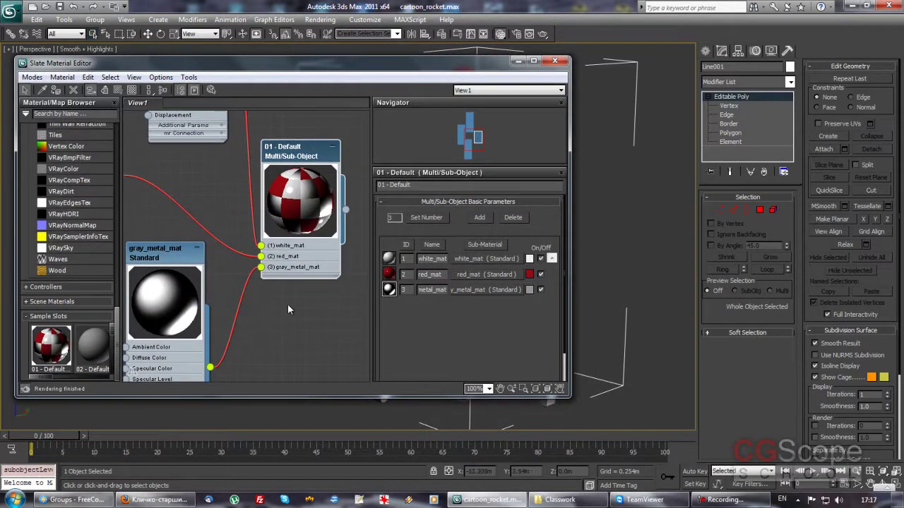
left_click(557, 62)
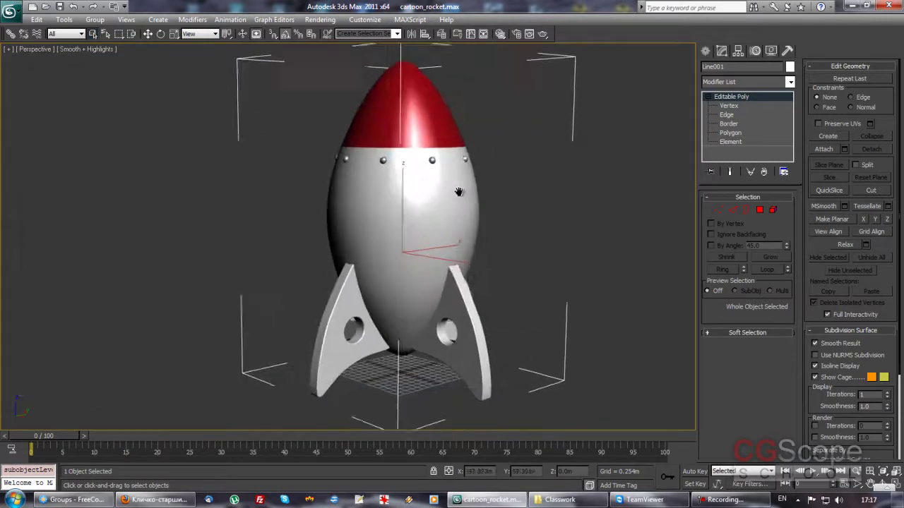
middle_click_drag(458, 192, 451, 198)
scroll(451, 198, "up", 1)
scroll(449, 197, "up", 1)
scroll(424, 162, "up", 2)
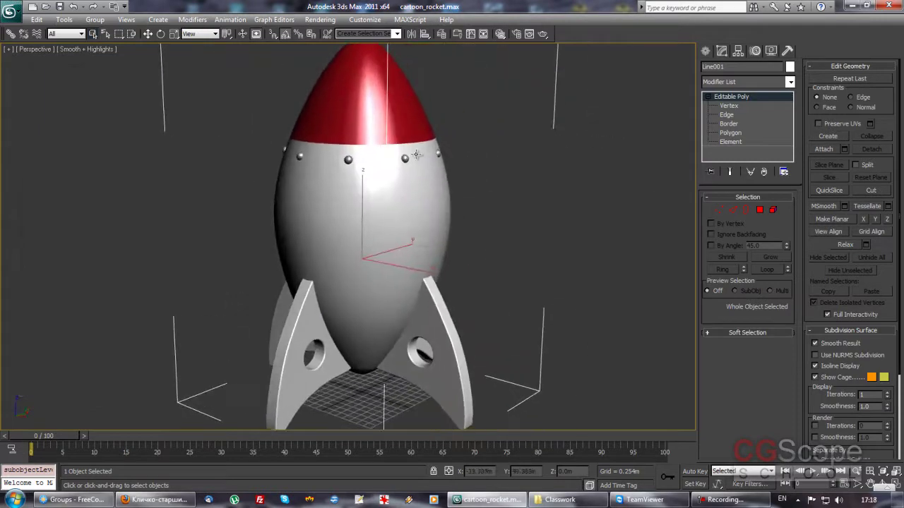
key("shift+q")
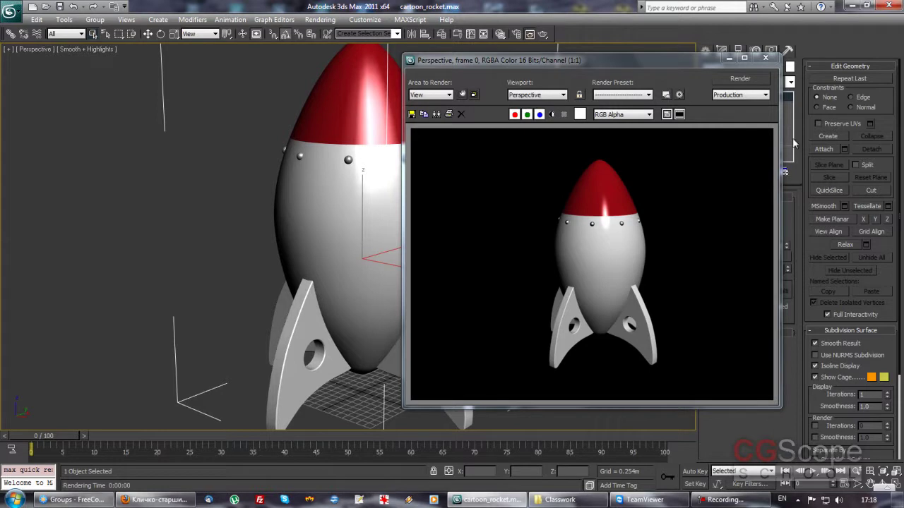
Step: Close the render, frame a close-up of the rocket body, and render that view
left_click(766, 60)
mouse_move(523, 189)
middle_mouse_down("alt")
mouse_move(480, 207)
mouse_move(504, 231)
mouse_move(460, 233)
mouse_move(480, 228)
mouse_move(488, 243)
mouse_move(203, 95)
mouse_move(381, 156)
middle_mouse_up("alt")
mouse_move(435, 231)
middle_mouse_down("alt")
mouse_move(571, 230)
mouse_move(485, 231)
middle_mouse_up("alt")
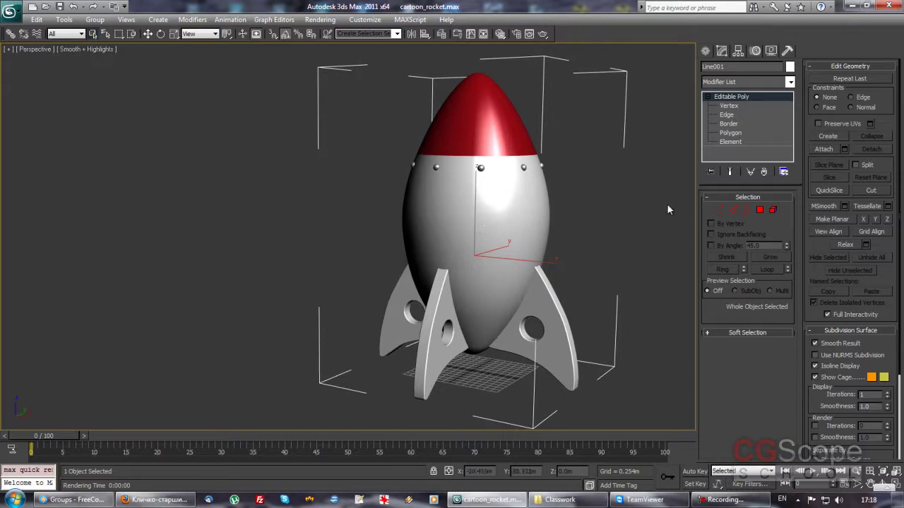
left_click(603, 236)
middle_click_drag(566, 235, 470, 208)
scroll(467, 201, "up", 3)
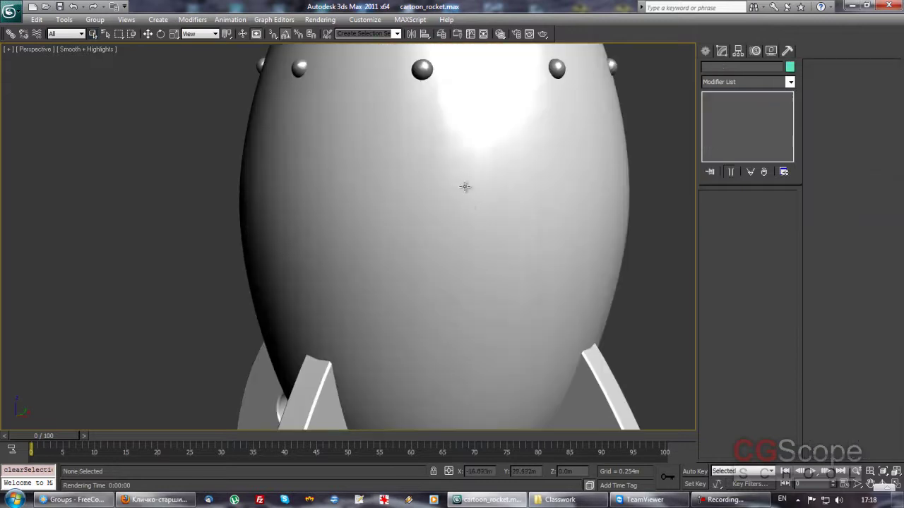
scroll(444, 209, "up", 3)
key("shift+q")
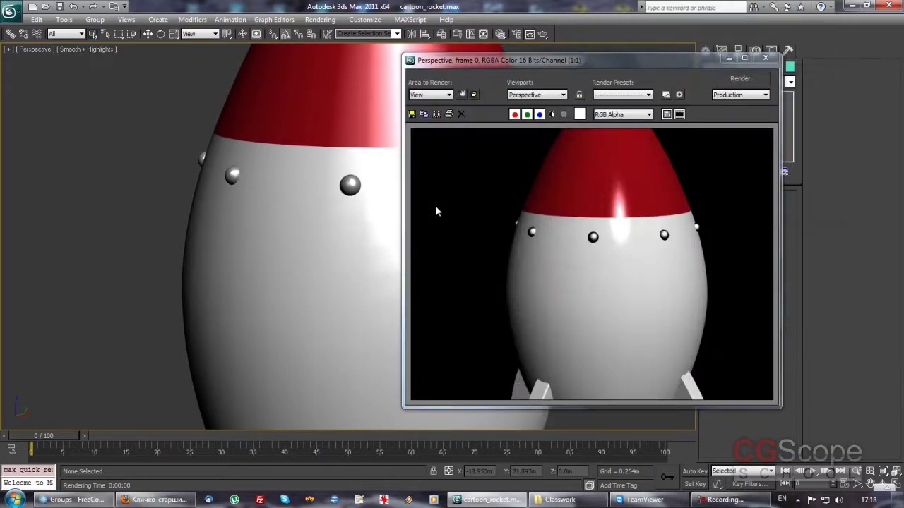
left_click(765, 58)
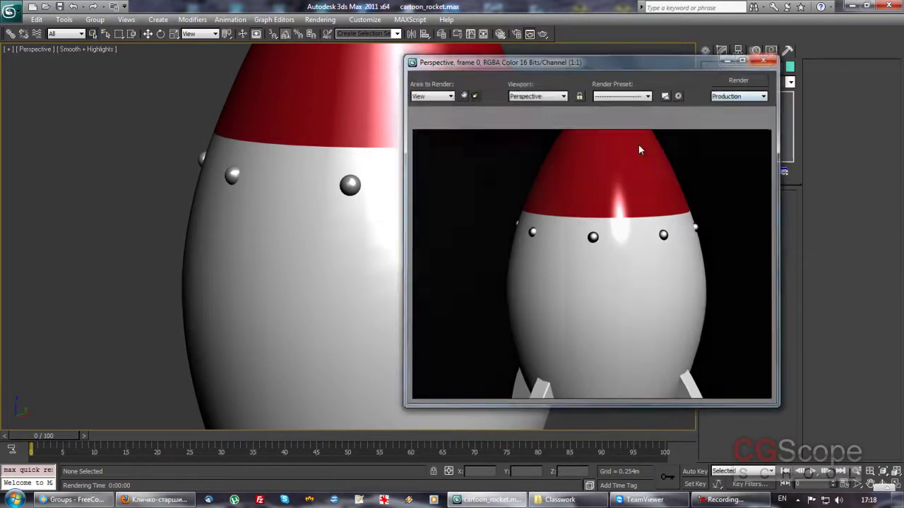
Step: Zoom back out, re-render the full rocket, then reopen the Slate Material Editor with M
scroll(487, 209, "down", 5)
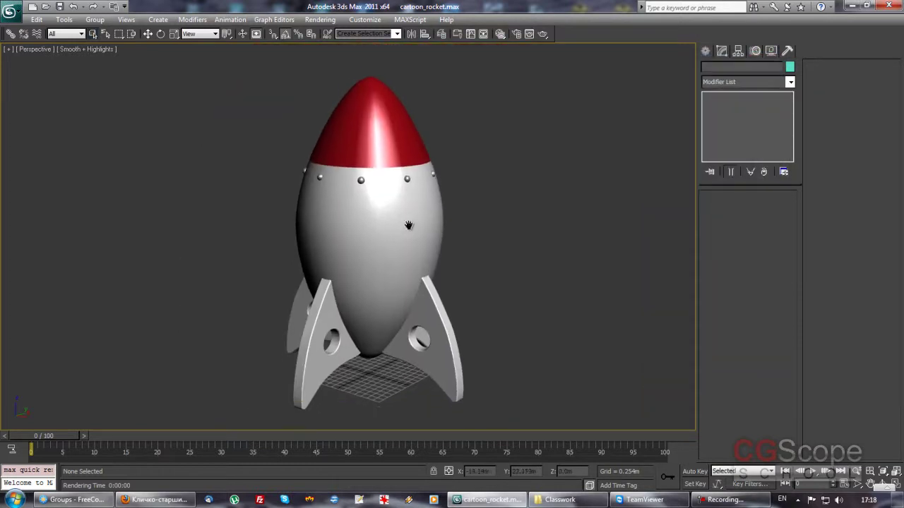
key("shift+q")
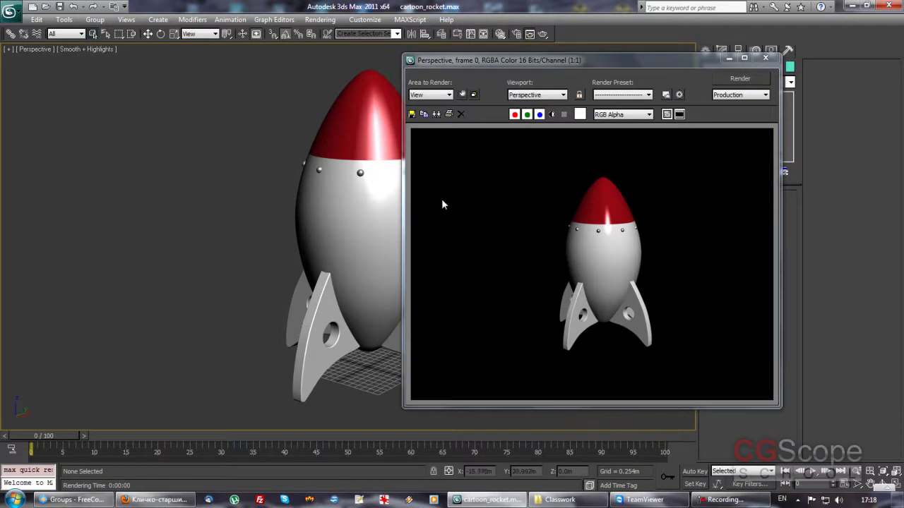
left_click(768, 59)
key("m")
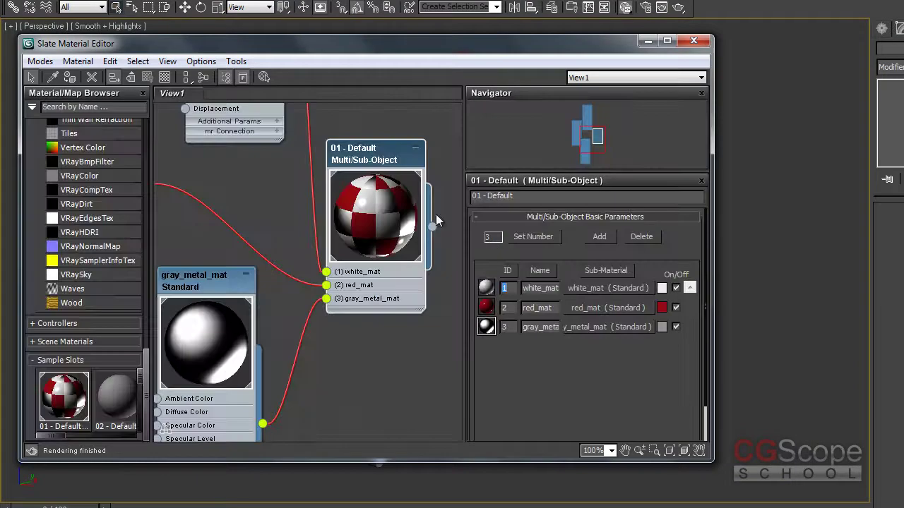
middle_click_drag(313, 355, 374, 354)
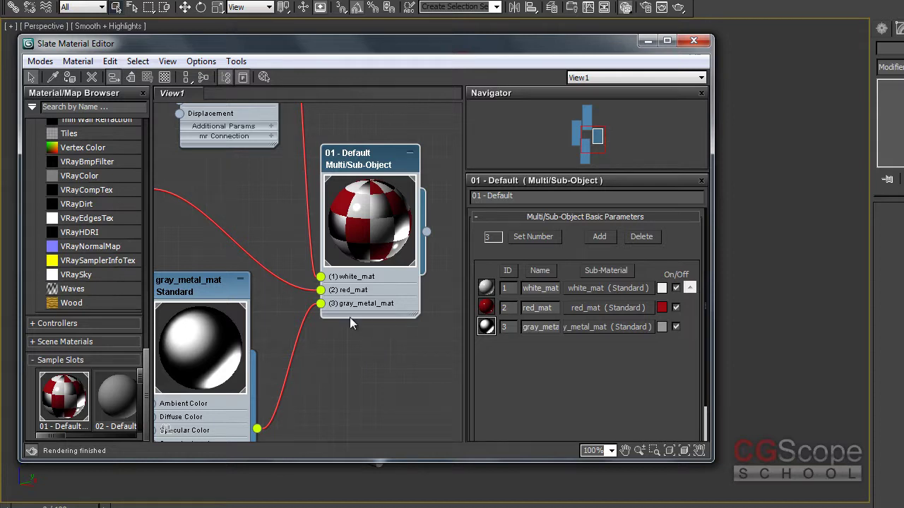
mouse_move(506, 44)
left_mouse_down()
mouse_move(532, 50)
mouse_move(559, 93)
mouse_move(560, 56)
left_mouse_up()
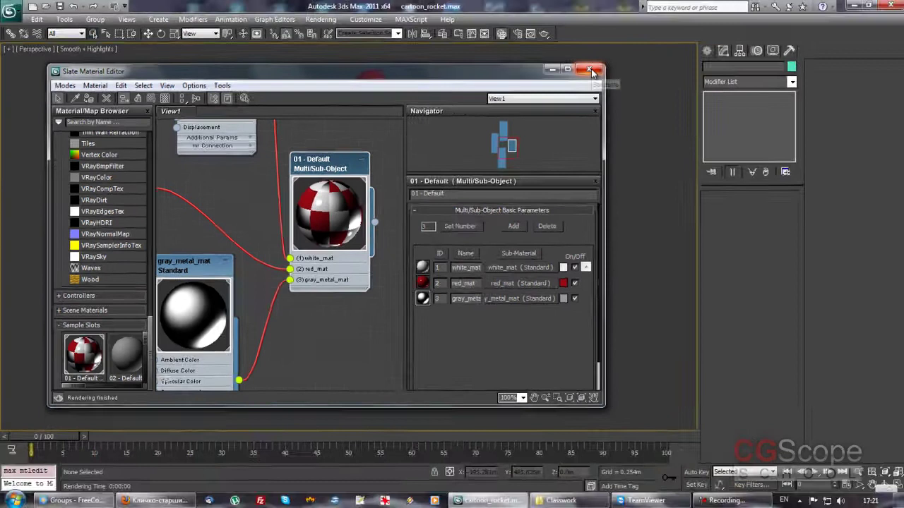
Step: Close Slate, orbit the rocket view, reopen Slate to scroll its browser, then close it
left_click(734, 54)
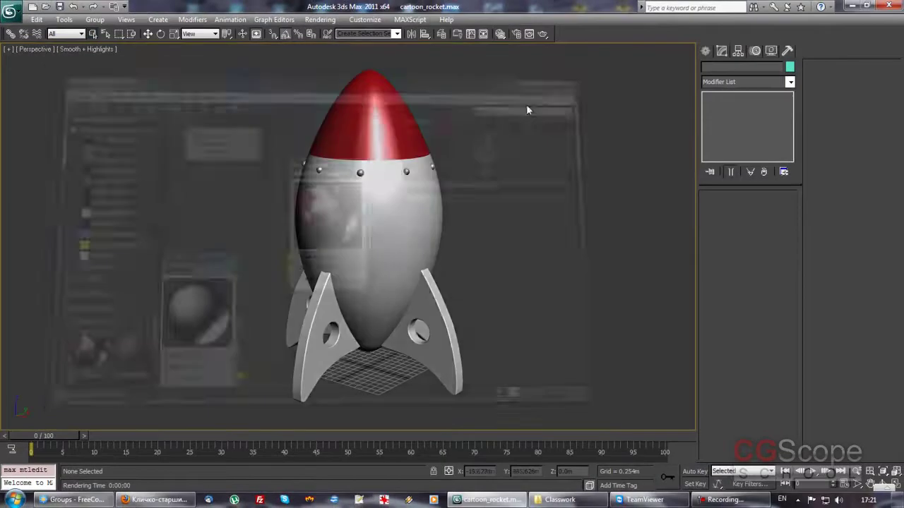
mouse_move(384, 215)
middle_mouse_down("alt")
mouse_move(401, 218)
mouse_move(396, 204)
middle_mouse_up("alt")
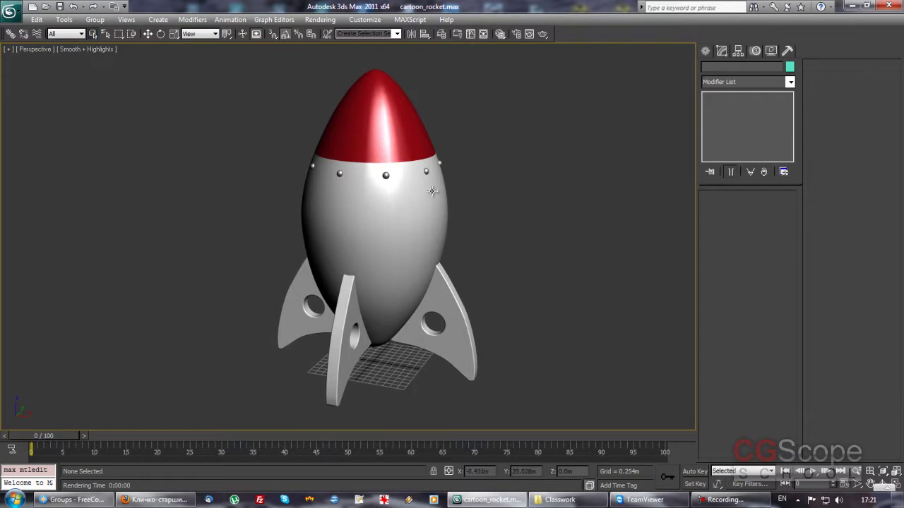
key("m")
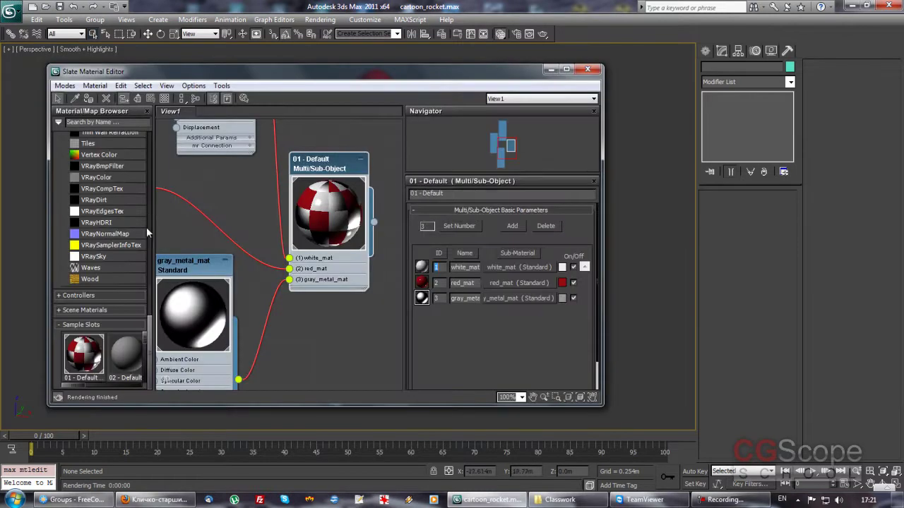
left_click_drag(150, 322, 146, 136)
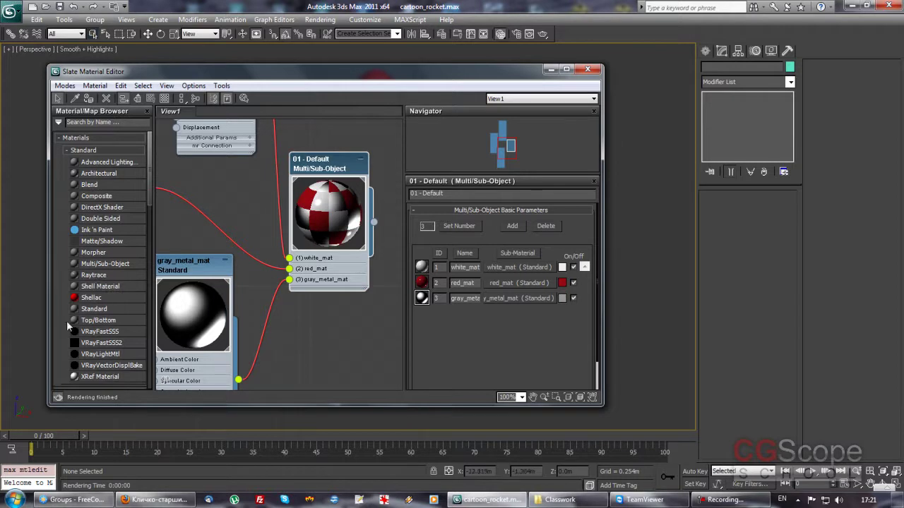
left_click_drag(233, 79, 268, 76)
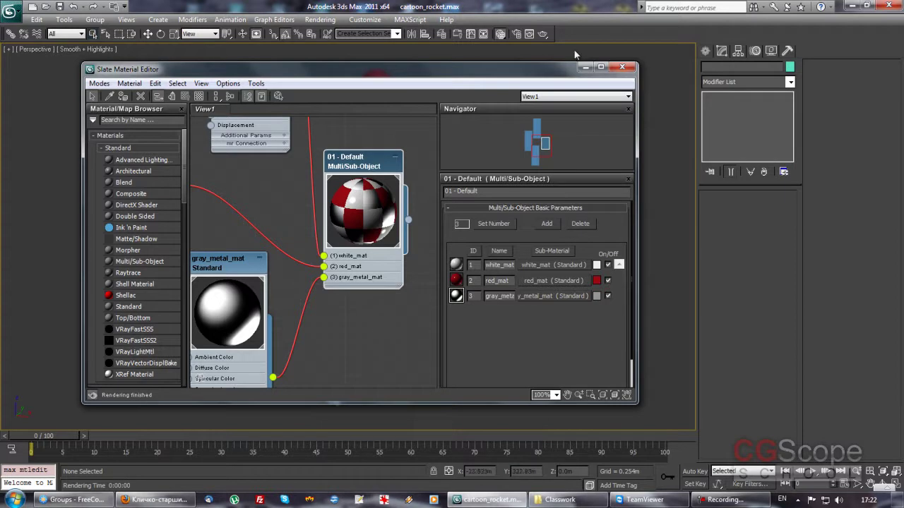
left_click(621, 67)
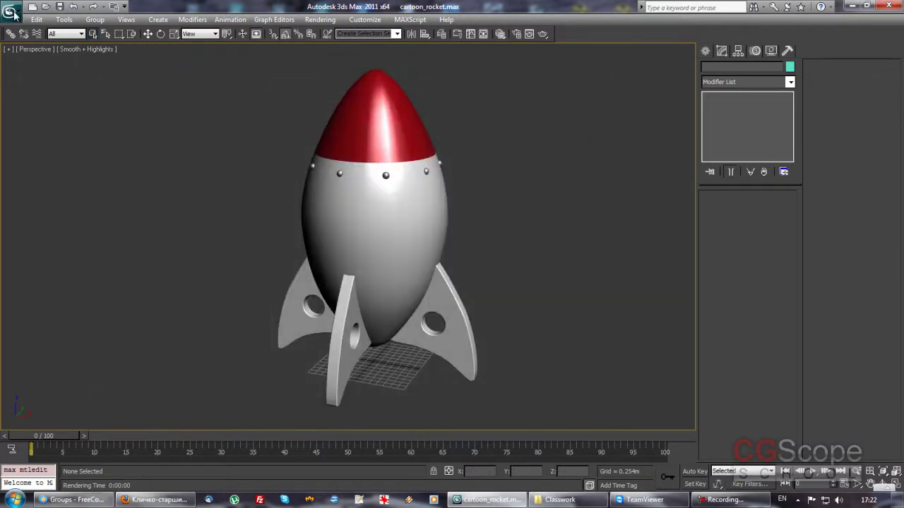
Step: Reset the scene from the application menu, declining to save and confirming the reset
key("alt+f")
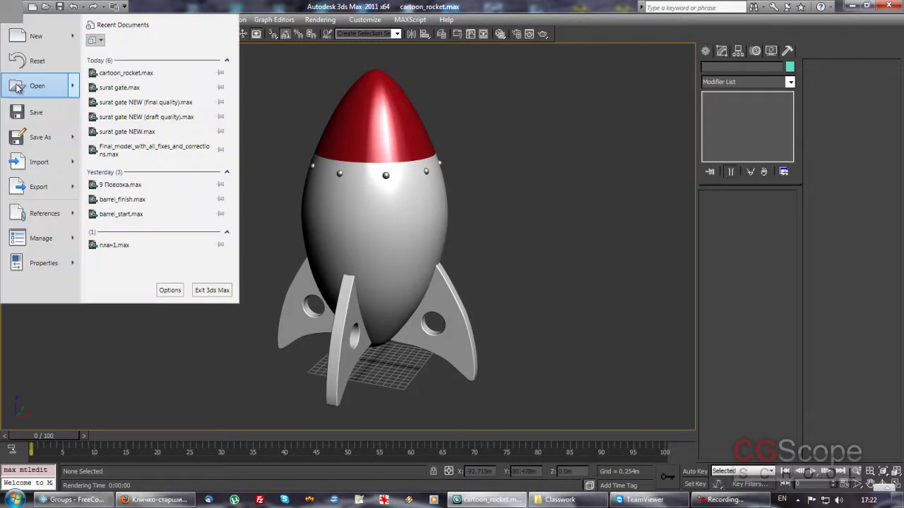
key("Escape")
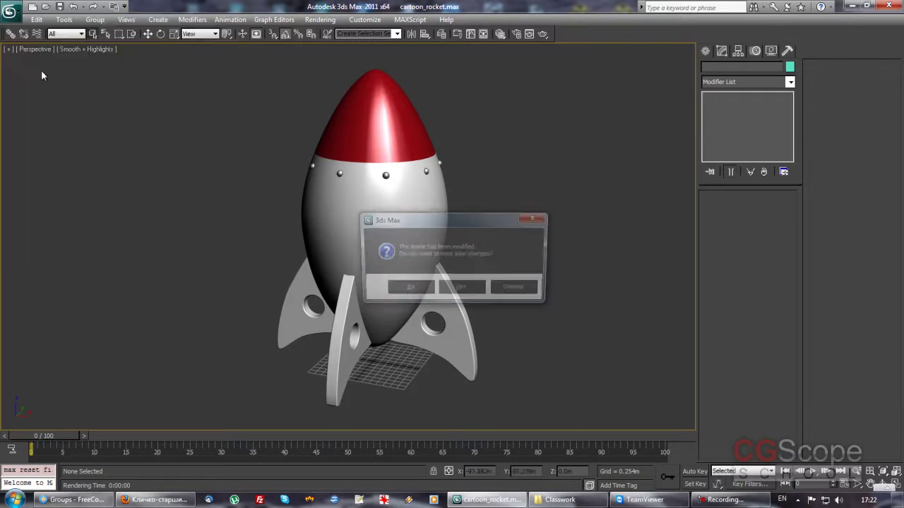
left_click(459, 282)
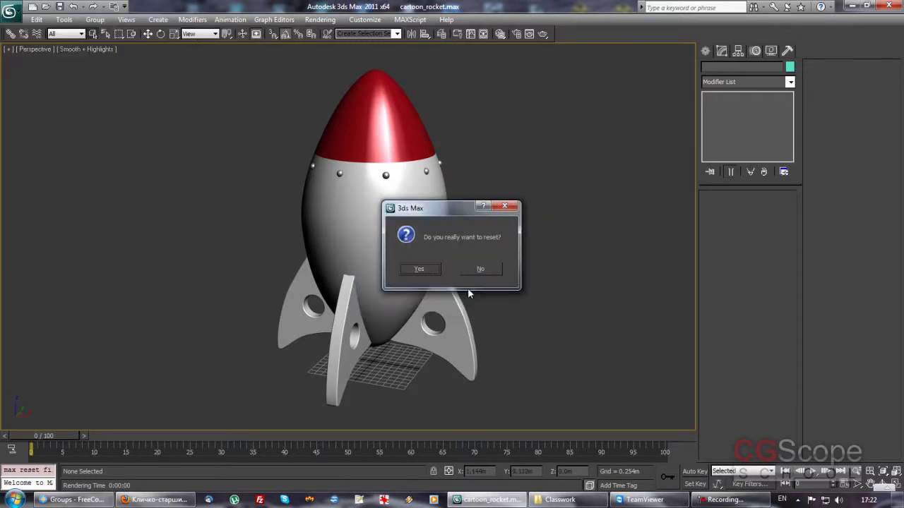
key("Return")
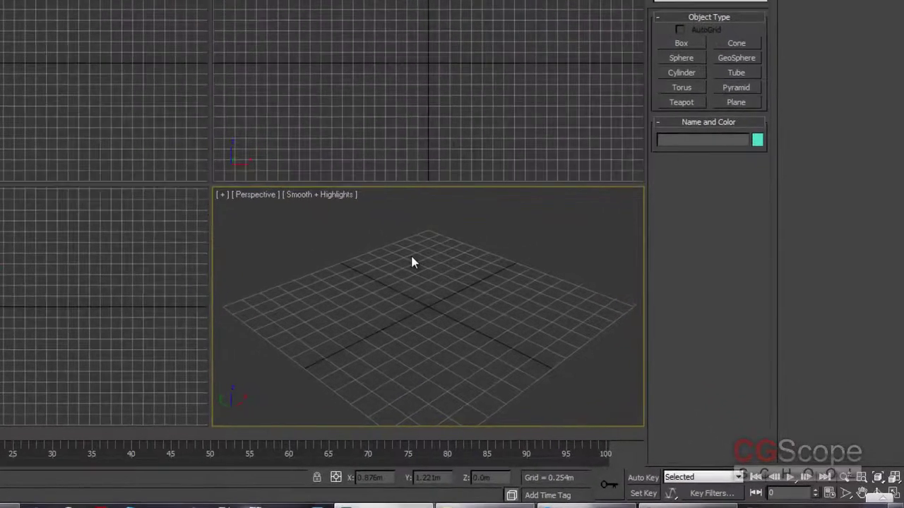
Step: Maximize the Perspective view and create a sphere of radius 0.811 m on the grid
key("alt+w")
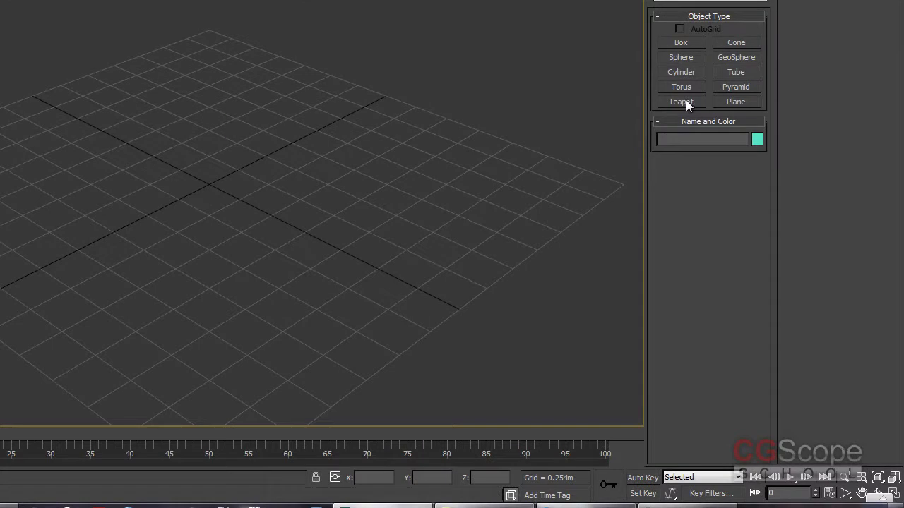
left_click(681, 57)
left_click_drag(211, 182, 292, 245)
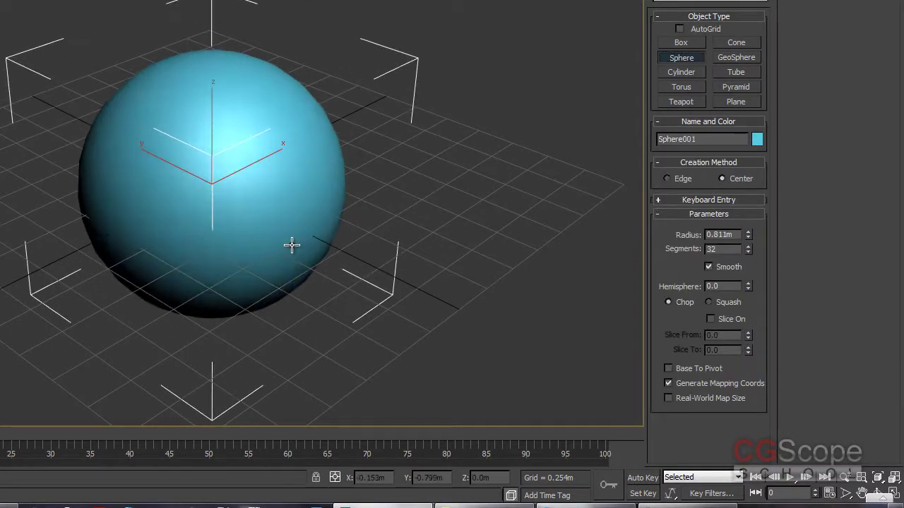
key("w")
mouse_move(327, 218)
middle_mouse_down("alt")
mouse_move(304, 216)
mouse_move(322, 187)
mouse_move(516, 68)
middle_mouse_up("alt")
Step: Show edged faces and give the sphere 64 segments
key("F4")
left_click(708, 2)
double_click(722, 172)
type("64")
key("Return")
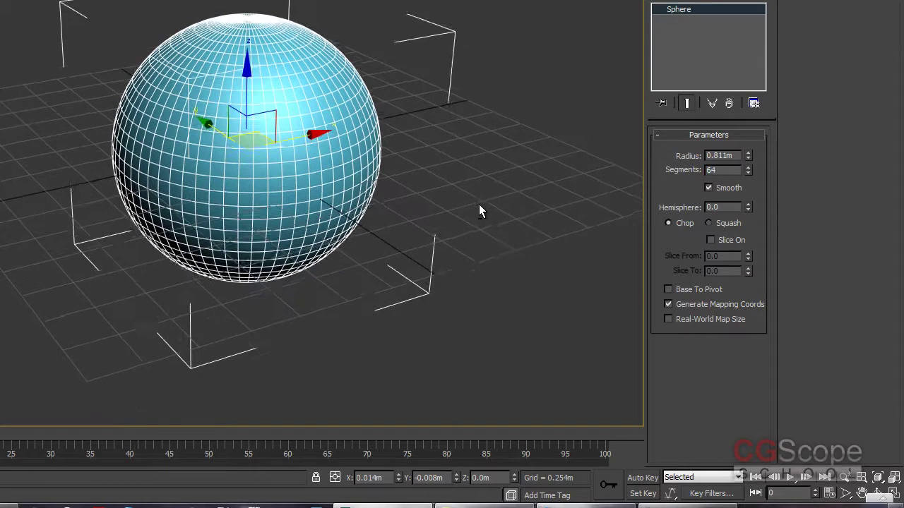
middle_click_drag(441, 198, 544, 198)
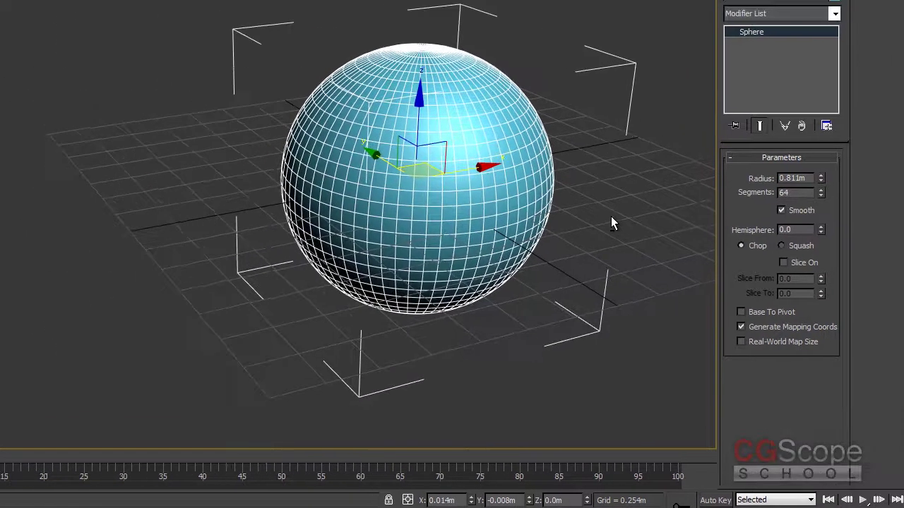
Step: Open the empty Slate Material Editor, reposition it, and scroll its browser to Maps > Standard
key("m")
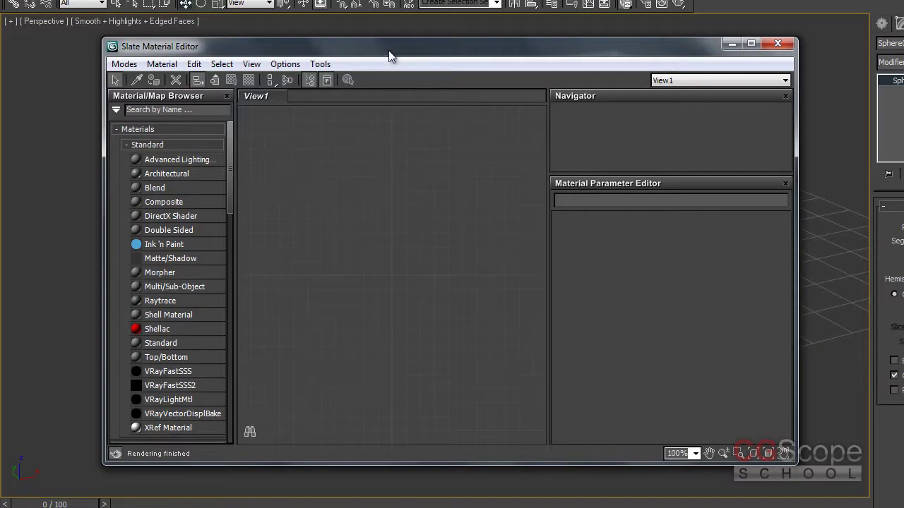
left_click_drag(389, 46, 357, 49)
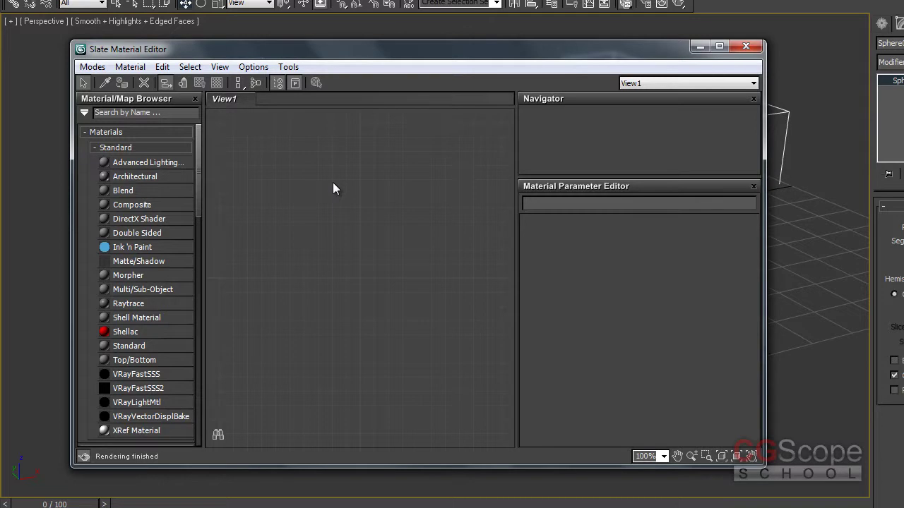
left_click_drag(405, 55, 416, 48)
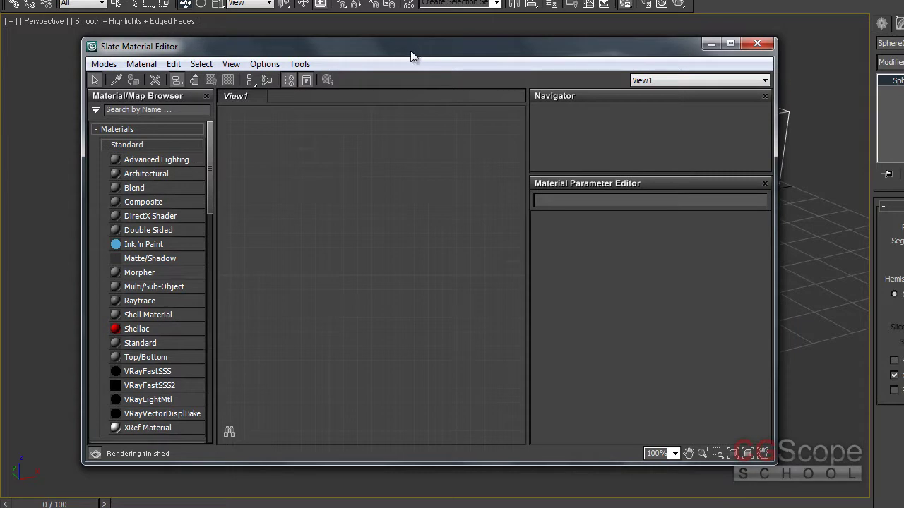
left_click_drag(411, 51, 425, 47)
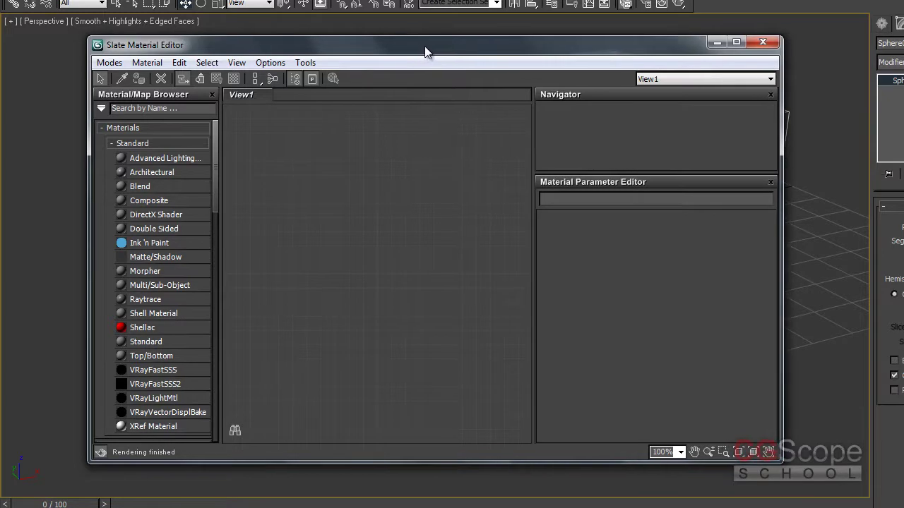
mouse_move(216, 161)
left_mouse_down()
mouse_move(217, 264)
mouse_move(220, 252)
left_mouse_up()
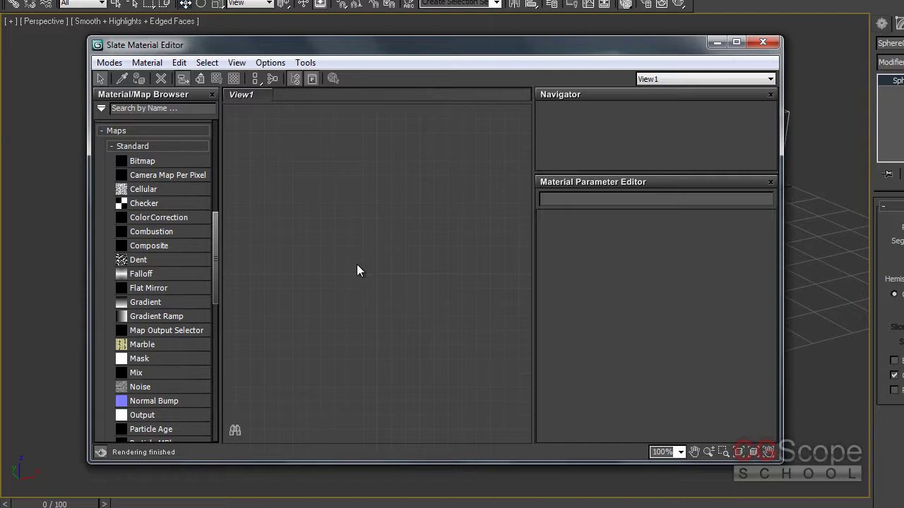
left_click_drag(215, 248, 222, 250)
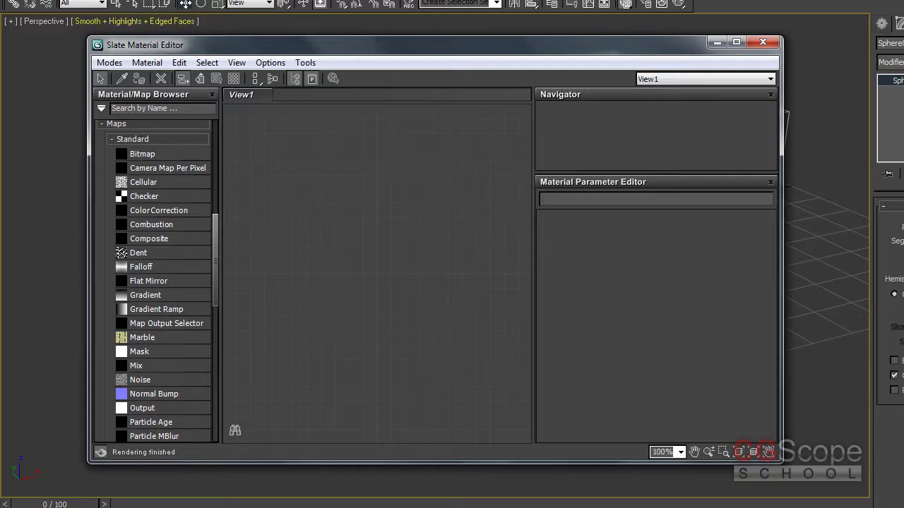
Step: Collapse the Materials group in the Material/Map Browser, leaving Maps > Standard listed
left_click_drag(325, 49, 334, 49)
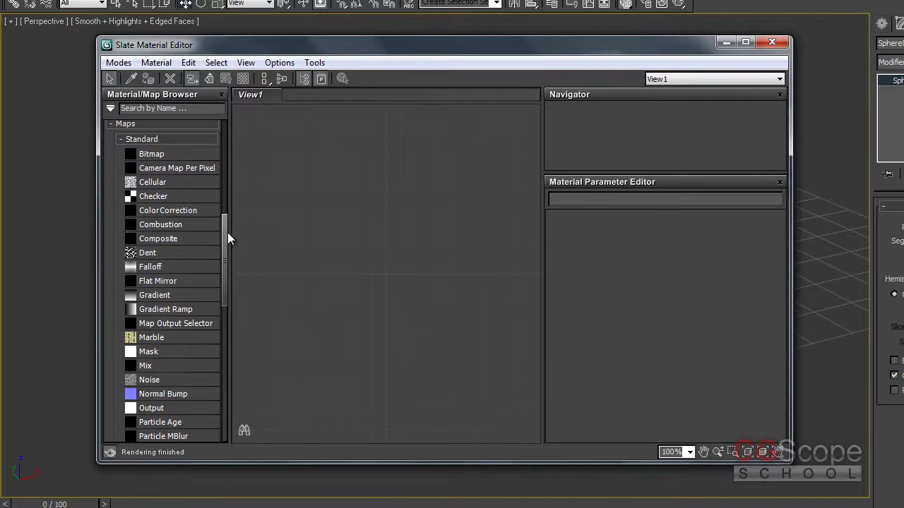
left_click_drag(224, 231, 222, 133)
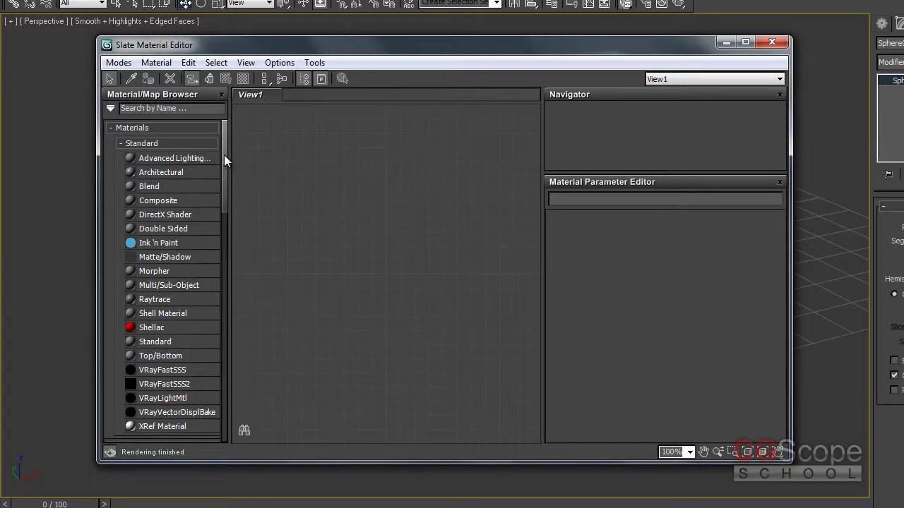
left_click(109, 132)
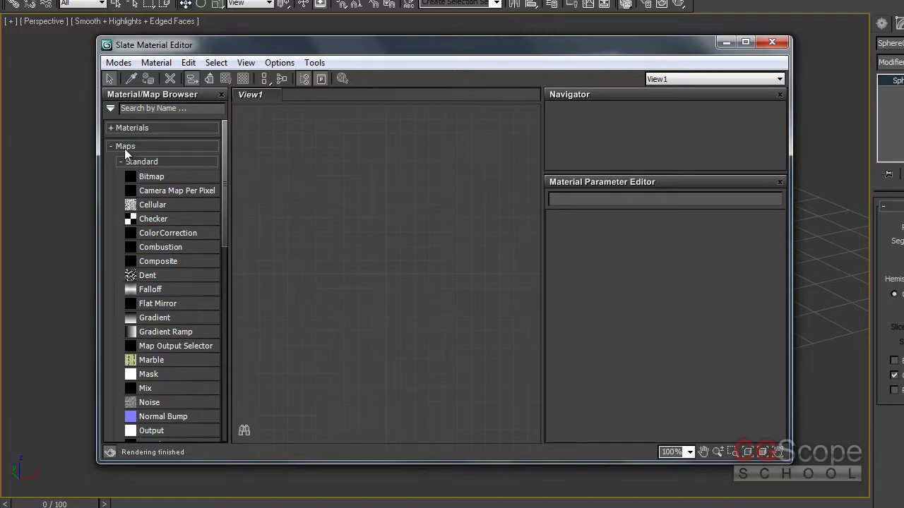
mouse_move(224, 162)
left_mouse_down()
mouse_move(216, 266)
mouse_move(224, 322)
mouse_move(230, 178)
mouse_move(210, 152)
left_mouse_up()
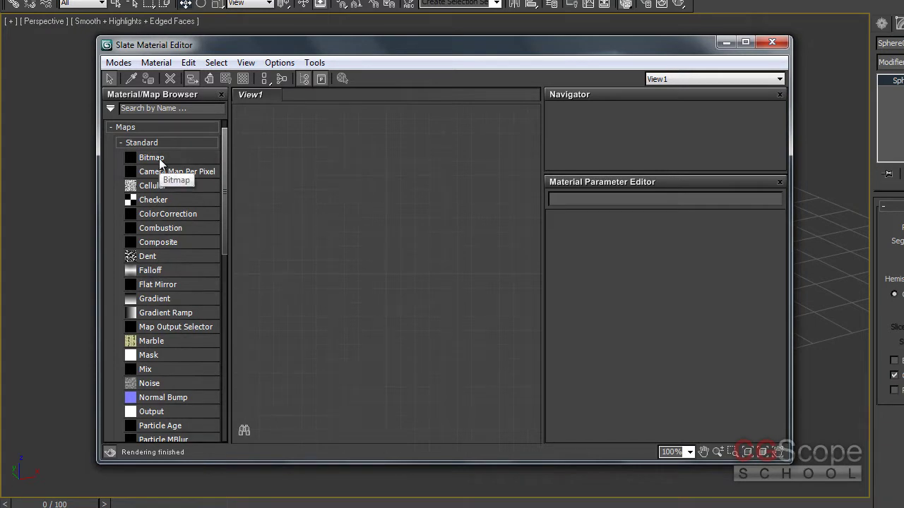
mouse_move(224, 161)
left_mouse_down()
mouse_move(215, 279)
mouse_move(221, 322)
mouse_move(231, 155)
left_mouse_up()
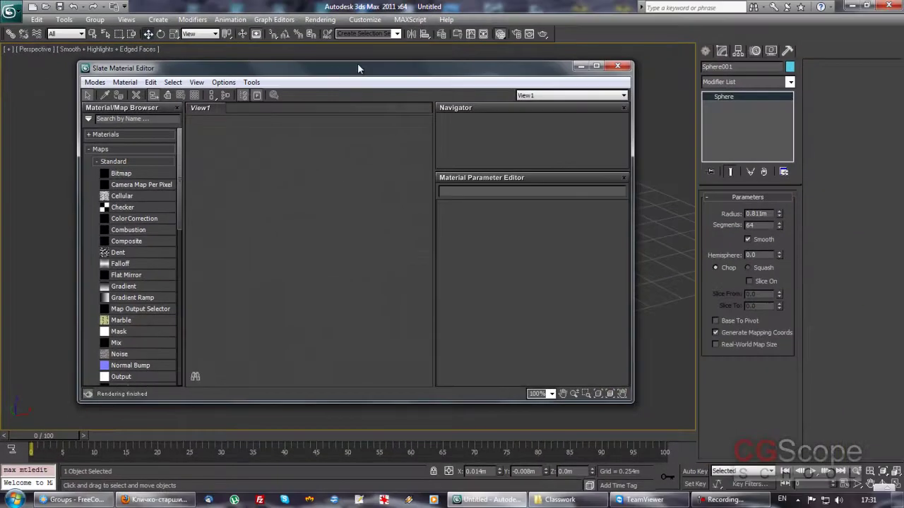
Step: Move the material editor aside, adjust the viewport, then bring the editor back
left_click_drag(355, 64, 143, 98)
middle_click_drag(565, 198, 596, 190)
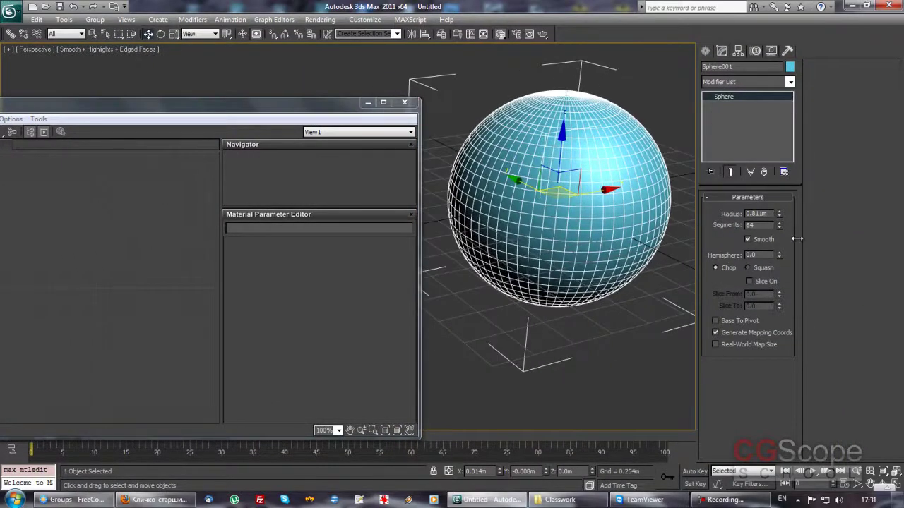
left_click_drag(696, 227, 802, 239)
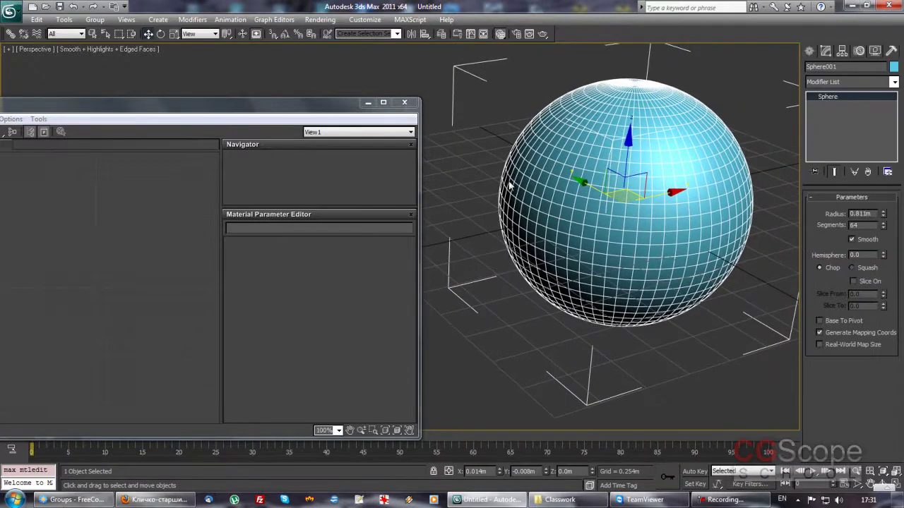
left_click_drag(267, 106, 450, 84)
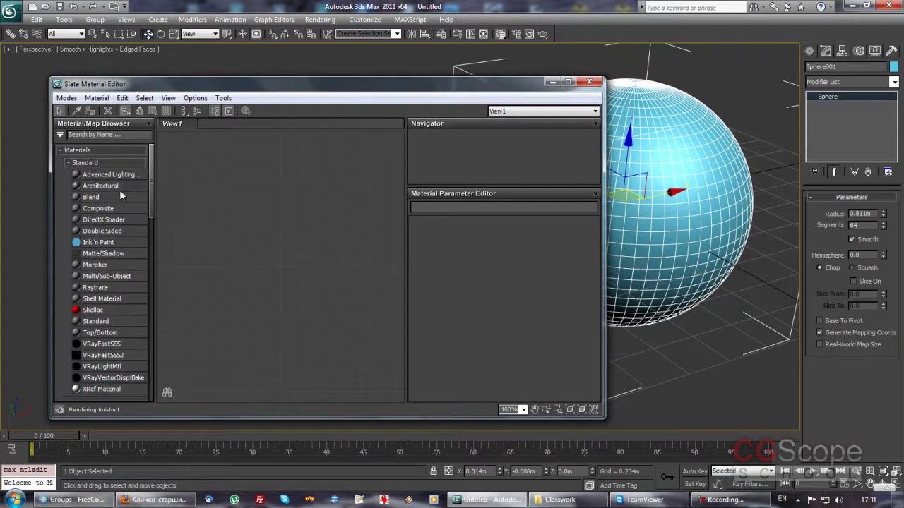
Step: Add a Standard material (Material #25) to View1 and assign it to the sphere
mouse_move(92, 324)
left_mouse_down()
mouse_move(343, 239)
mouse_move(339, 201)
left_mouse_up()
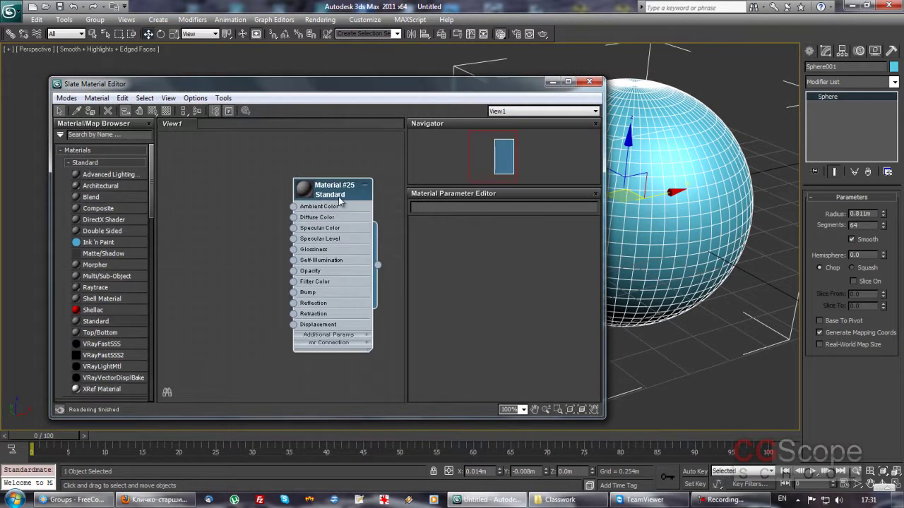
left_click(60, 150)
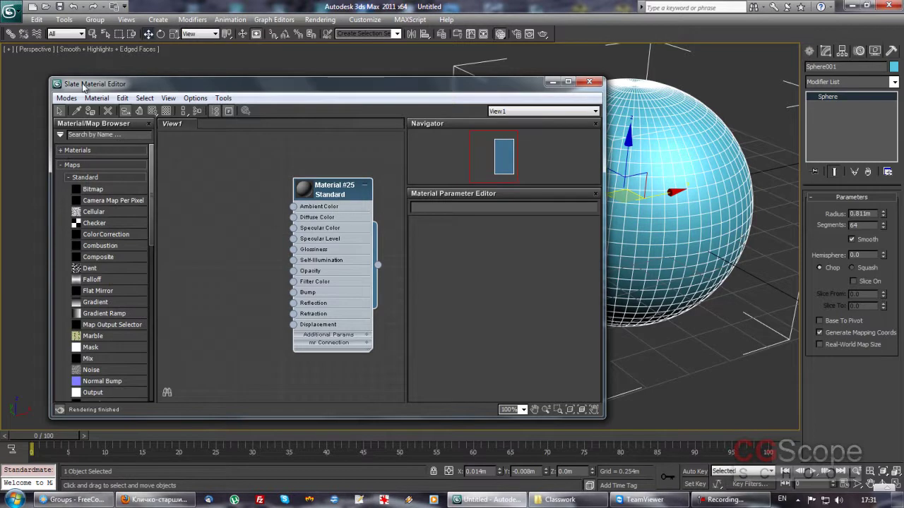
left_click(90, 111)
scroll(150, 233, "down", 1)
scroll(150, 238, "down", 2)
scroll(151, 238, "up", 2)
scroll(154, 224, "down", 1)
middle_click_drag(231, 221, 236, 218)
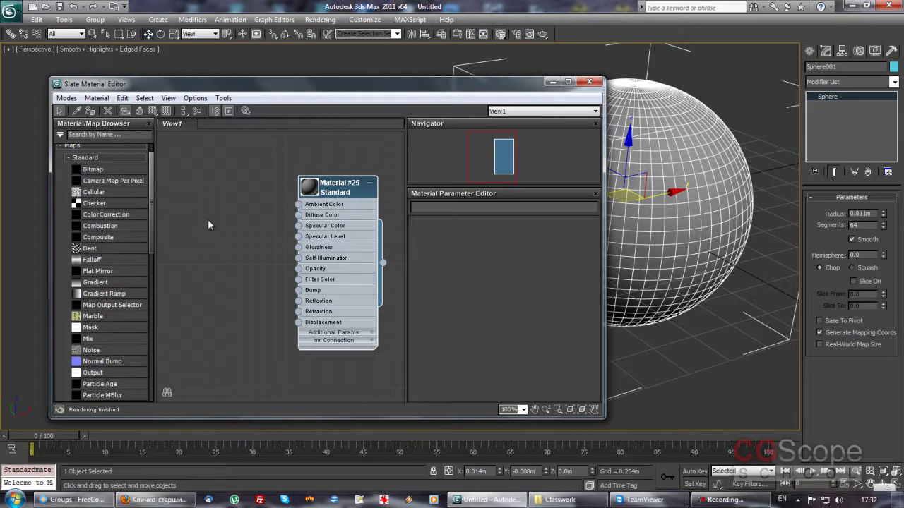
scroll(150, 189, "up", 1)
scroll(154, 187, "down", 1)
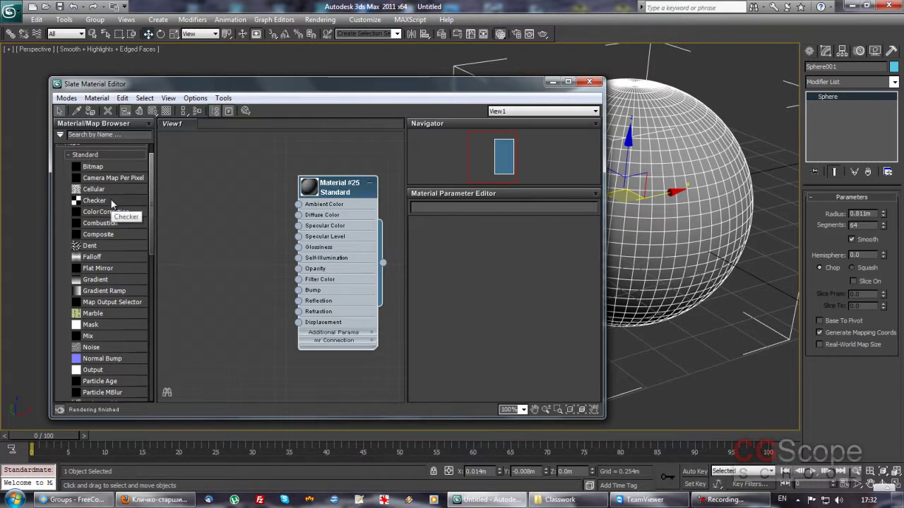
Step: Add a Checker map (Map #1) to View1, show its parameters, and position it beside Material #25
mouse_move(111, 204)
left_mouse_down()
mouse_move(177, 201)
mouse_move(191, 187)
mouse_move(240, 209)
left_mouse_up()
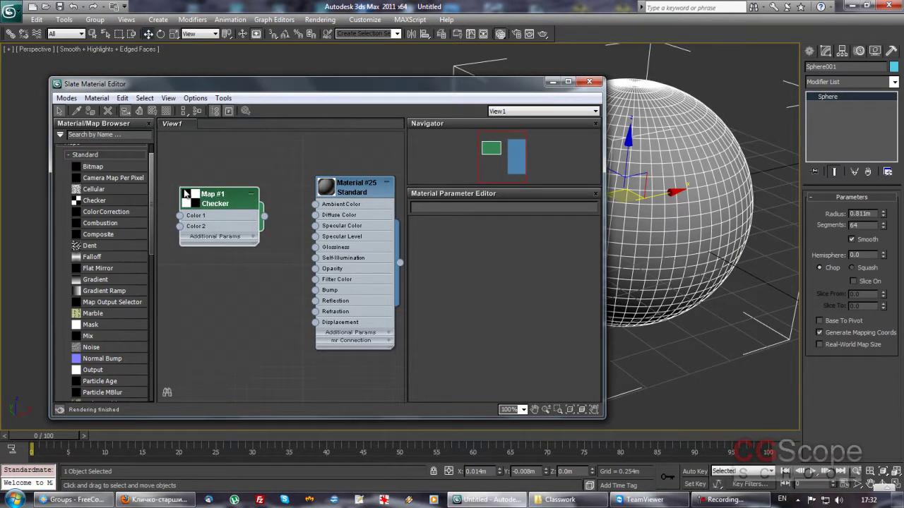
double_click(234, 199)
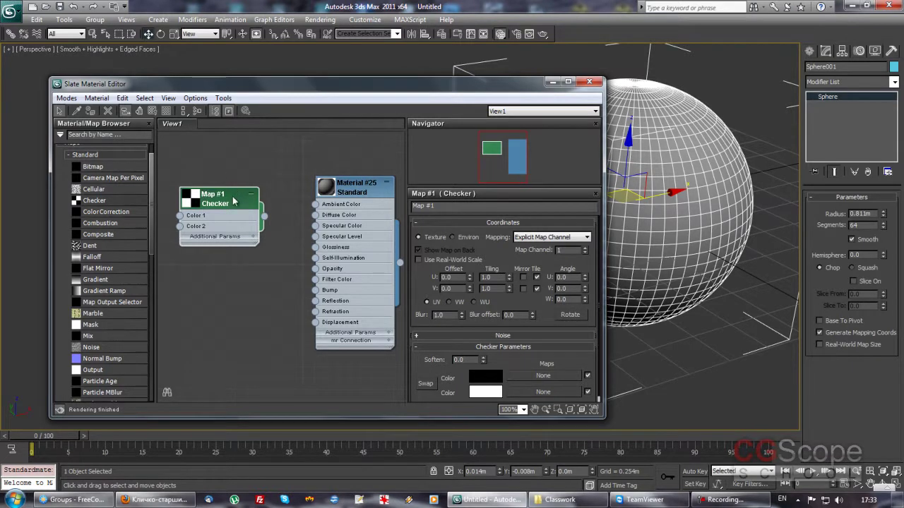
middle_click_drag(232, 258, 232, 240)
mouse_move(232, 182)
left_mouse_down()
mouse_move(236, 168)
mouse_move(232, 181)
left_mouse_up()
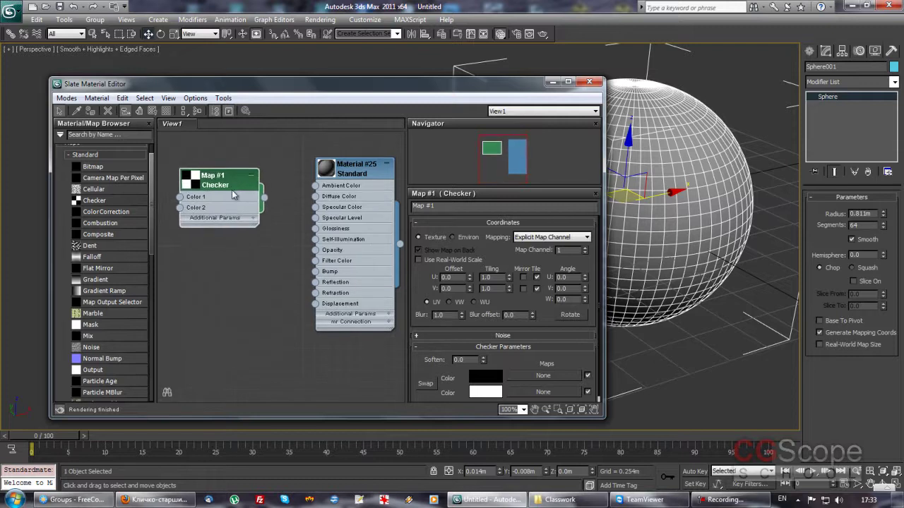
middle_click_drag(261, 240, 257, 279)
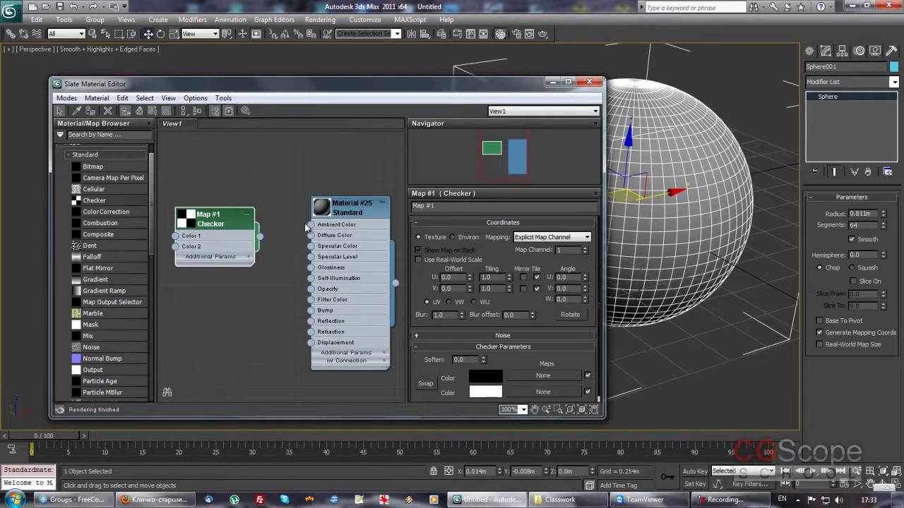
middle_click_drag(340, 214, 327, 207)
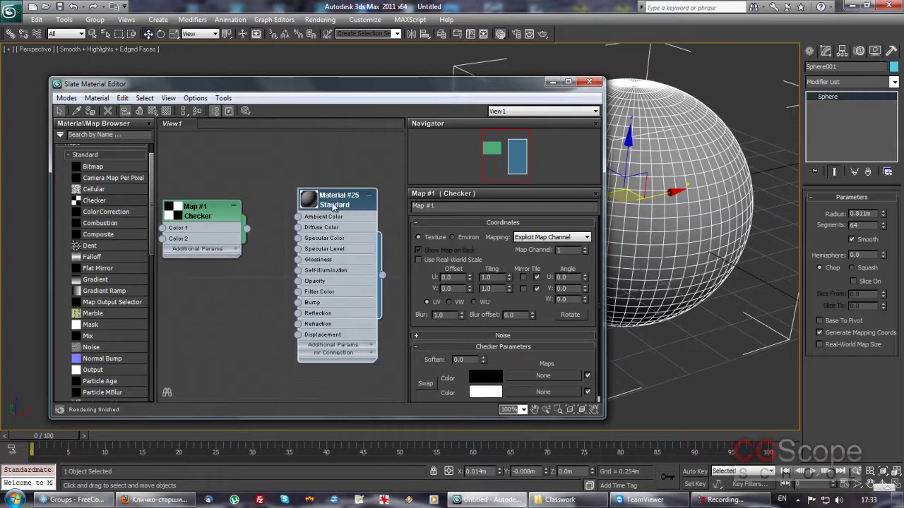
middle_click_drag(268, 177, 295, 177)
left_click_drag(233, 211, 221, 211)
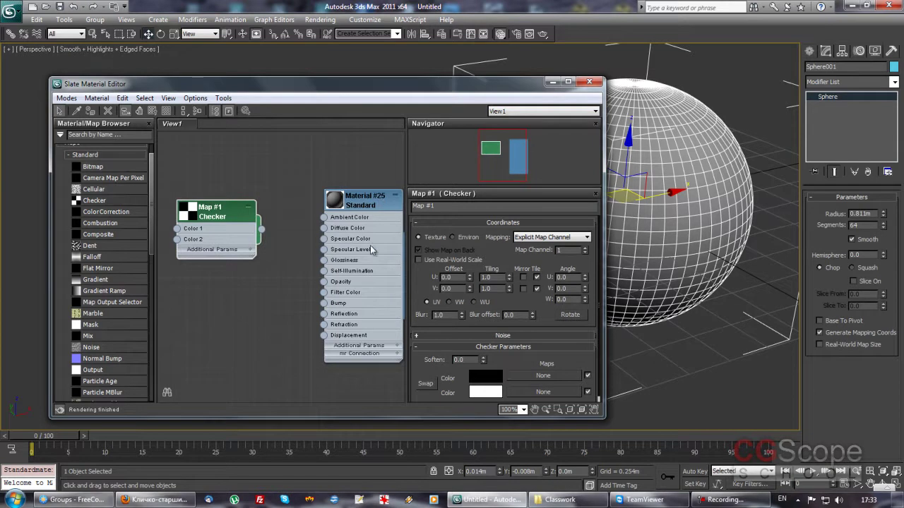
Step: Select Material #25 and set its Diffuse colour to bright red
left_click(365, 204)
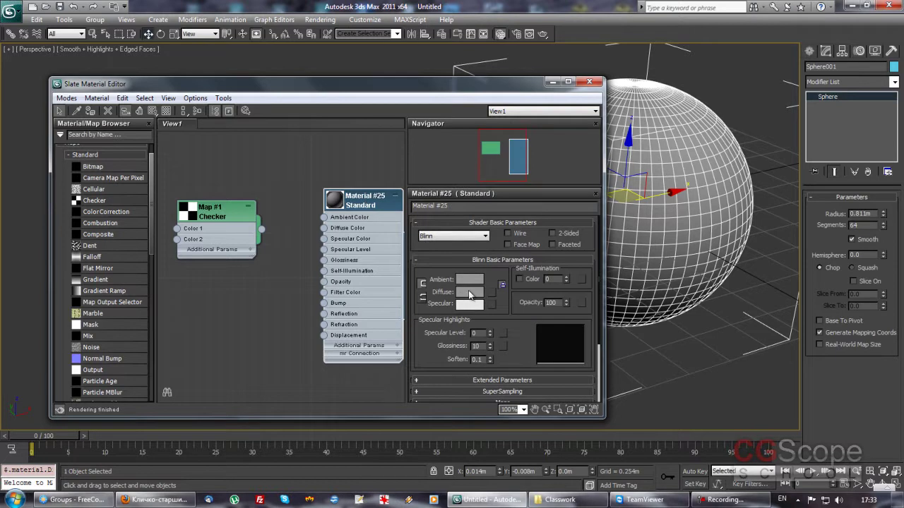
scroll(508, 311, "down", 1)
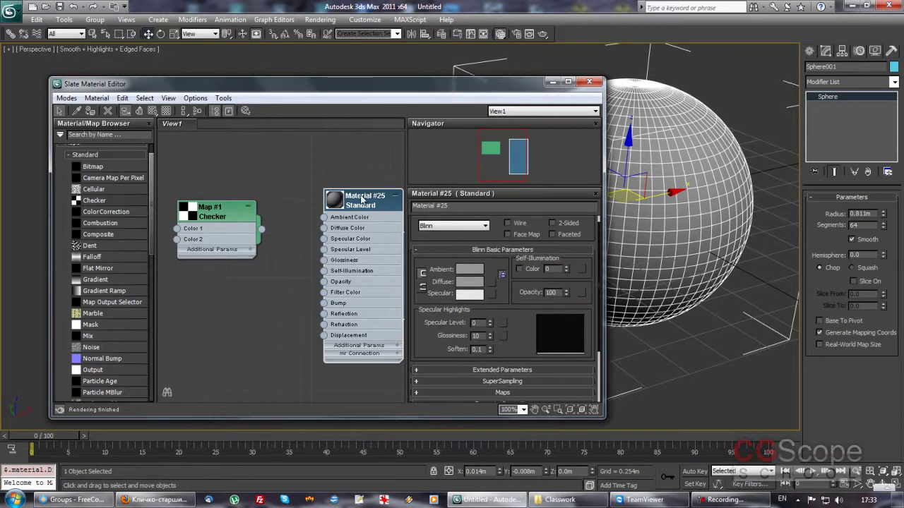
scroll(518, 306, "down", 2)
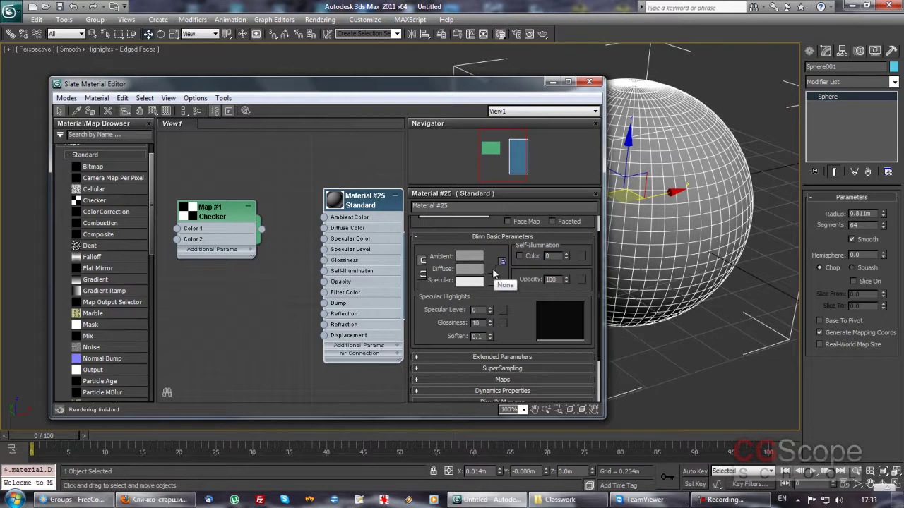
left_click_drag(333, 231, 322, 219)
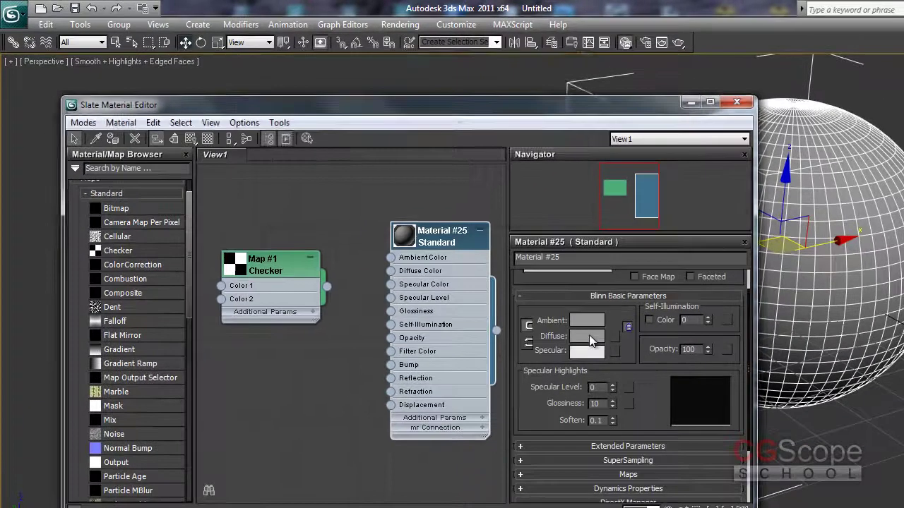
left_click(473, 273)
left_click_drag(381, 145, 390, 90)
left_click_drag(413, 149, 414, 101)
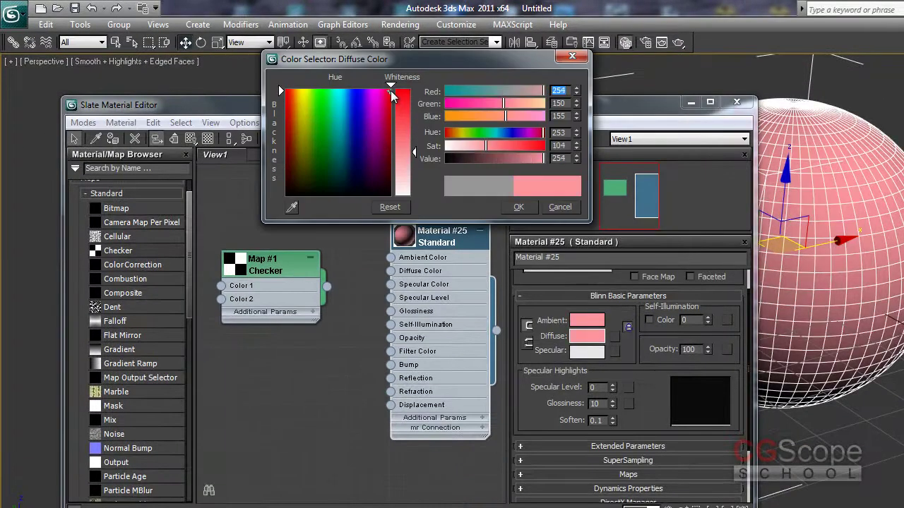
left_click(520, 208)
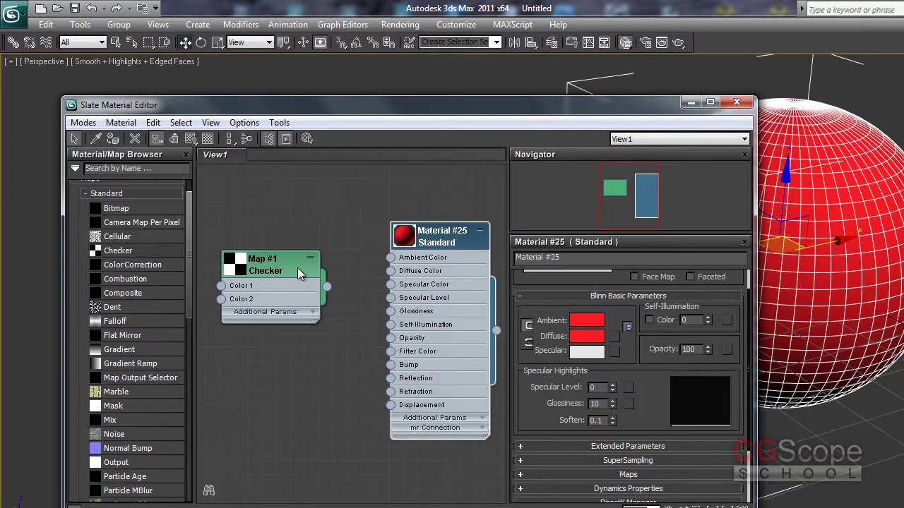
Step: Reposition the Checker node and drag a link out from Map #1
left_click_drag(297, 275, 282, 260)
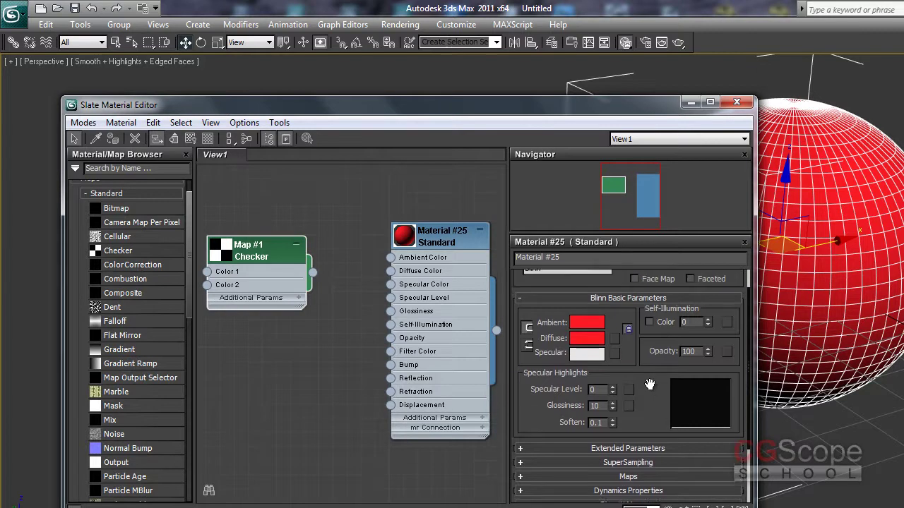
middle_click_drag(304, 341, 310, 342)
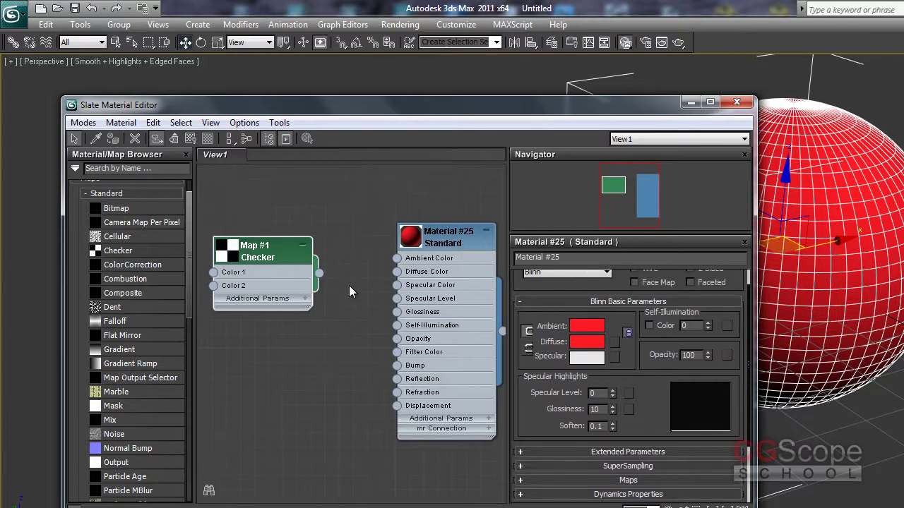
left_click_drag(272, 259, 272, 245)
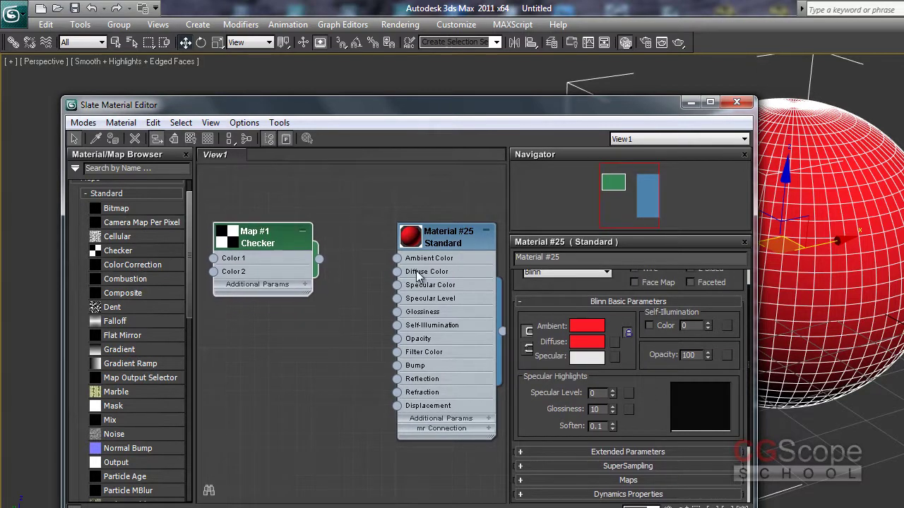
middle_click_drag(324, 342, 329, 346)
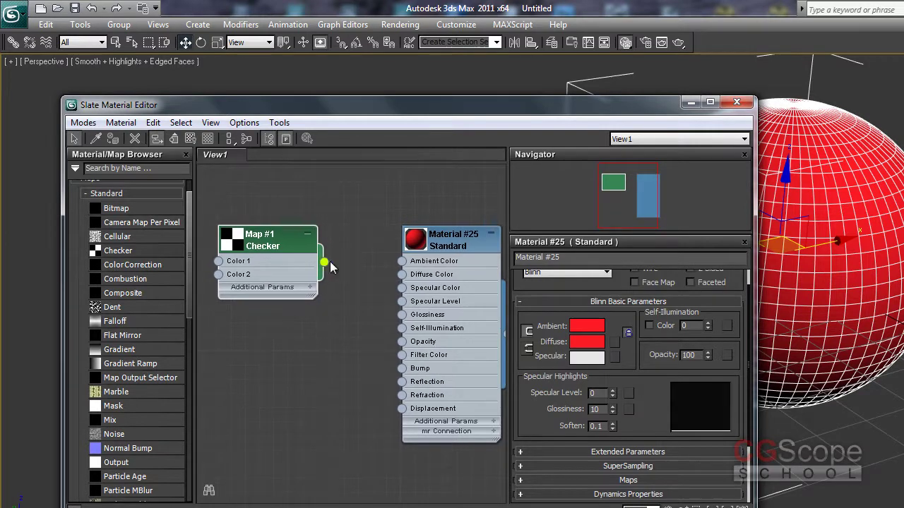
left_click_drag(324, 262, 404, 279)
Step: Cancel the pending link, enlarge Material #25's preview, move the editor aside, and orbit the sphere
key("Escape")
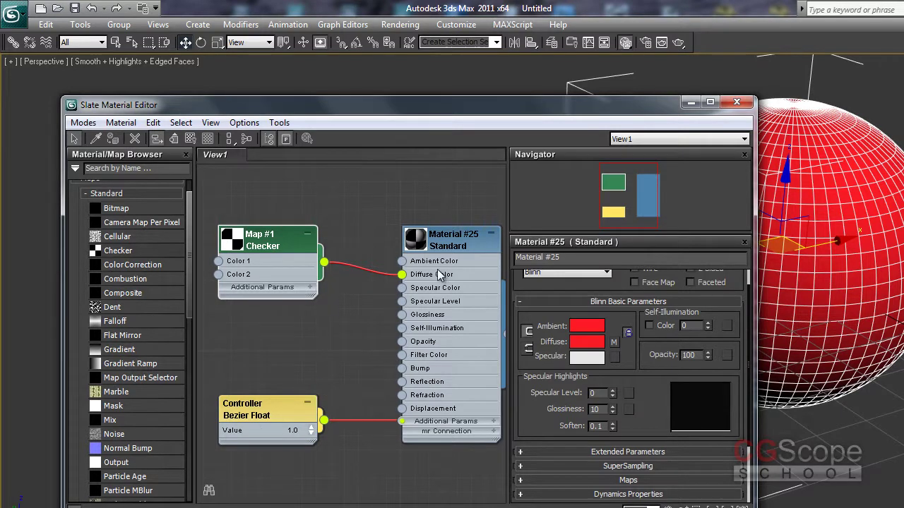
double_click(416, 242)
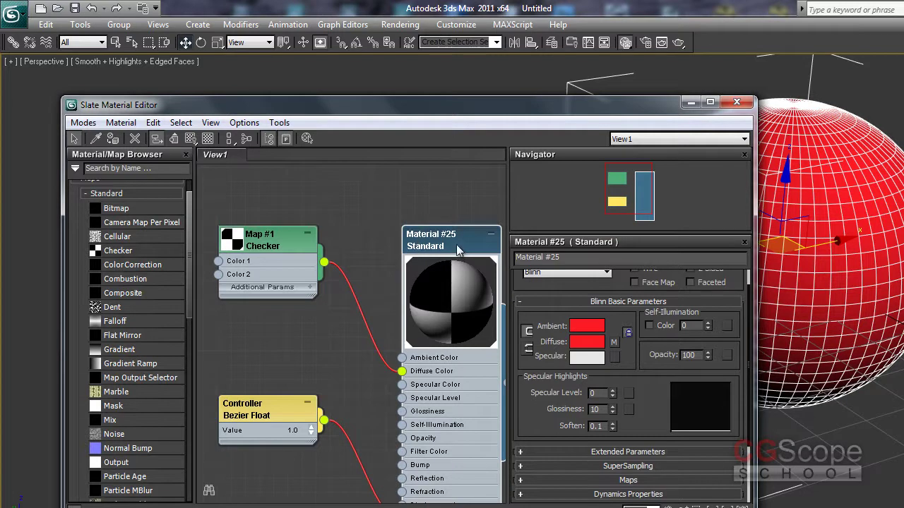
middle_click_drag(442, 280, 442, 238)
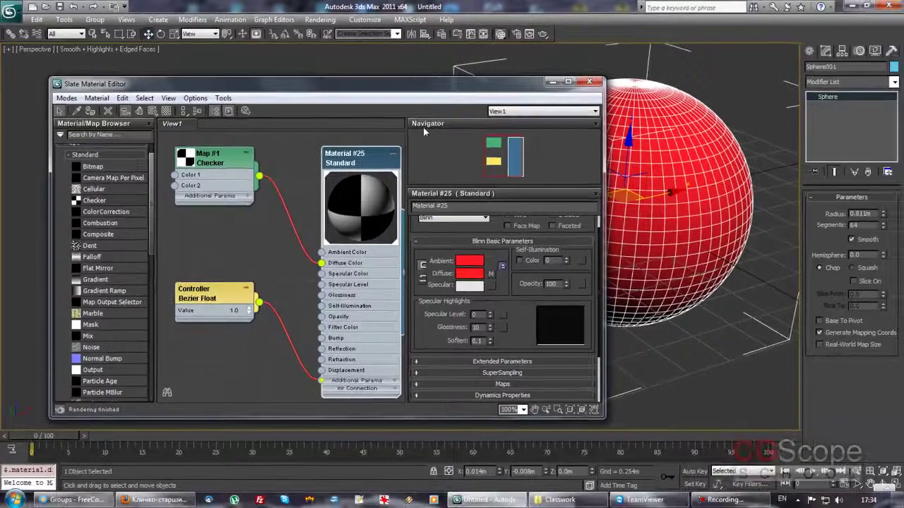
left_click_drag(446, 89, 399, 86)
middle_click_drag(624, 241, 593, 263, "alt")
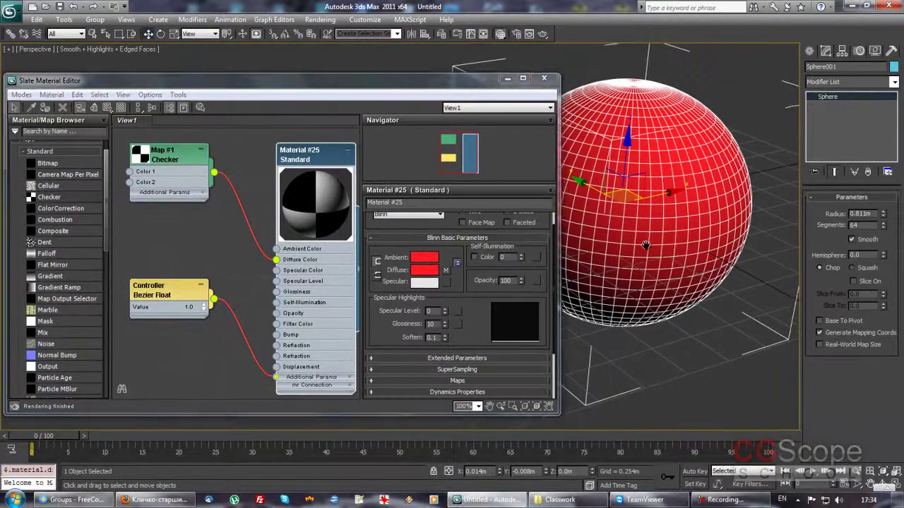
Step: Set the Environment background to light lavender (RGB 165/171/207) and re-render the sphere
left_click(543, 34)
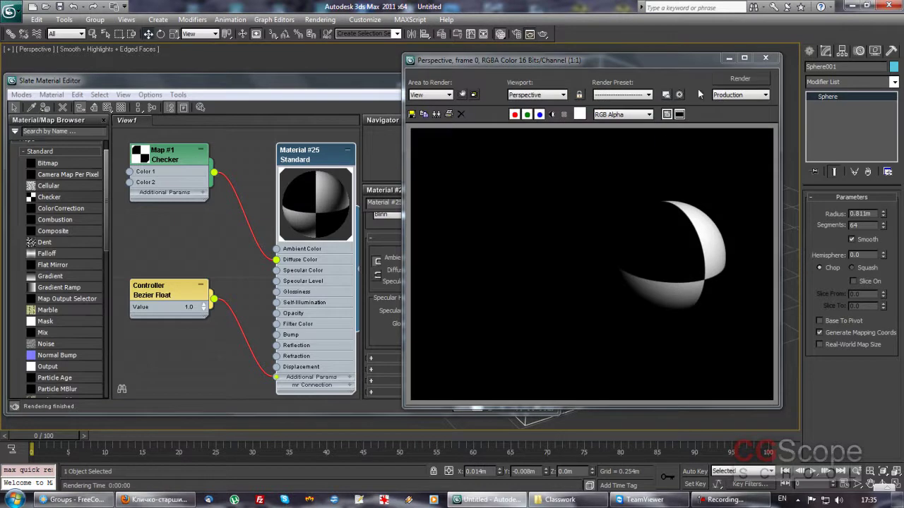
left_click(679, 95)
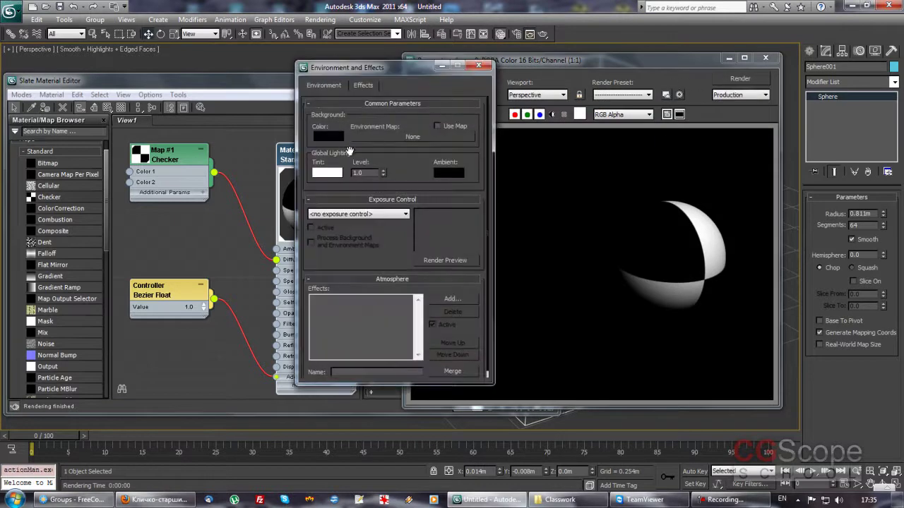
left_click(329, 135)
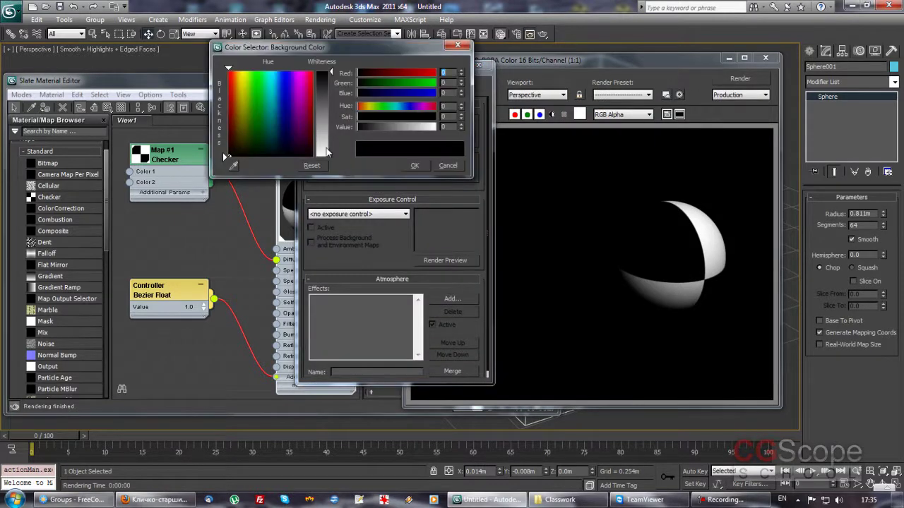
left_click(327, 154)
left_click(404, 108)
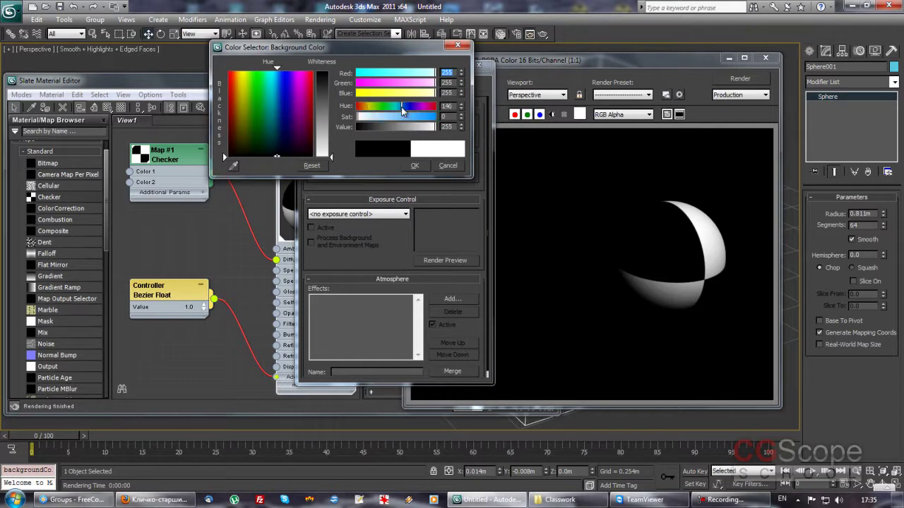
left_click(284, 120)
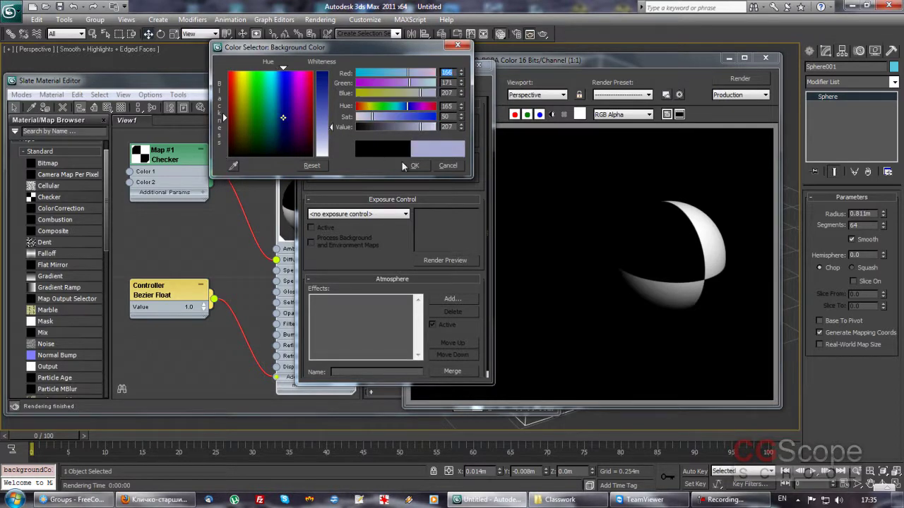
left_click(415, 165)
left_click(479, 67)
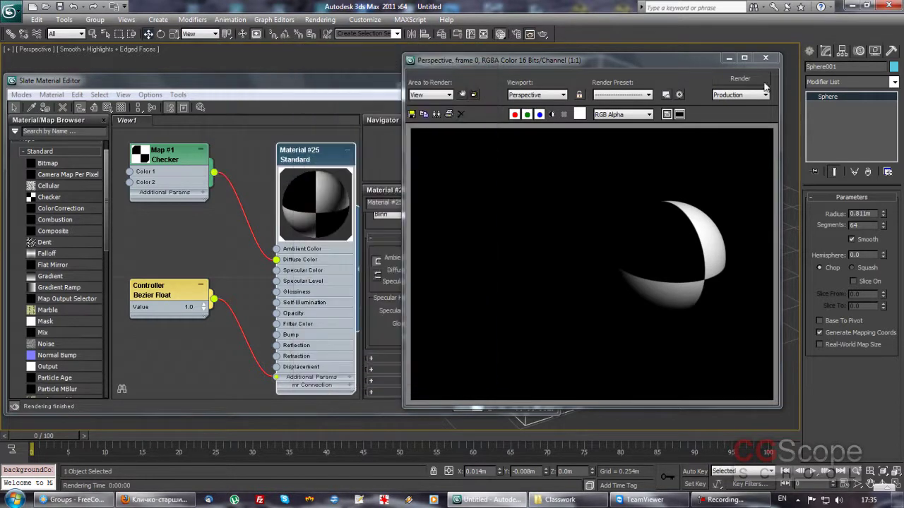
left_click(741, 79)
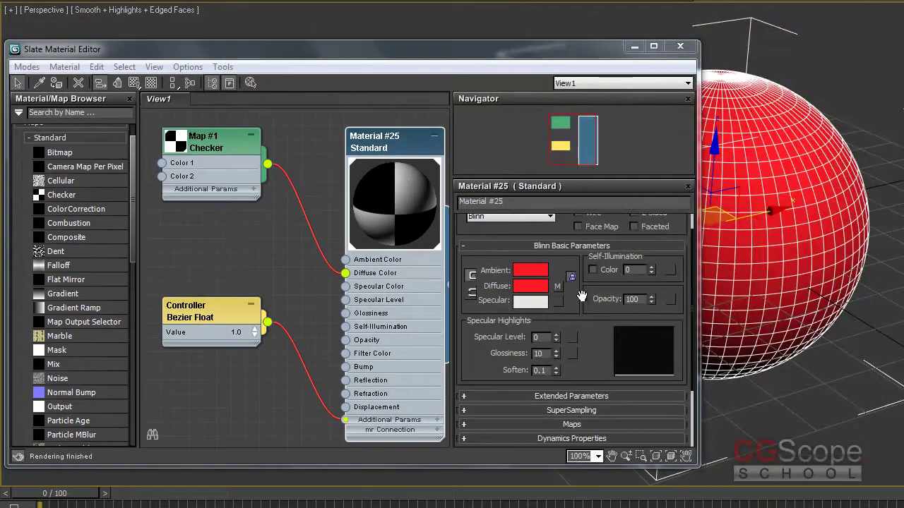
left_click_drag(581, 296, 581, 301)
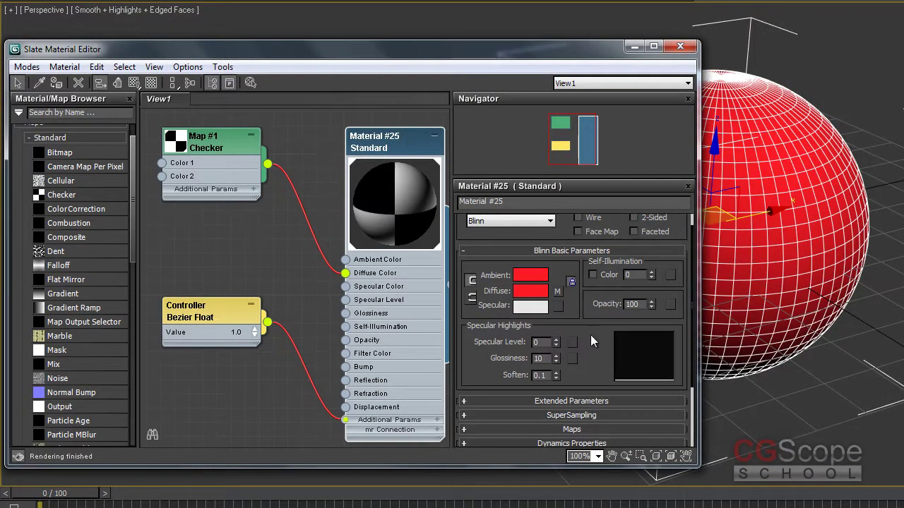
Step: Expand Material #25's Maps rollout, showing Map #1 (Checker) on Diffuse Color at 100
left_click_drag(586, 333, 586, 329)
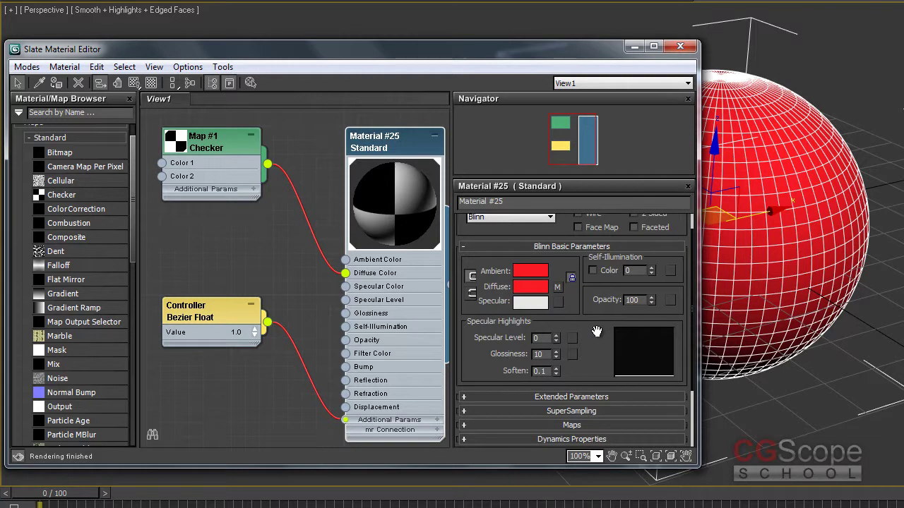
left_click_drag(593, 330, 592, 305)
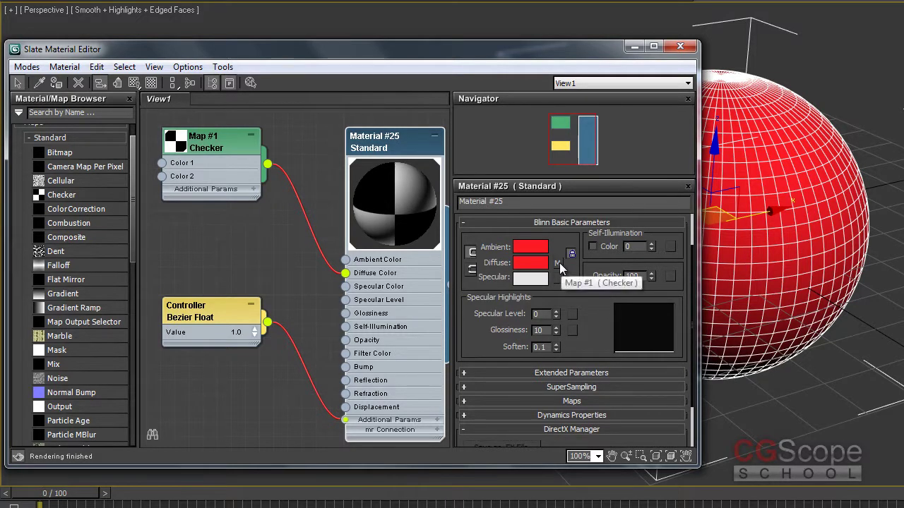
mouse_move(595, 324)
left_mouse_down()
mouse_move(595, 313)
mouse_move(595, 371)
mouse_move(596, 323)
left_mouse_up()
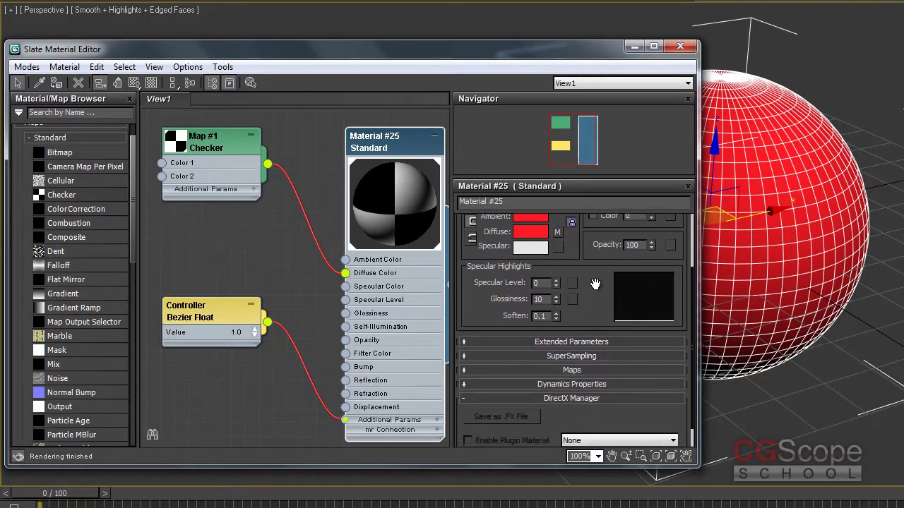
left_click(572, 360)
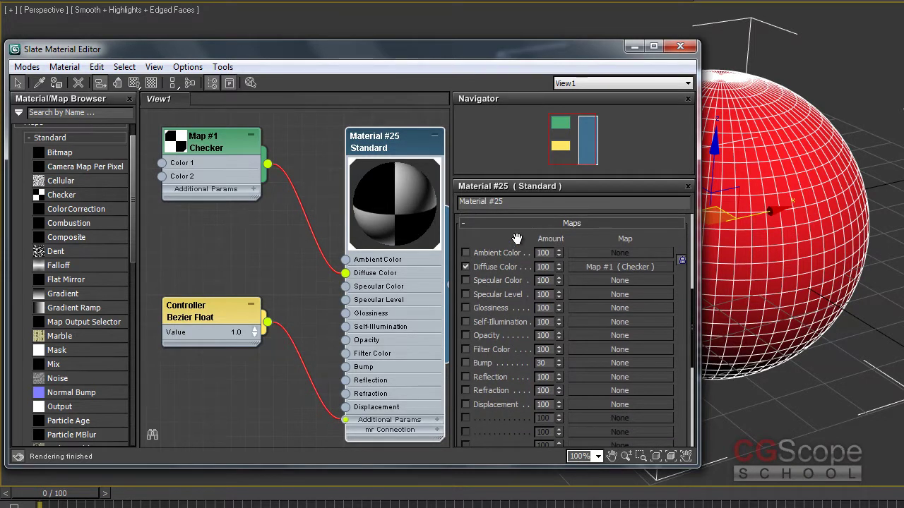
left_click_drag(517, 239, 517, 234)
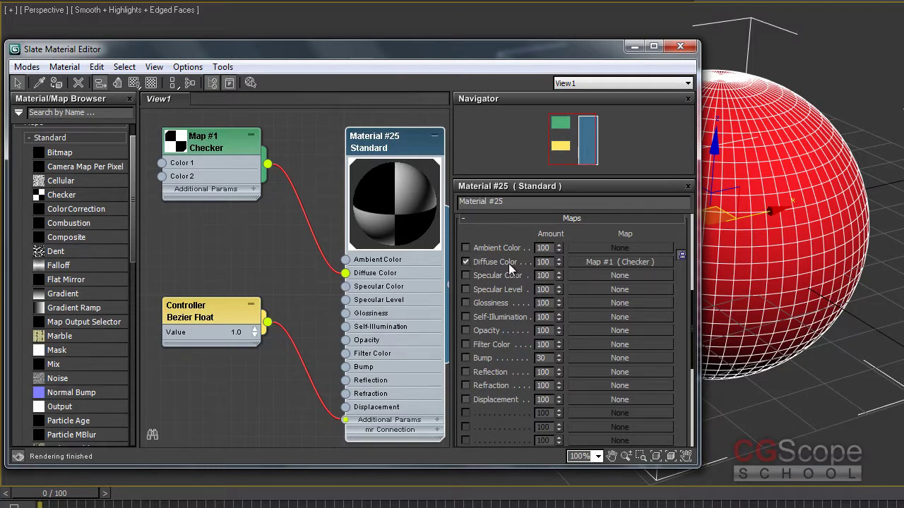
left_click(466, 262)
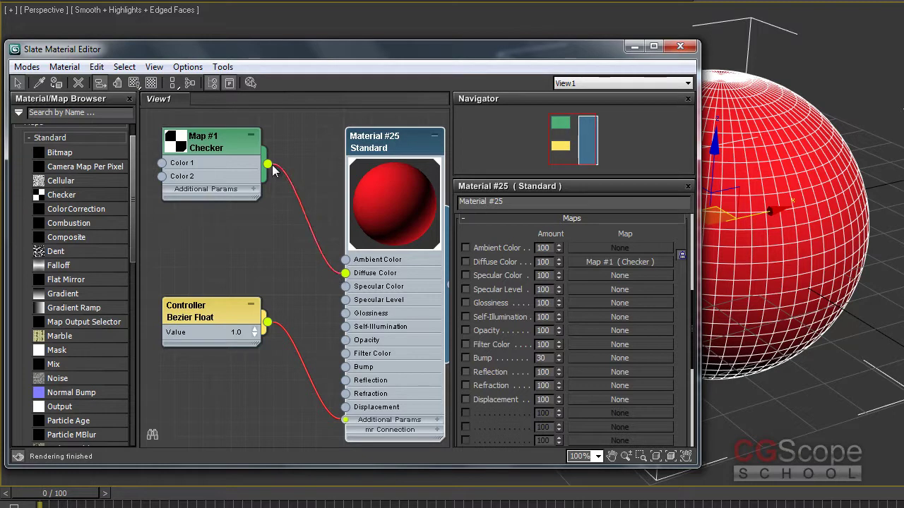
left_click(466, 261)
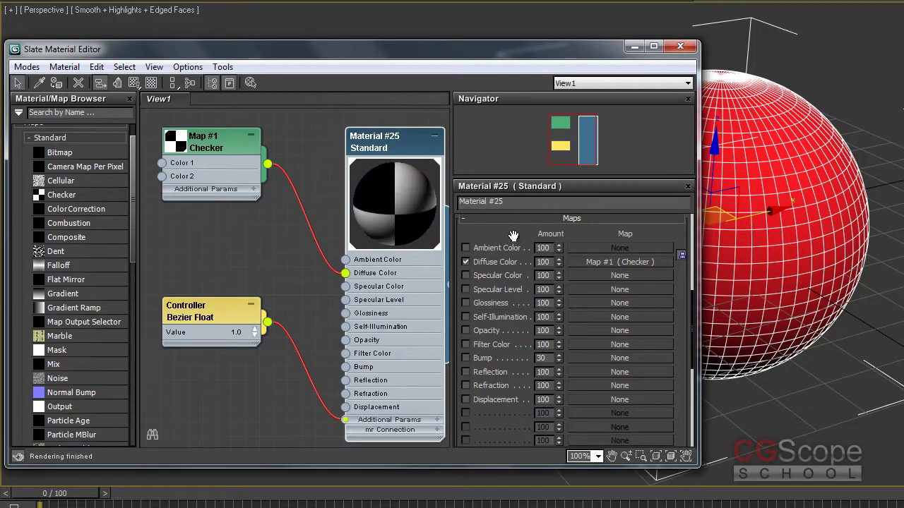
left_click_drag(508, 224, 509, 333)
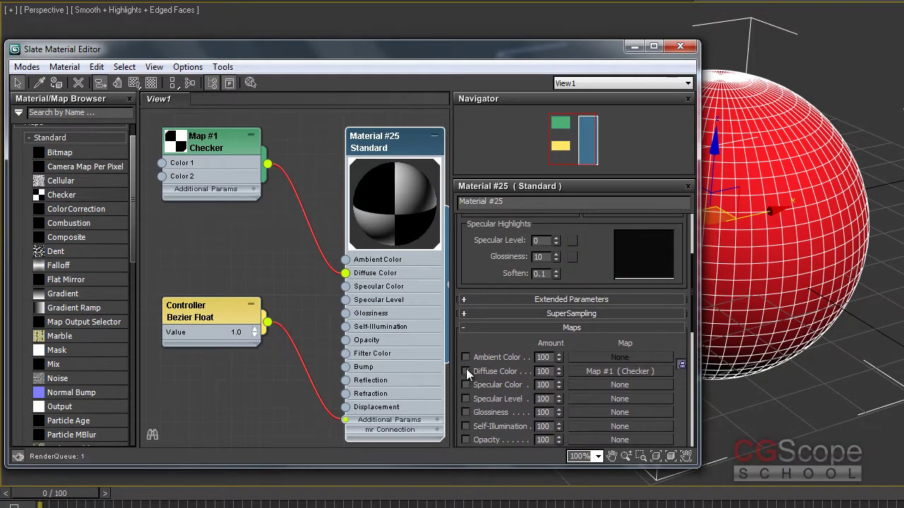
left_click(465, 371)
left_click_drag(478, 250, 478, 313)
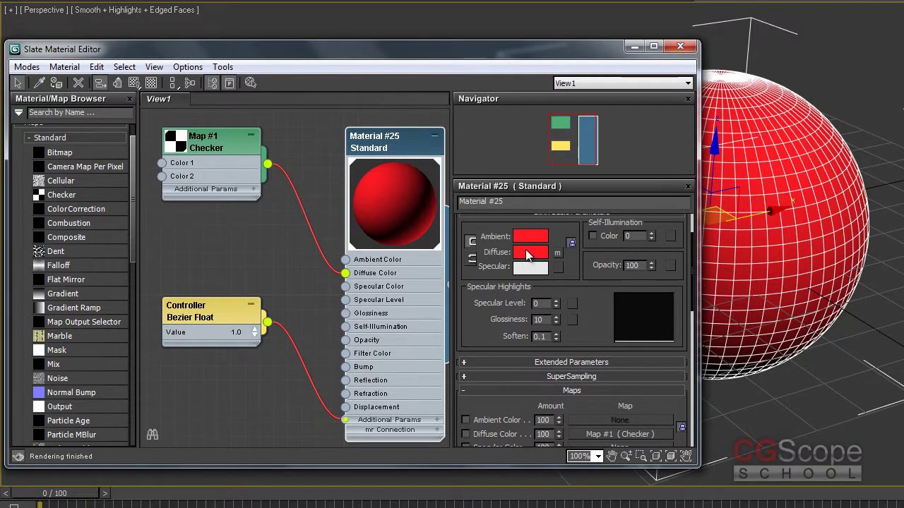
left_click_drag(530, 254, 535, 243)
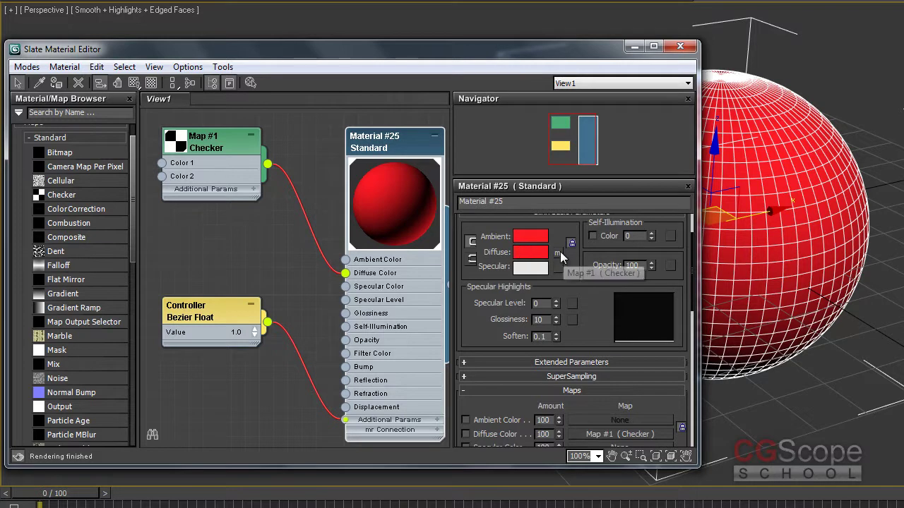
left_click_drag(597, 310, 593, 275)
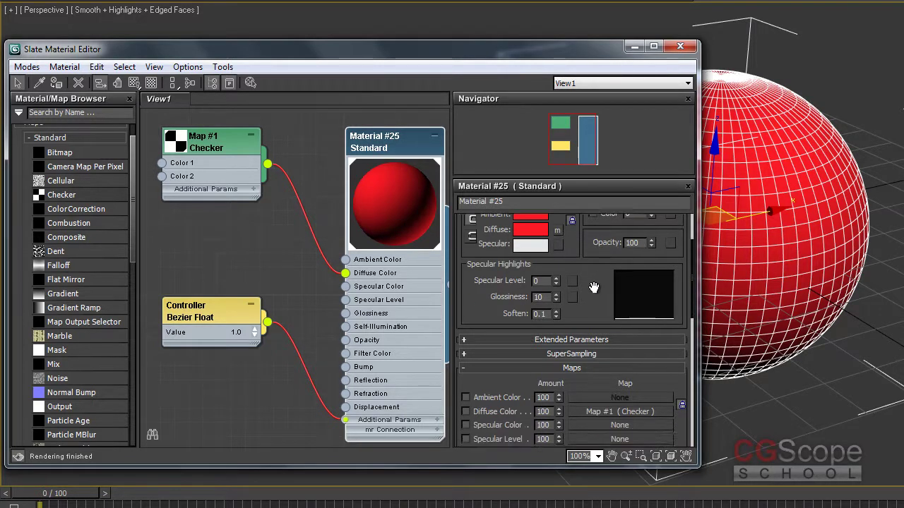
scroll(593, 275, "up", 2)
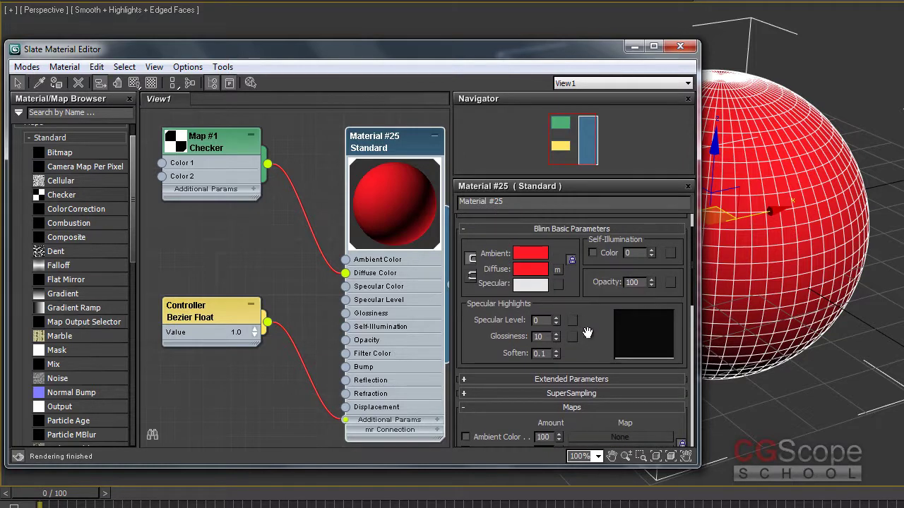
left_click_drag(595, 339, 596, 299)
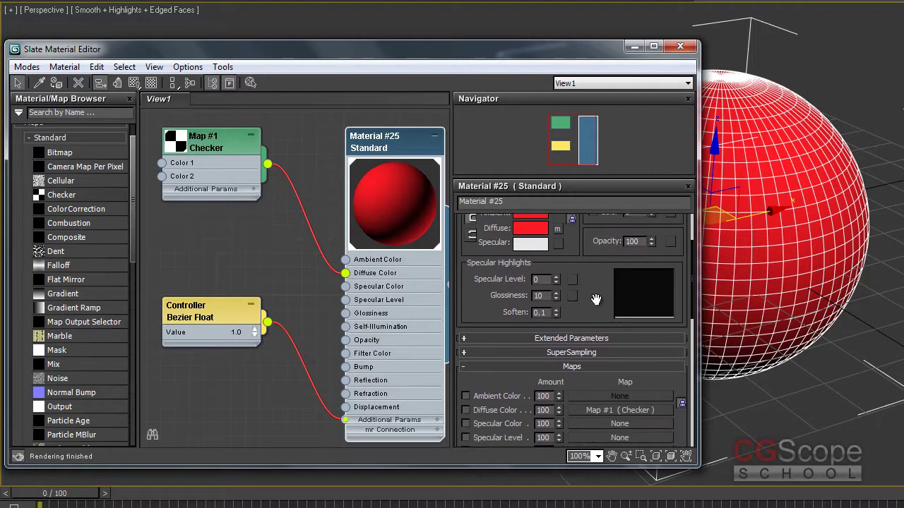
scroll(596, 300, "down", 3)
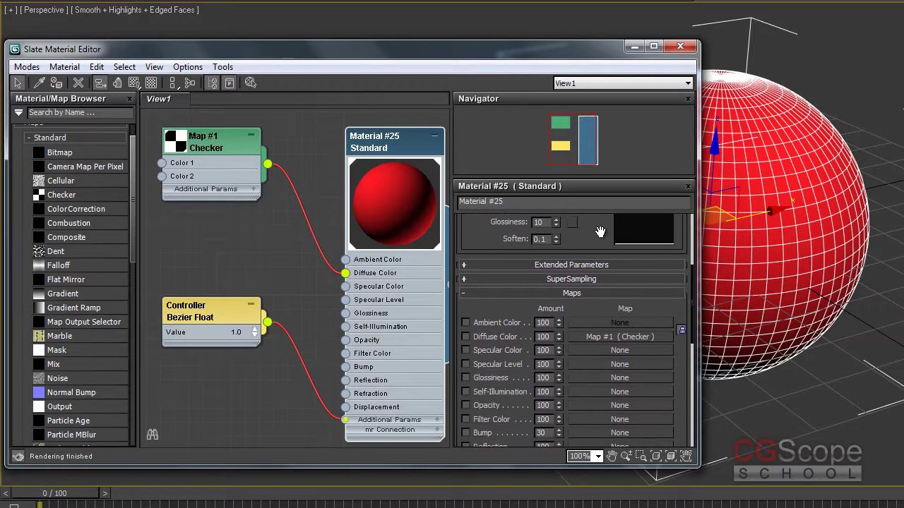
left_click(465, 337)
left_click_drag(507, 310, 506, 297)
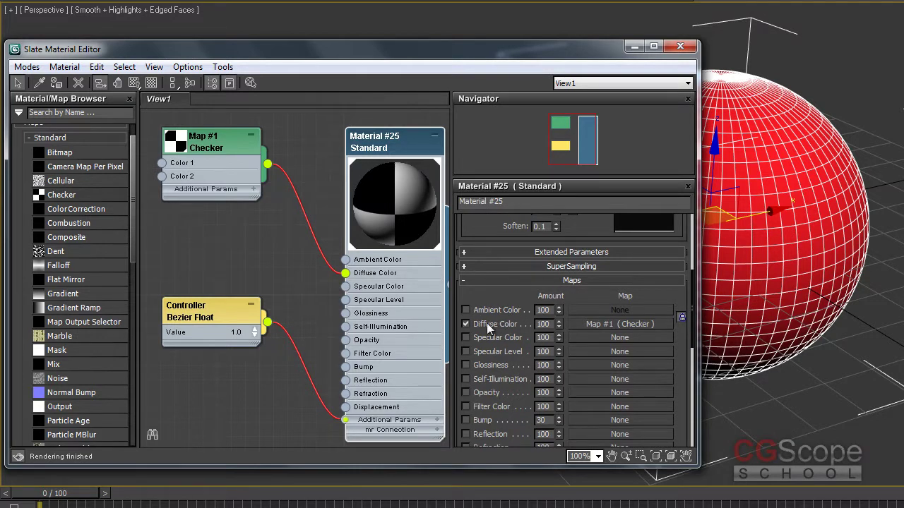
left_click_drag(506, 295, 502, 248)
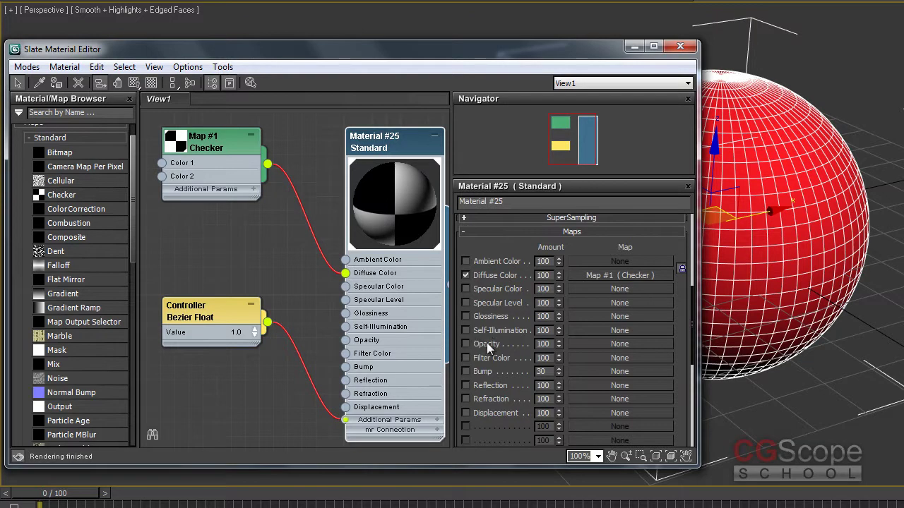
left_click_drag(494, 246, 494, 252)
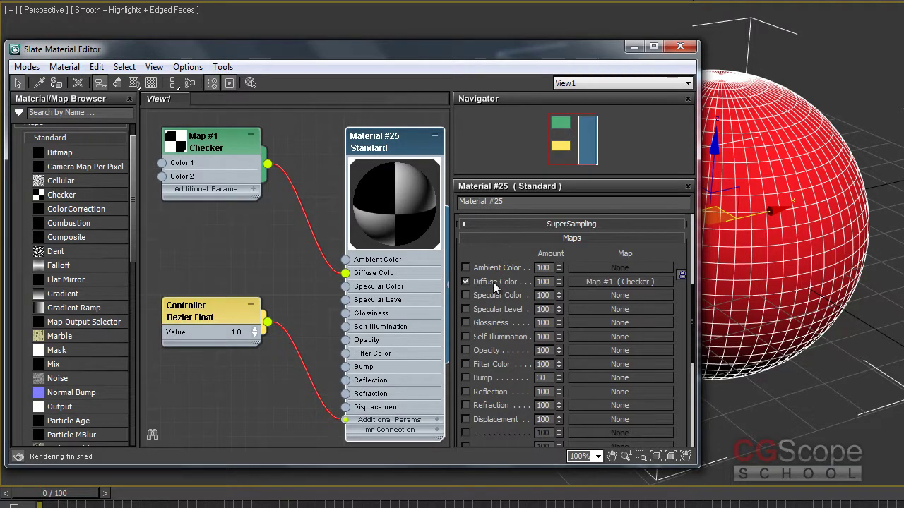
left_click_drag(503, 253, 502, 263)
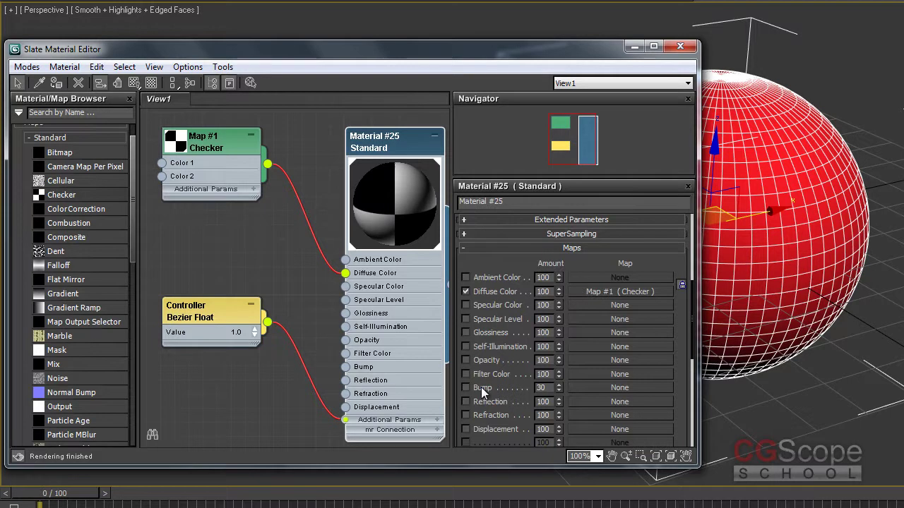
left_click(499, 292)
scroll(584, 264, "up", 1)
scroll(584, 261, "up", 3)
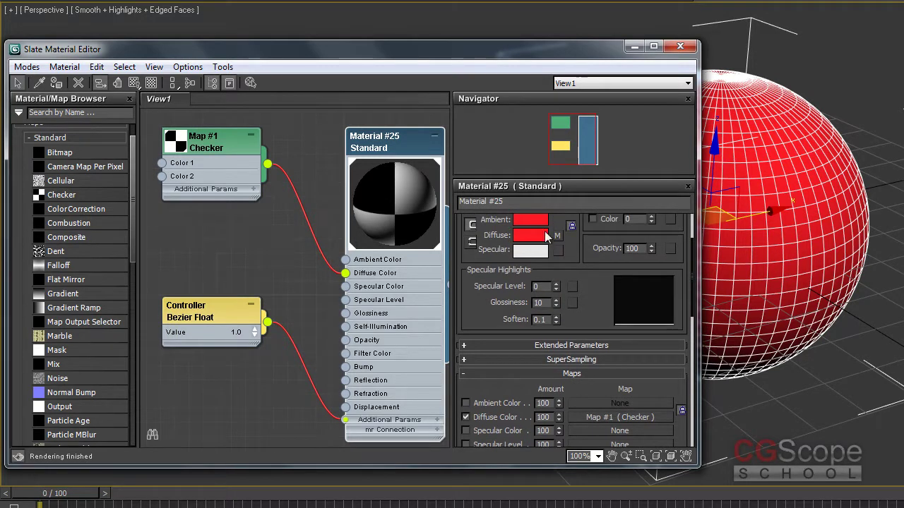
left_click_drag(589, 320, 581, 175)
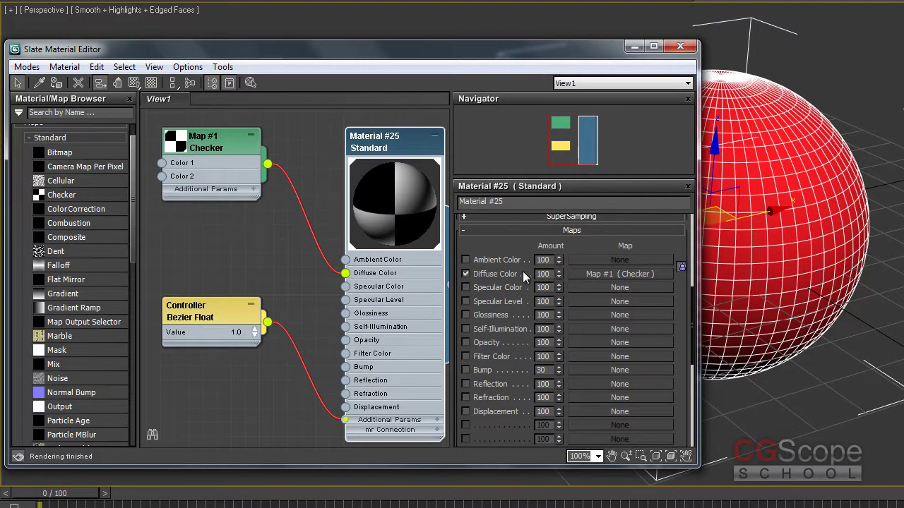
Step: Set the Diffuse Color map amount to 80, then 50, quick-rendering after each
double_click(544, 274)
type("80")
key("Return")
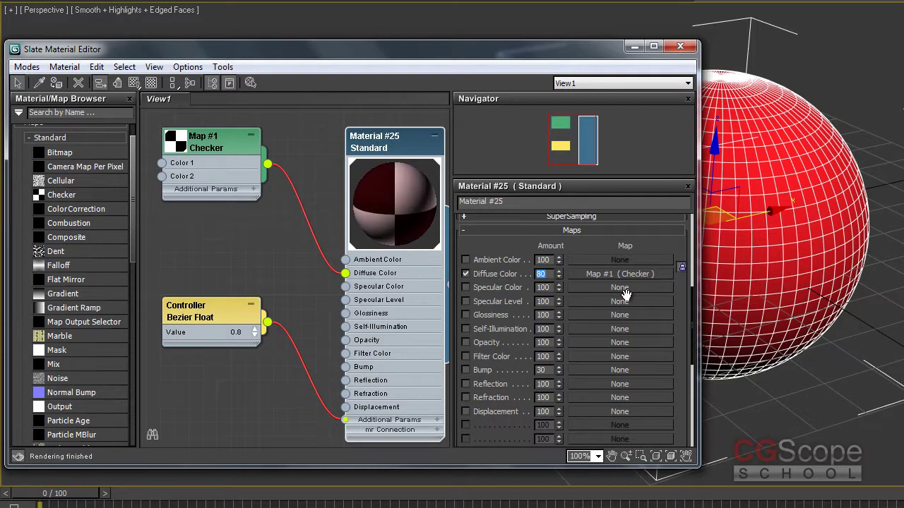
left_click_drag(600, 246, 598, 256)
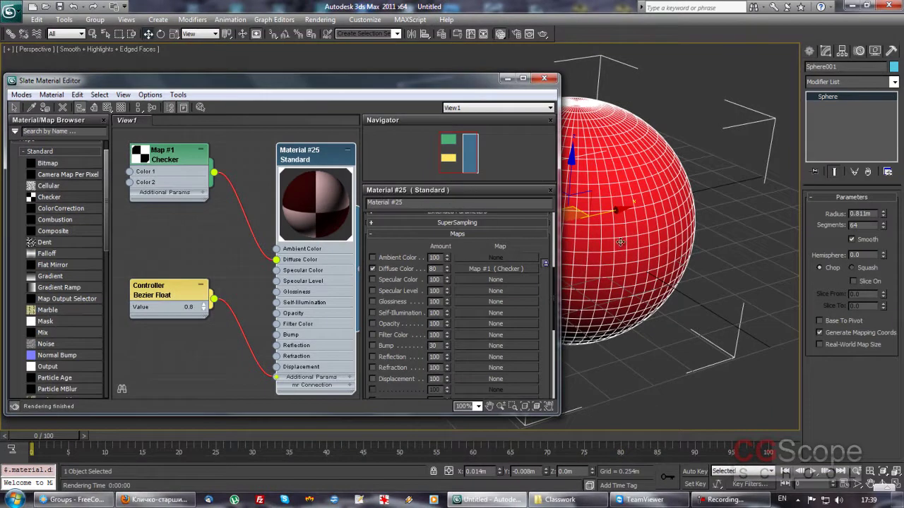
key("shift+q")
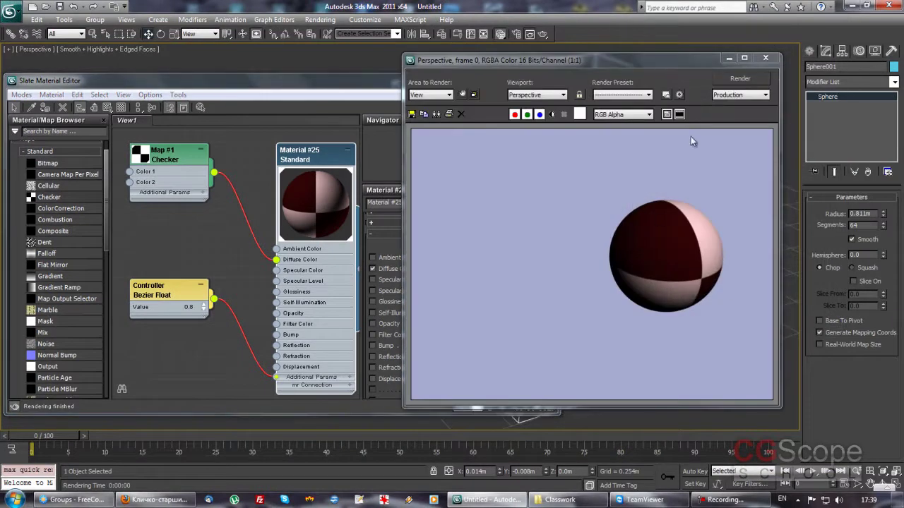
left_click(765, 58)
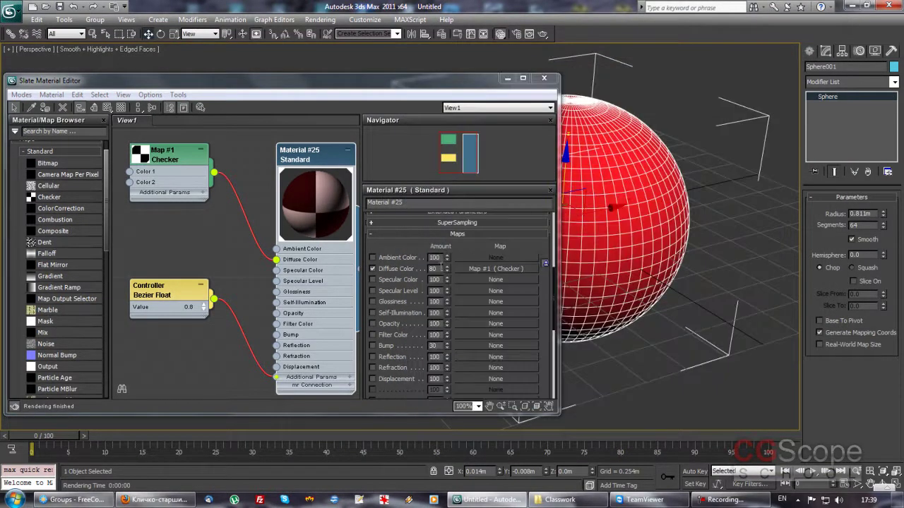
double_click(435, 268)
type("0")
key("Return")
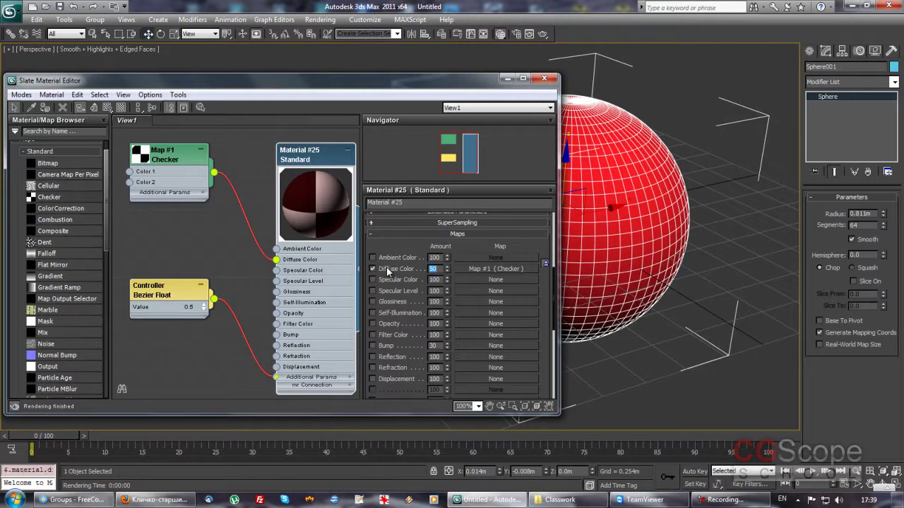
key("shift+q")
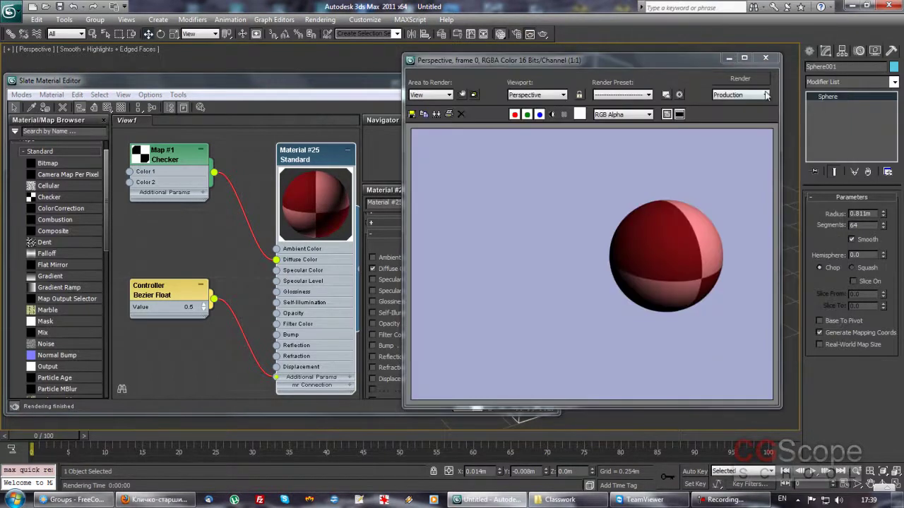
left_click(767, 59)
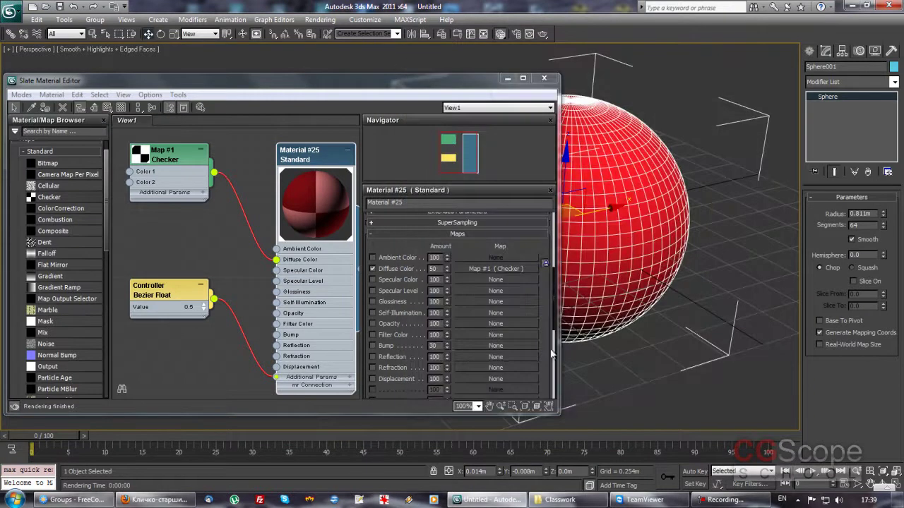
Step: Lower the Diffuse Color map amount to 20, then 0, rendering a plain red sphere
double_click(441, 268)
type("0")
key("Return")
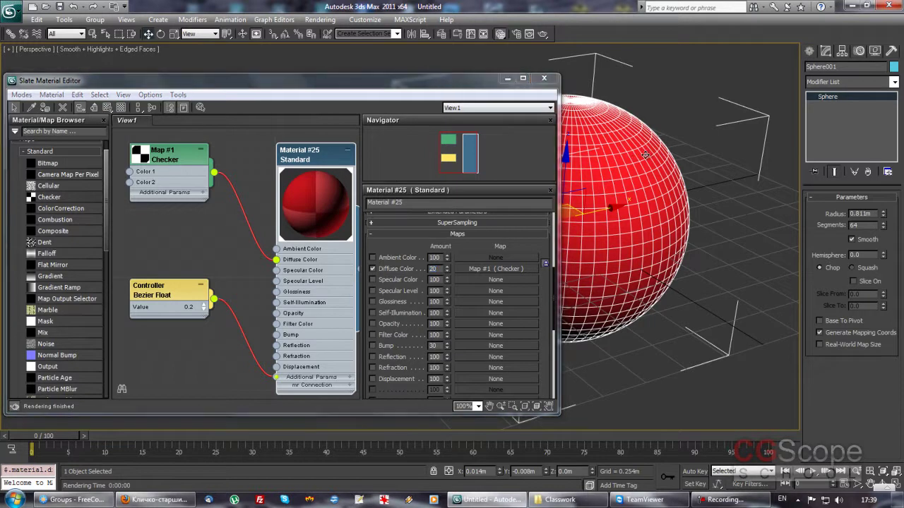
key("shift+q")
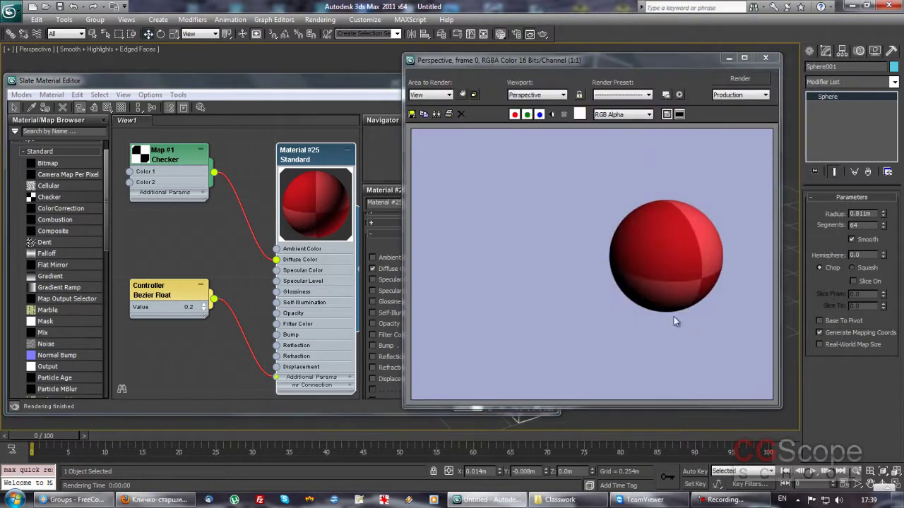
left_click(765, 57)
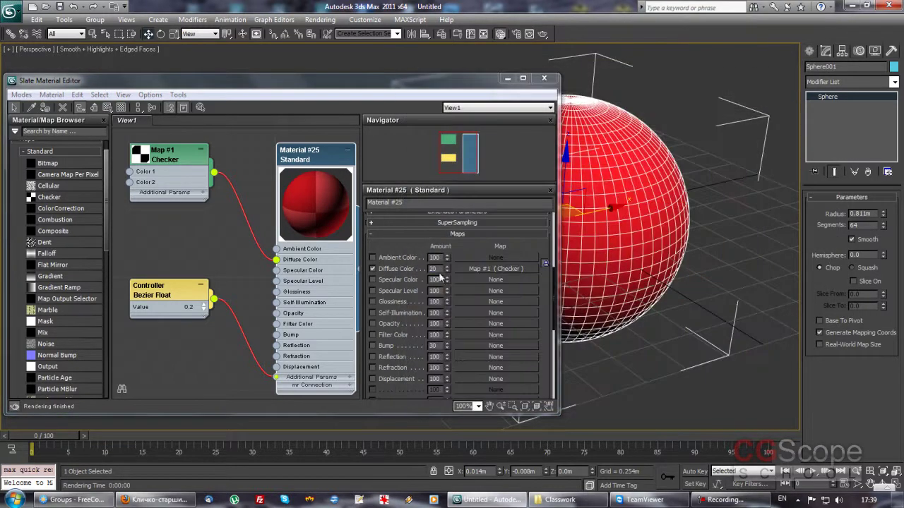
left_click(387, 269)
type("0")
key("Return")
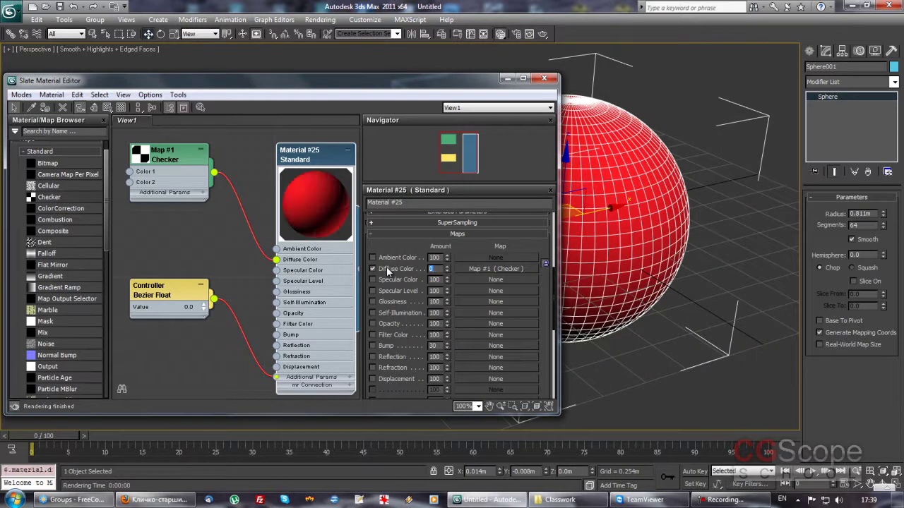
key("shift+q")
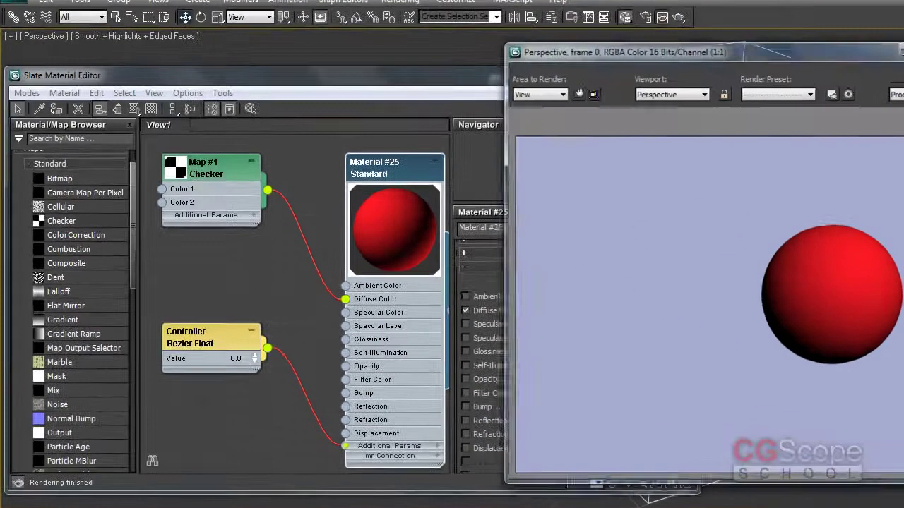
Step: Restore the Diffuse Color map amount to 100 and reposition the Controller Bezier Float node
left_click(849, 56)
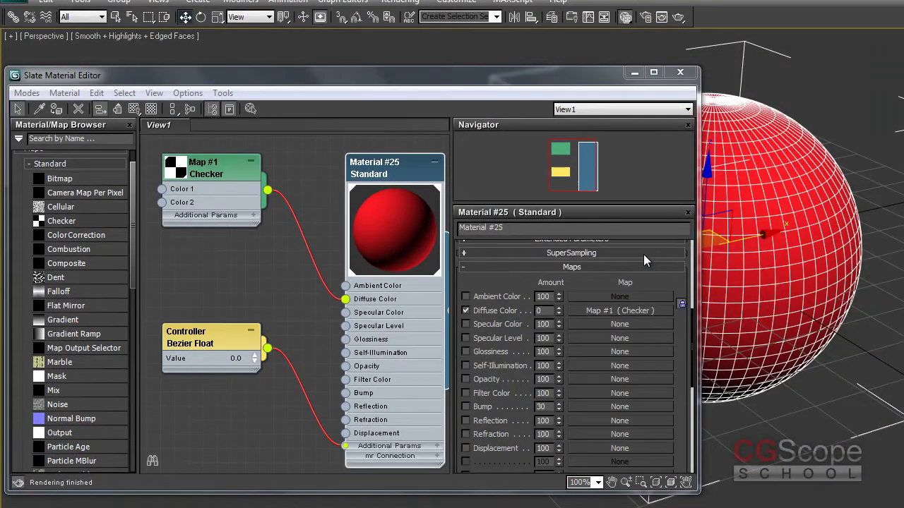
double_click(549, 311)
type("100")
key("Return")
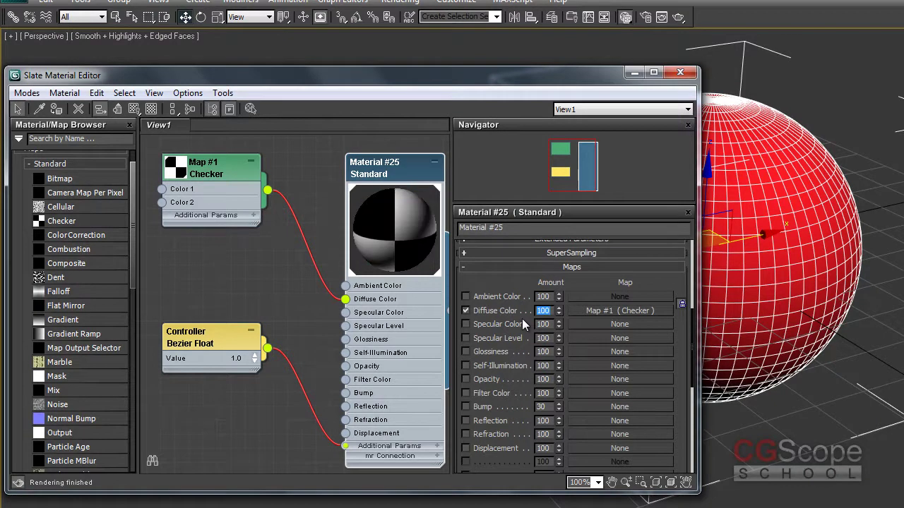
middle_click_drag(254, 268, 264, 252)
mouse_move(234, 325)
left_mouse_down()
mouse_move(221, 344)
mouse_move(248, 407)
left_mouse_up()
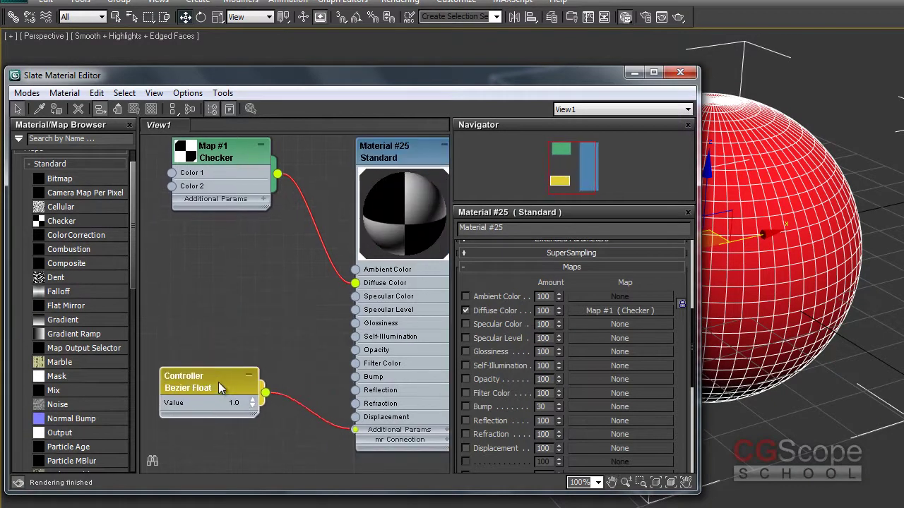
middle_click_drag(253, 319, 258, 324)
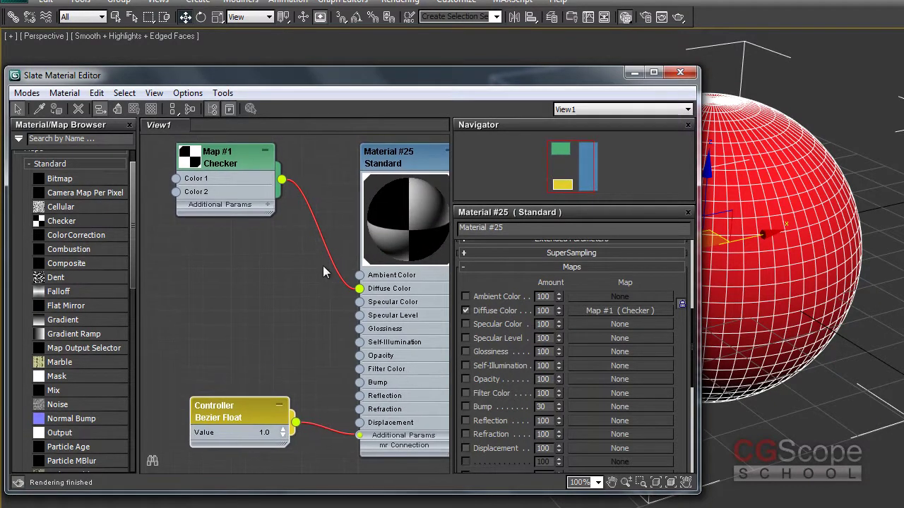
mouse_move(316, 335)
middle_mouse_down()
mouse_move(299, 296)
mouse_move(298, 257)
middle_mouse_up()
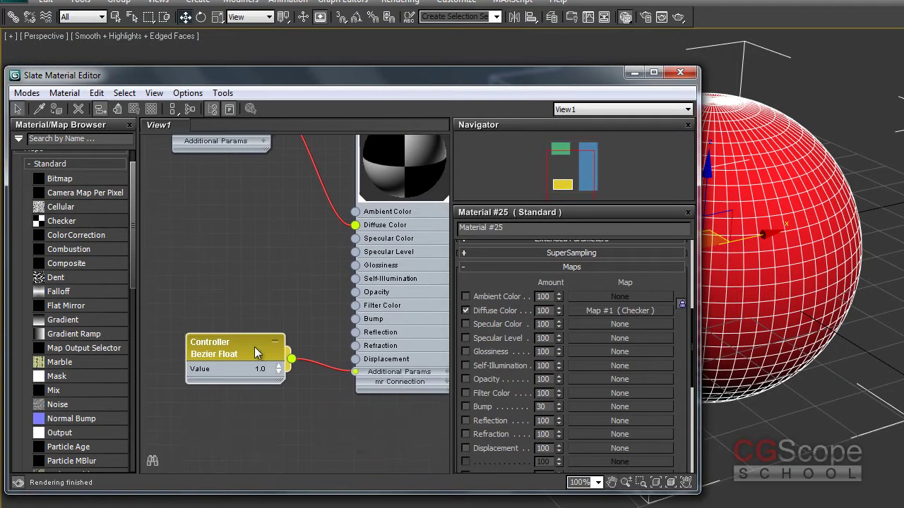
left_click_drag(256, 352, 234, 370)
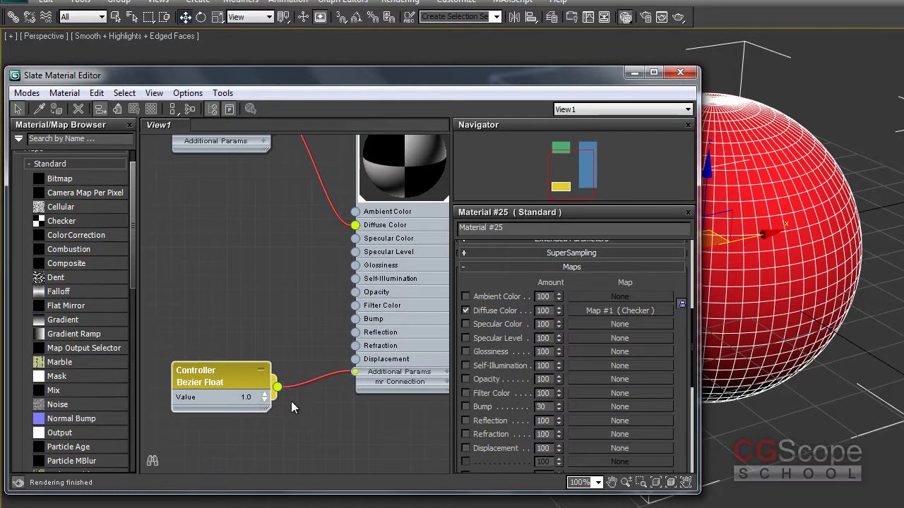
Step: Set the controller Value to 0.6 (amount 60), then back to 1.0
left_click(544, 311)
left_click(244, 398)
left_click(249, 400)
type("0.6")
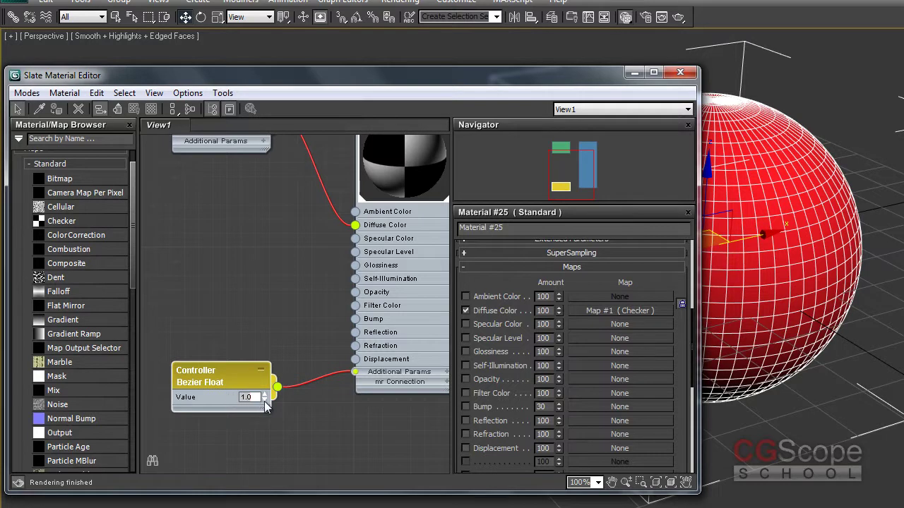
key("Return")
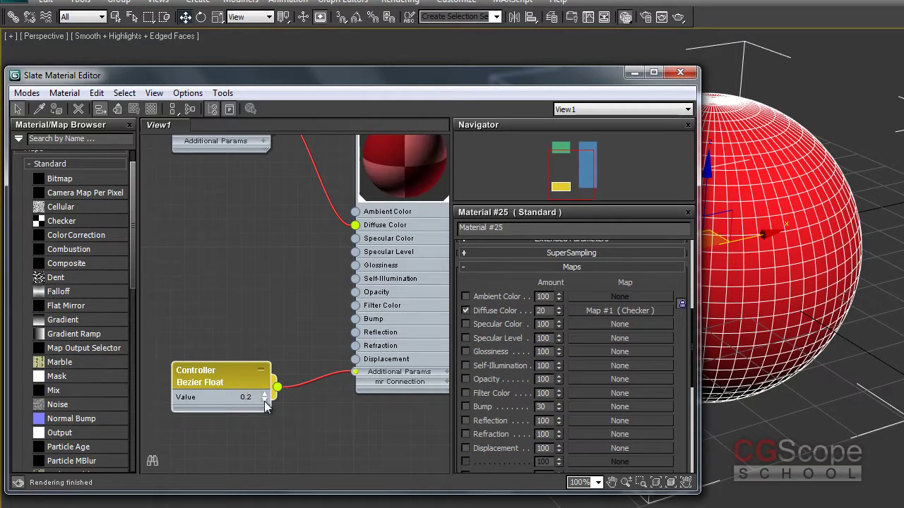
double_click(251, 398)
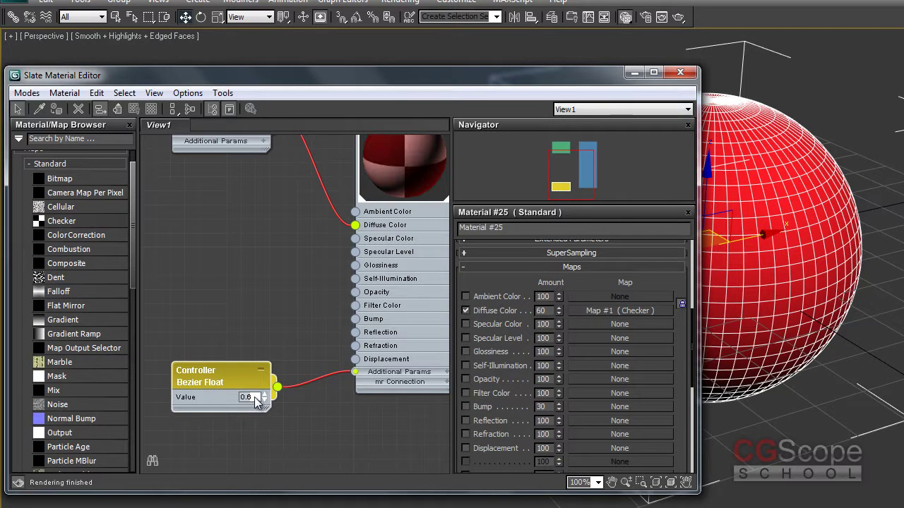
type("1")
key("Return")
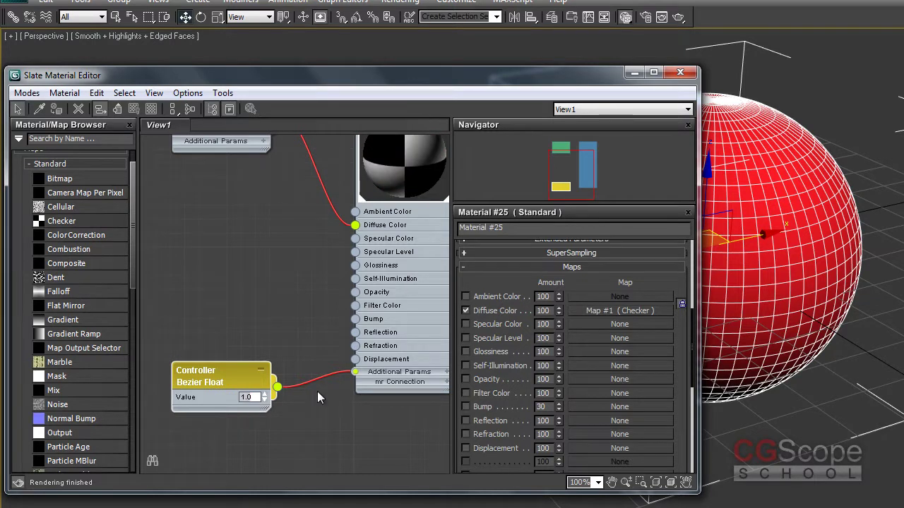
left_click_drag(229, 381, 224, 379)
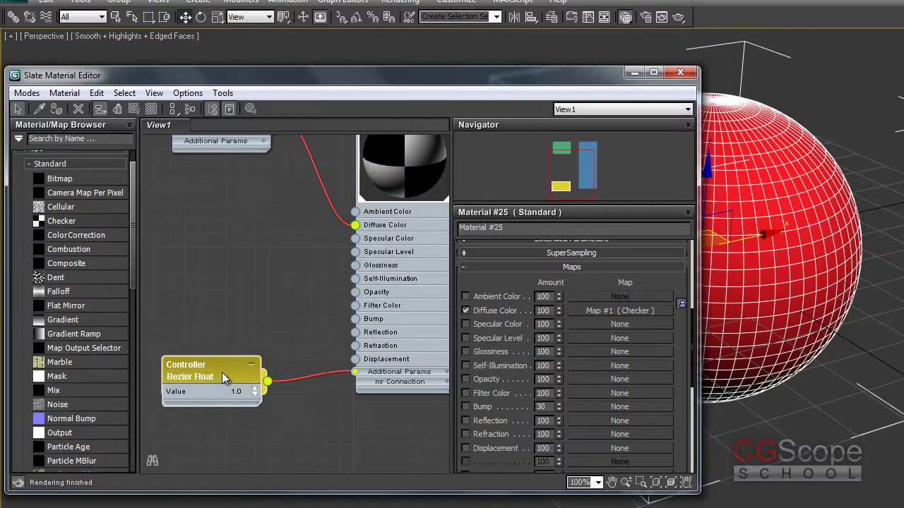
Step: Pan the node view and expand, then collapse, the Additional Params and Maps groups
mouse_move(286, 273)
middle_mouse_down()
mouse_move(318, 324)
mouse_move(248, 258)
middle_mouse_up()
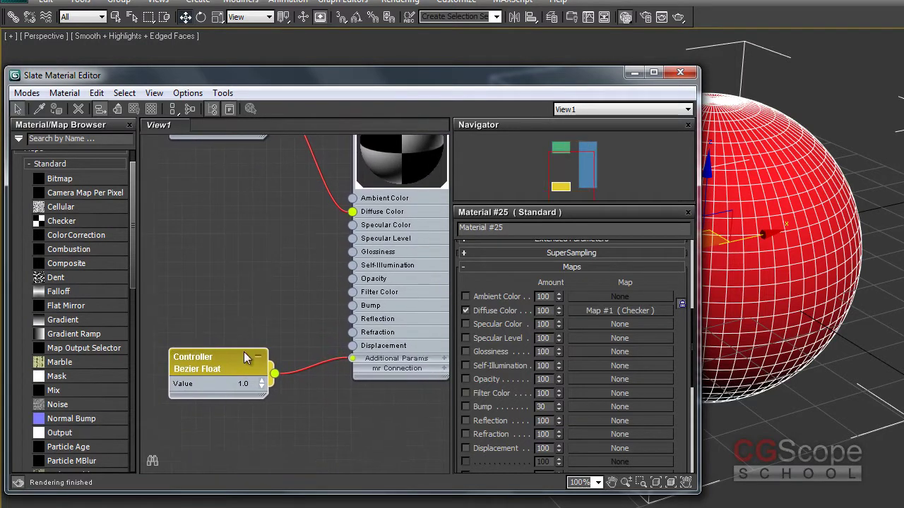
middle_click_drag(328, 394, 282, 288)
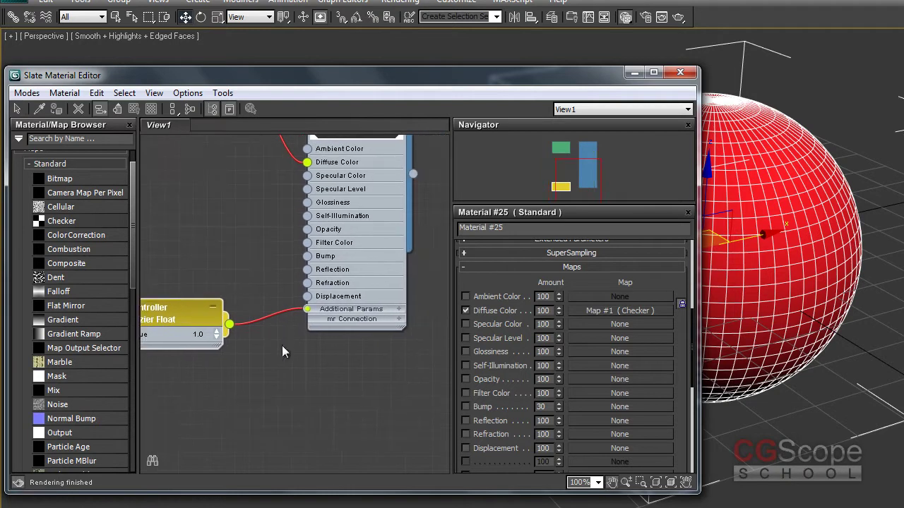
middle_click_drag(246, 347, 238, 329)
middle_click_drag(327, 375, 267, 375)
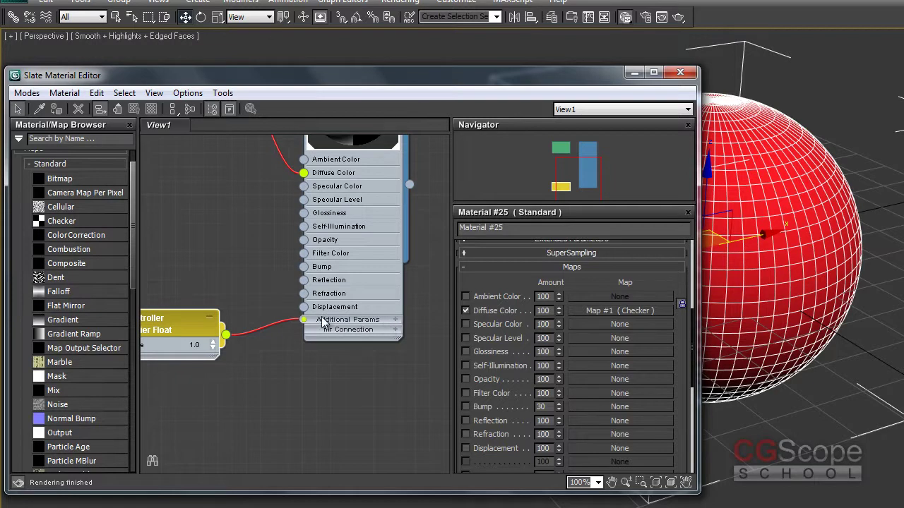
middle_click_drag(293, 292, 293, 324)
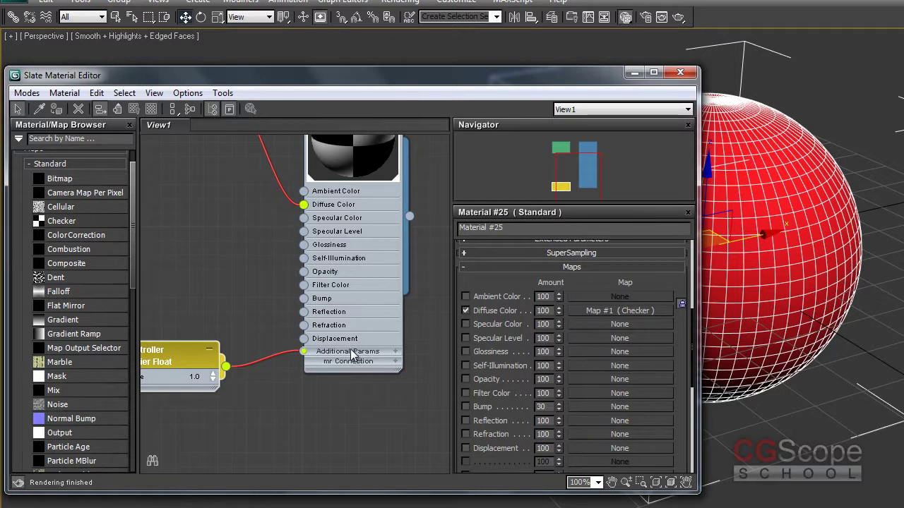
left_click(395, 352)
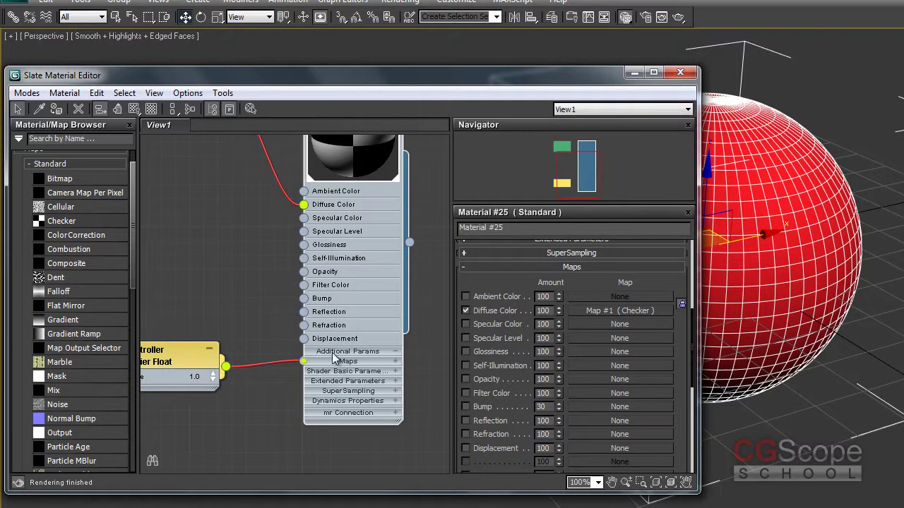
middle_click_drag(231, 396, 292, 382)
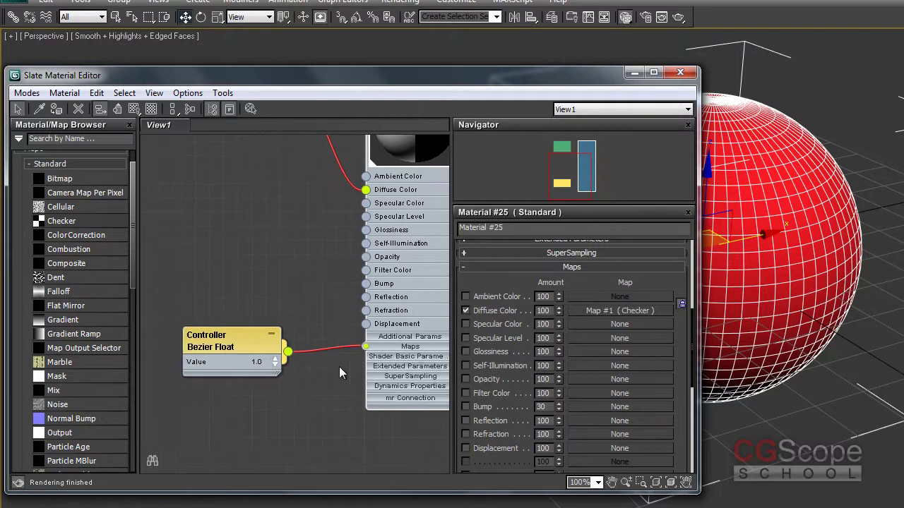
middle_click_drag(413, 356, 344, 357)
left_click(389, 351)
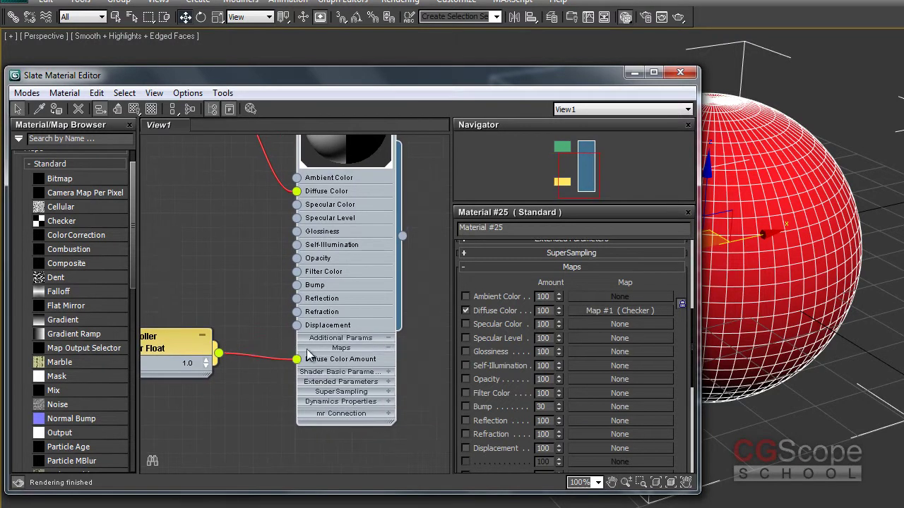
left_click(391, 348)
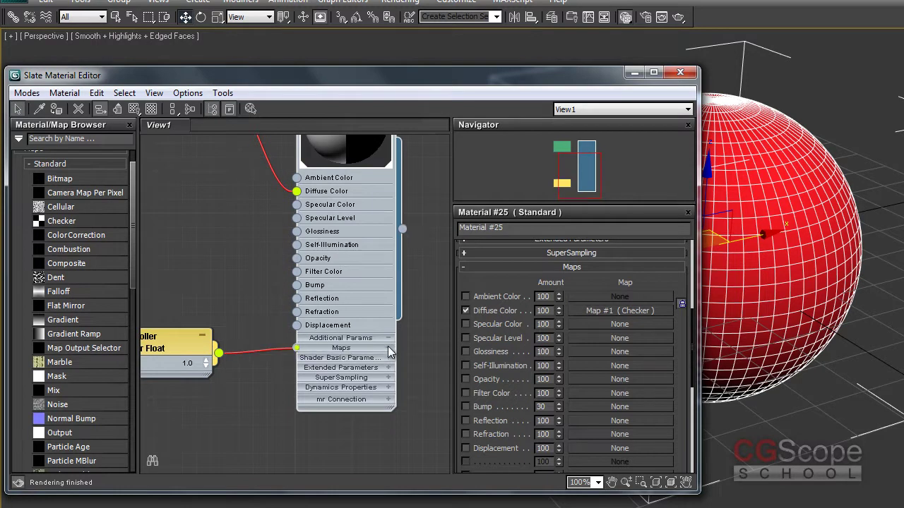
left_click(387, 340)
Step: Frame the Controller Bezier Float node beside Material #25 in View1
middle_click_drag(231, 302, 321, 320)
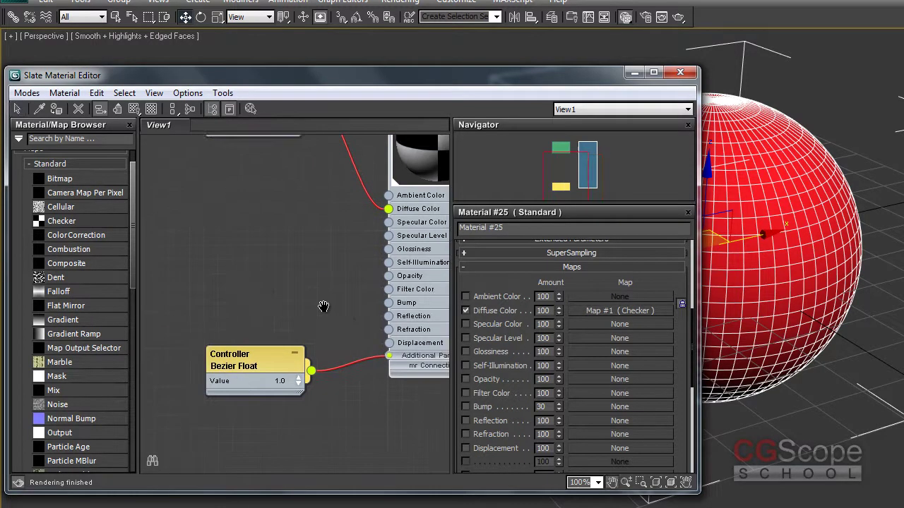
left_click_drag(499, 280, 494, 360)
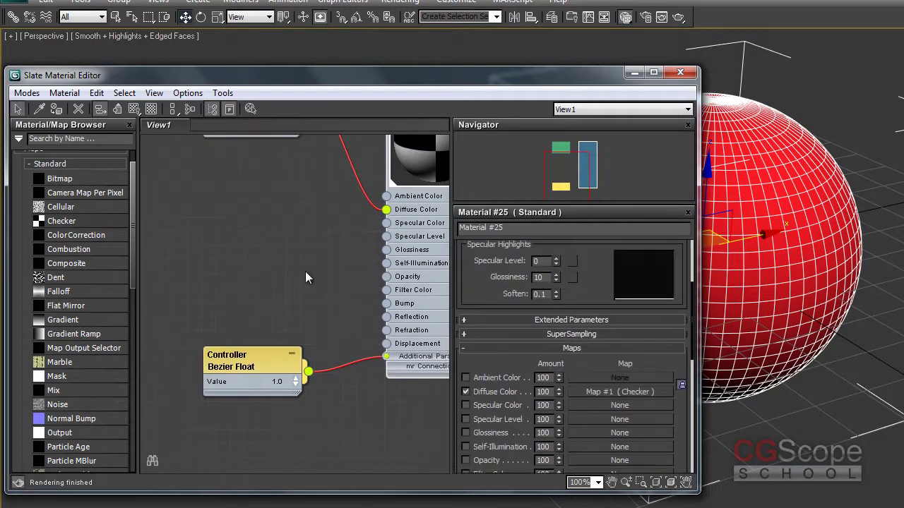
middle_click_drag(443, 349, 404, 378)
double_click(546, 392)
mouse_move(252, 345)
middle_mouse_down()
mouse_move(256, 329)
mouse_move(302, 318)
mouse_move(248, 377)
mouse_move(256, 313)
mouse_move(246, 258)
middle_mouse_up()
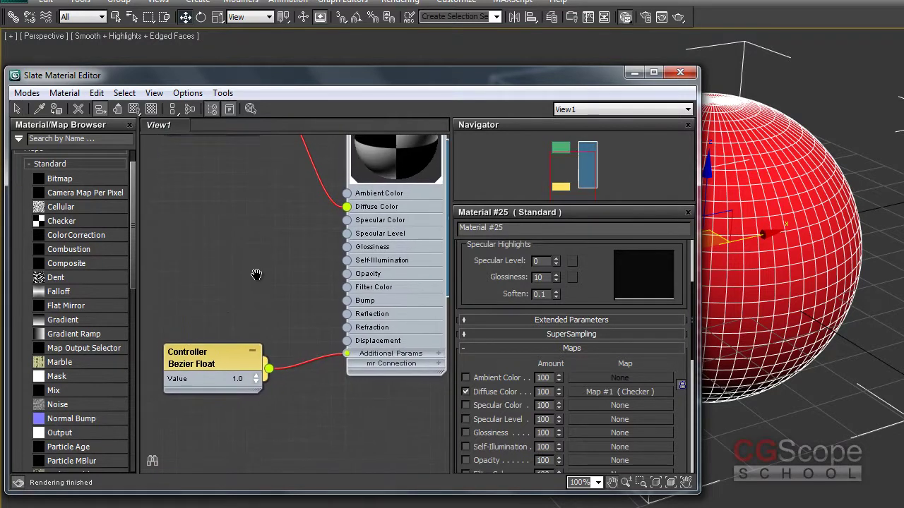
middle_click_drag(224, 370, 210, 369)
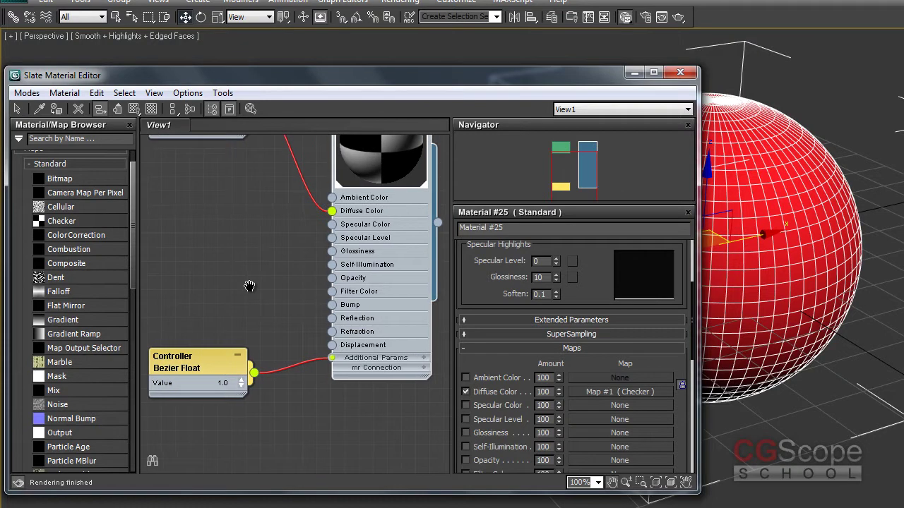
Step: Apply Hide Child Trees to Additional Params, briefly unhiding it, so the controller branch stays hidden
right_click(360, 362)
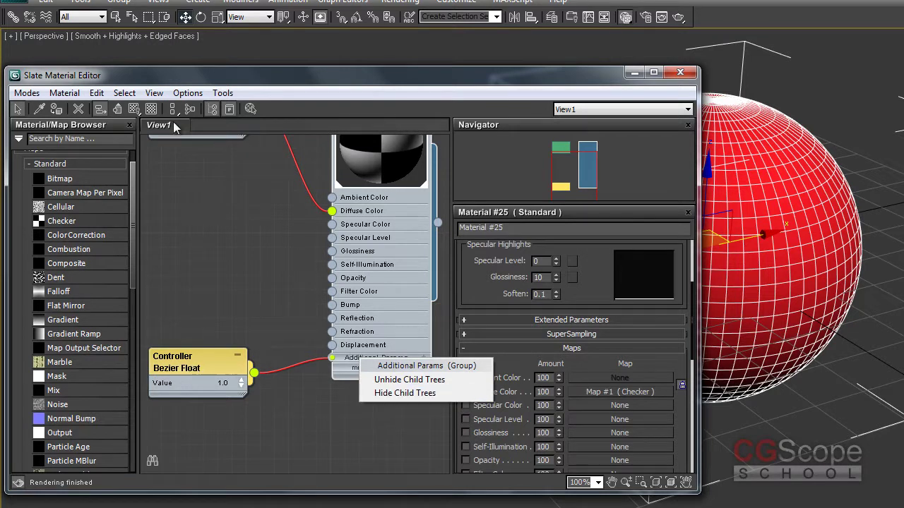
left_click(401, 393)
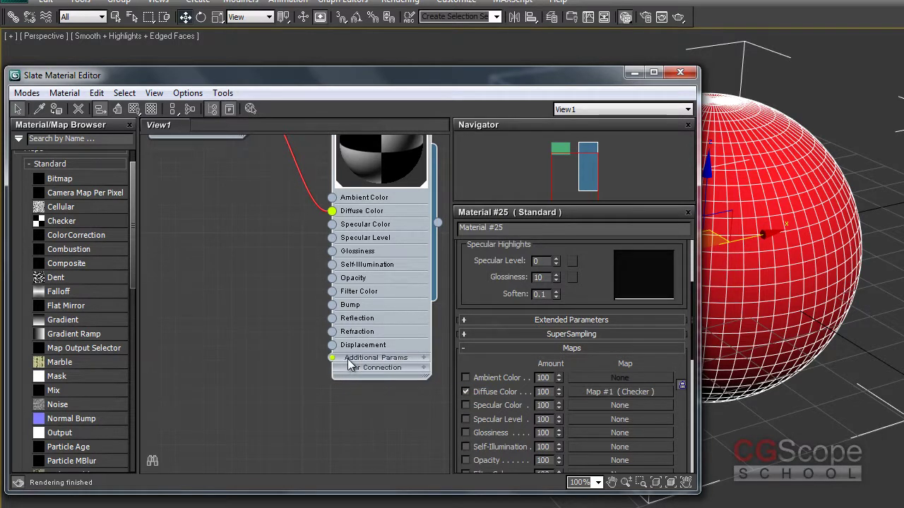
middle_click_drag(247, 266, 257, 341)
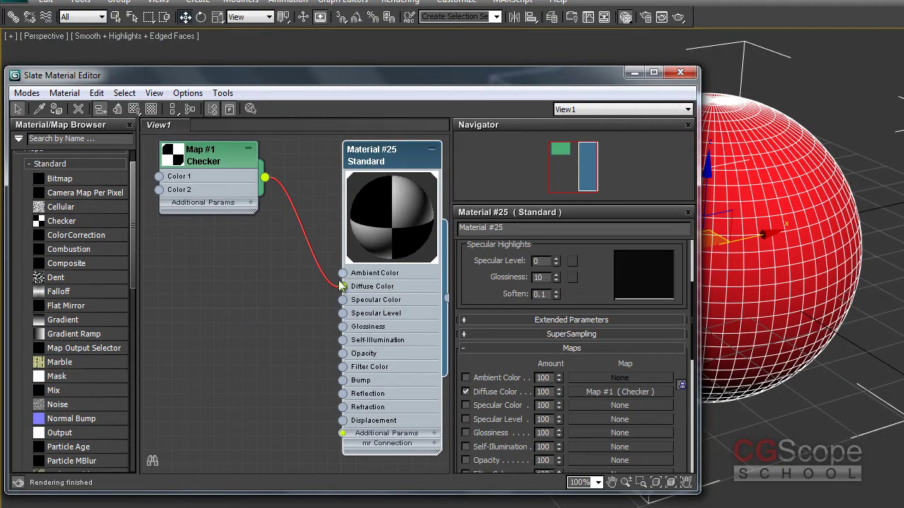
middle_click_drag(206, 231, 211, 156)
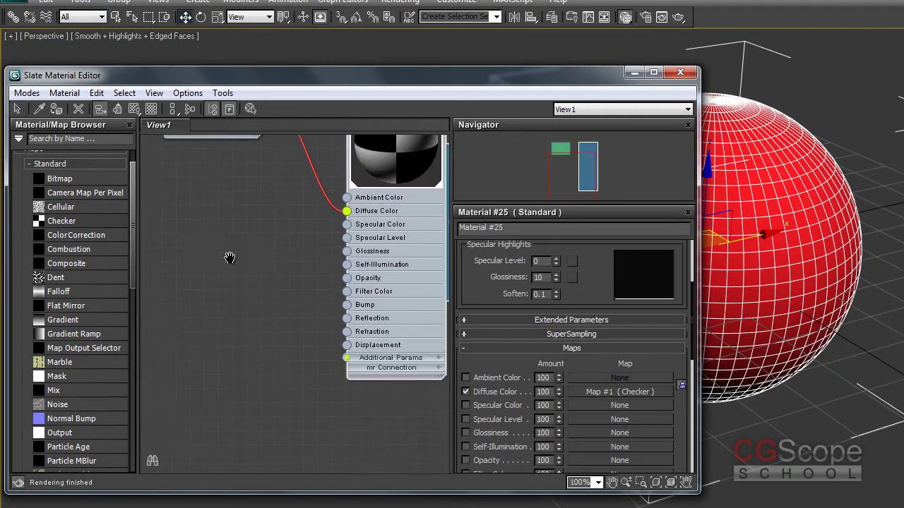
right_click(382, 360)
left_click(422, 378)
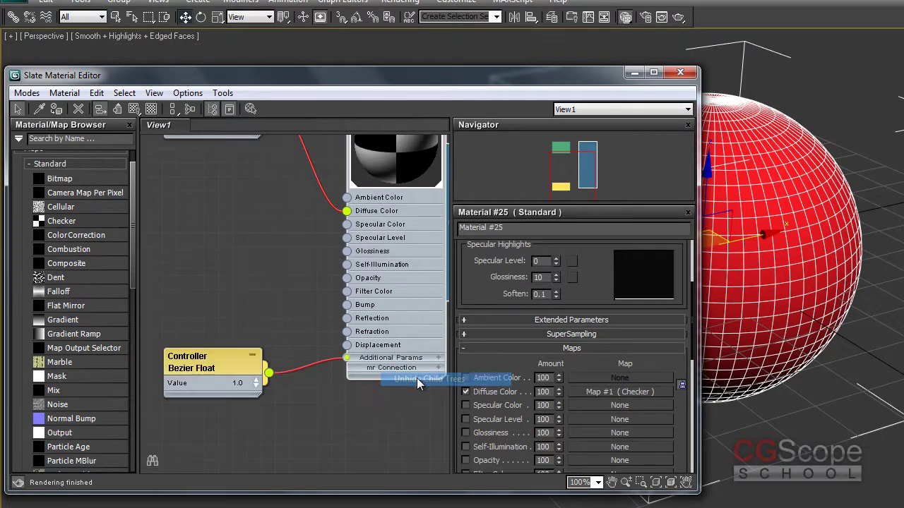
right_click(390, 360)
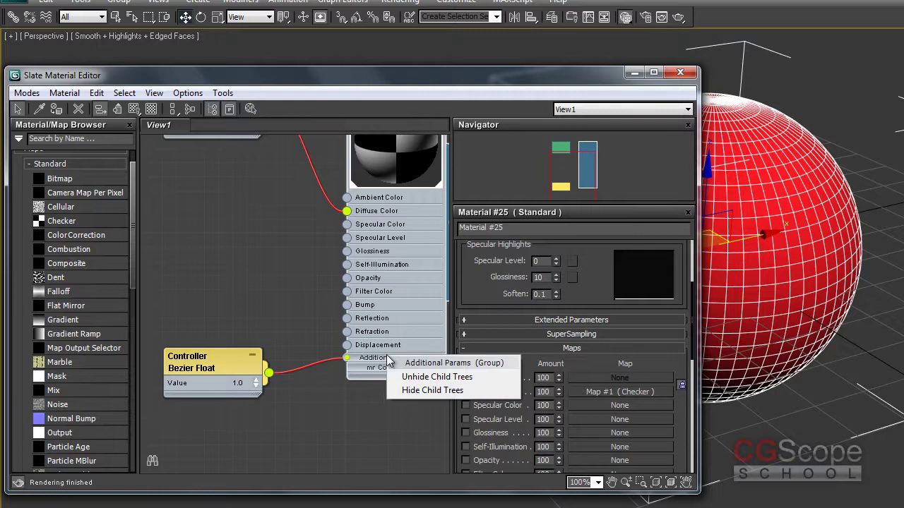
left_click(424, 390)
Step: Place the Checker node next to Material #25
key("z")
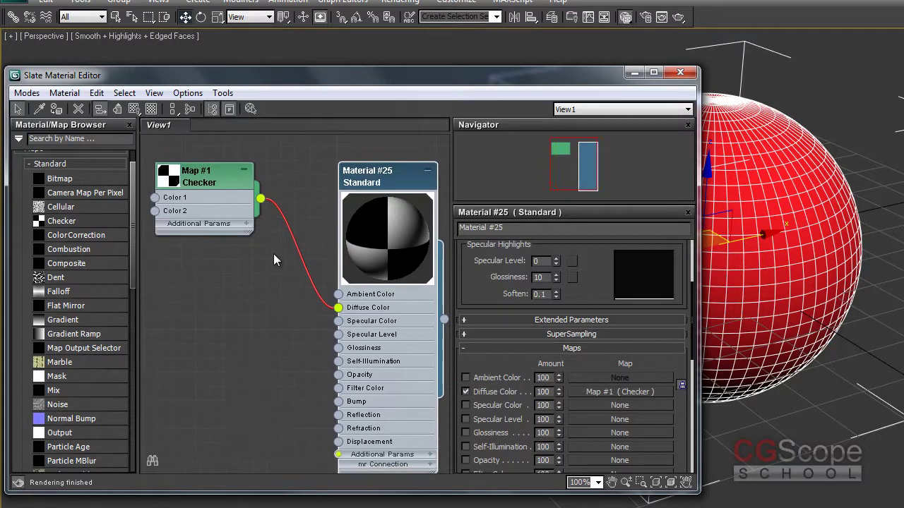
left_click_drag(222, 177, 222, 218)
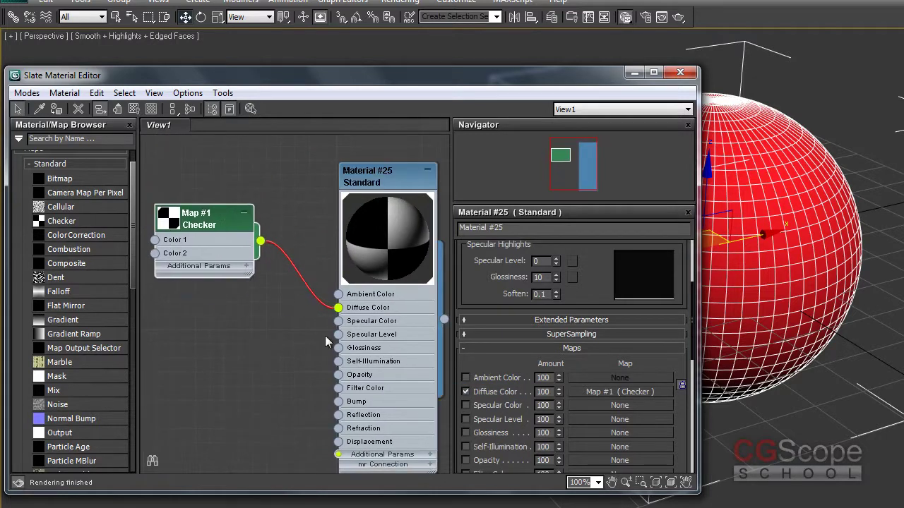
middle_click_drag(244, 344, 257, 303)
Step: Pan the Slate node graph, reposition the editor window and open the Modes menu
scroll(583, 363, "down", 2)
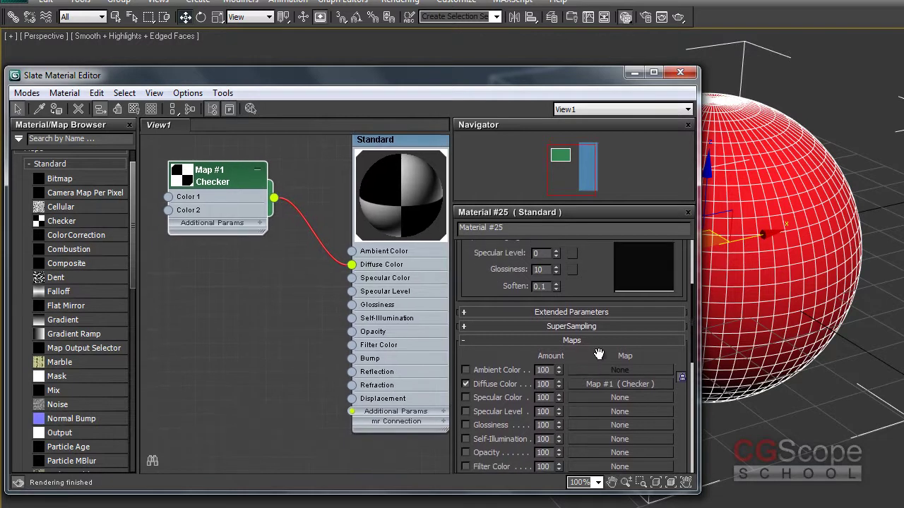
middle_click_drag(252, 275, 256, 262)
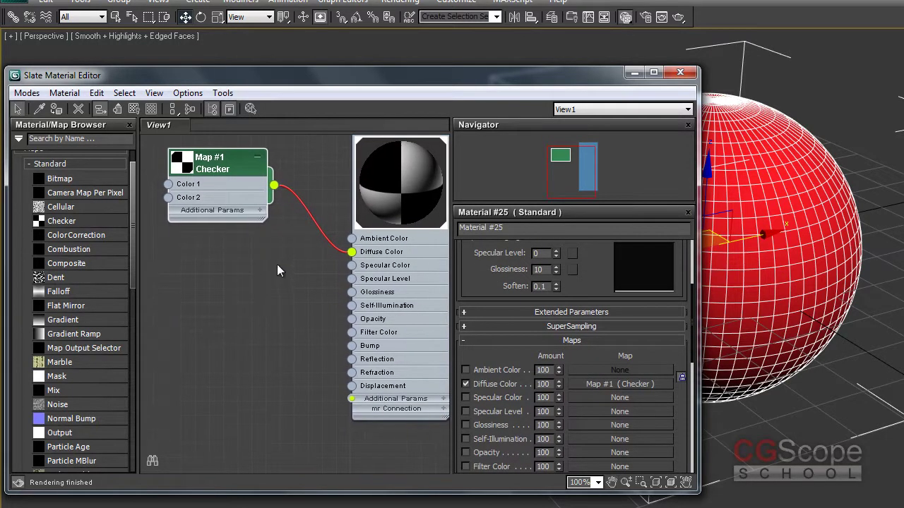
middle_click_drag(221, 329, 234, 325)
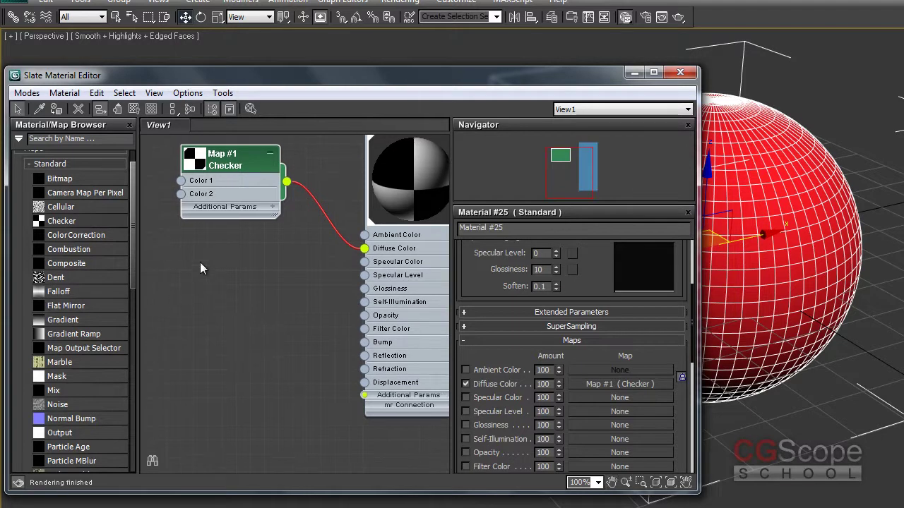
middle_click_drag(304, 254, 303, 279)
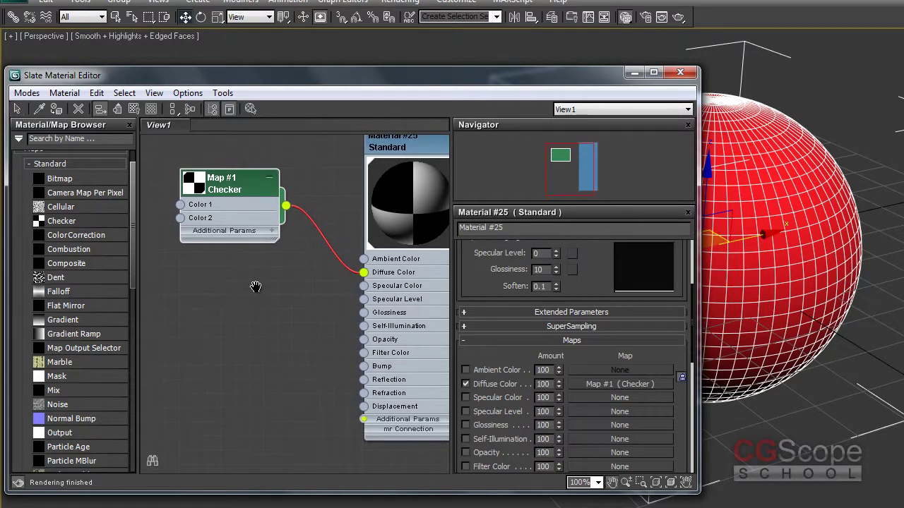
left_click_drag(586, 360, 596, 300)
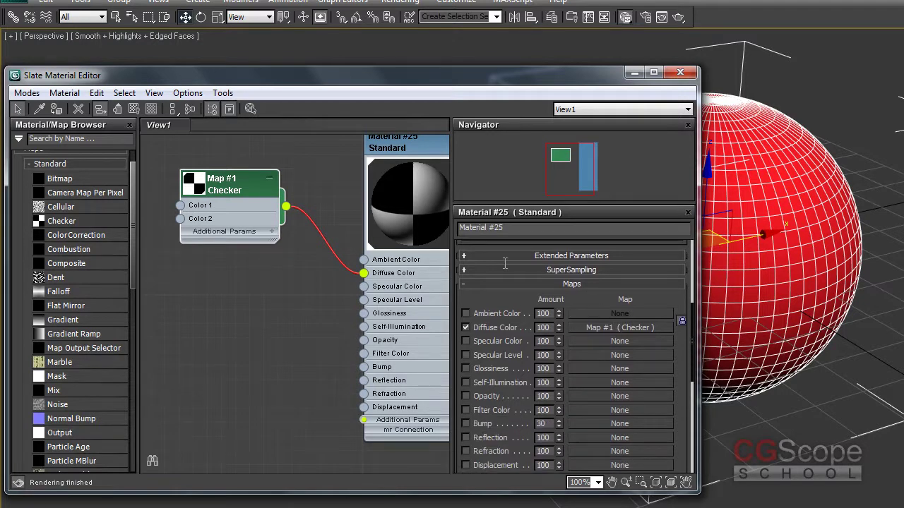
left_click_drag(460, 81, 543, 81)
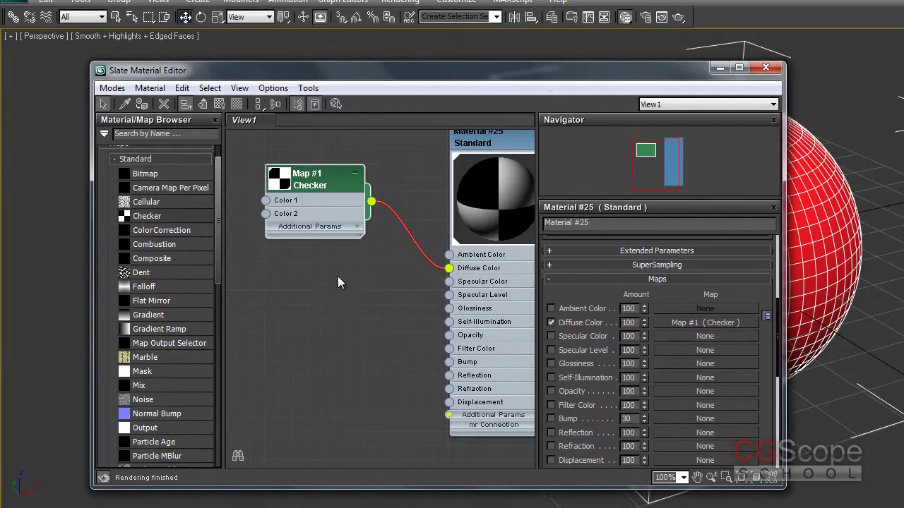
middle_click_drag(388, 167, 379, 165)
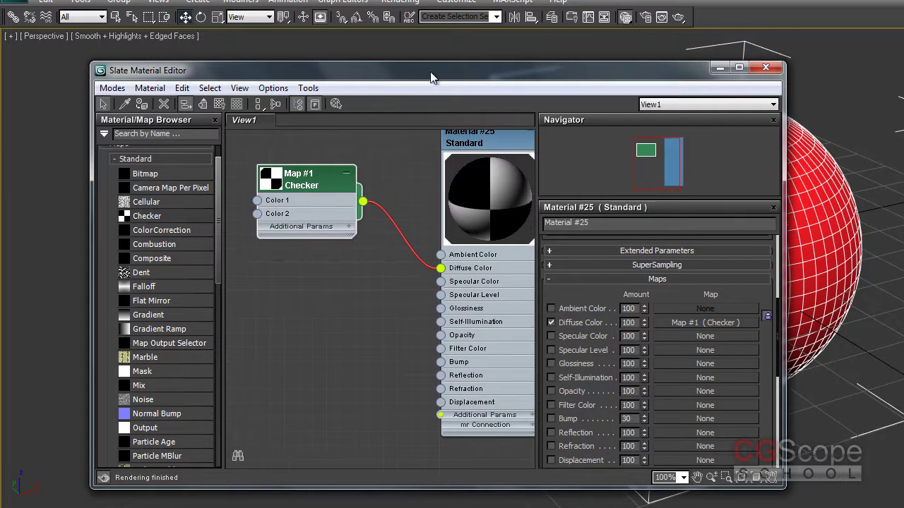
left_click_drag(429, 71, 422, 65)
left_click(105, 81)
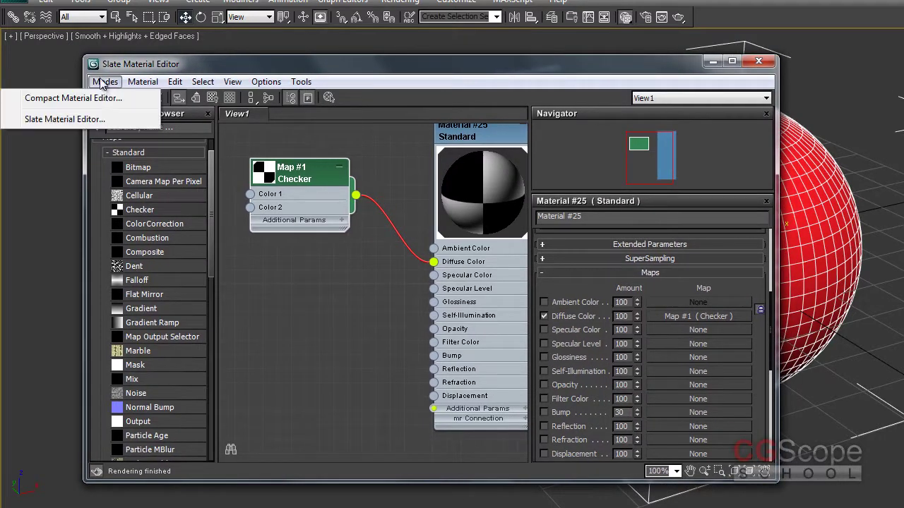
Step: Switch to the Compact Material Editor and eyedropper the sphere's Material #25 into it
left_click(102, 104)
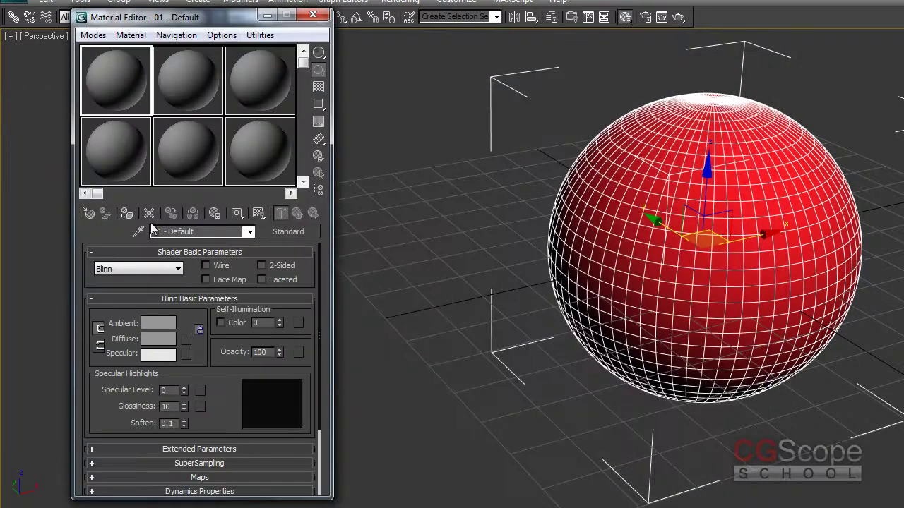
left_click(138, 231)
left_click(641, 186)
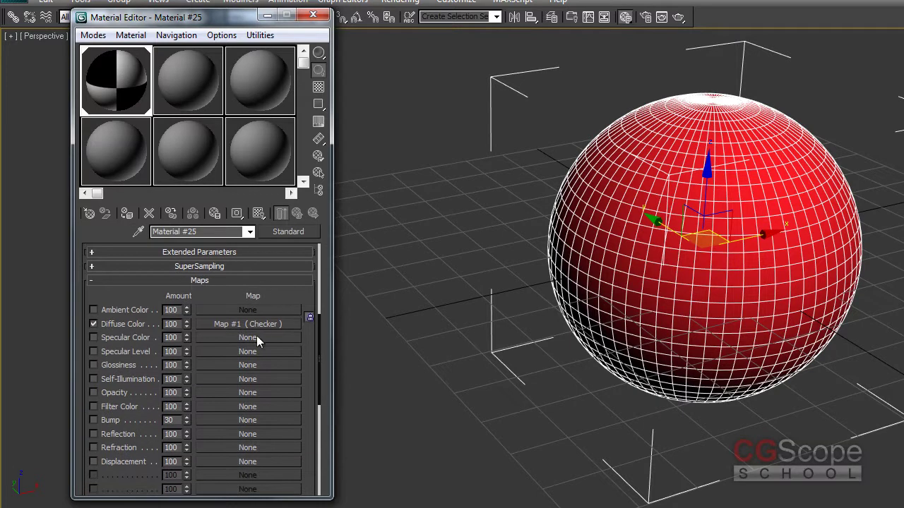
Step: Clear the Checker map from Diffuse Color, leaving Material #25 plain red with empty map slots
left_click_drag(253, 337, 252, 324)
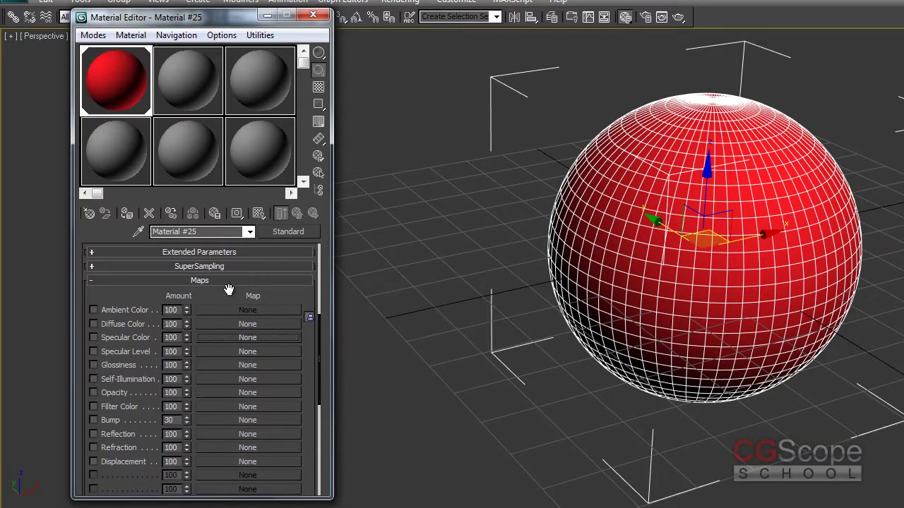
left_click_drag(228, 288, 233, 420)
mouse_move(228, 323)
left_mouse_down()
mouse_move(226, 308)
mouse_move(222, 332)
left_mouse_up()
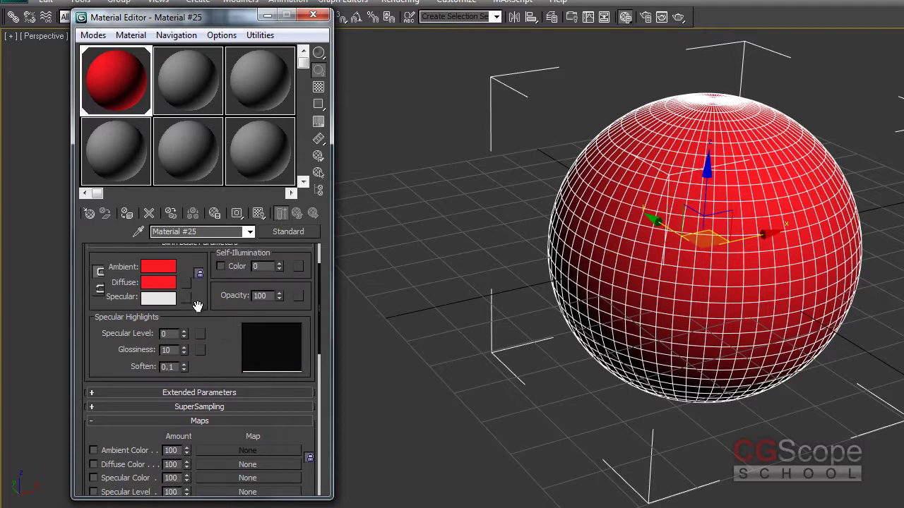
scroll(233, 298, "down", 4)
scroll(225, 368, "down", 1)
mouse_move(217, 274)
left_mouse_down()
mouse_move(218, 378)
mouse_move(232, 298)
left_mouse_up()
scroll(236, 316, "up", 2)
scroll(201, 288, "up", 3)
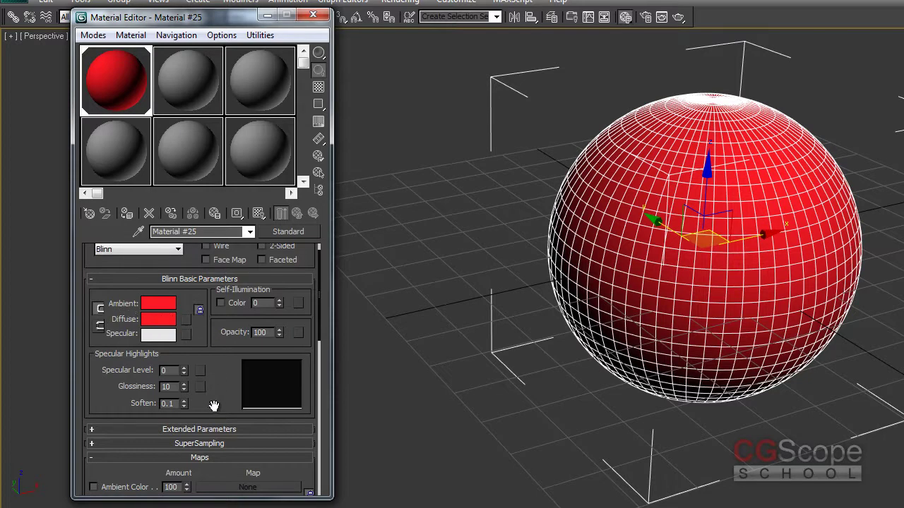
scroll(207, 331, "down", 5)
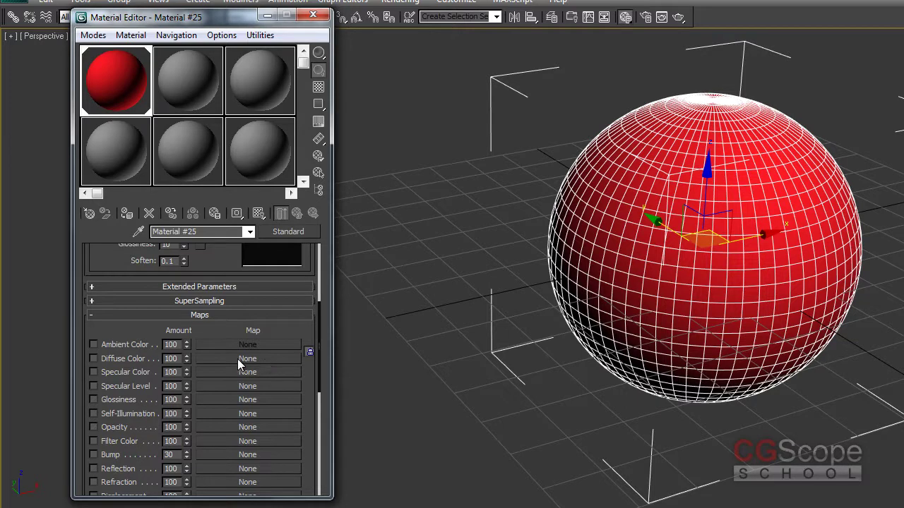
Step: Assign a new Checker map, Map #2, to Material #25's Diffuse Color slot
left_click(263, 357)
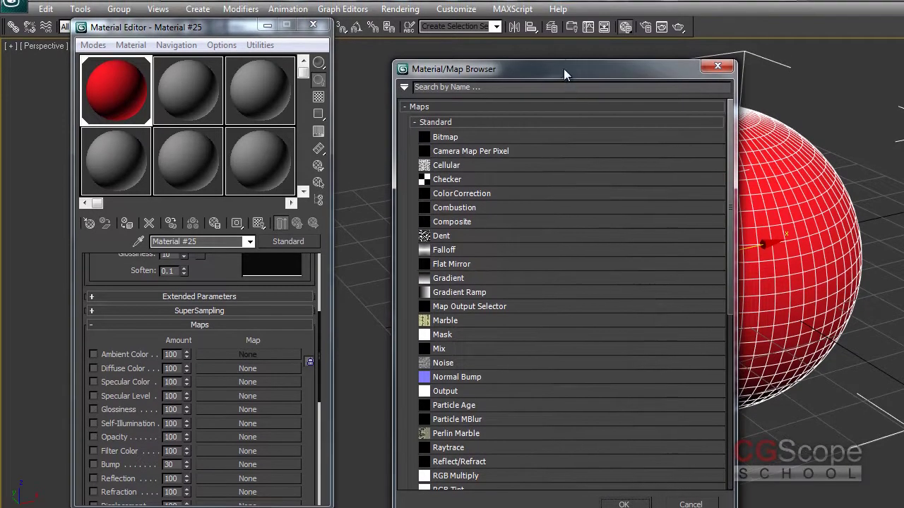
left_click_drag(563, 69, 576, 44)
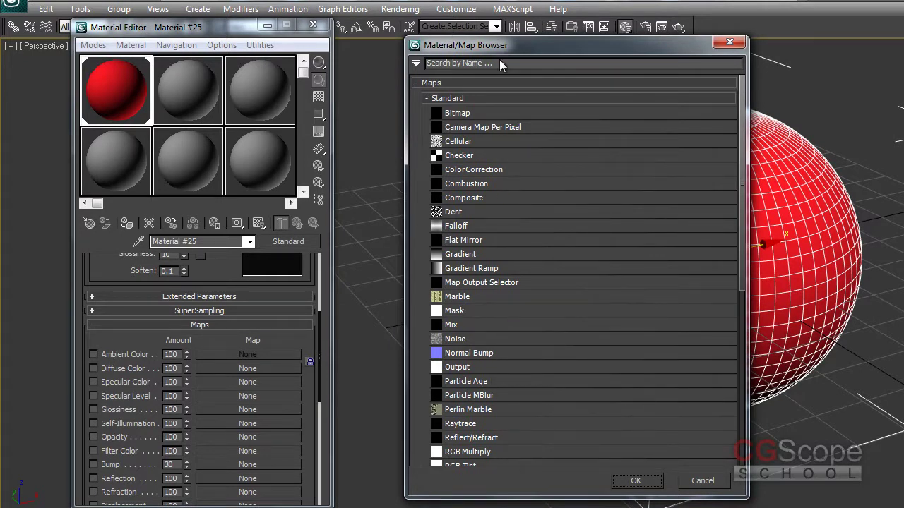
left_click(458, 155)
left_click(636, 480)
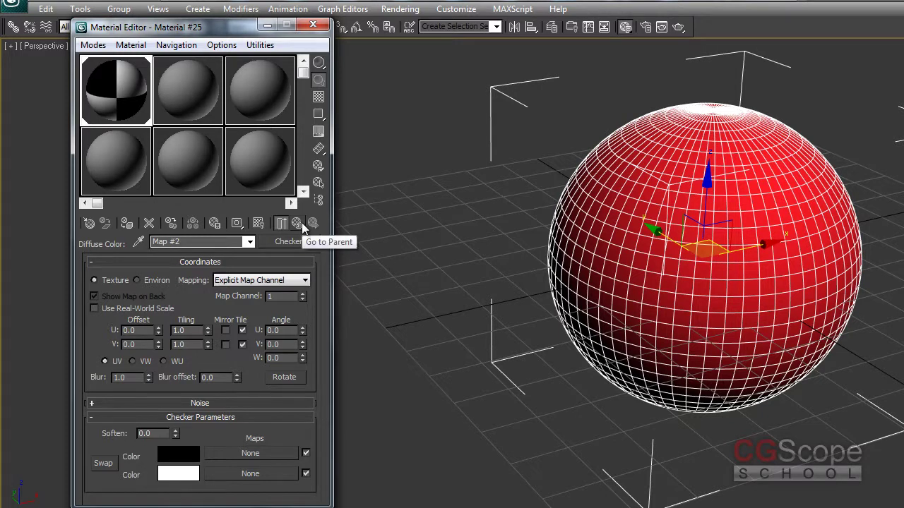
Step: Inspect the diffuse Checker map's settings, then return to Material #25's map list
left_click(302, 225)
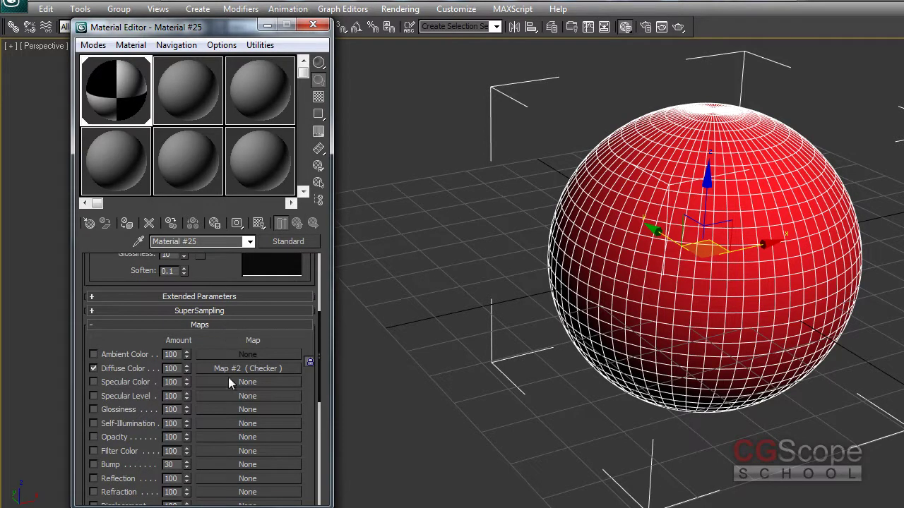
left_click(240, 368)
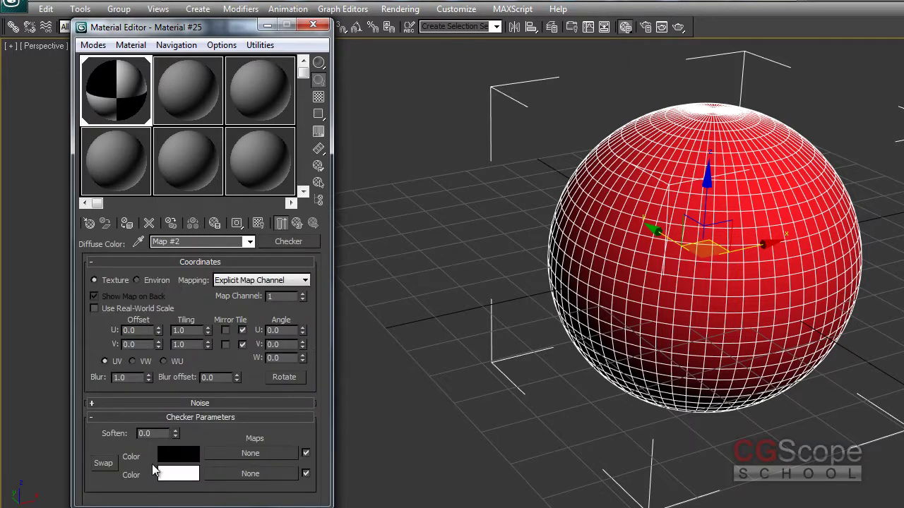
left_click(297, 221)
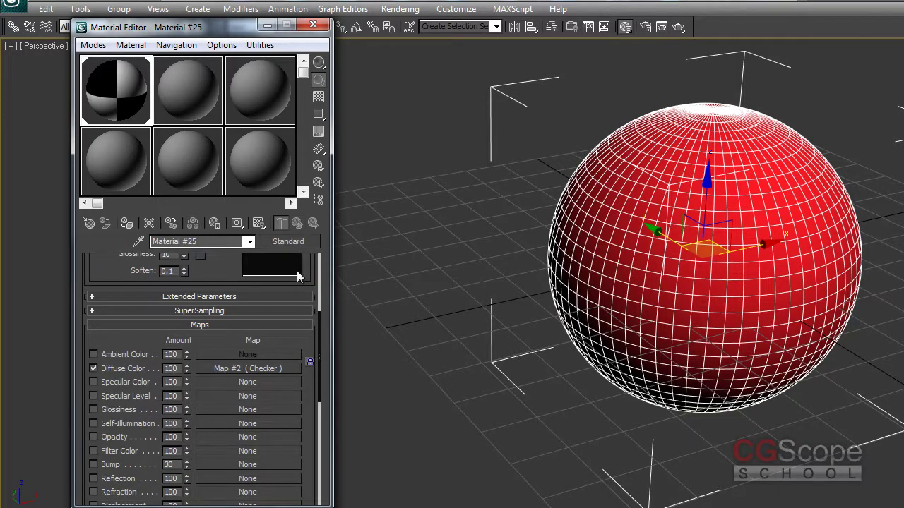
Step: Switch to the Slate Material Editor and separate the Map #1 and Map #2 nodes
left_click(92, 45)
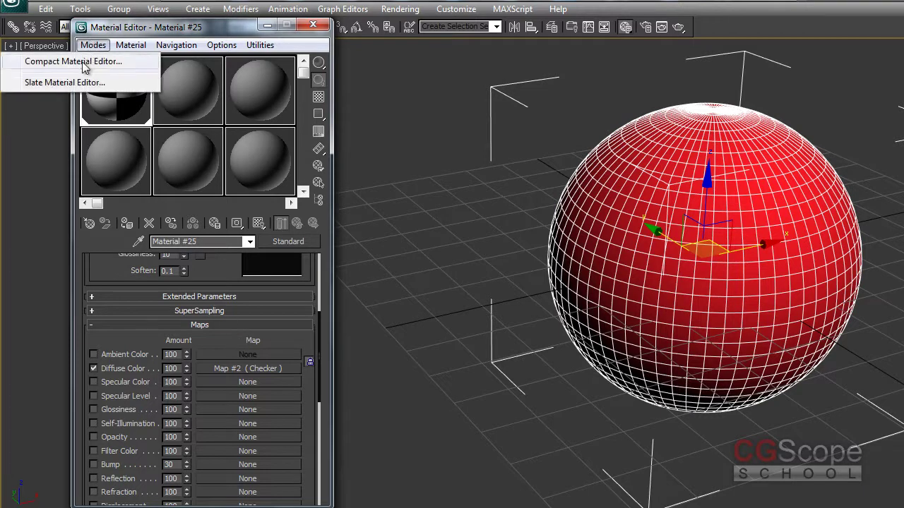
left_click(74, 82)
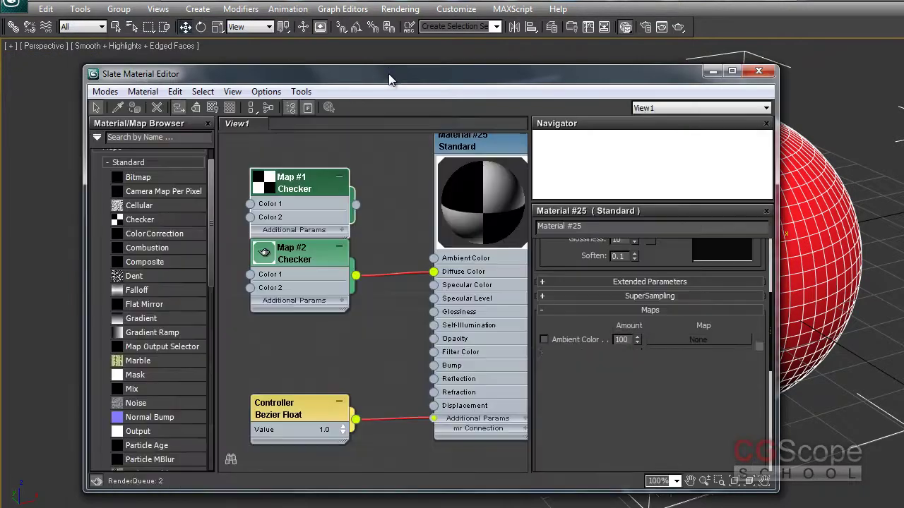
left_click_drag(382, 70, 364, 80)
left_click_drag(297, 267, 282, 295)
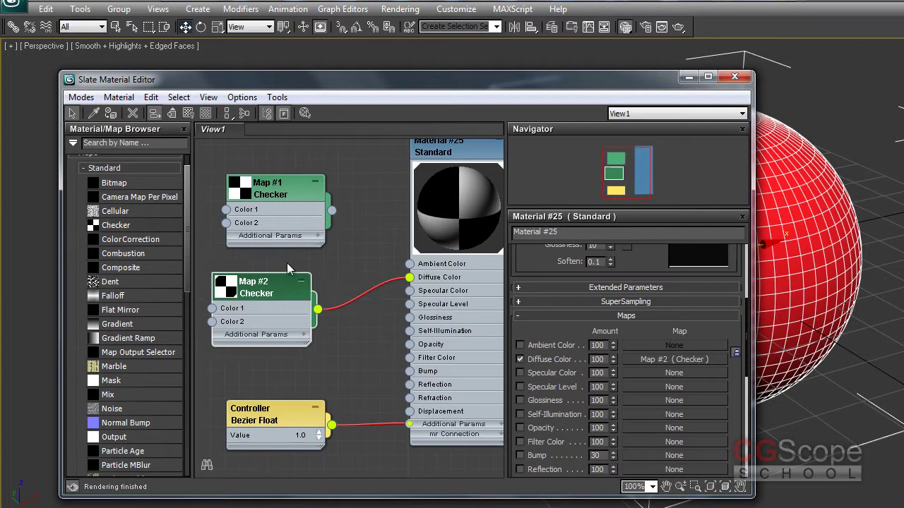
left_click_drag(278, 181, 291, 166)
Step: Delete the unused Map #1 Checker node and move Map #2 up in the graph
key("Delete")
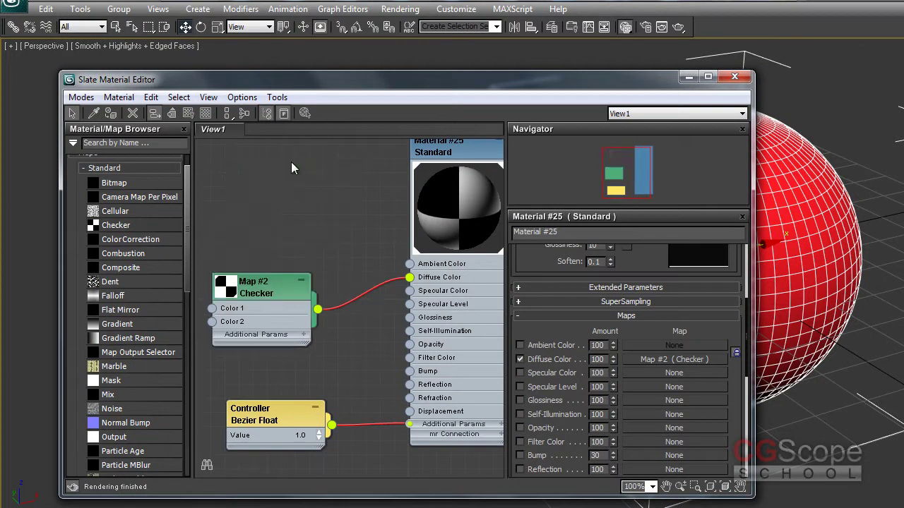
left_click_drag(277, 286, 276, 201)
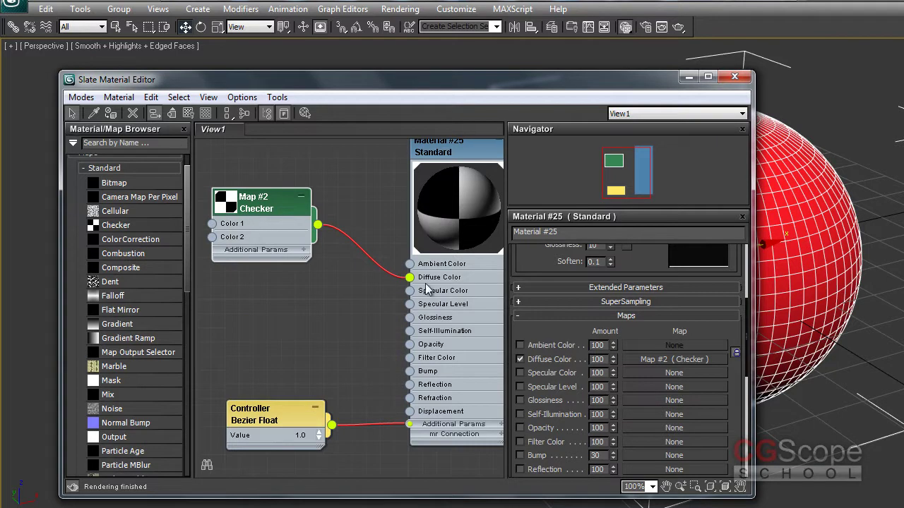
middle_click_drag(365, 305, 337, 308)
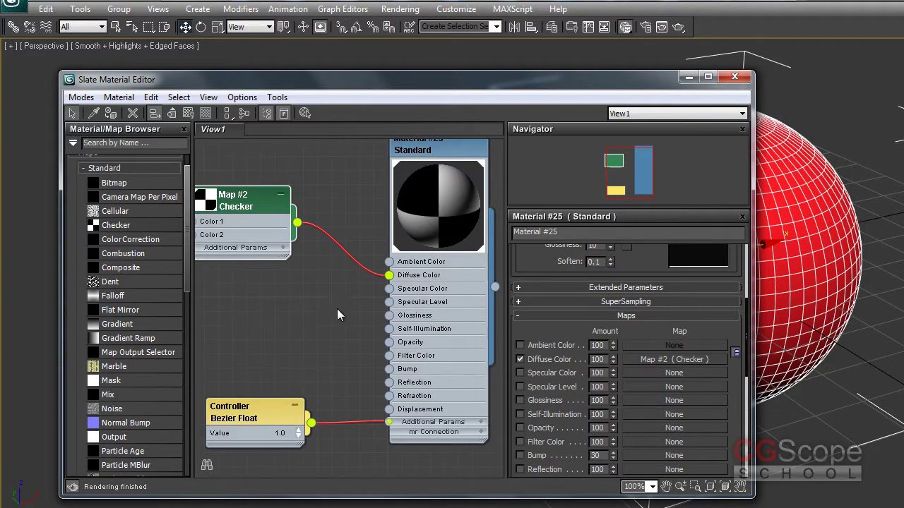
middle_click_drag(340, 191, 355, 210)
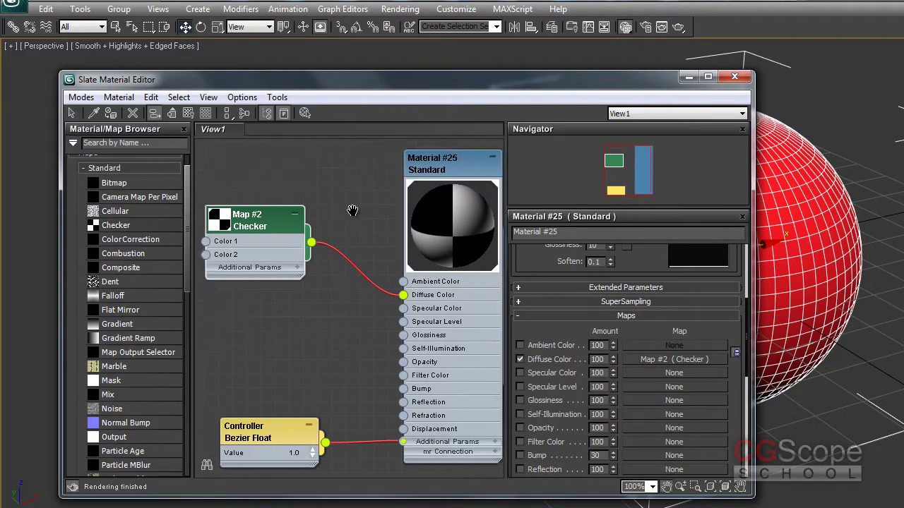
Step: Open Map #2 Checker's parameters, showing Explicit Map Channel 1 and 1.0 tiling
left_click(463, 169)
middle_click_drag(338, 350, 333, 336)
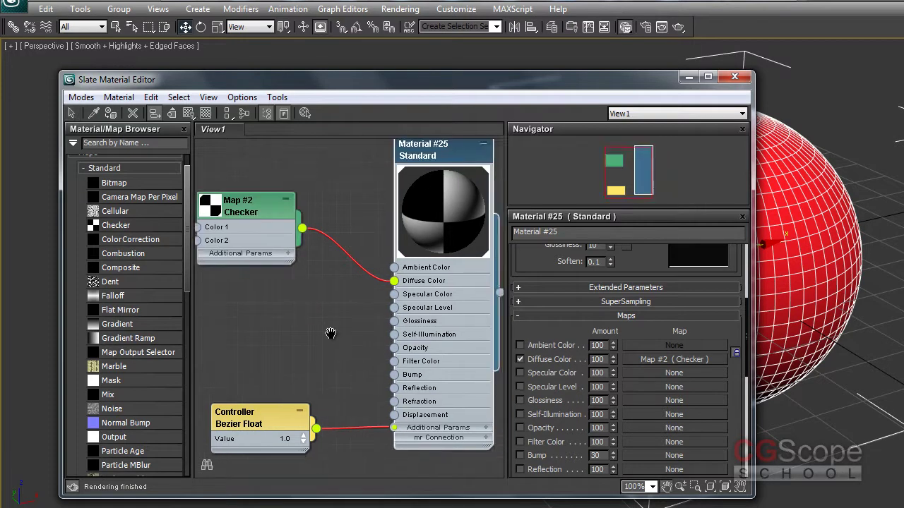
middle_click_drag(356, 209, 358, 219)
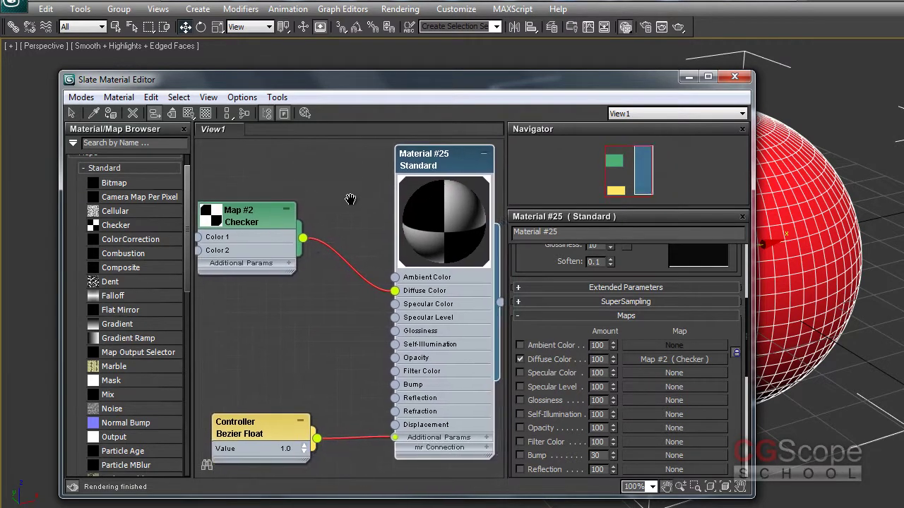
double_click(262, 222)
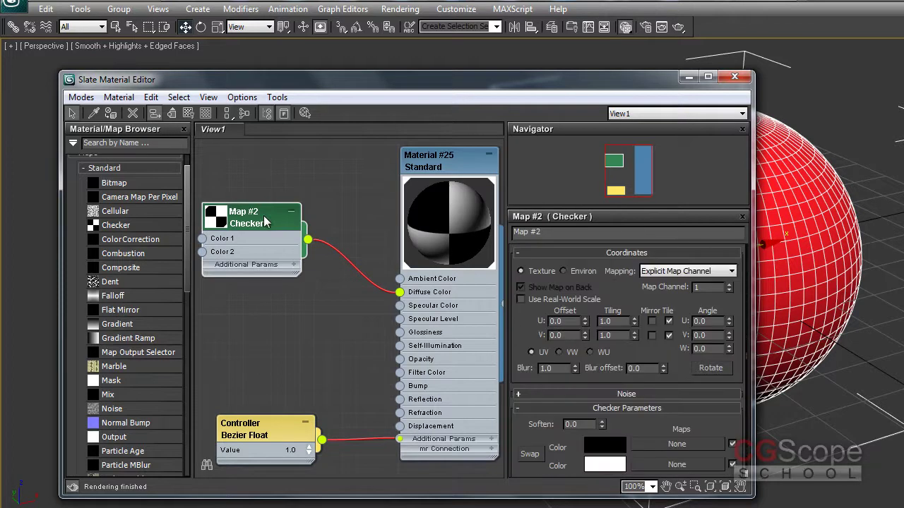
scroll(527, 330, "down", 1)
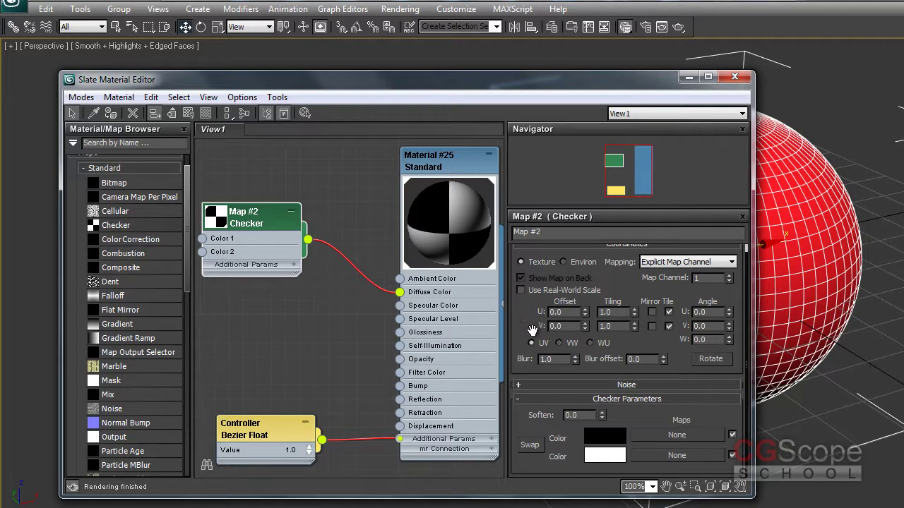
left_click_drag(632, 288, 627, 298)
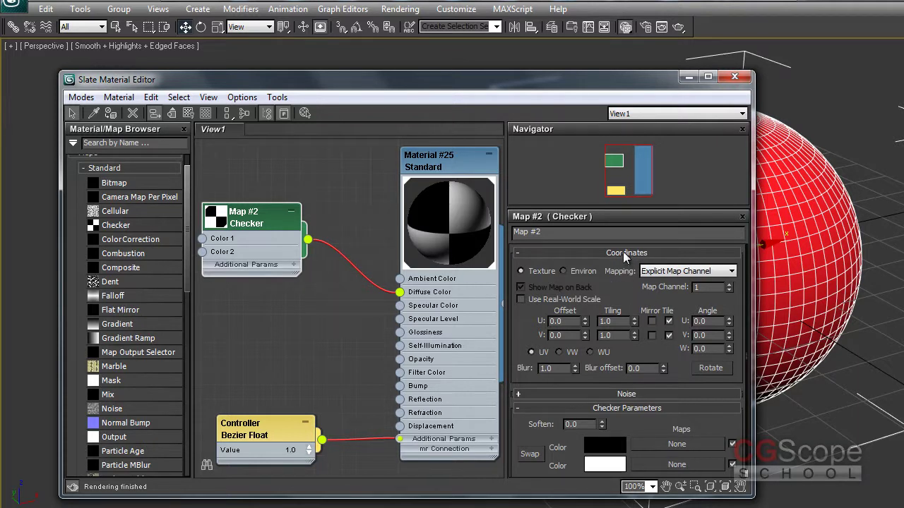
Step: Collapse the Coordinates and Noise rollouts, leaving only Checker Parameters open
left_click(623, 254)
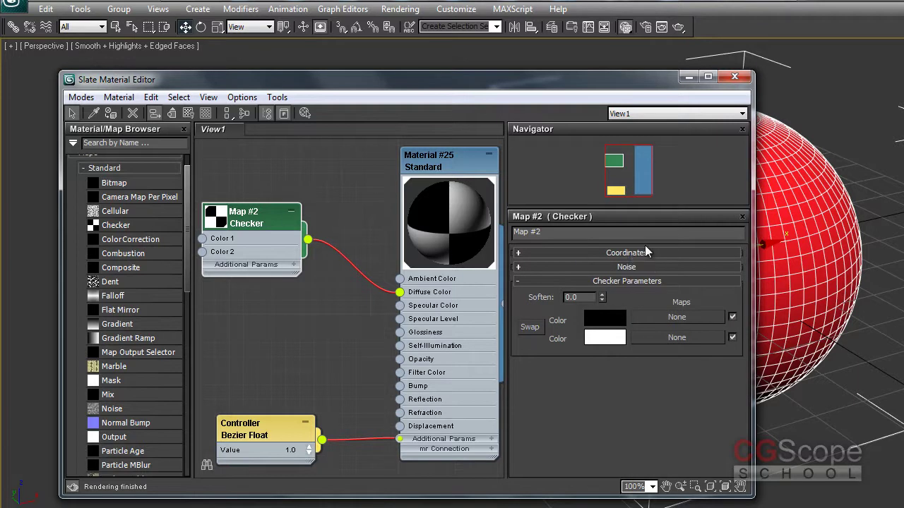
left_click(607, 265)
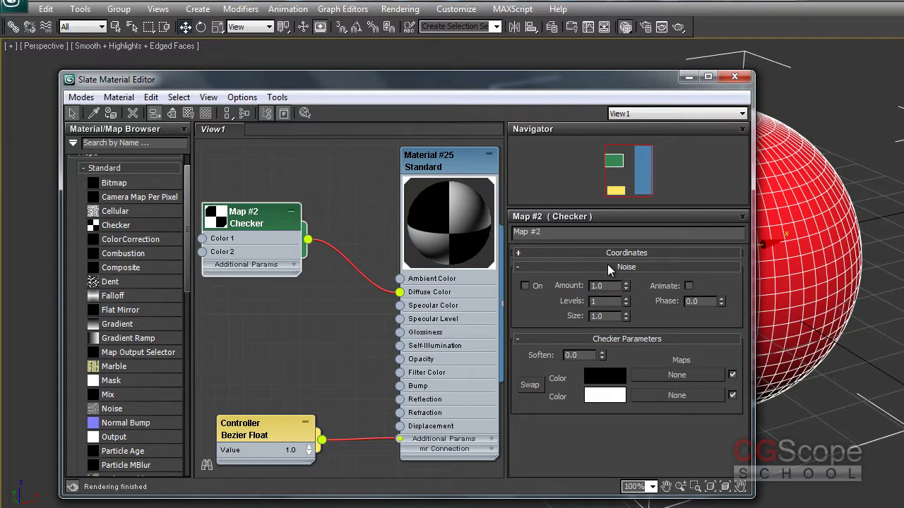
left_click(517, 267)
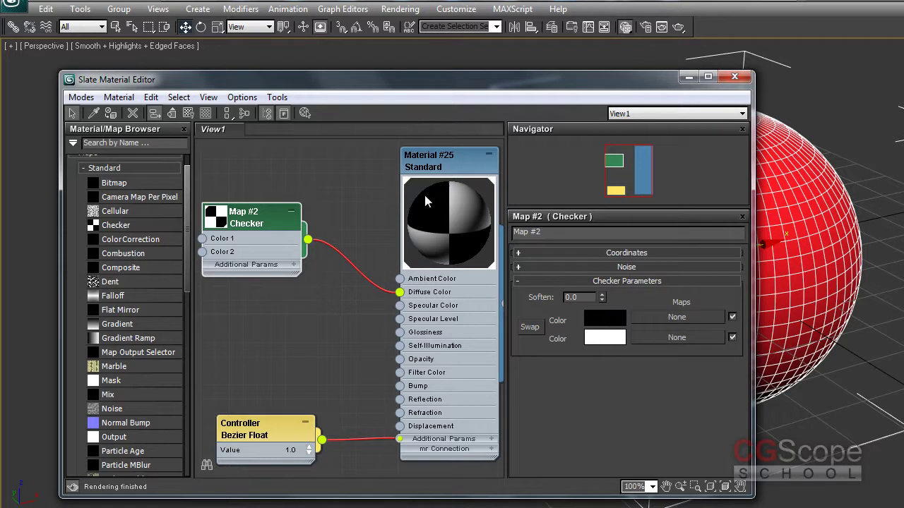
Step: Set the checker's Color 1 to blue and Color 2 to yellow
left_click(604, 318)
left_click(357, 92)
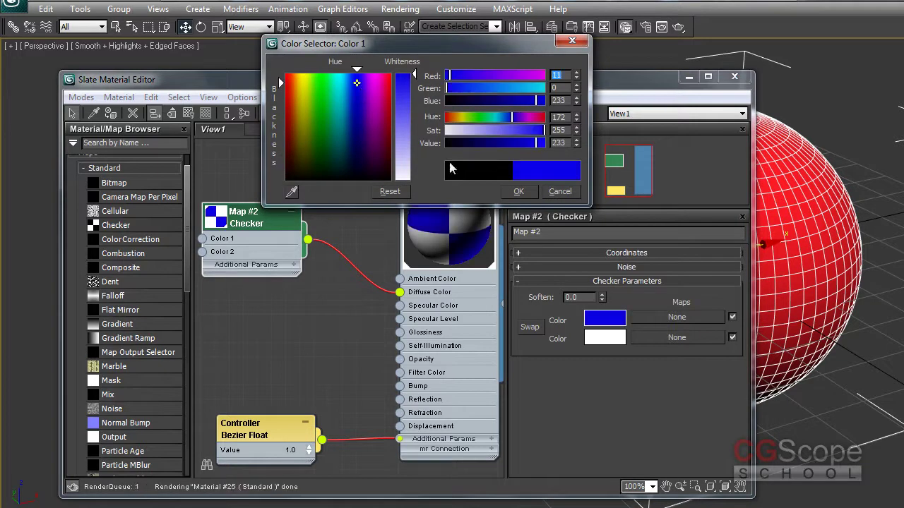
left_click(518, 191)
left_click(604, 337)
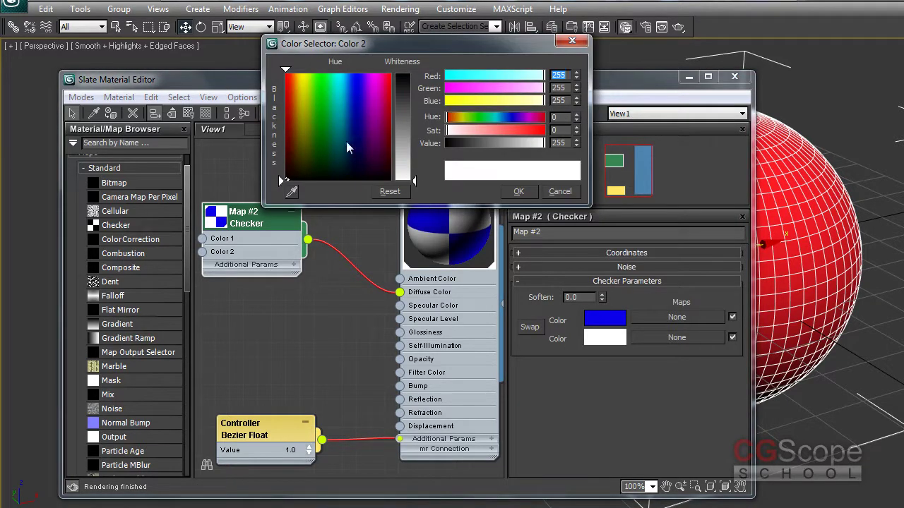
left_click_drag(305, 156, 300, 77)
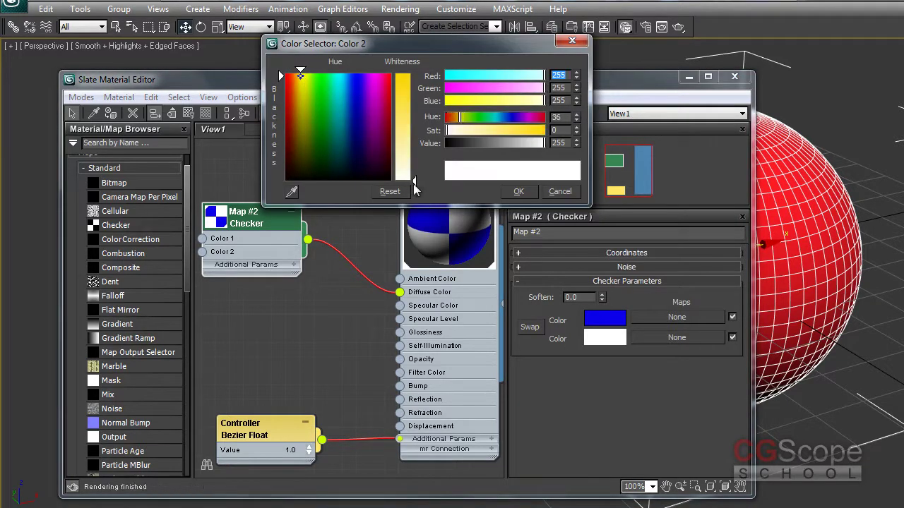
left_click(518, 192)
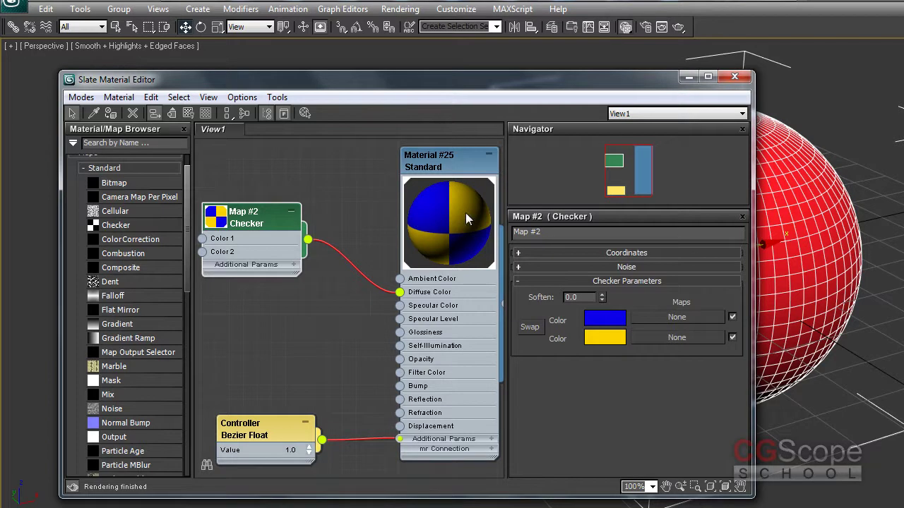
Step: Compare the swapped checker colours, then raise Soften to 0.12
left_click_drag(598, 82, 581, 79)
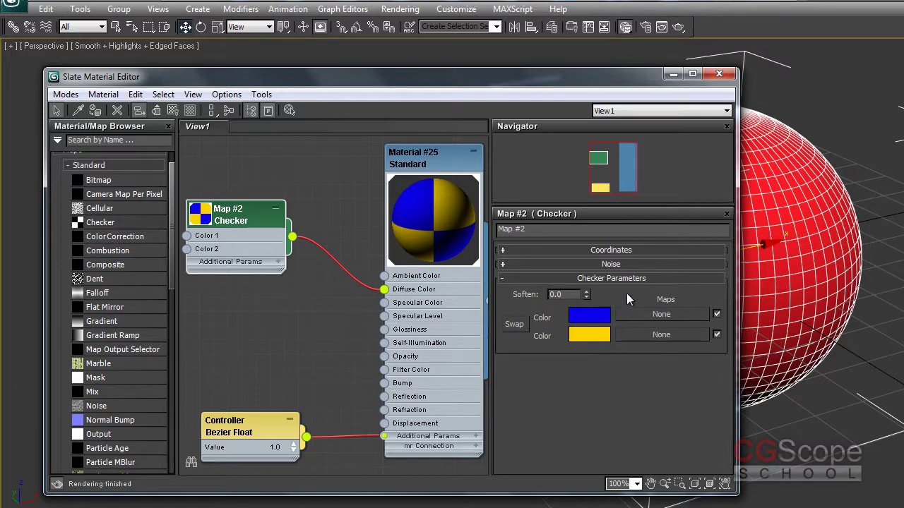
left_click(512, 326)
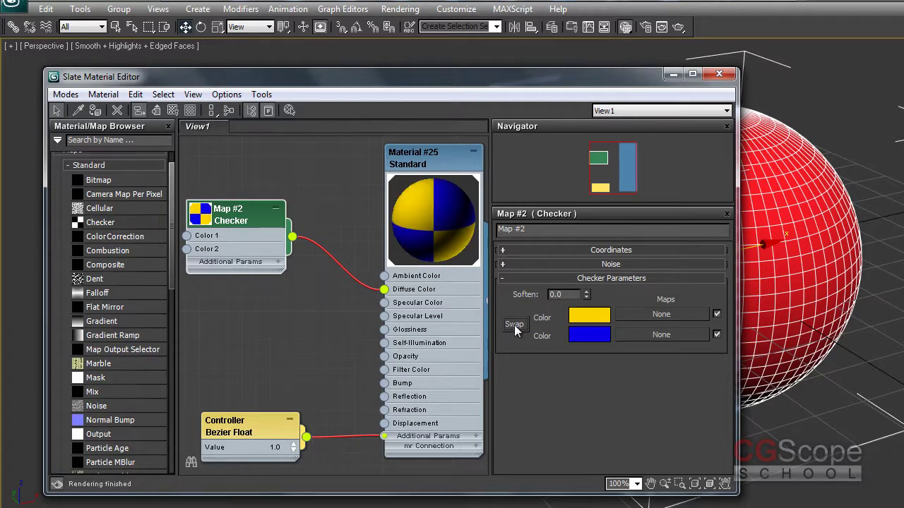
left_click(514, 325)
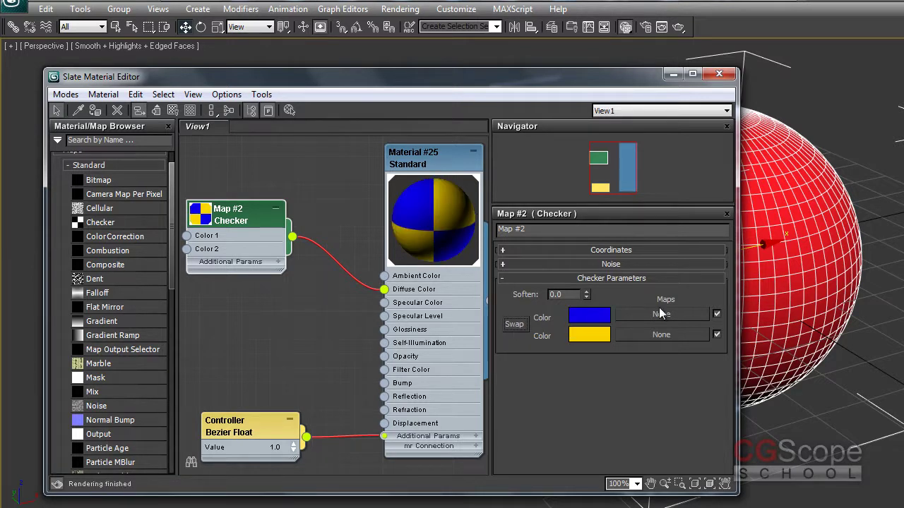
left_click(586, 294)
left_click(586, 291)
left_click(586, 291)
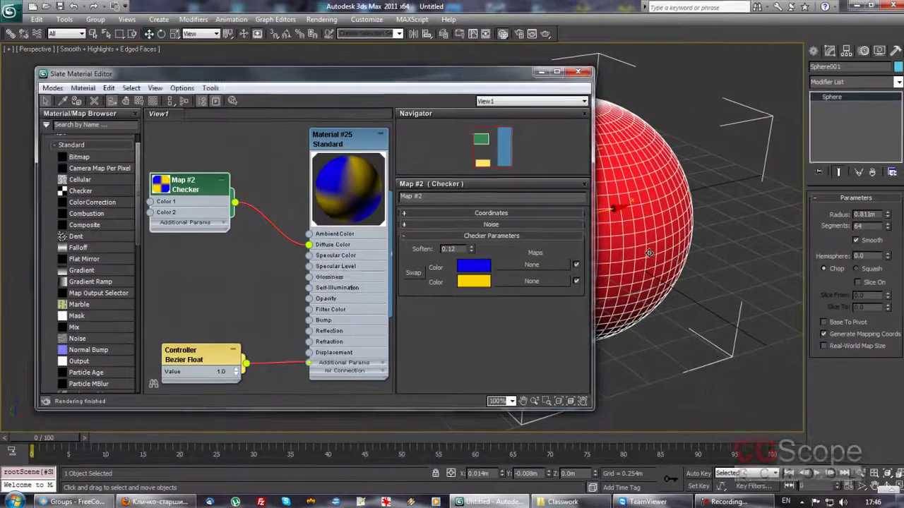
key("shift+q")
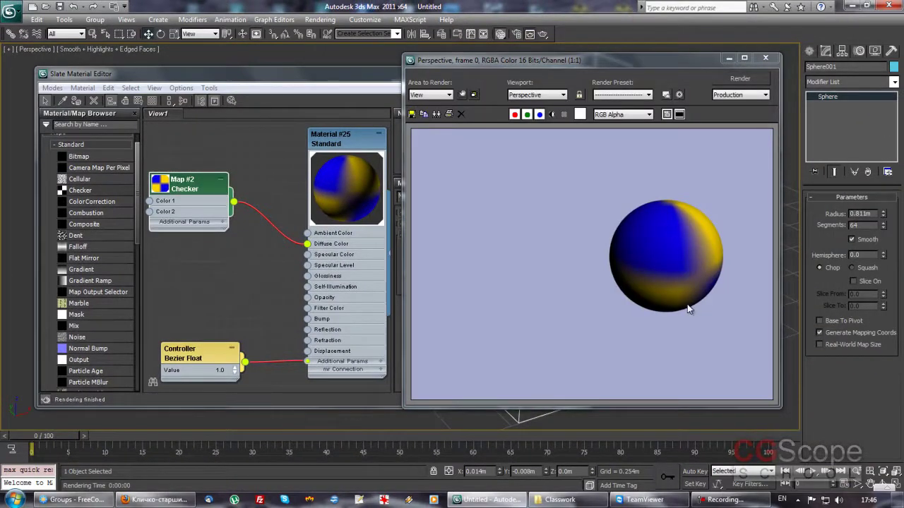
left_click(766, 57)
left_click_drag(374, 84, 381, 79)
middle_click_drag(283, 171, 272, 180)
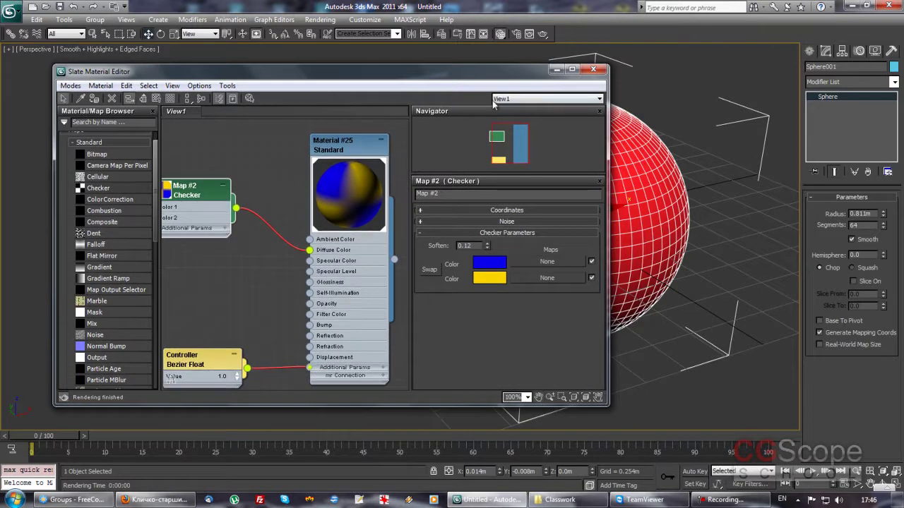
left_click_drag(486, 77, 384, 75)
middle_click_drag(578, 152, 560, 154)
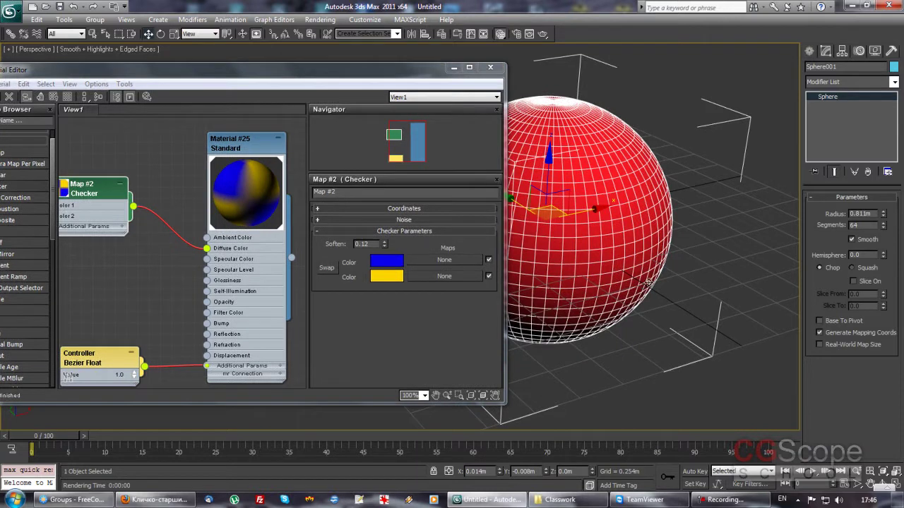
scroll(648, 283, "up", 2)
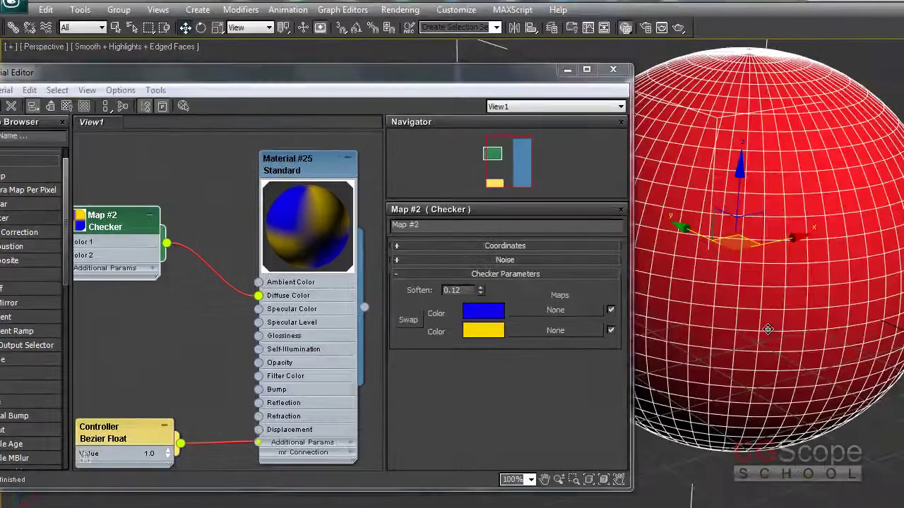
middle_click_drag(768, 329, 440, 106, "alt")
mouse_move(438, 75)
left_mouse_down()
mouse_move(552, 86)
mouse_move(540, 78)
left_mouse_up()
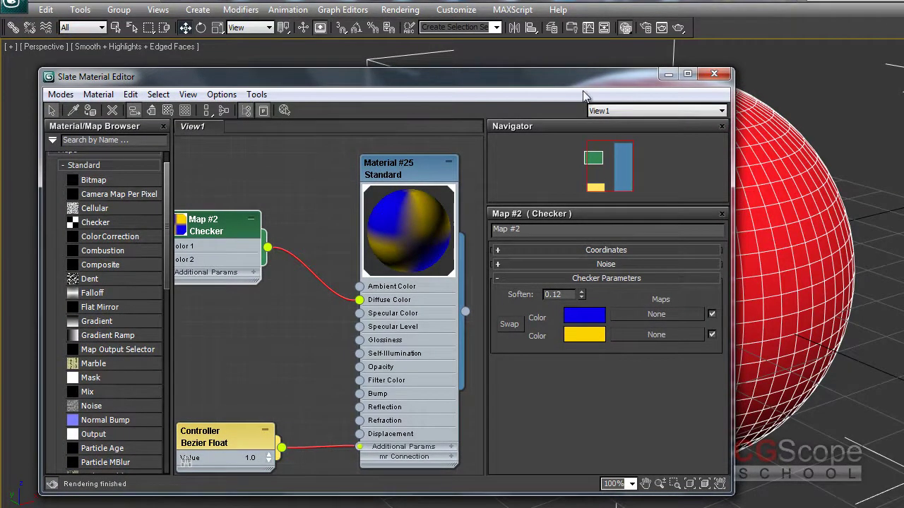
mouse_move(578, 77)
left_mouse_down()
mouse_move(541, 70)
mouse_move(563, 69)
left_mouse_up()
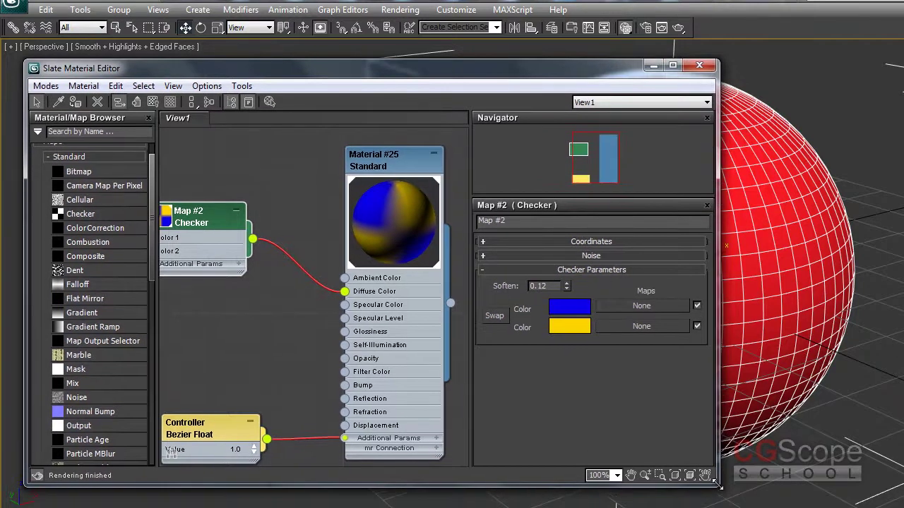
left_click_drag(718, 486, 727, 500)
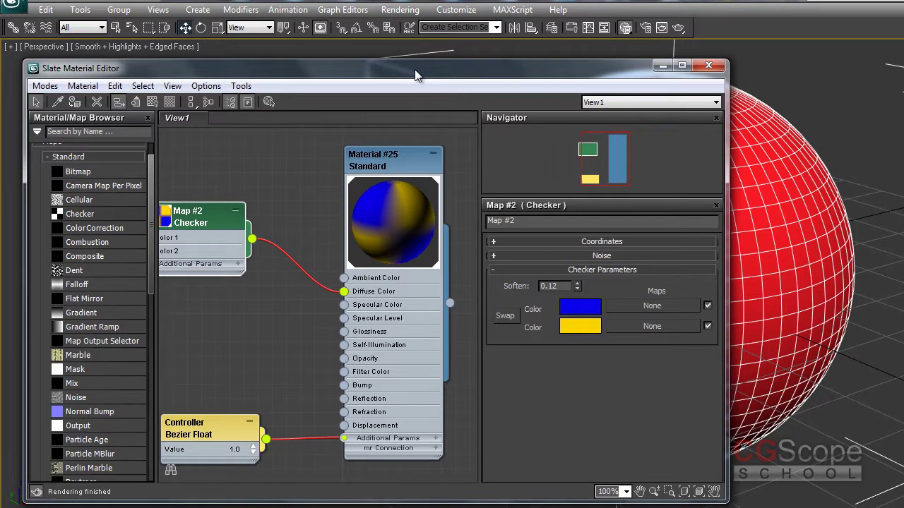
left_click_drag(415, 69, 413, 67)
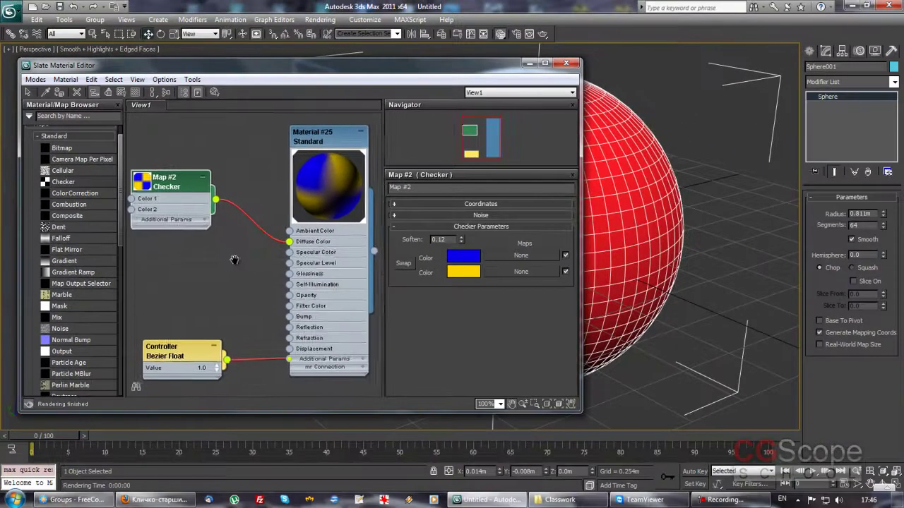
middle_click_drag(225, 265, 233, 266)
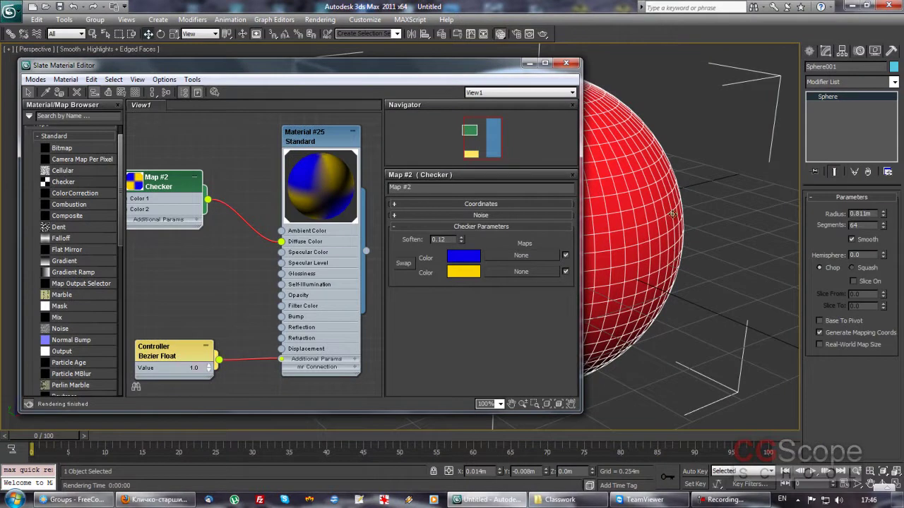
mouse_move(256, 280)
middle_mouse_down()
mouse_move(239, 281)
mouse_move(248, 284)
middle_mouse_up()
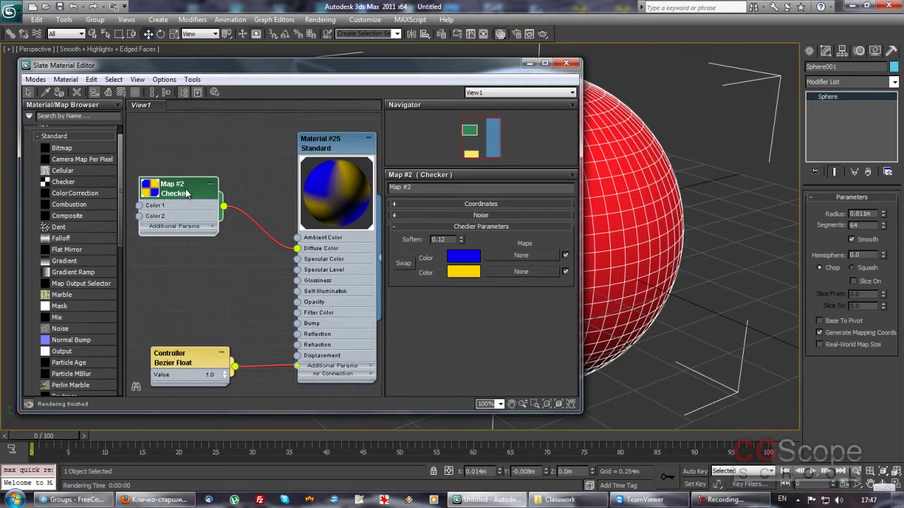
left_click(342, 141)
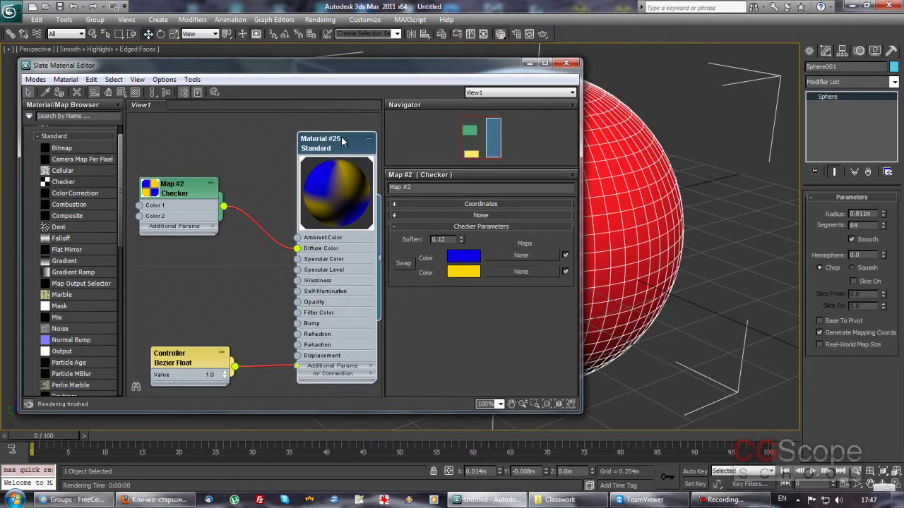
left_click(181, 191)
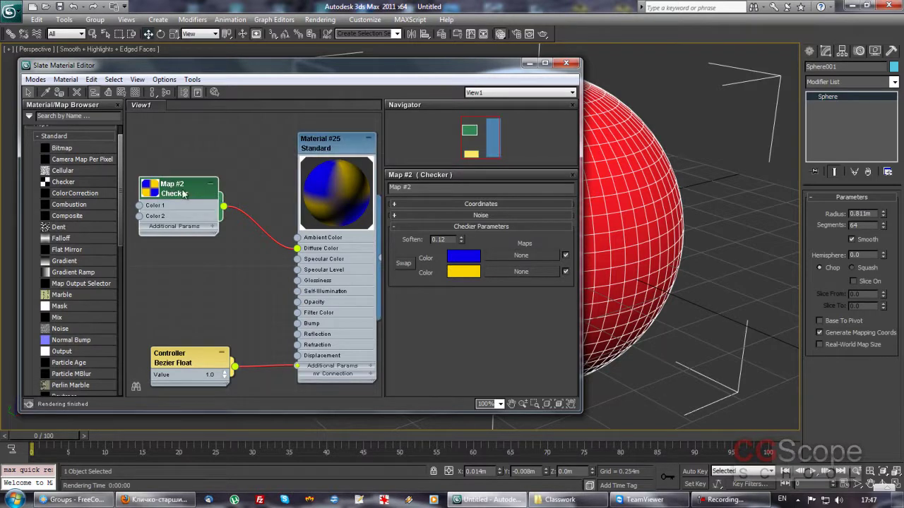
left_click(345, 147)
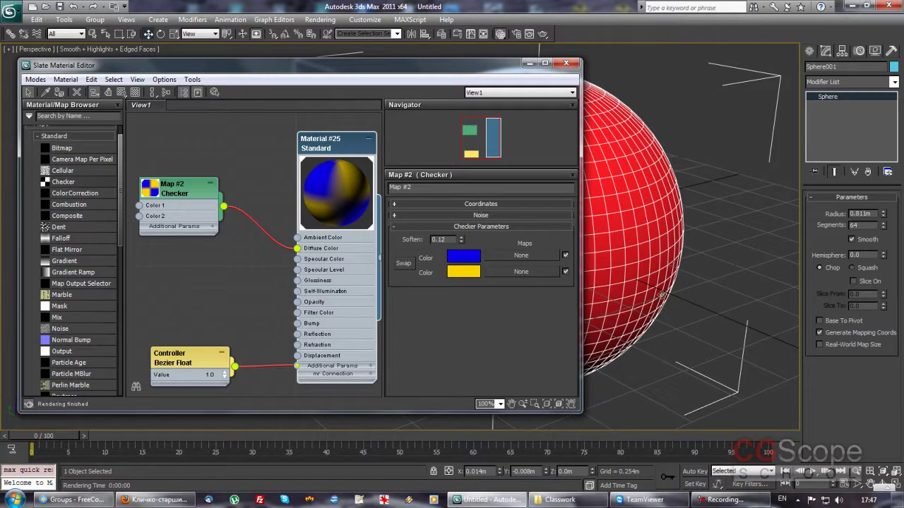
left_click(180, 190)
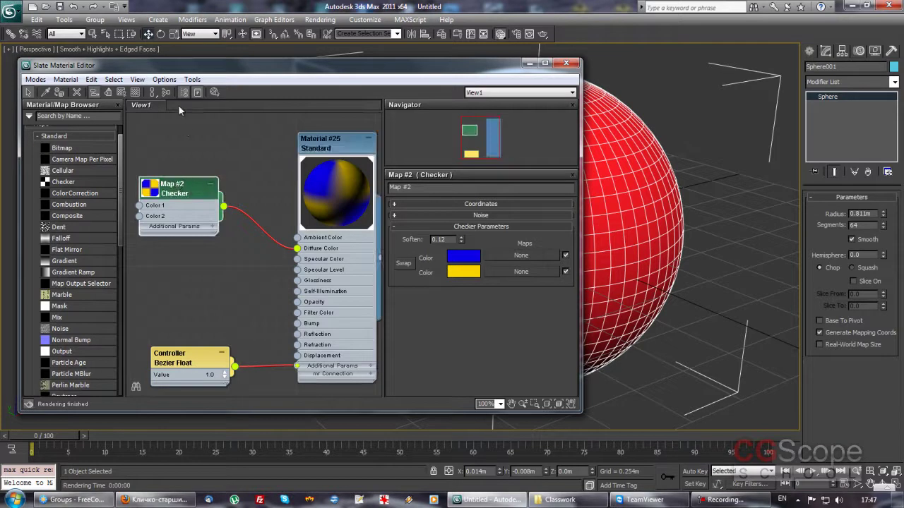
Step: Turn on Show Standard Map in Viewport and frame the shaded sphere without edges (F4)
left_click(120, 94)
left_click(121, 93)
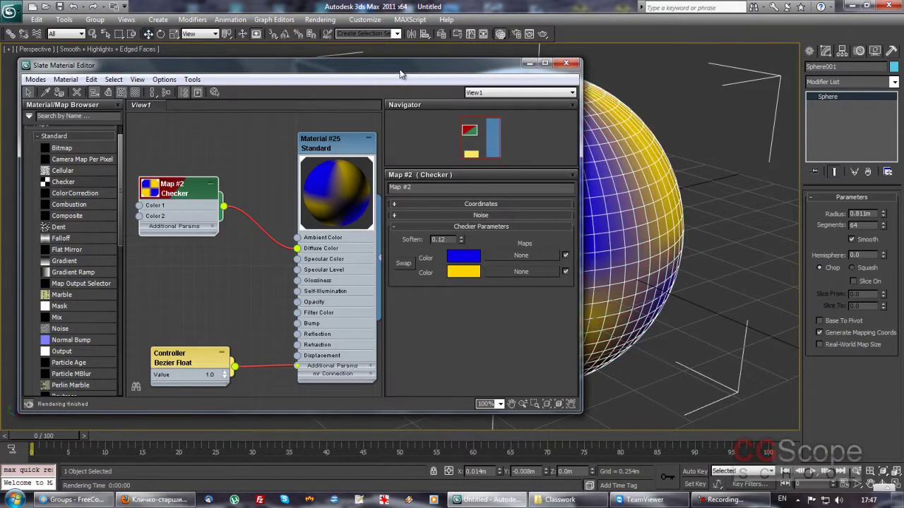
left_click_drag(318, 65, 218, 61)
middle_click_drag(587, 201, 685, 198, "alt")
key("F4")
scroll(685, 232, "down", 5)
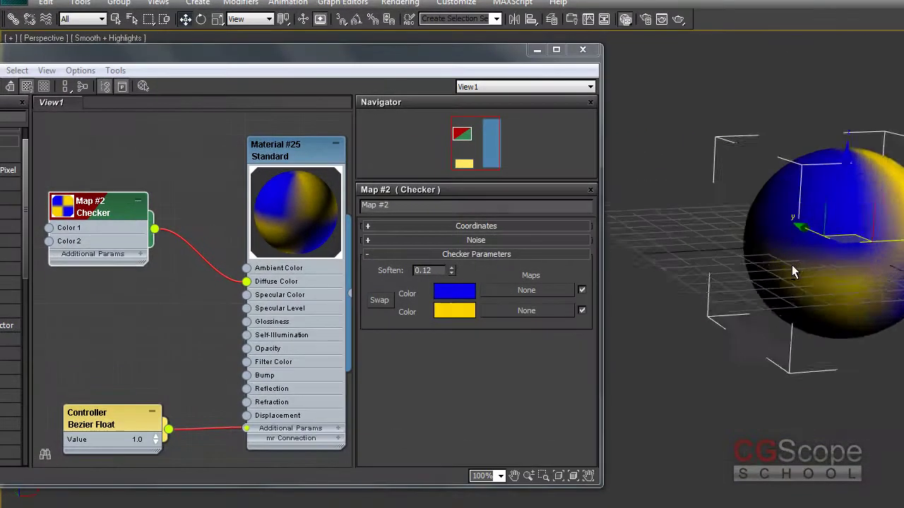
scroll(791, 265, "up", 3)
middle_click_drag(817, 269, 761, 290)
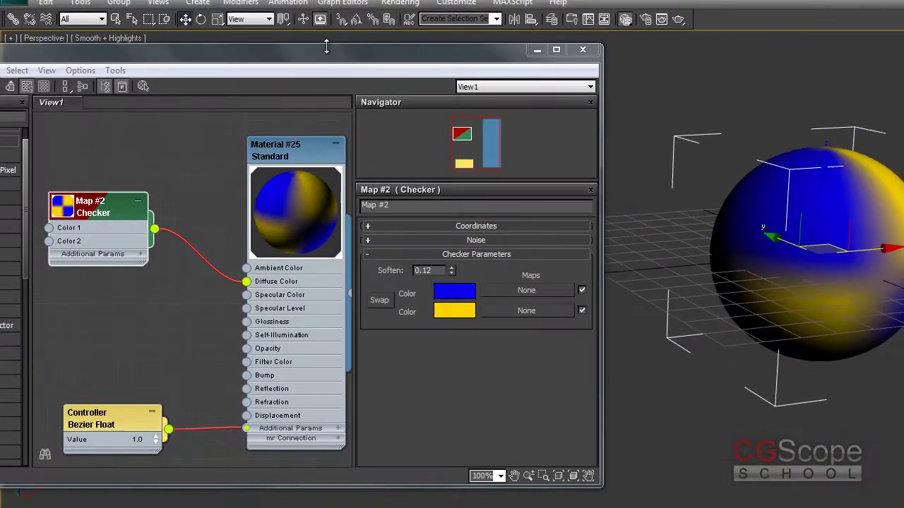
left_click_drag(325, 55, 417, 57)
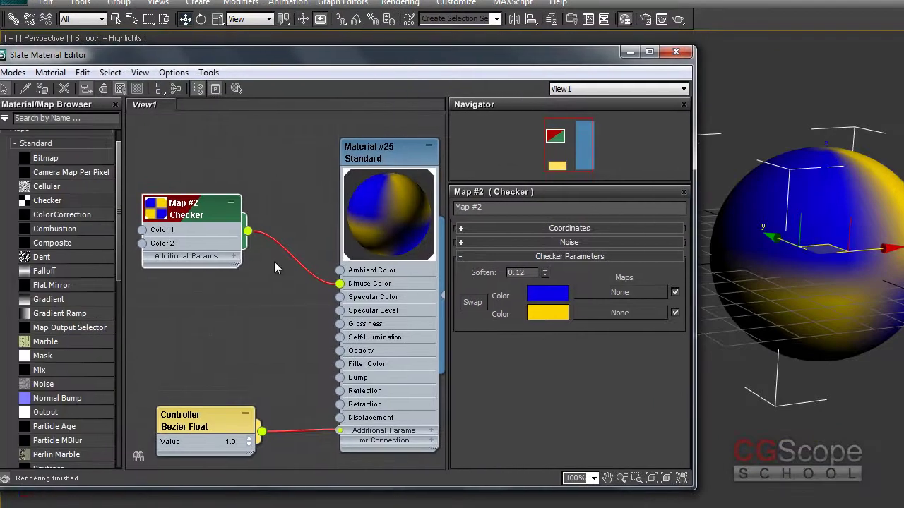
Step: Toggle viewport map display from the Map #2 and Material #25 nodes, leaving the checker shown
left_click(212, 209)
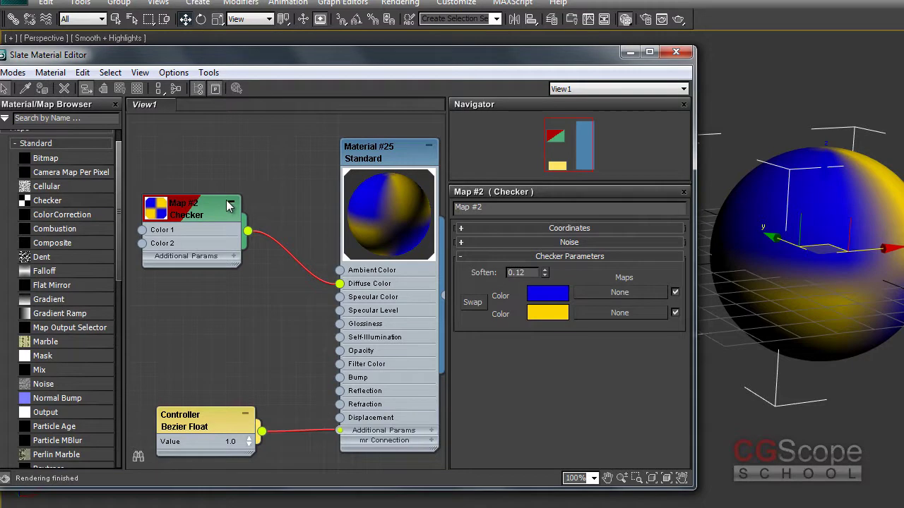
left_click(187, 212)
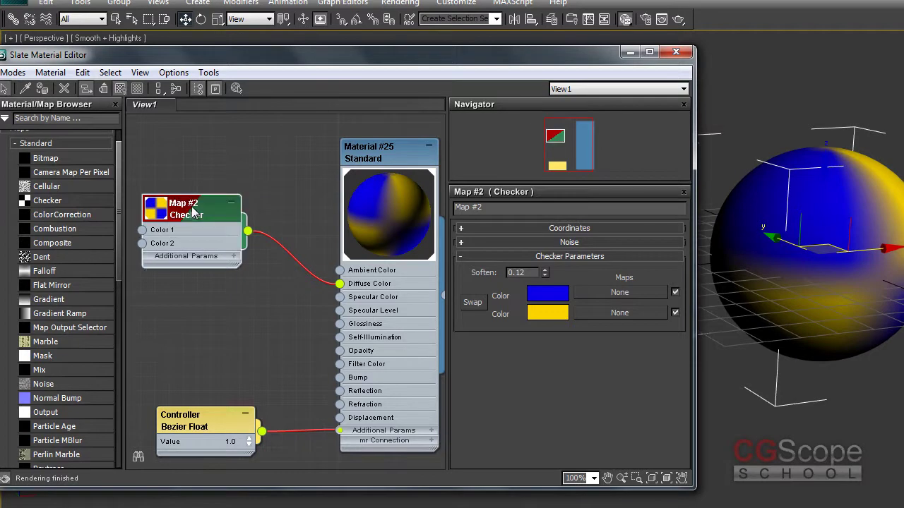
left_click(120, 88)
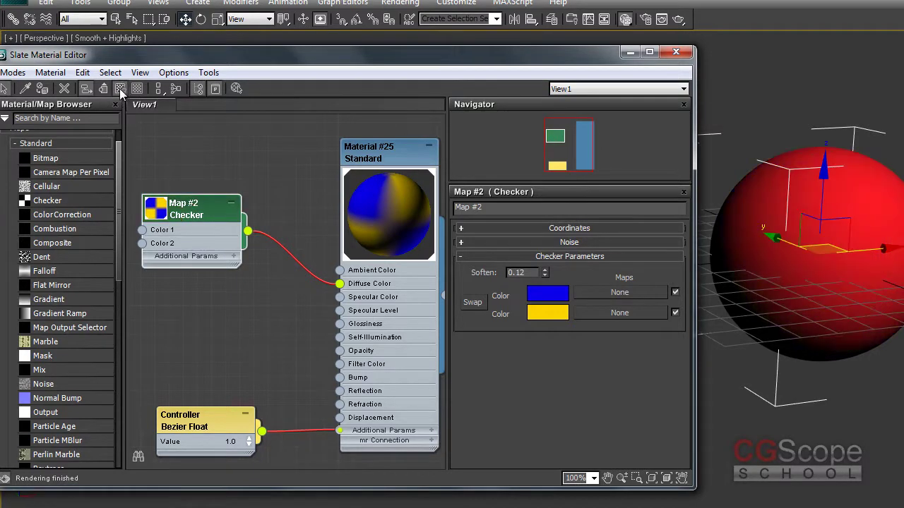
left_click(120, 88)
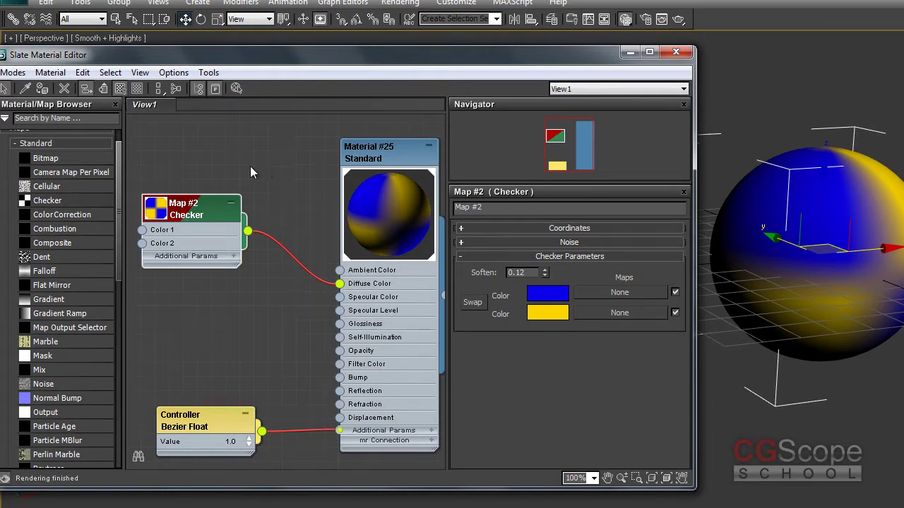
left_click_drag(203, 212, 203, 171)
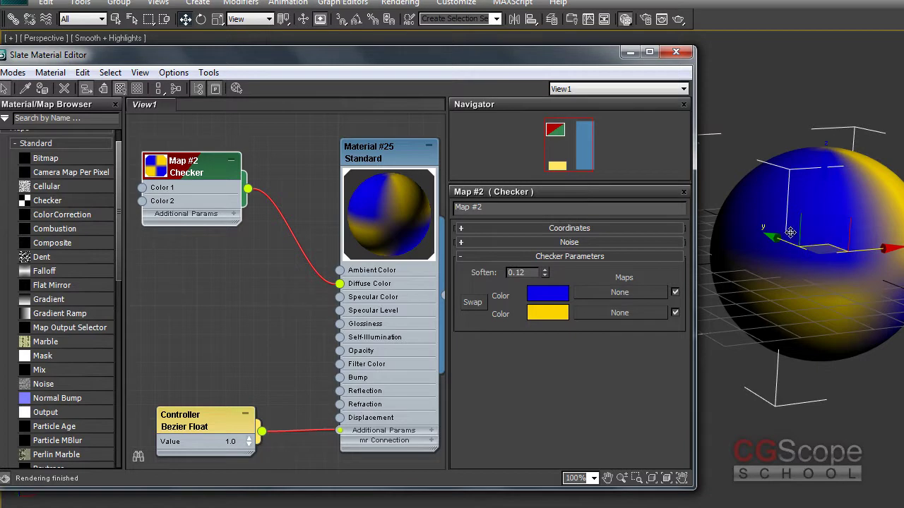
left_click(122, 91)
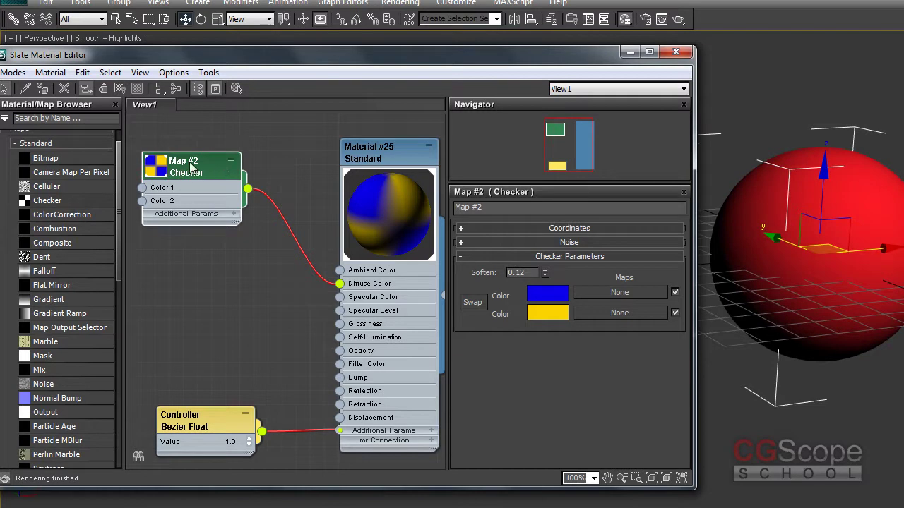
left_click(384, 156)
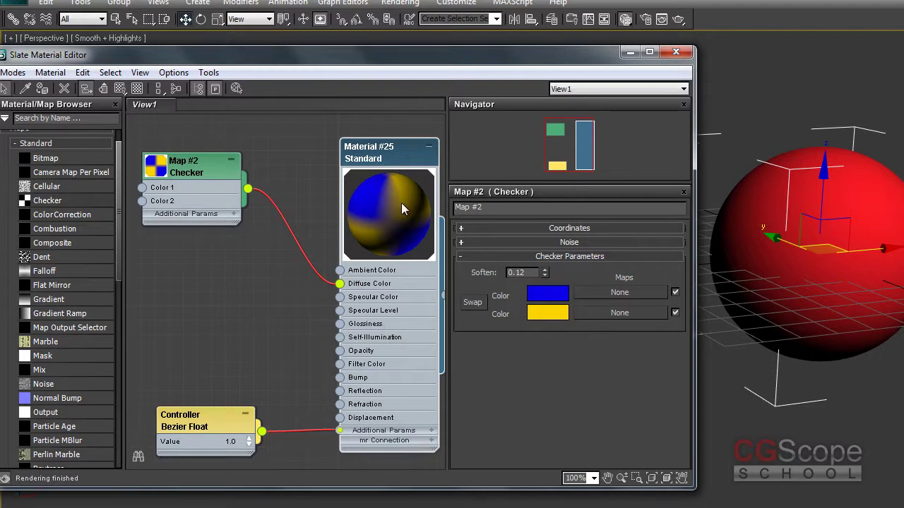
middle_click_drag(401, 159, 388, 148)
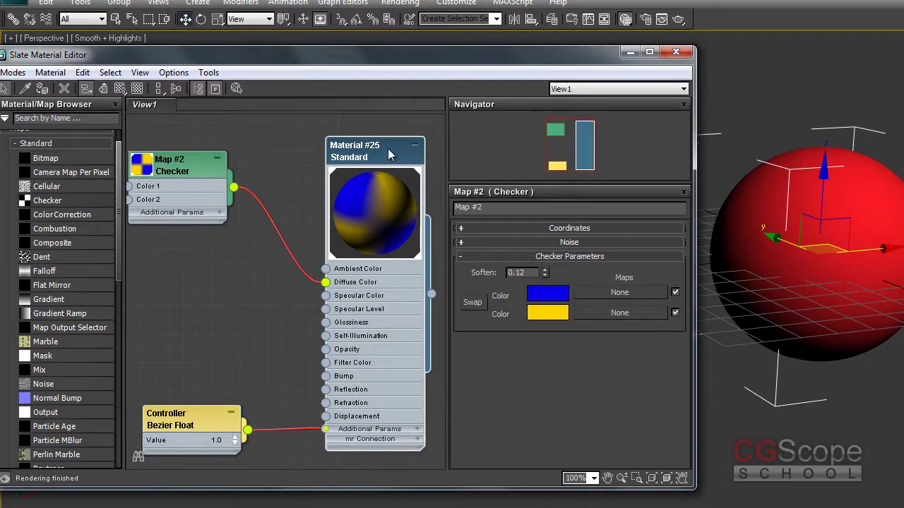
left_click(120, 88)
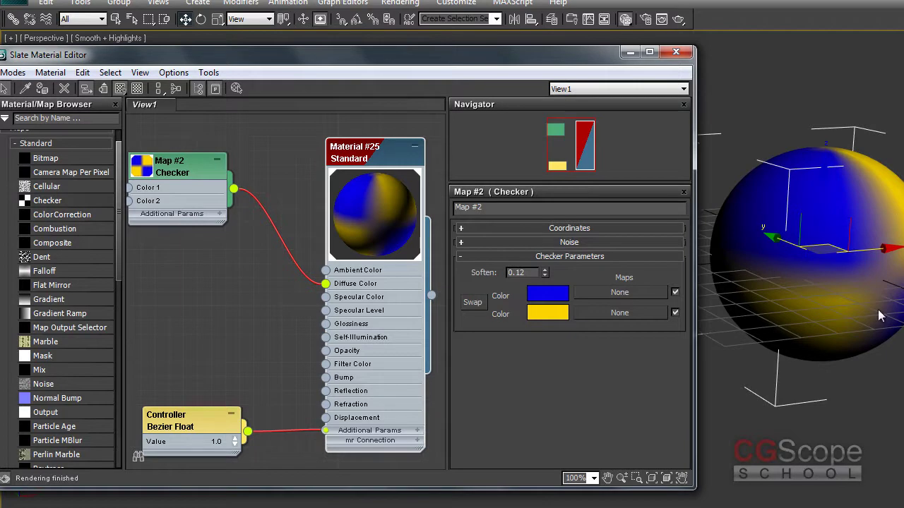
left_click_drag(404, 56, 441, 55)
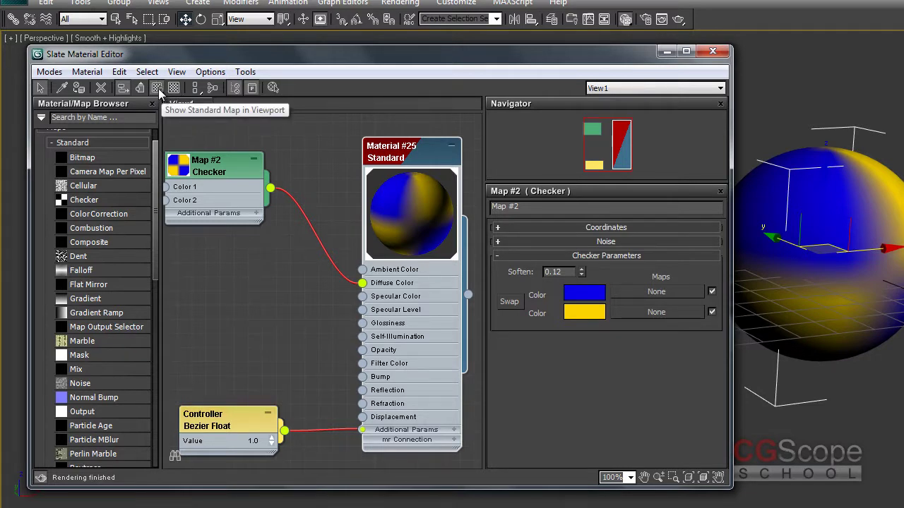
left_click(156, 88)
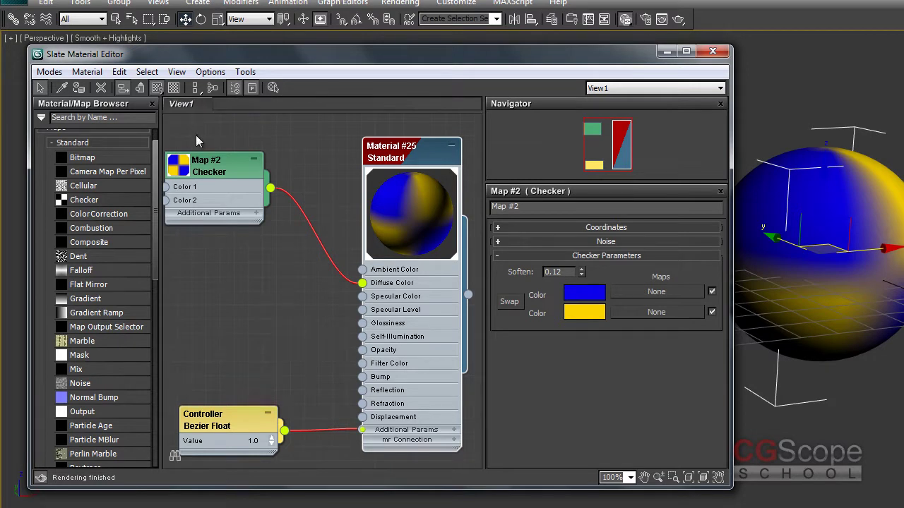
middle_click_drag(412, 157, 412, 157)
left_click(157, 85)
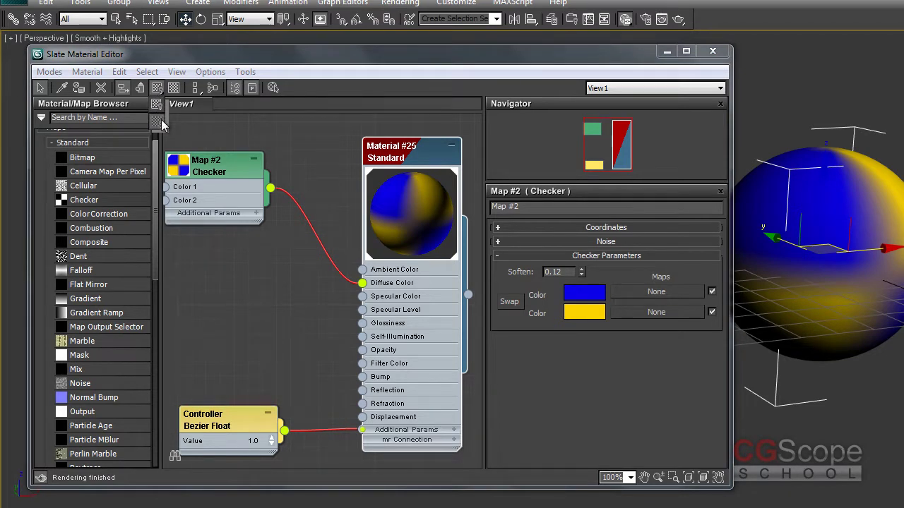
left_click(158, 103)
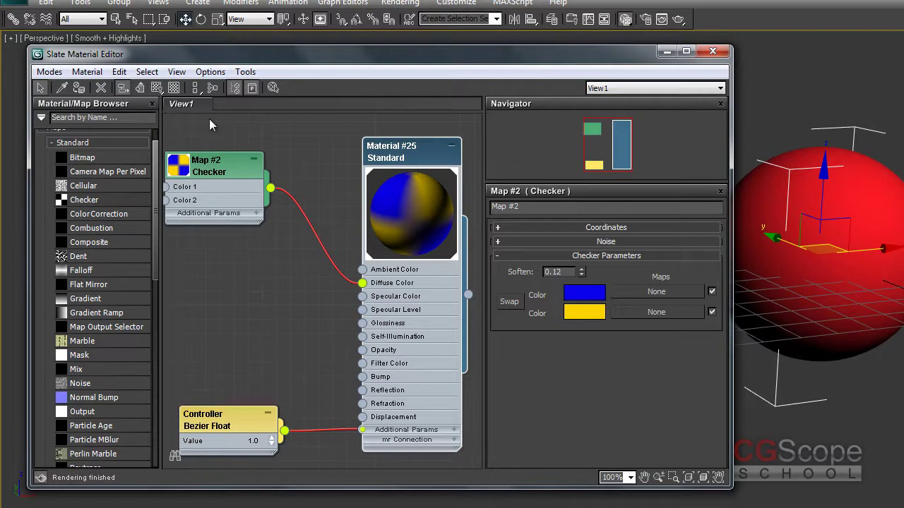
left_click(156, 89)
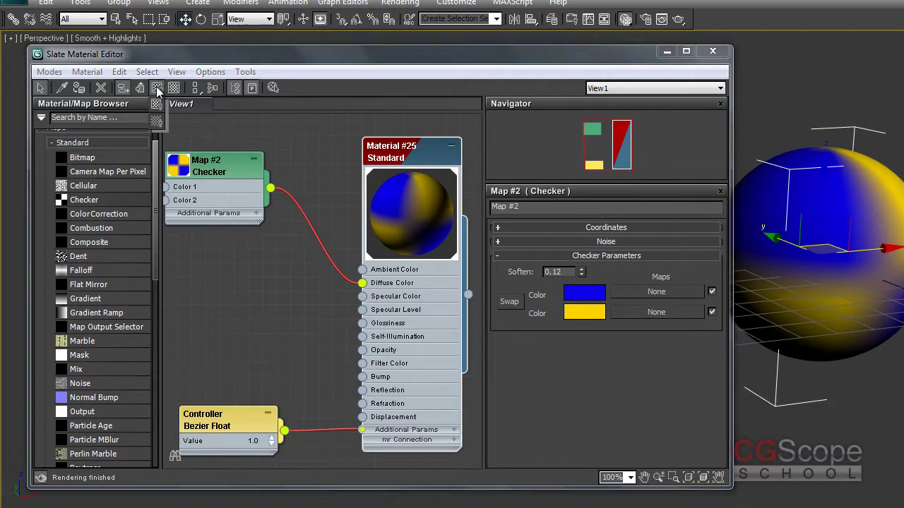
left_click_drag(159, 119, 159, 123)
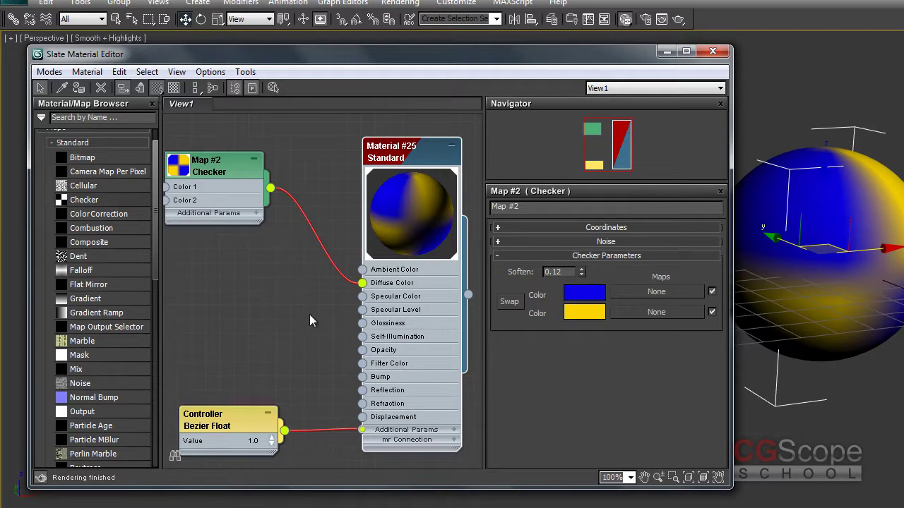
Step: Rearrange the Map #2 node and select its wire into Material #25's Diffuse Color
middle_click_drag(308, 313, 329, 310)
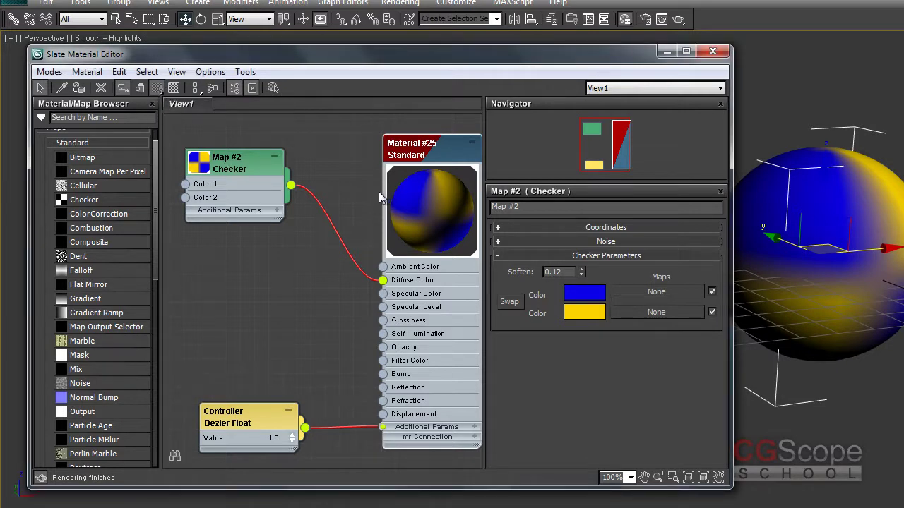
mouse_move(290, 306)
middle_mouse_down()
mouse_move(302, 279)
mouse_move(293, 294)
middle_mouse_up()
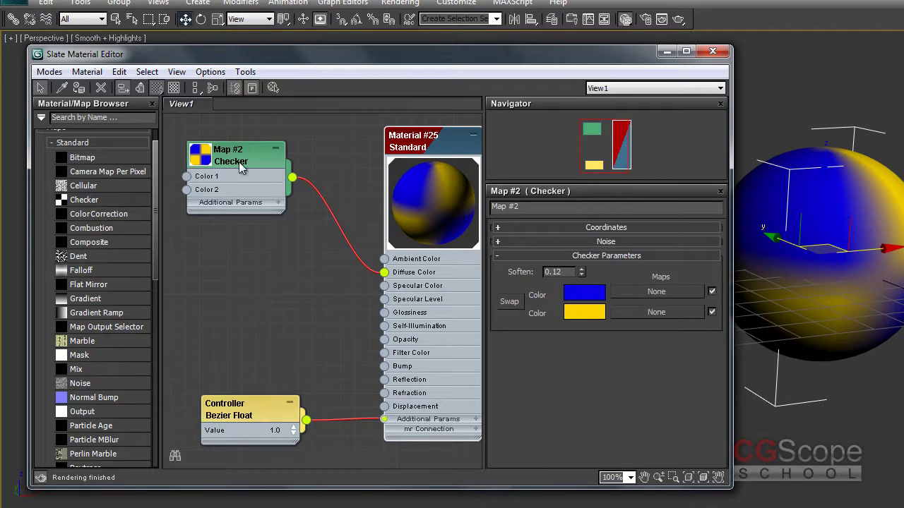
left_click_drag(237, 166, 223, 162)
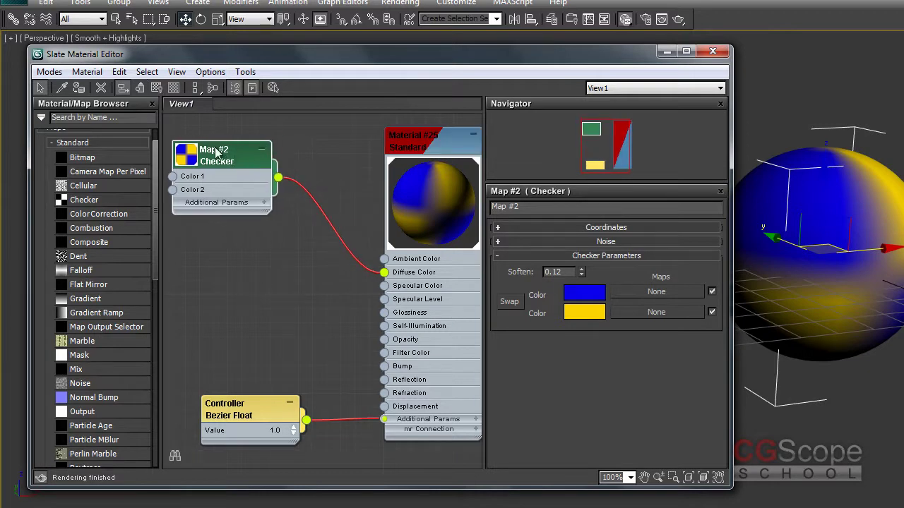
left_click(452, 146)
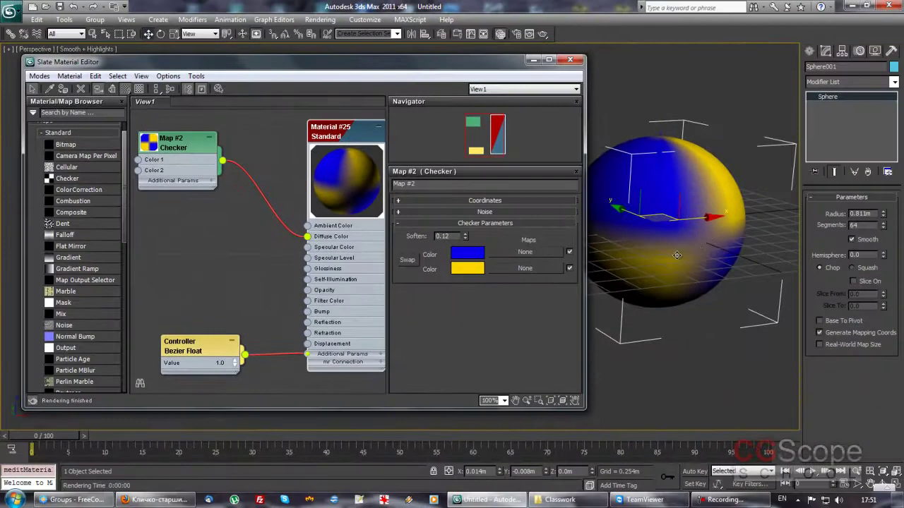
middle_click_drag(679, 254, 675, 274, "alt")
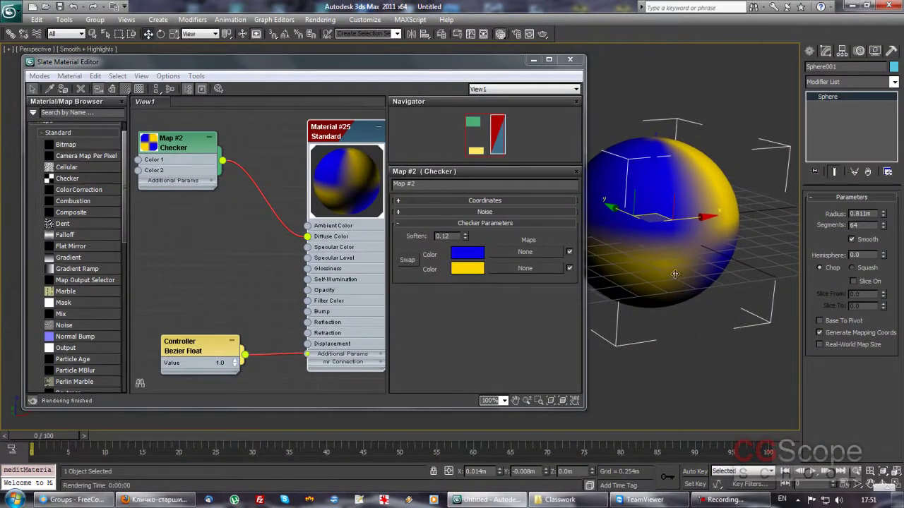
middle_click_drag(199, 228, 226, 253)
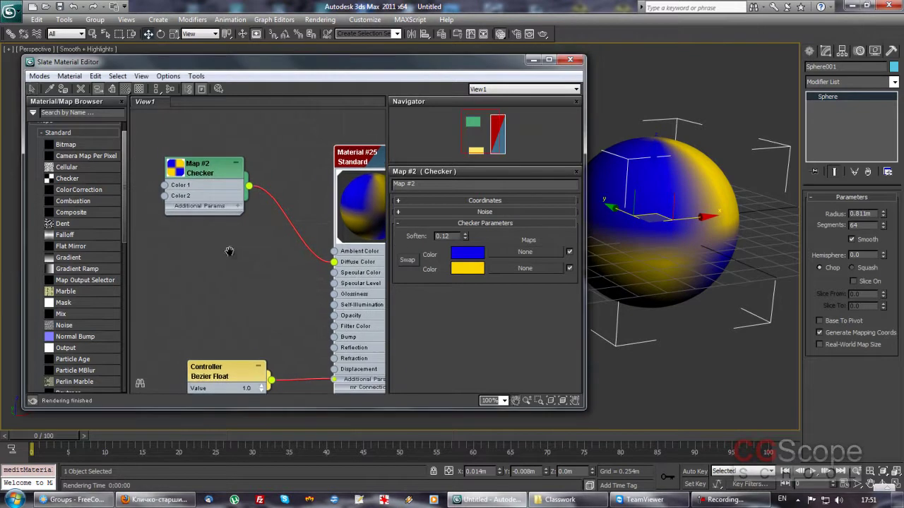
left_click_drag(209, 175, 199, 149)
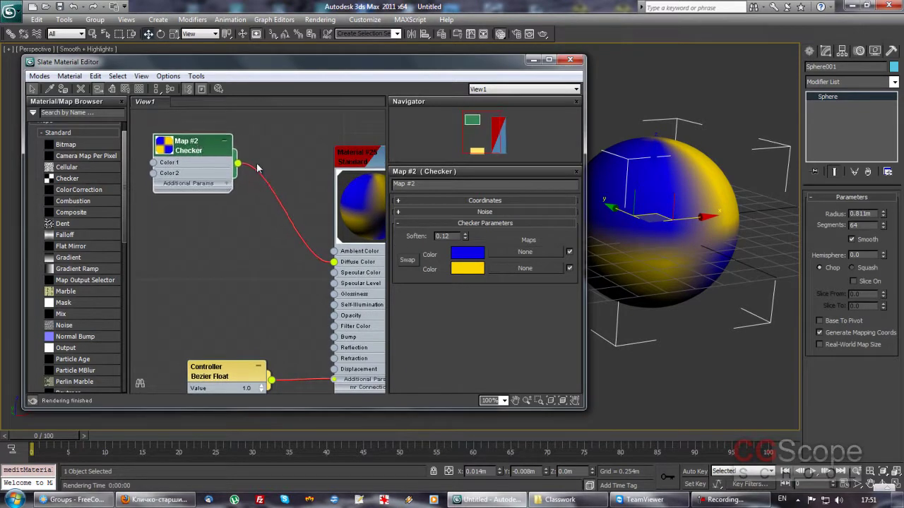
left_click(274, 203)
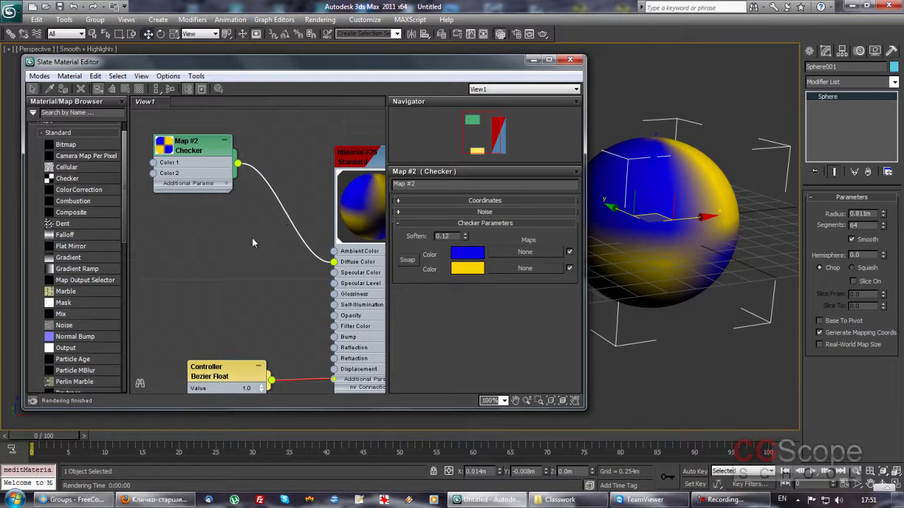
Step: Remove the Checker map's wire to Diffuse Color and drop a new Gradient map into View1
key("Delete")
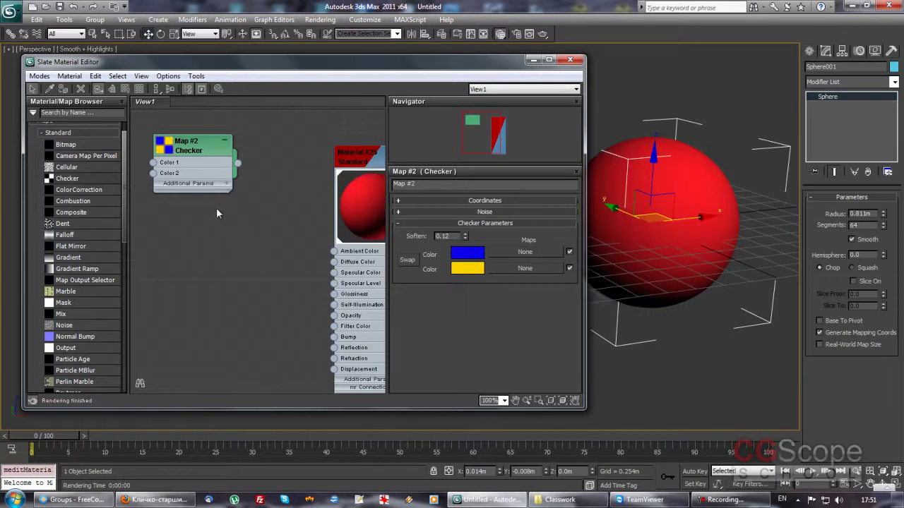
left_click_drag(198, 148, 198, 126)
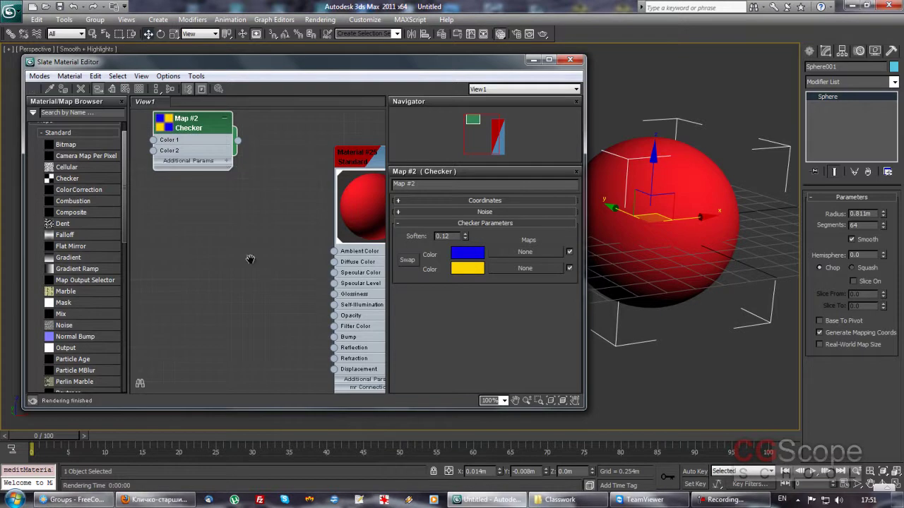
middle_click_drag(255, 268, 242, 259)
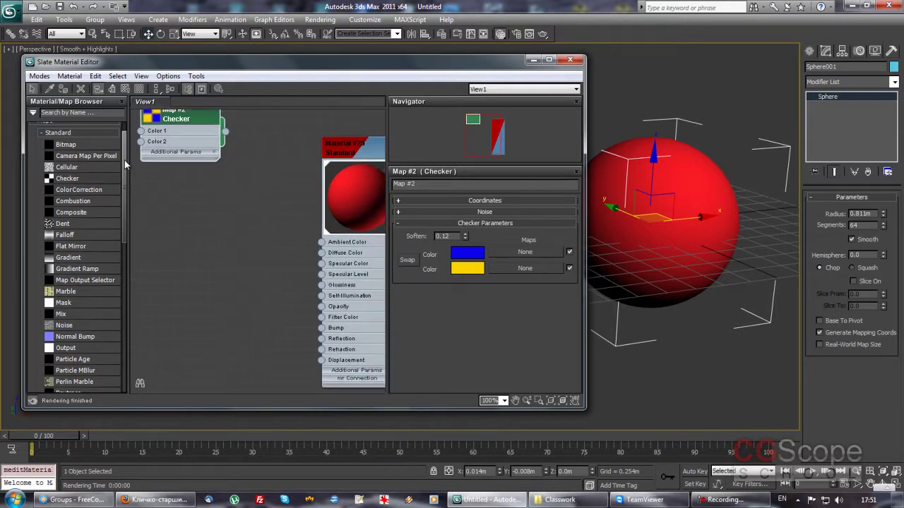
mouse_move(123, 159)
left_mouse_down()
mouse_move(120, 181)
mouse_move(123, 174)
left_mouse_up()
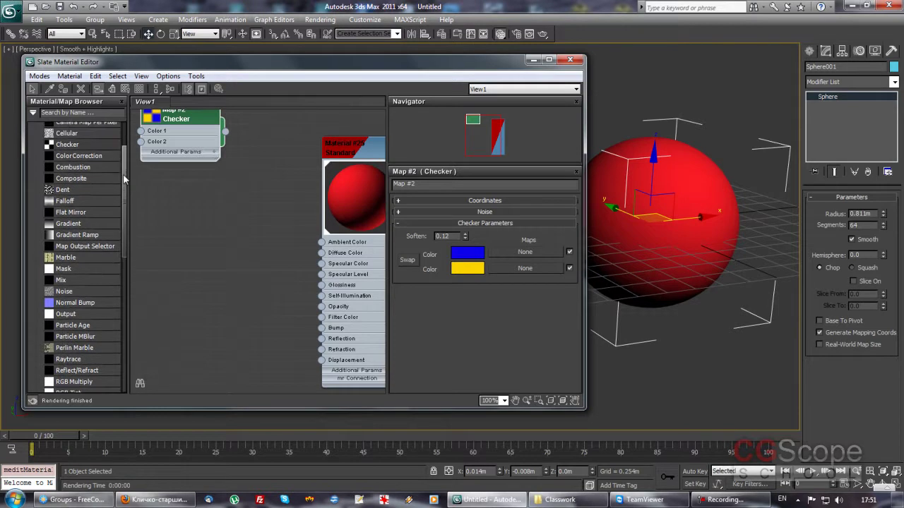
left_click_drag(63, 224, 191, 220)
Step: Wire the new Gradient node (Map #3) output into Material #25's Diffuse Color
double_click(191, 219)
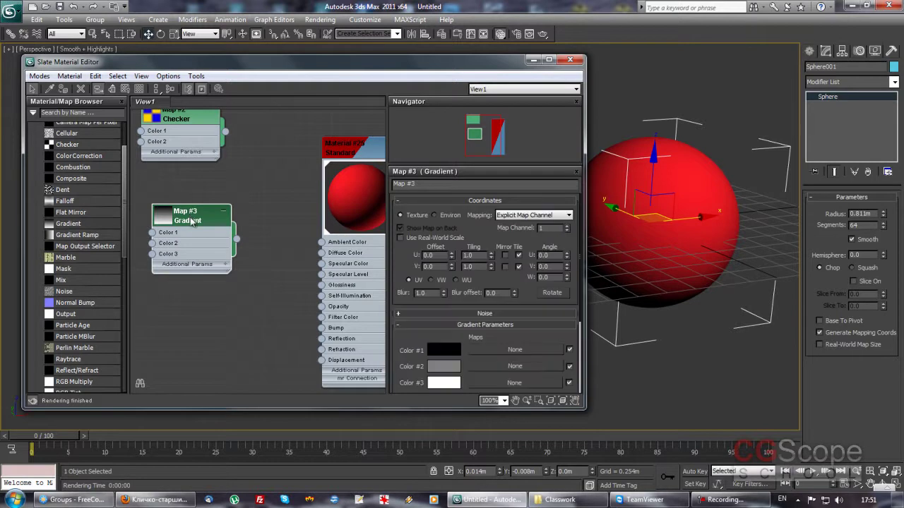
left_click_drag(189, 220, 177, 209)
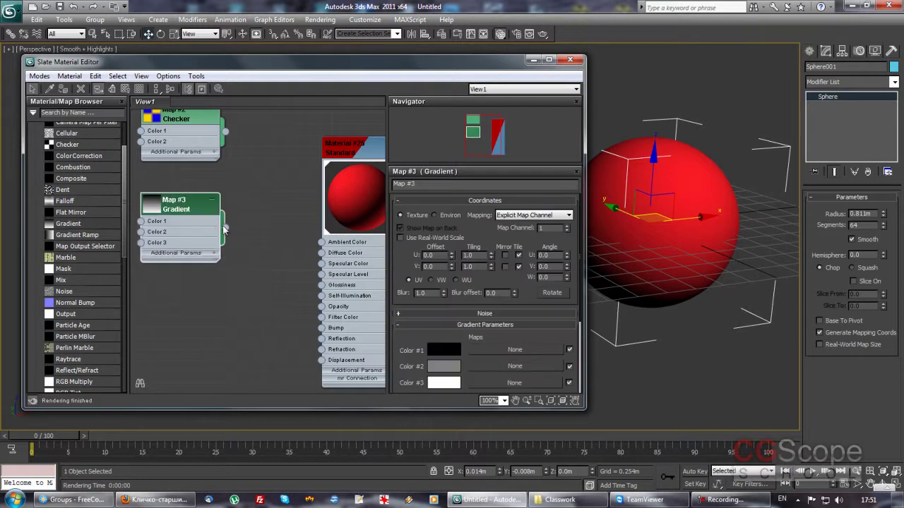
left_click_drag(224, 228, 323, 253)
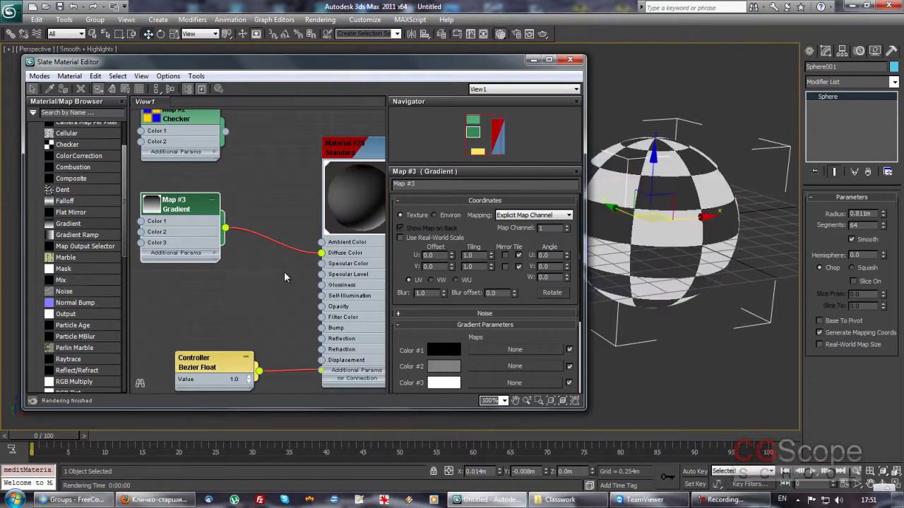
middle_click_drag(285, 276, 298, 281)
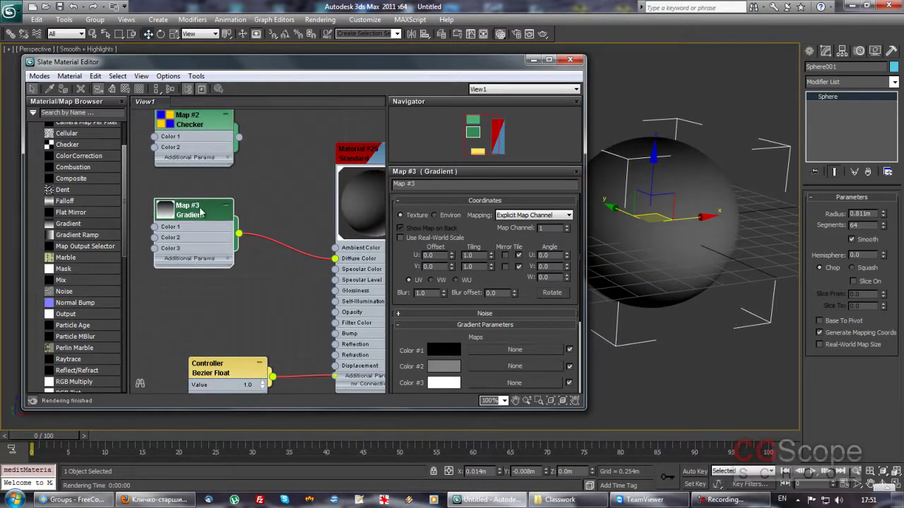
middle_click_drag(271, 257, 257, 246)
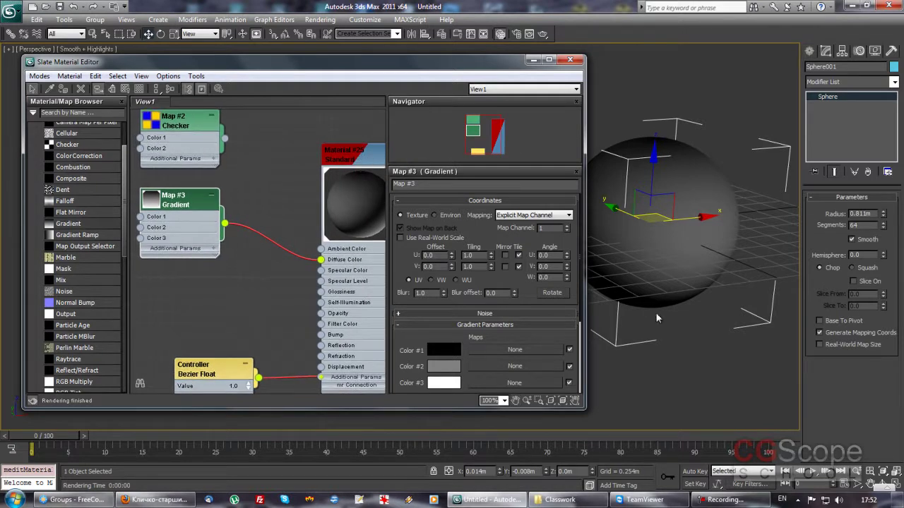
Step: Orbit the viewport to a side view and collapse the Gradient's Coordinates rollout
middle_click_drag(672, 259, 688, 274, "alt")
left_click(188, 203)
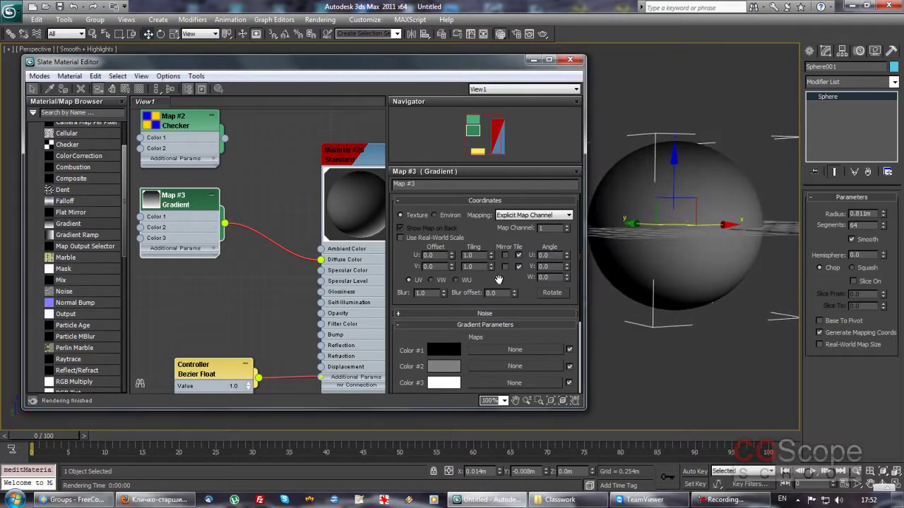
scroll(498, 286, "down", 2)
scroll(494, 288, "down", 1)
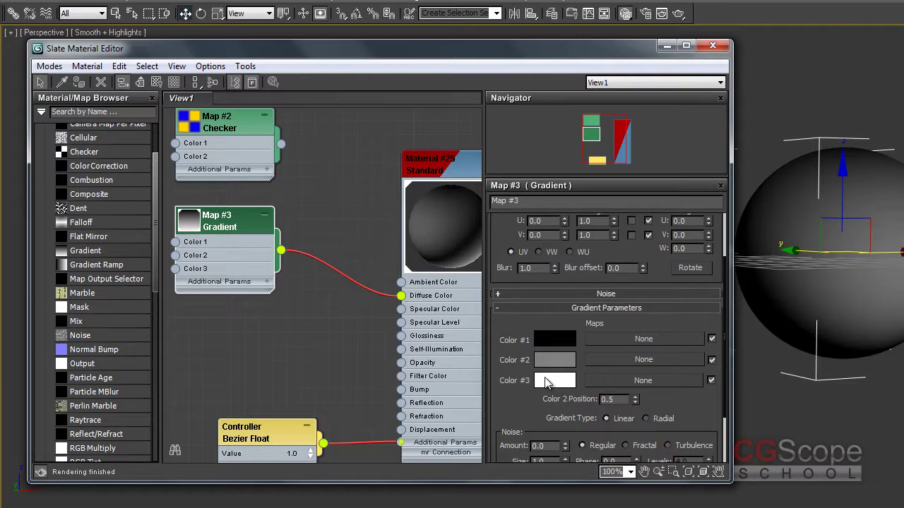
scroll(644, 319, "down", 1)
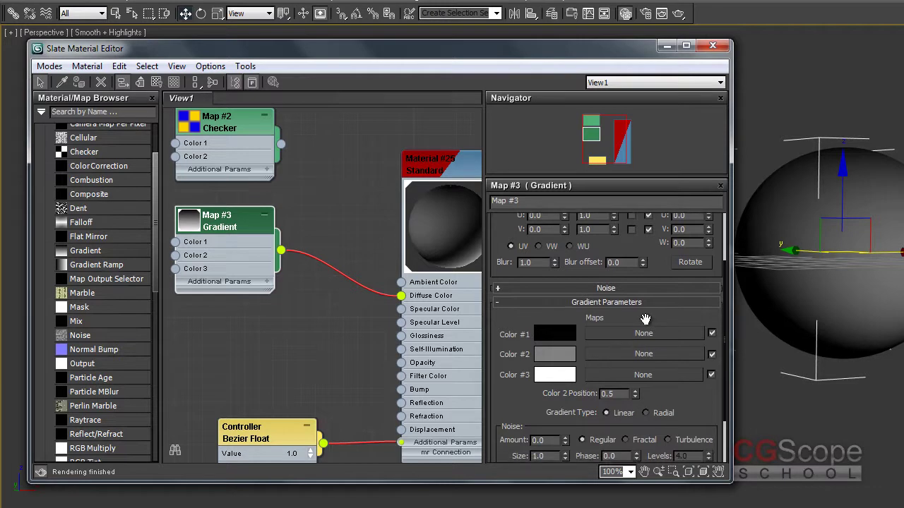
left_click_drag(645, 319, 637, 362)
scroll(605, 232, "up", 2)
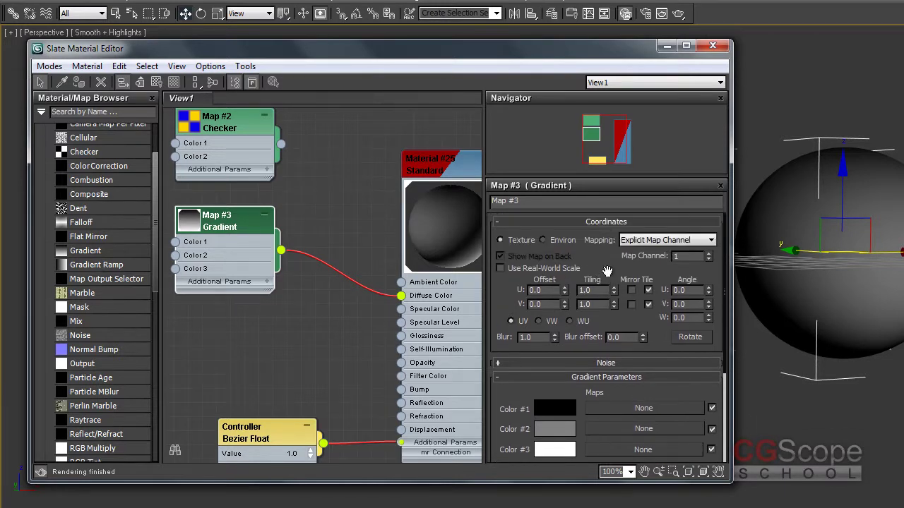
left_click(606, 221)
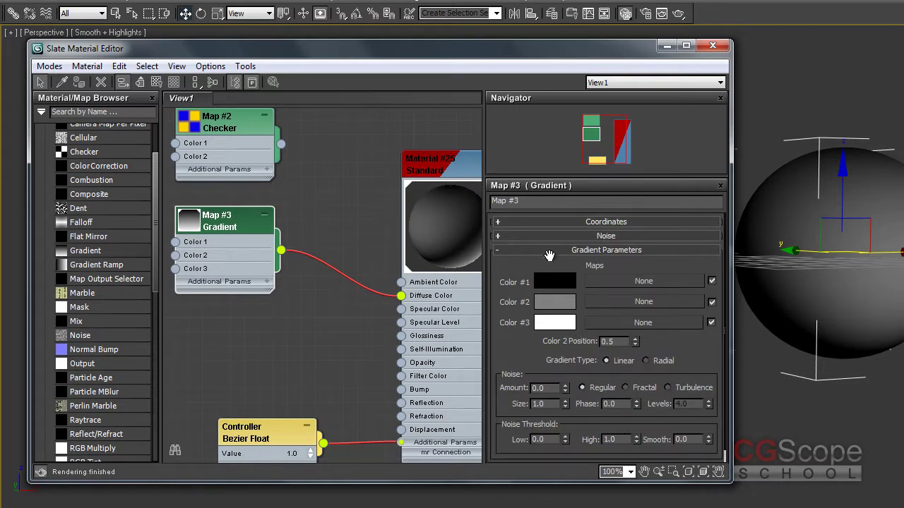
left_click_drag(503, 350, 505, 334)
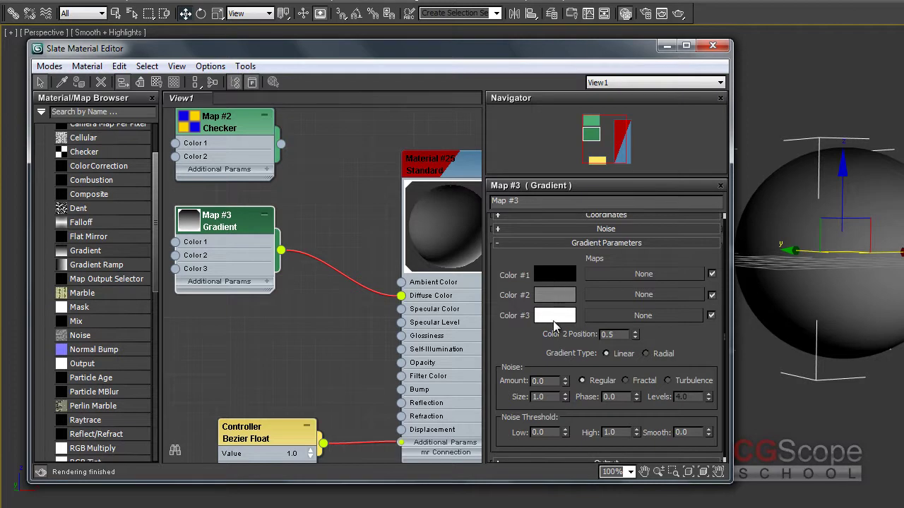
Step: Set gradient Color #1 to pale cyan and Color #2 to blue-grey
left_click(554, 274)
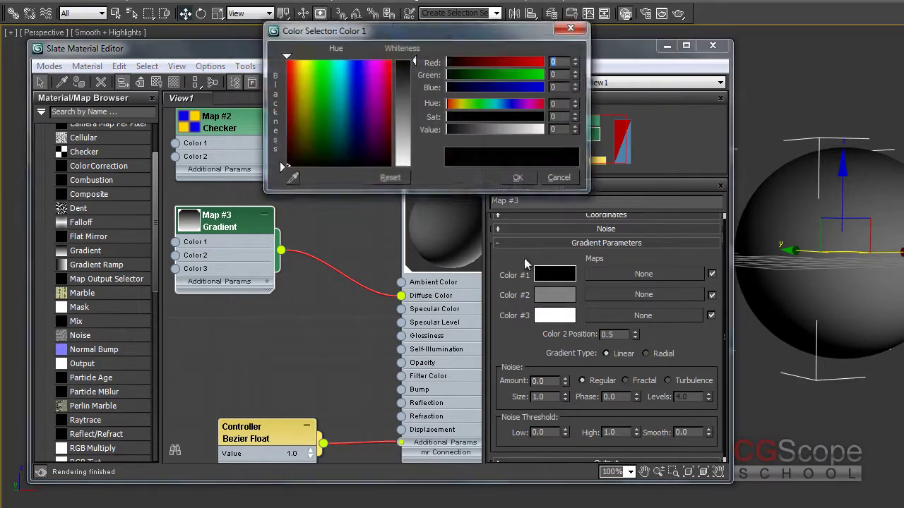
left_click_drag(353, 83, 339, 63)
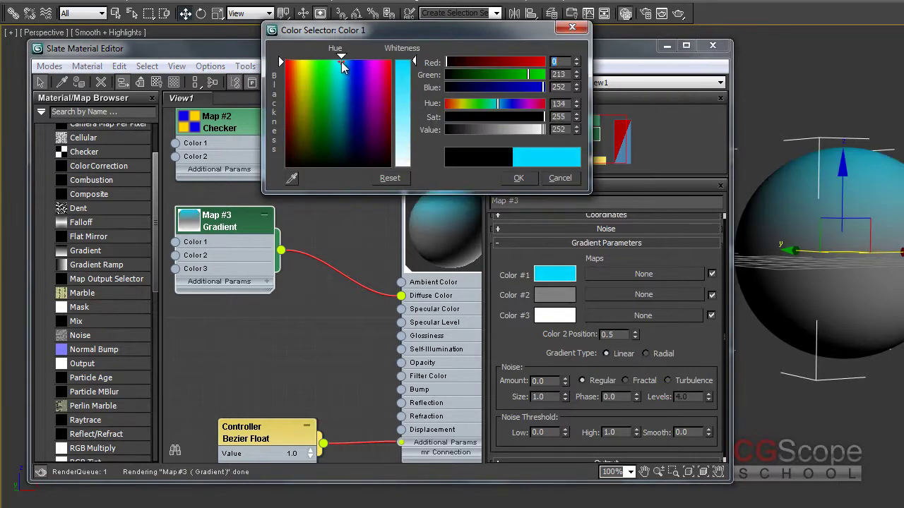
left_click(406, 135)
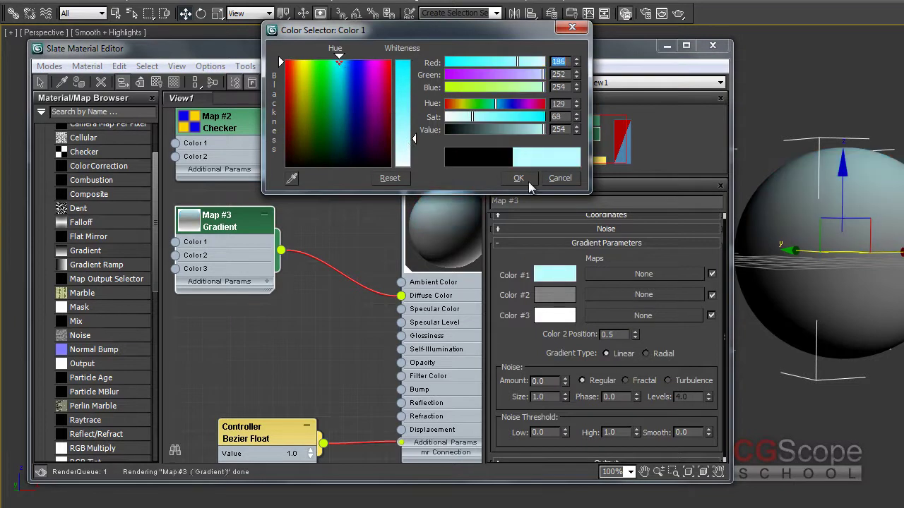
left_click(519, 178)
left_click(555, 295)
left_click(348, 121)
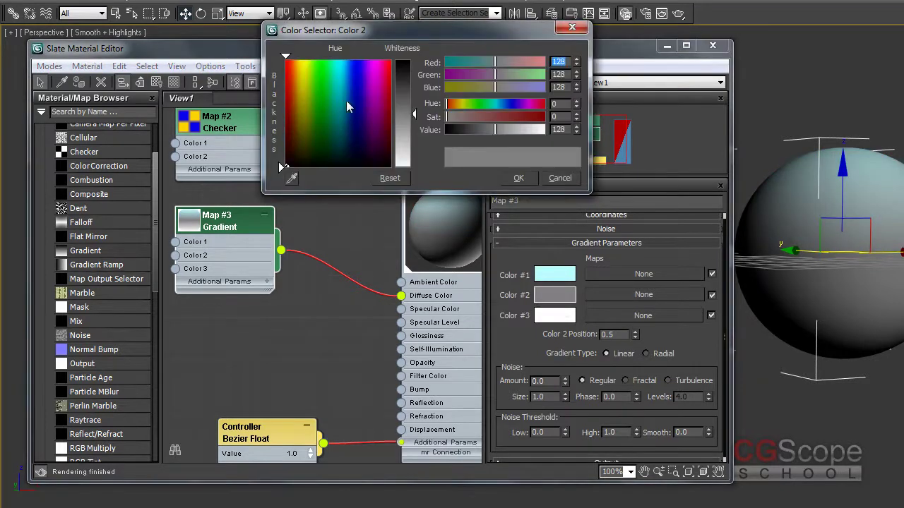
left_click_drag(414, 162, 420, 115)
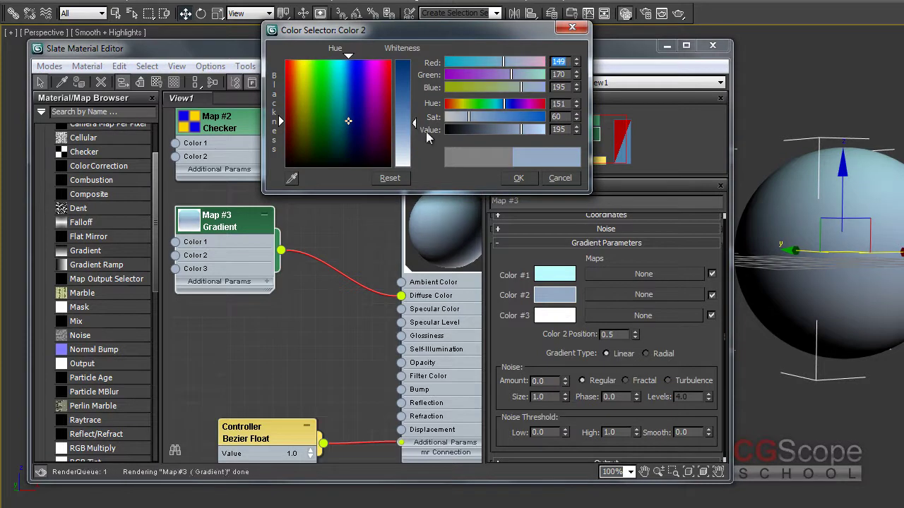
left_click(518, 178)
Step: Set gradient Color #3 to peach
left_click(555, 316)
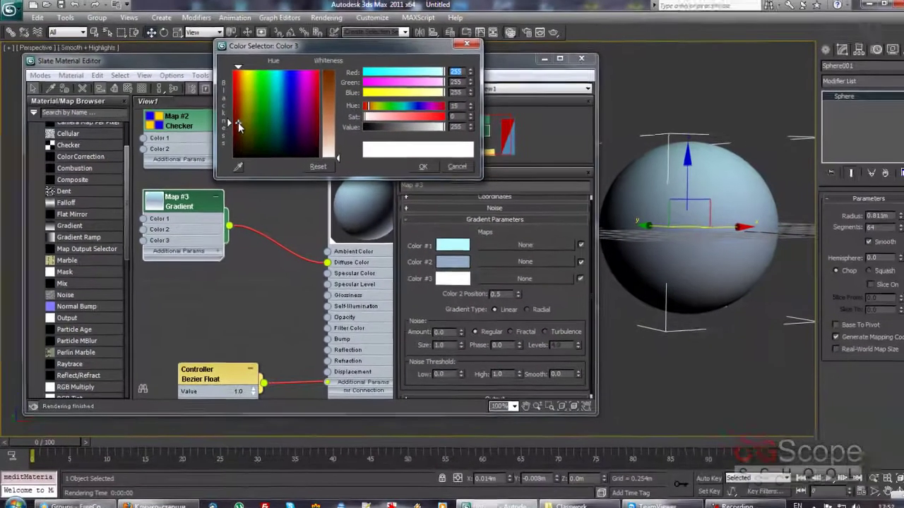
left_click(294, 109)
left_click_drag(332, 155, 332, 127)
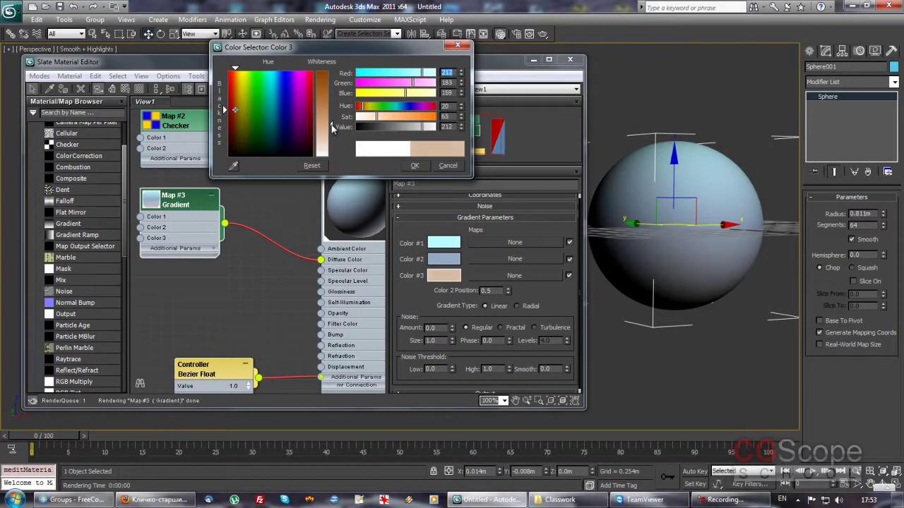
left_click_drag(336, 120, 337, 113)
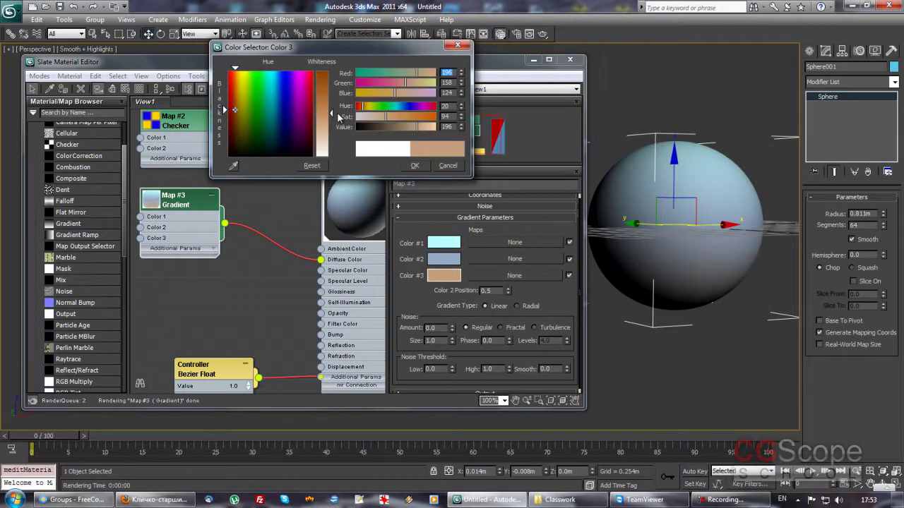
left_click(415, 166)
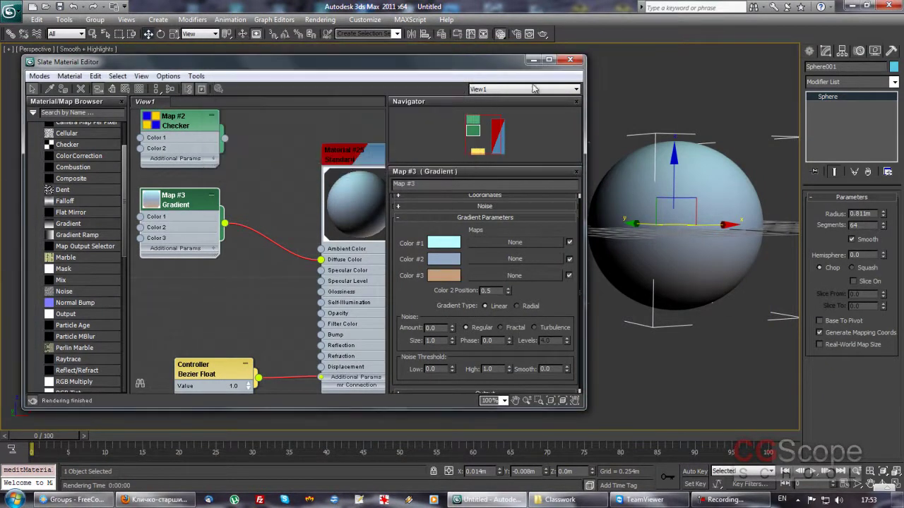
Step: Orbit around the sphere and quick-render the viewport to check the gradient
left_click_drag(499, 65, 483, 66)
mouse_move(674, 288)
middle_mouse_down("alt")
mouse_move(660, 258)
mouse_move(671, 265)
mouse_move(607, 282)
middle_mouse_up("alt")
scroll(677, 268, "up", 3)
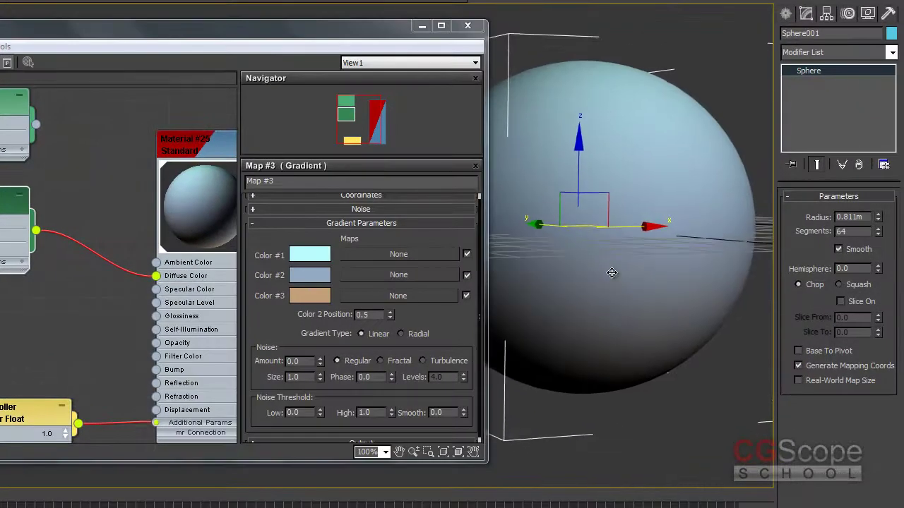
key("shift+q")
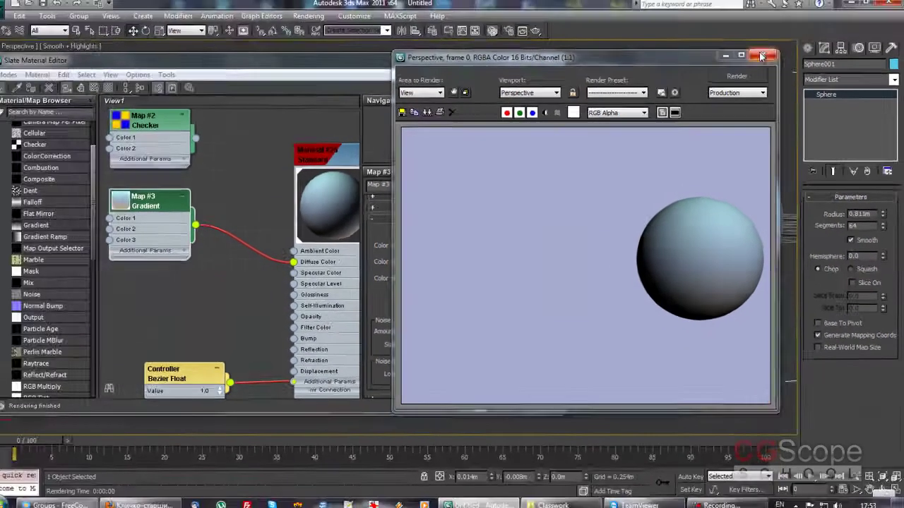
left_click(326, 210)
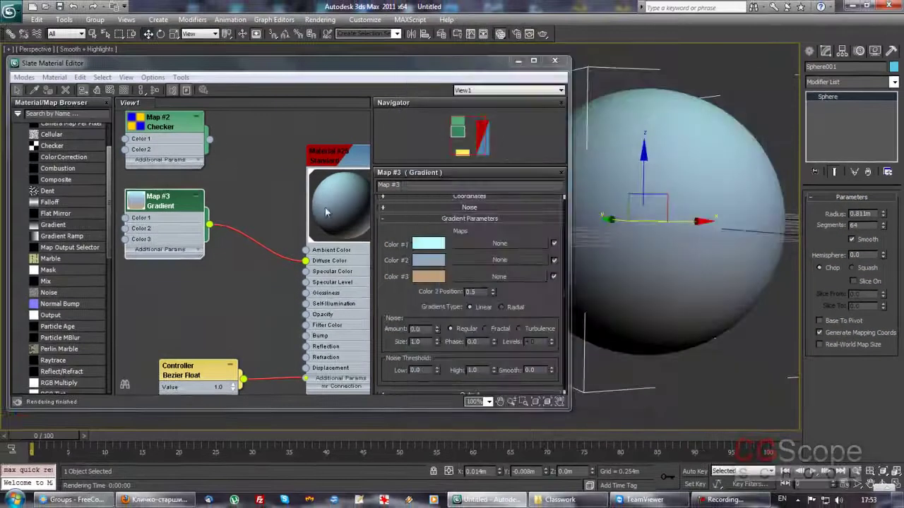
left_click_drag(447, 67, 472, 71)
scroll(303, 182, "up", 1)
scroll(307, 170, "up", 1)
double_click(182, 199)
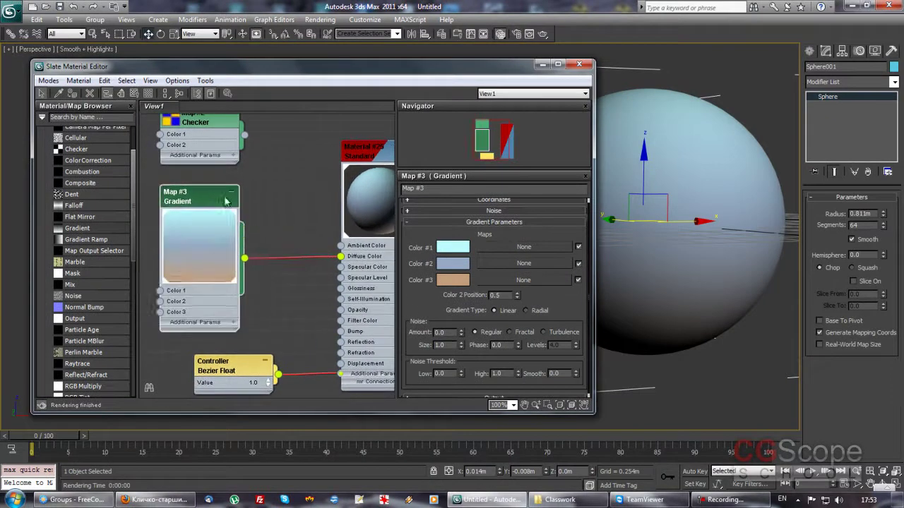
middle_click_drag(184, 200, 198, 190)
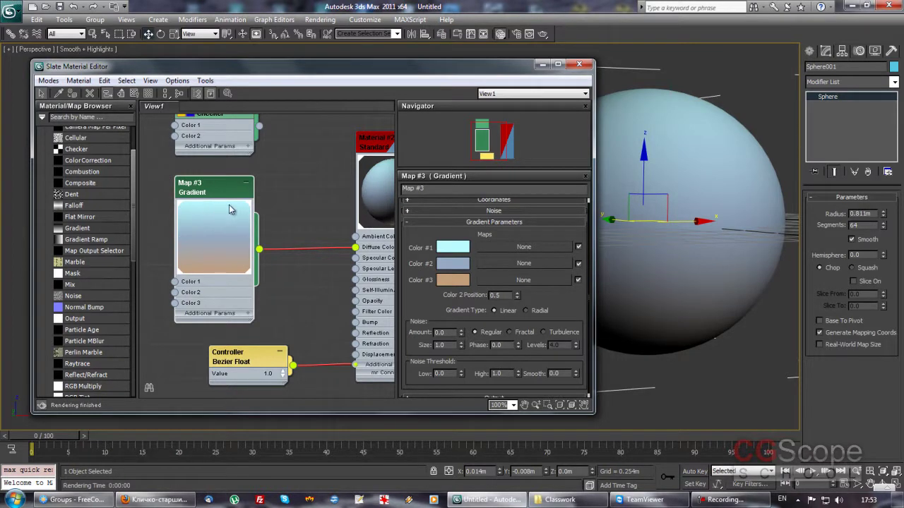
left_click_drag(225, 187, 213, 176)
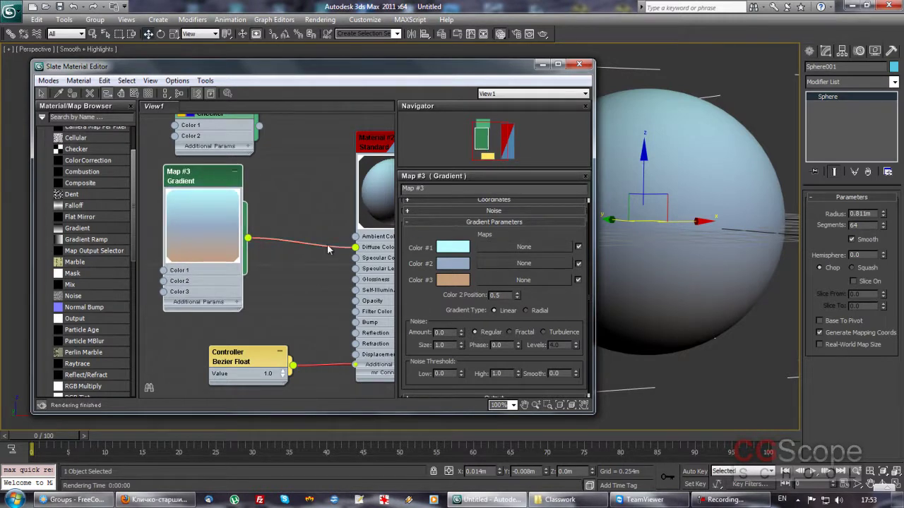
middle_click_drag(285, 205, 267, 205)
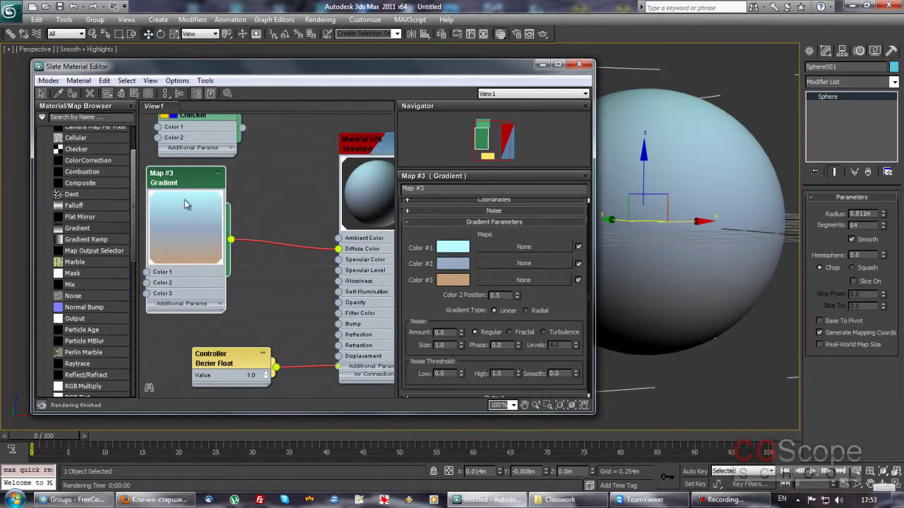
scroll(539, 286, "down", 1)
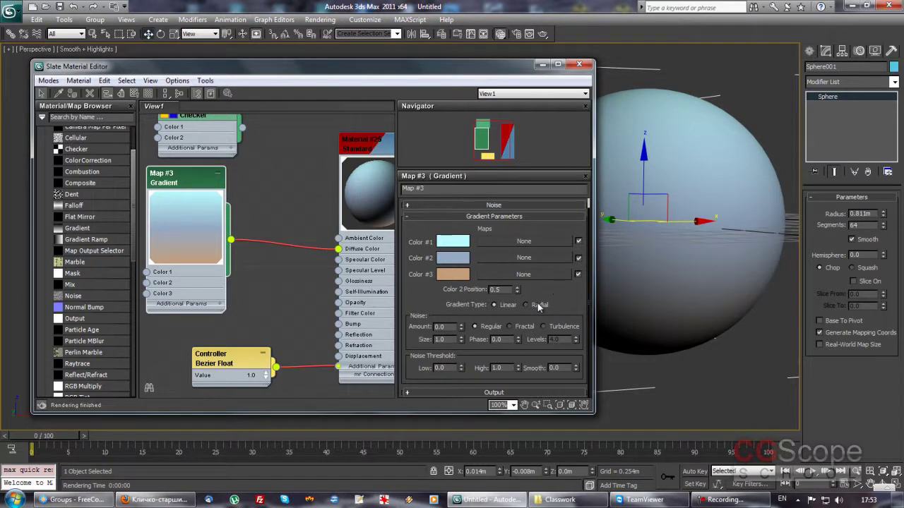
Step: Make the Gradient Radial with Color 2 Position 0.94 and collapse the node's preview
left_click(539, 304)
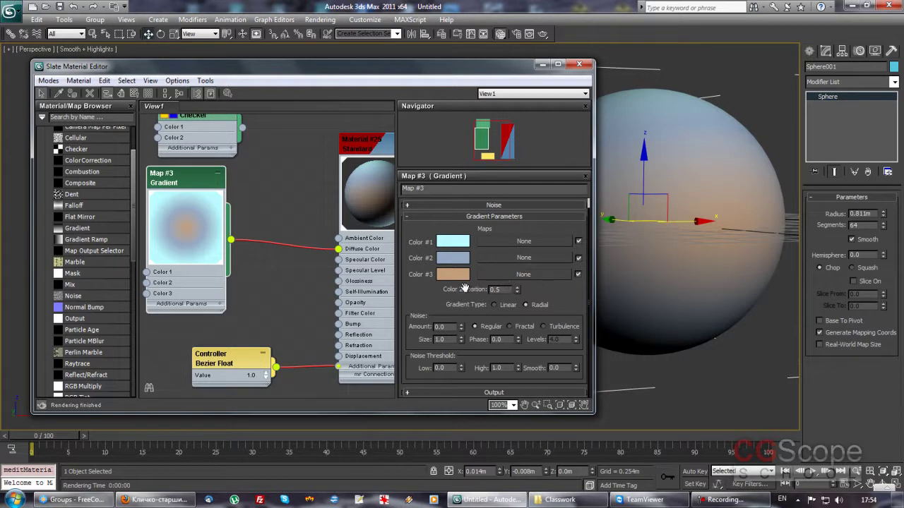
left_click_drag(517, 289, 516, 297)
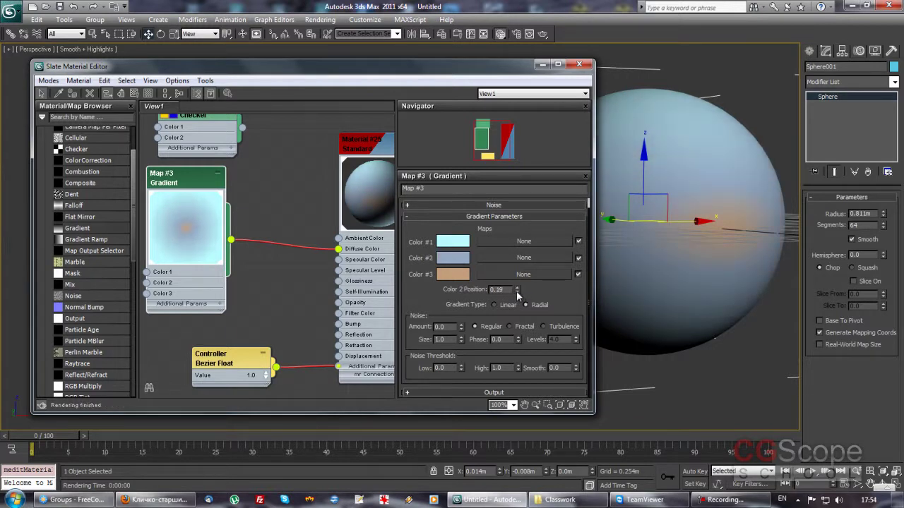
left_click_drag(516, 287, 517, 278)
left_click(517, 291)
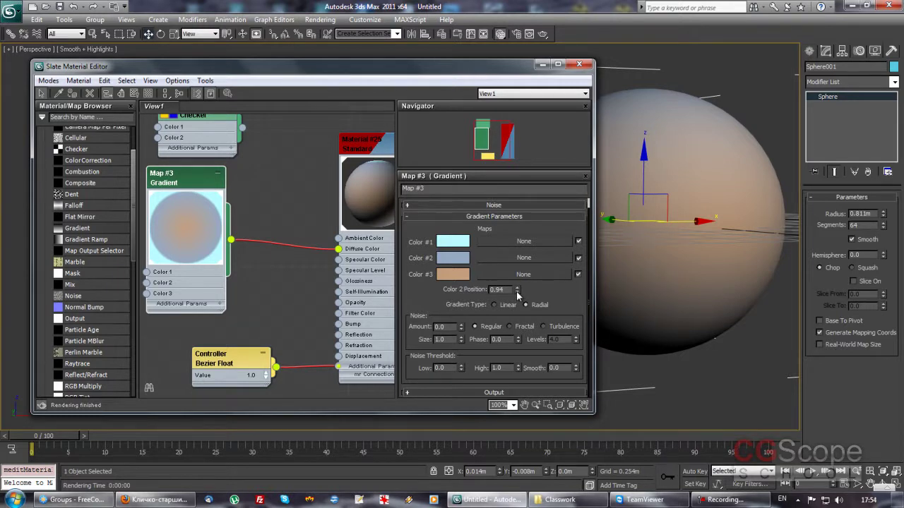
double_click(177, 226)
left_click_drag(194, 180, 205, 180)
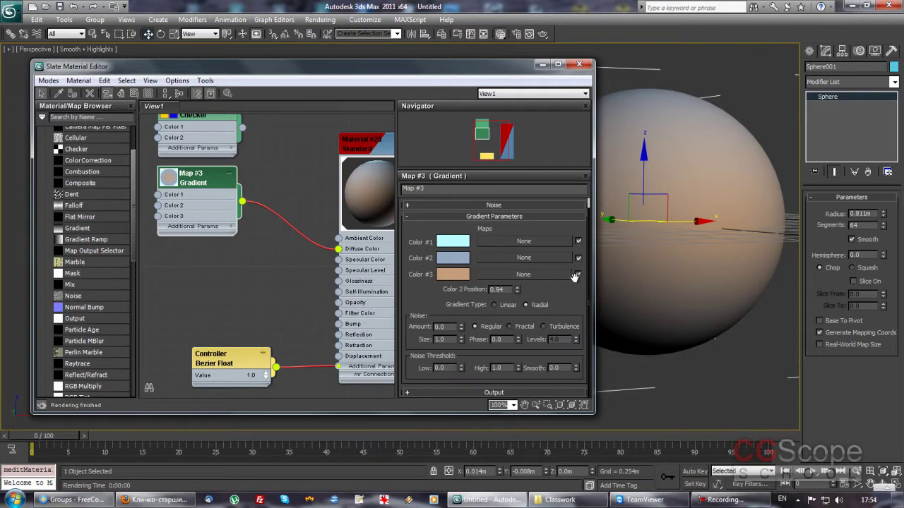
Step: Switch the Gradient back to Linear with Color 2 Position 0.5
double_click(169, 181)
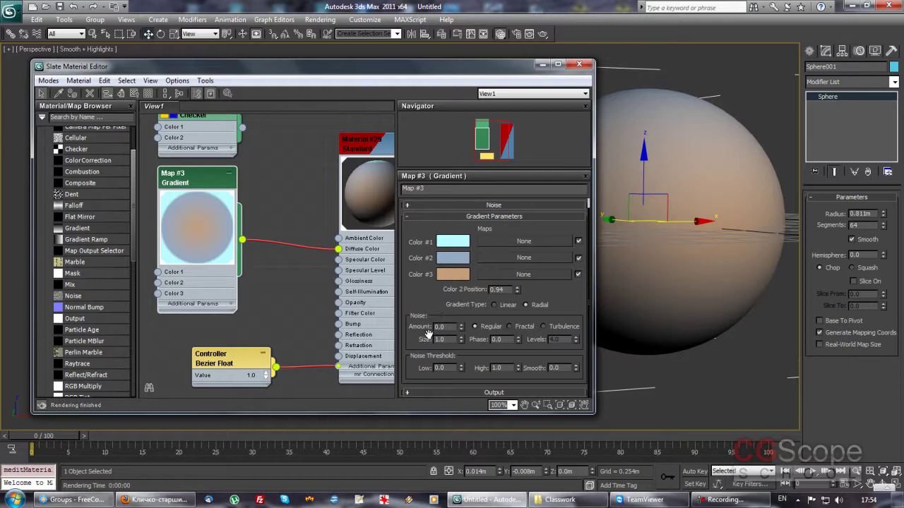
left_click(501, 305)
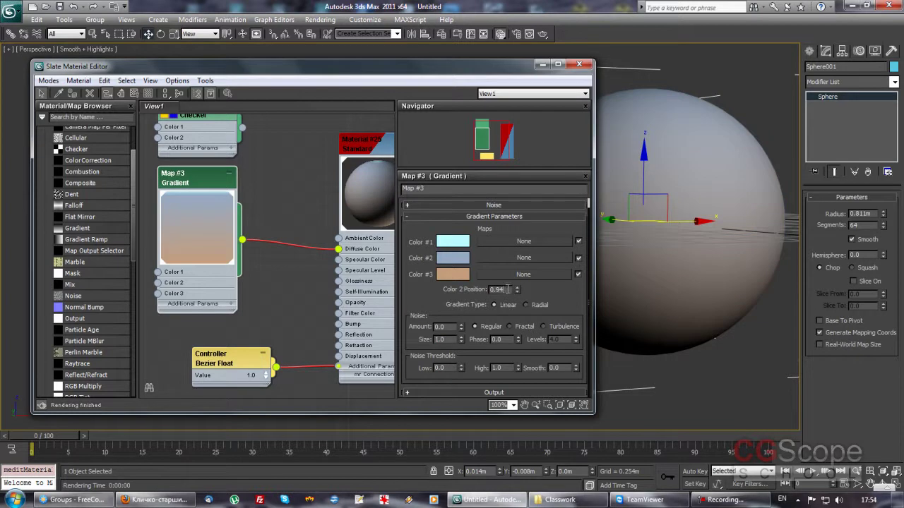
type("0.5")
key("Return")
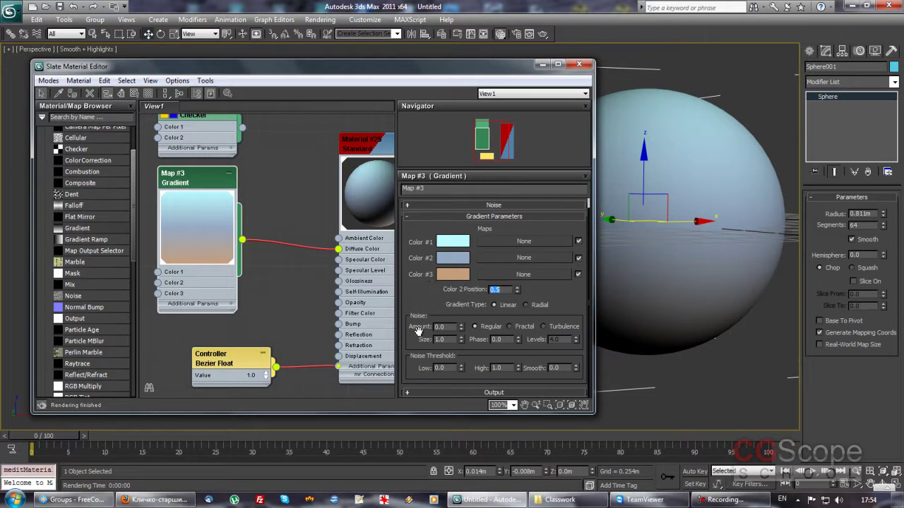
Step: Give the Gradient noise with Amount 0.5 and Size 0.1
left_click_drag(461, 326, 461, 324)
left_click(461, 325)
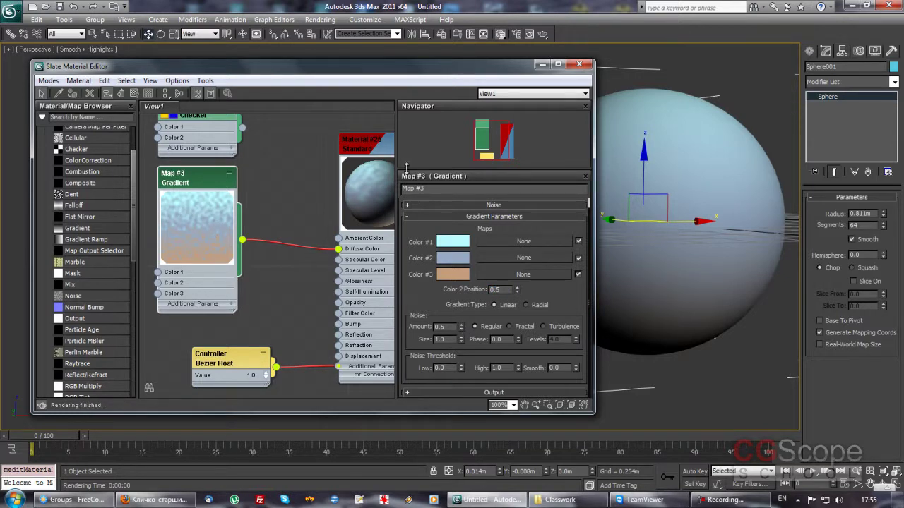
left_click(376, 147)
left_click(208, 188)
right_click(460, 341)
left_click(461, 338)
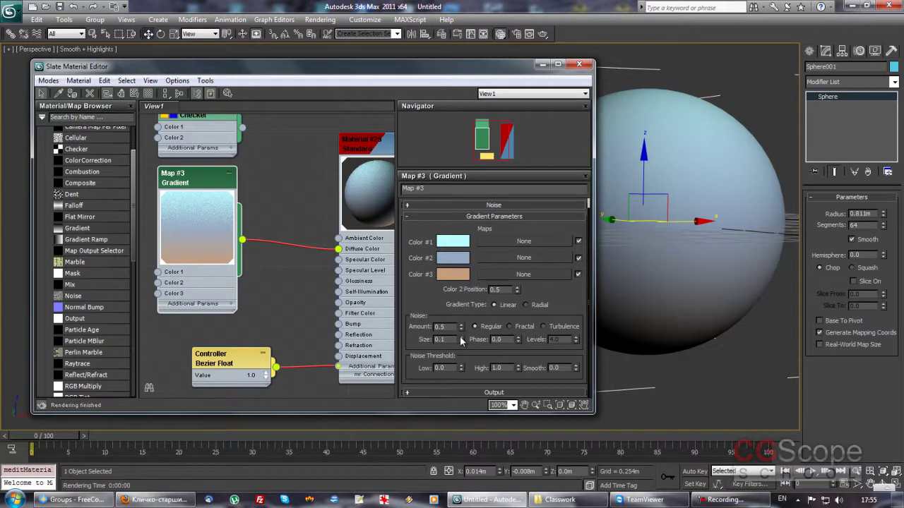
left_click_drag(460, 74, 458, 65)
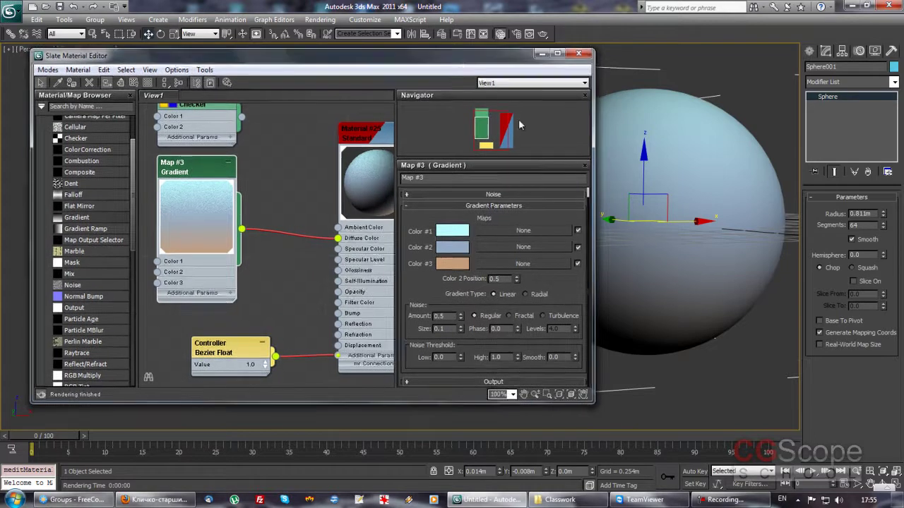
scroll(705, 233, "up", 1)
scroll(690, 256, "up", 2)
middle_click_drag(691, 255, 656, 249, "alt")
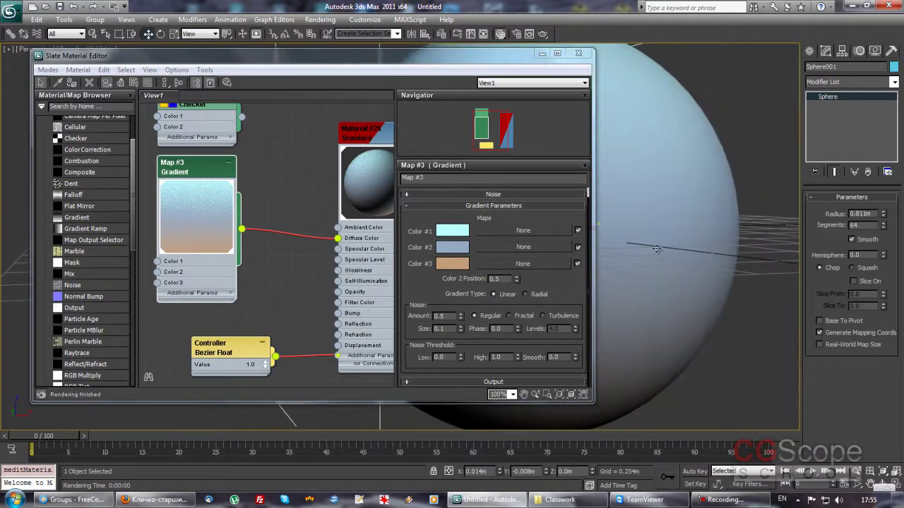
Step: Render the sphere, switch the Gradient noise to Fractal, and re-render
key("shift+q")
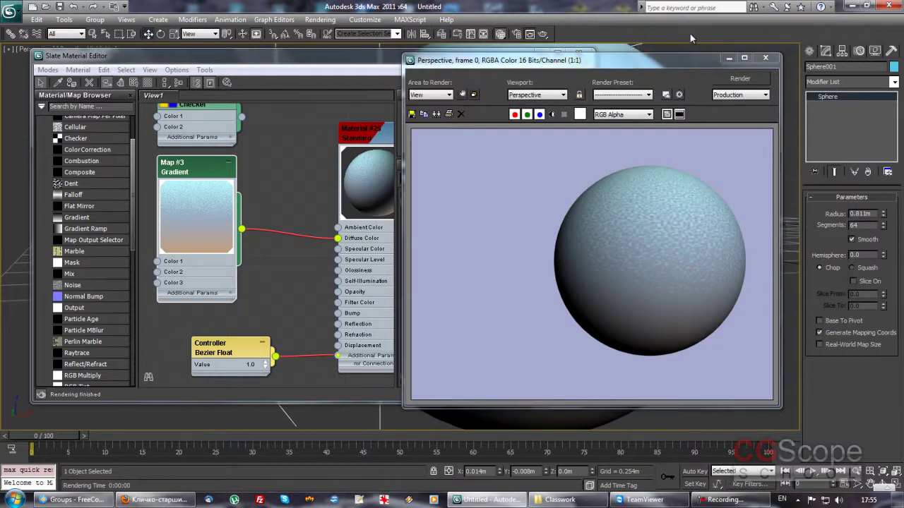
key("m")
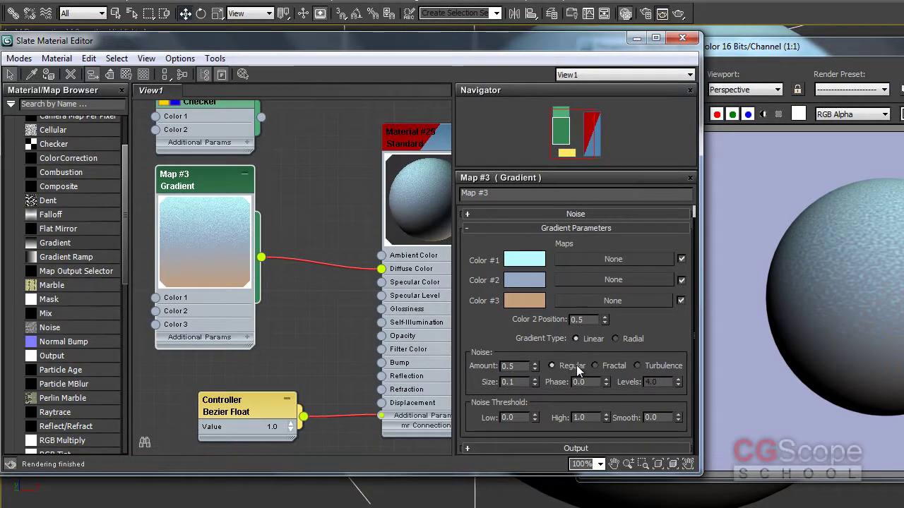
left_click(617, 366)
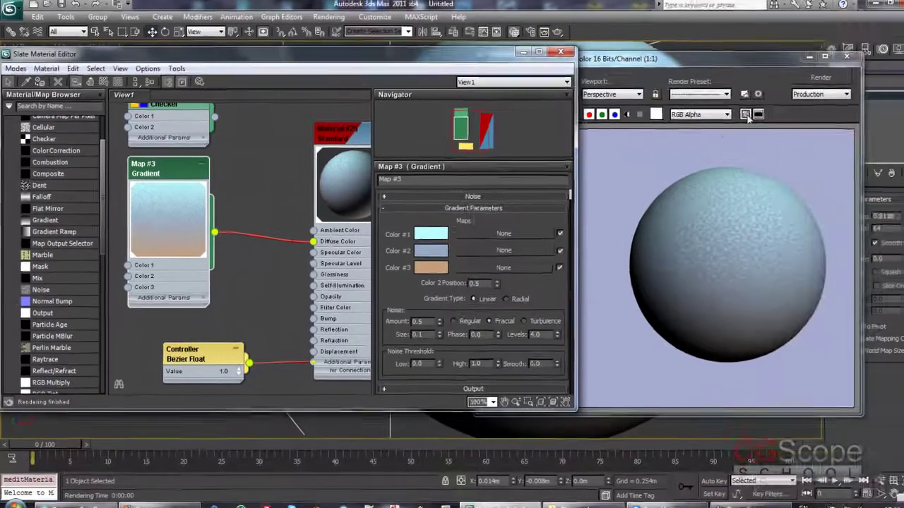
left_click(796, 79)
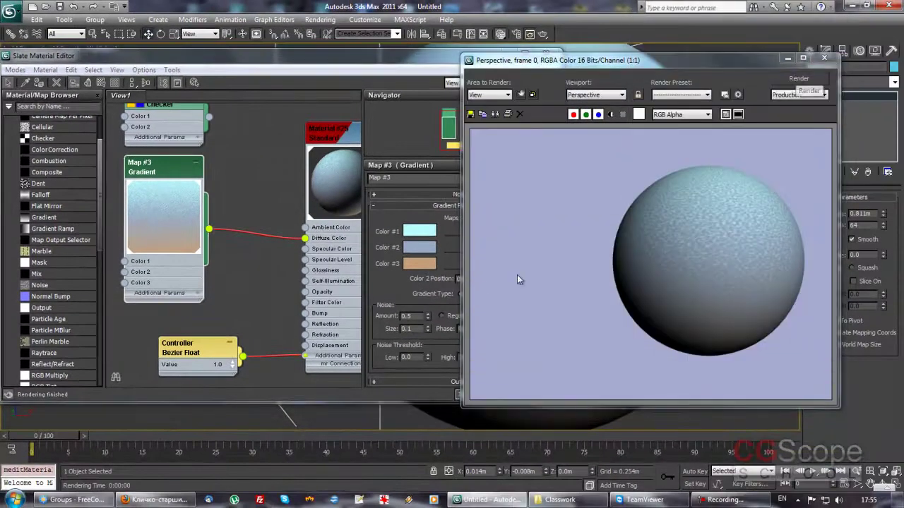
Step: Change the Gradient noise to Turbulence and re-render the speckled cyan-grey sphere
left_click(411, 298)
left_click(522, 315)
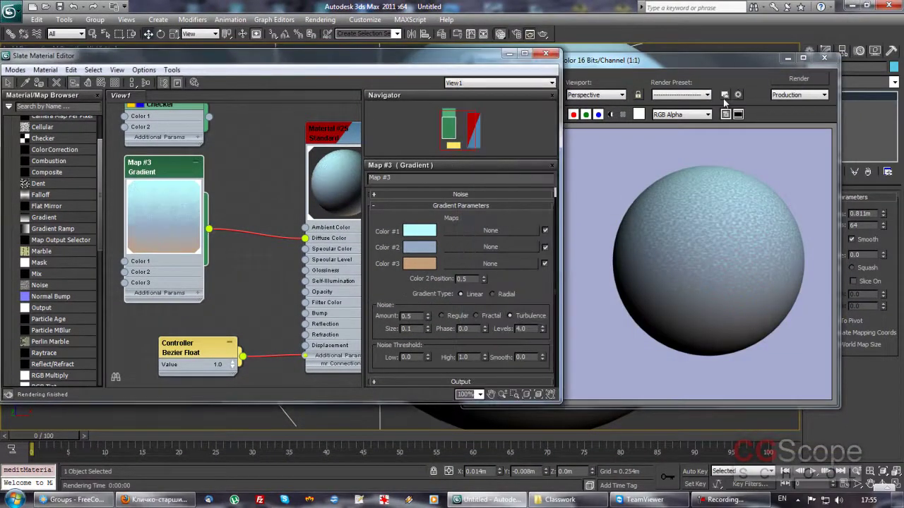
left_click(798, 78)
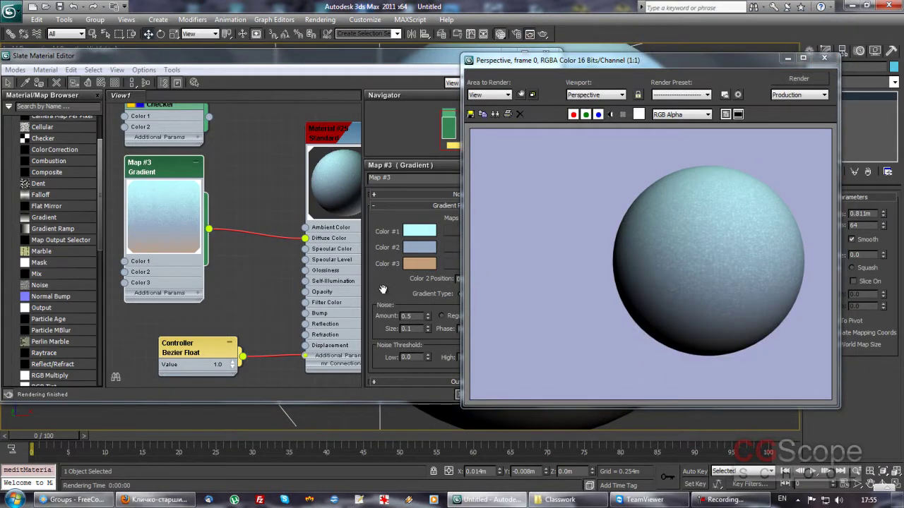
left_click(379, 263)
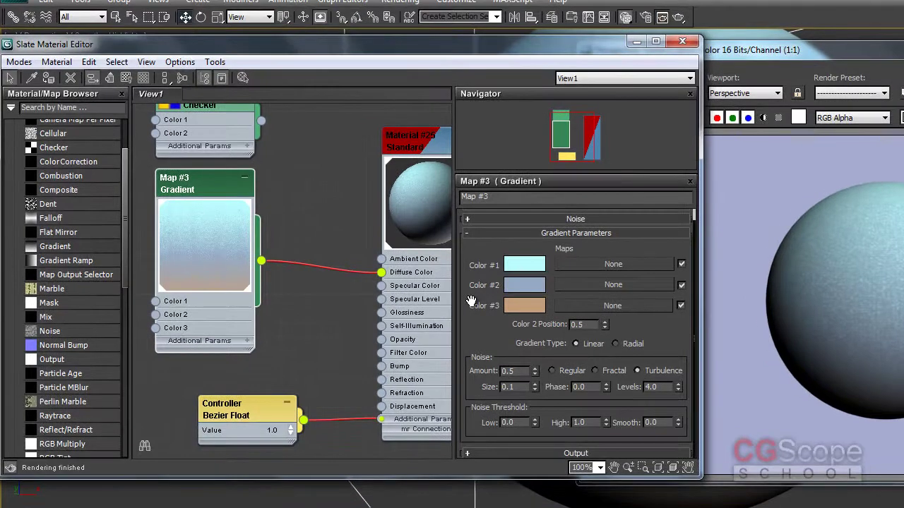
left_click_drag(471, 301, 472, 263)
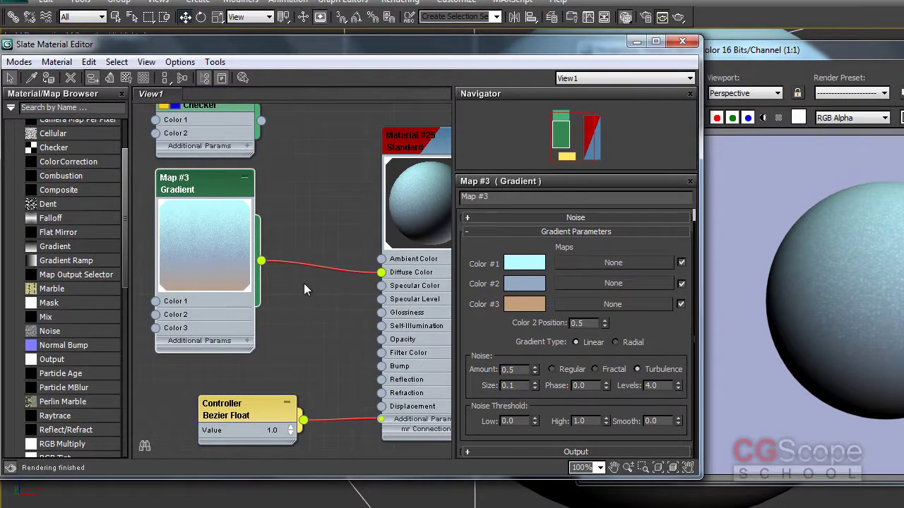
middle_click_drag(303, 304, 320, 307)
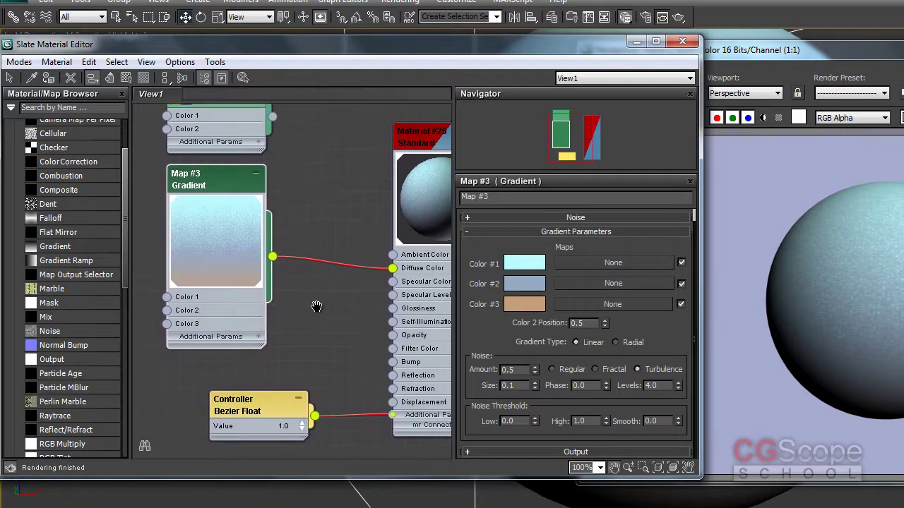
Step: Hide the Additional Params controller's child trees and collapse the Gradient node's preview
right_click(420, 417)
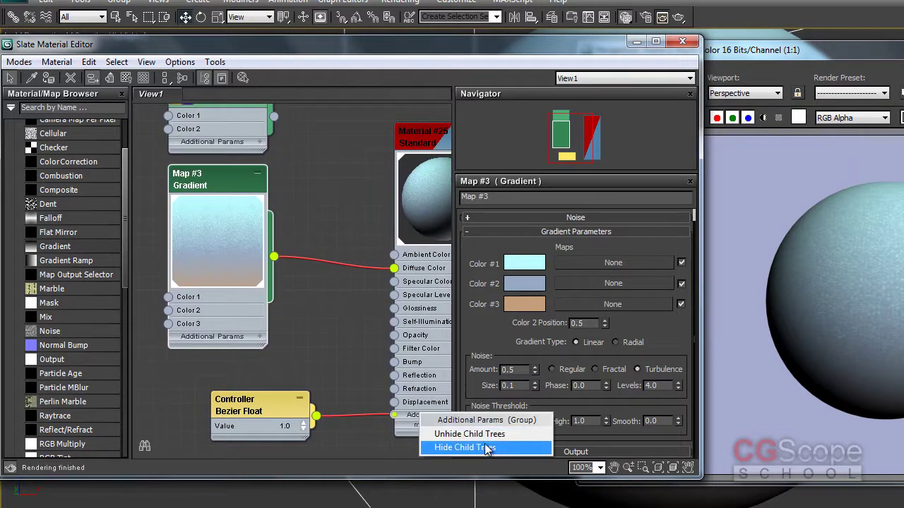
left_click(455, 448)
middle_click_drag(319, 319, 318, 337)
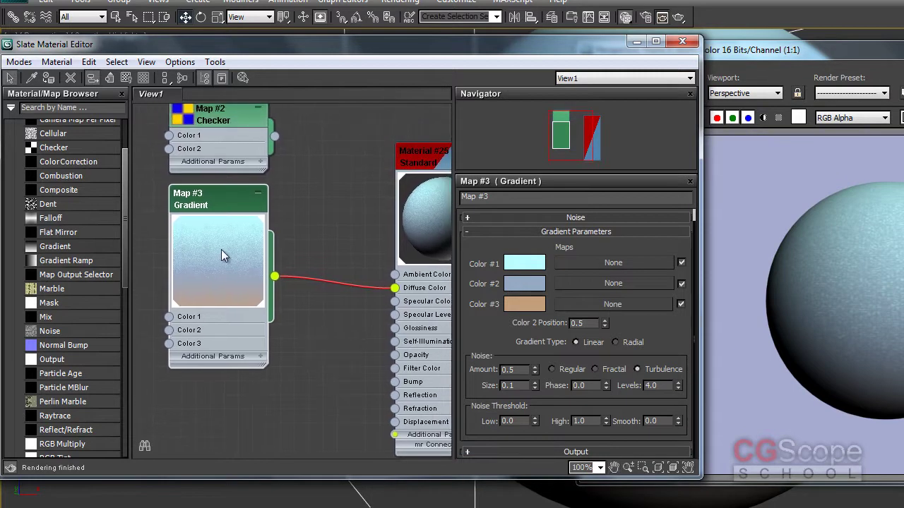
double_click(220, 252)
middle_click_drag(254, 315, 271, 288)
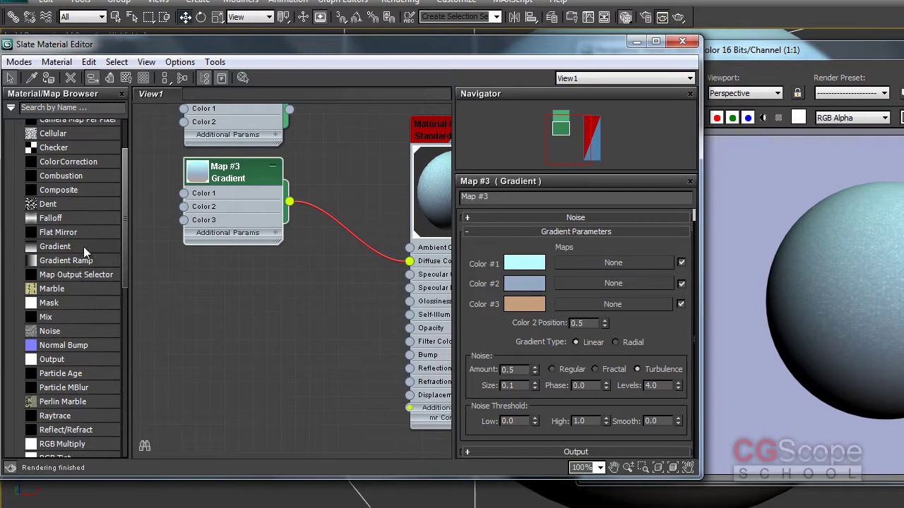
Step: Add a Gradient Ramp map (Map #4), wire it to Diffuse Color, and open its parameters
left_click_drag(53, 263, 157, 285)
left_click_drag(213, 300, 213, 301)
mouse_move(266, 353)
middle_mouse_down()
mouse_move(353, 322)
mouse_move(356, 302)
mouse_move(288, 342)
middle_mouse_up()
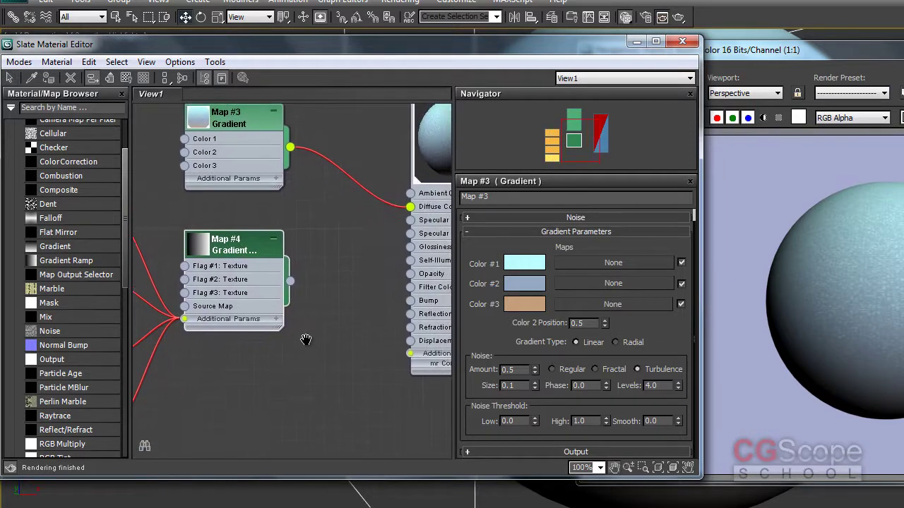
left_click_drag(272, 284, 395, 213)
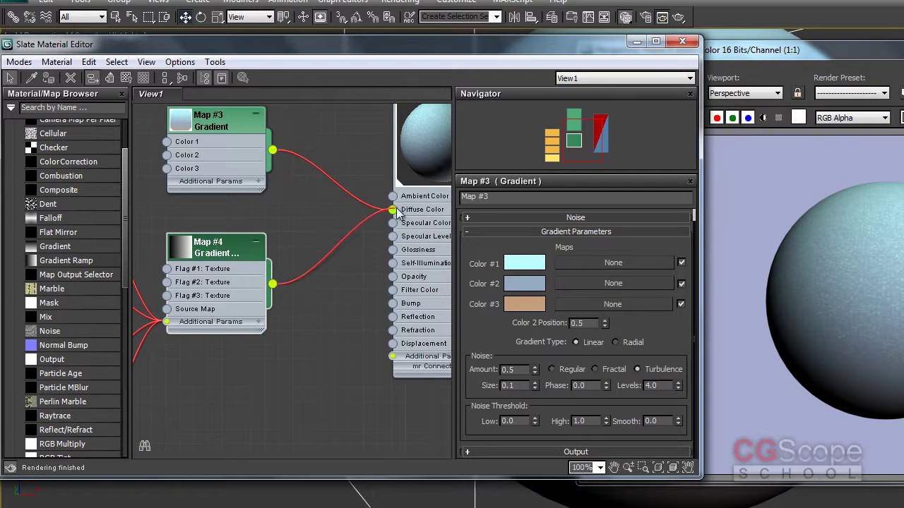
mouse_move(325, 233)
middle_mouse_down()
mouse_move(323, 270)
mouse_move(318, 258)
middle_mouse_up()
left_click_drag(218, 300, 216, 286)
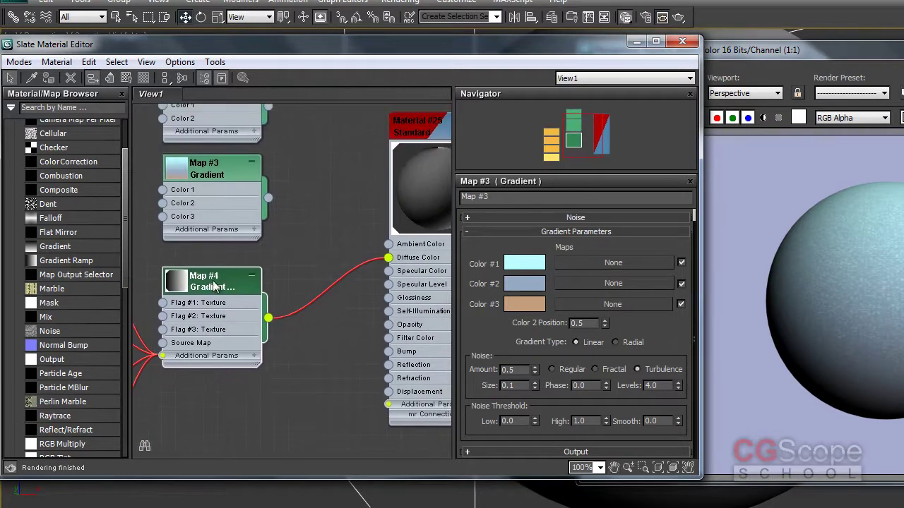
double_click(215, 286)
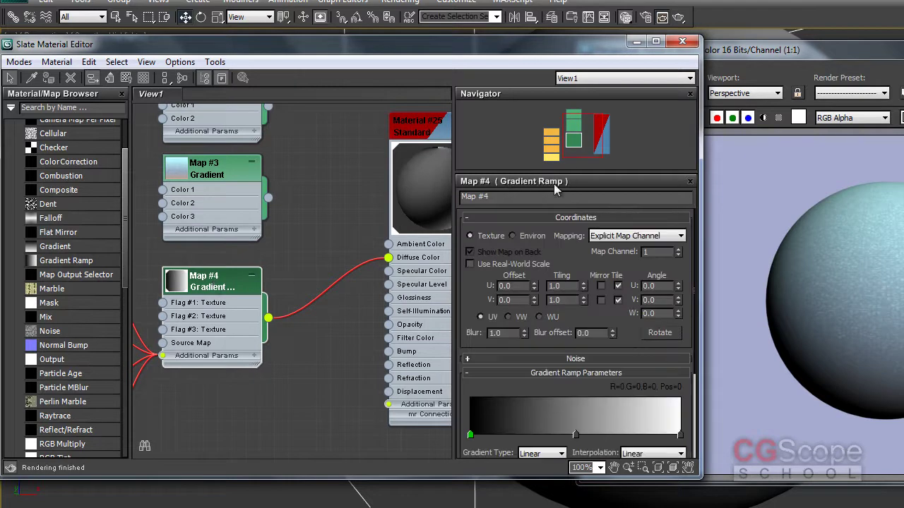
scroll(529, 353, "down", 3)
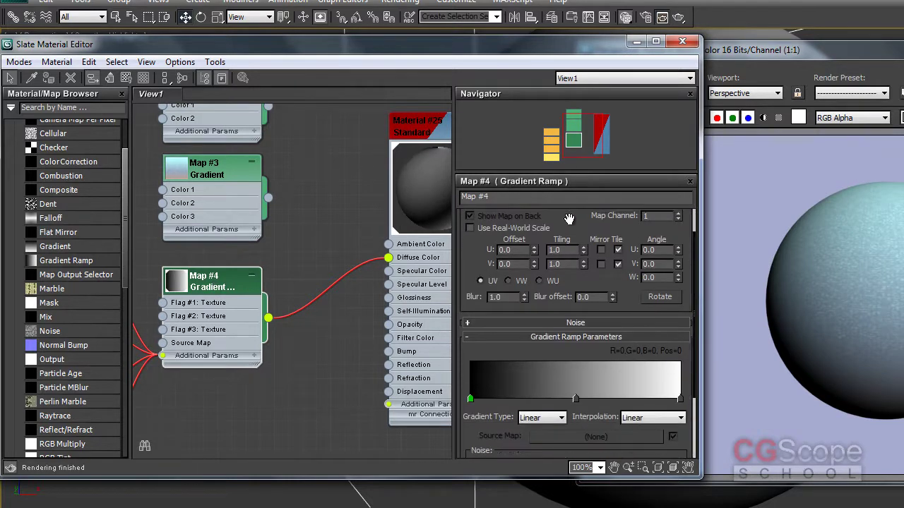
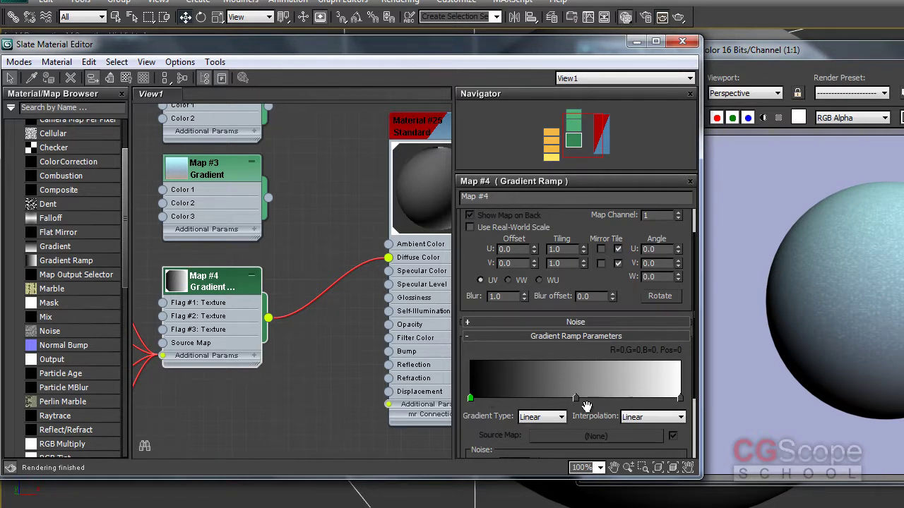
Step: Centre the middle Gradient Ramp flag at position 50 and colour it pink
mouse_move(576, 397)
left_mouse_down()
mouse_move(618, 401)
mouse_move(554, 401)
mouse_move(575, 401)
left_mouse_up()
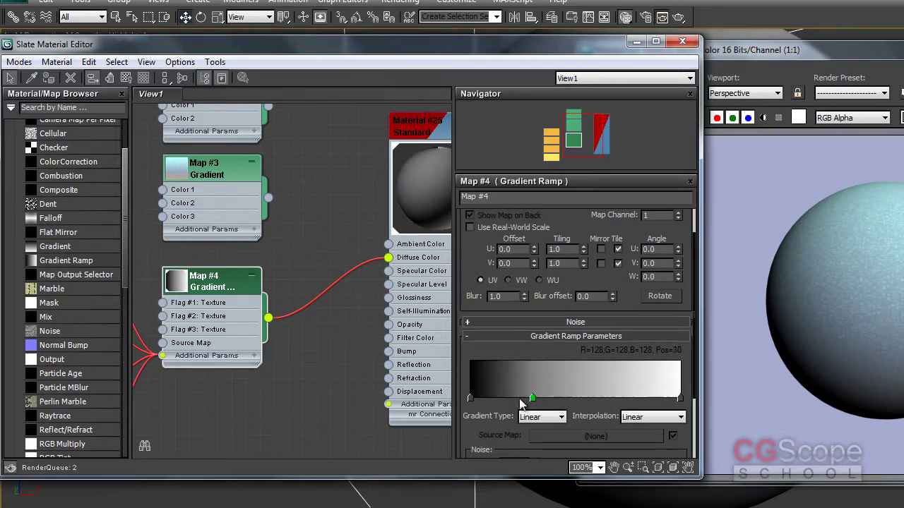
double_click(575, 397)
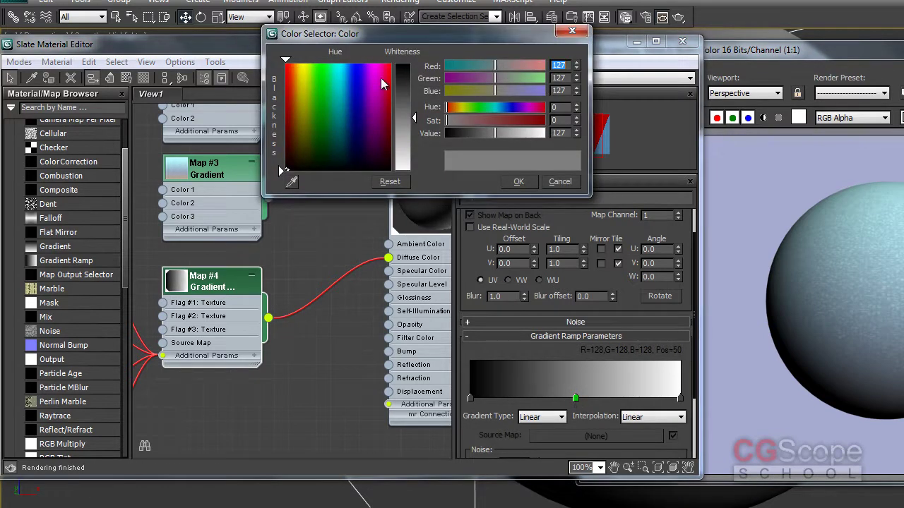
left_click_drag(388, 96, 393, 81)
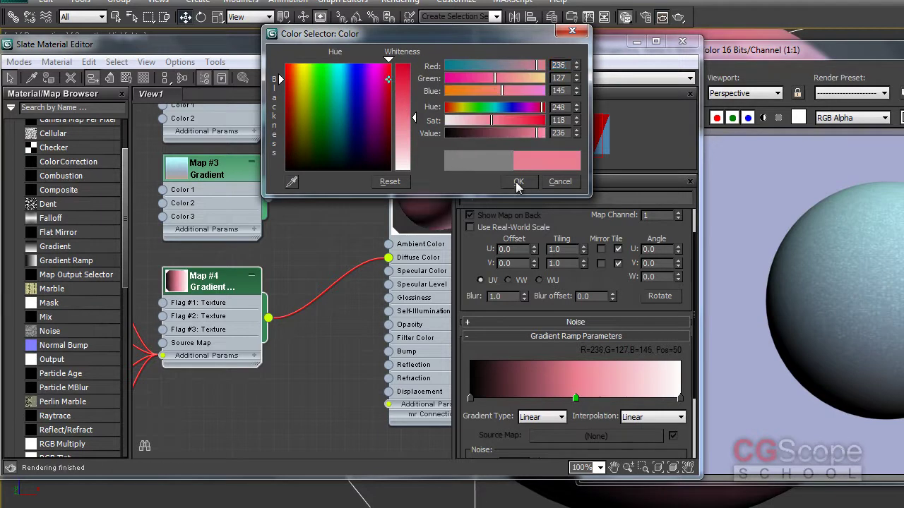
left_click(518, 182)
Step: Colour the left end flag blue and the right end flag yellow
double_click(470, 398)
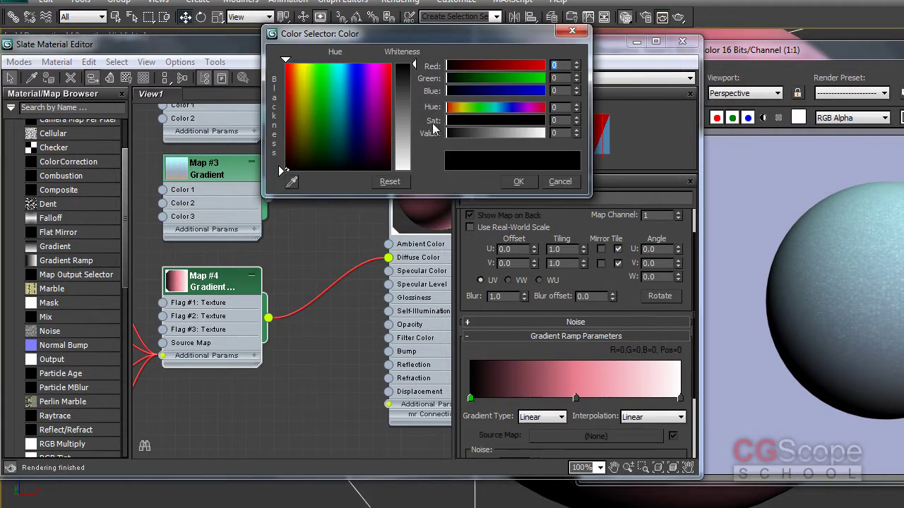
mouse_move(373, 120)
left_mouse_down()
mouse_move(353, 91)
mouse_move(377, 103)
left_mouse_up()
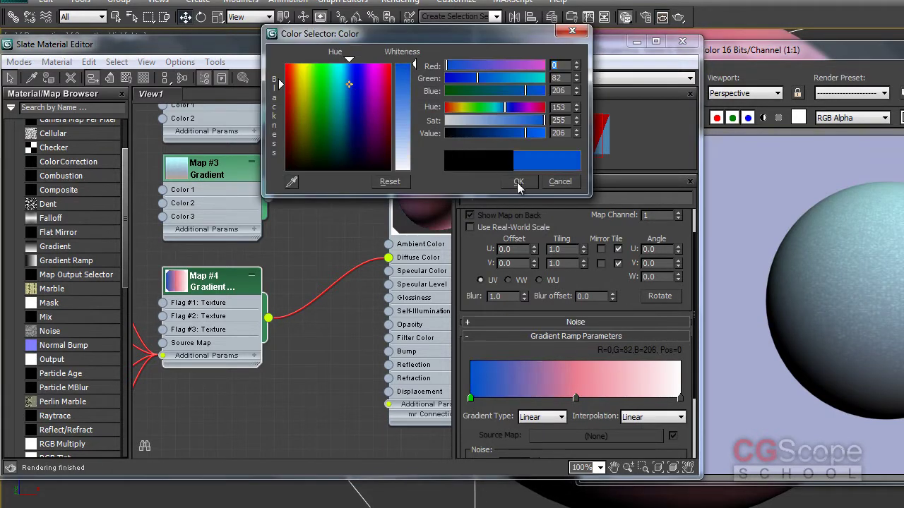
left_click(518, 182)
double_click(680, 398)
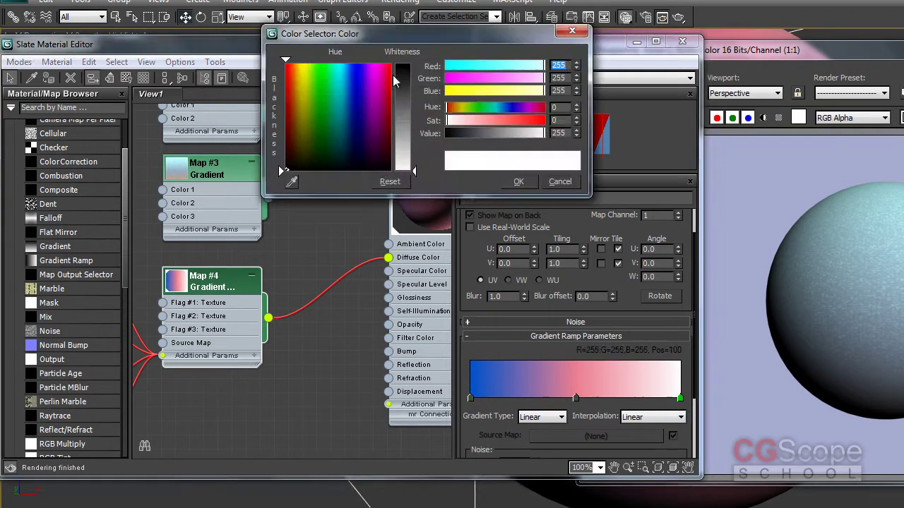
left_click(474, 91)
left_click(519, 181)
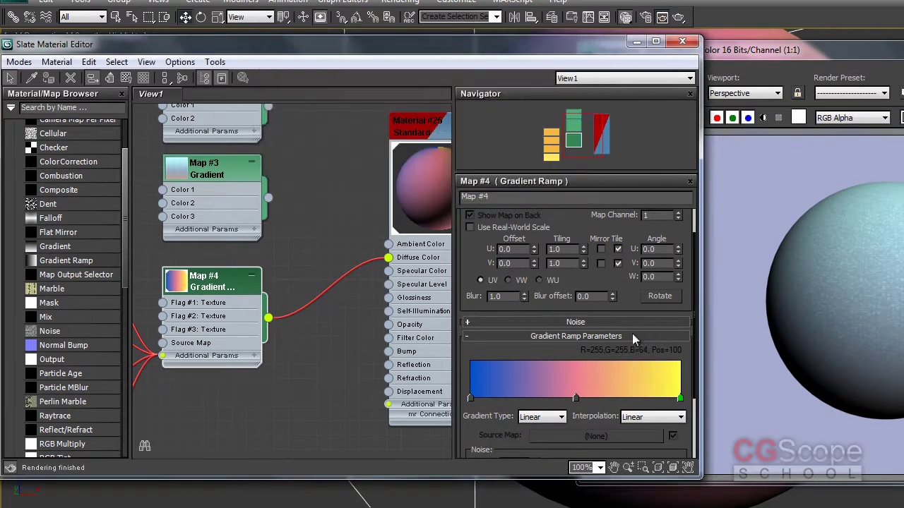
Step: Add a purple-pink colour stop at position 76 on the Gradient Ramp
left_click(632, 399)
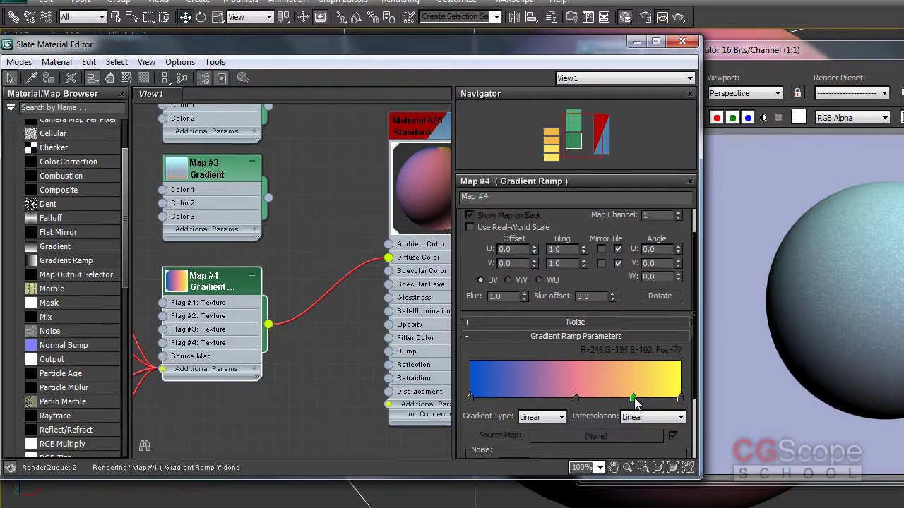
double_click(632, 399)
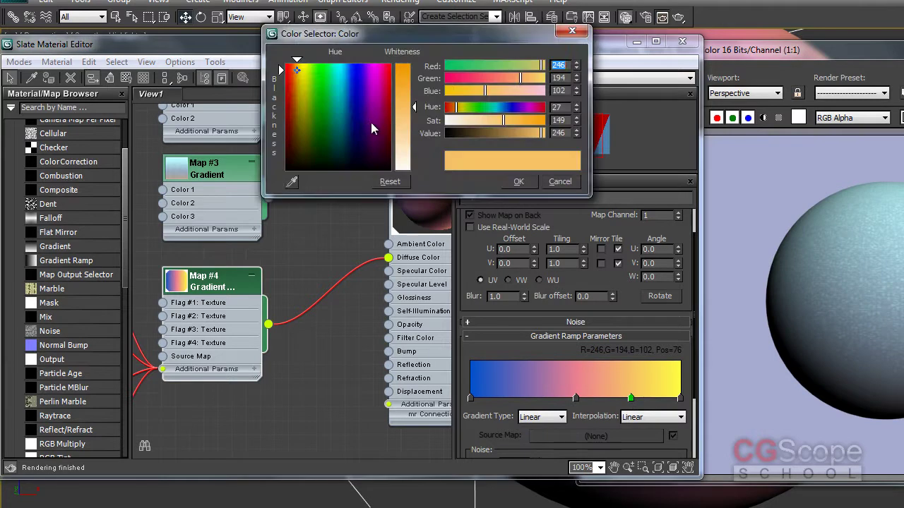
left_click(367, 122)
left_click(518, 182)
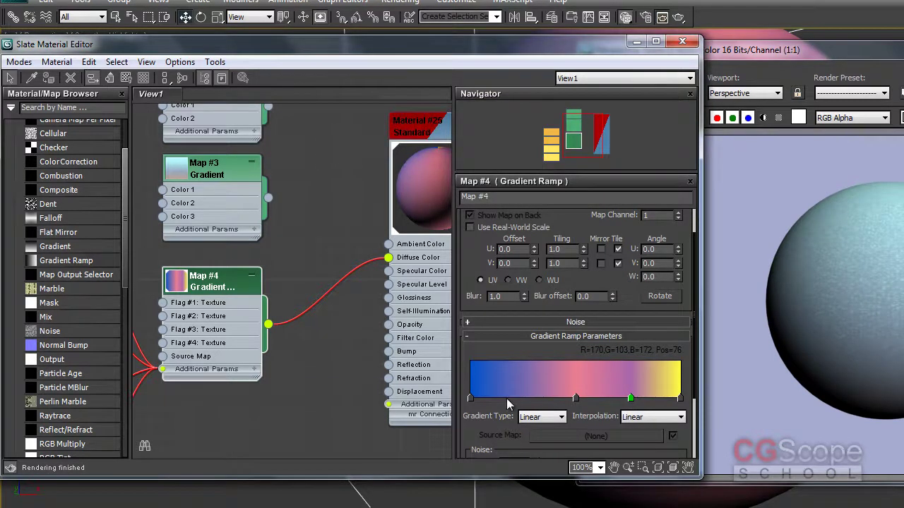
Step: Add a bright green colour stop at position 19
left_click(509, 398)
double_click(509, 398)
mouse_move(314, 95)
left_mouse_down()
mouse_move(319, 114)
mouse_move(324, 74)
left_mouse_up()
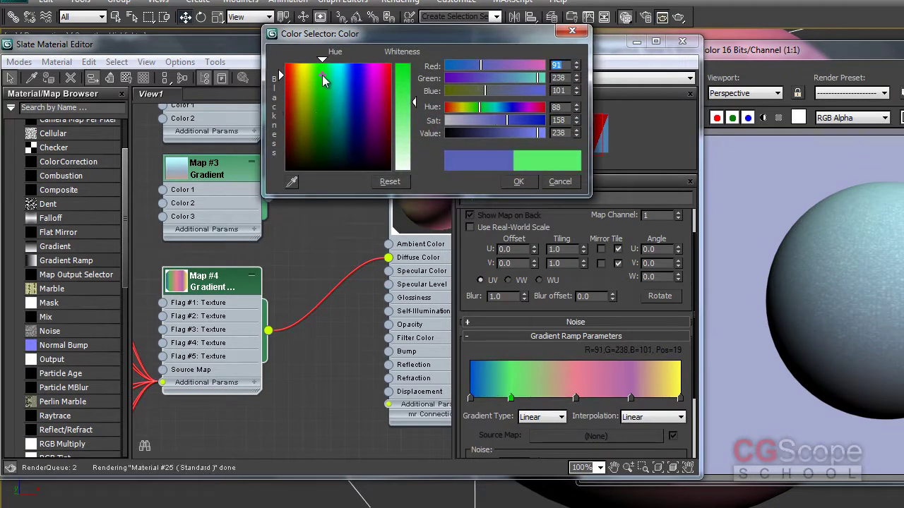
left_click(518, 182)
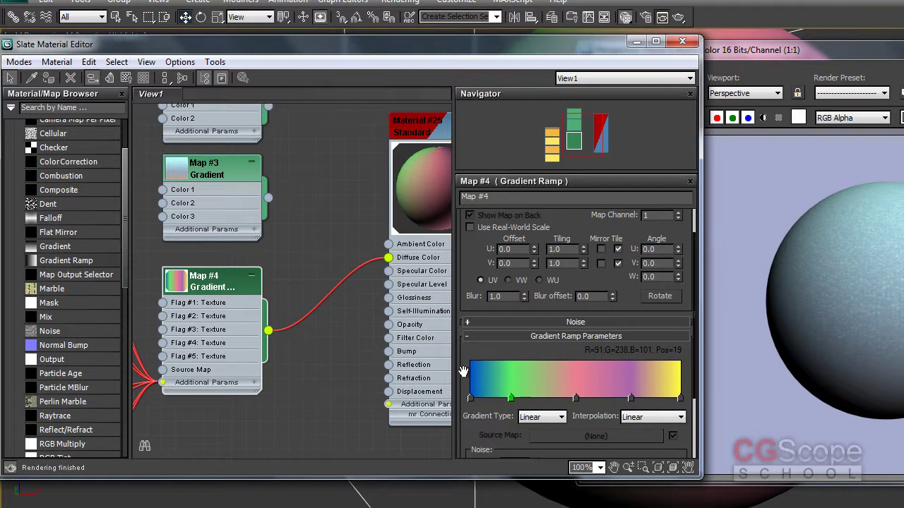
Step: Pan to the controller nodes and separate the overlapping Bezier Color nodes
mouse_move(351, 194)
middle_mouse_down()
mouse_move(332, 194)
mouse_move(443, 151)
middle_mouse_up()
middle_click_drag(245, 204, 335, 195)
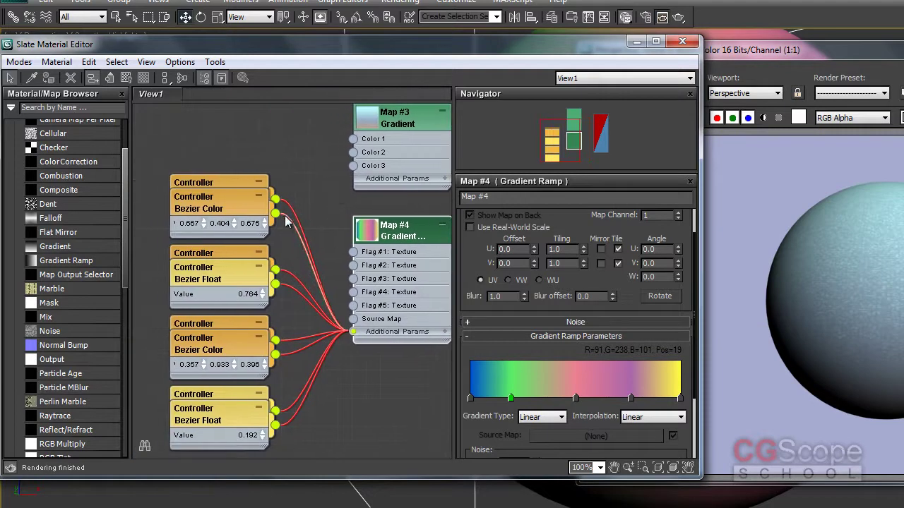
mouse_move(229, 204)
left_mouse_down()
mouse_move(175, 227)
mouse_move(218, 215)
left_mouse_up()
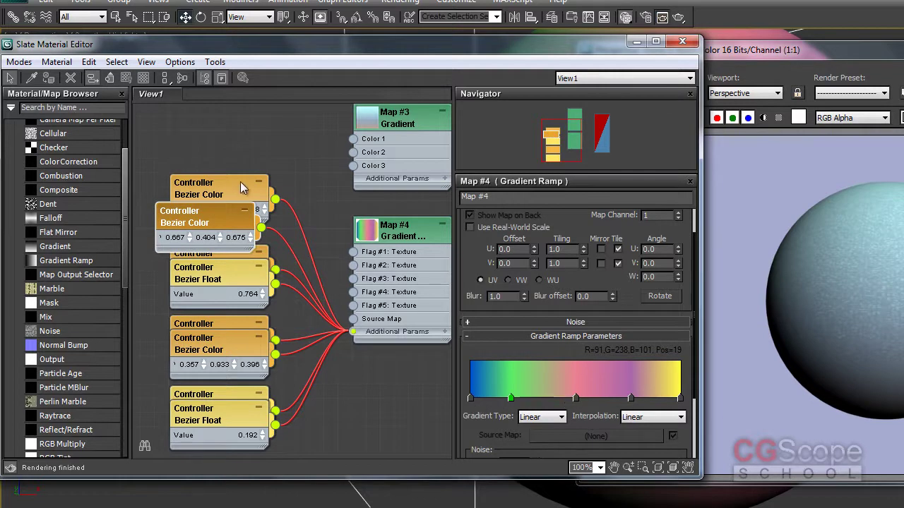
left_click_drag(240, 187, 244, 159)
left_click_drag(220, 219, 197, 220)
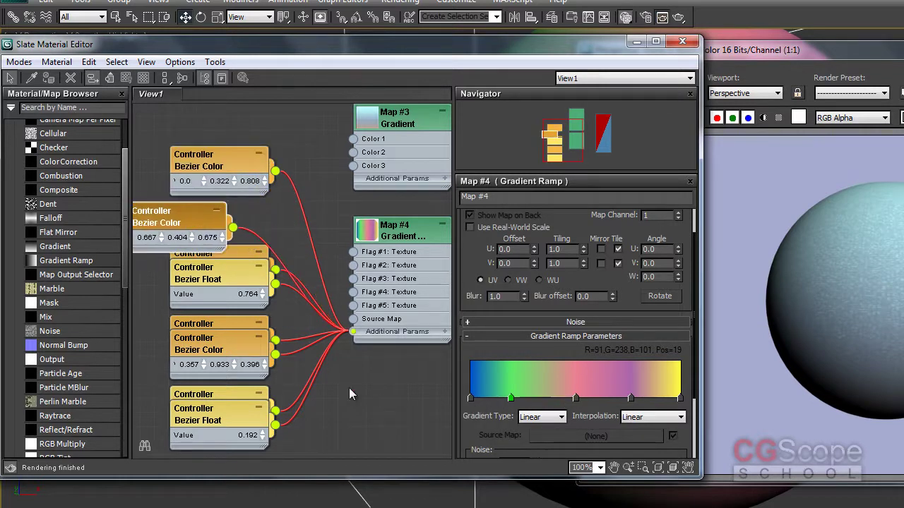
middle_click_drag(316, 366, 276, 349)
Step: Hide Map #4's child trees from Additional Params, then select the Gradient Ramp node
right_click(336, 315)
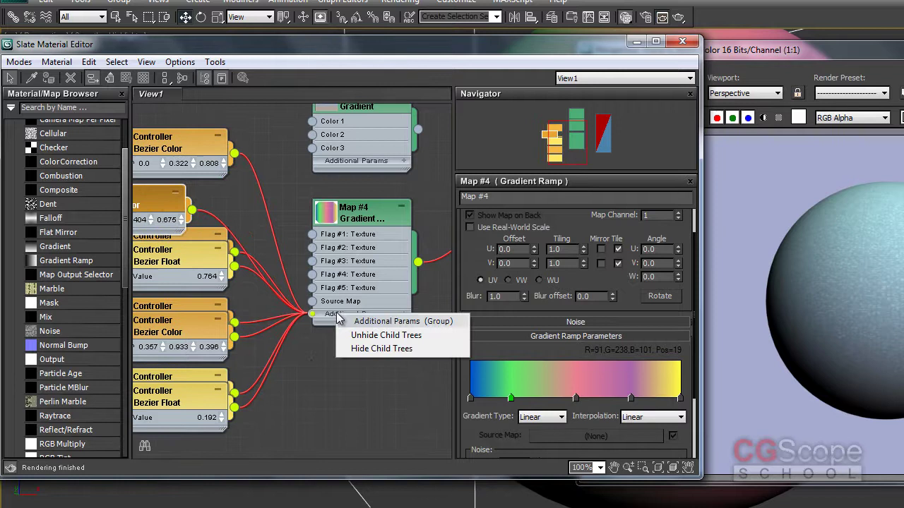
left_click(365, 349)
mouse_move(371, 356)
middle_mouse_down()
mouse_move(231, 343)
mouse_move(213, 362)
middle_mouse_up()
left_click(215, 226)
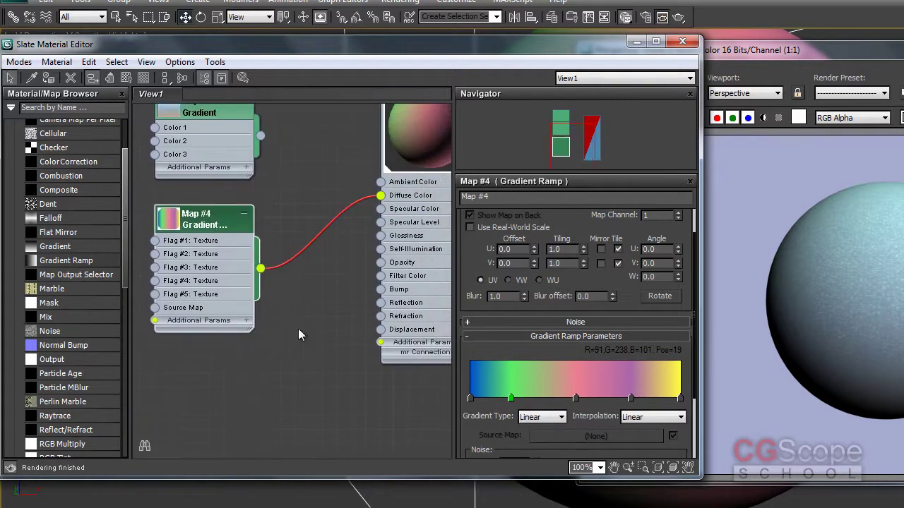
middle_click_drag(295, 335, 300, 320)
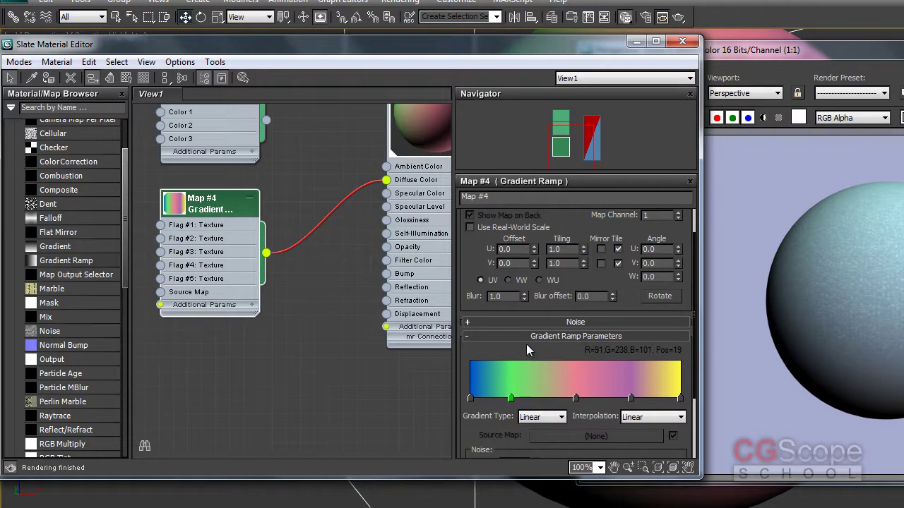
Step: Add and delete a trial stop at position 35, then move green from 19 to 24
left_click(541, 398)
left_click_drag(542, 400, 545, 399)
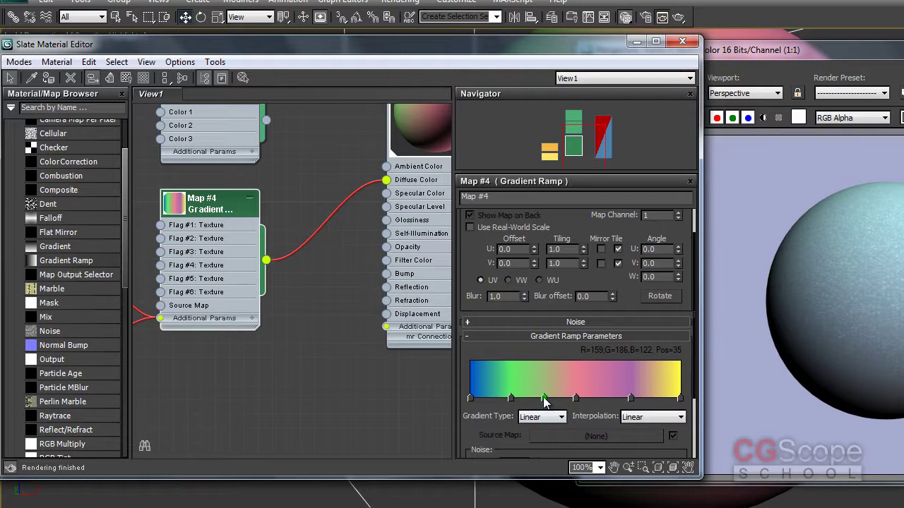
right_click(544, 401)
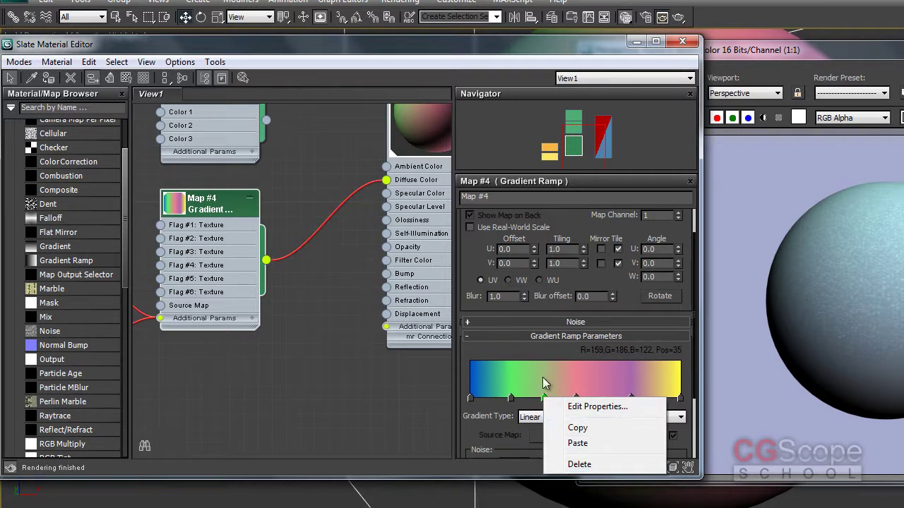
left_click(592, 466)
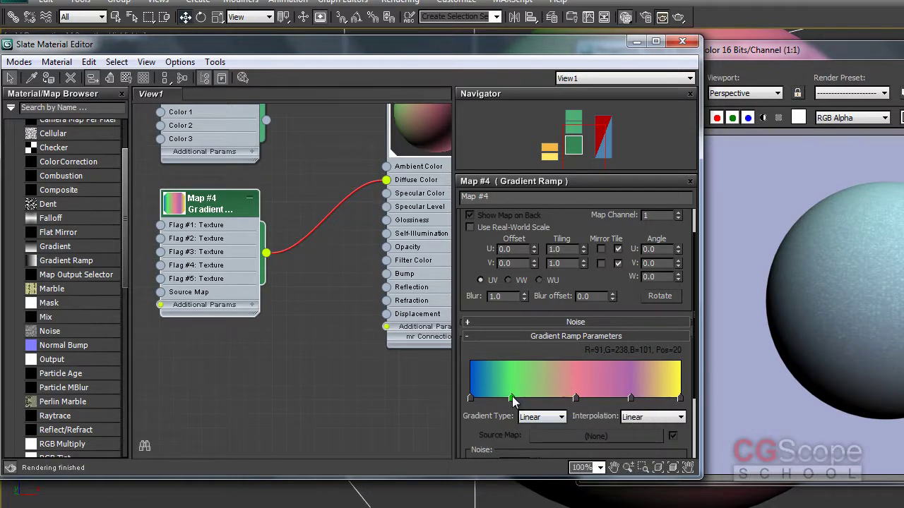
left_click_drag(513, 401, 524, 400)
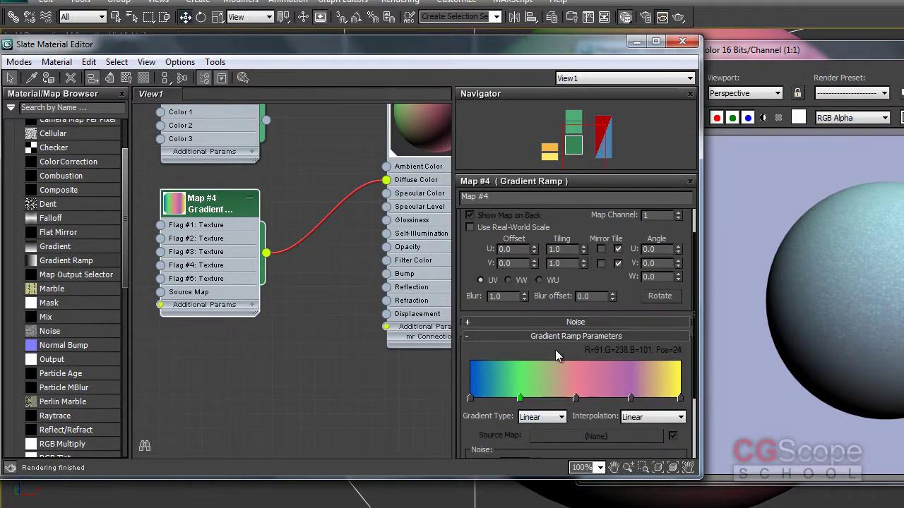
mouse_move(366, 209)
middle_mouse_down()
mouse_move(303, 307)
mouse_move(327, 275)
middle_mouse_up()
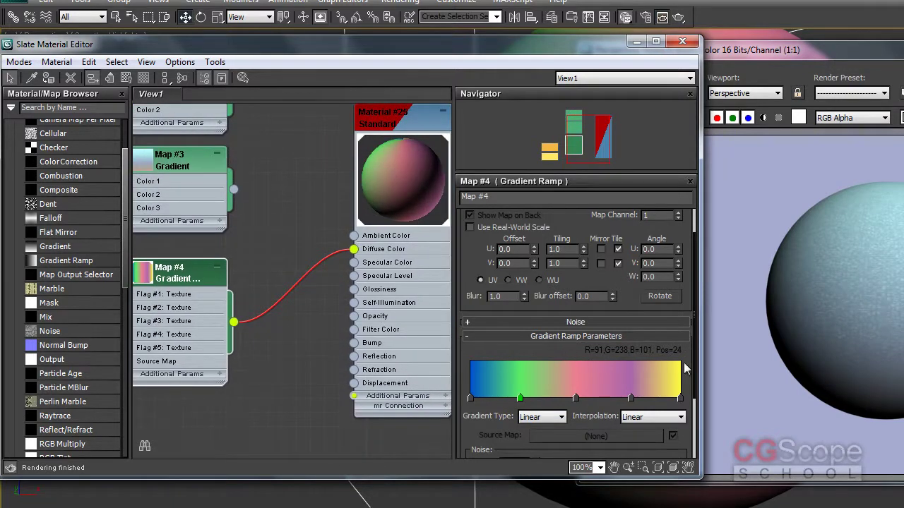
Step: Set the Gradient Type to 4 Corner and enlarge the Map #4 node preview
left_click_drag(691, 274, 693, 329)
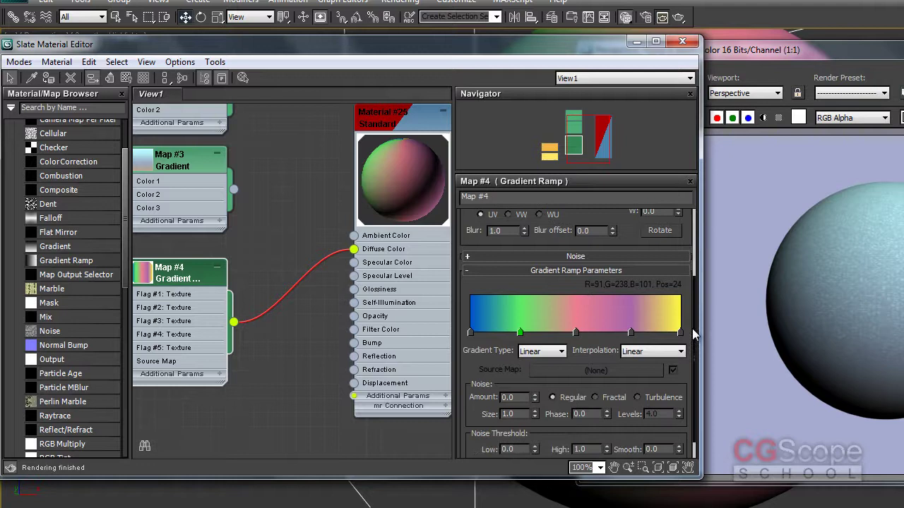
left_click(549, 353)
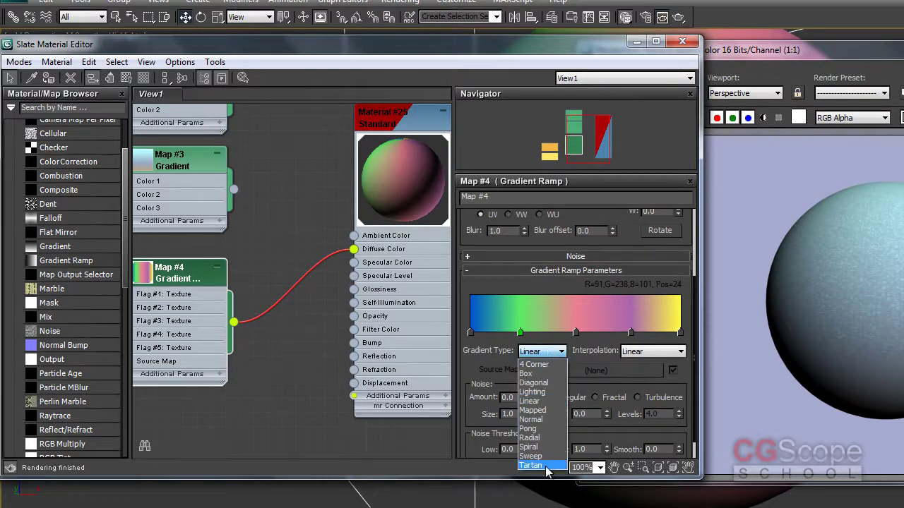
left_click(538, 365)
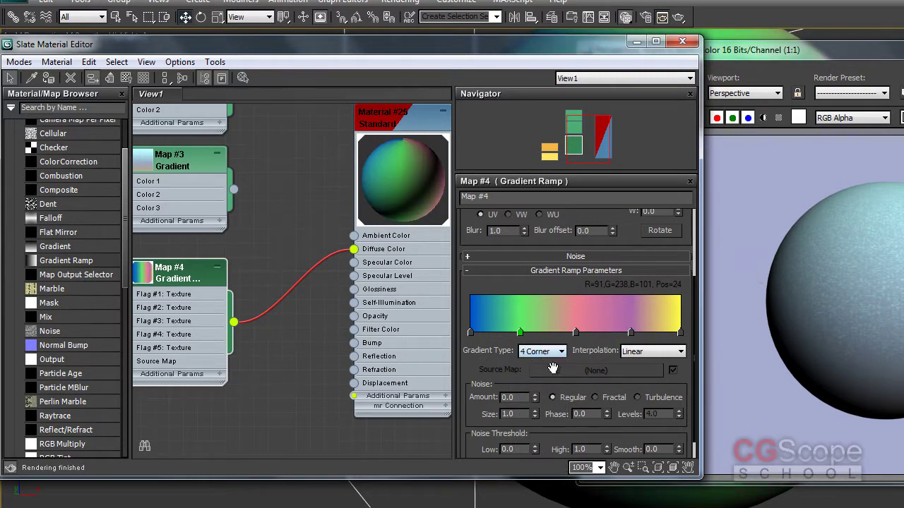
left_click(558, 353)
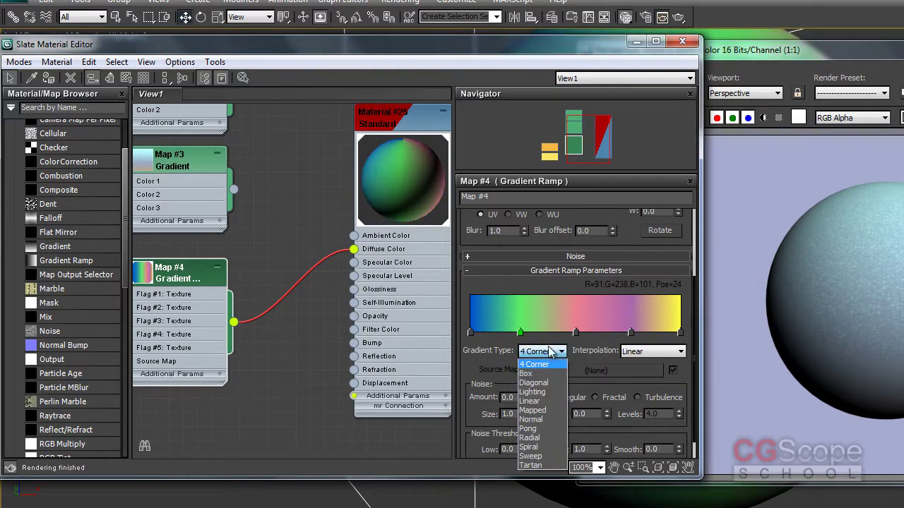
left_click(283, 325)
left_click(139, 275)
middle_click_drag(242, 246, 319, 209)
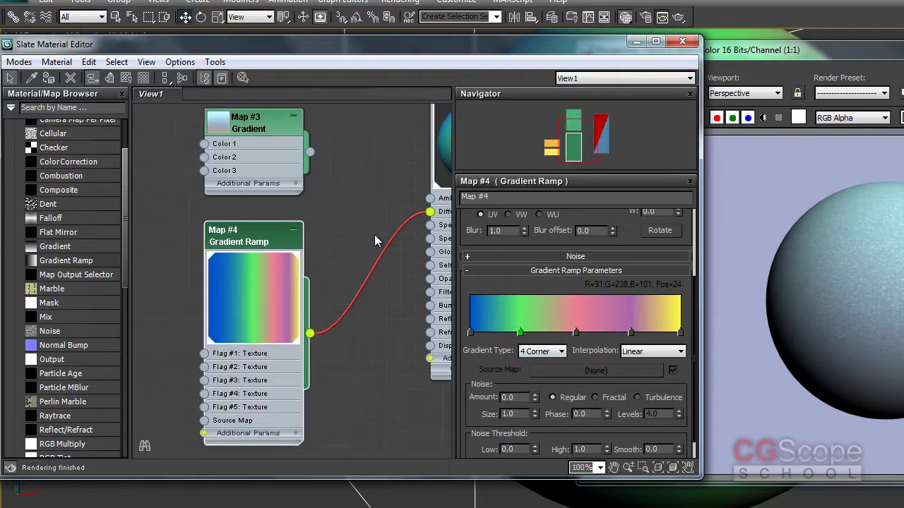
Step: Try the Box, Diagonal, Lighting and Linear gradient types in turn
left_click(548, 358)
left_click(542, 373)
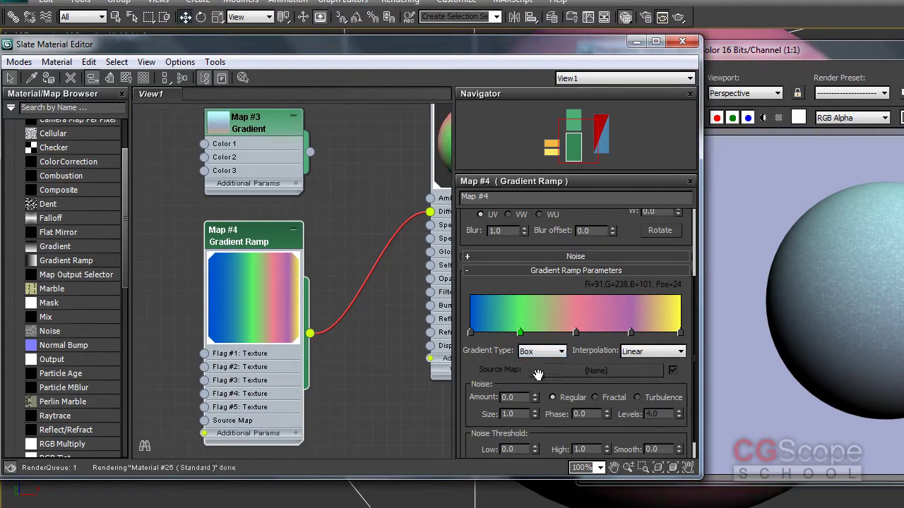
left_click(542, 353)
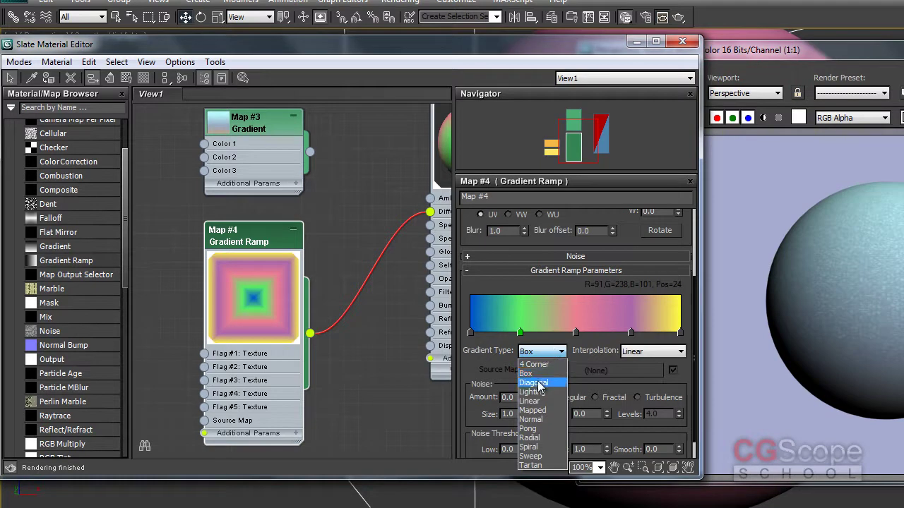
left_click(537, 381)
left_click(554, 353)
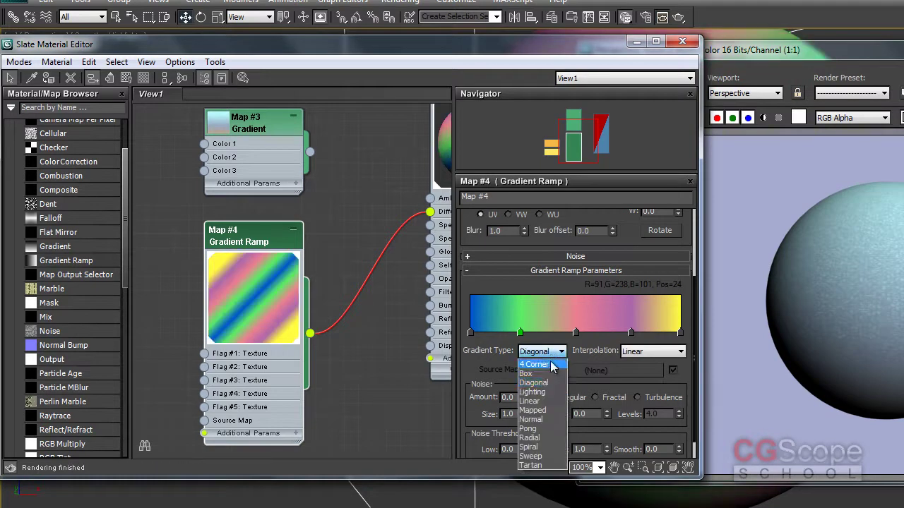
left_click(547, 397)
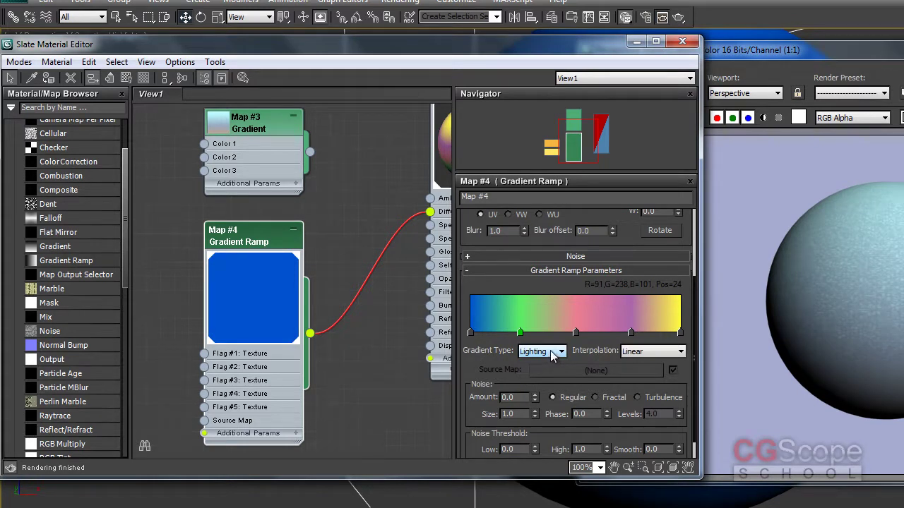
left_click(554, 354)
left_click(537, 401)
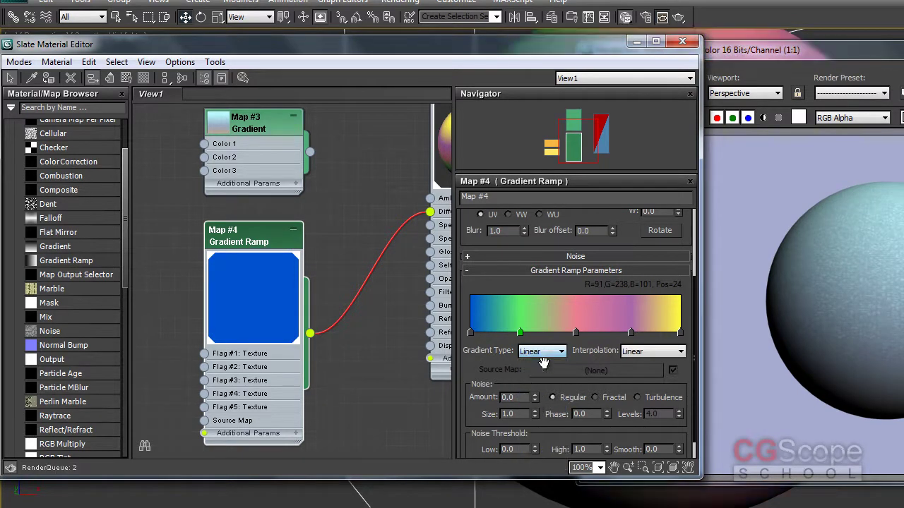
Step: Try Radial, Spiral, Sweep and Tartan gradient types, then return to 4 Corner
left_click(550, 353)
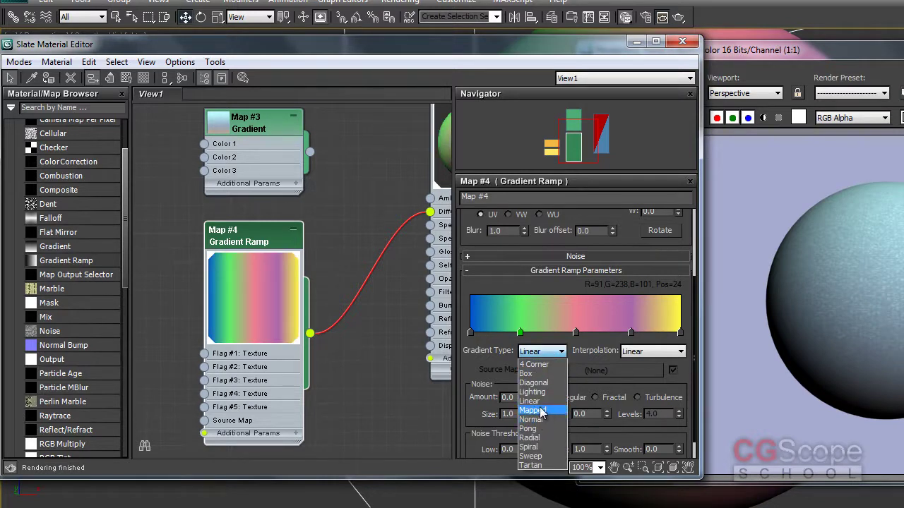
left_click(559, 351)
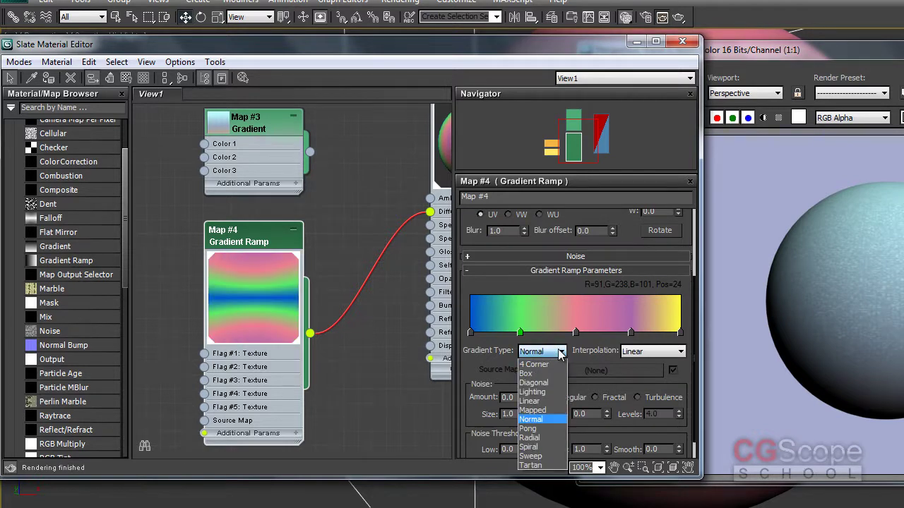
left_click(538, 438)
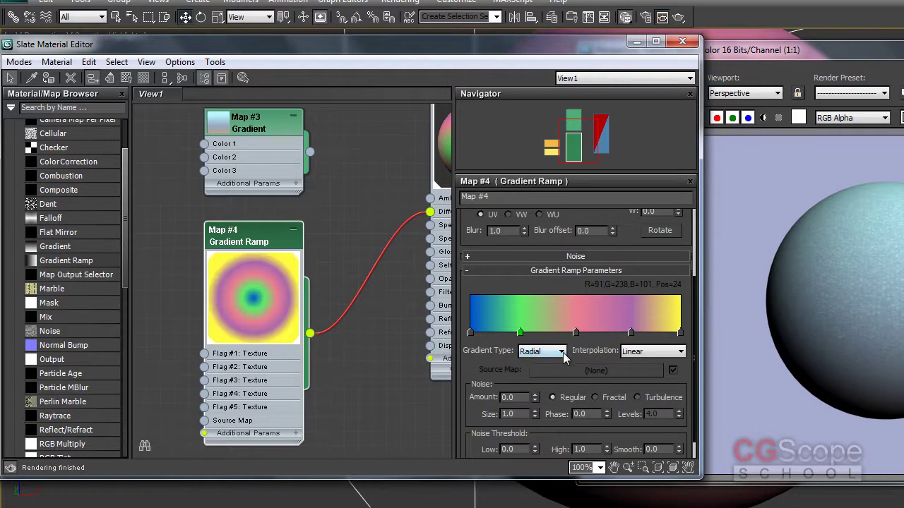
left_click(562, 351)
left_click(535, 446)
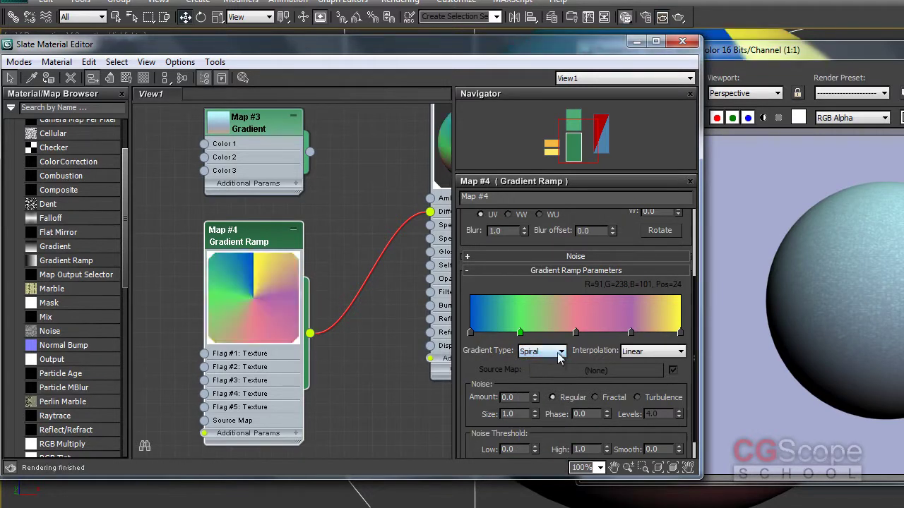
left_click(558, 353)
left_click(540, 456)
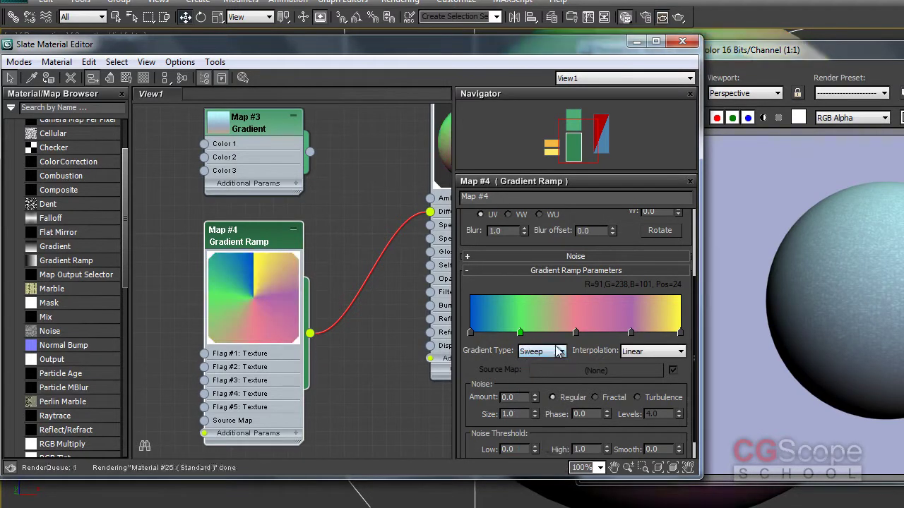
left_click(555, 351)
left_click(540, 466)
left_click(555, 352)
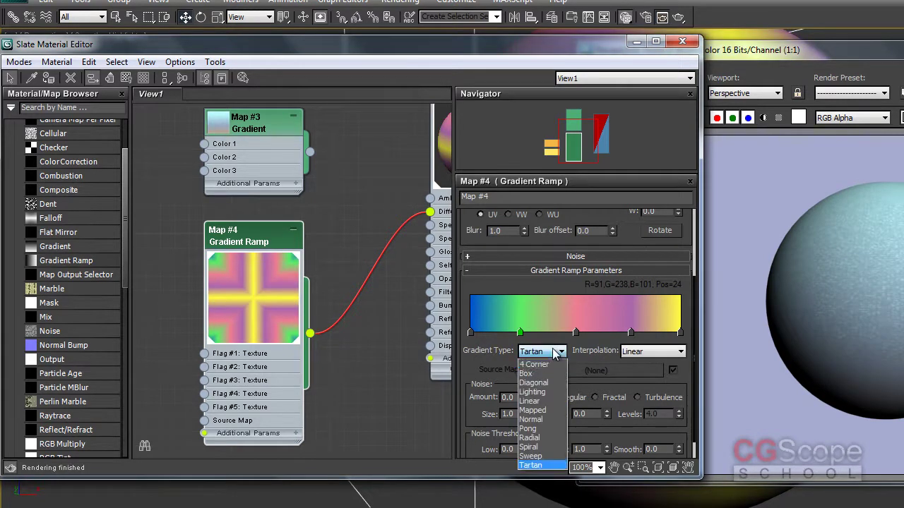
left_click(533, 362)
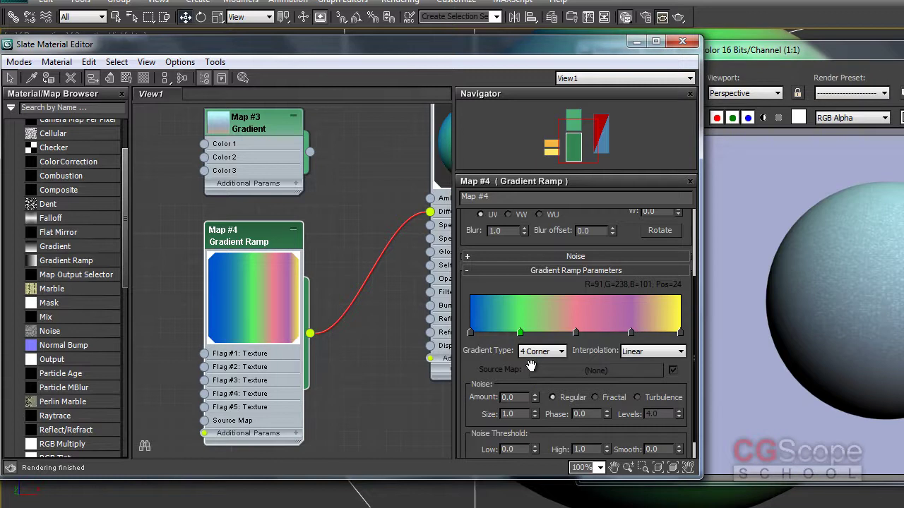
left_click(663, 357)
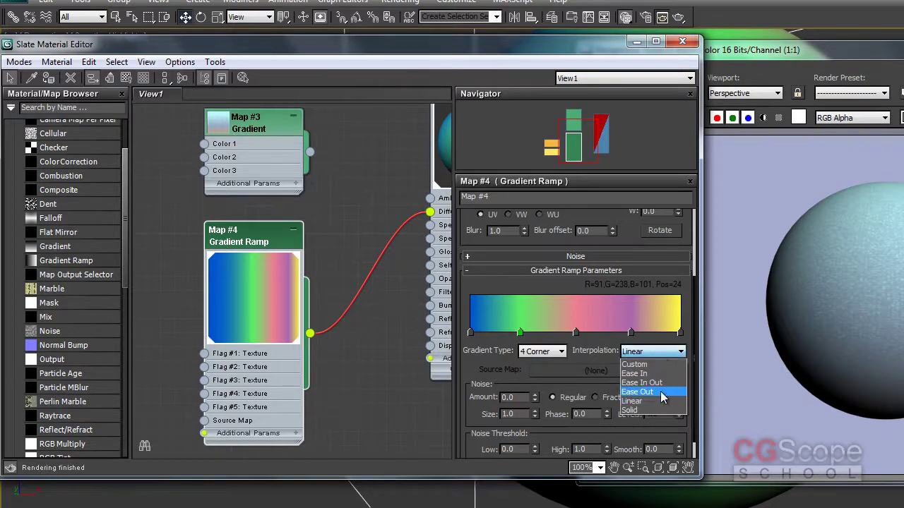
left_click(646, 402)
left_click(651, 359)
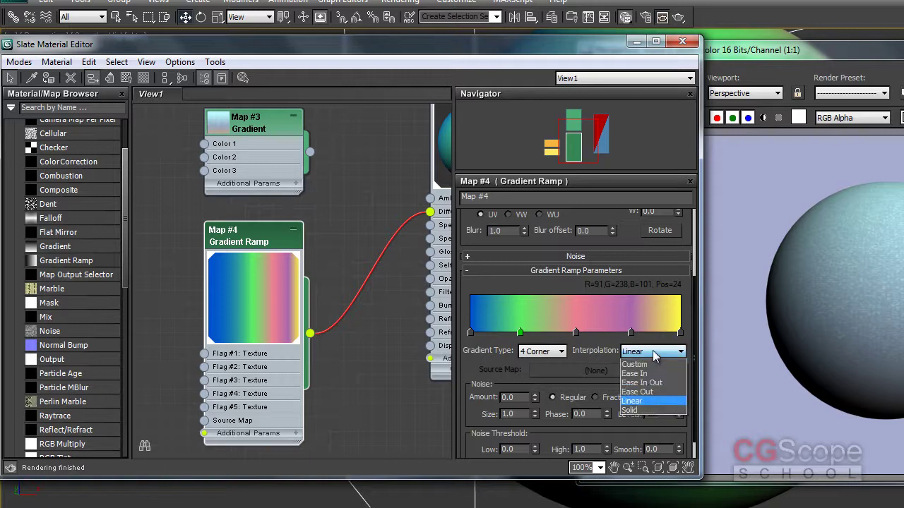
left_click(642, 374)
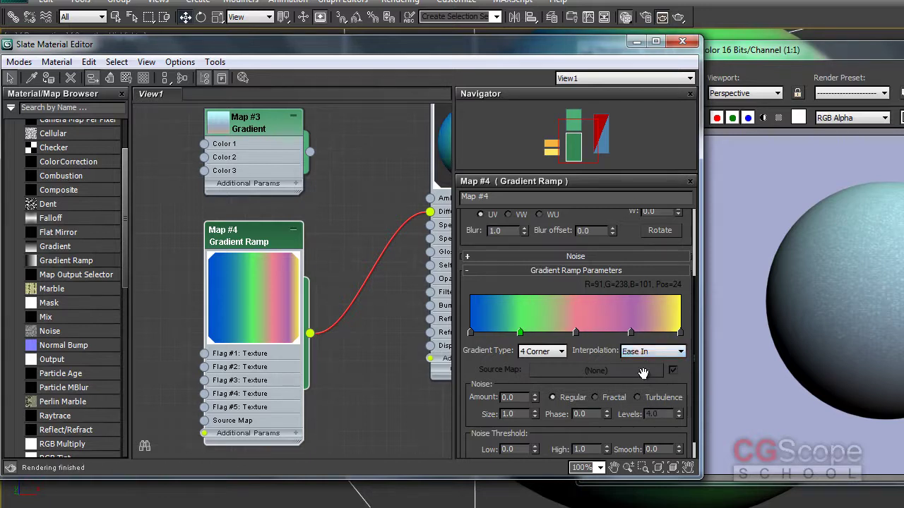
left_click(655, 353)
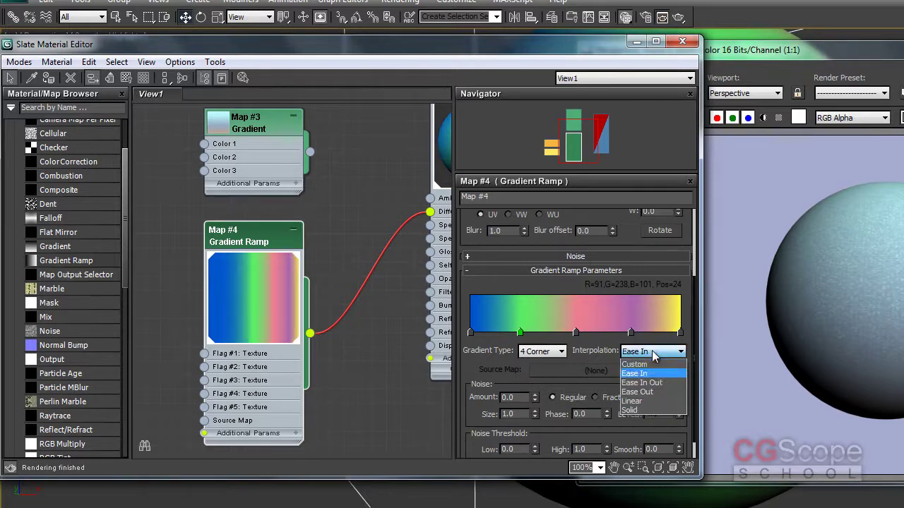
left_click(648, 392)
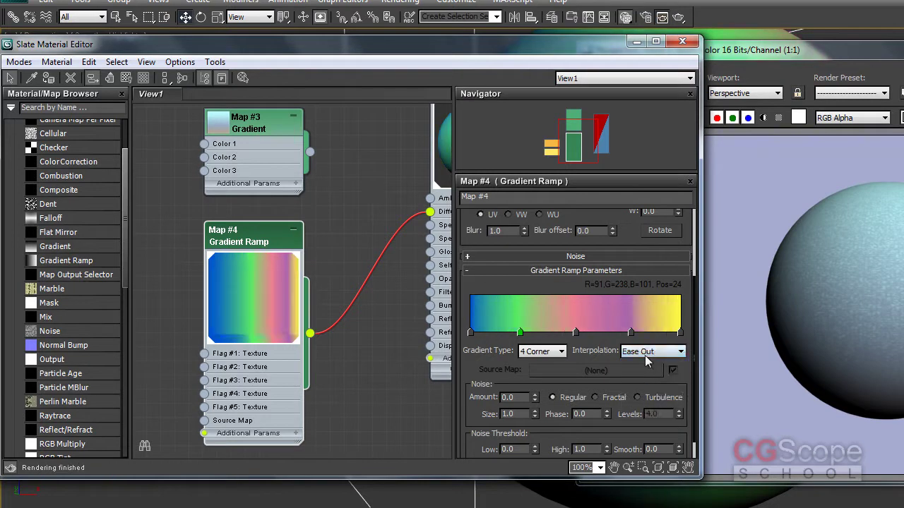
left_click(649, 353)
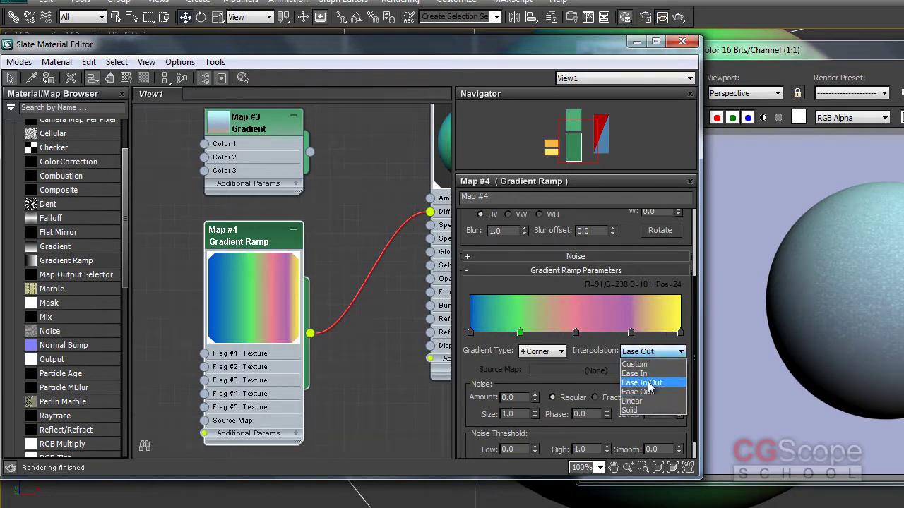
left_click(647, 381)
left_click(649, 351)
left_click(639, 410)
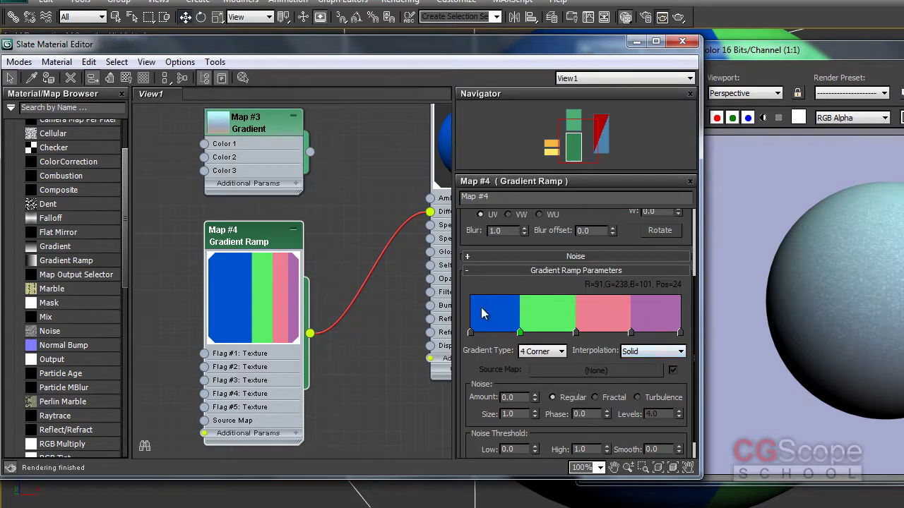
left_click(653, 354)
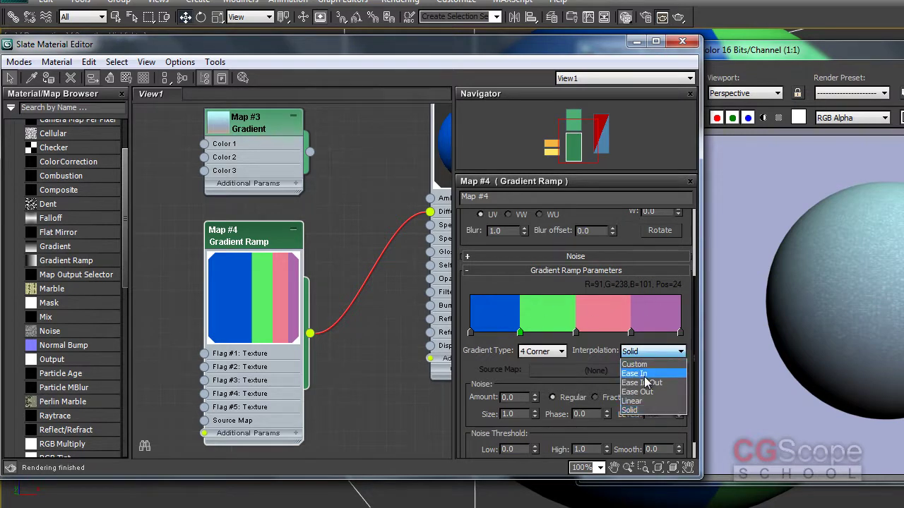
left_click(631, 401)
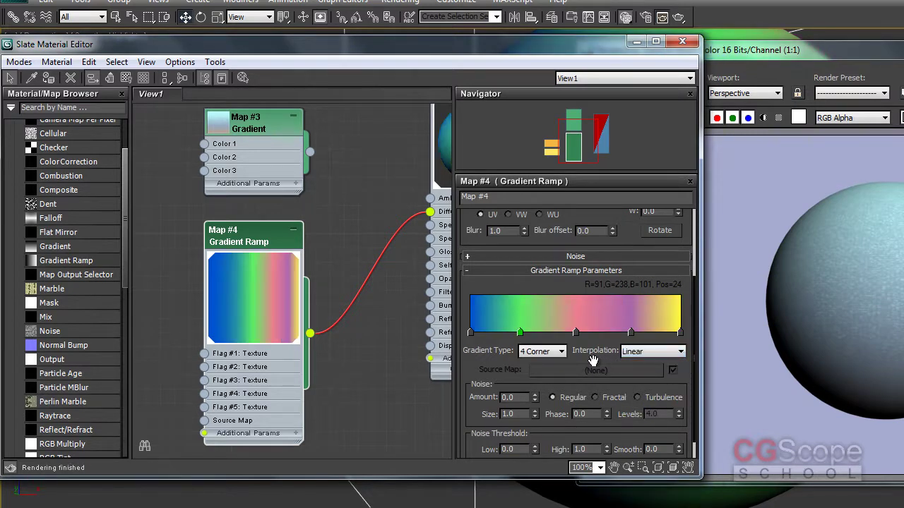
Step: Collapse the Map #4 node's large preview and pan toward the Standard material node
scroll(591, 340, "down", 1)
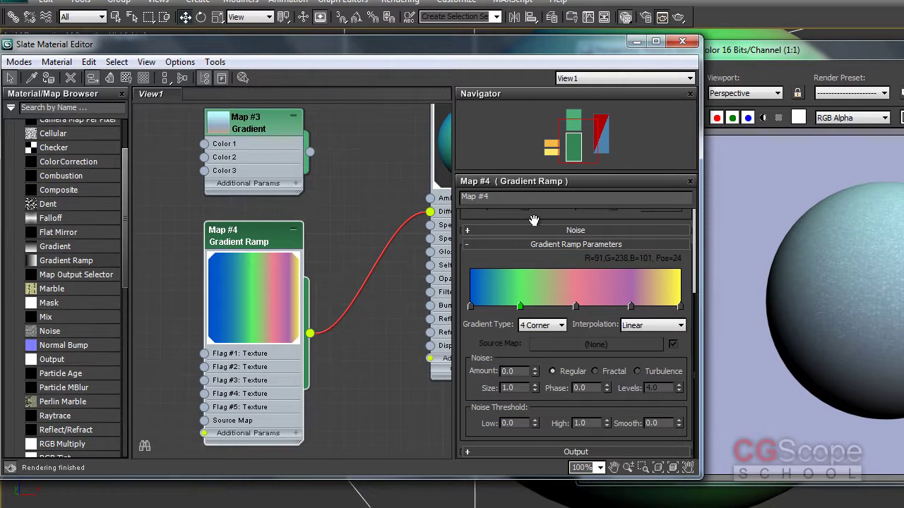
mouse_move(351, 240)
middle_mouse_down()
mouse_move(343, 228)
mouse_move(360, 255)
middle_mouse_up()
double_click(263, 306)
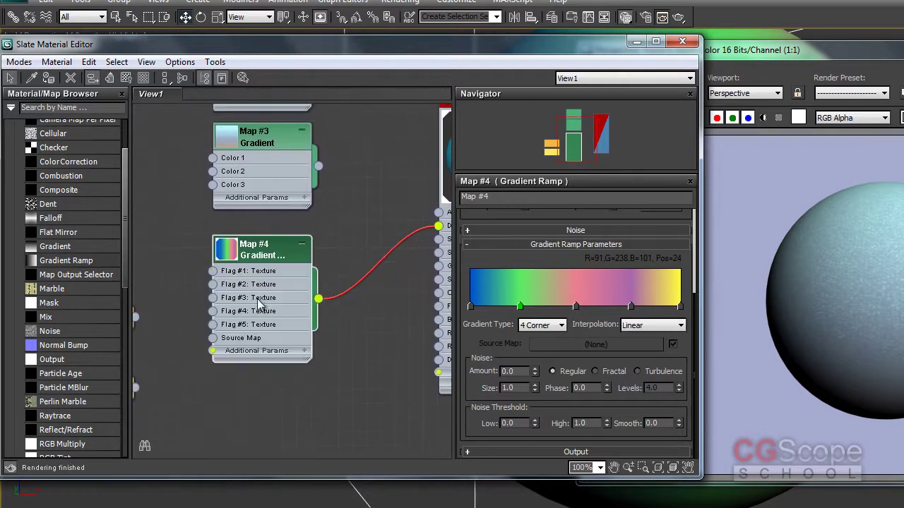
left_click_drag(264, 251, 264, 240)
middle_click_drag(262, 240, 231, 211)
left_click_drag(231, 212, 295, 402)
key("Delete")
middle_click_drag(241, 342, 238, 318)
mouse_move(424, 321)
middle_mouse_down()
mouse_move(355, 328)
mouse_move(360, 298)
middle_mouse_up()
Step: Scroll the Material/Map Browser list and pan so Material #25 is fully visible
left_click_drag(119, 269, 120, 318)
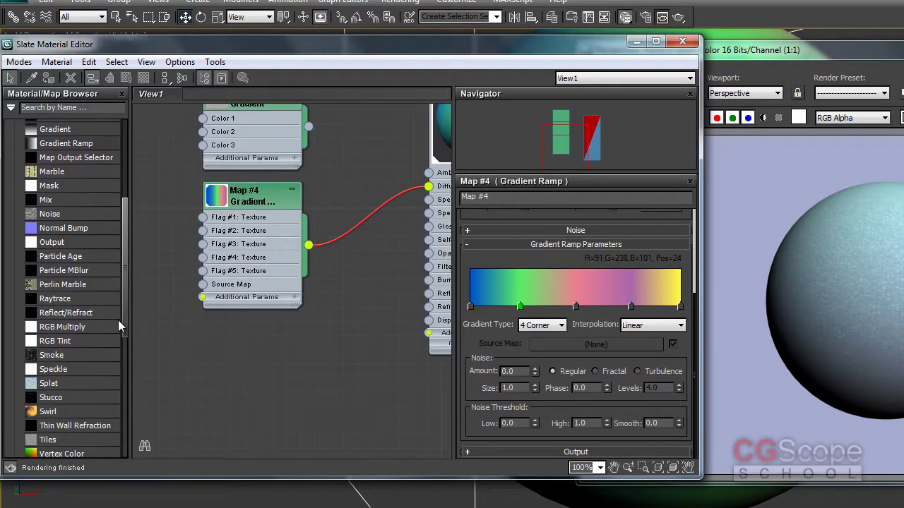
left_click_drag(118, 319, 127, 286)
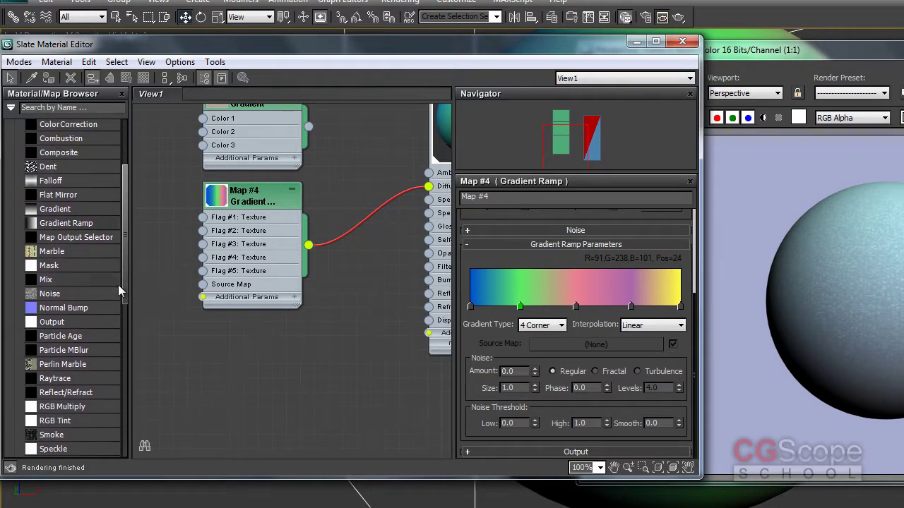
mouse_move(124, 279)
left_mouse_down()
mouse_move(124, 294)
mouse_move(125, 282)
left_mouse_up()
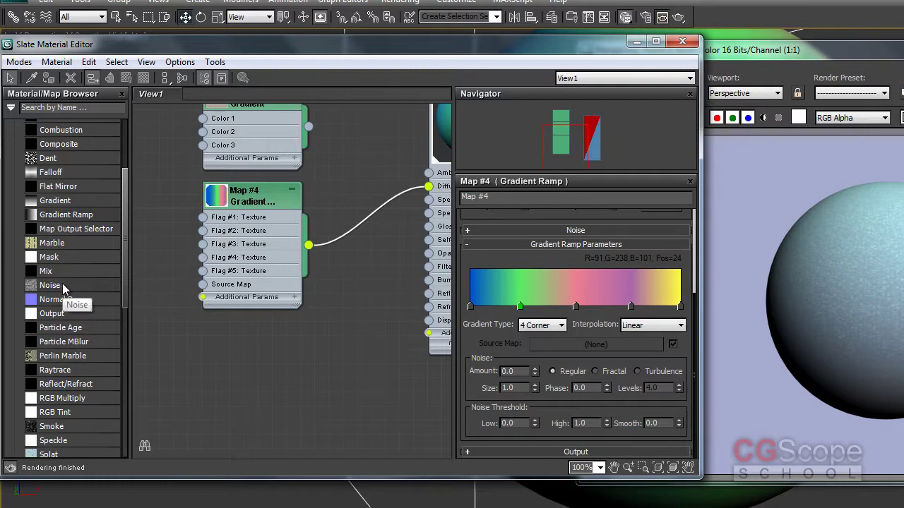
left_click_drag(121, 268, 122, 286)
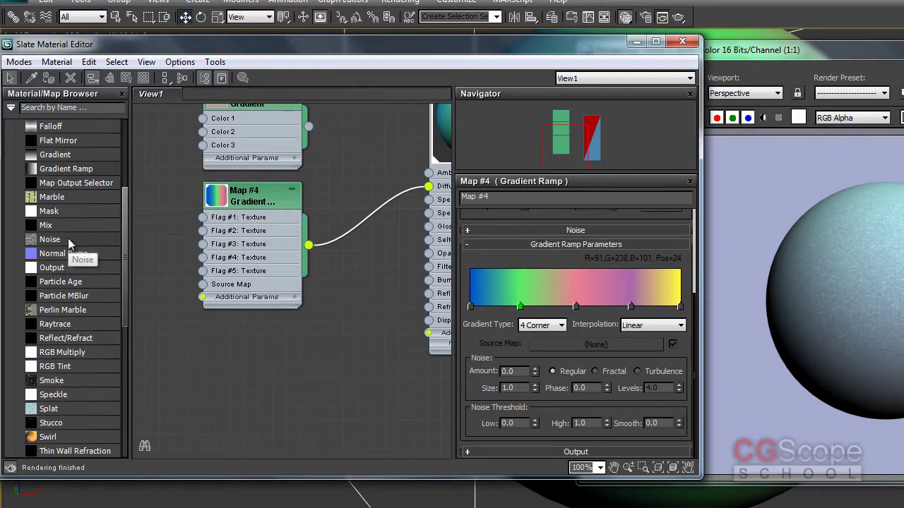
left_click_drag(119, 309, 127, 348)
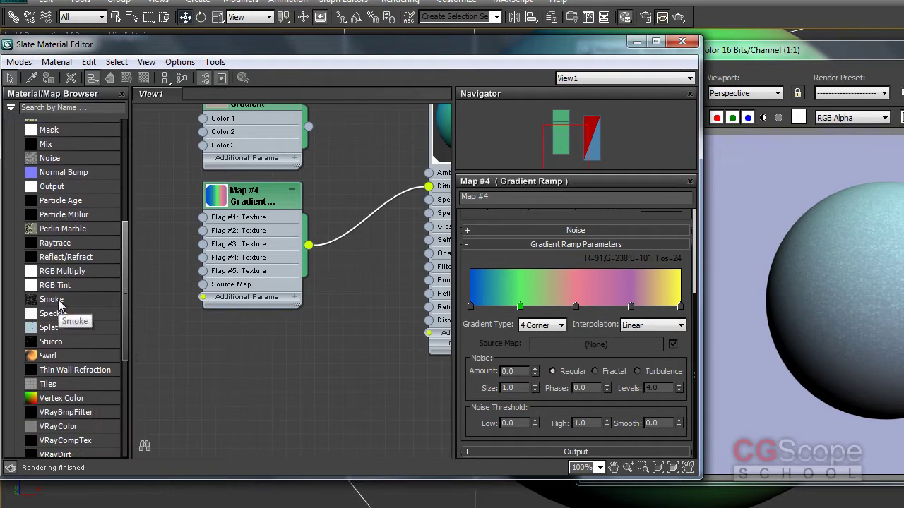
mouse_move(123, 328)
left_mouse_down()
mouse_move(128, 385)
mouse_move(128, 237)
left_mouse_up()
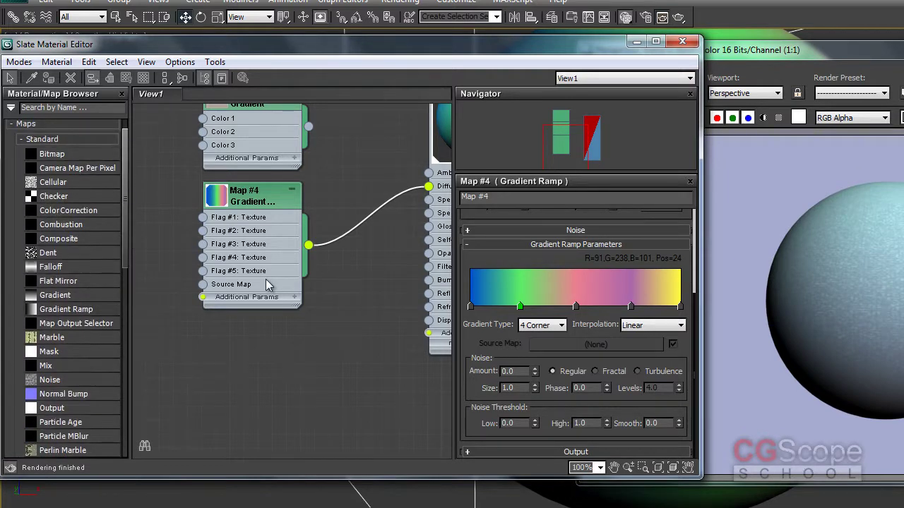
mouse_move(375, 304)
middle_mouse_down()
mouse_move(259, 316)
mouse_move(289, 318)
middle_mouse_up()
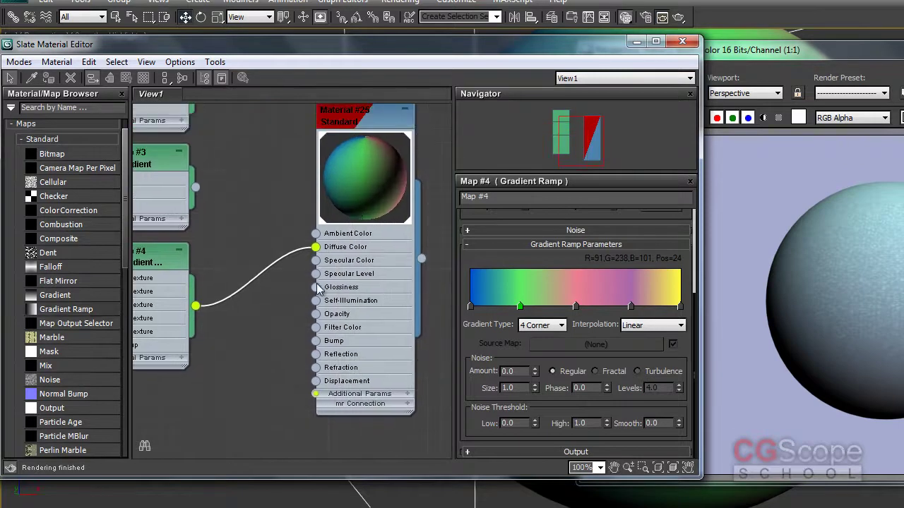
middle_click_drag(328, 349, 363, 345)
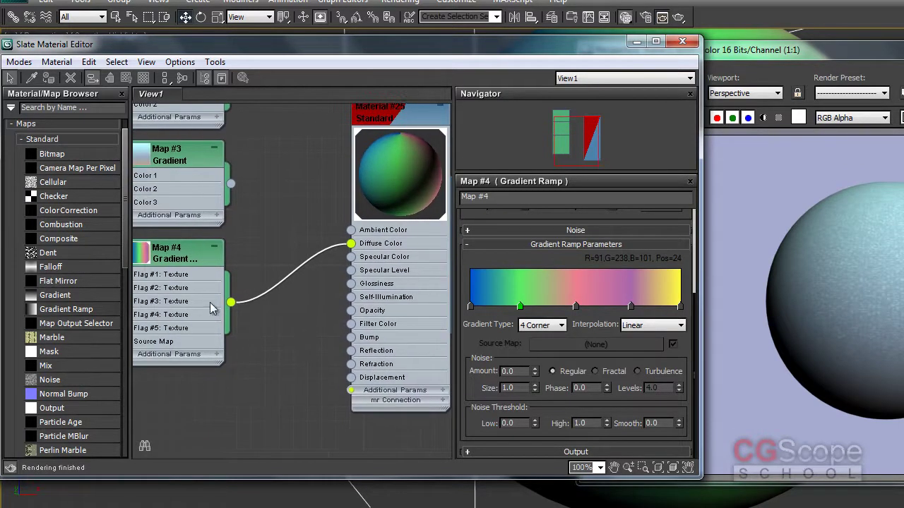